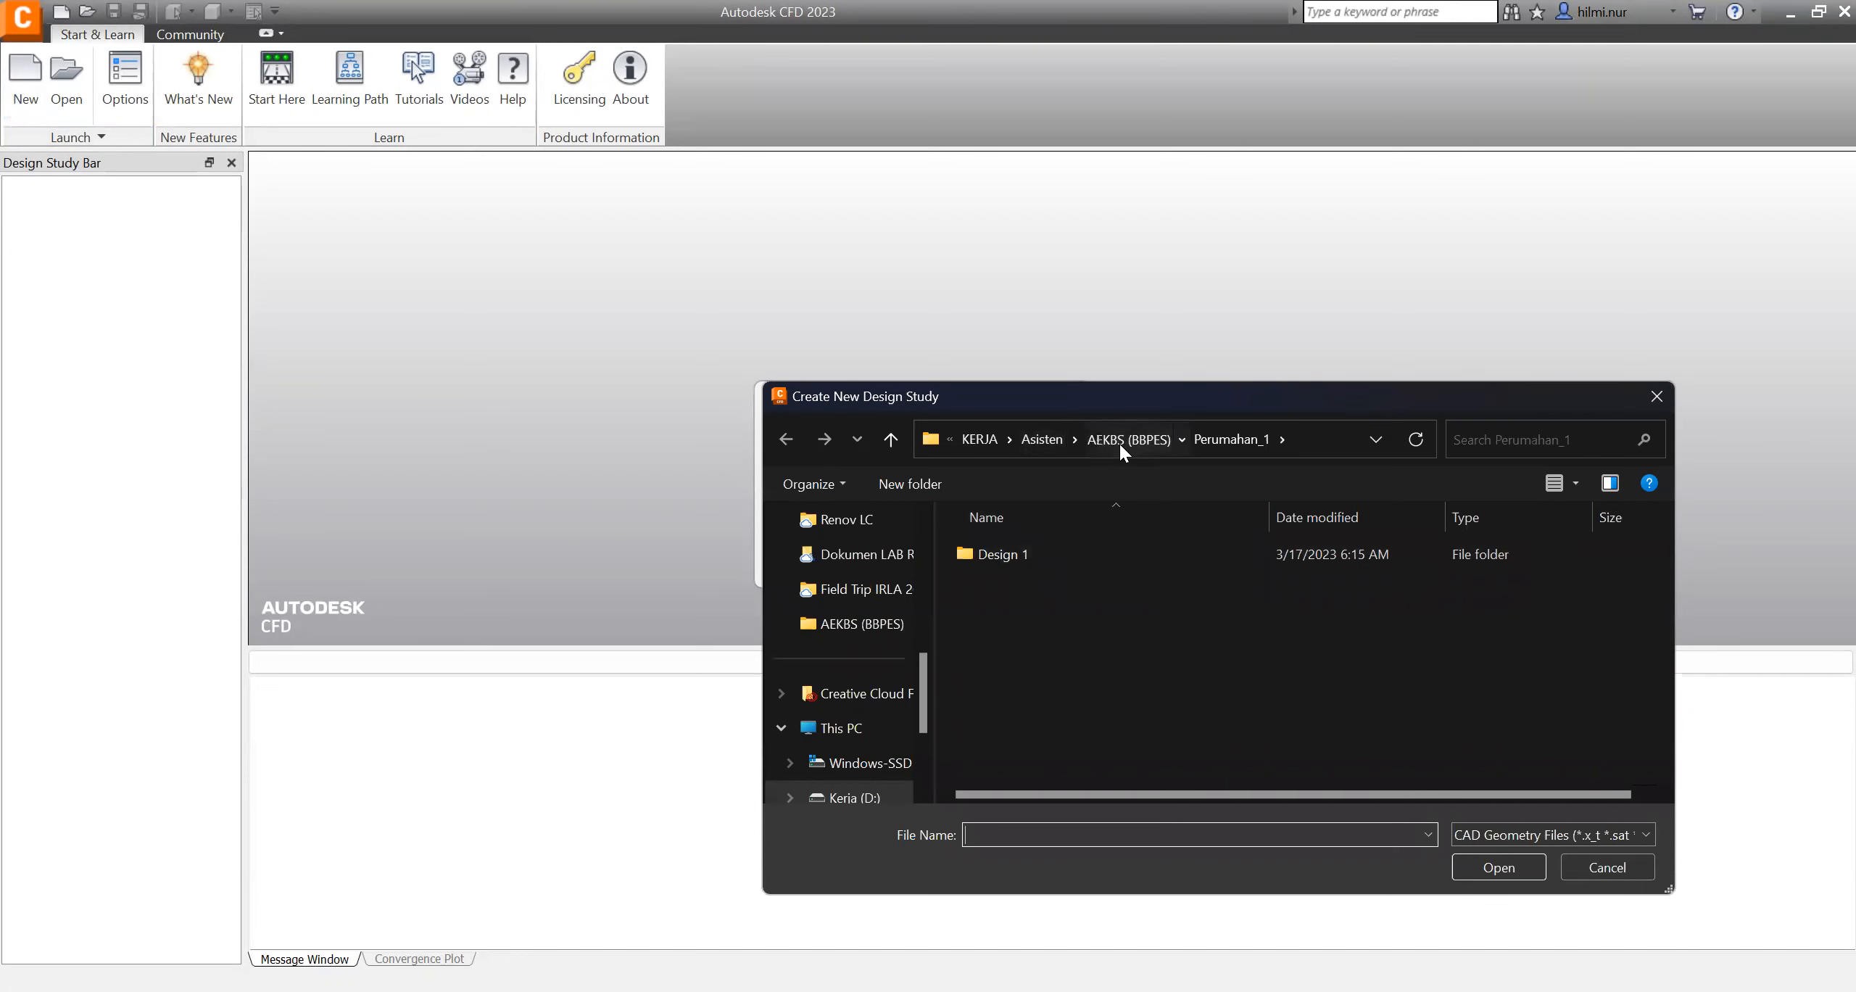
- Choose the House SketchUp file from the AEKBS (BBPES) folder as the model for the new design study
click(981, 624)
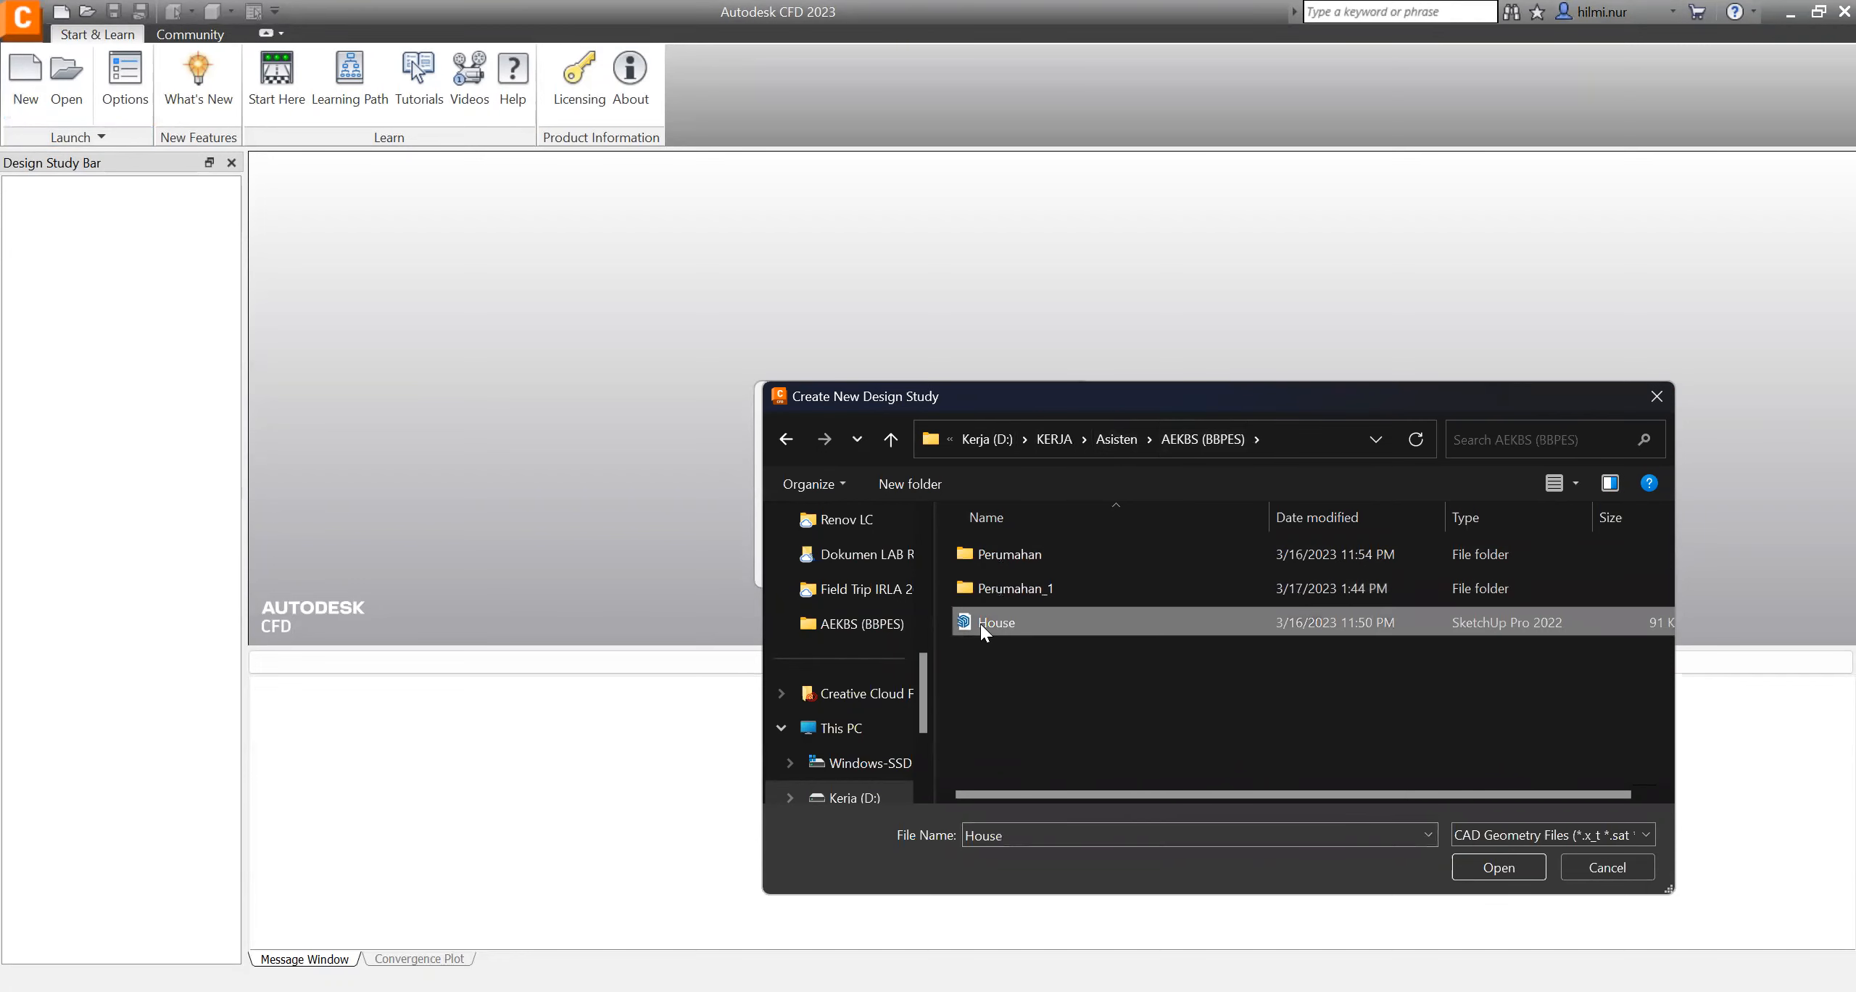
click(980, 623)
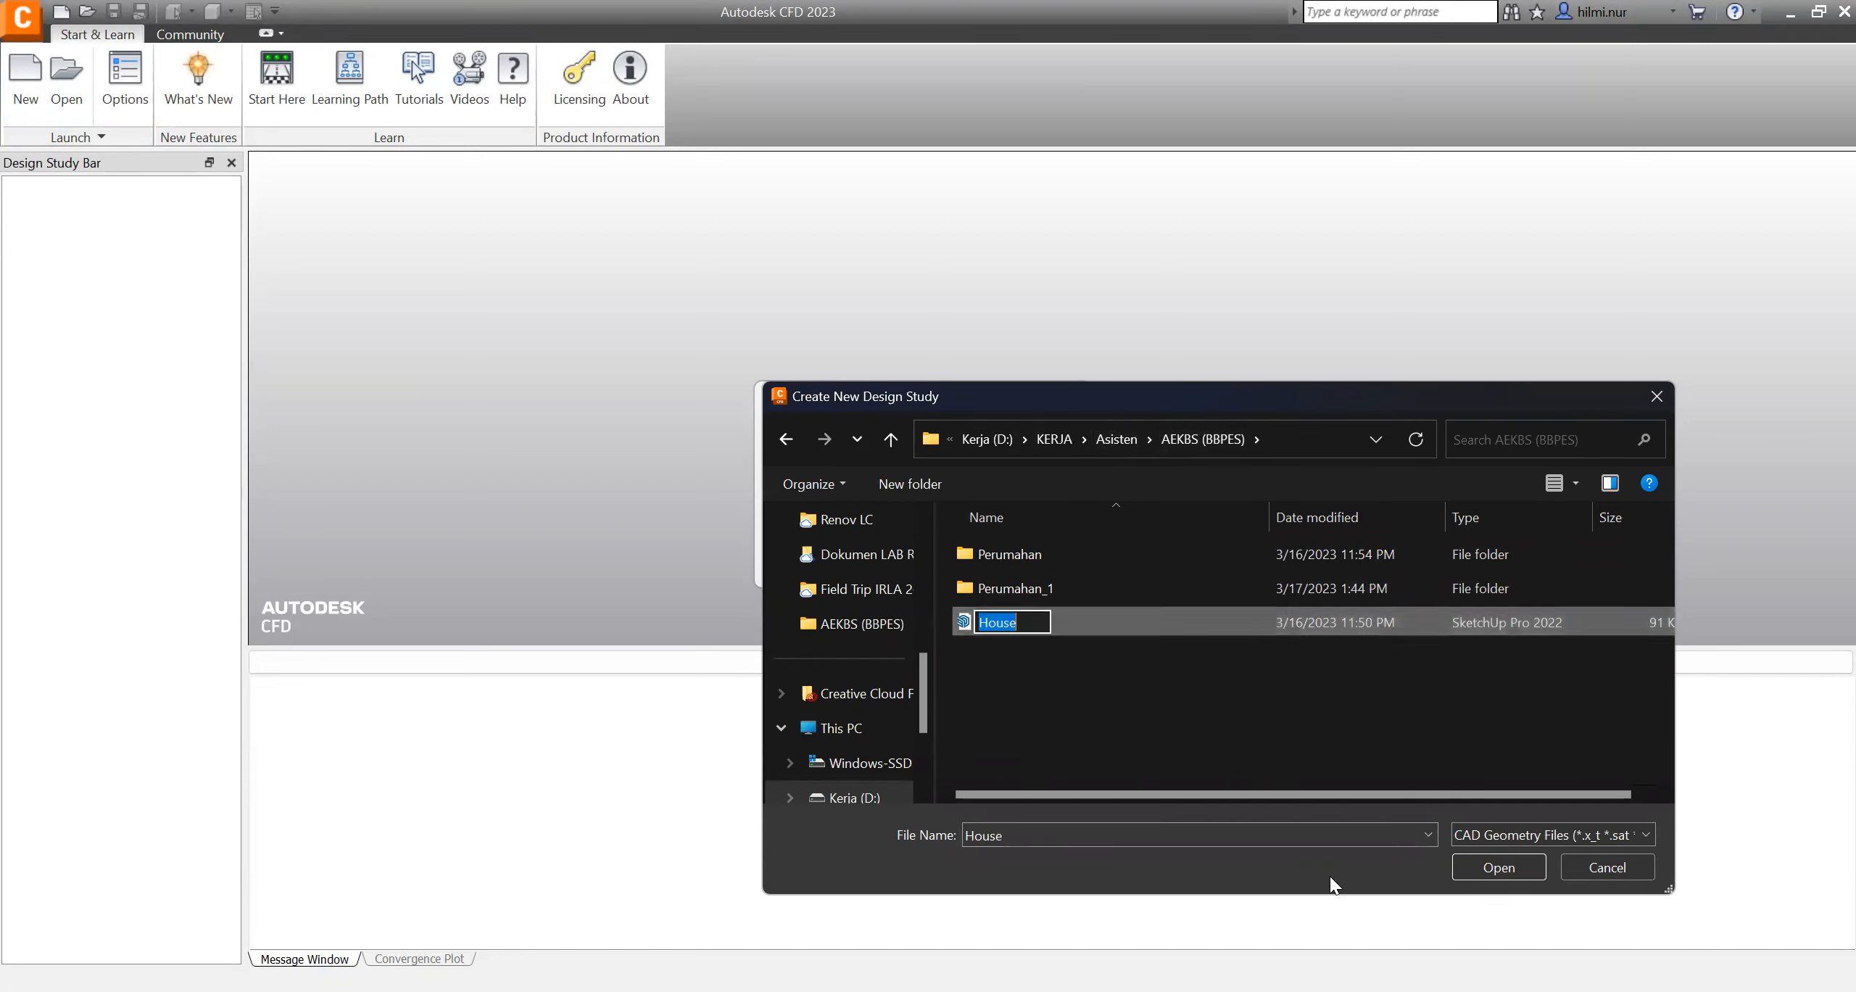
click(1465, 865)
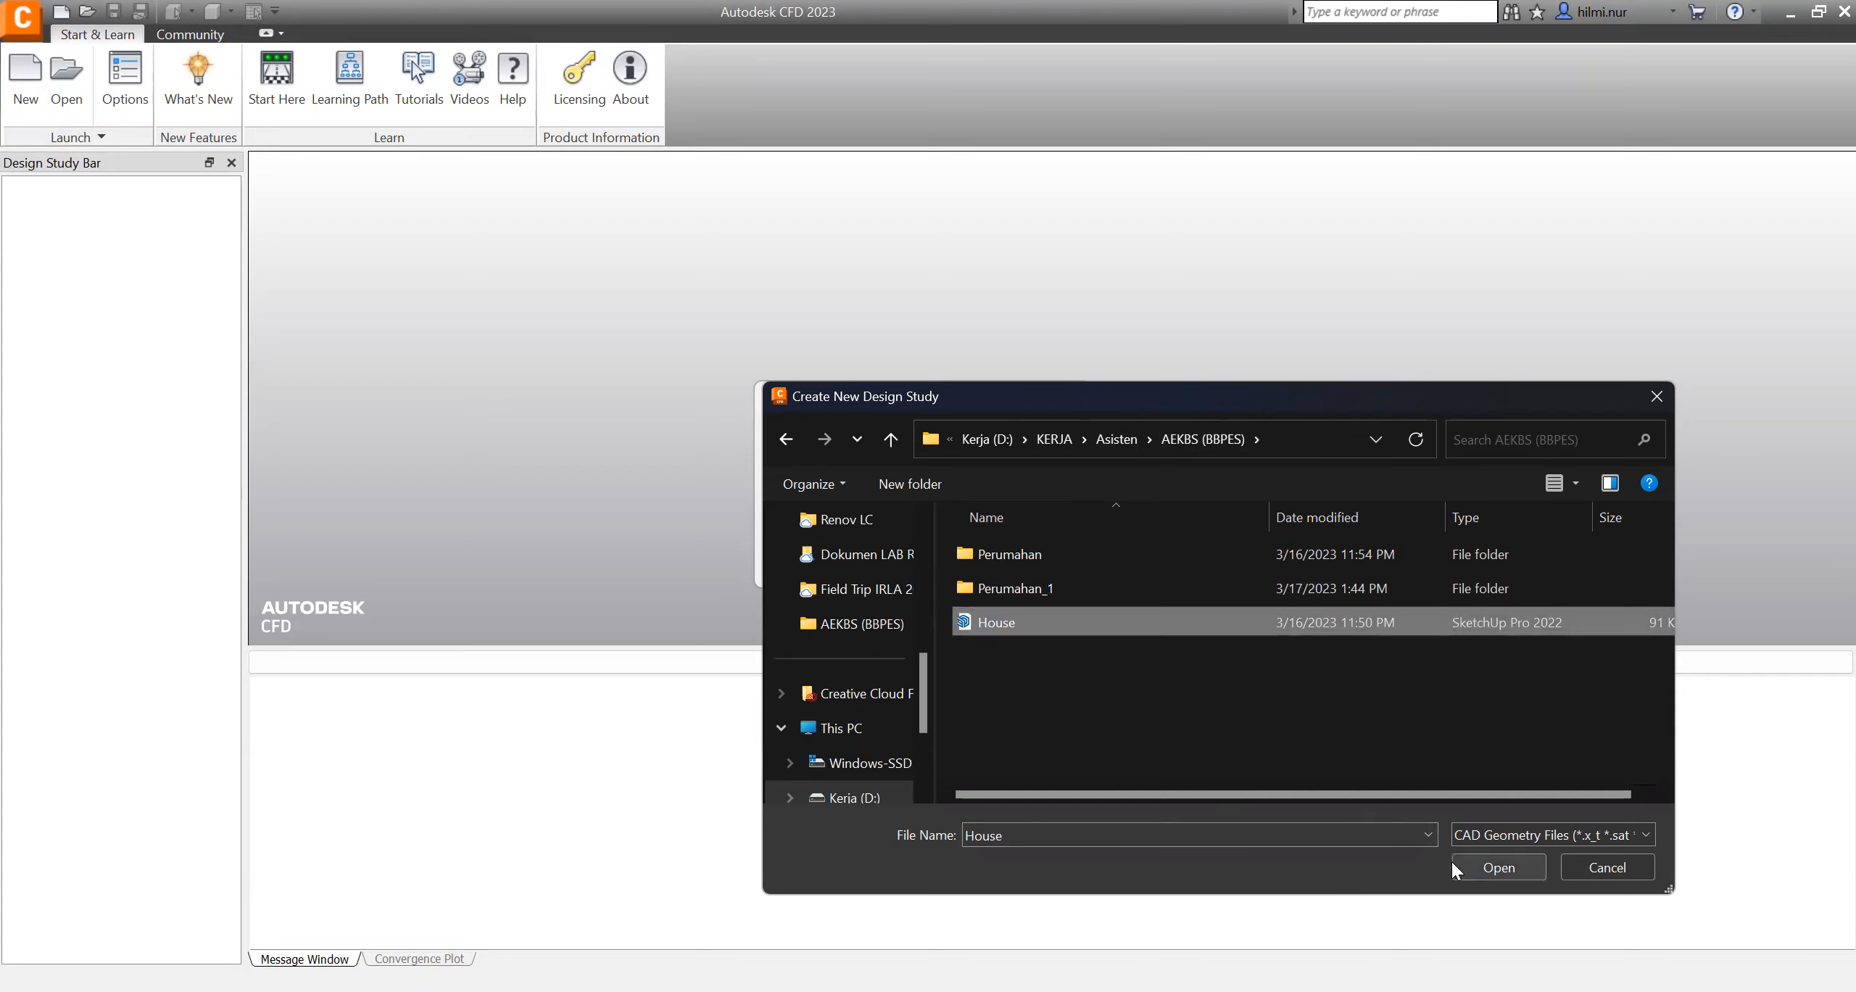
click(1501, 877)
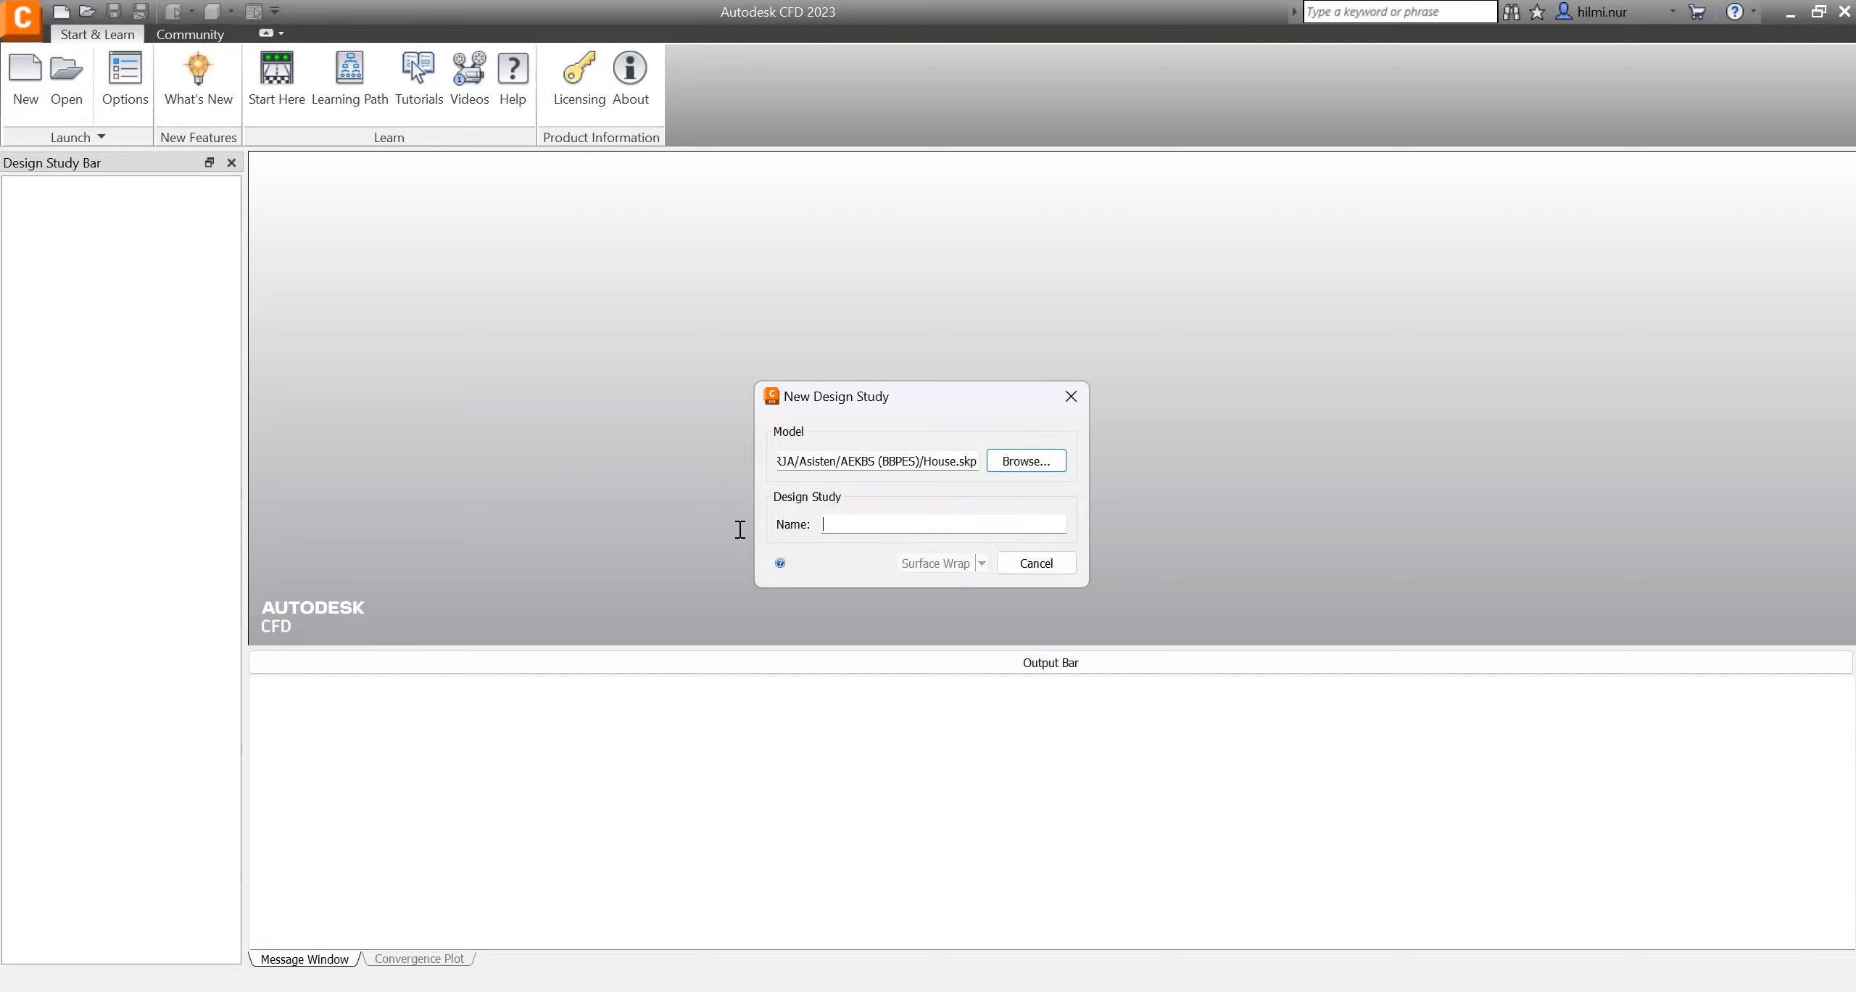
- Name the design study Test and launch it with Surface Wrap
click(843, 521)
text(Test)
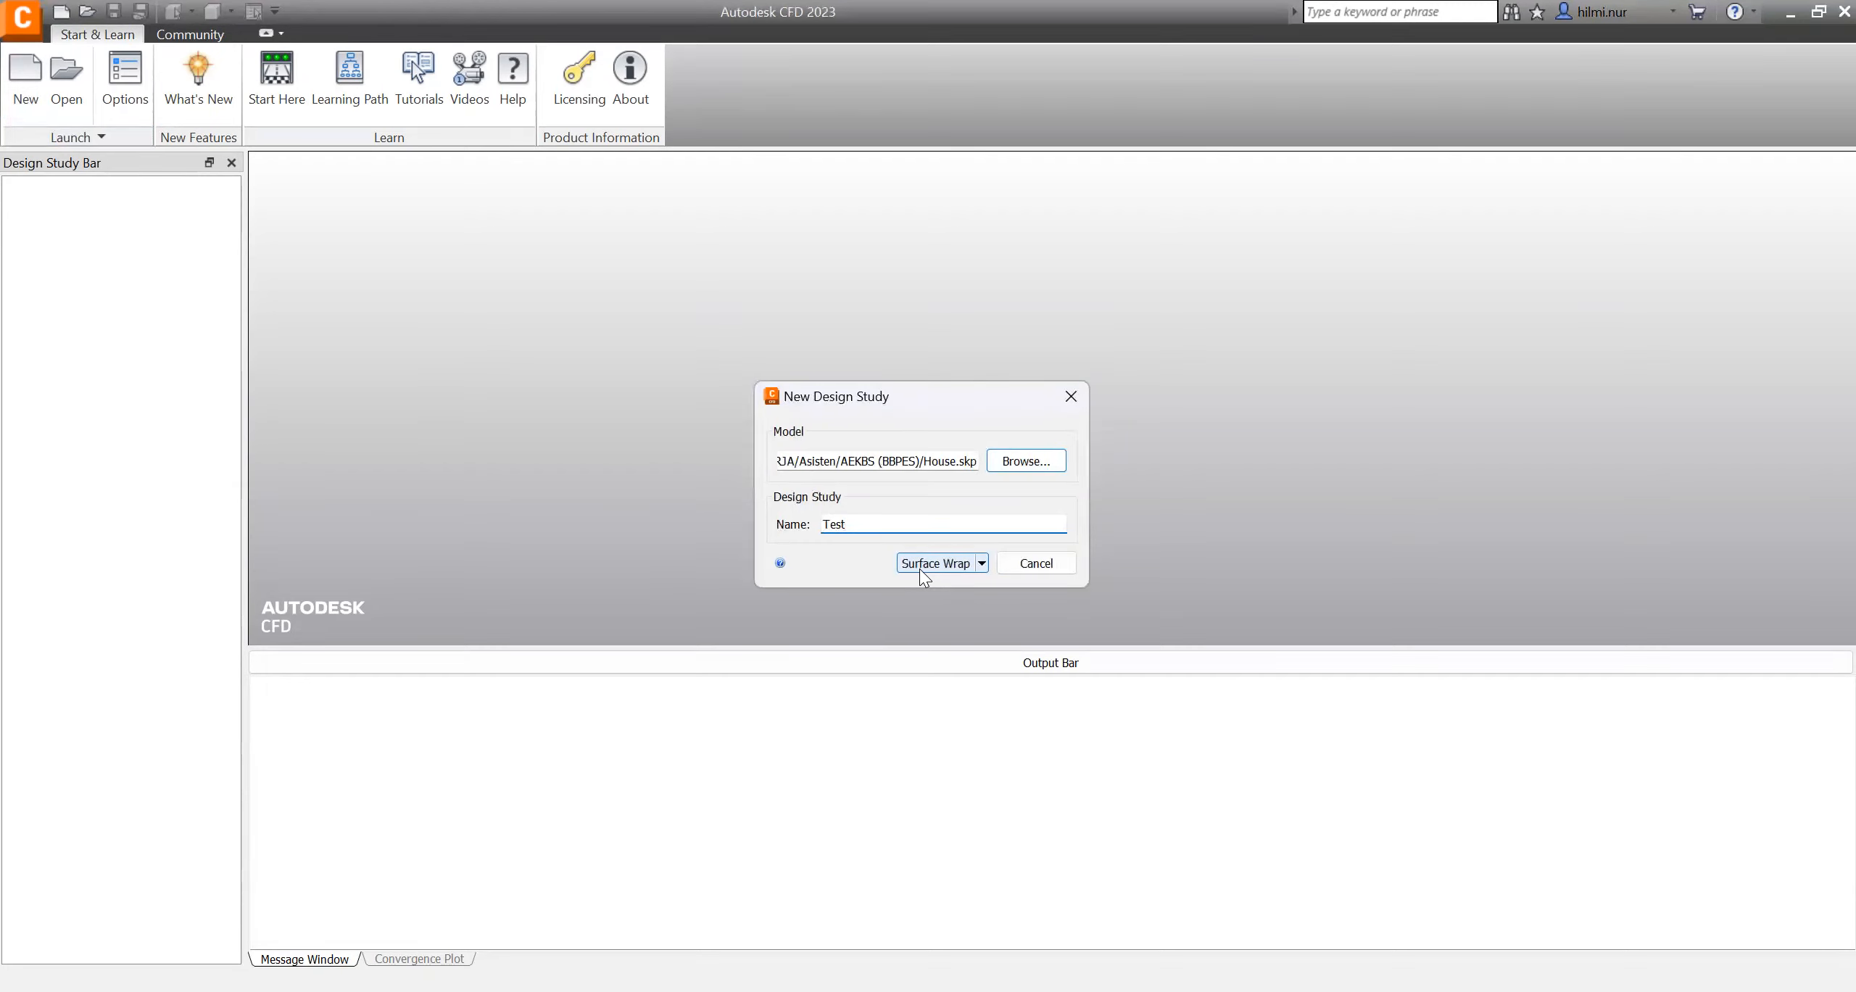
click(920, 565)
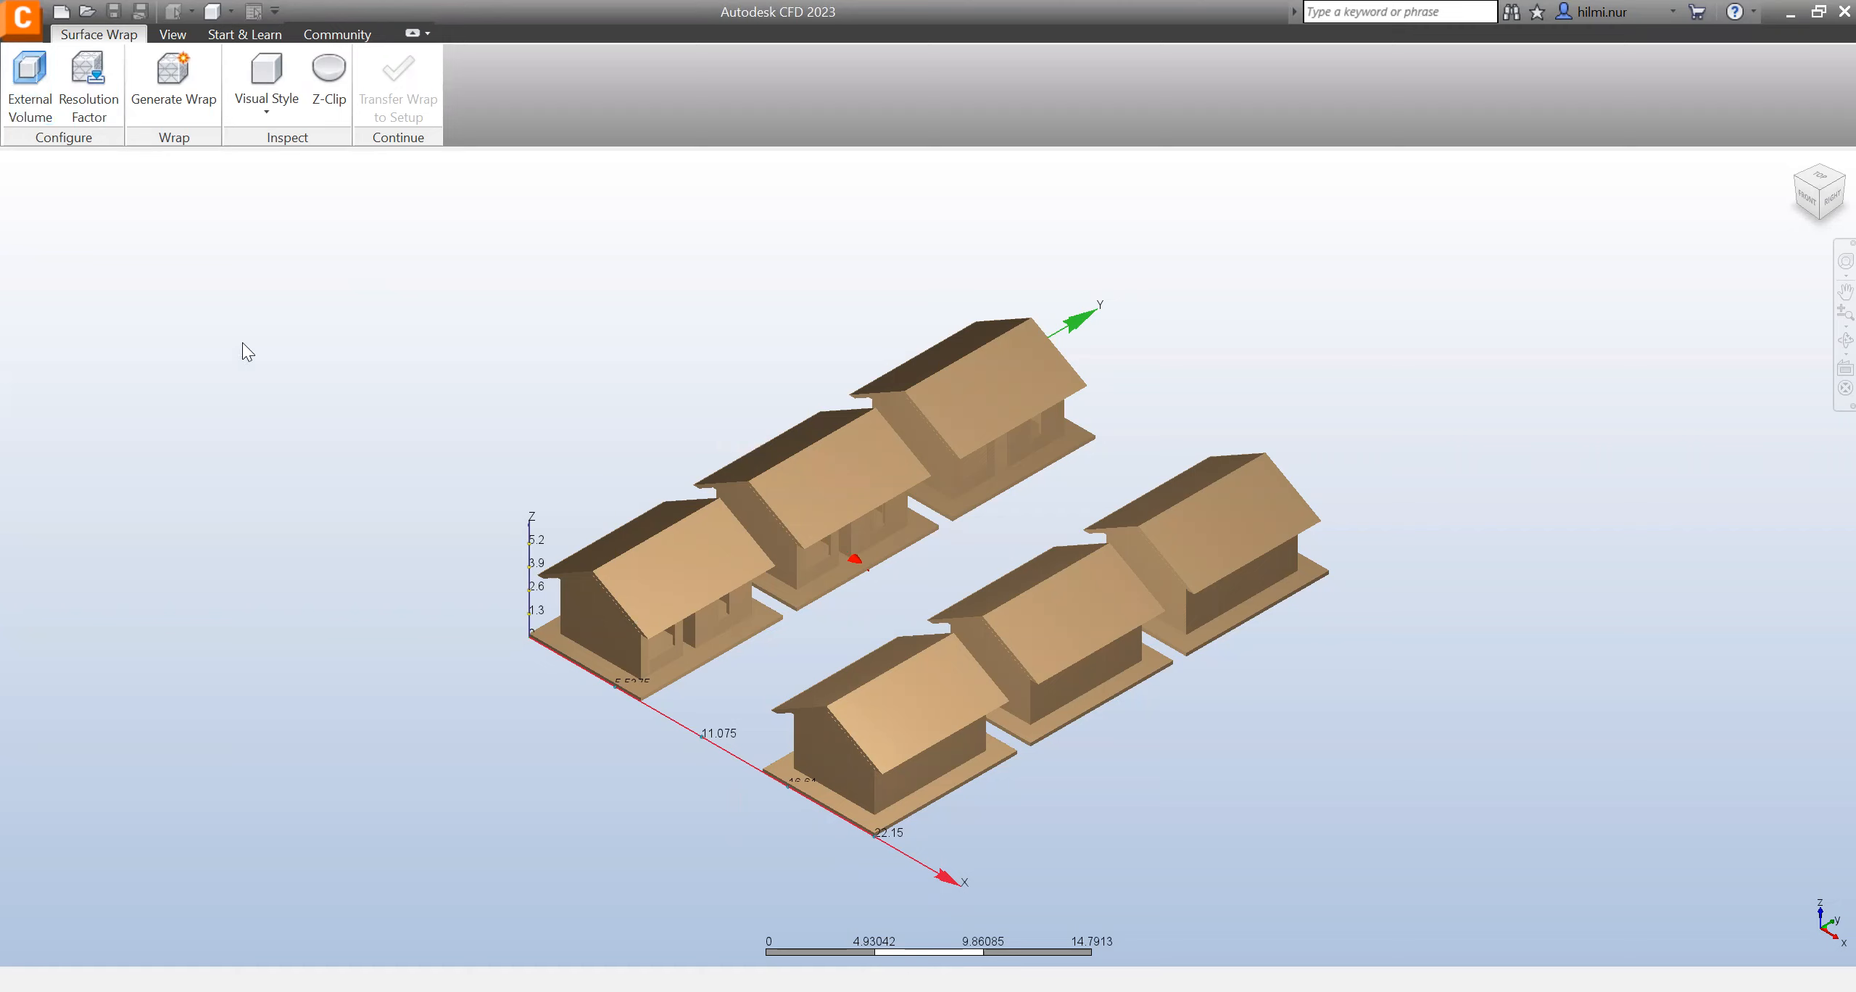
- Start defining the external volume and snap its X, Y and Z maximum and minimum sides to the house model
click(32, 107)
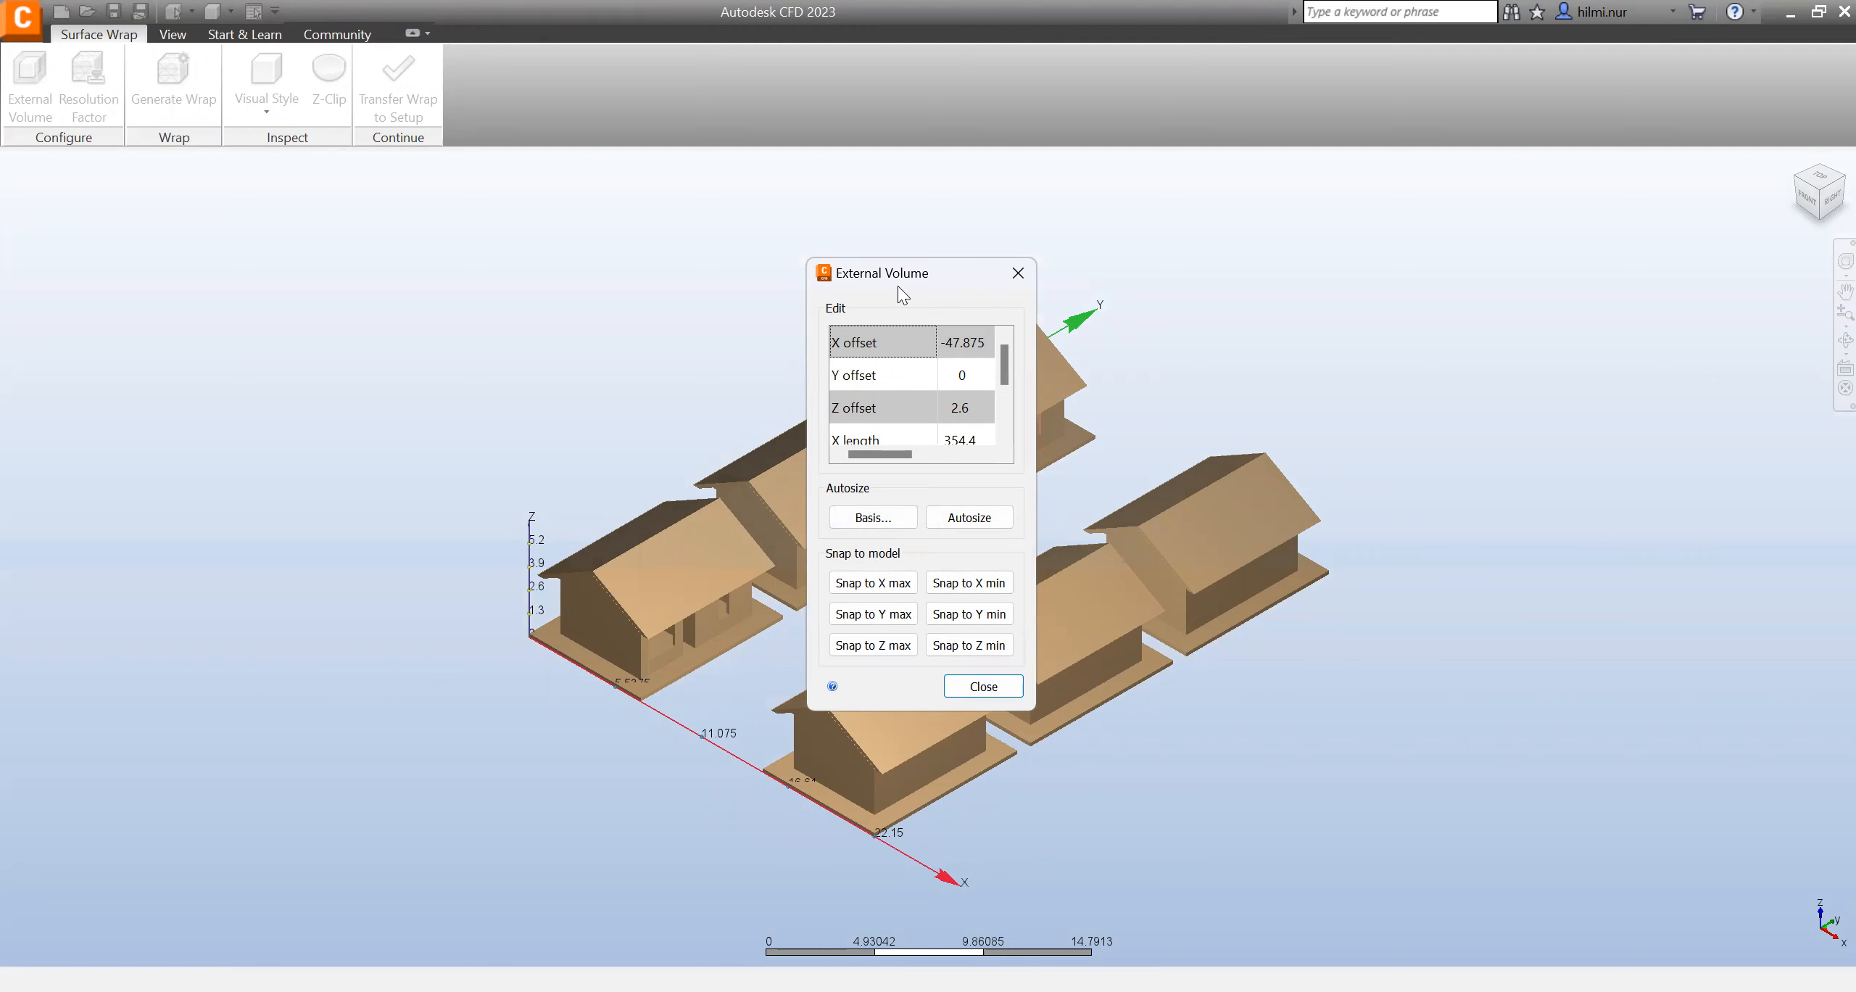
drag(898, 285, 1220, 238)
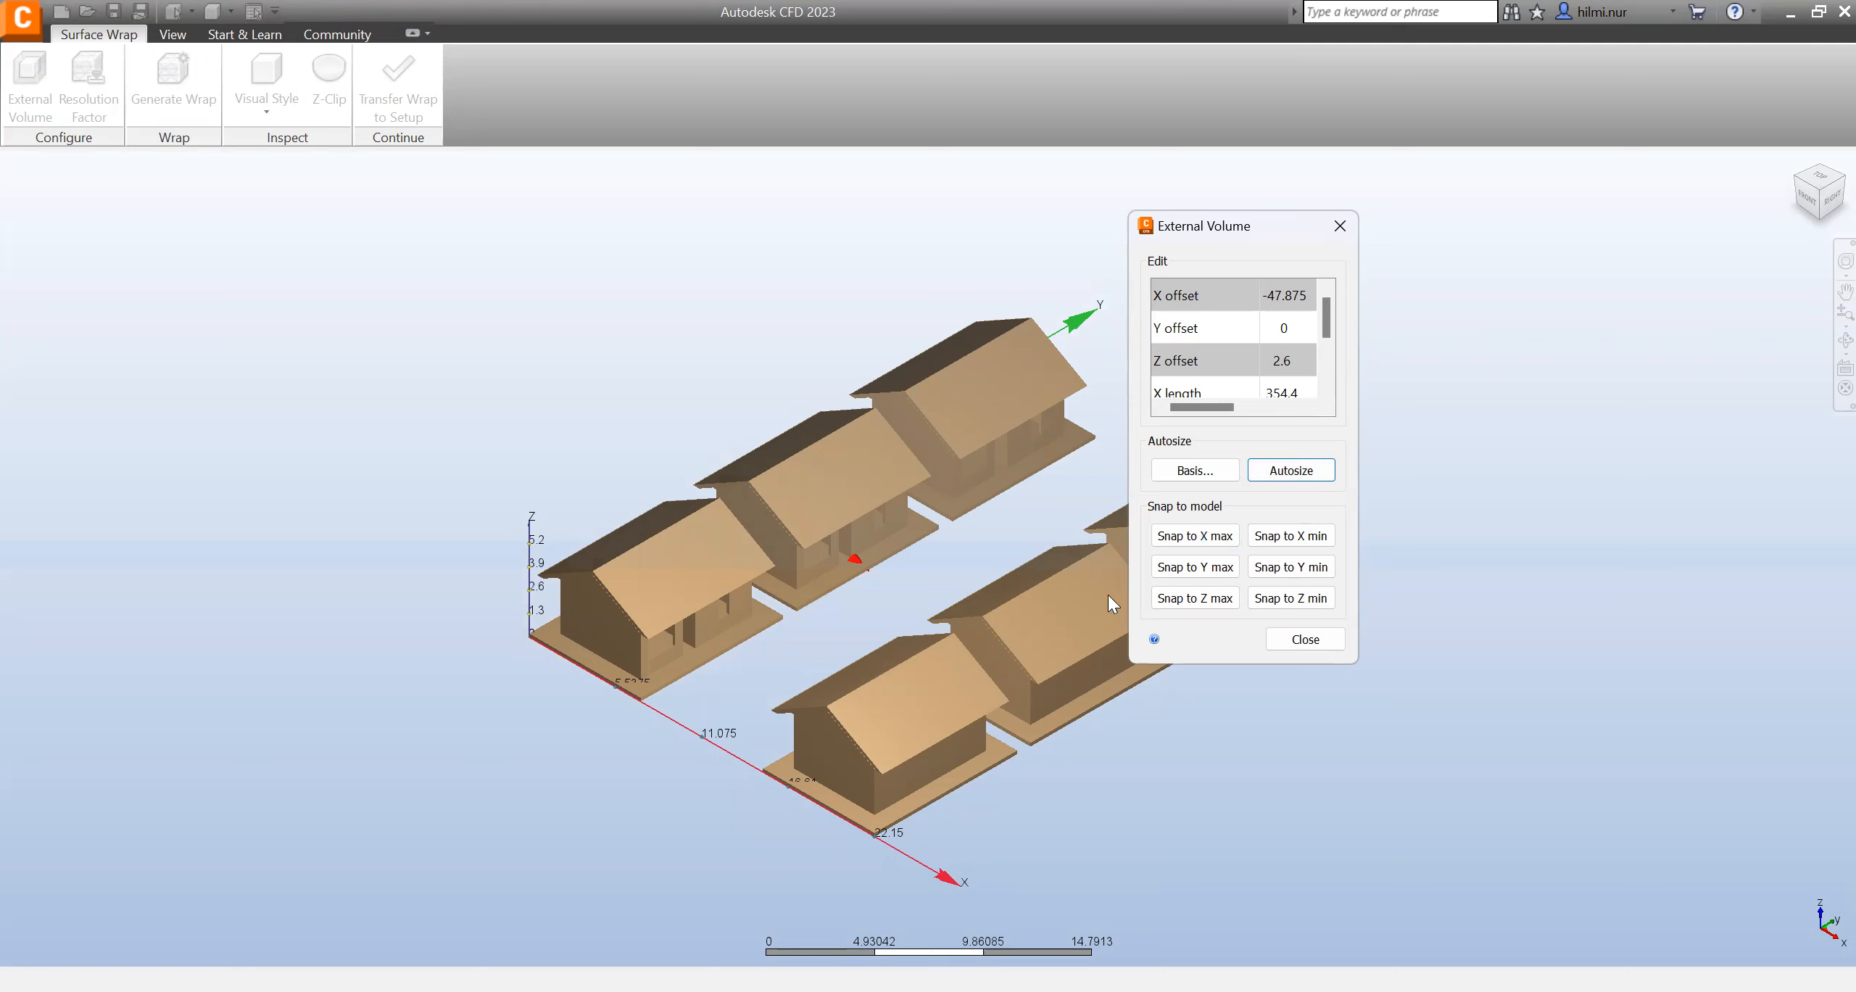
click(1208, 537)
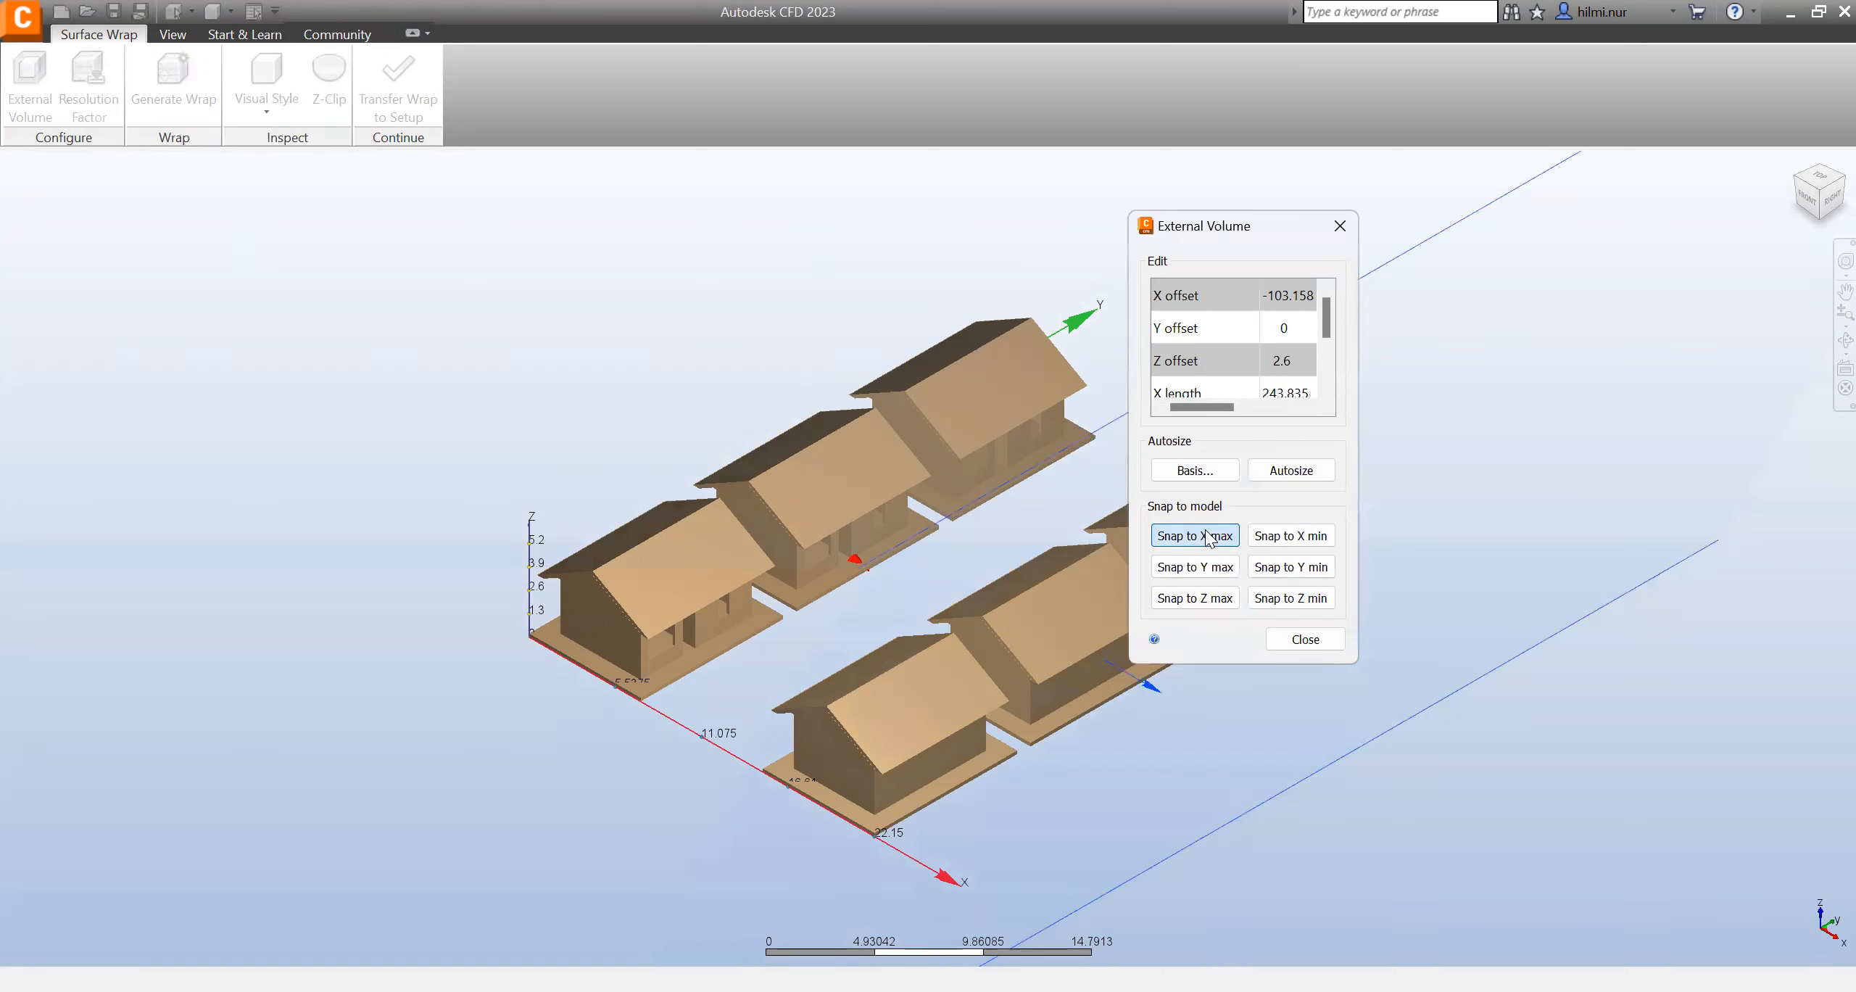
click(1271, 539)
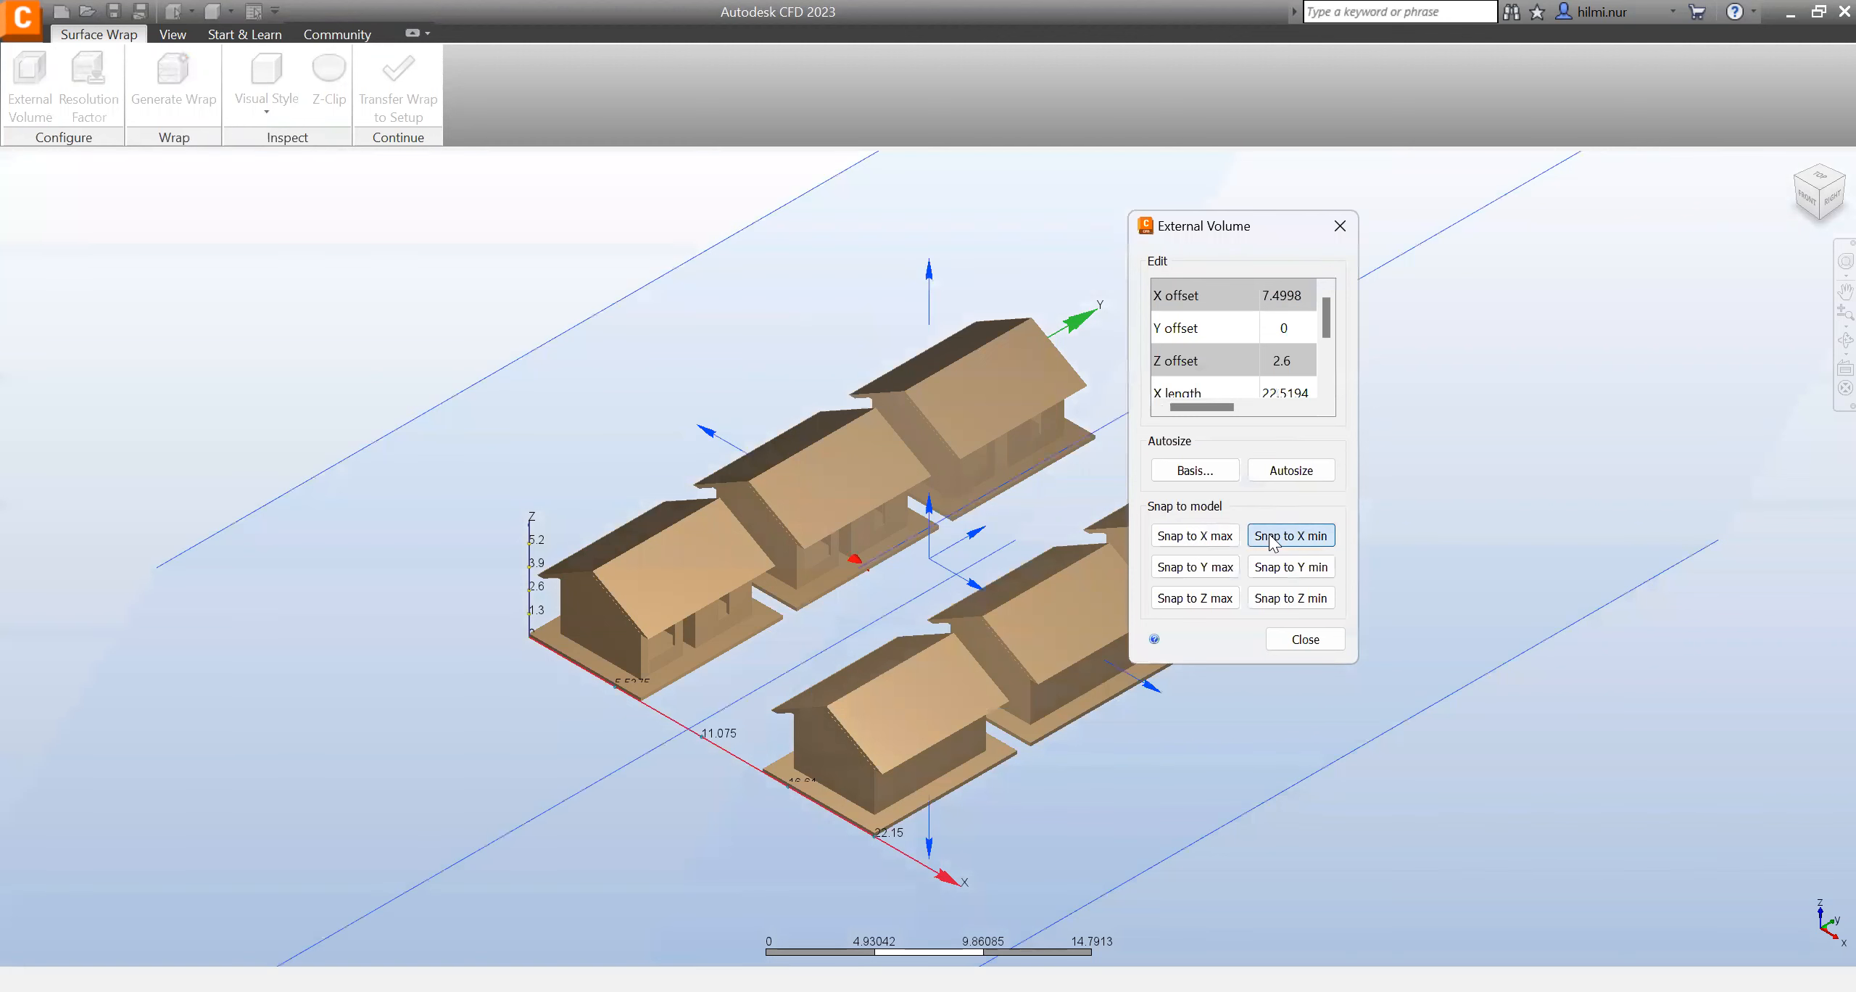
click(1193, 565)
click(1290, 567)
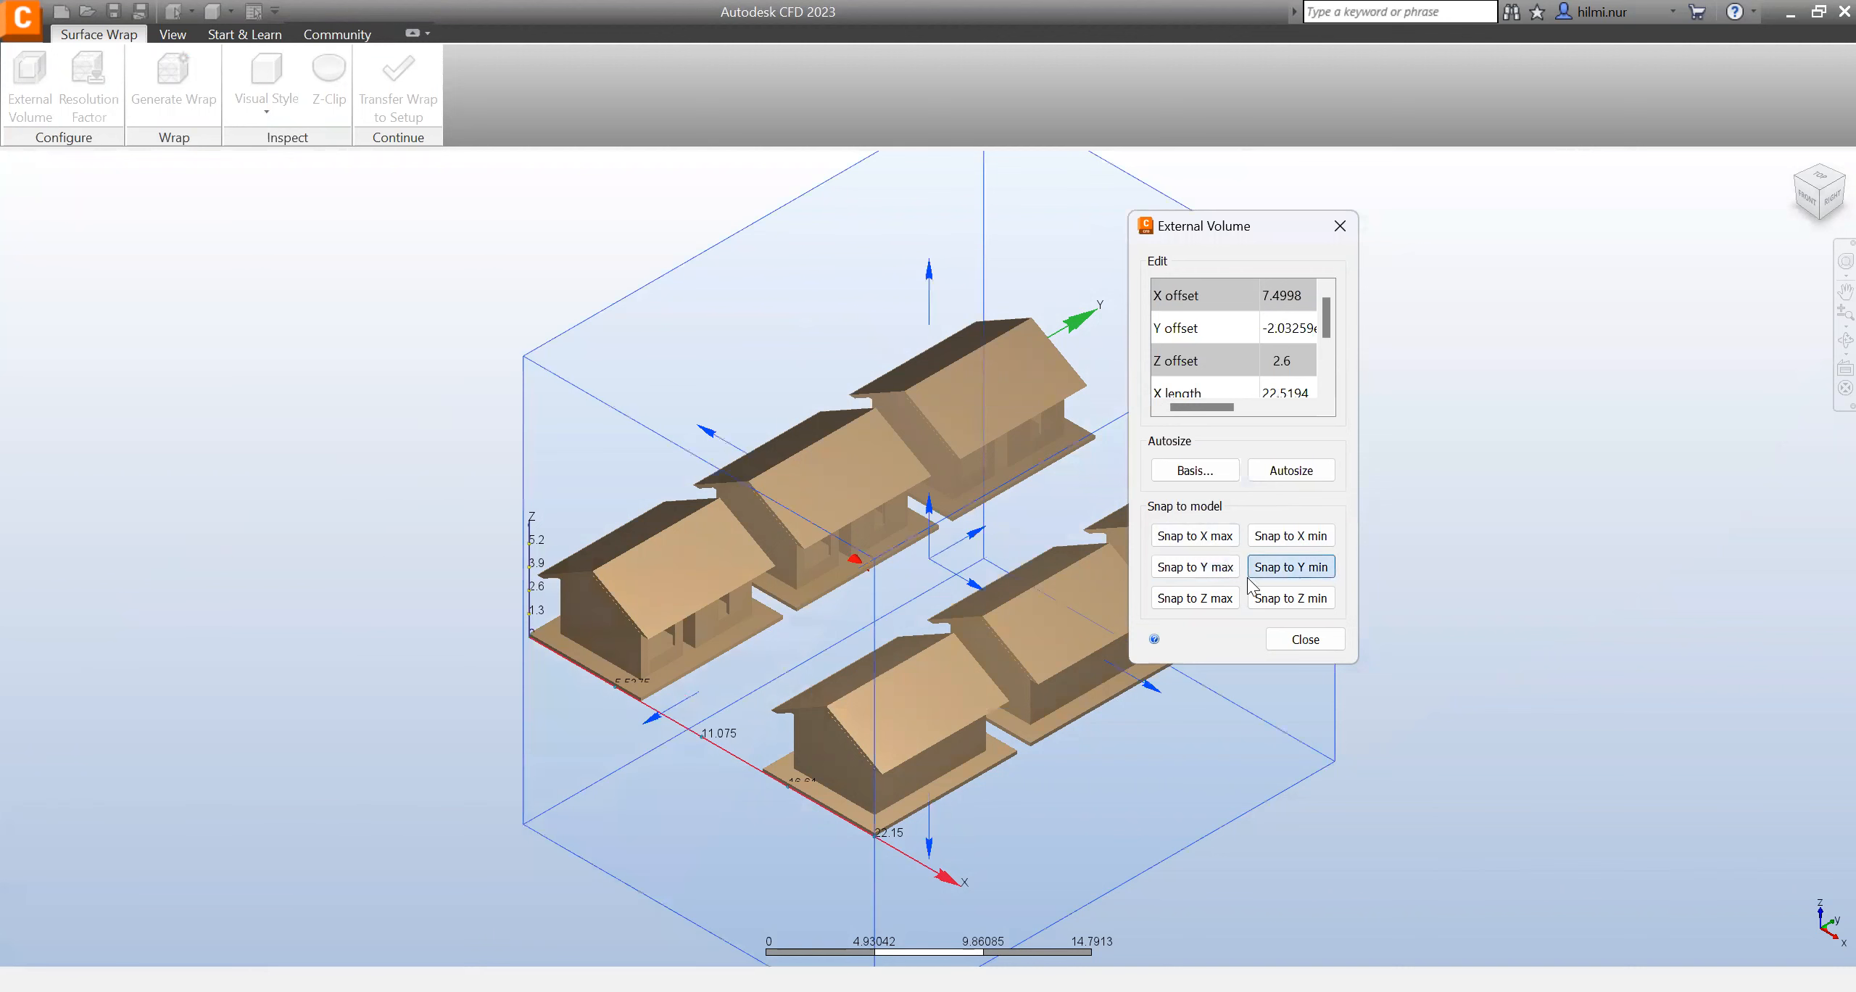
click(1195, 598)
click(1288, 599)
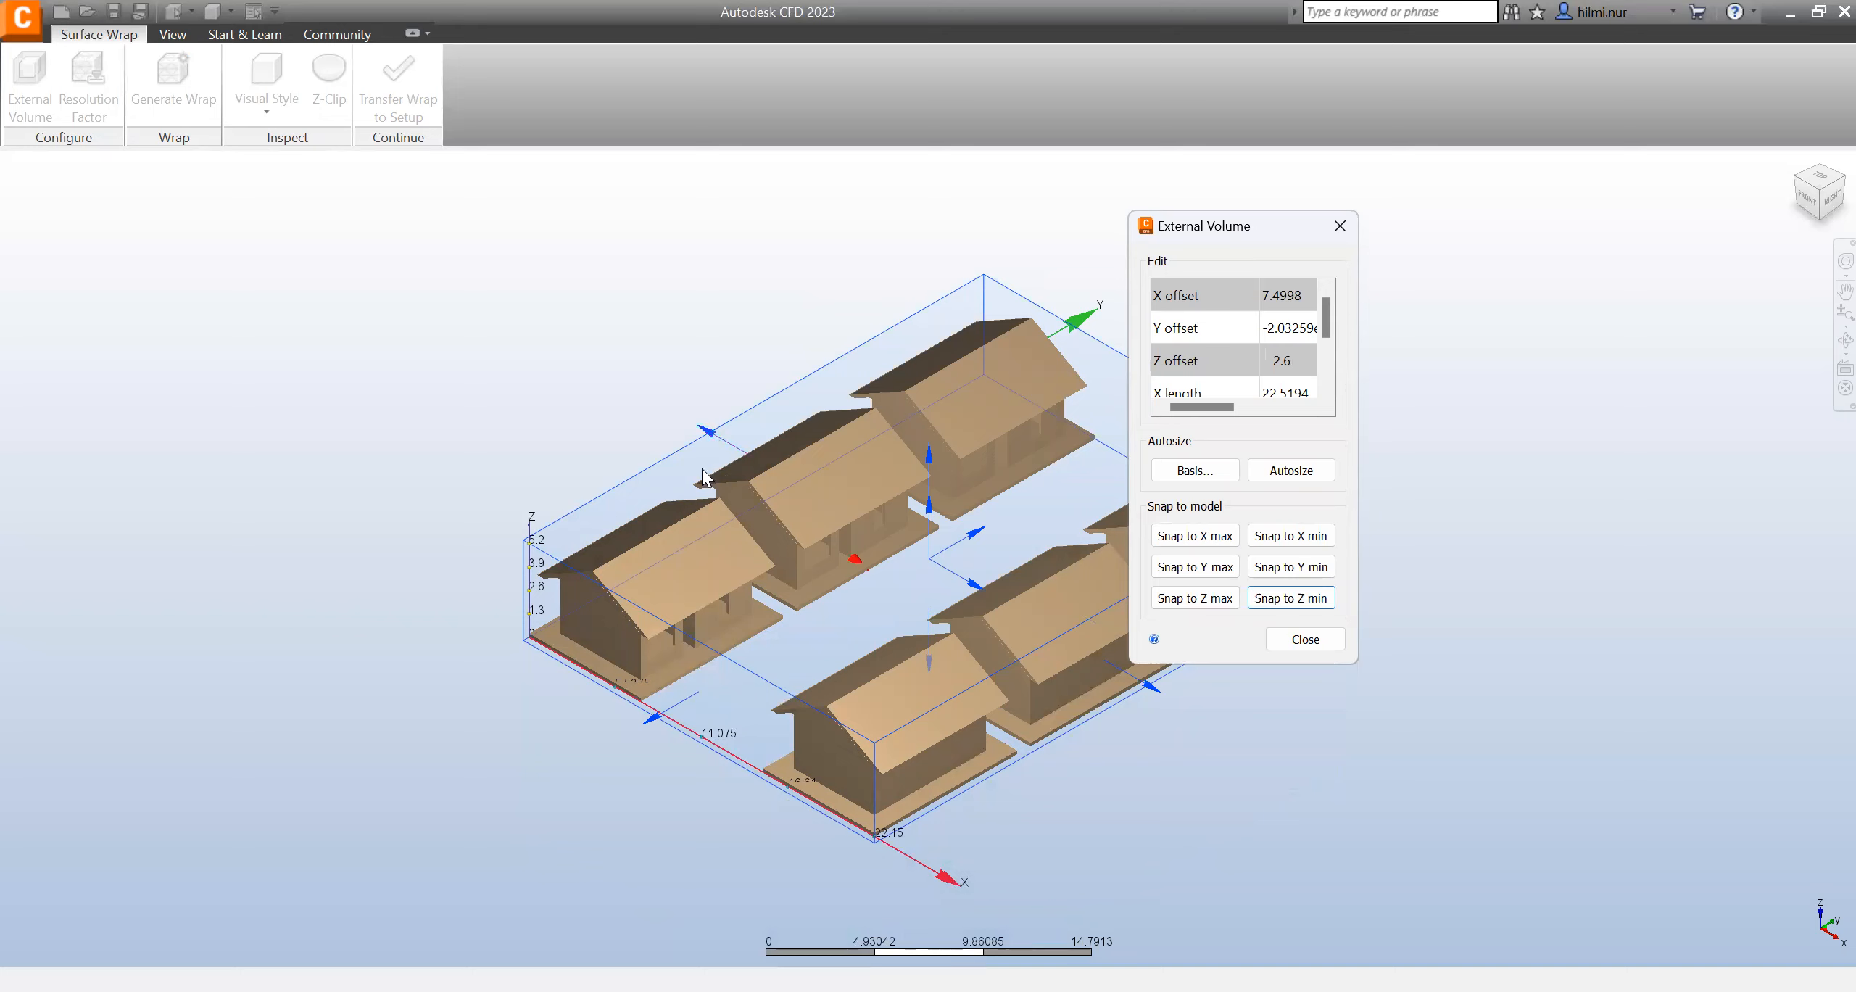
- Extend the external volume outward on both X sides to a length of about 47.5 and raise its top to about Z 17.7
drag(718, 444, 530, 356)
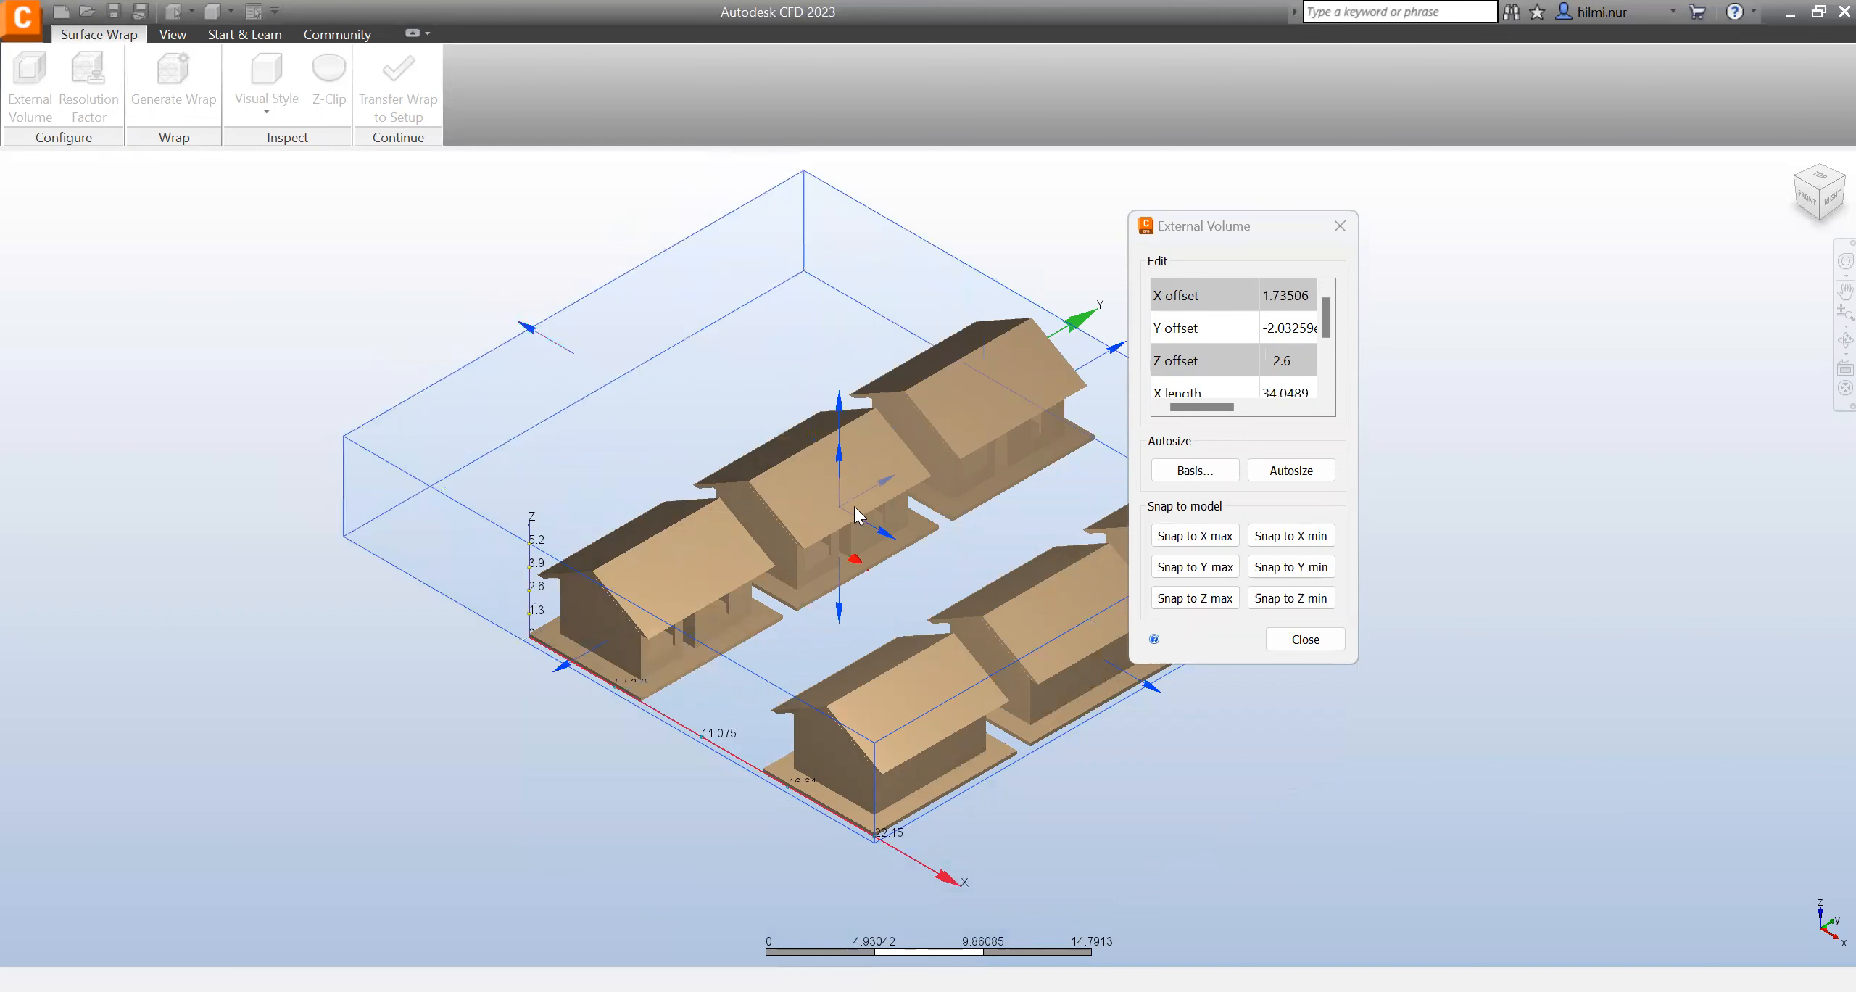
drag(1150, 691, 1359, 808)
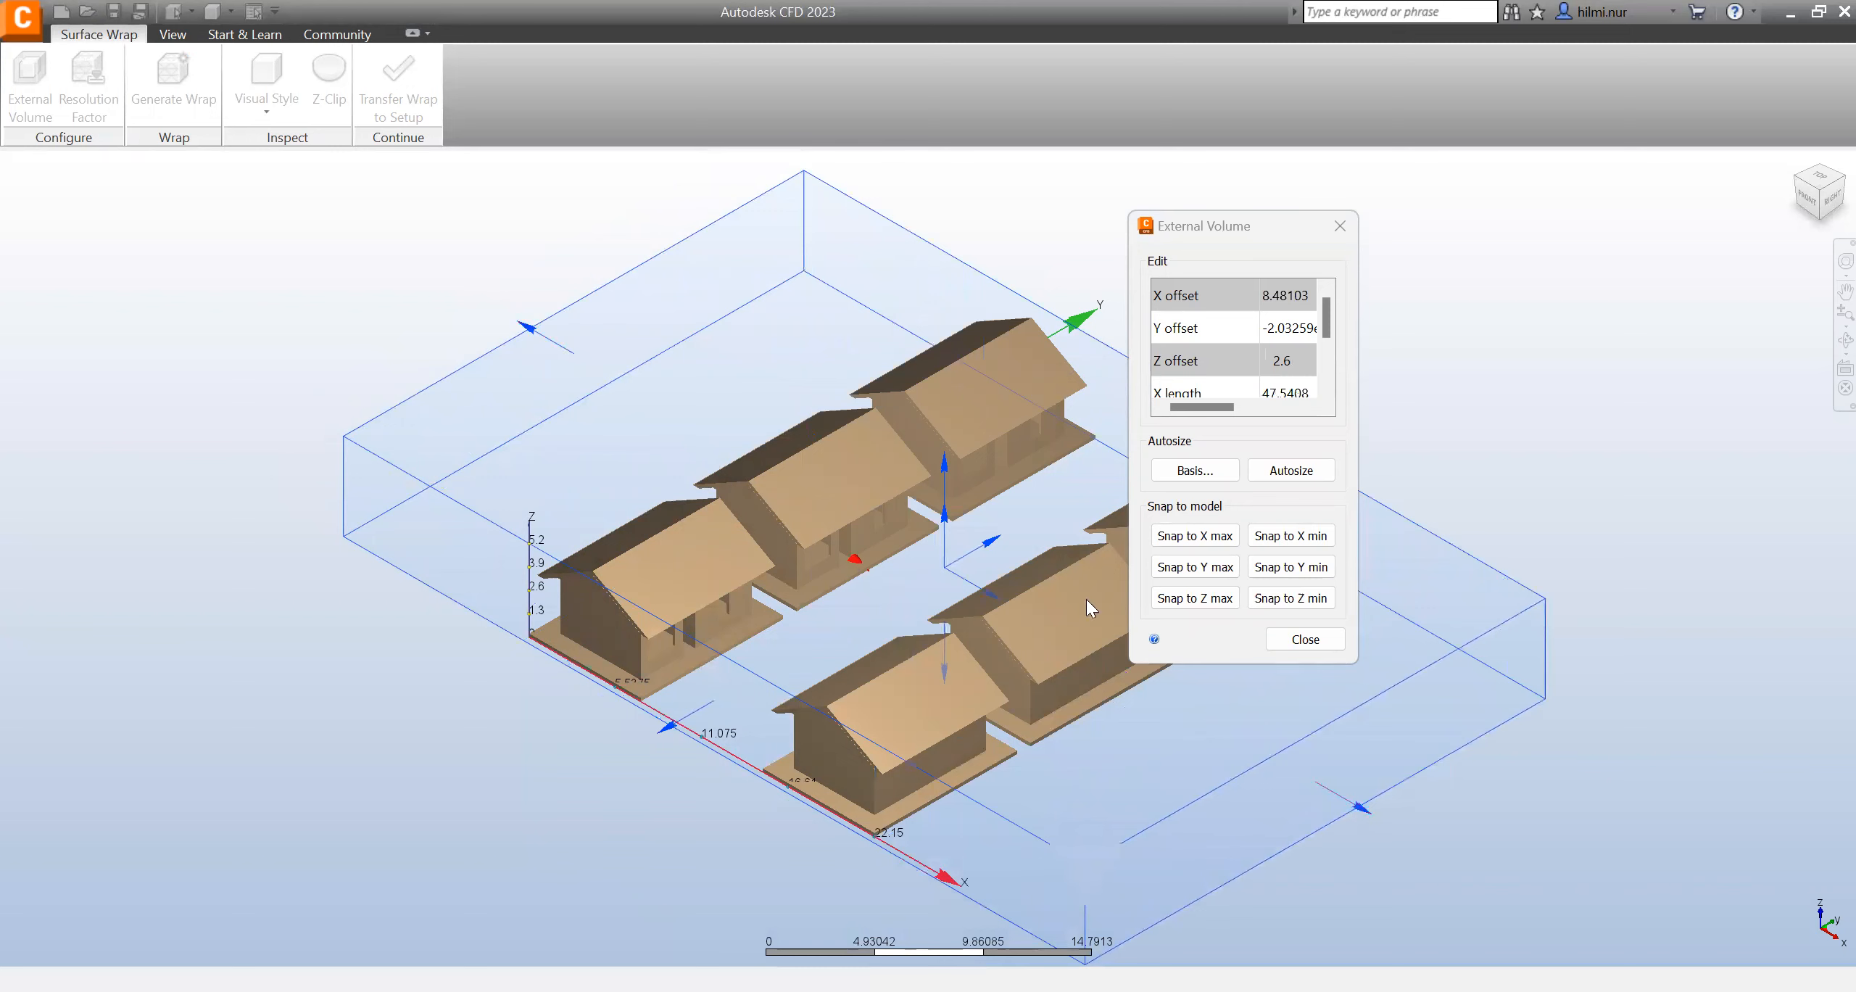
drag(942, 471, 959, 247)
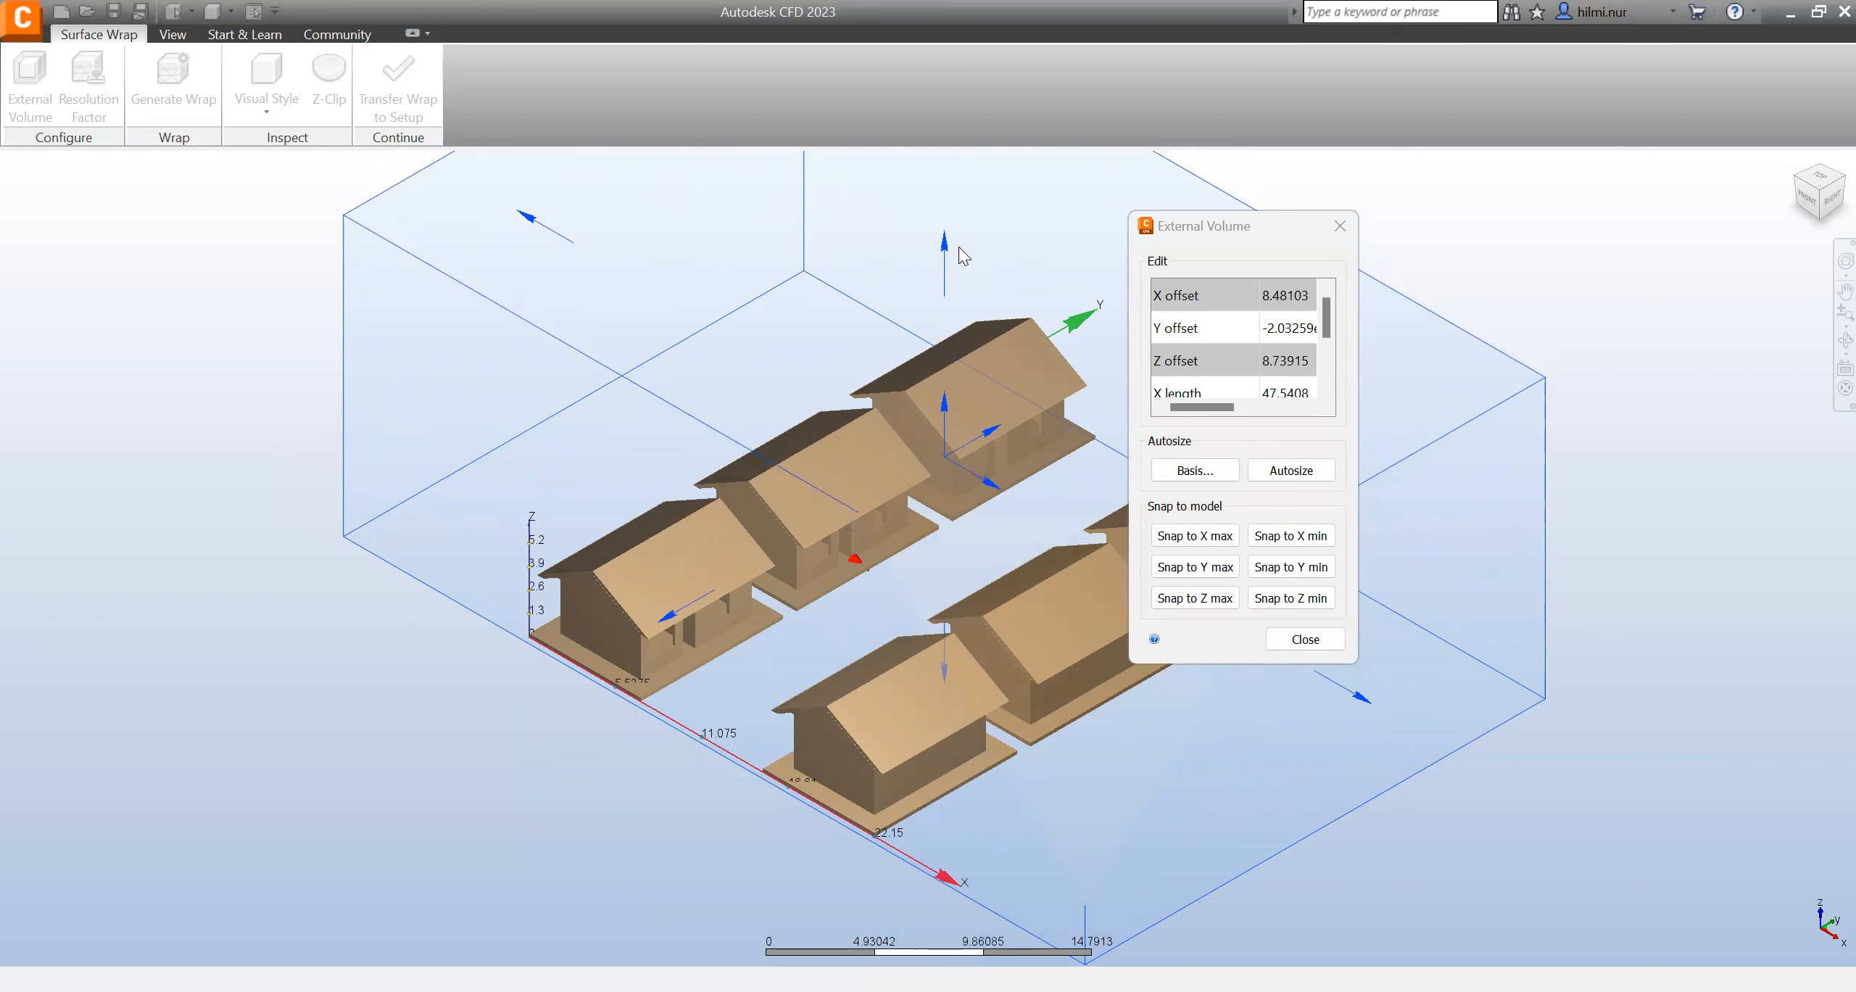
- Extend the external volume outward on both Y sides, bringing its far side to about Y 21.2
scroll(1505, 456, up, 1)
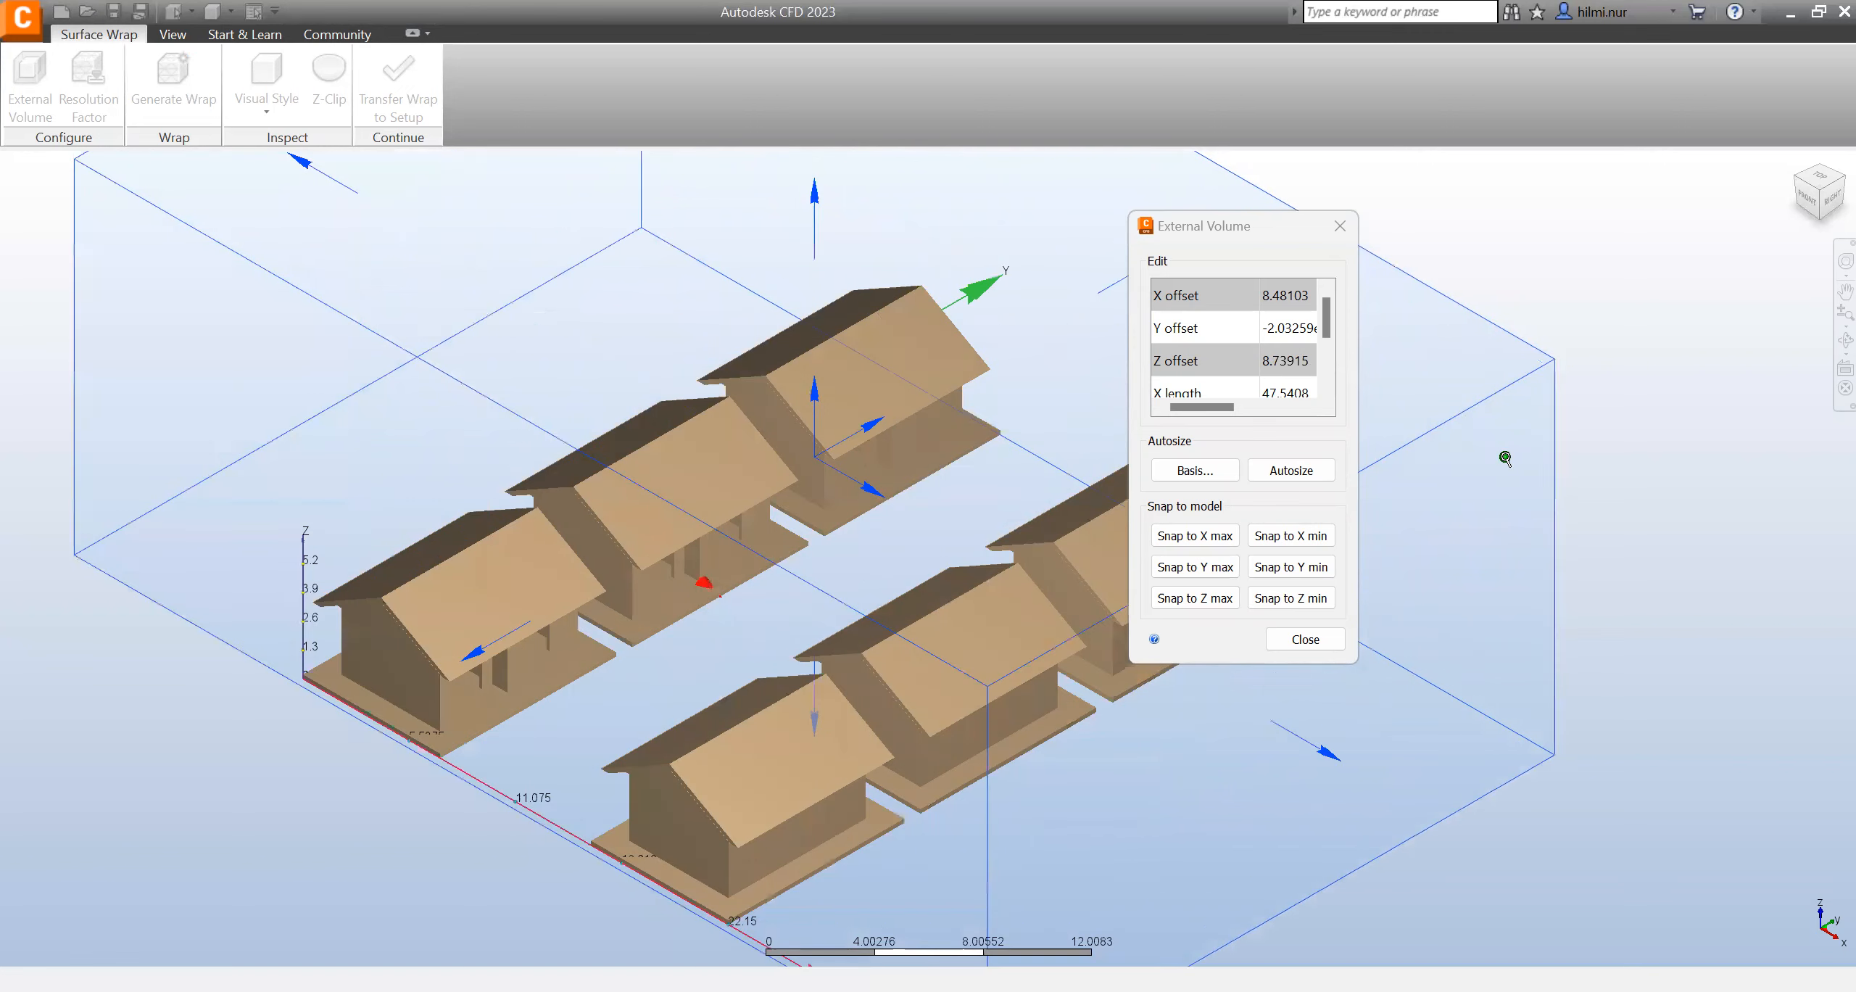
scroll(1506, 456, down, 2)
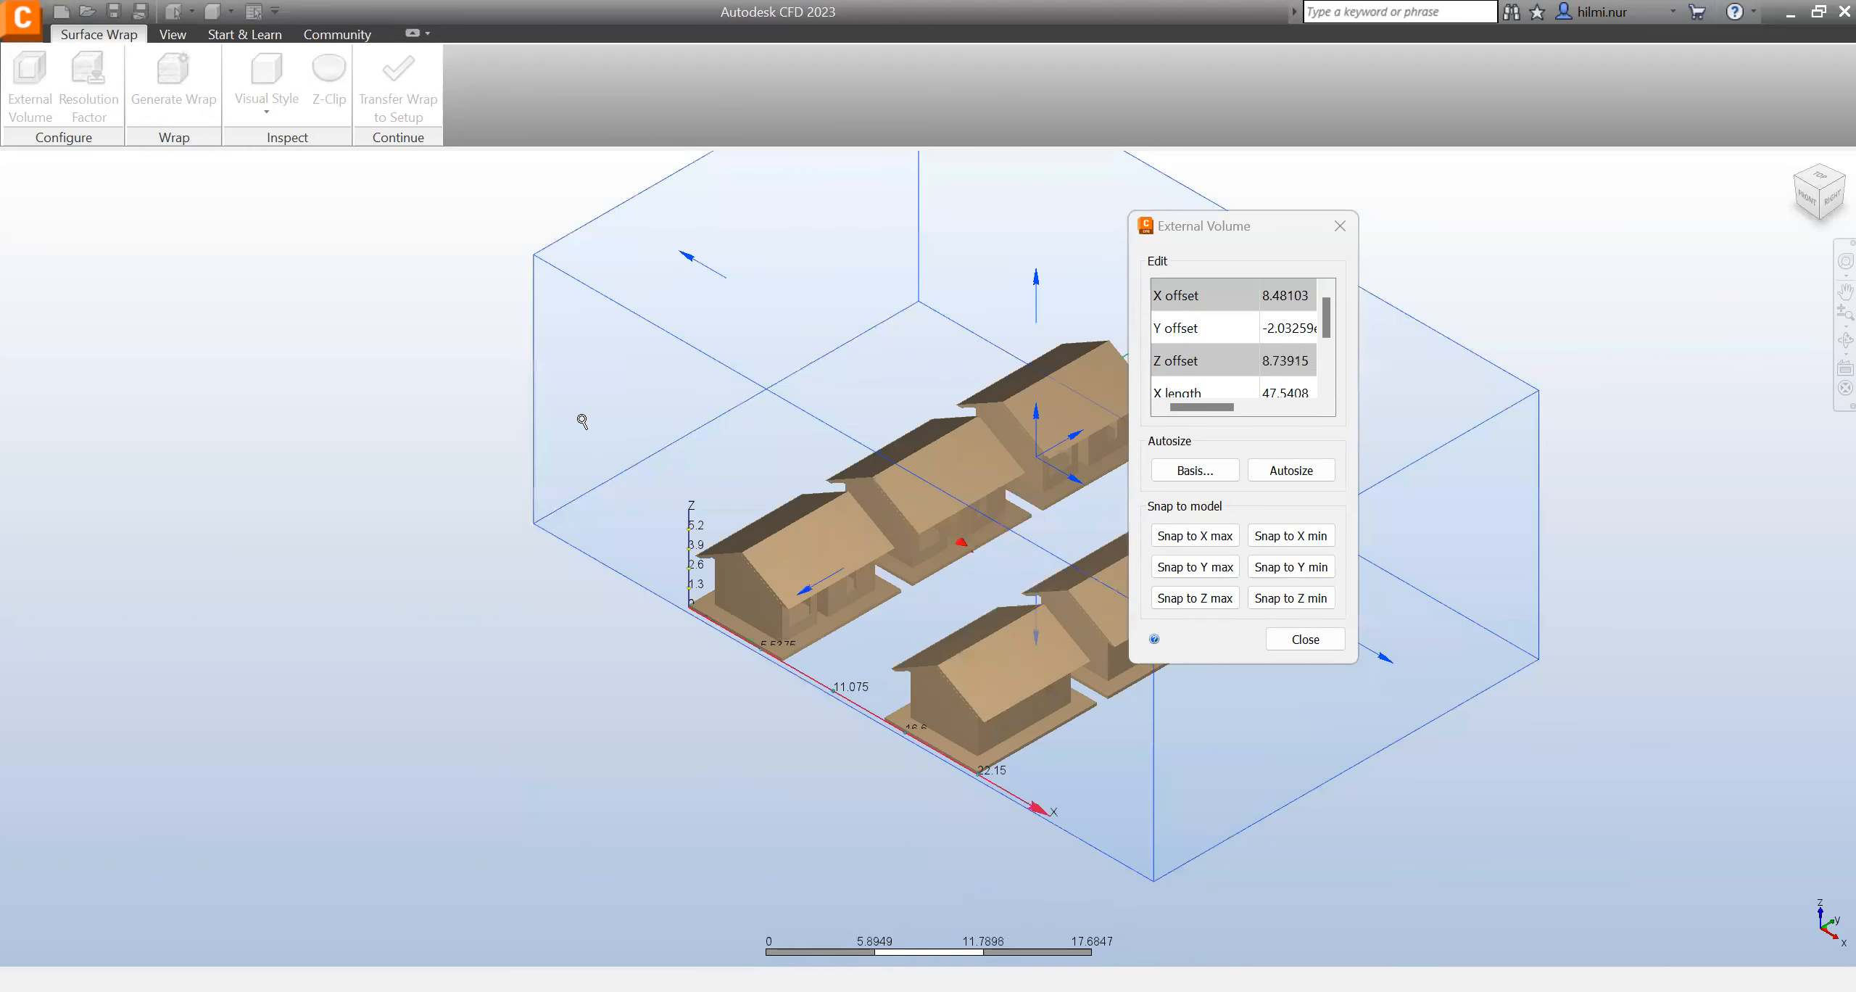
scroll(580, 416, down, 2)
scroll(834, 757, down, 1)
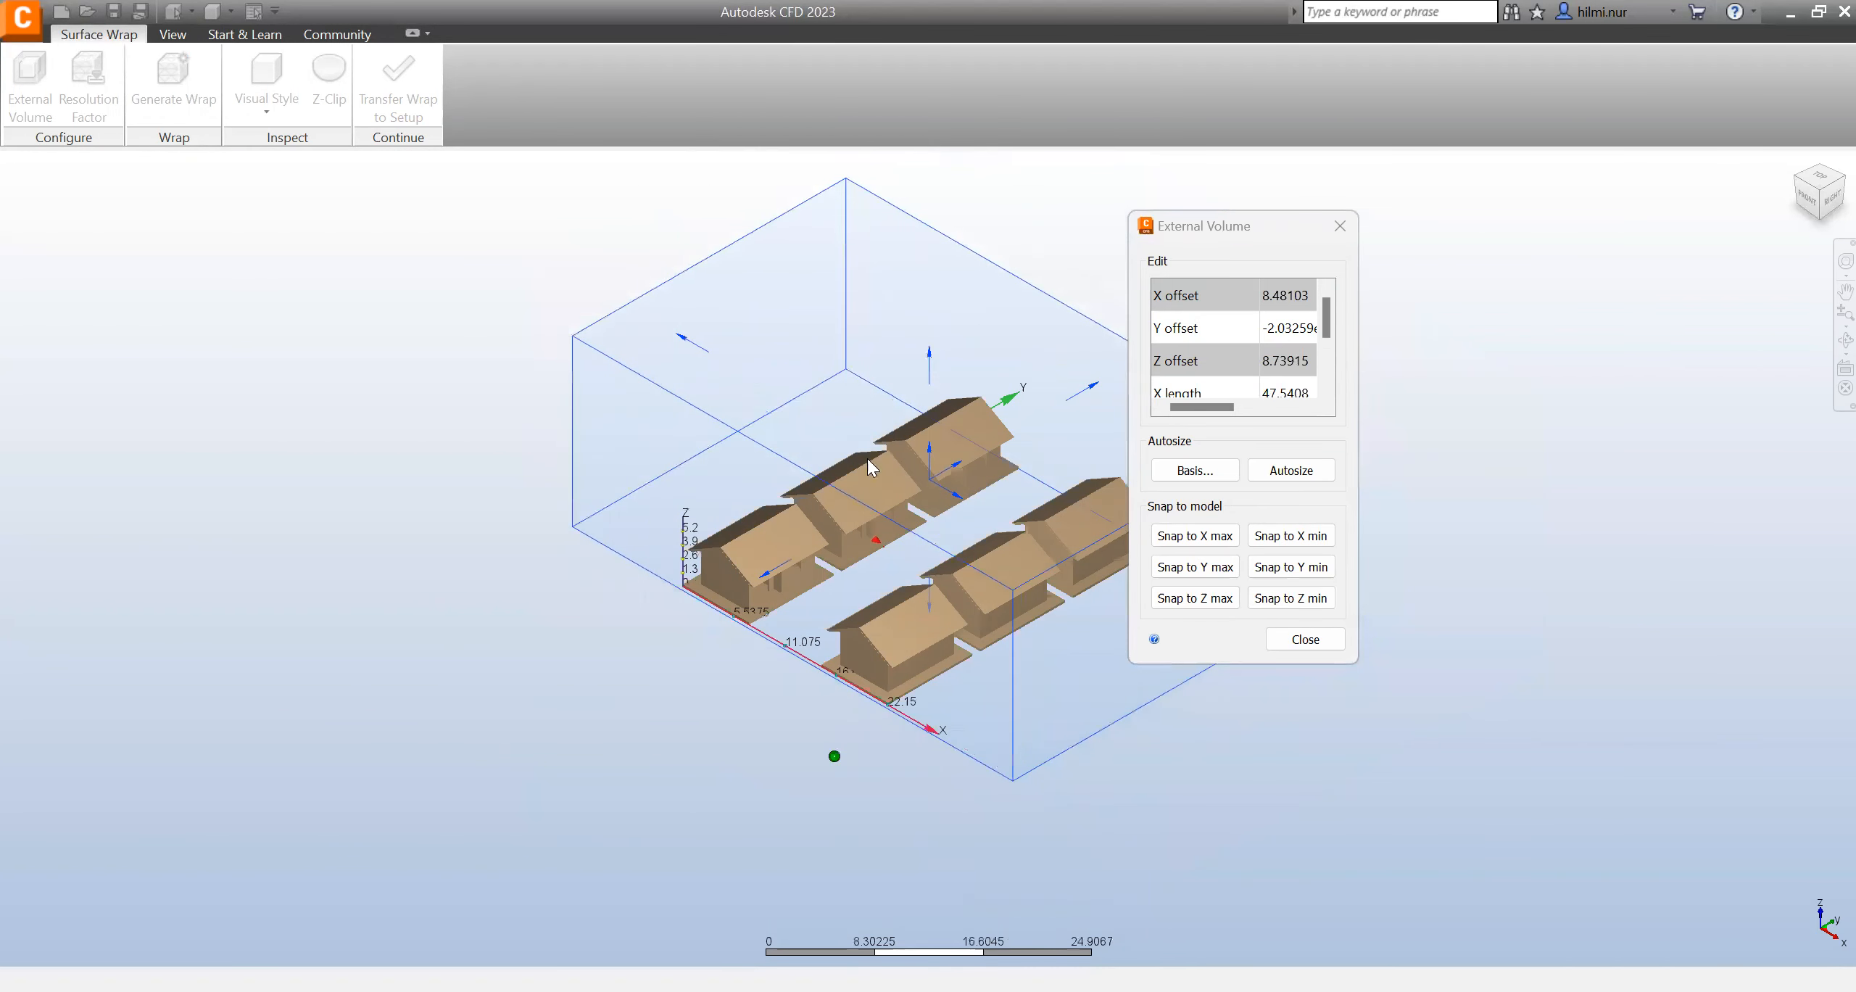
scroll(873, 435, up, 1)
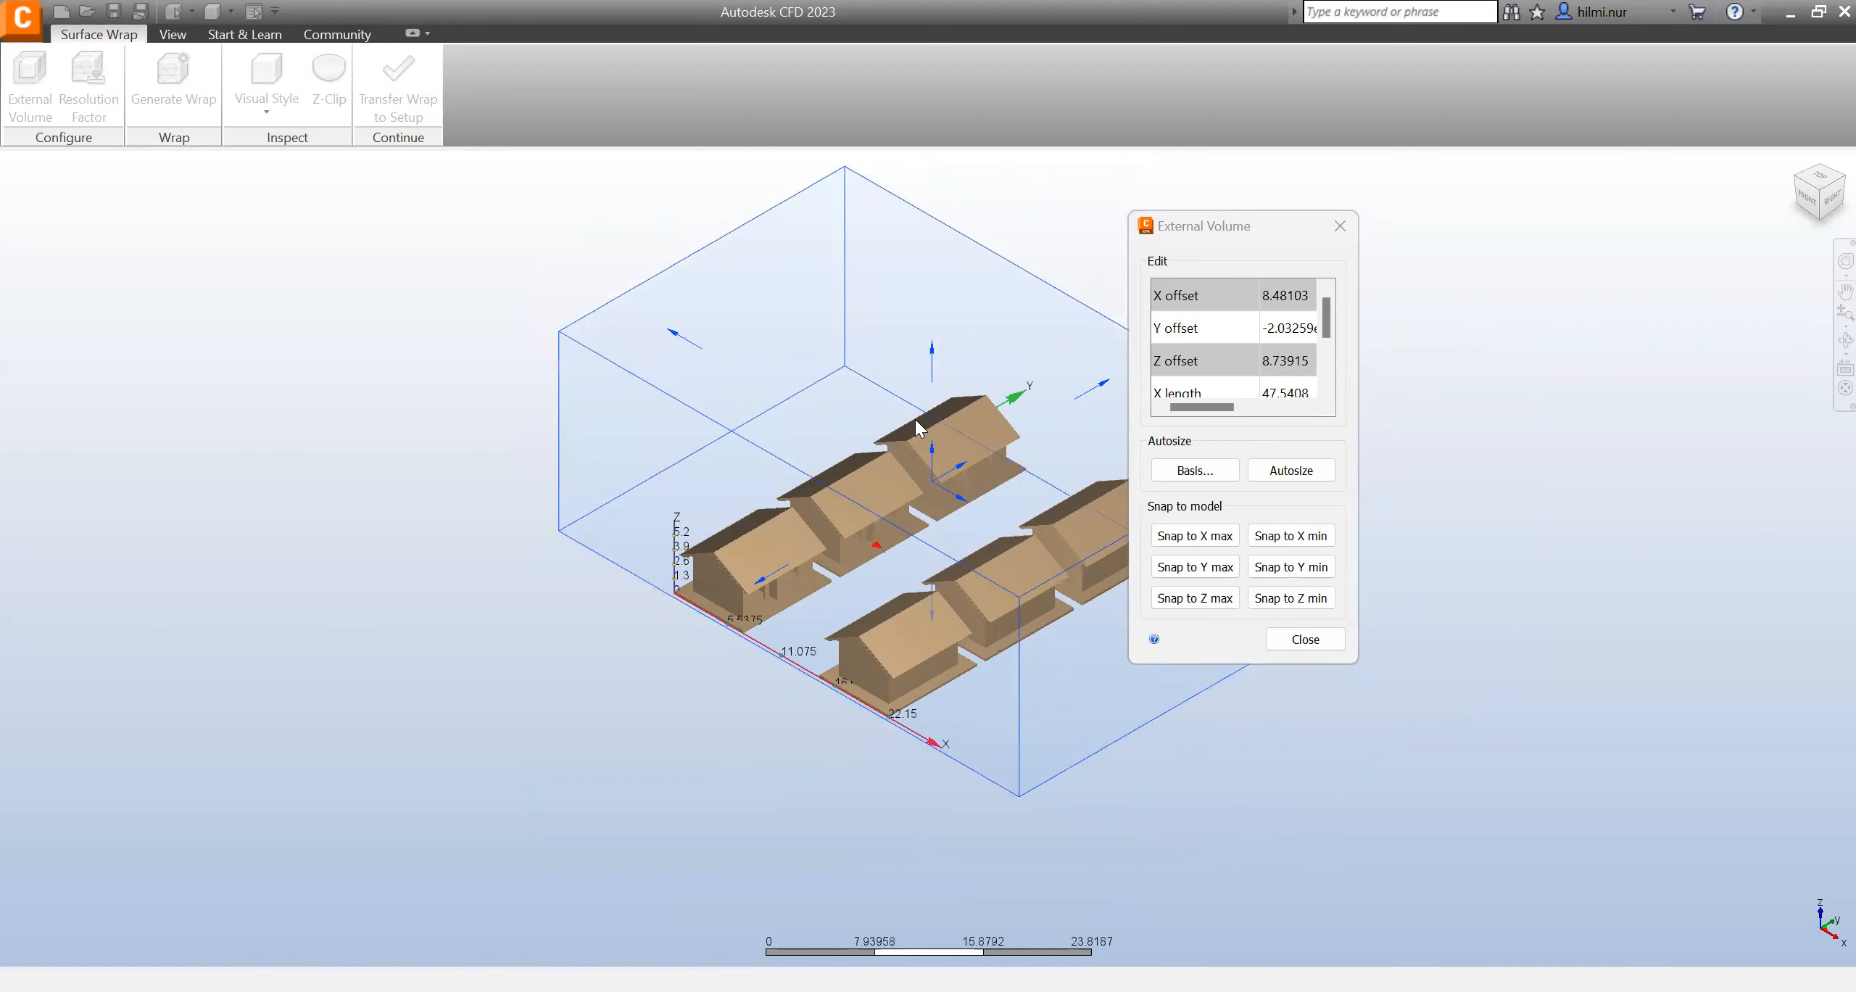
scroll(915, 435, up, 1)
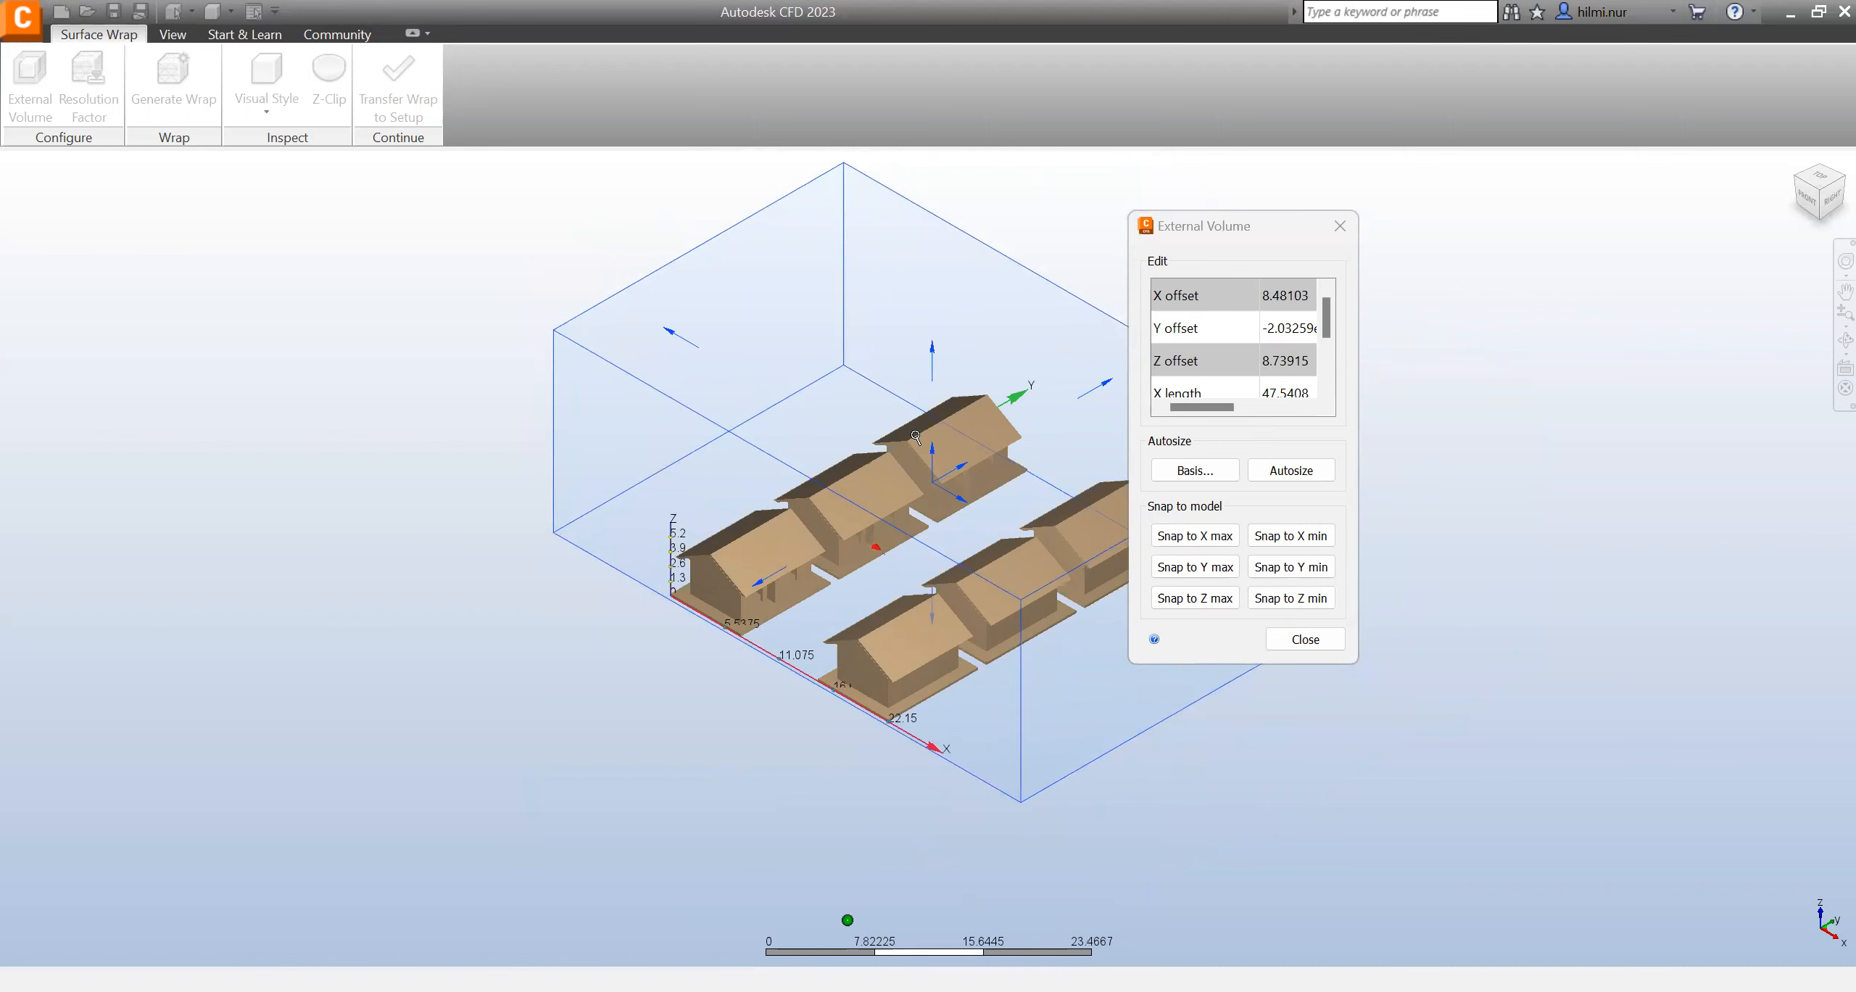
scroll(943, 515, down, 1)
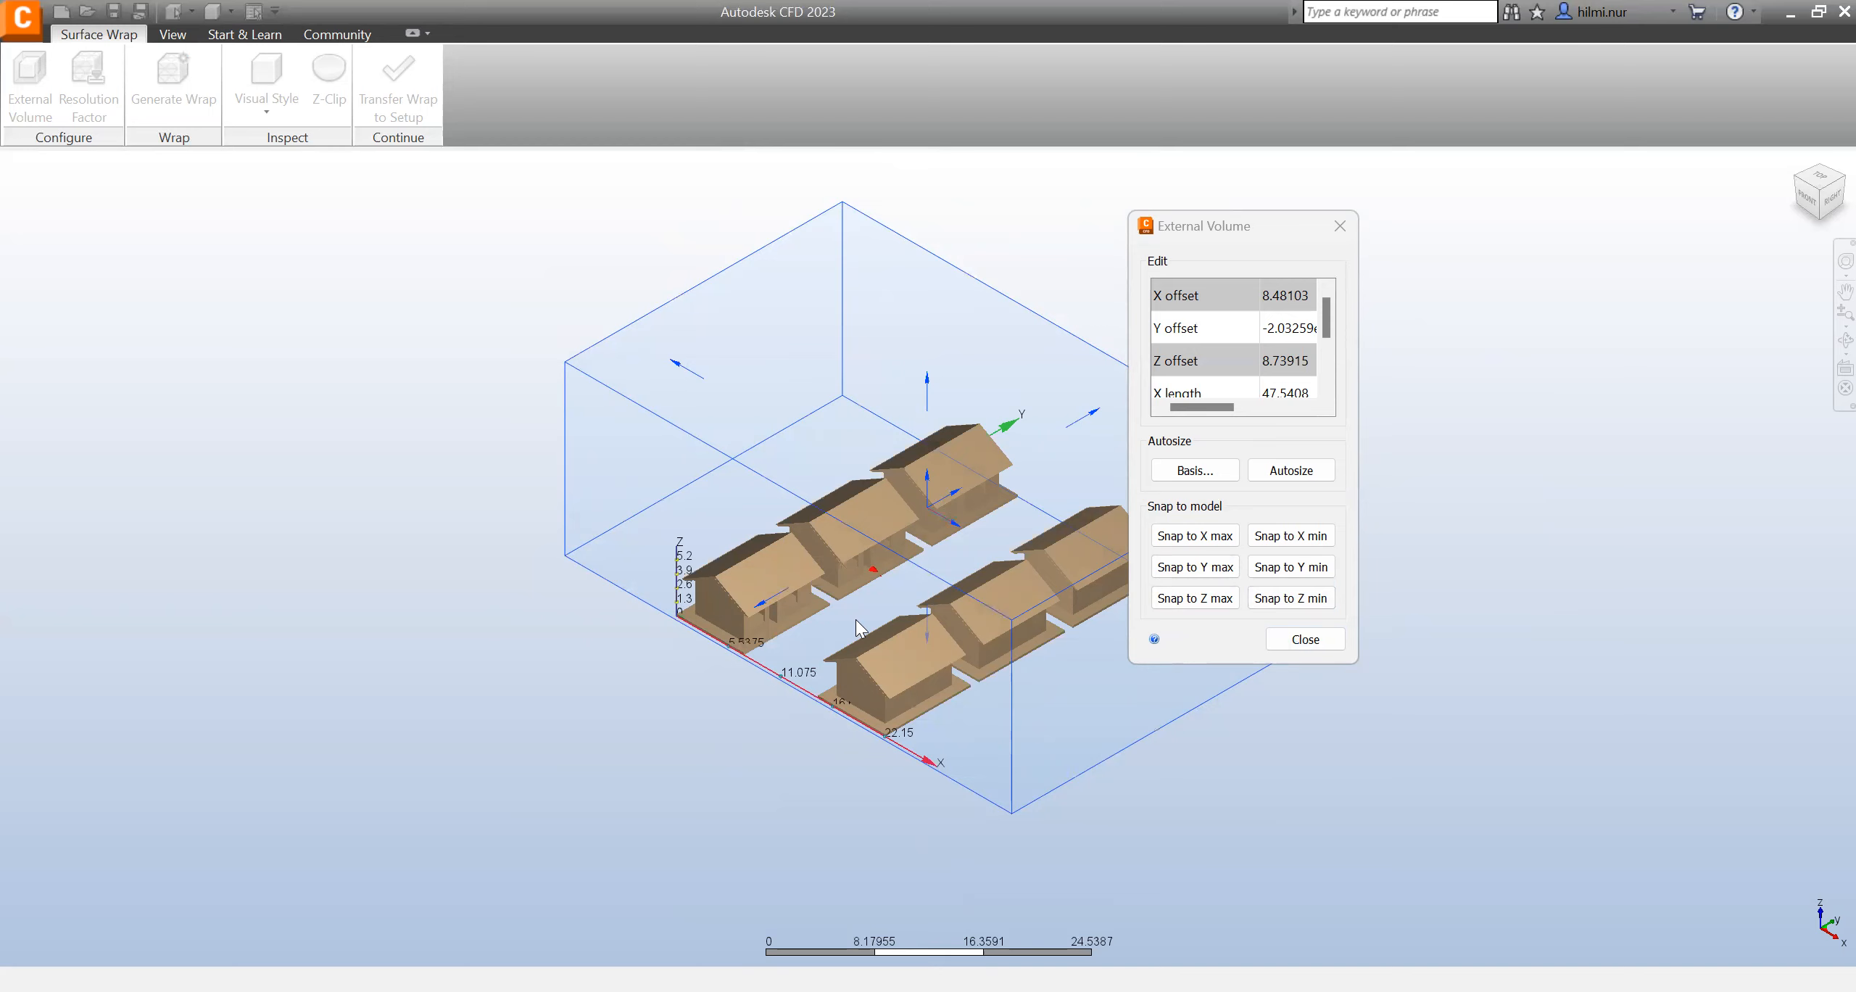
drag(760, 604, 707, 640)
drag(1095, 420, 1157, 384)
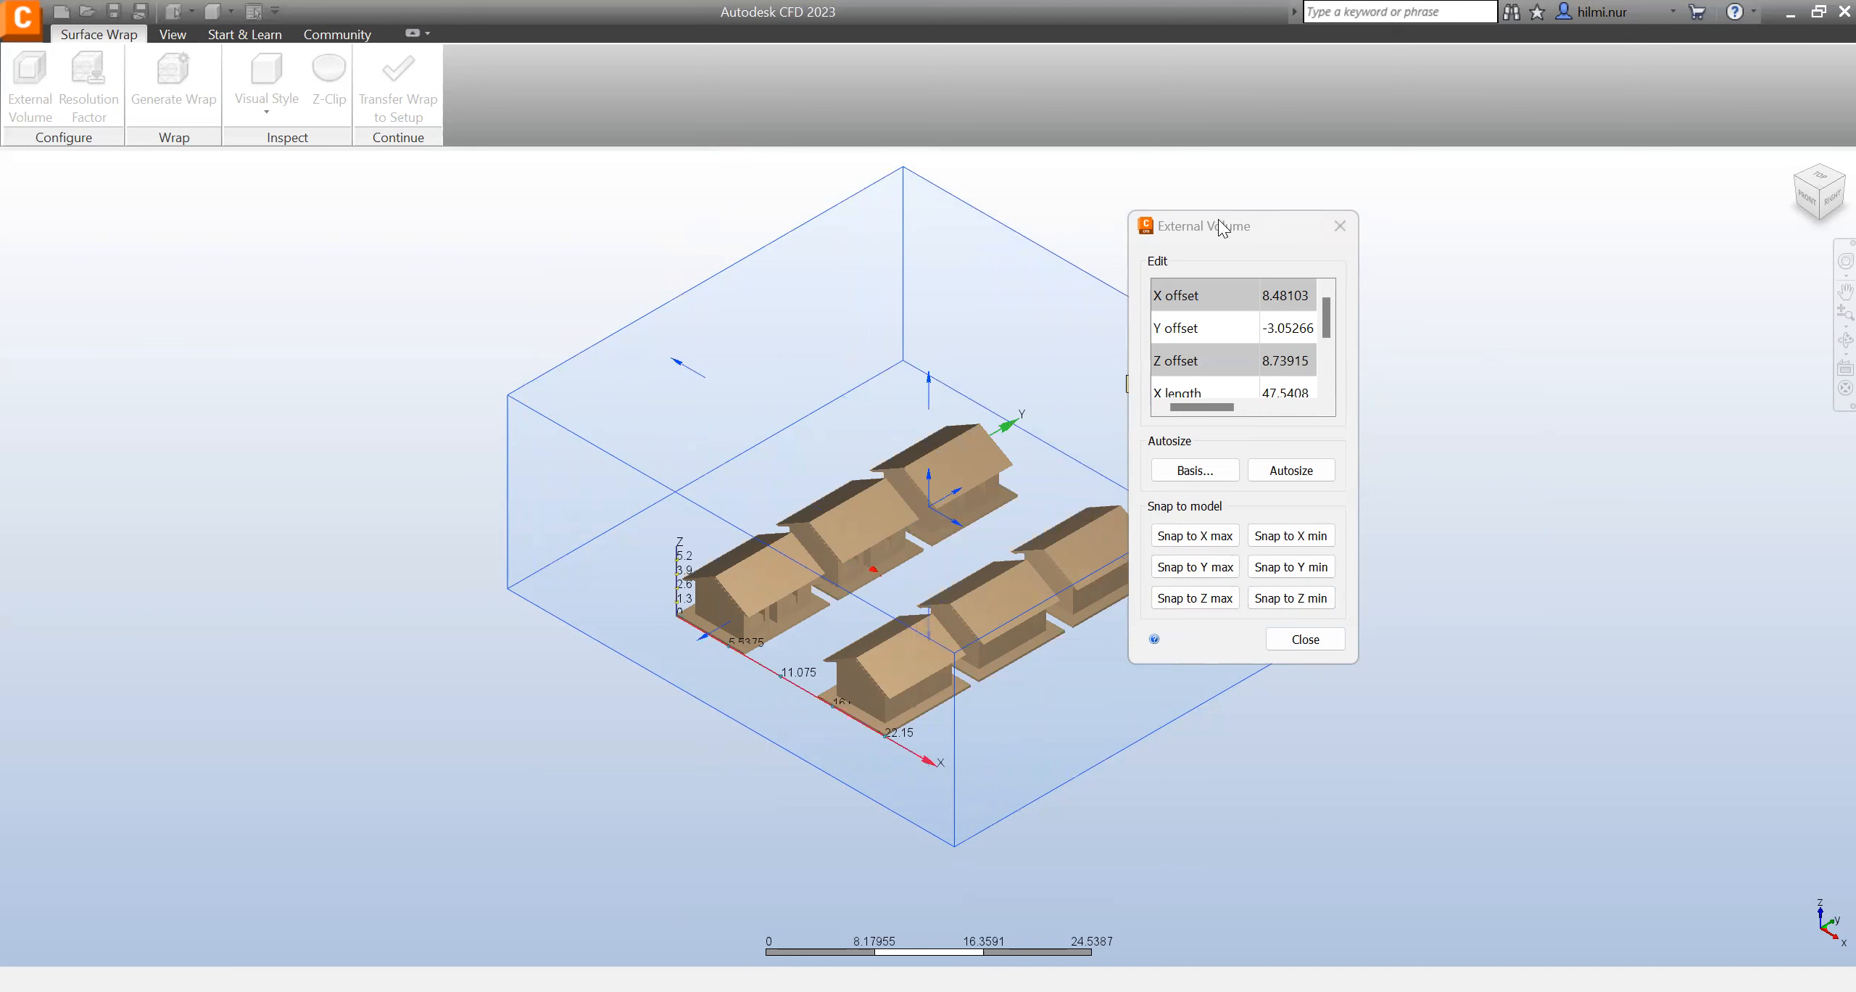
- Adjust the external volume's sides to about X max 34.6, Y min -24.2 and Y max 23.5, and finish the volume definition
drag(1187, 234, 1390, 227)
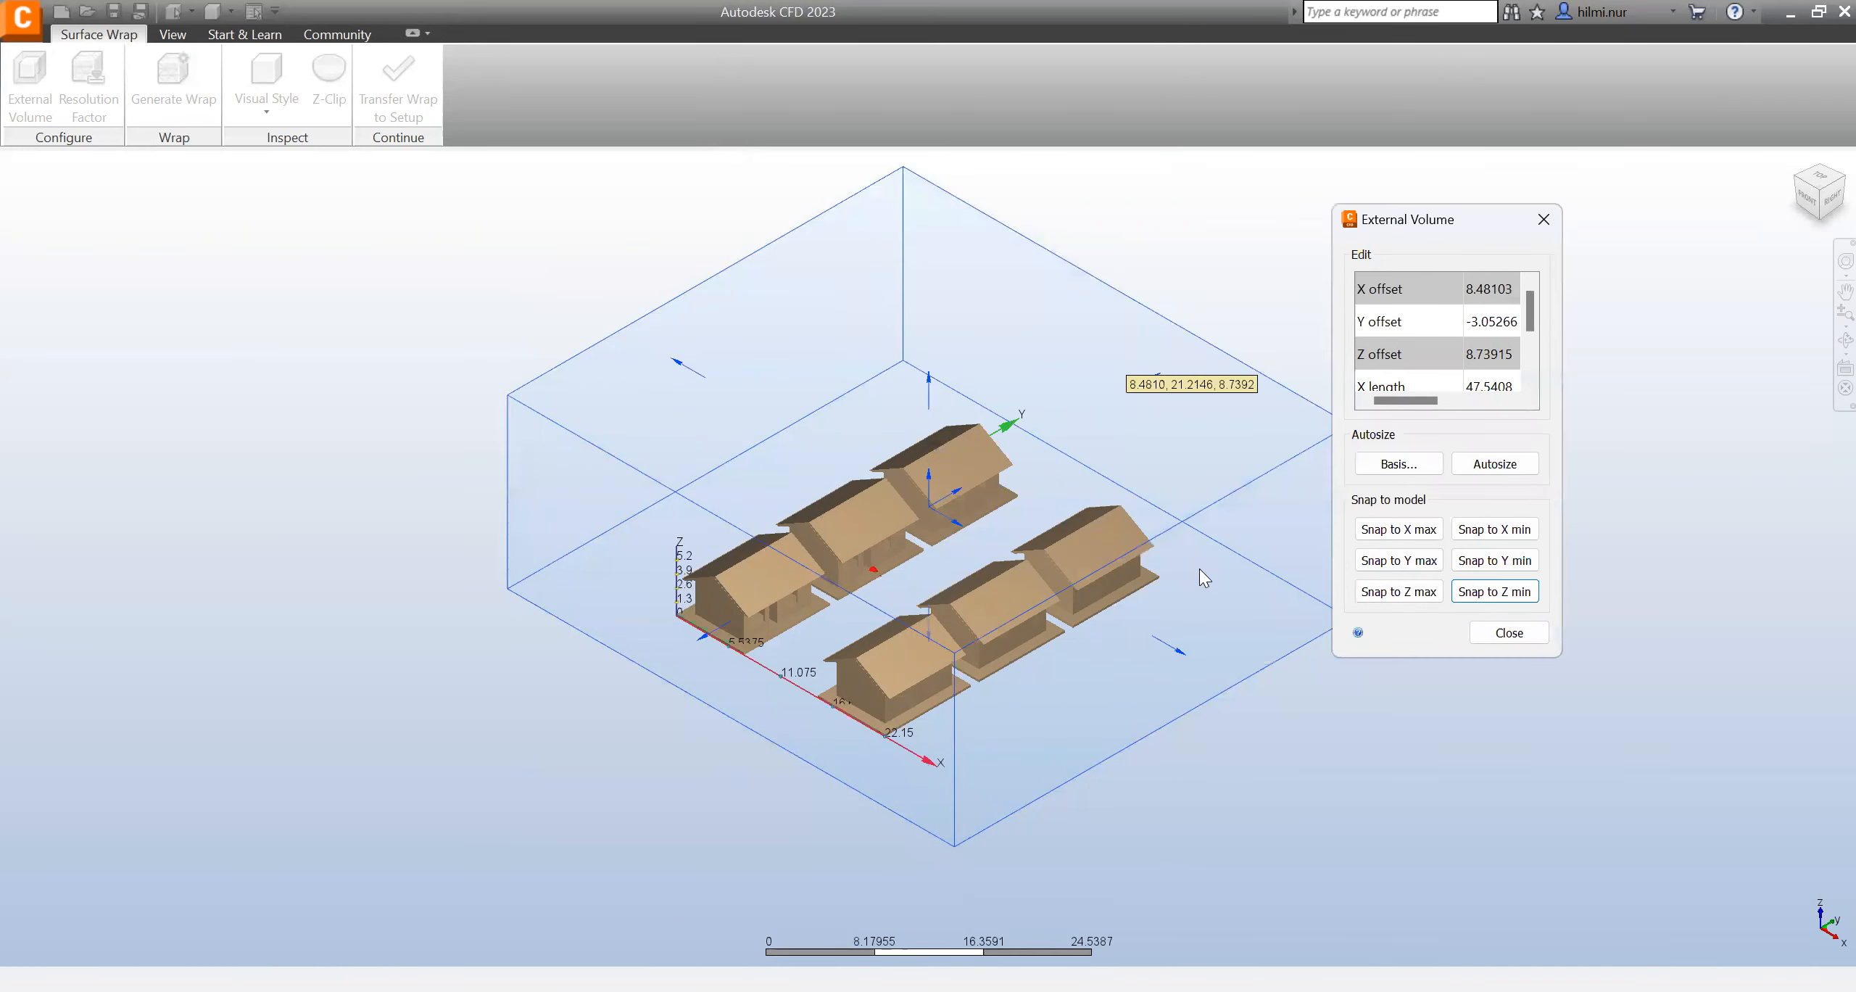
drag(1169, 651, 1190, 666)
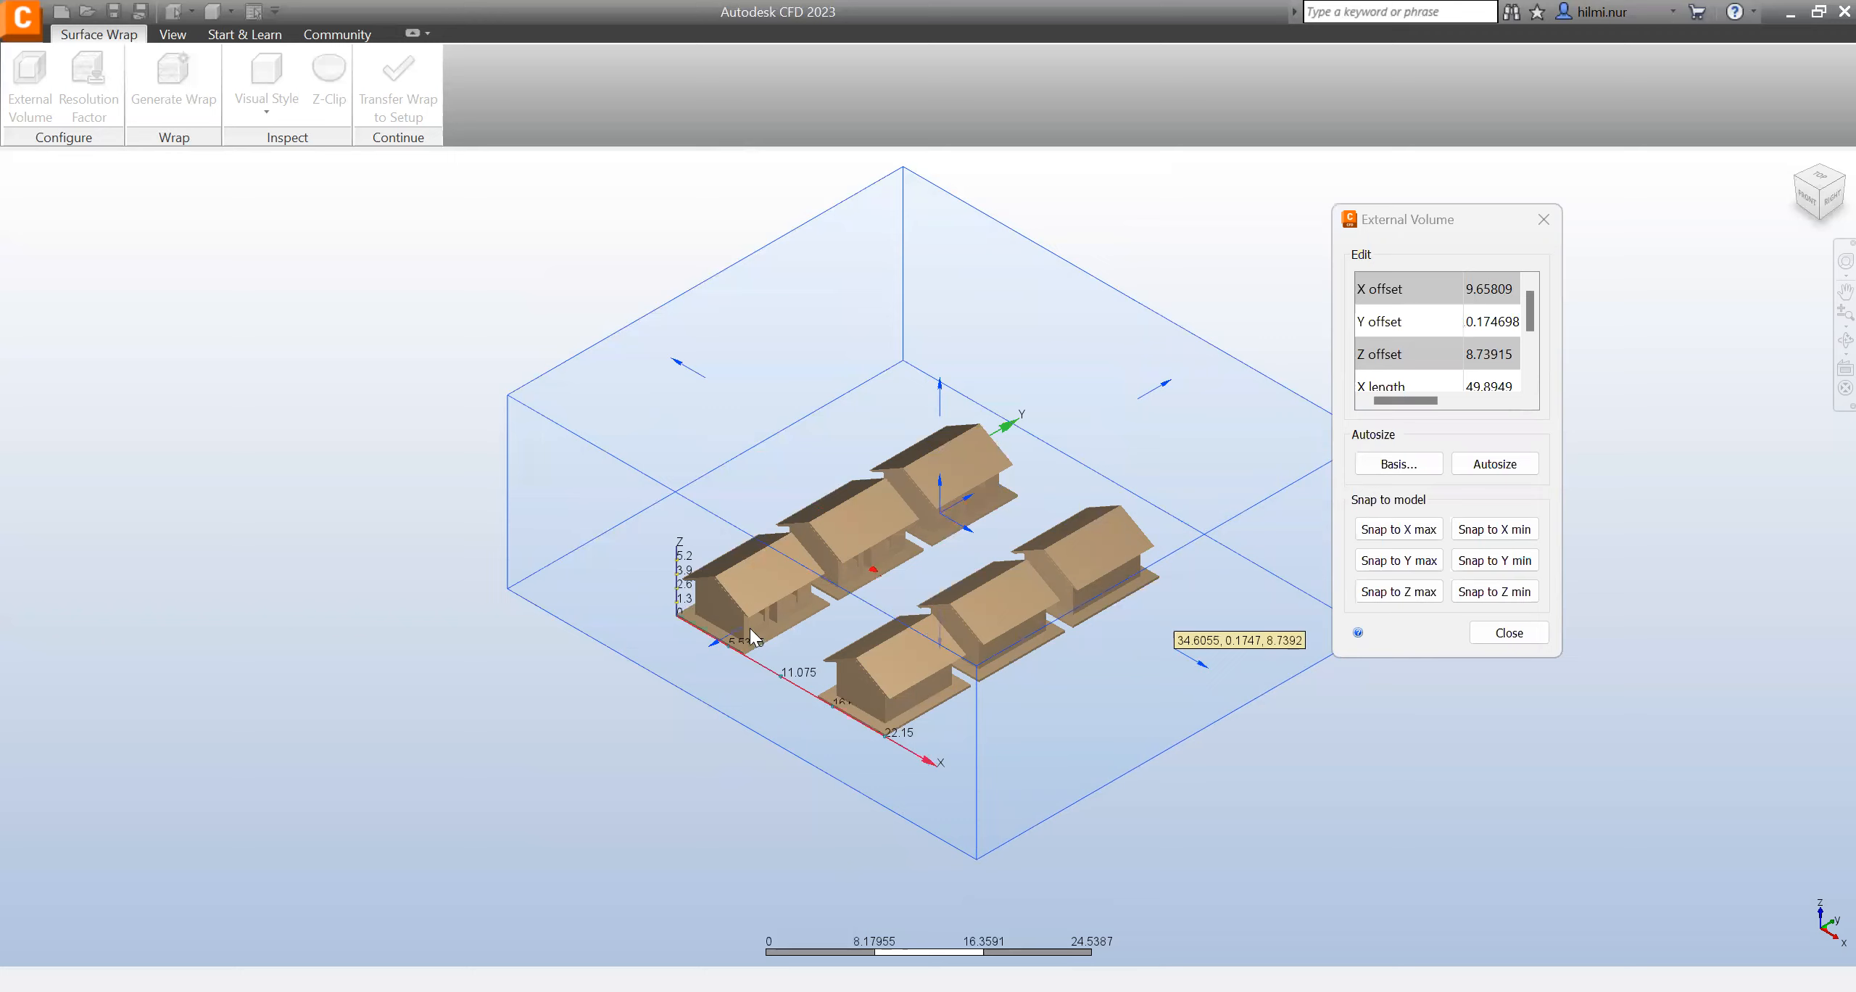
drag(730, 641, 700, 656)
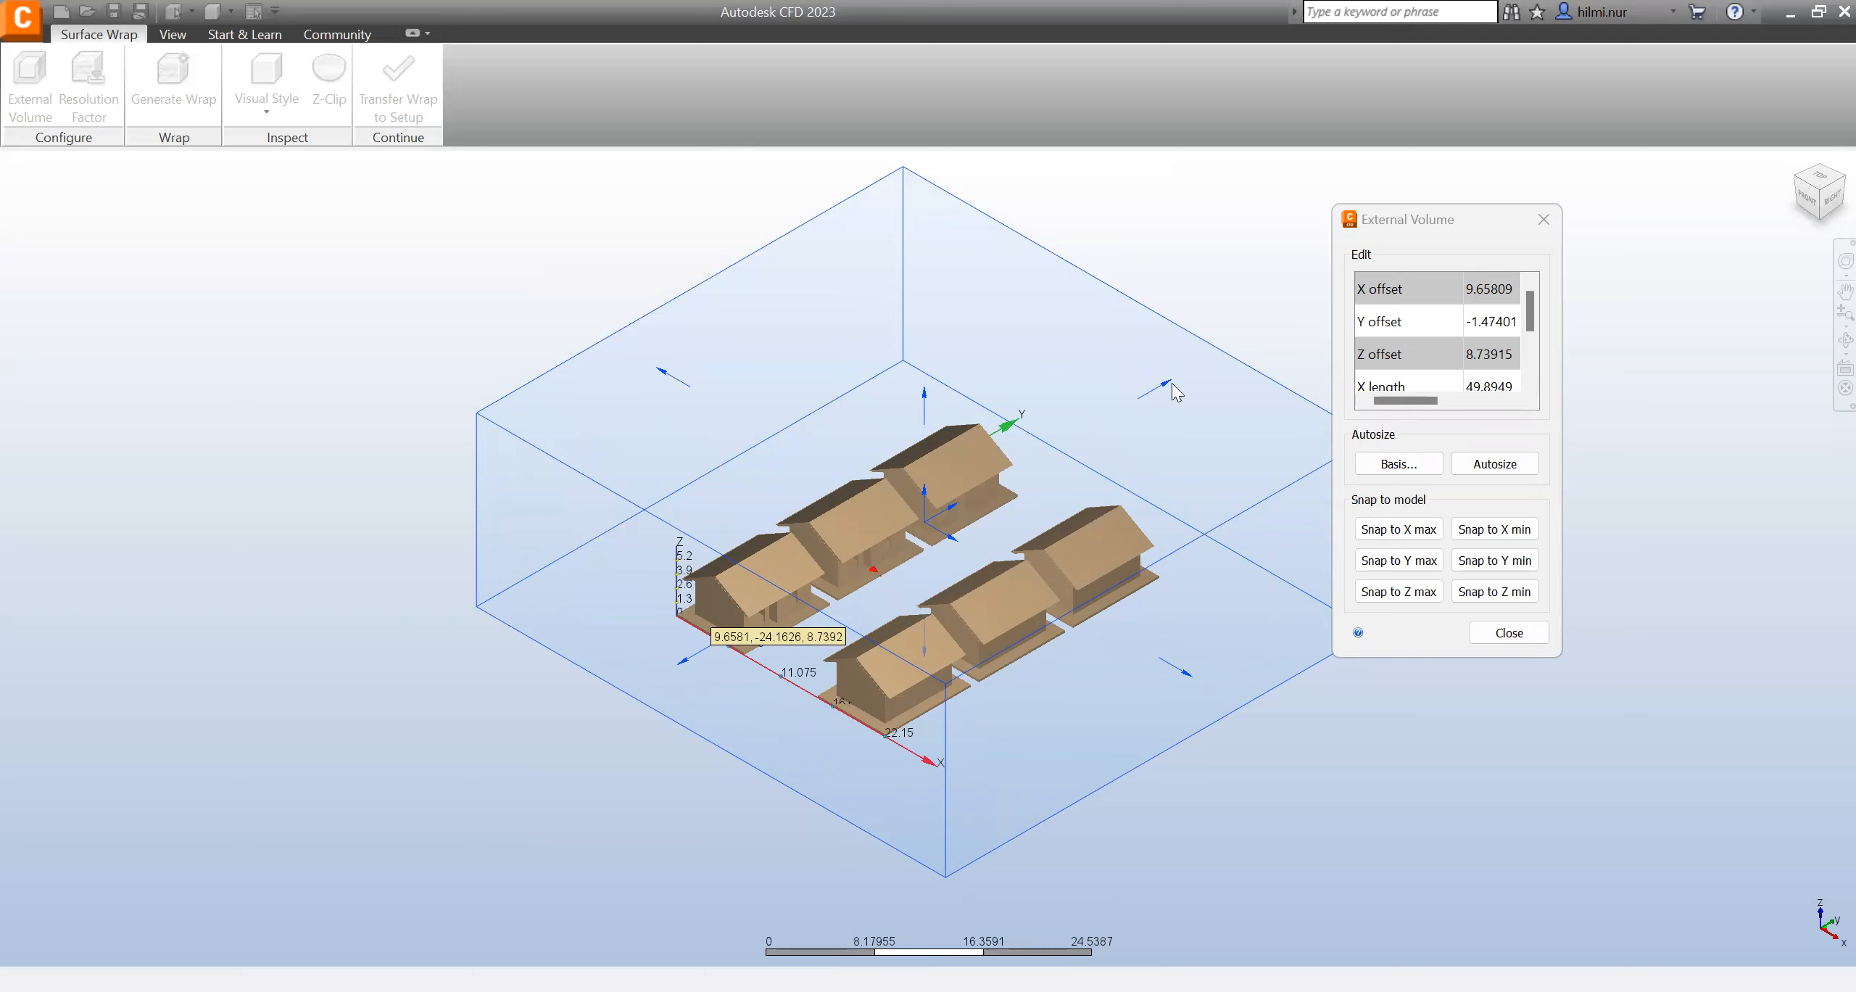
drag(1192, 375, 1194, 372)
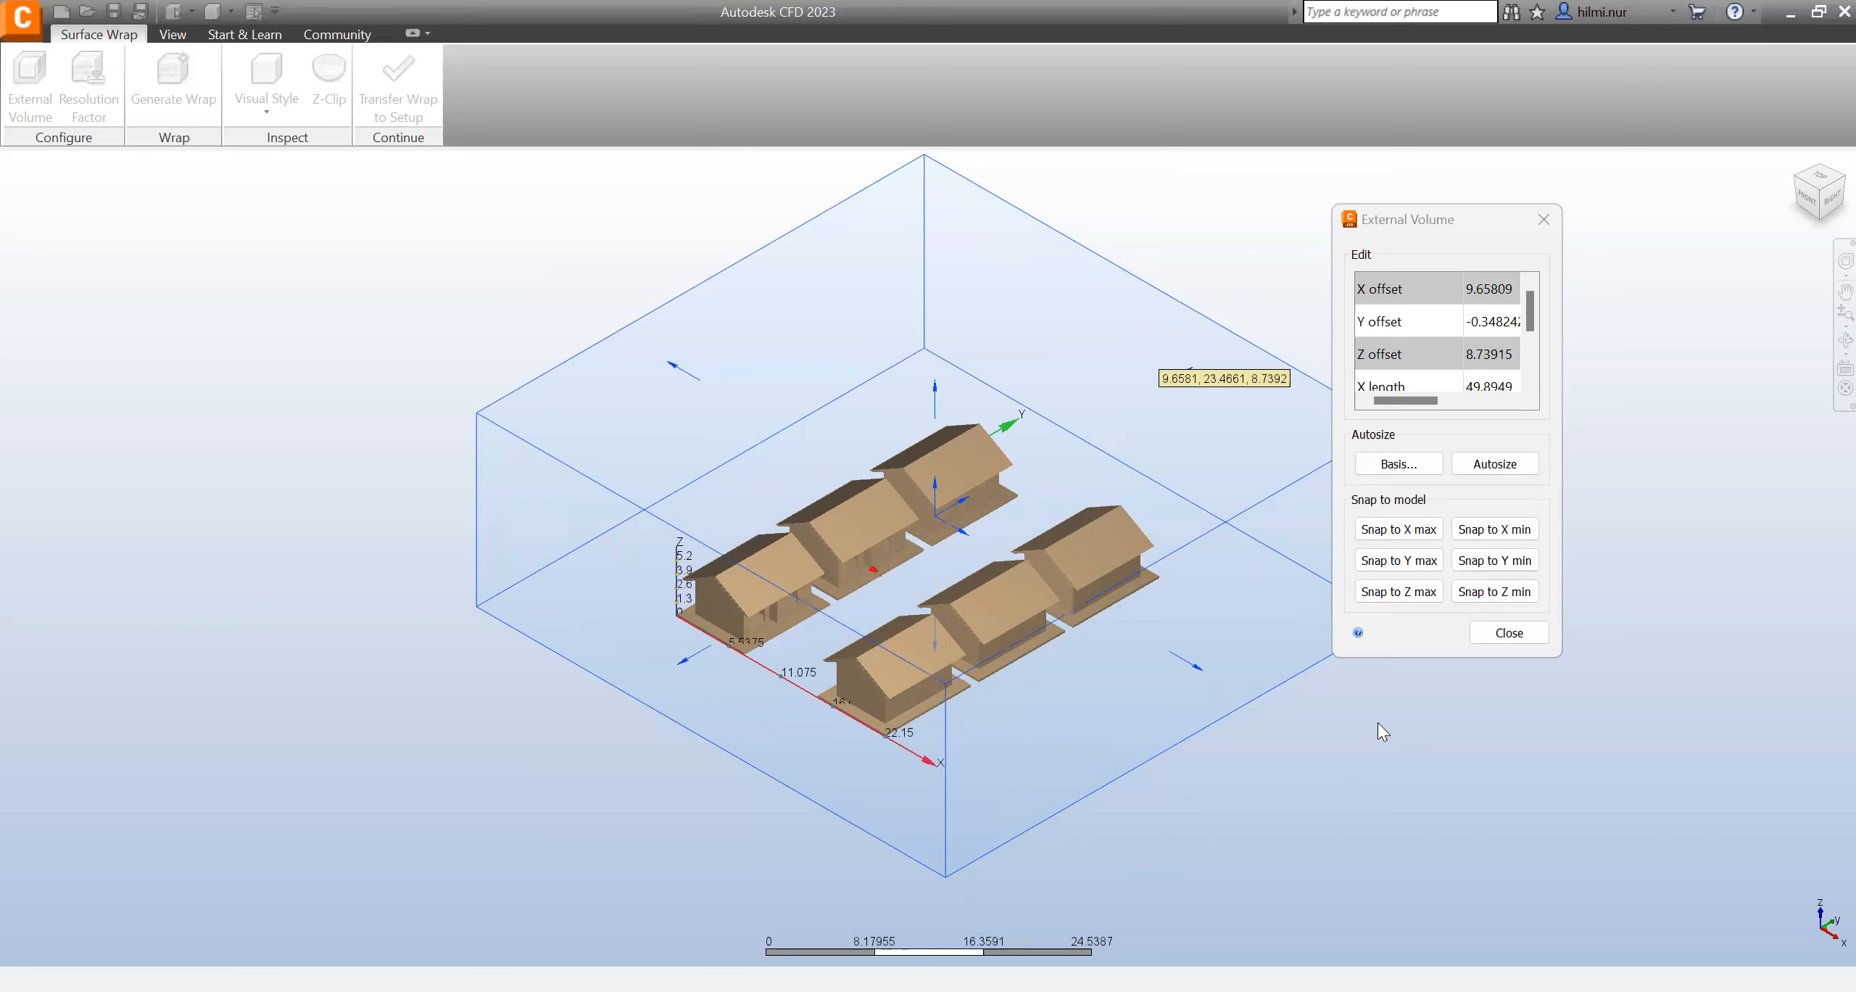
click(1546, 625)
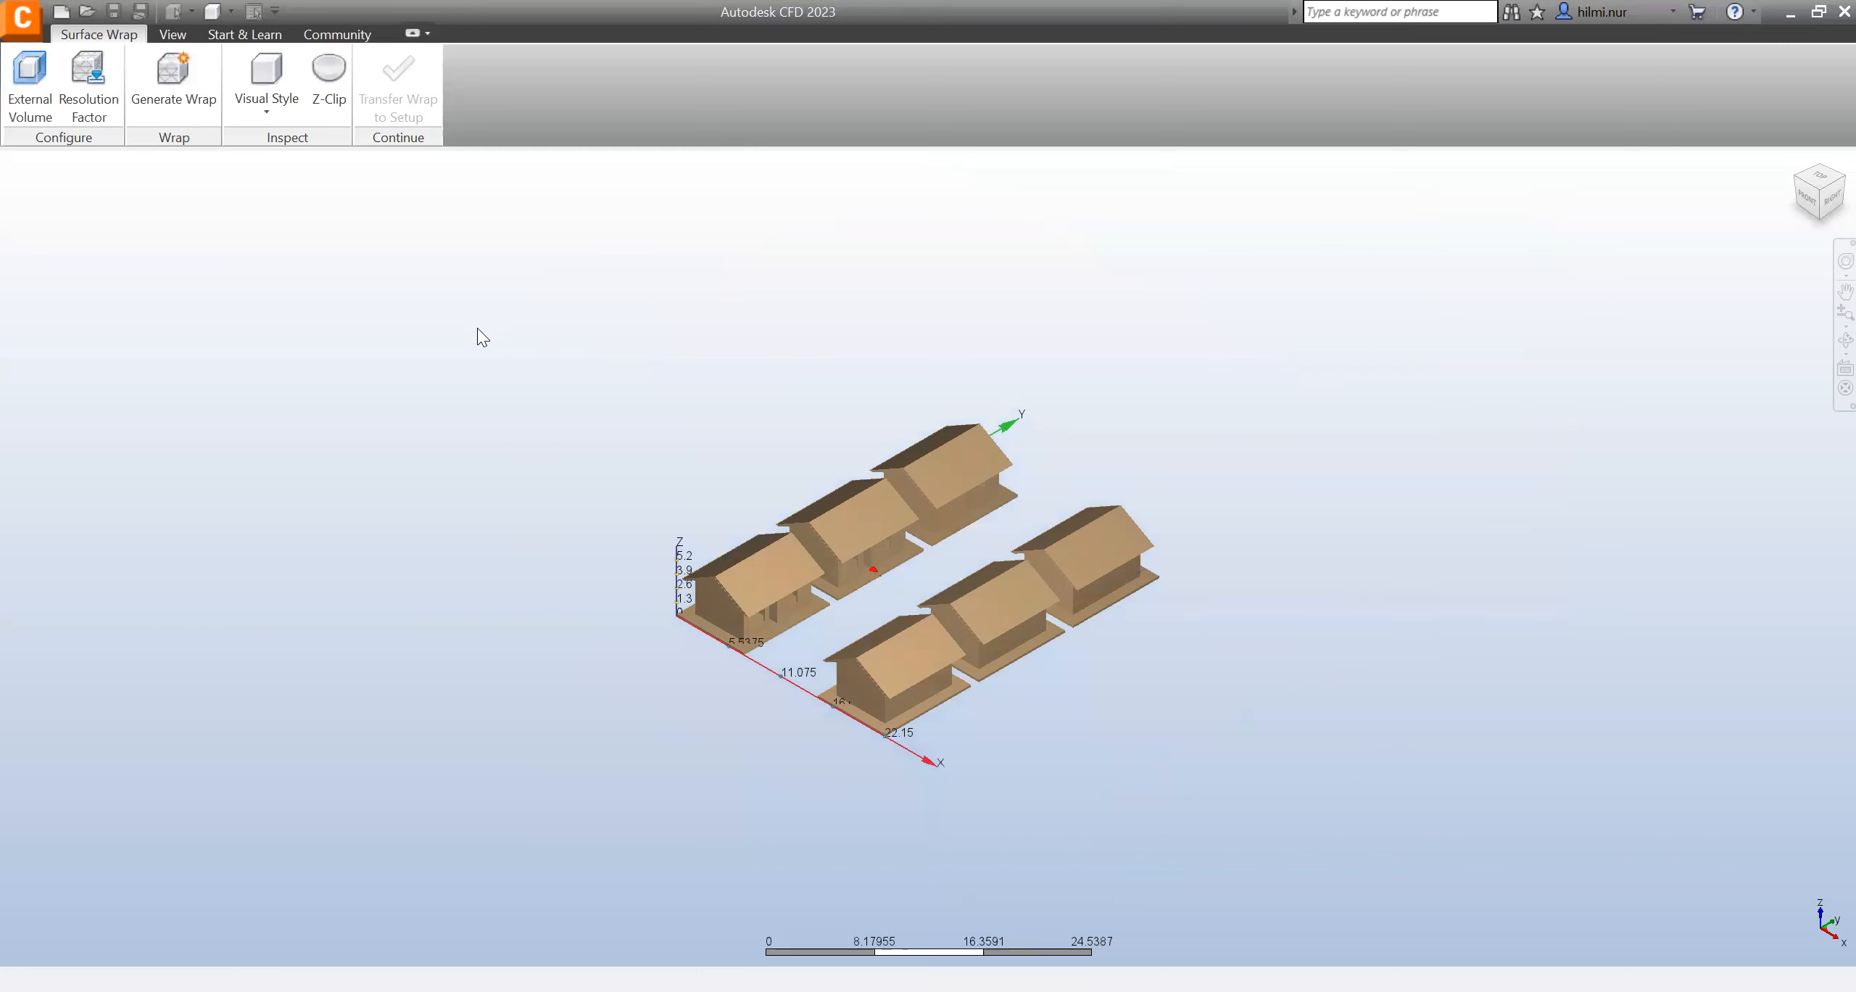
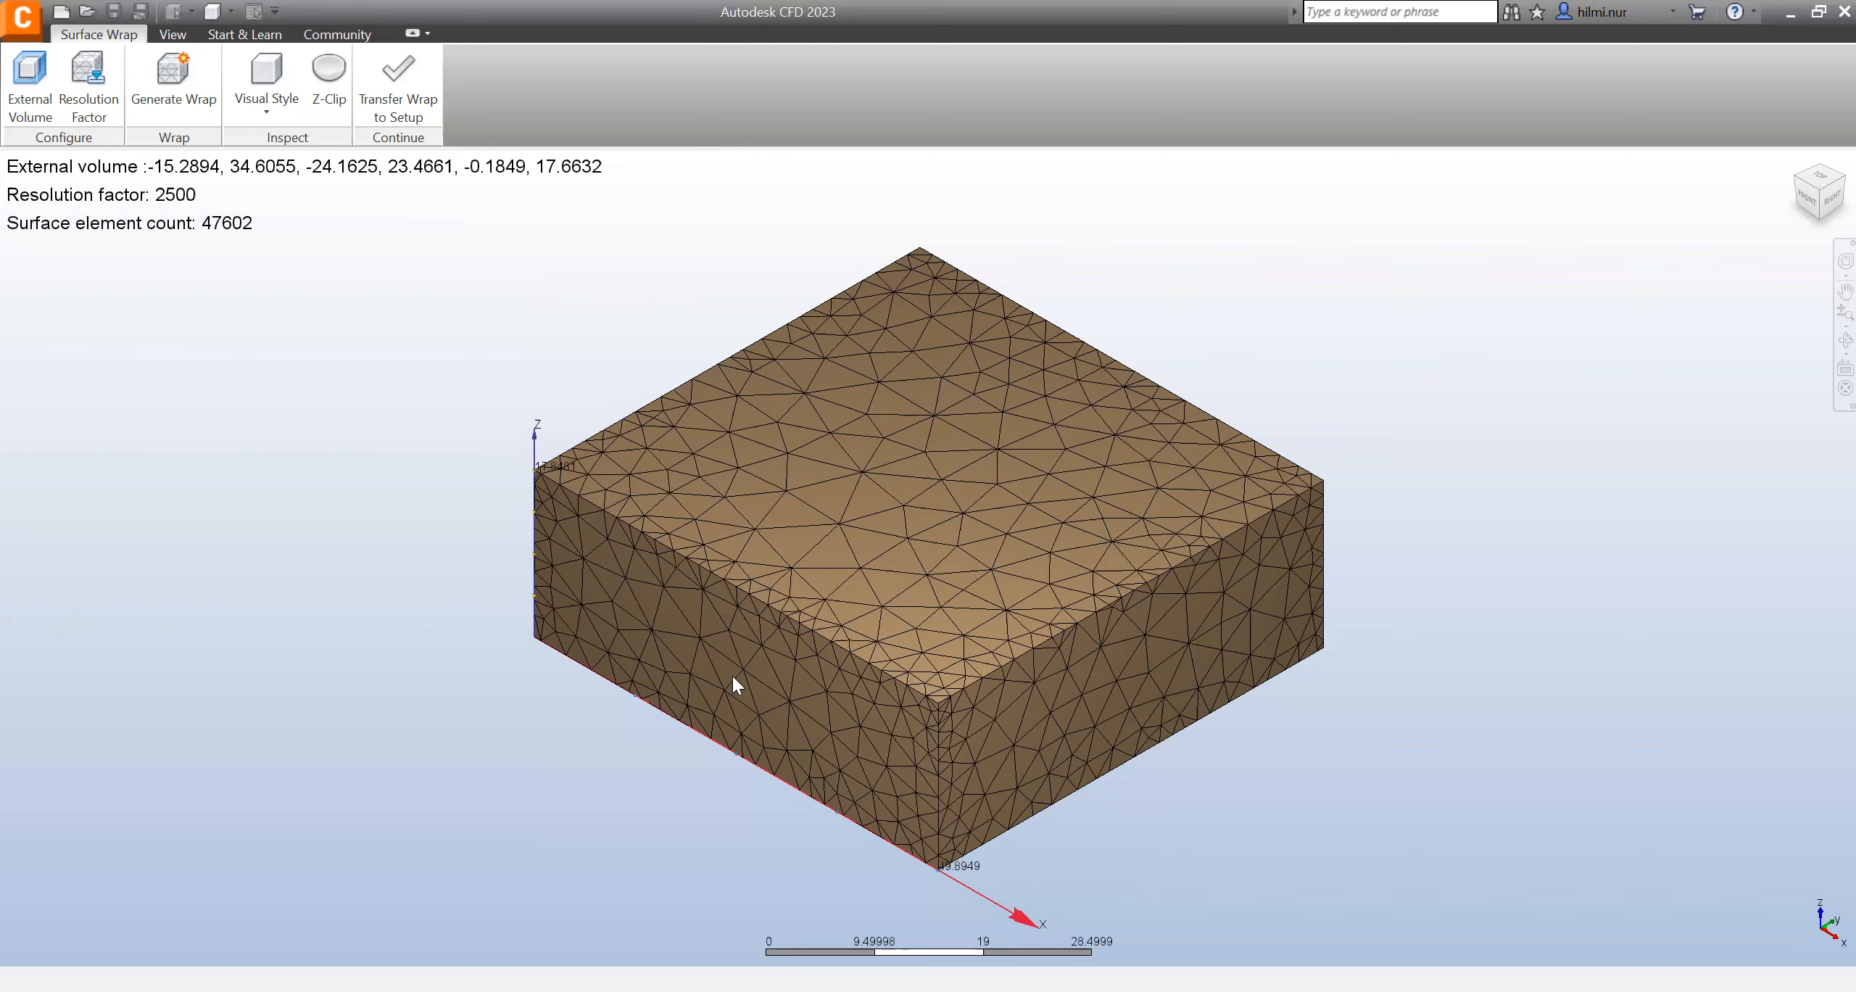
- Set the wrapped model's visual style to Transparent and inspect the houses inside the external volume
click(274, 118)
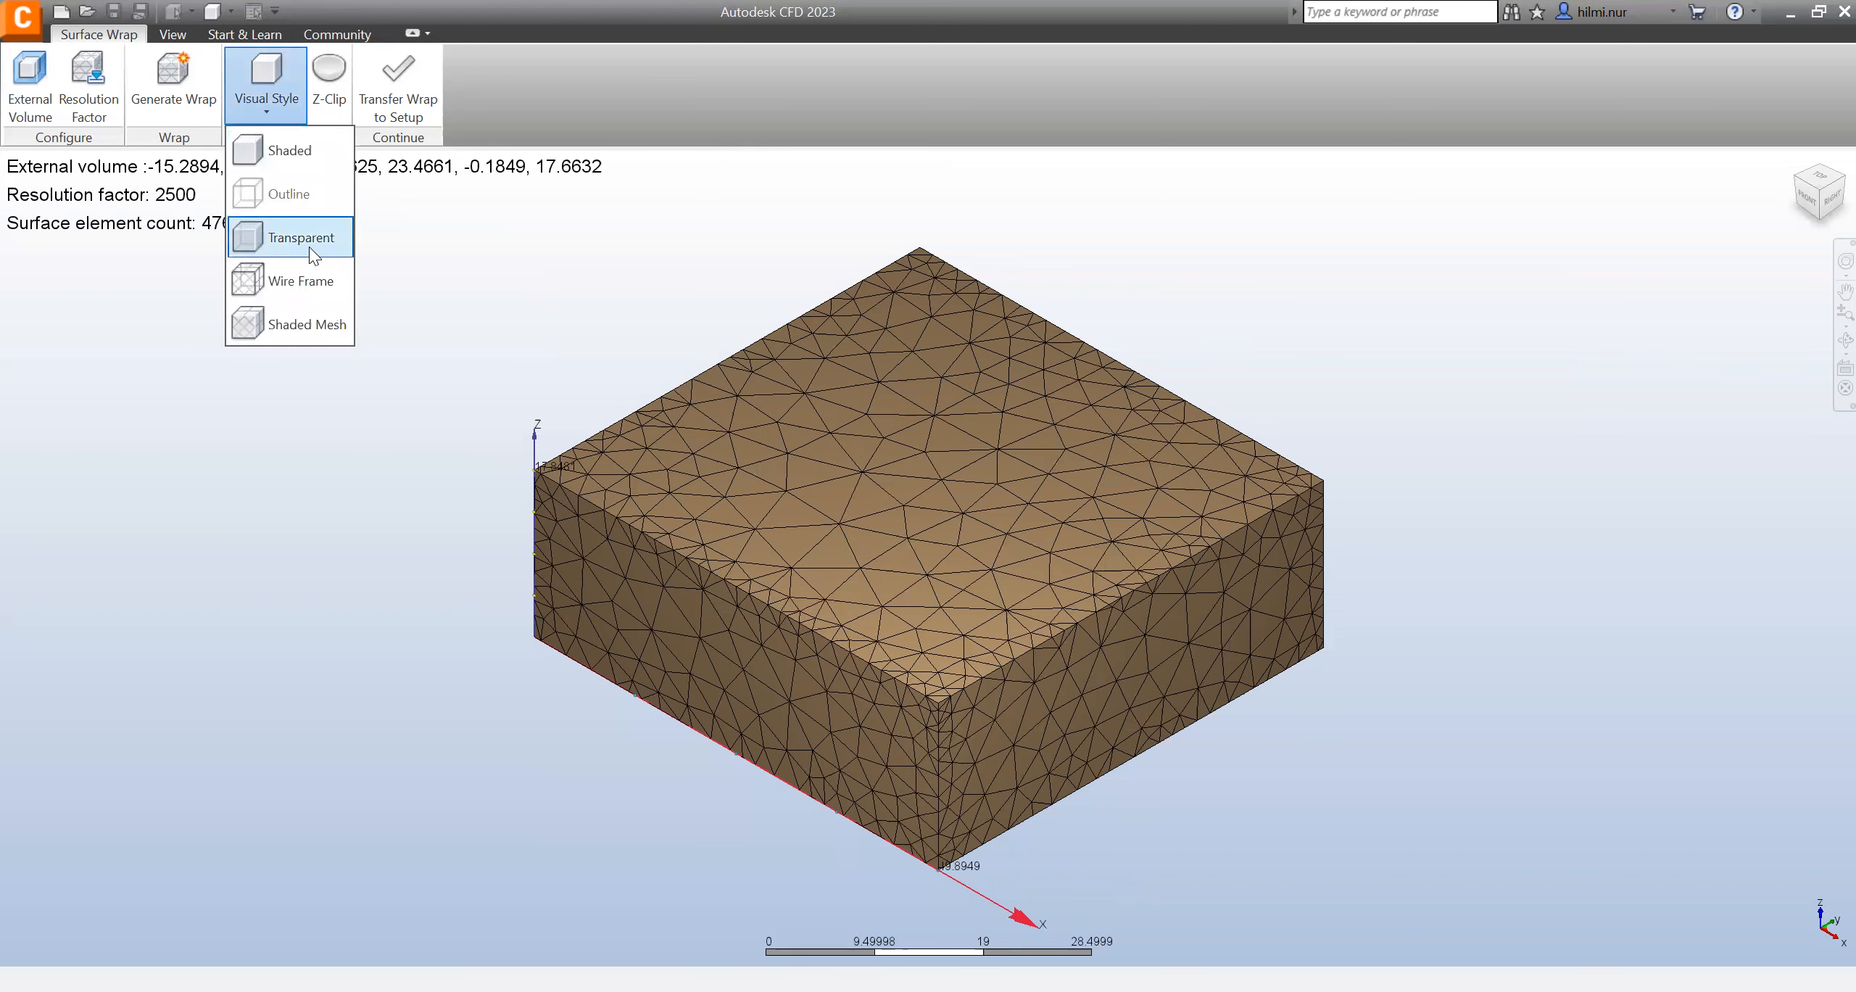
click(309, 246)
click(274, 119)
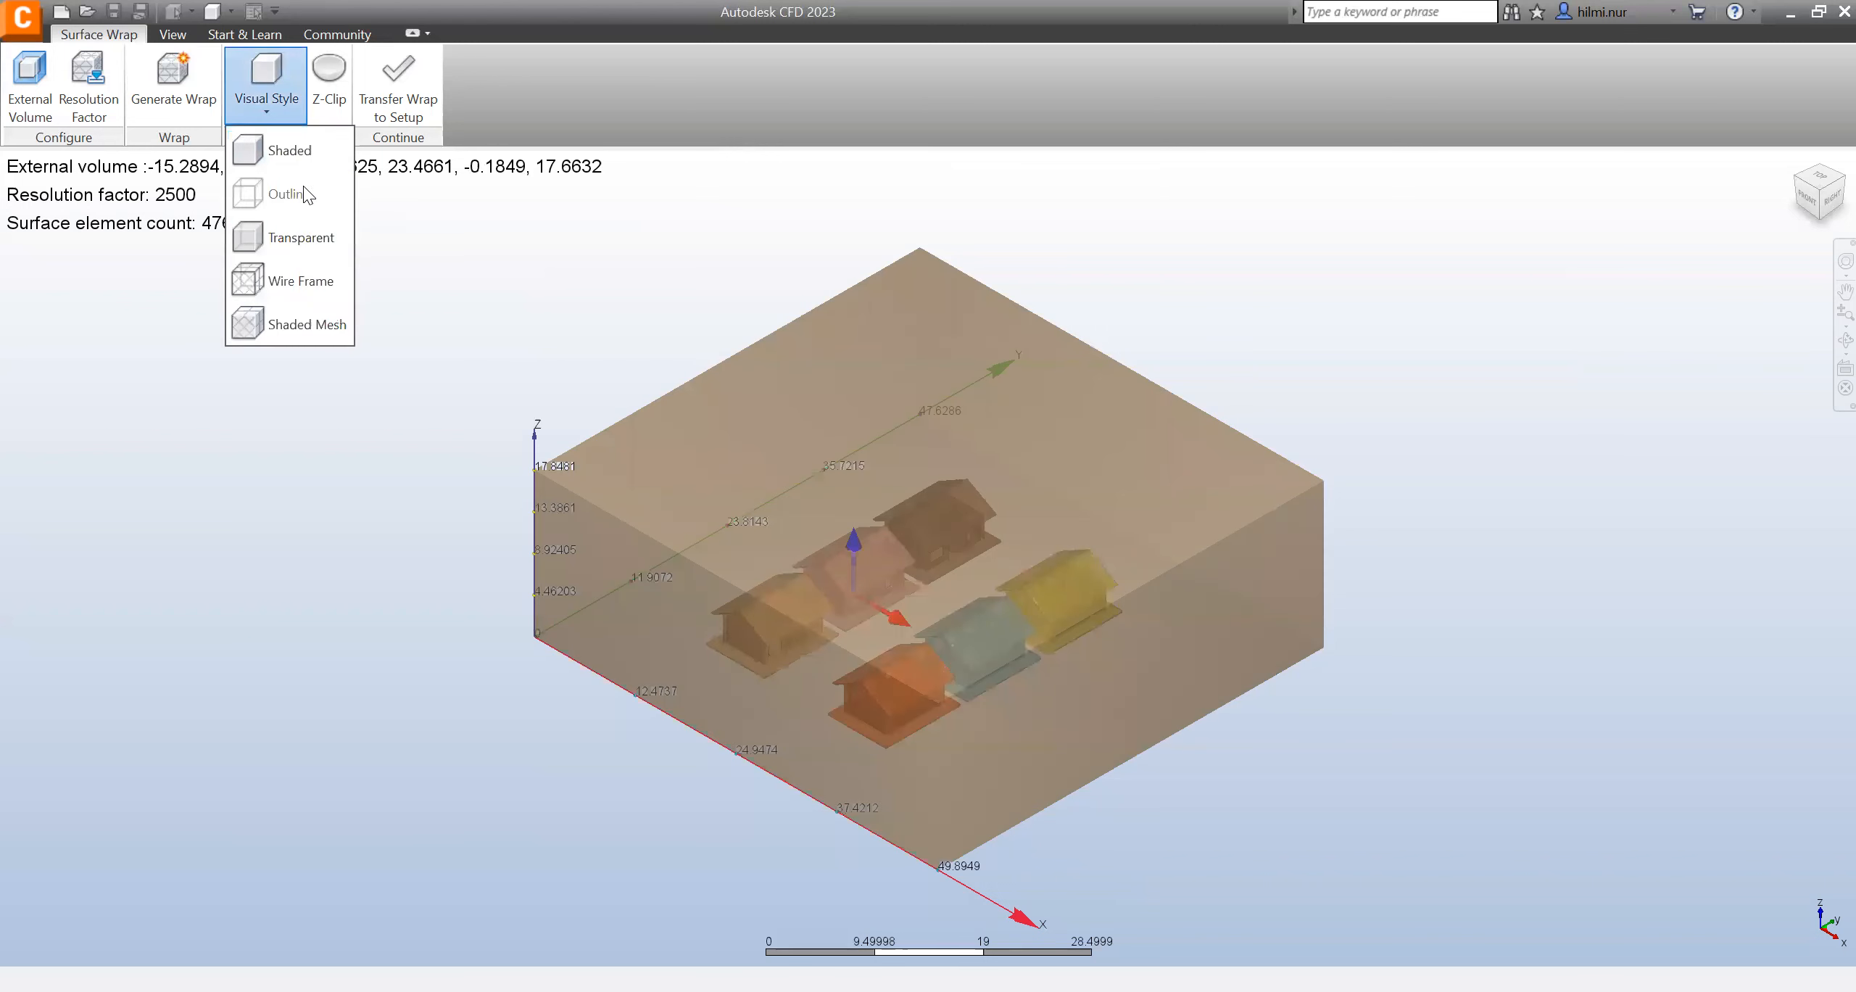
click(297, 245)
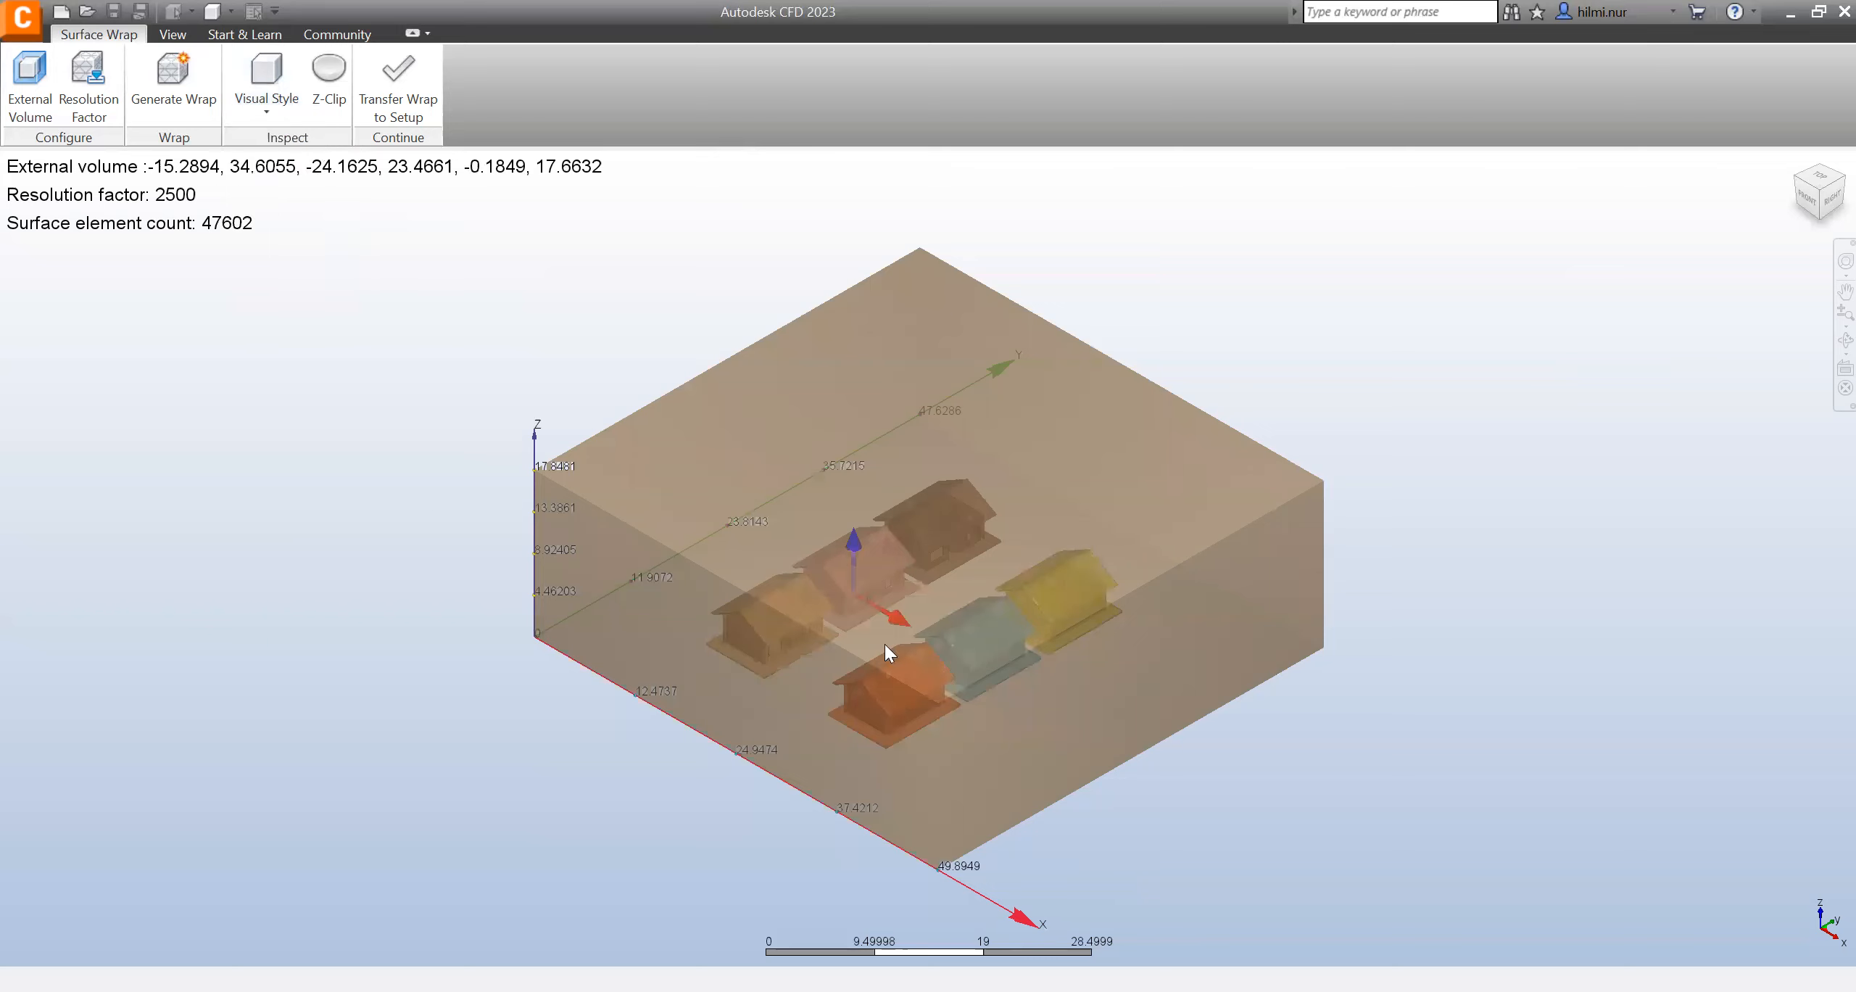
scroll(905, 582, up, 4)
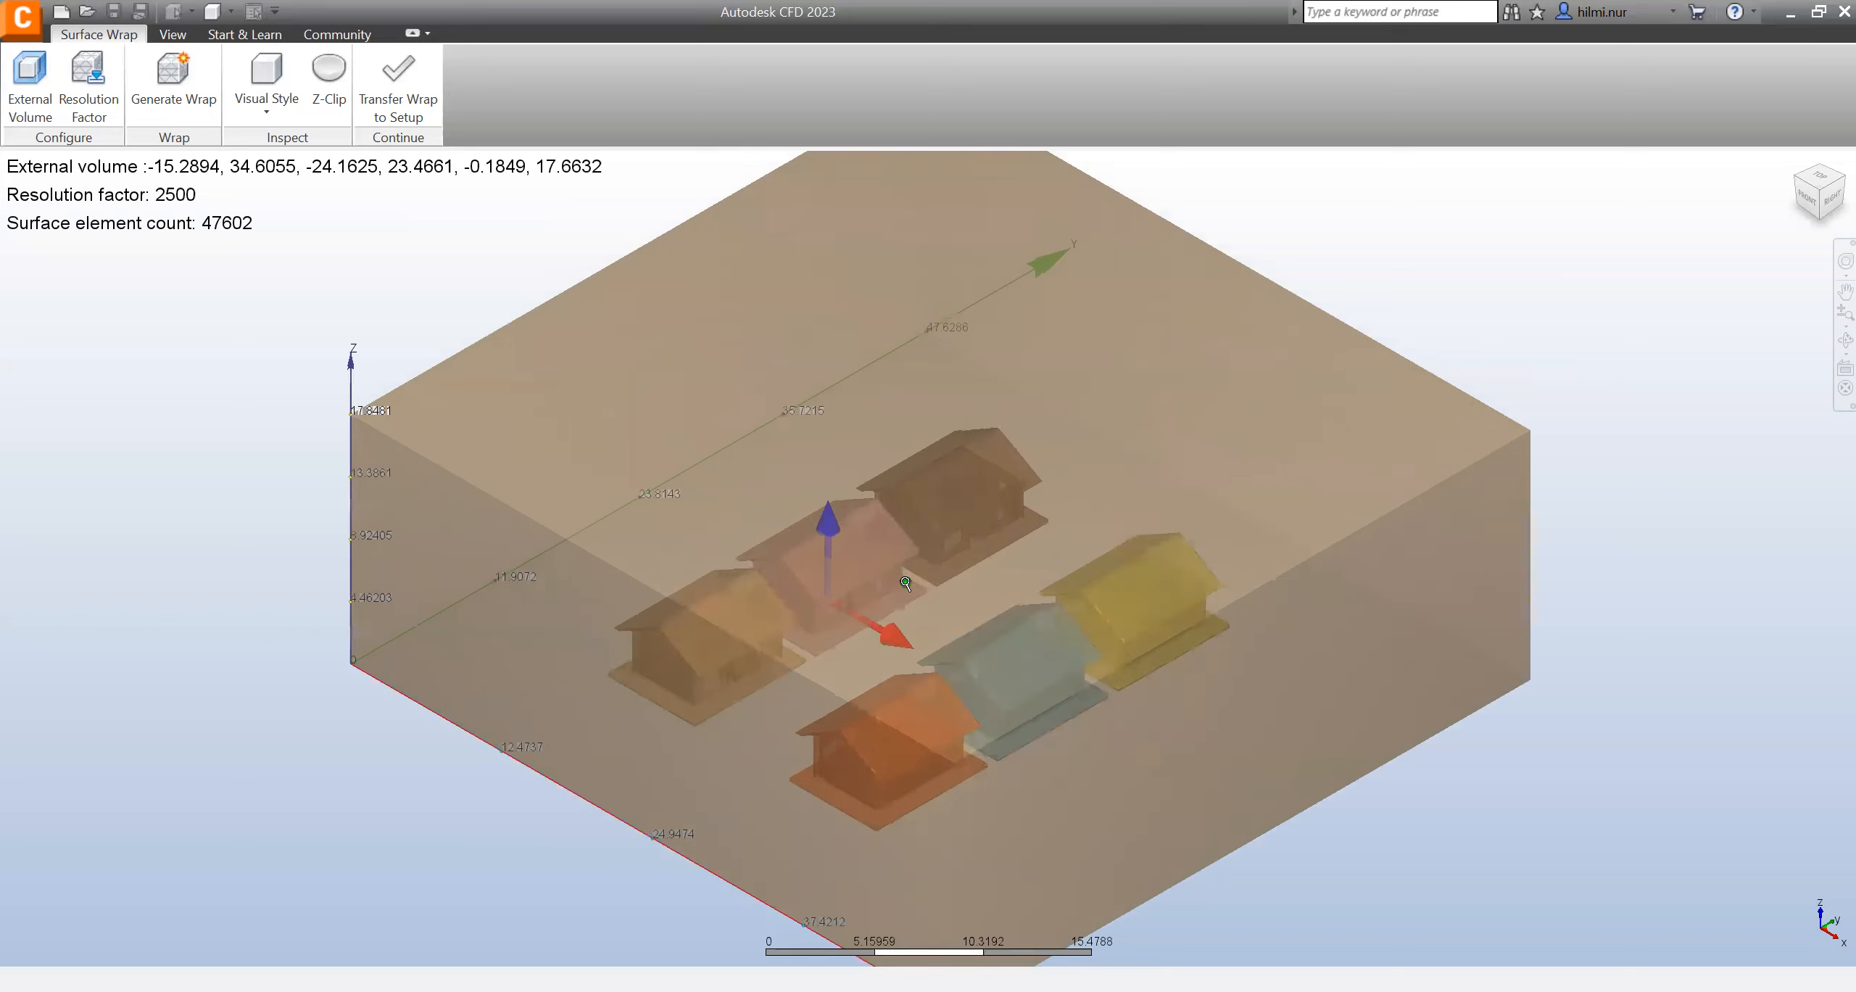
scroll(905, 582, up, 4)
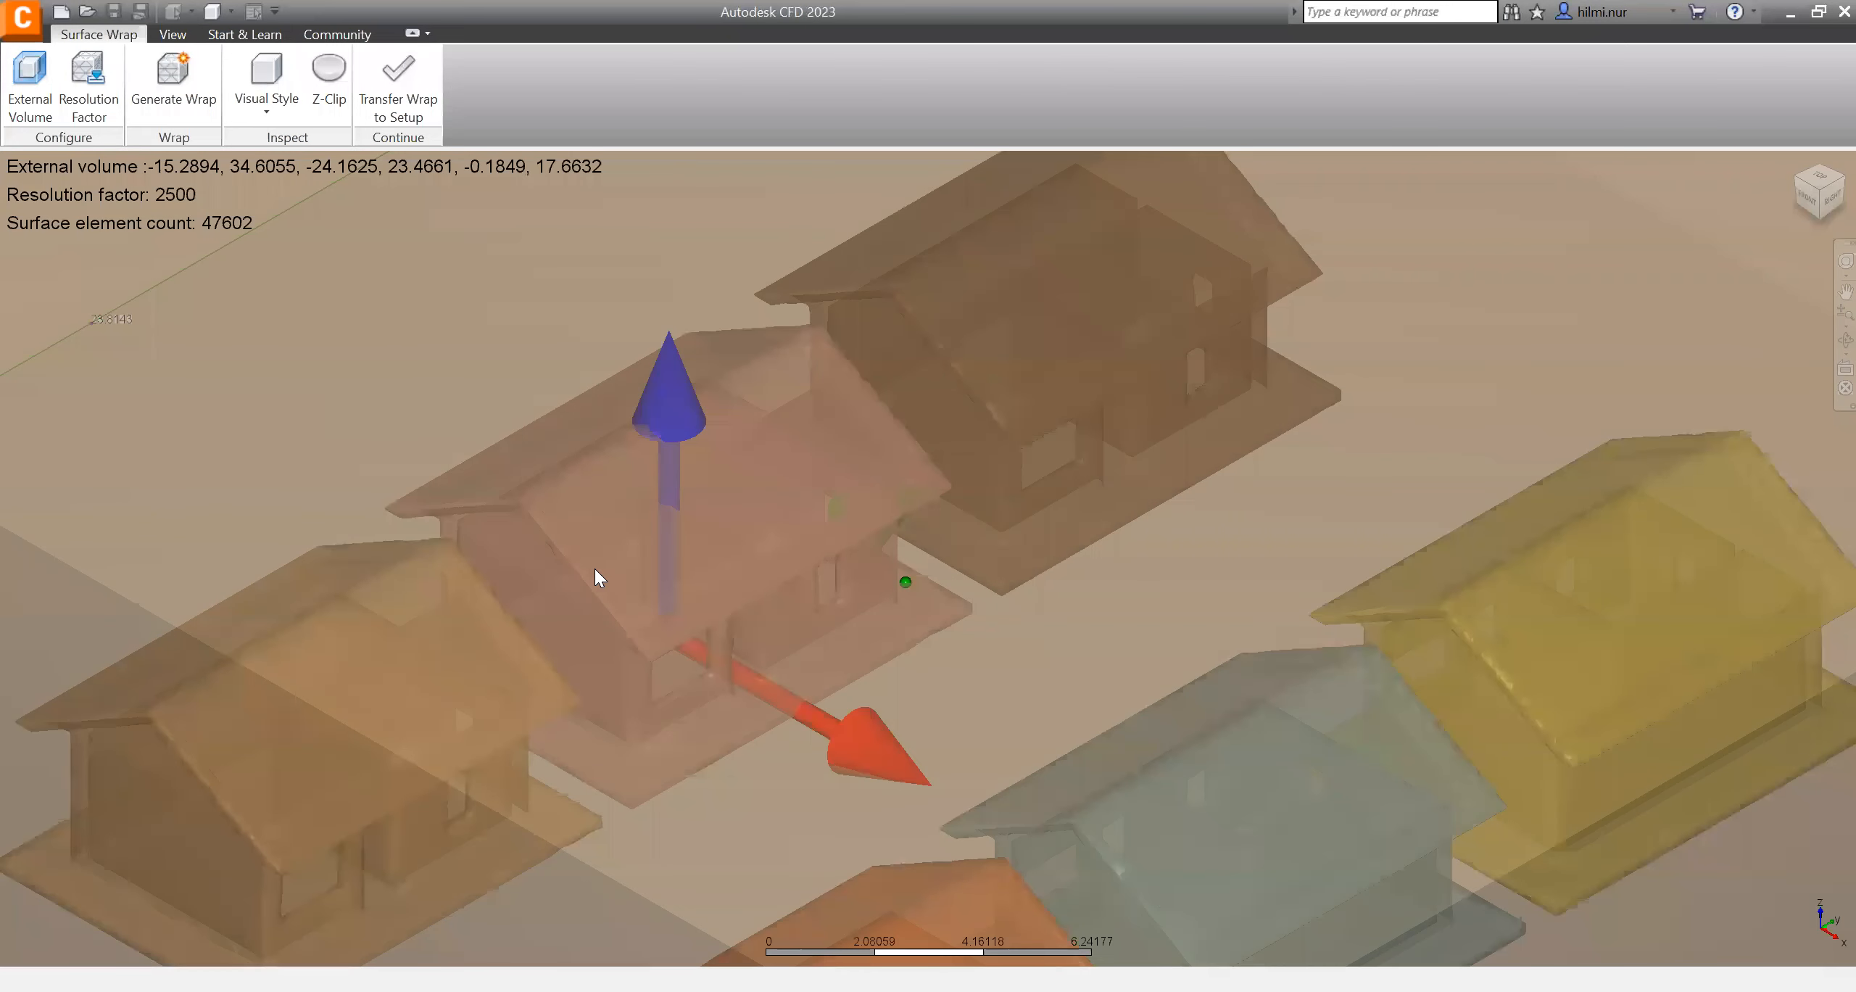
scroll(849, 632, down, 10)
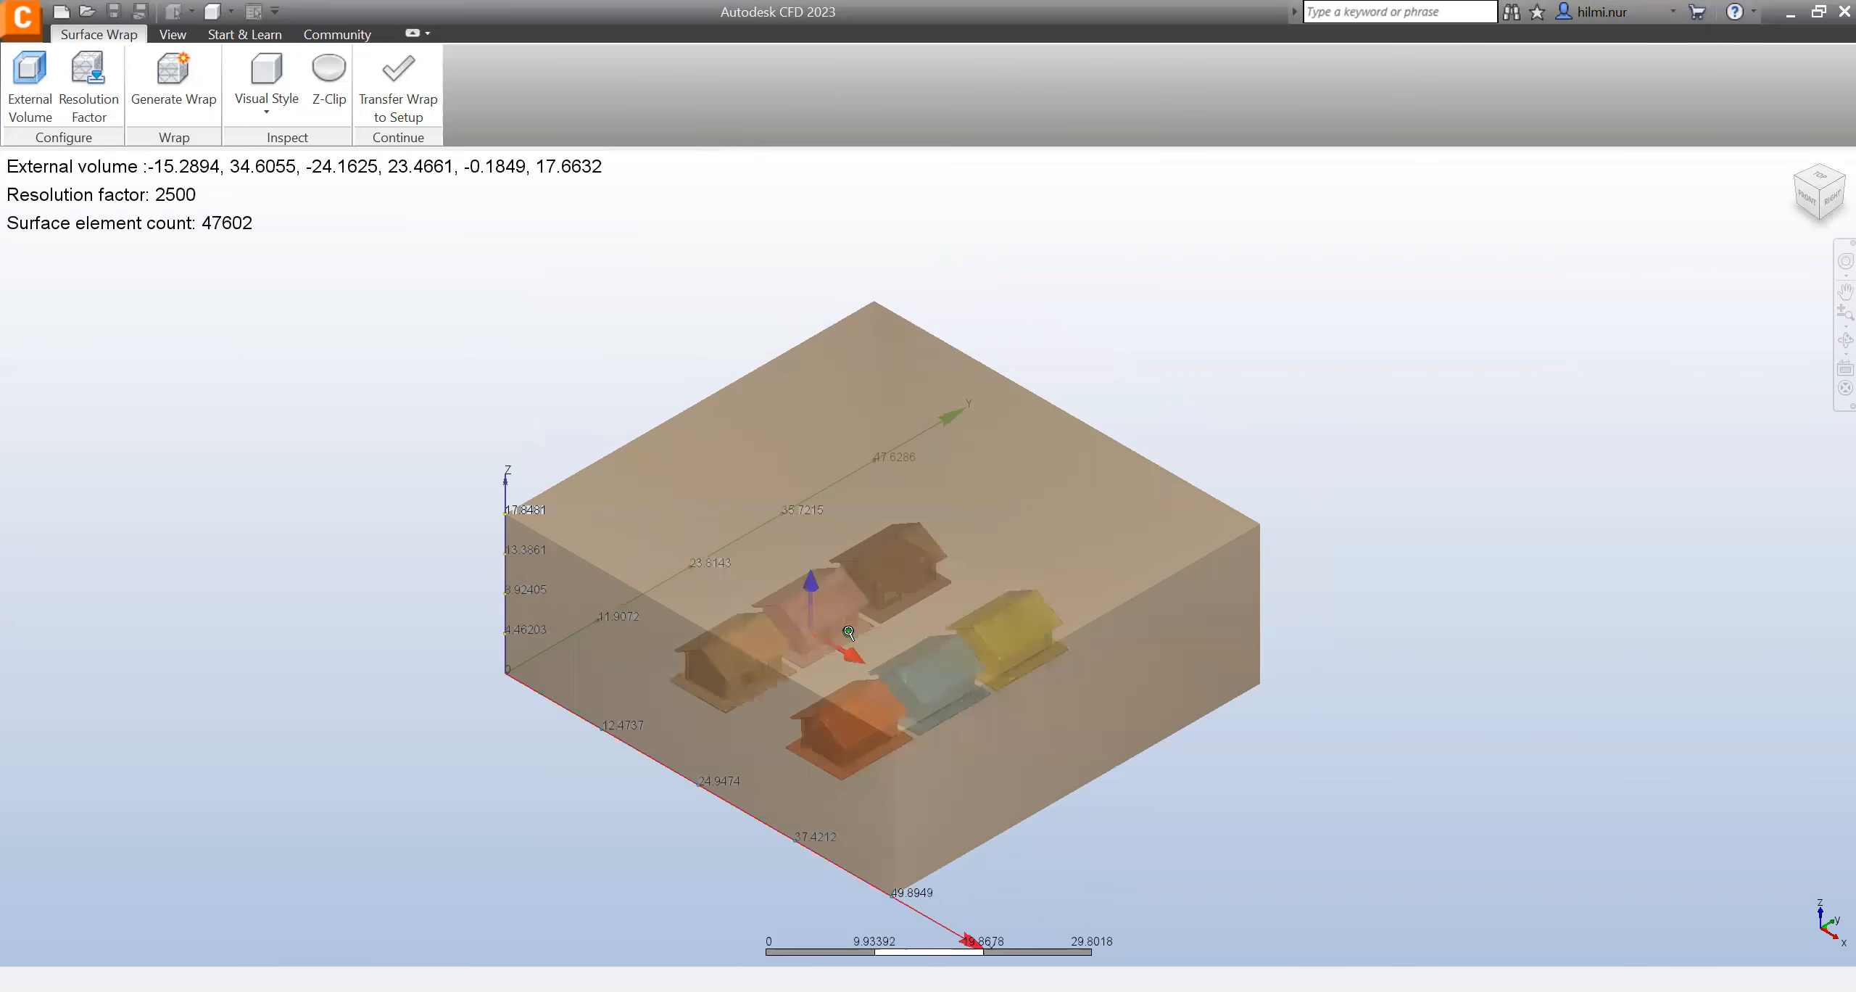
scroll(1086, 472, down, 1)
scroll(927, 556, up, 1)
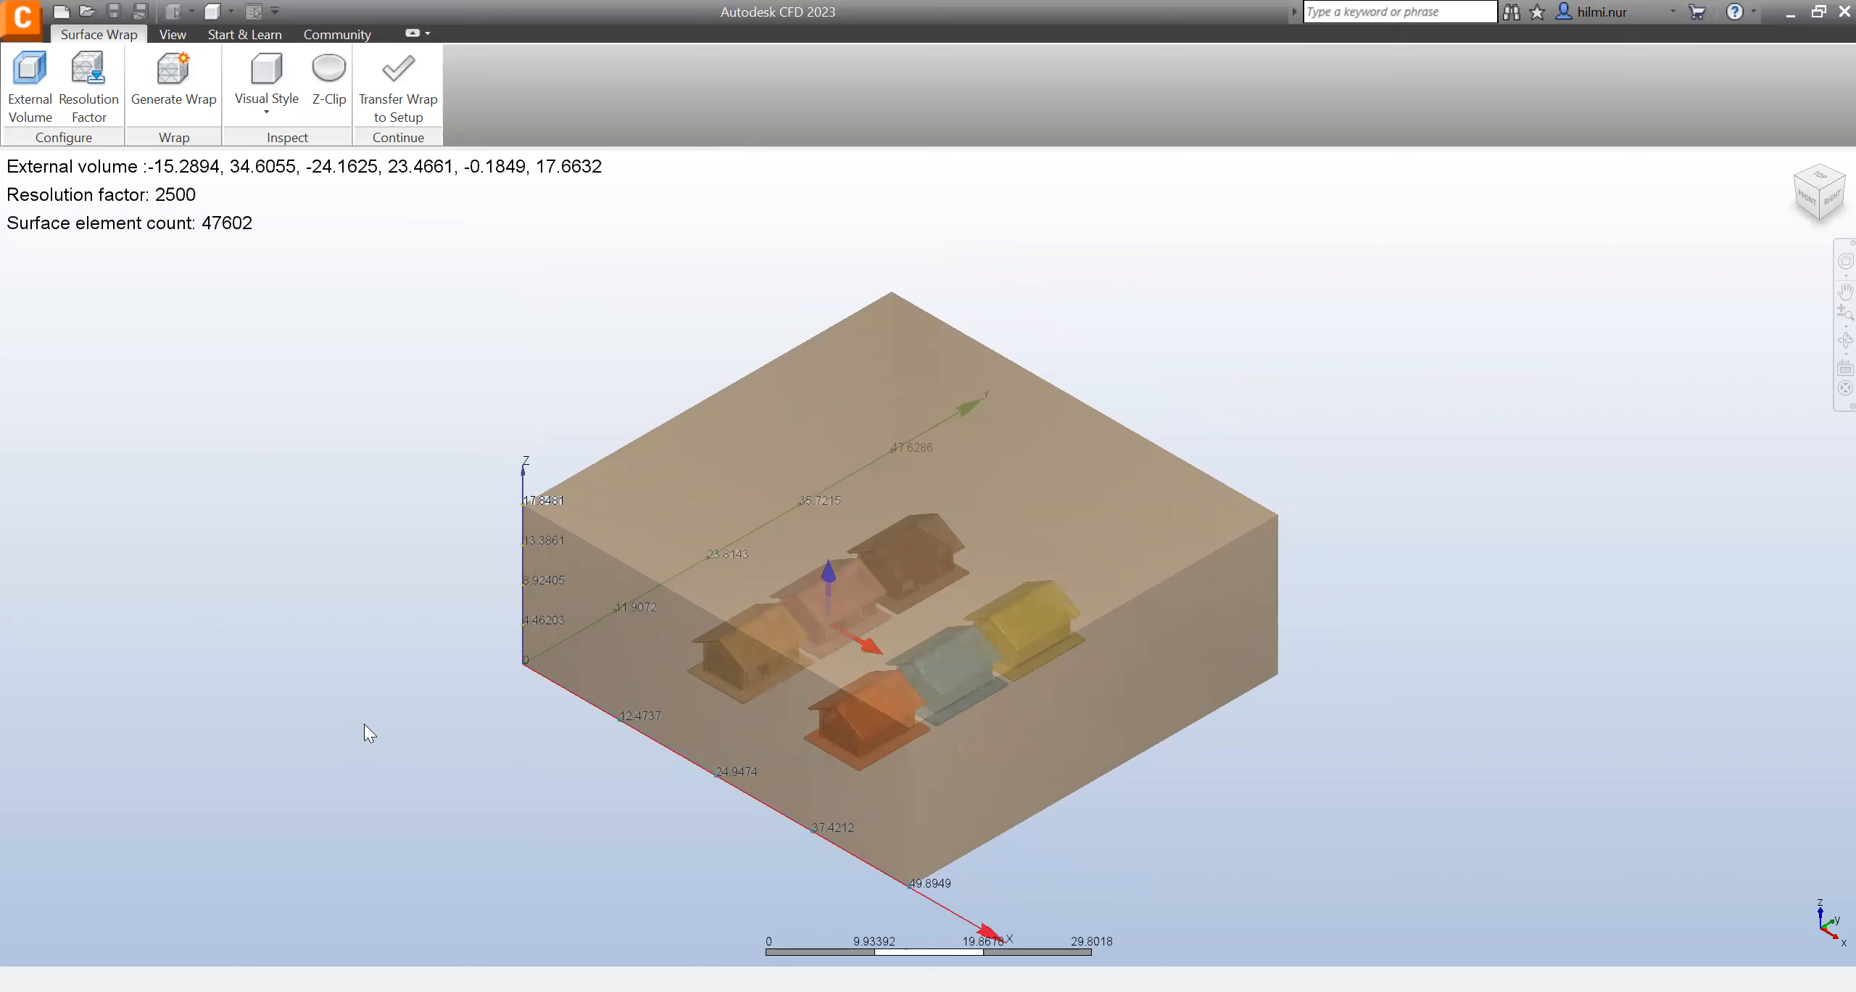
- Inspect the wrapped houses inside the external volume and transfer the surface wrap to the design study setup
scroll(793, 676, up, 5)
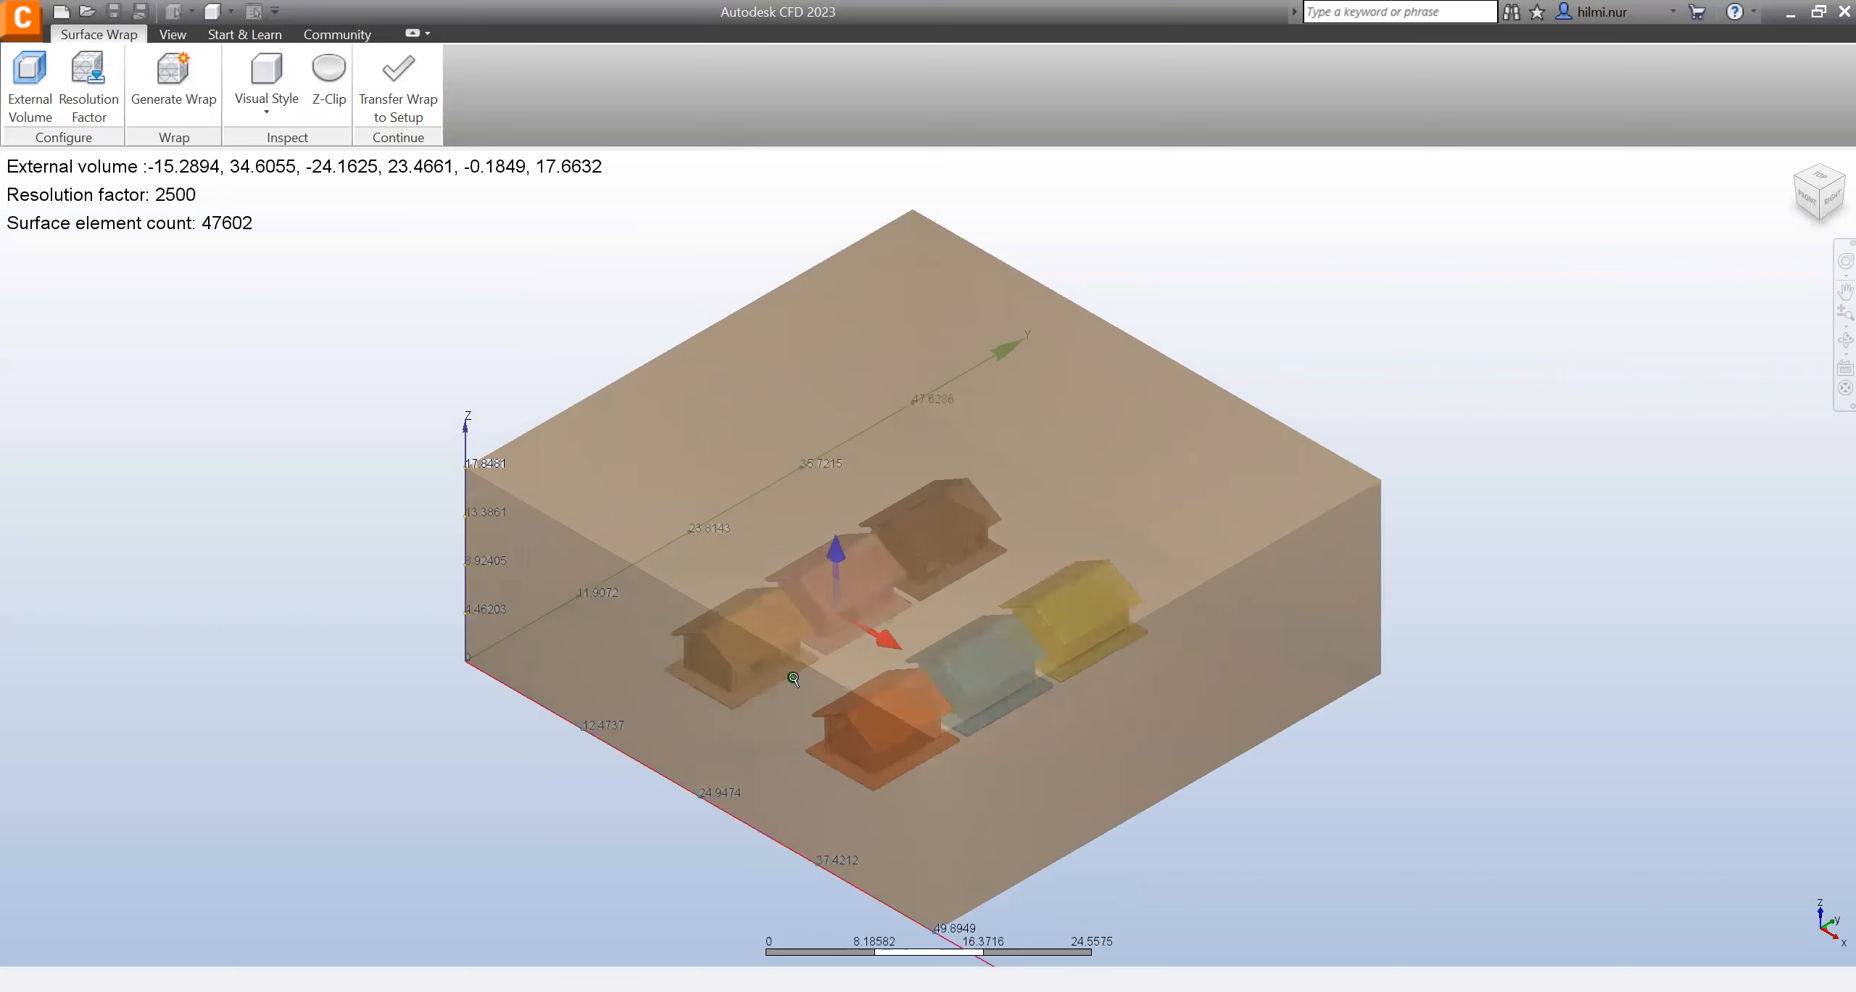
scroll(793, 678, down, 3)
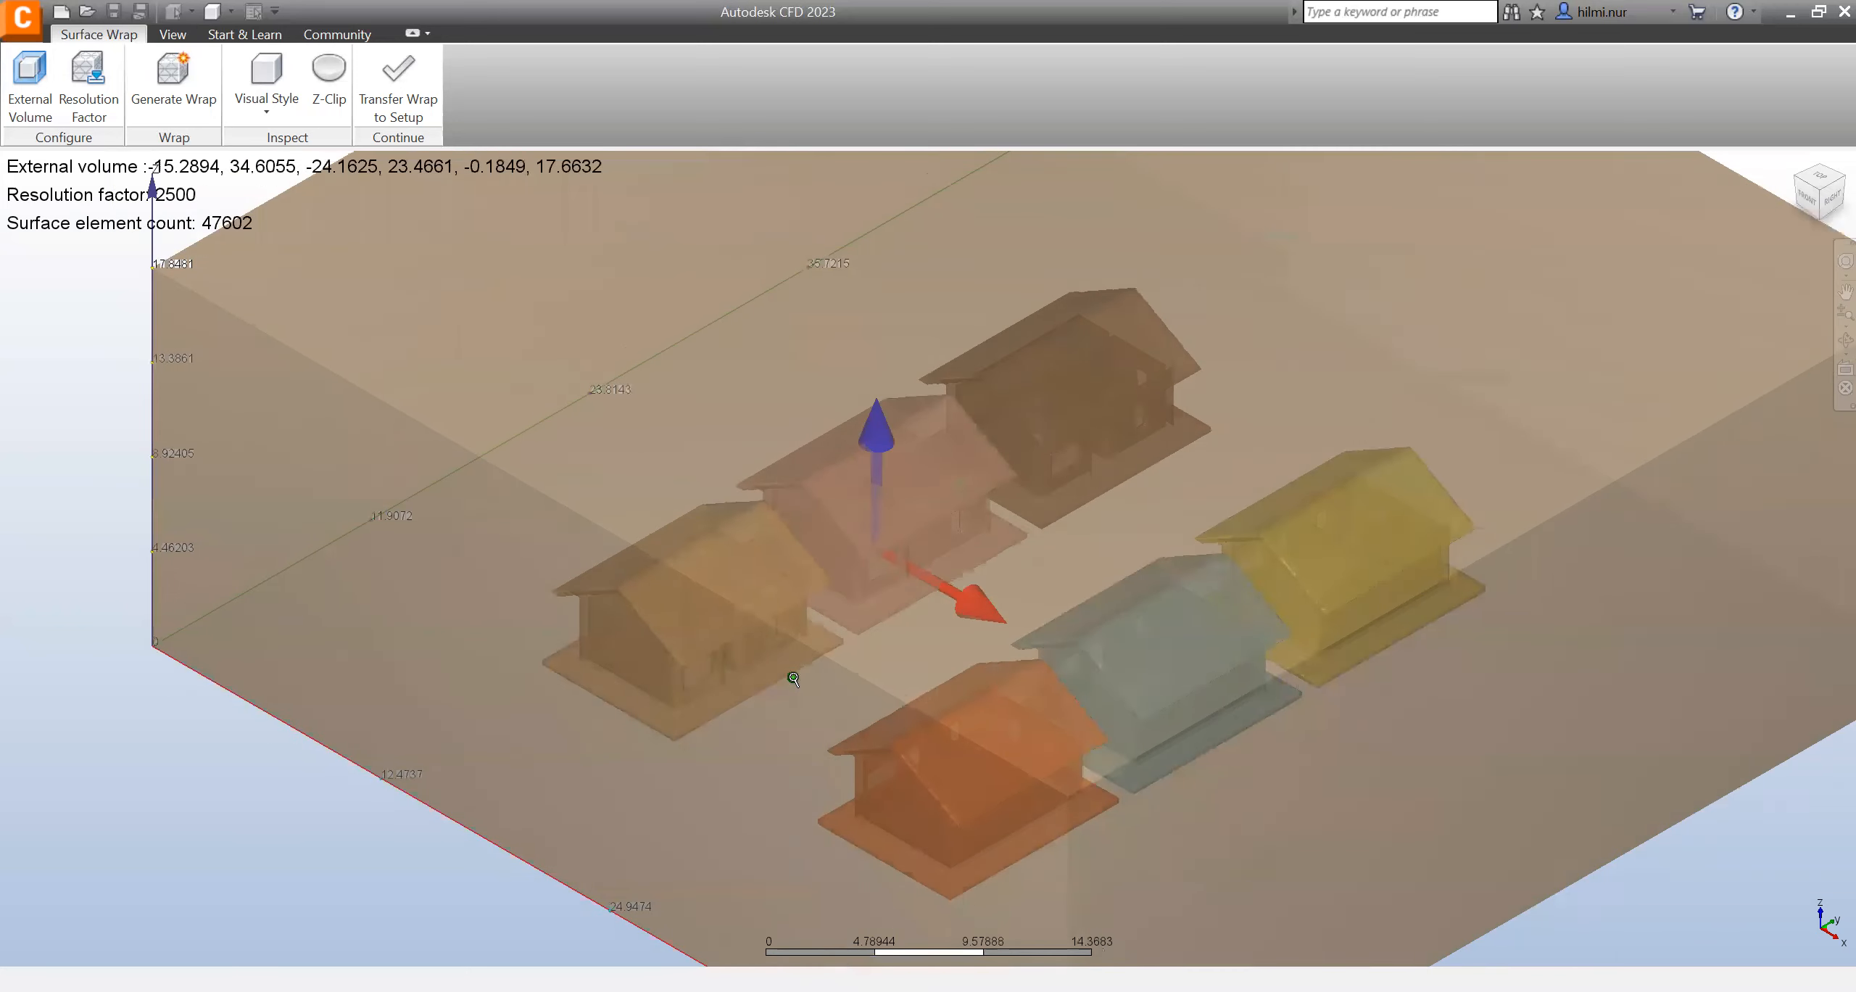
scroll(793, 678, down, 1)
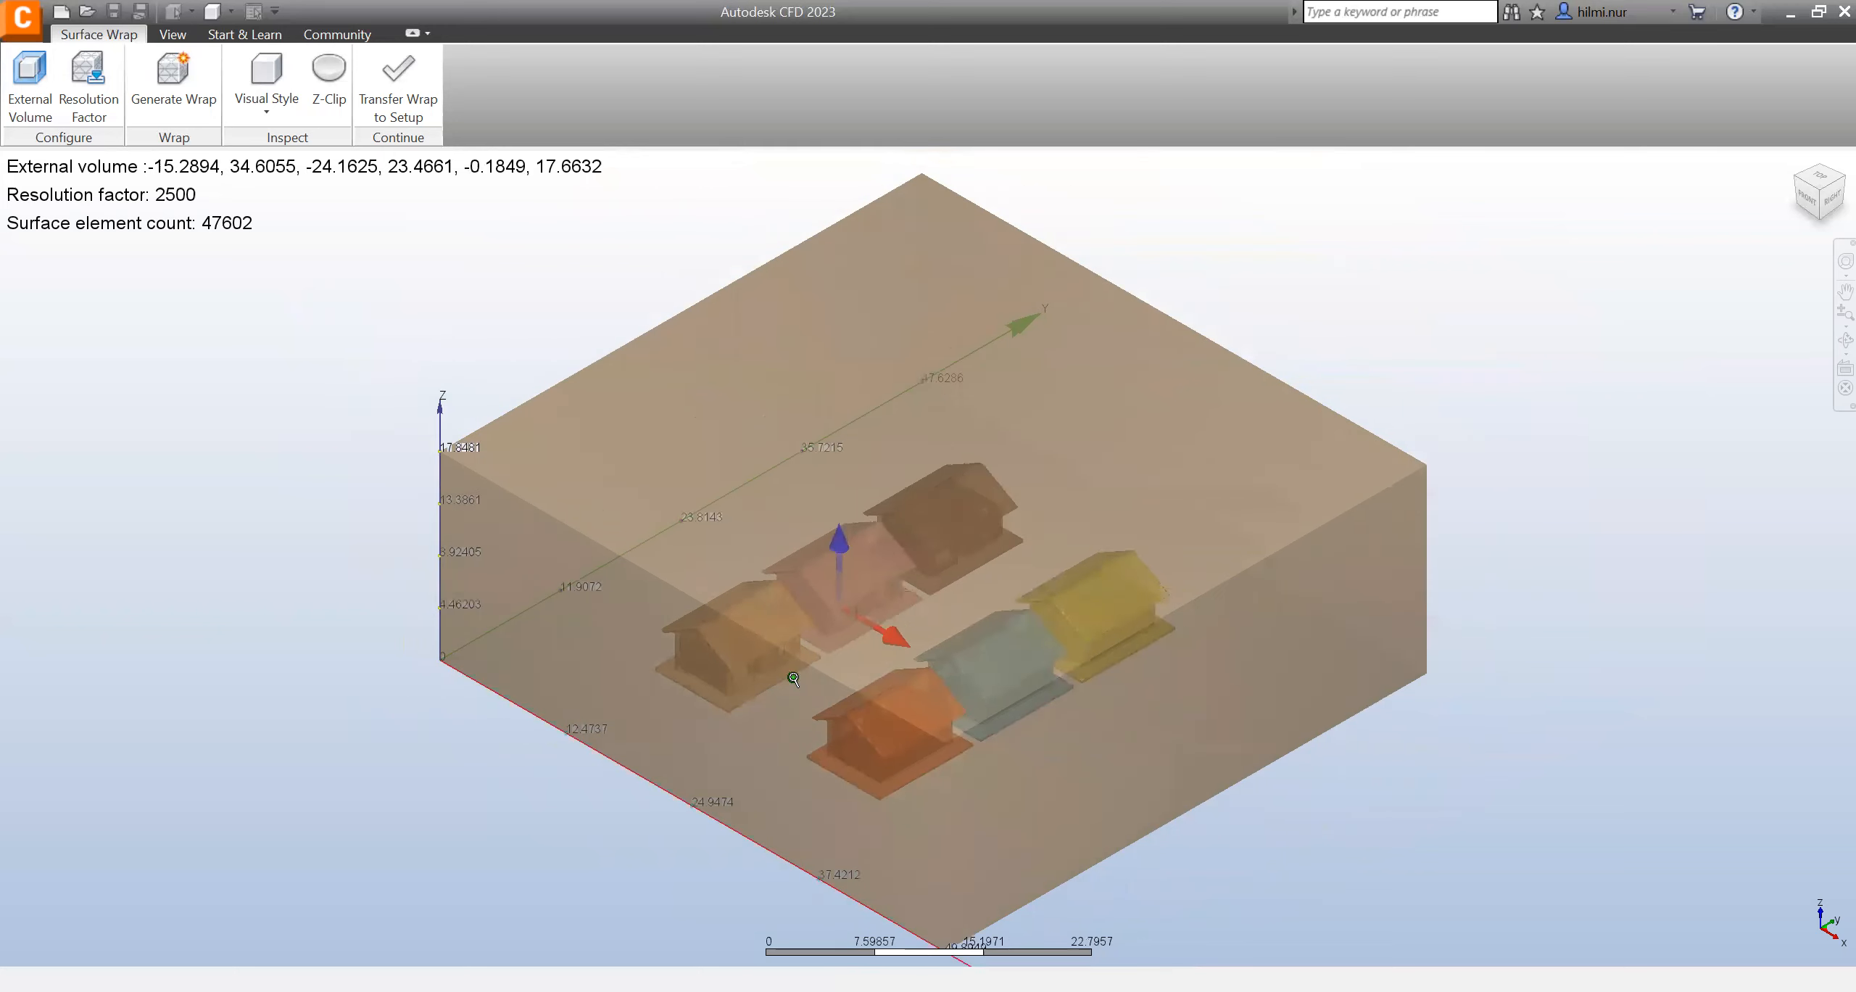
scroll(1318, 402, down, 1)
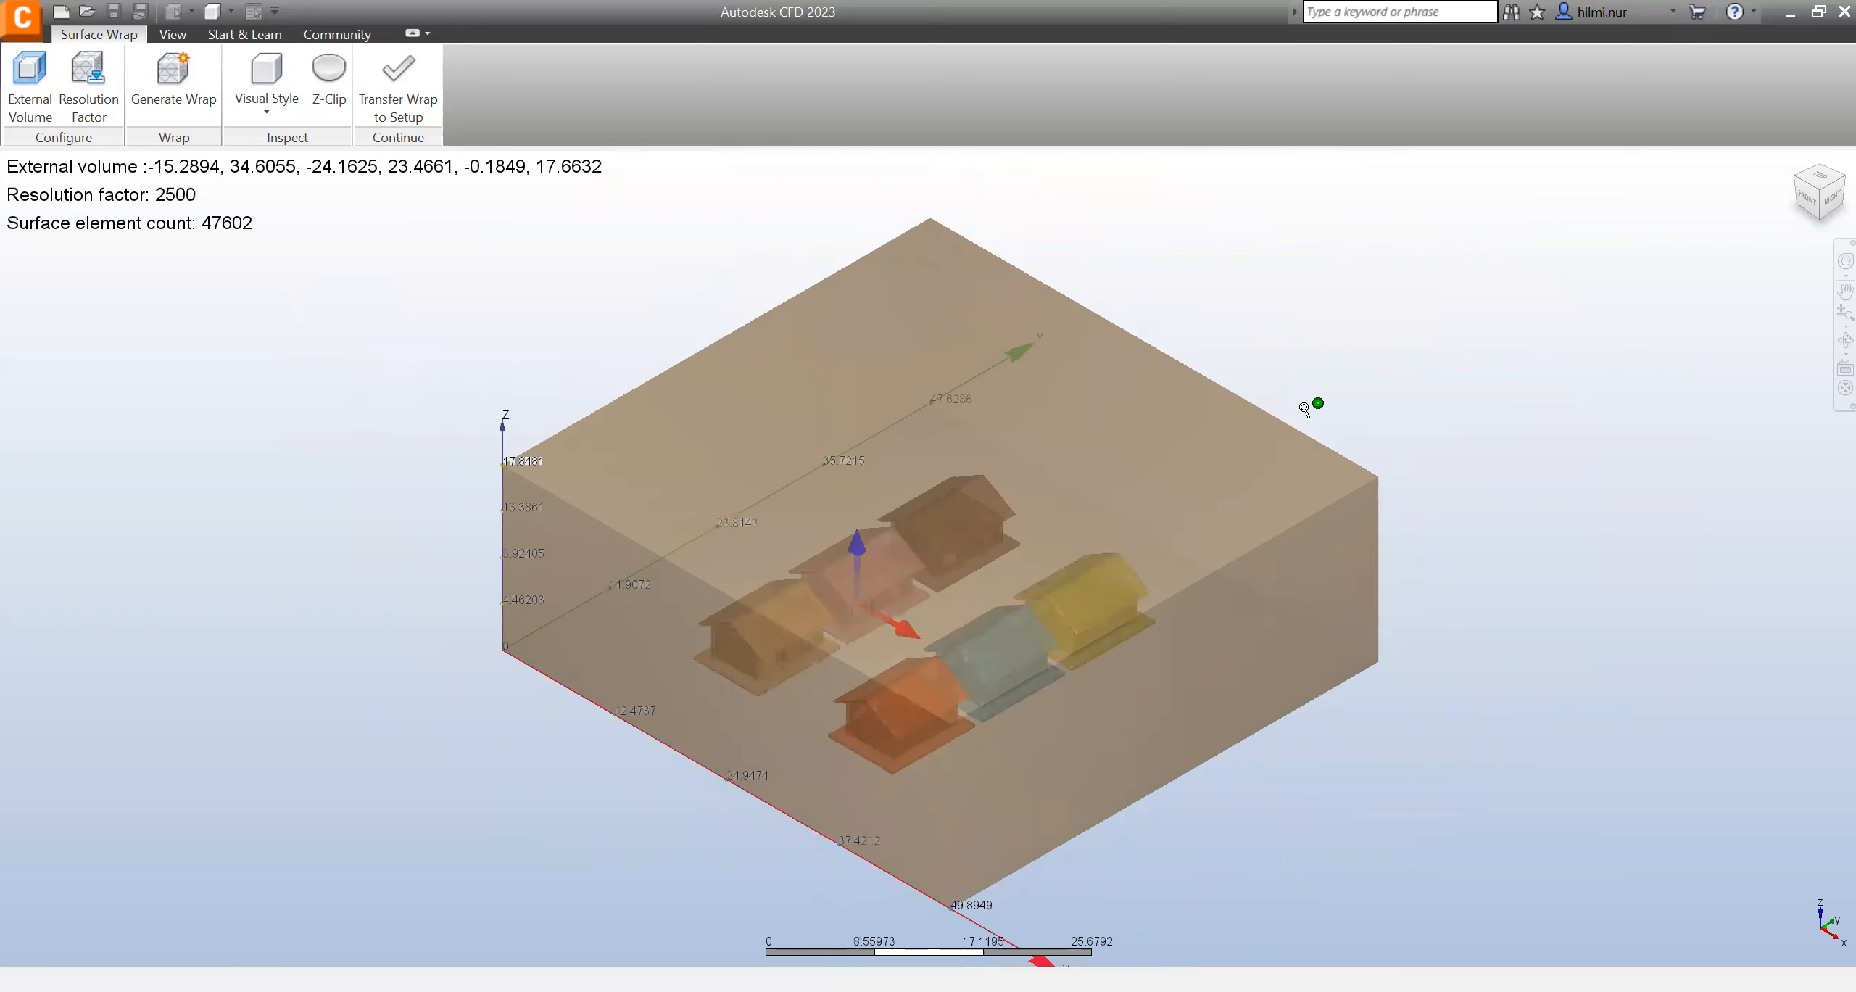
scroll(1049, 546, up, 1)
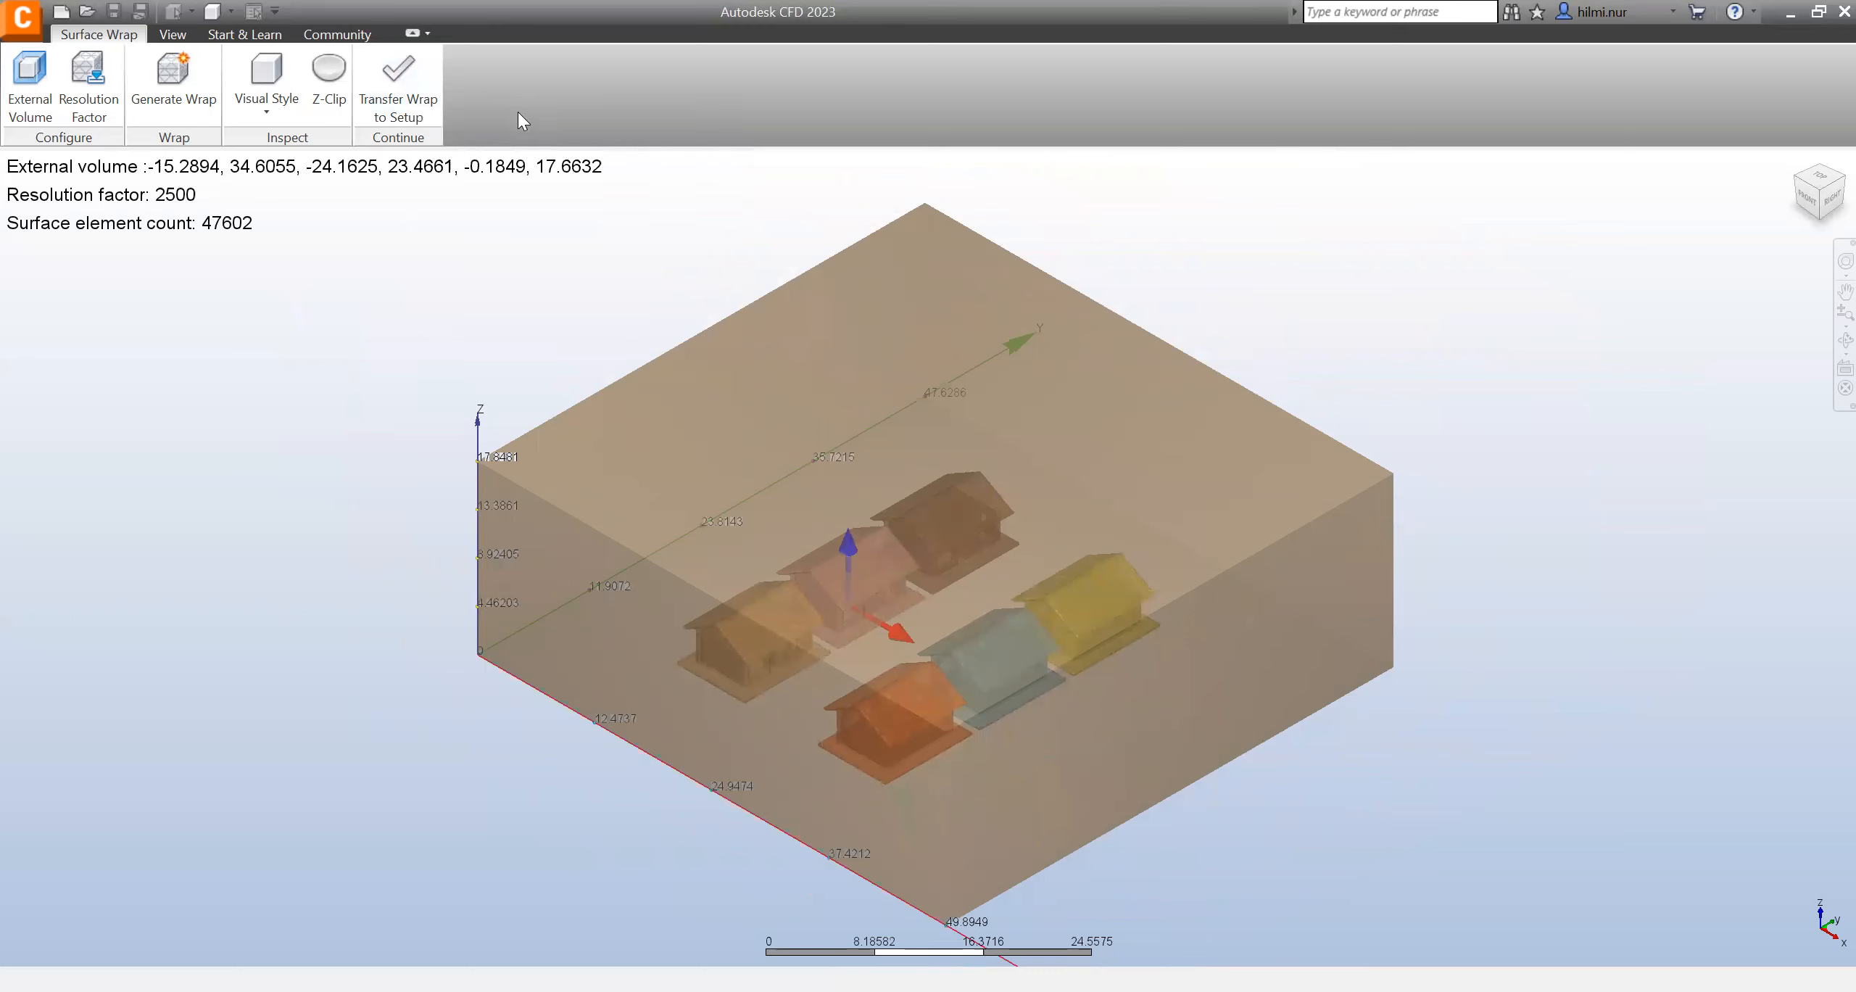
click(432, 90)
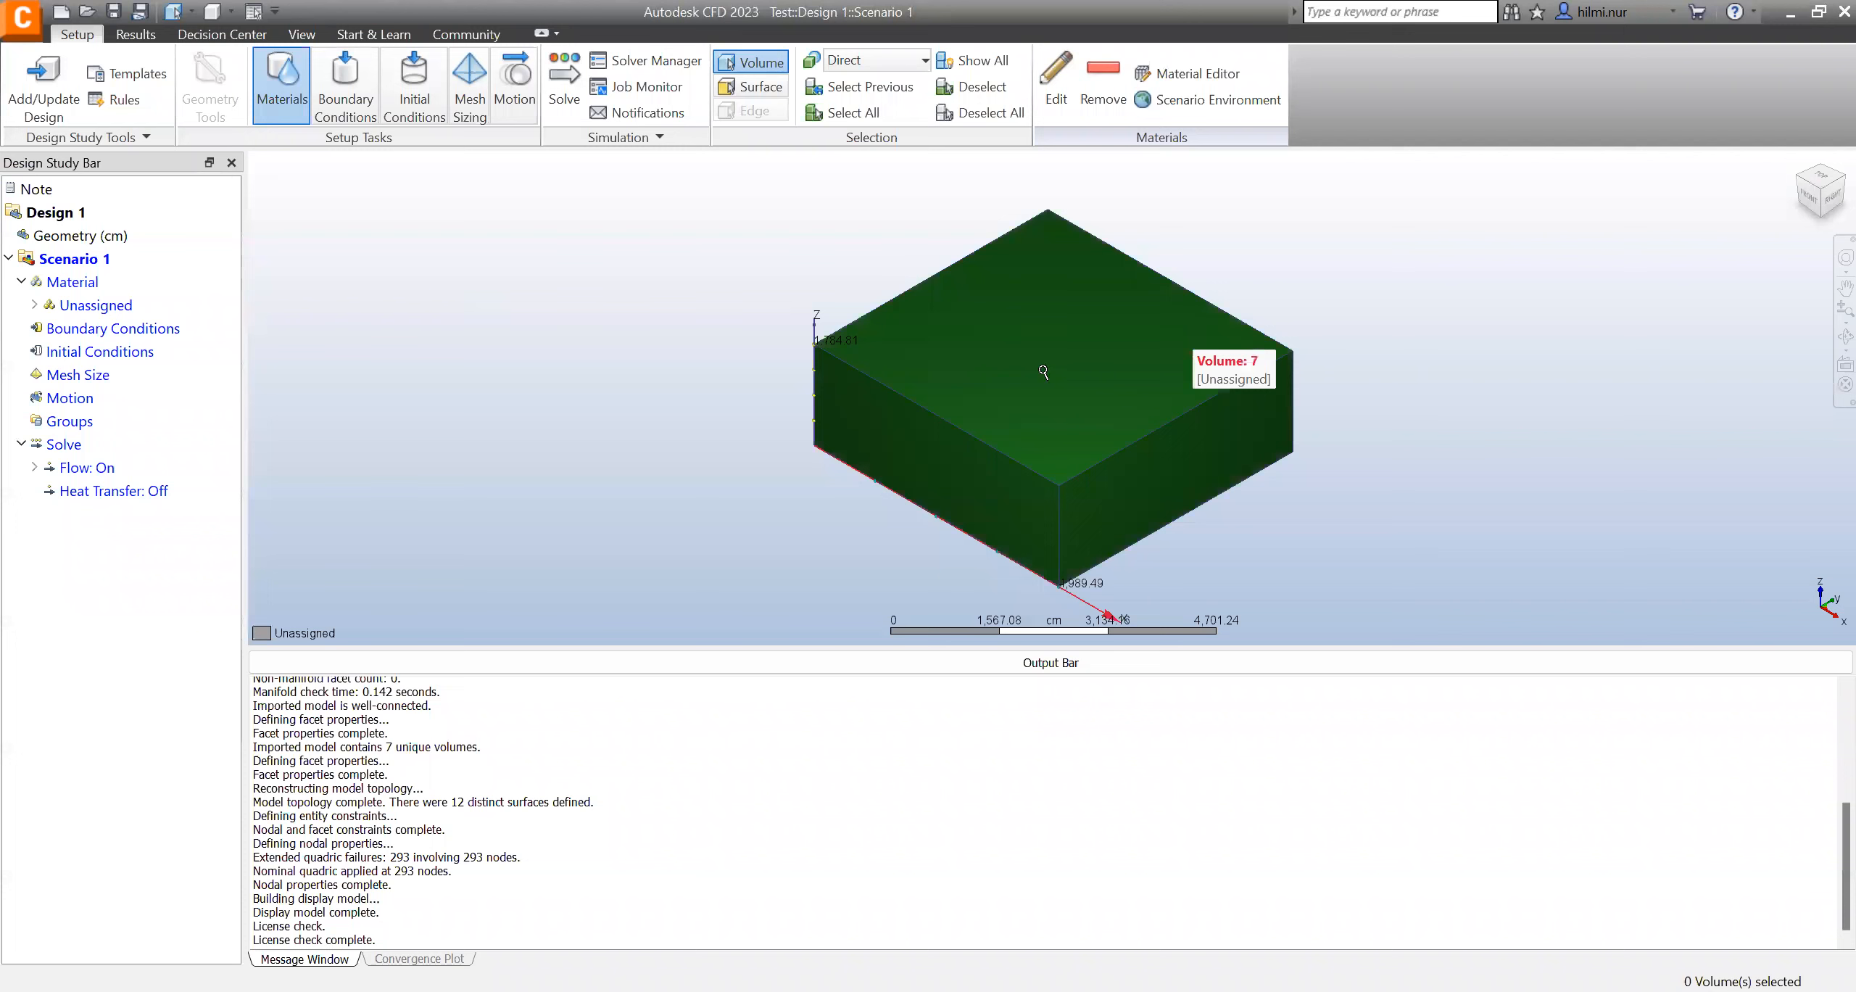
- Set the external volume's display style to Outline after trying Transparent, exposing the houses inside
scroll(1043, 371, up, 1)
scroll(1043, 372, up, 1)
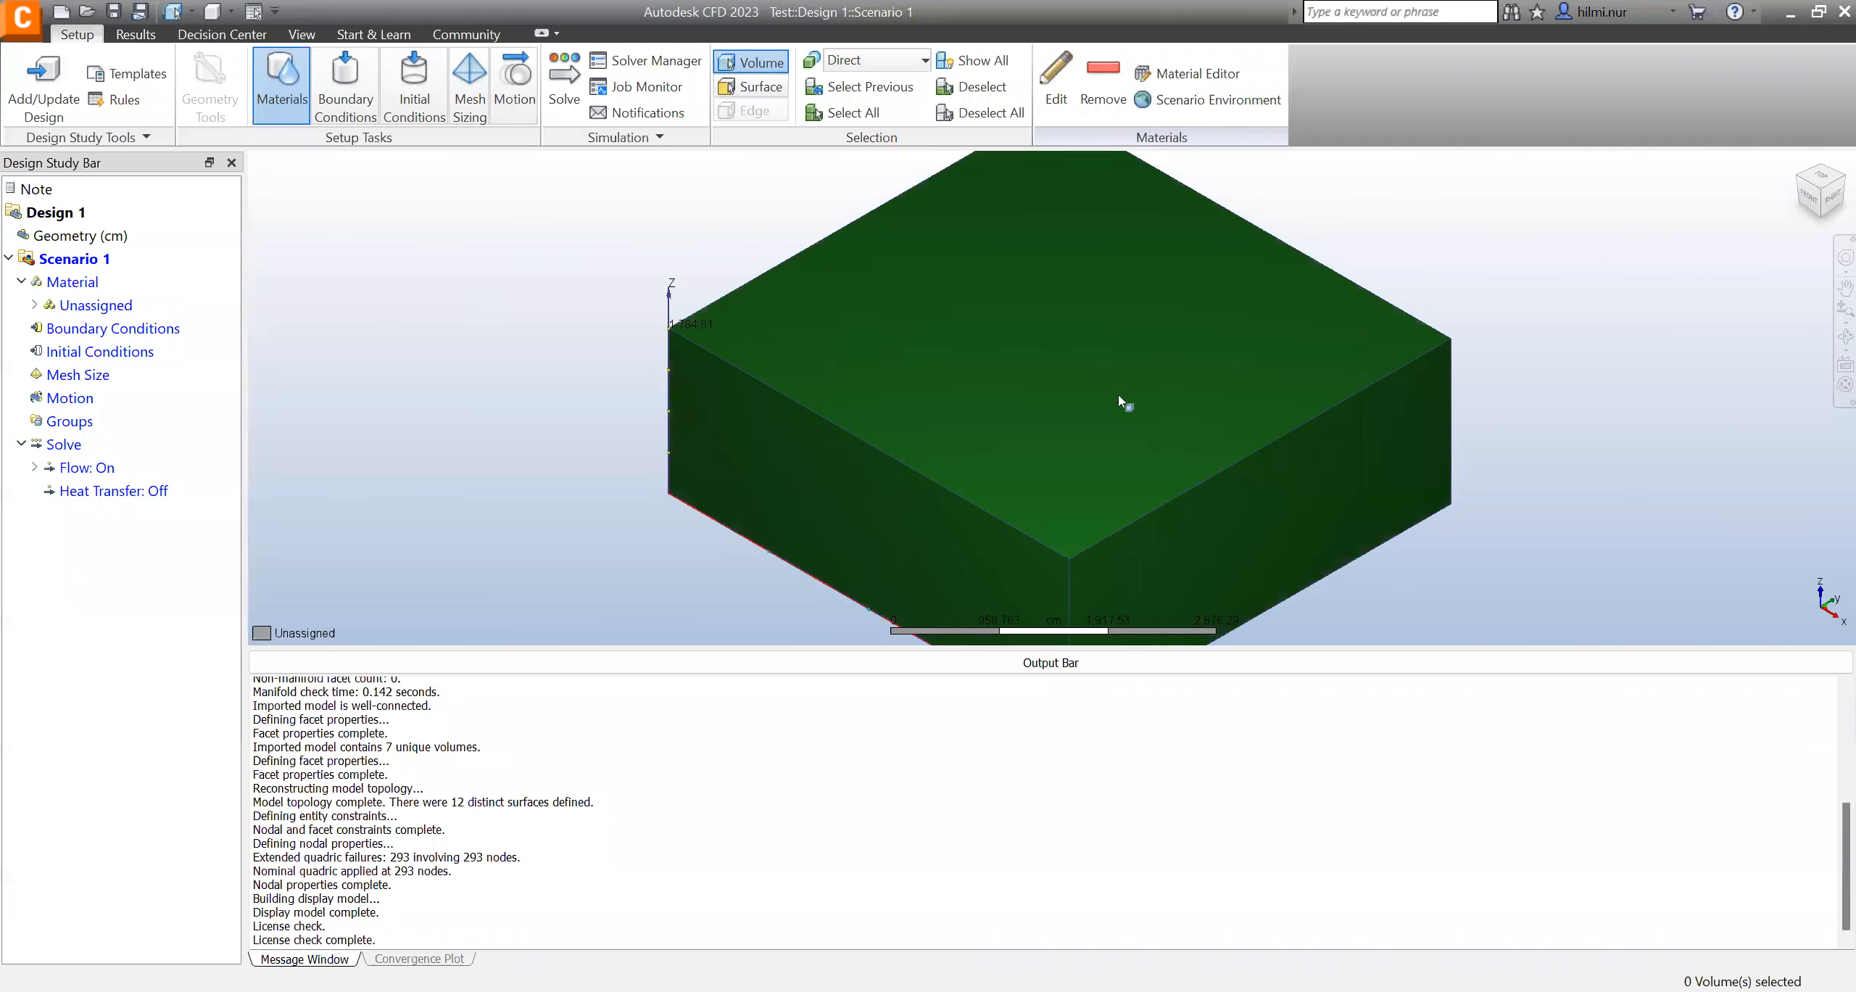
click(1122, 407)
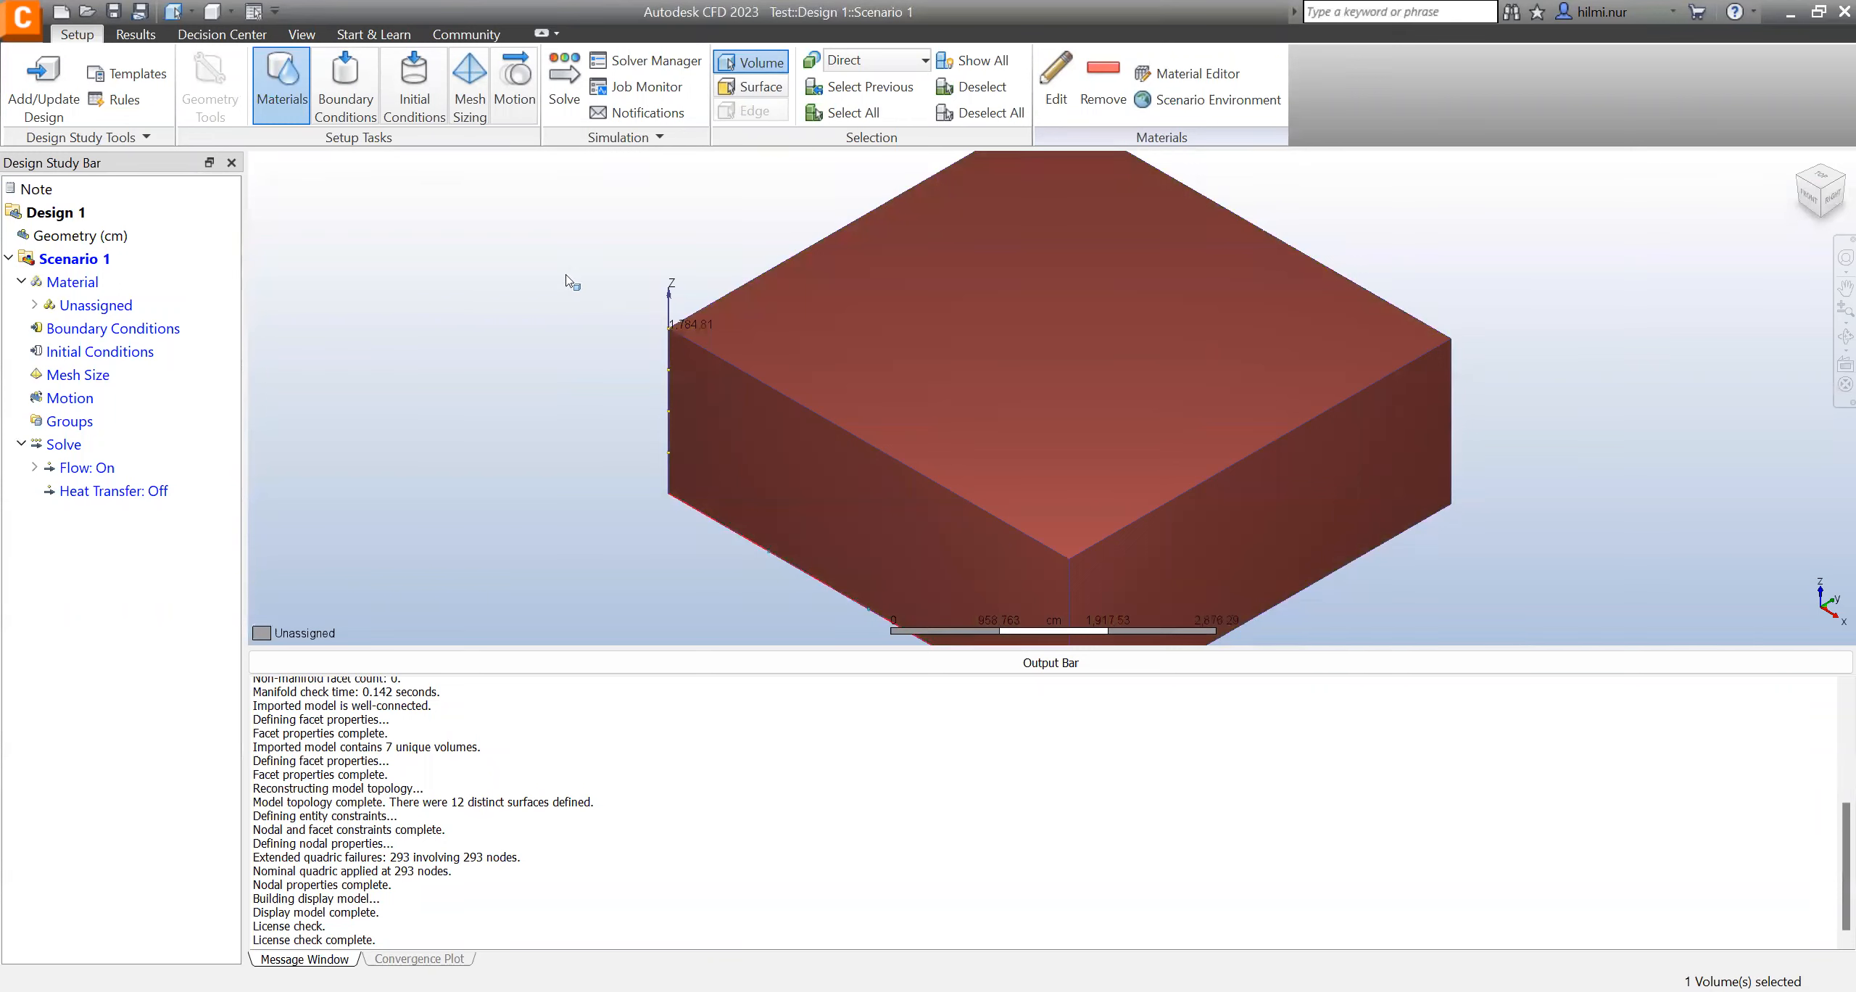
scroll(605, 348, down, 1)
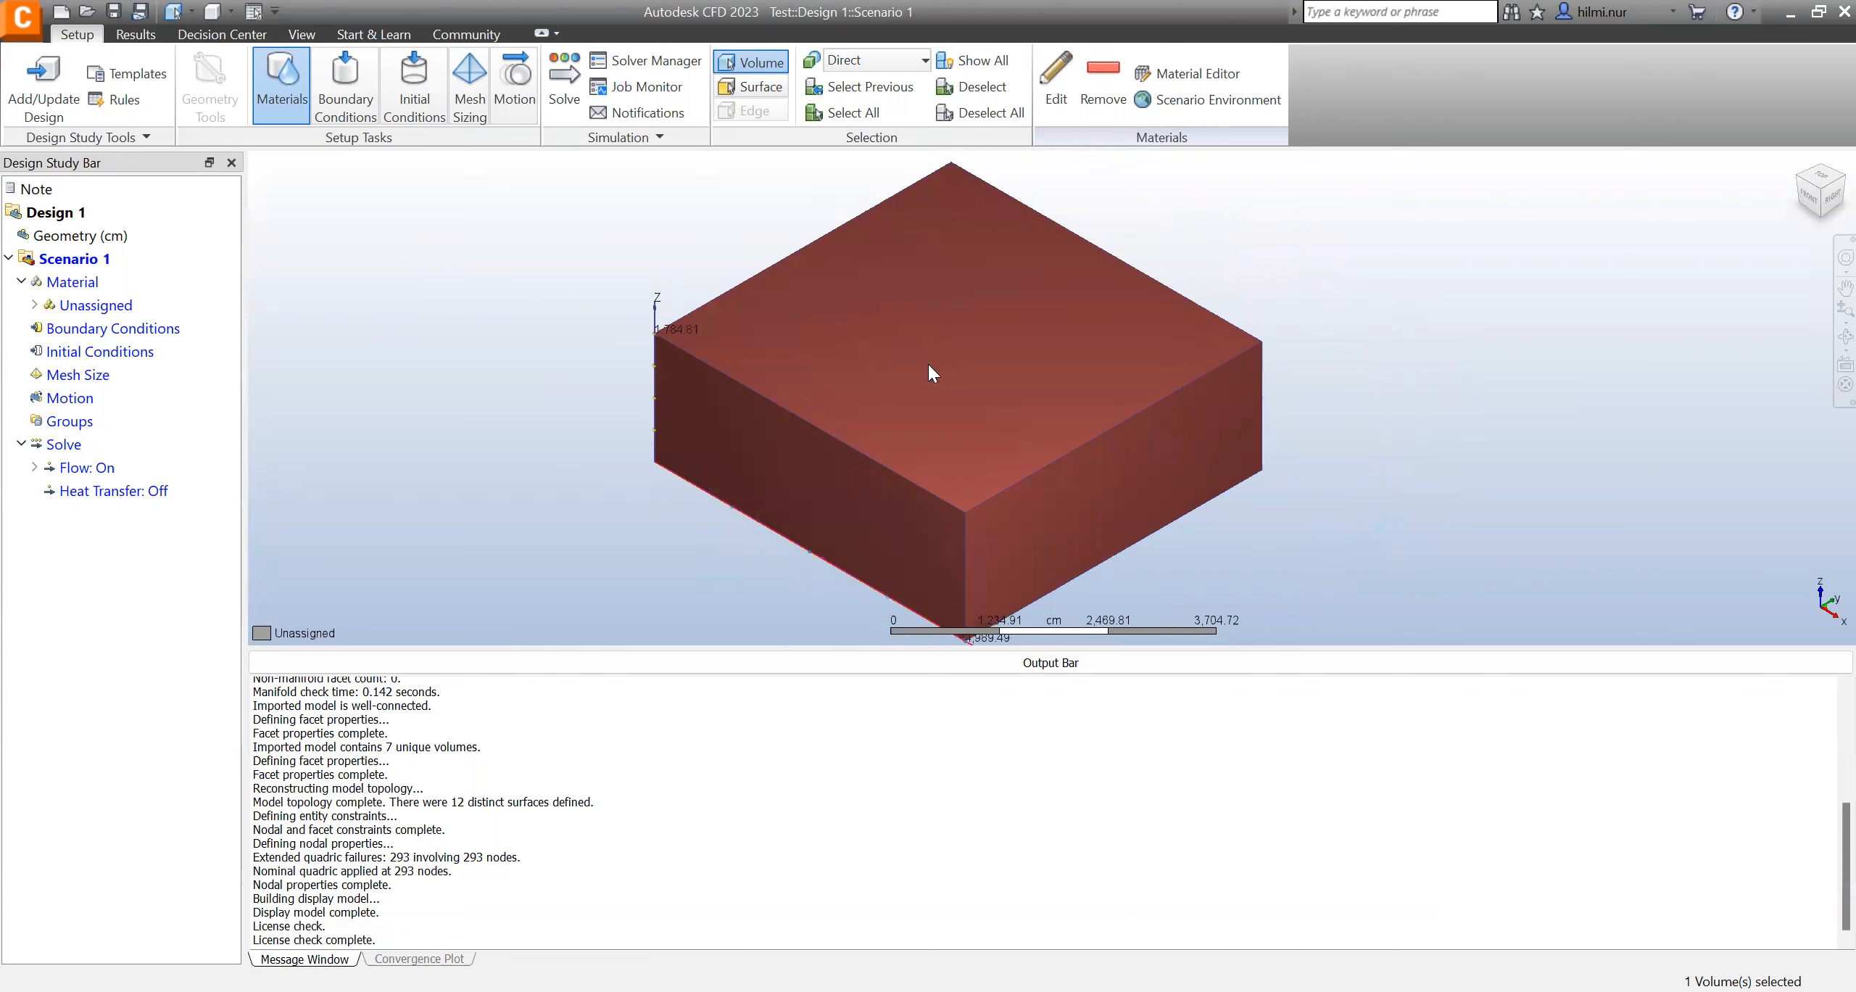
right_click(931, 415)
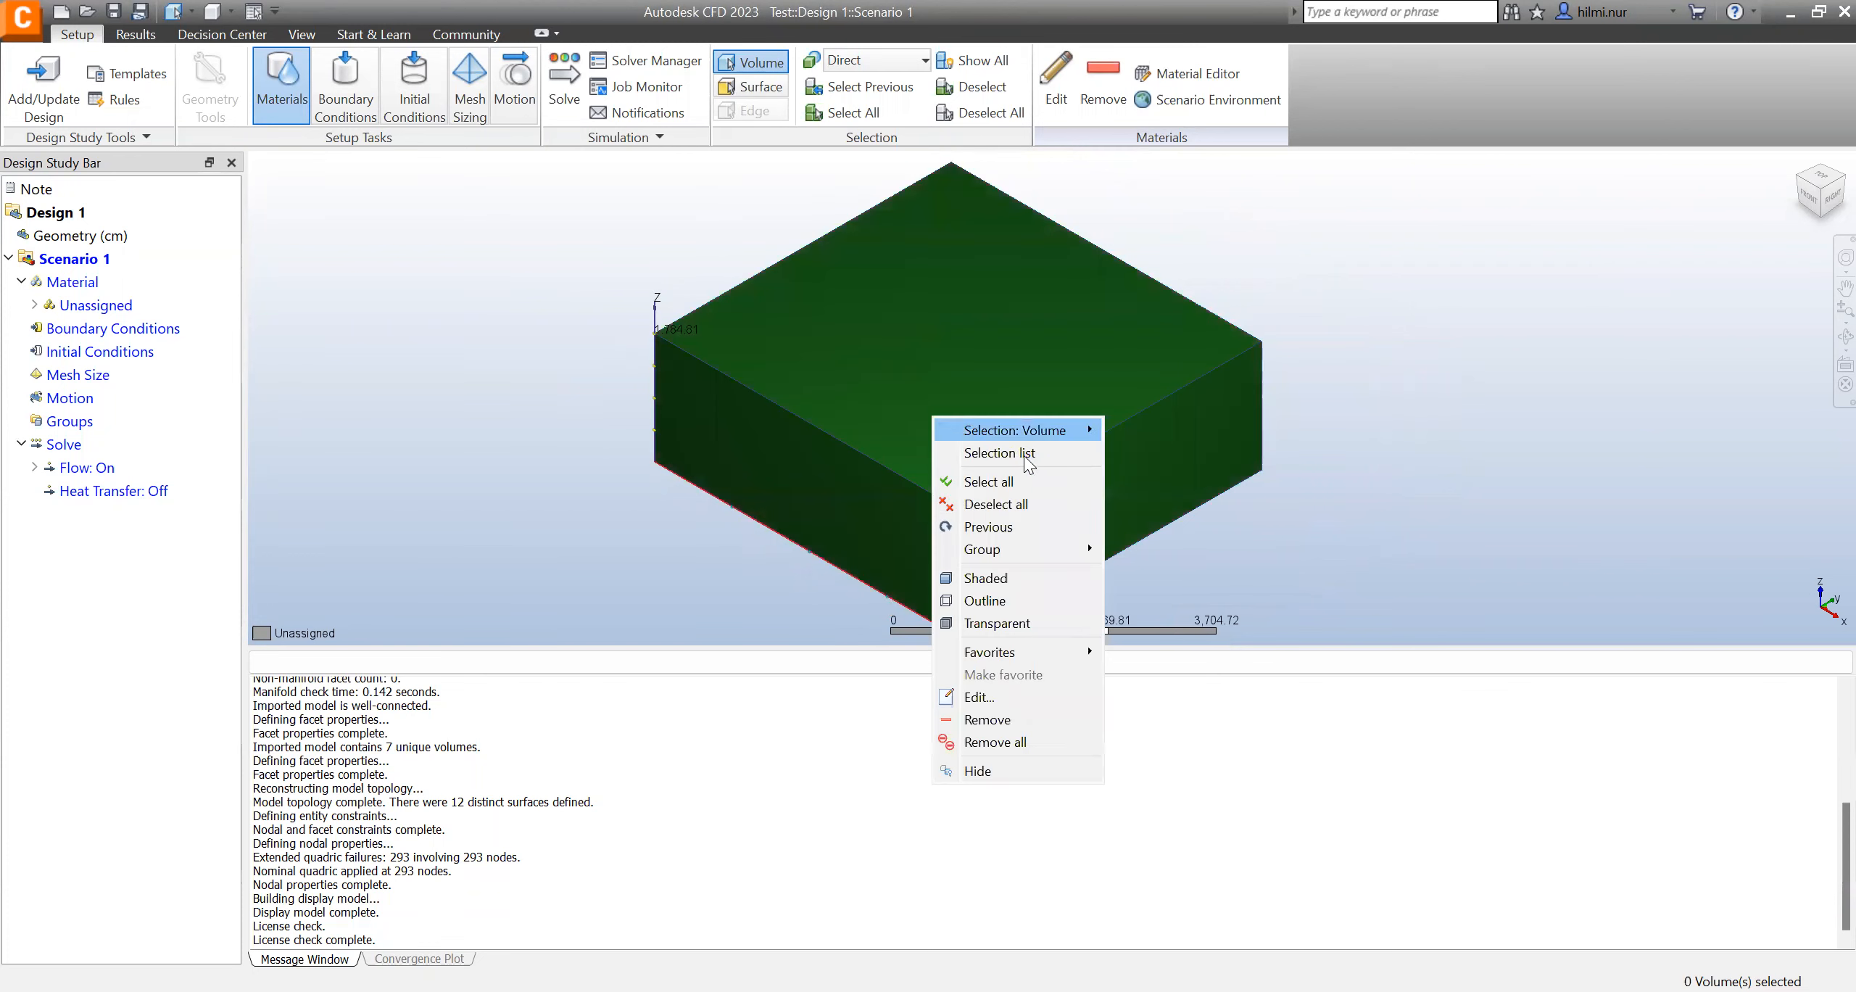
click(1078, 628)
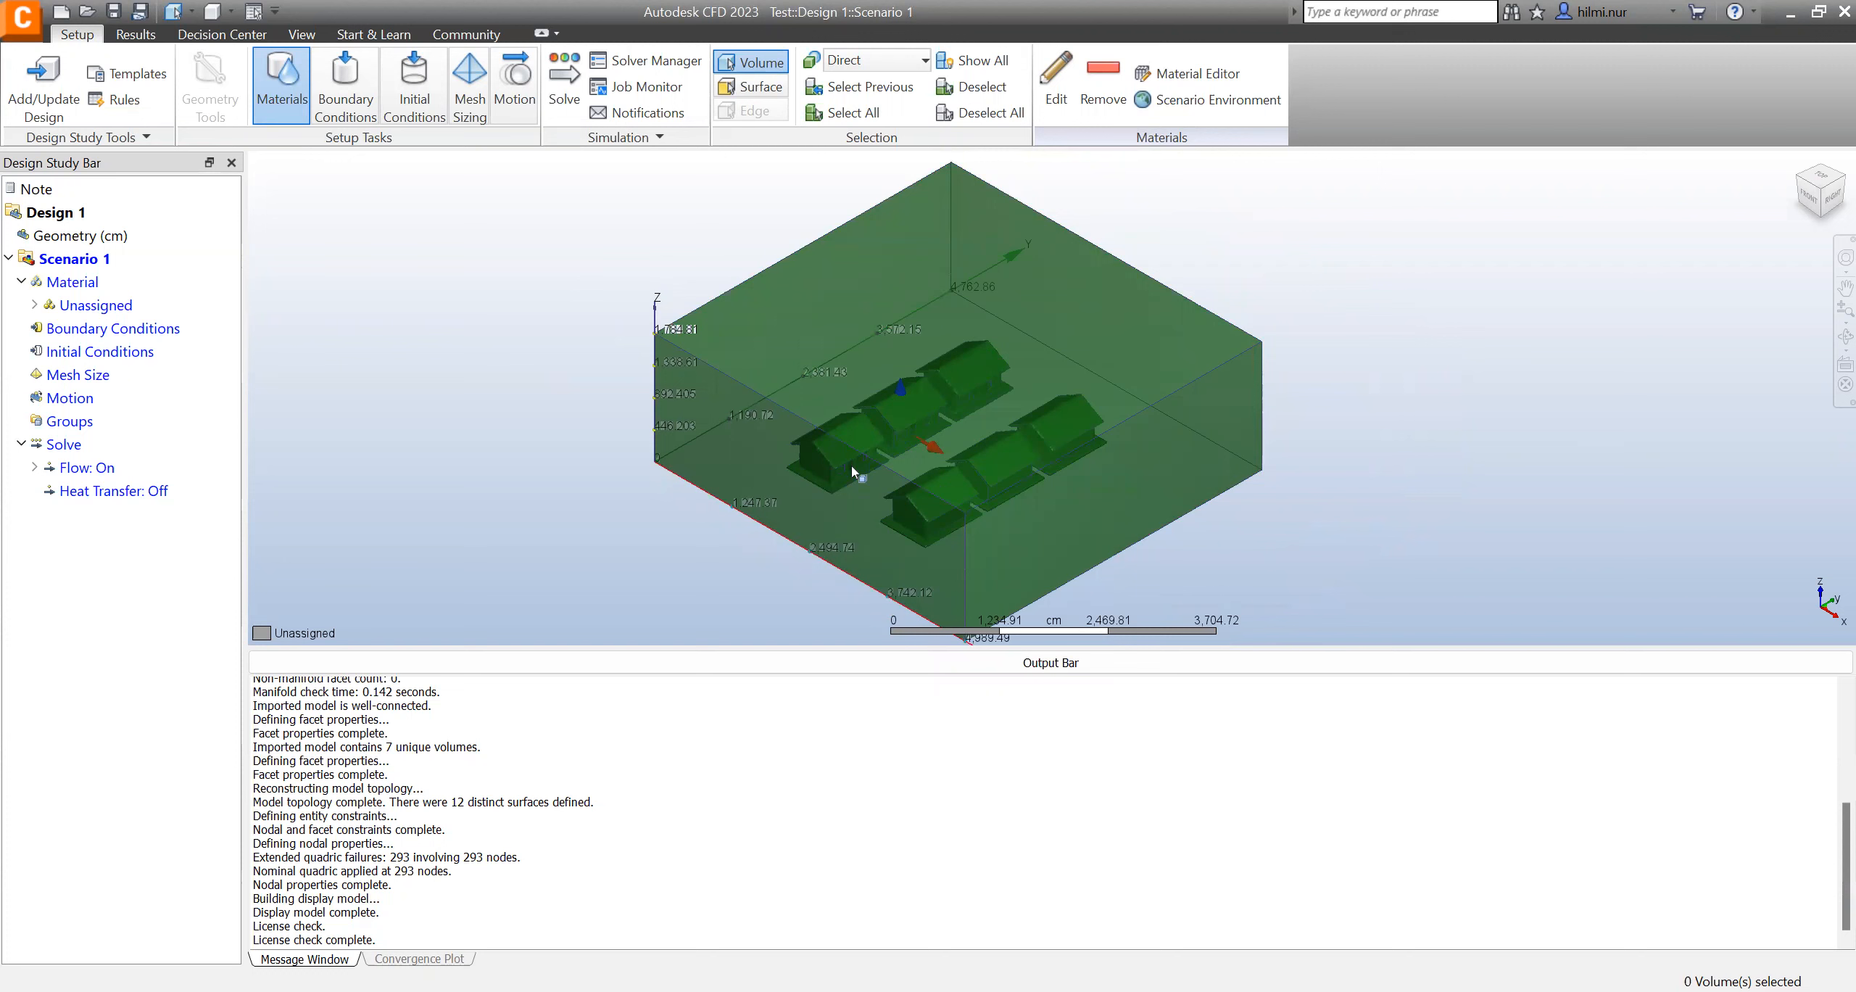
right_click(937, 364)
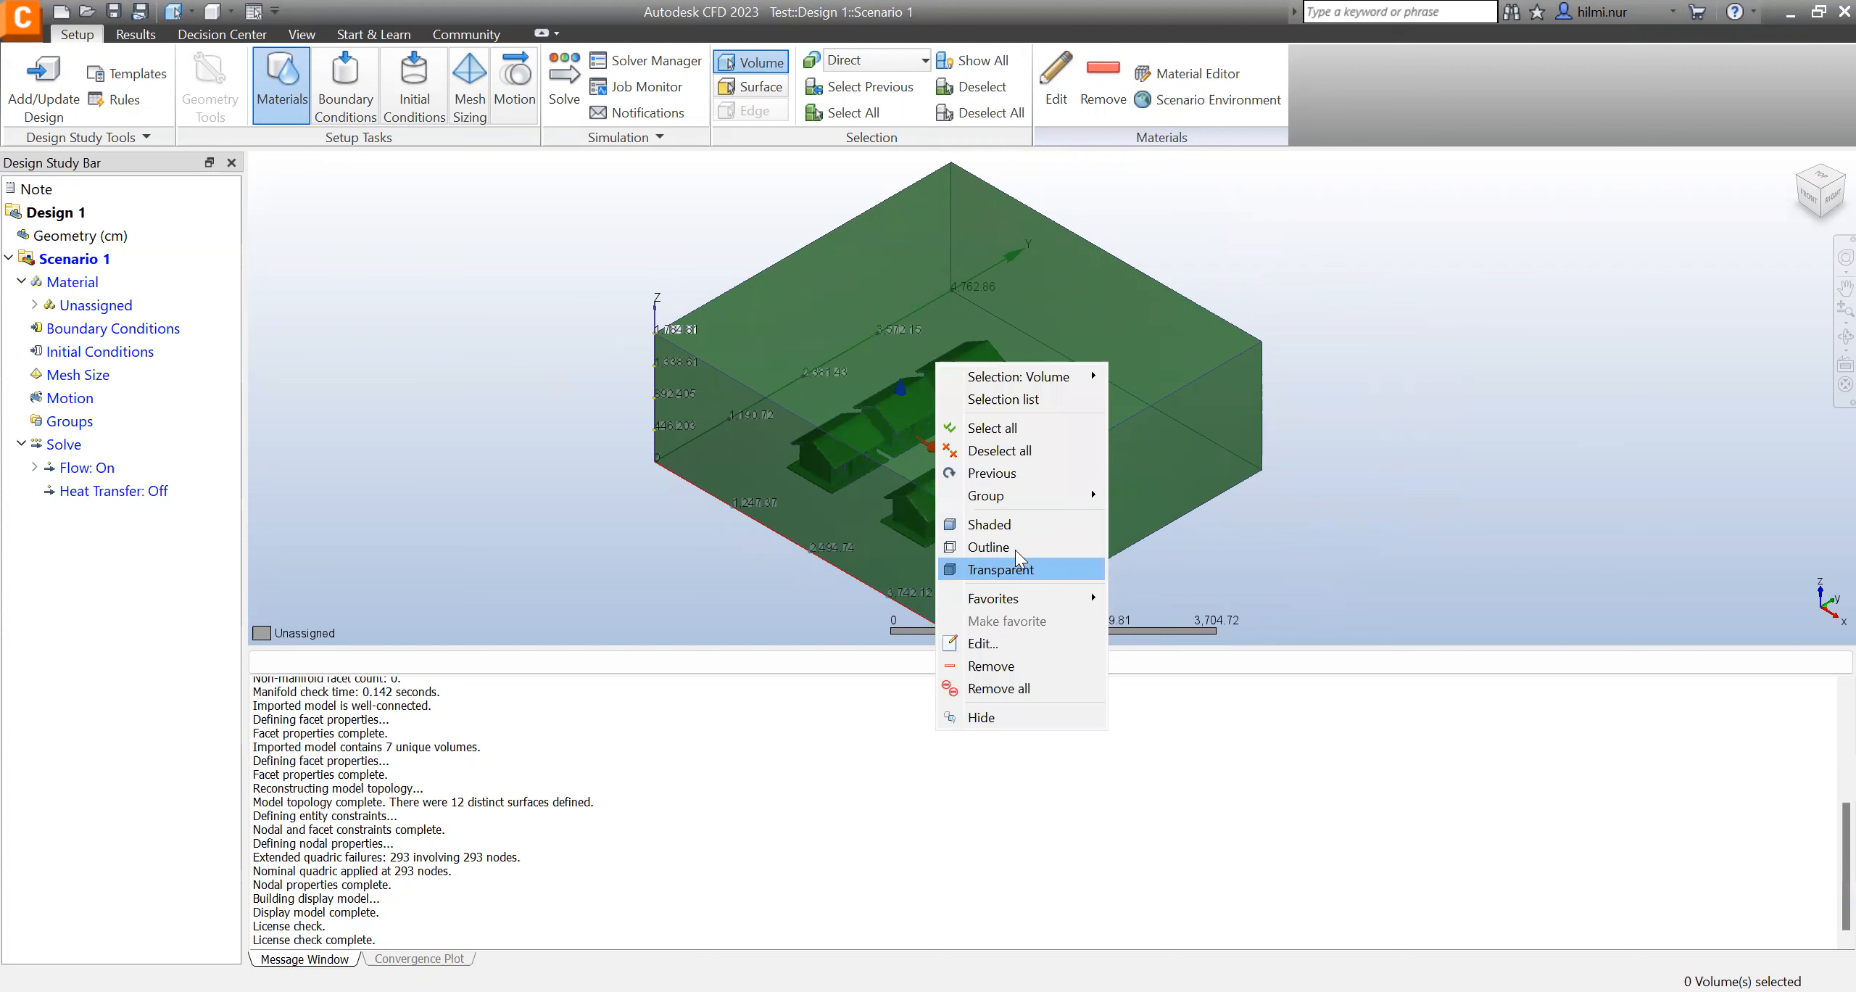
click(1013, 546)
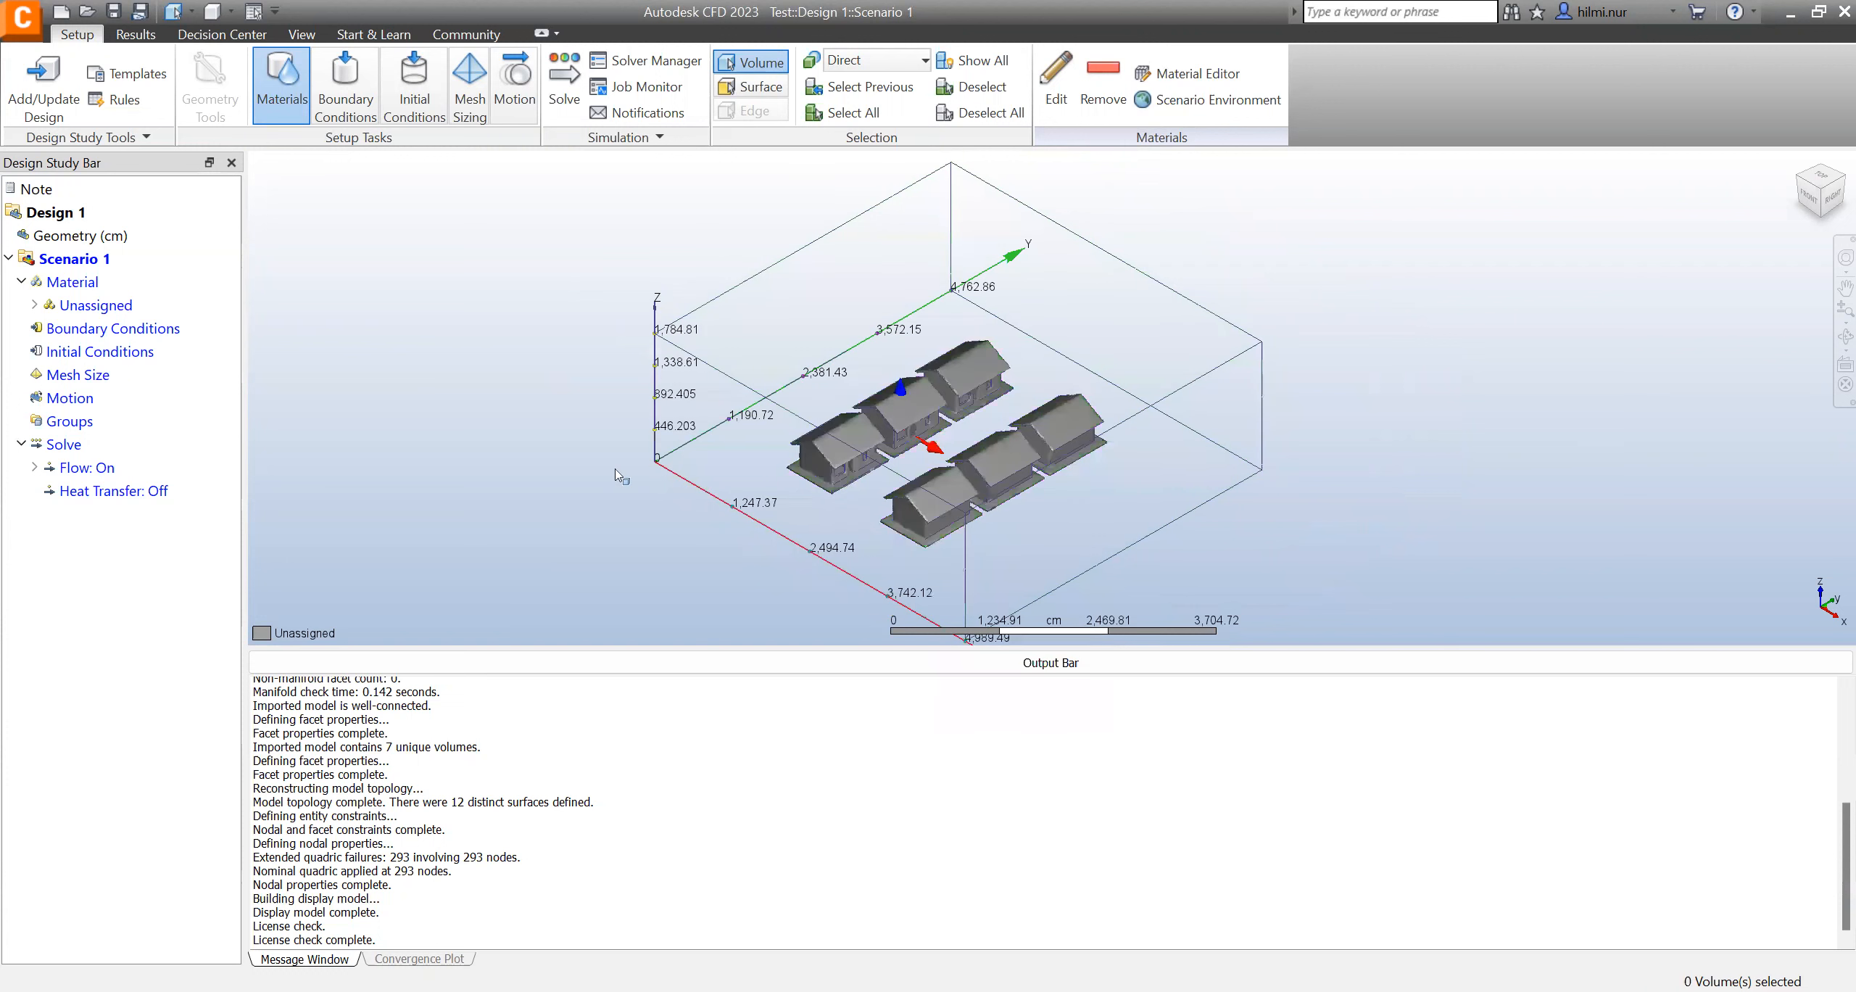
- Expand the list of volumes with unassigned material and inspect the houses up close
click(34, 306)
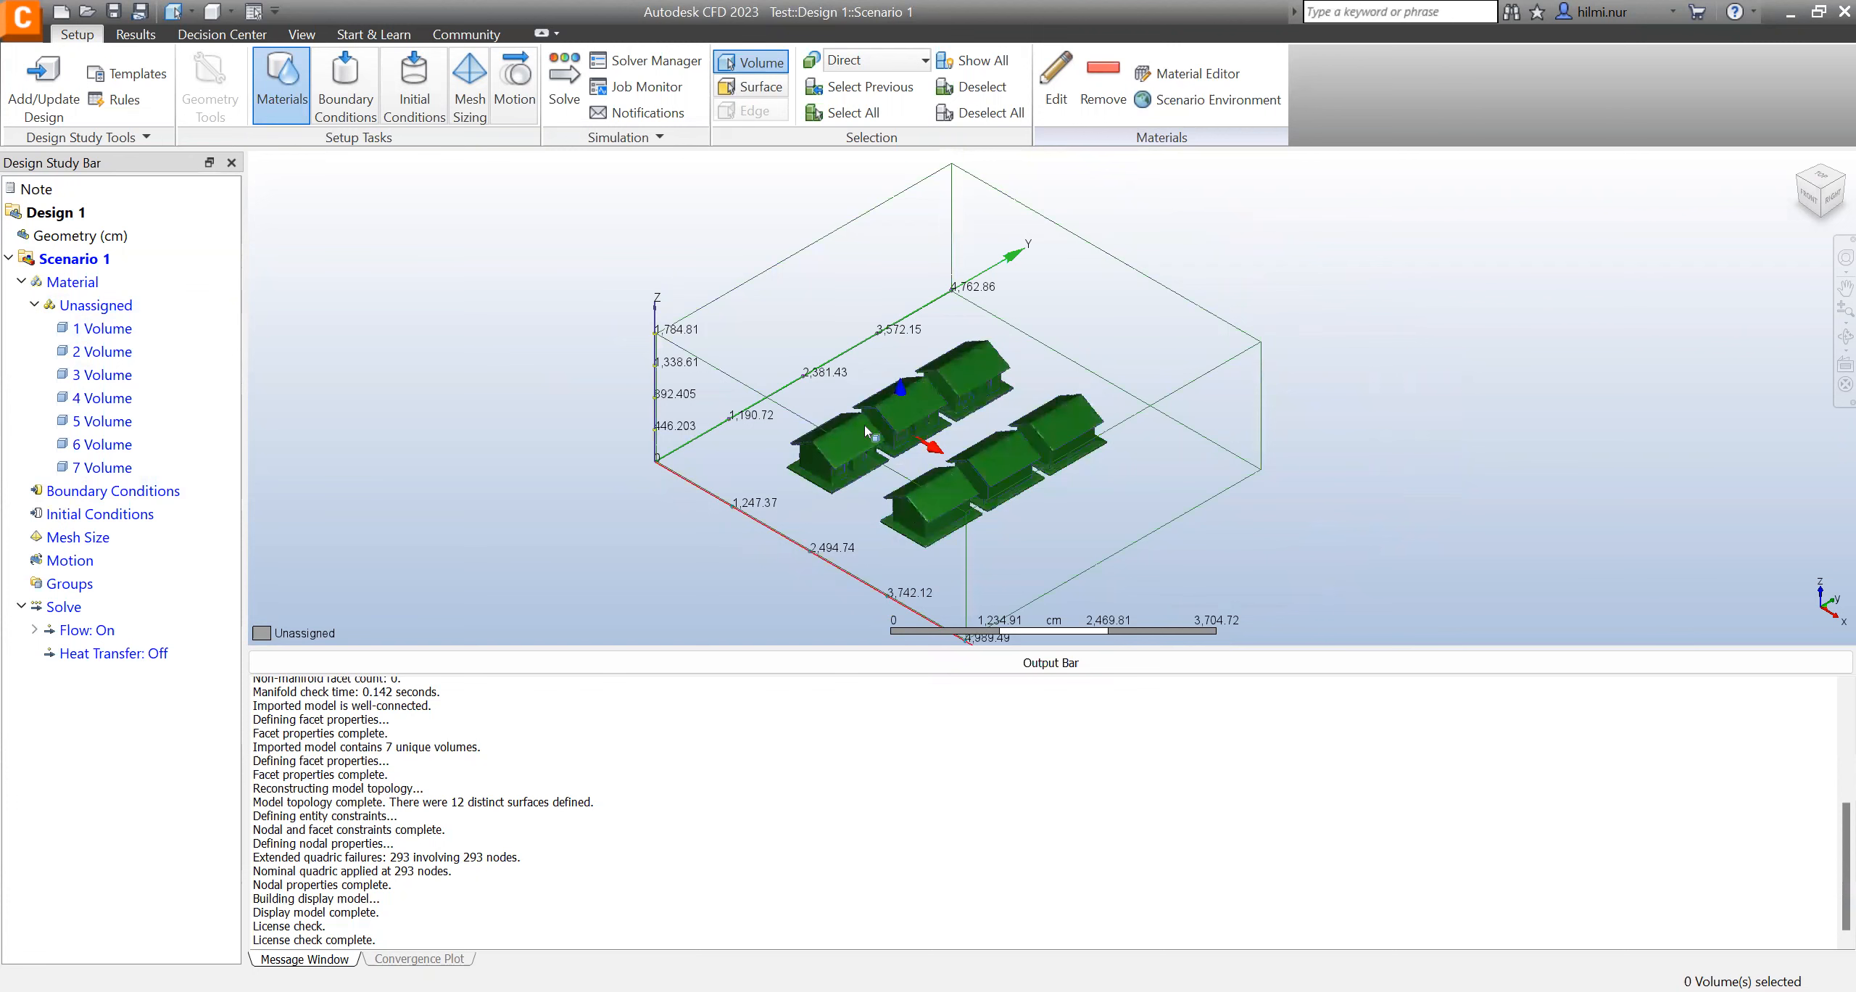
scroll(837, 455, up, 3)
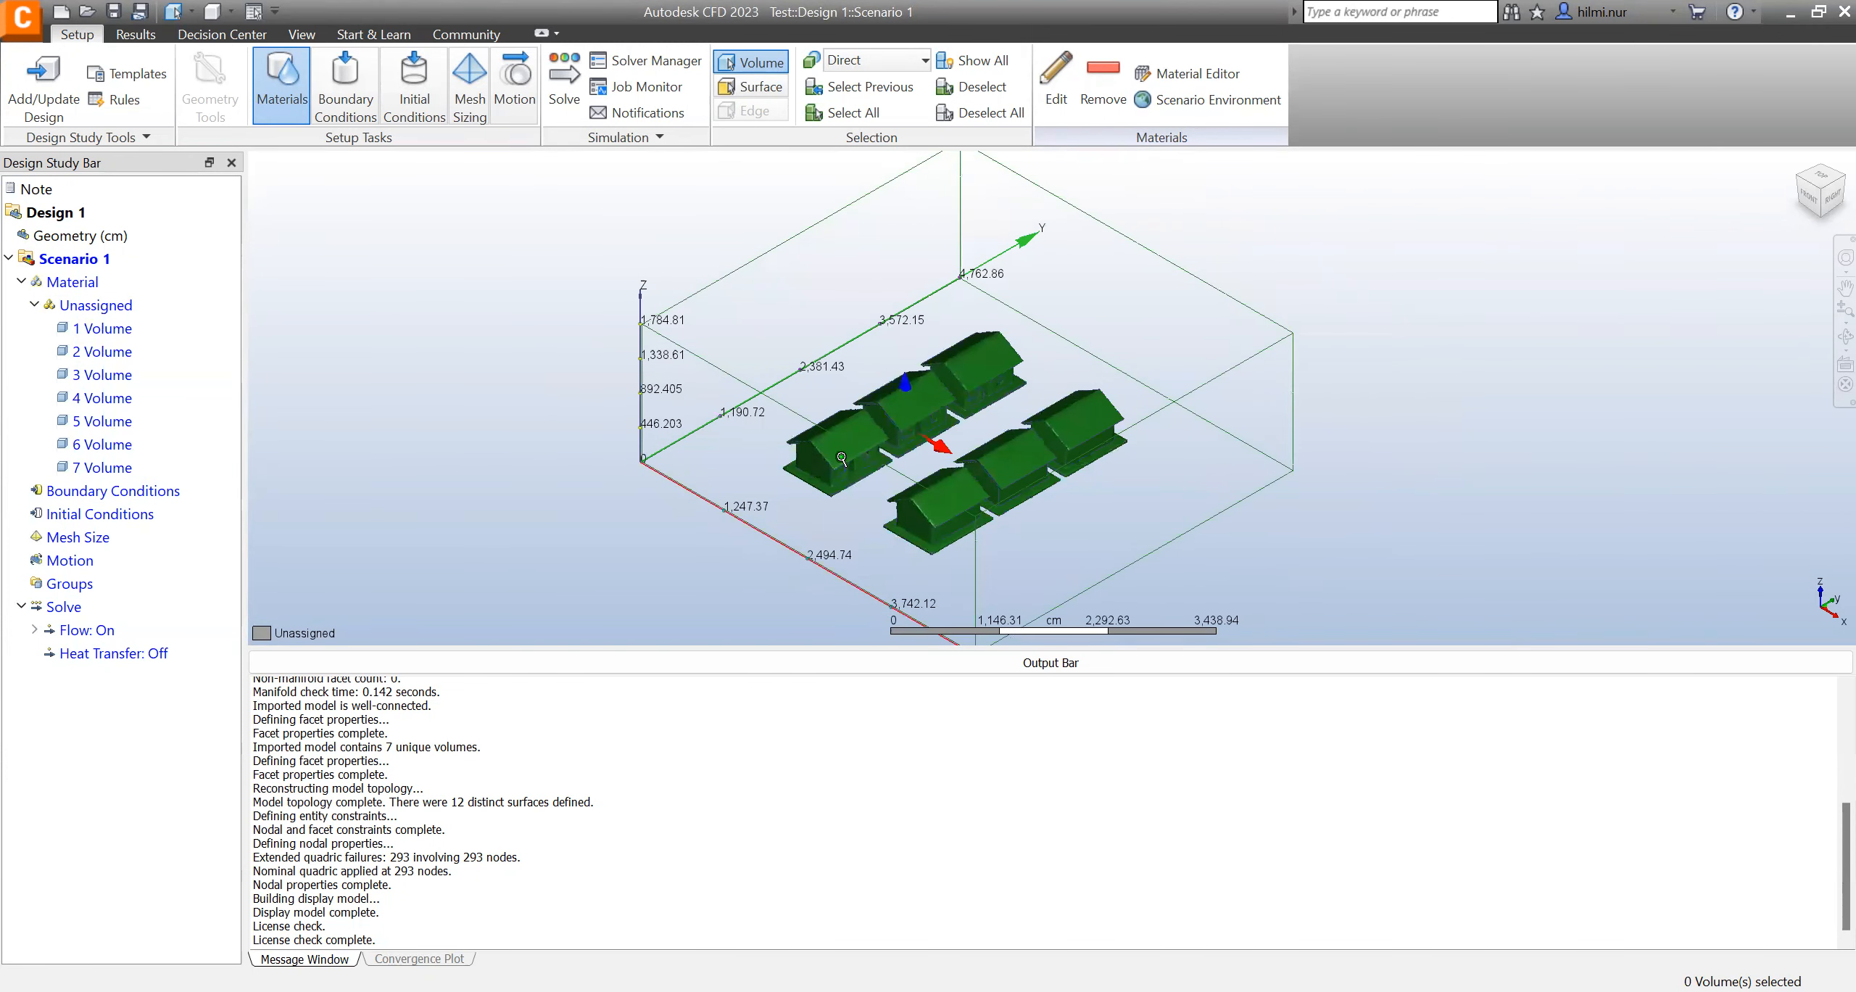
scroll(841, 458, up, 3)
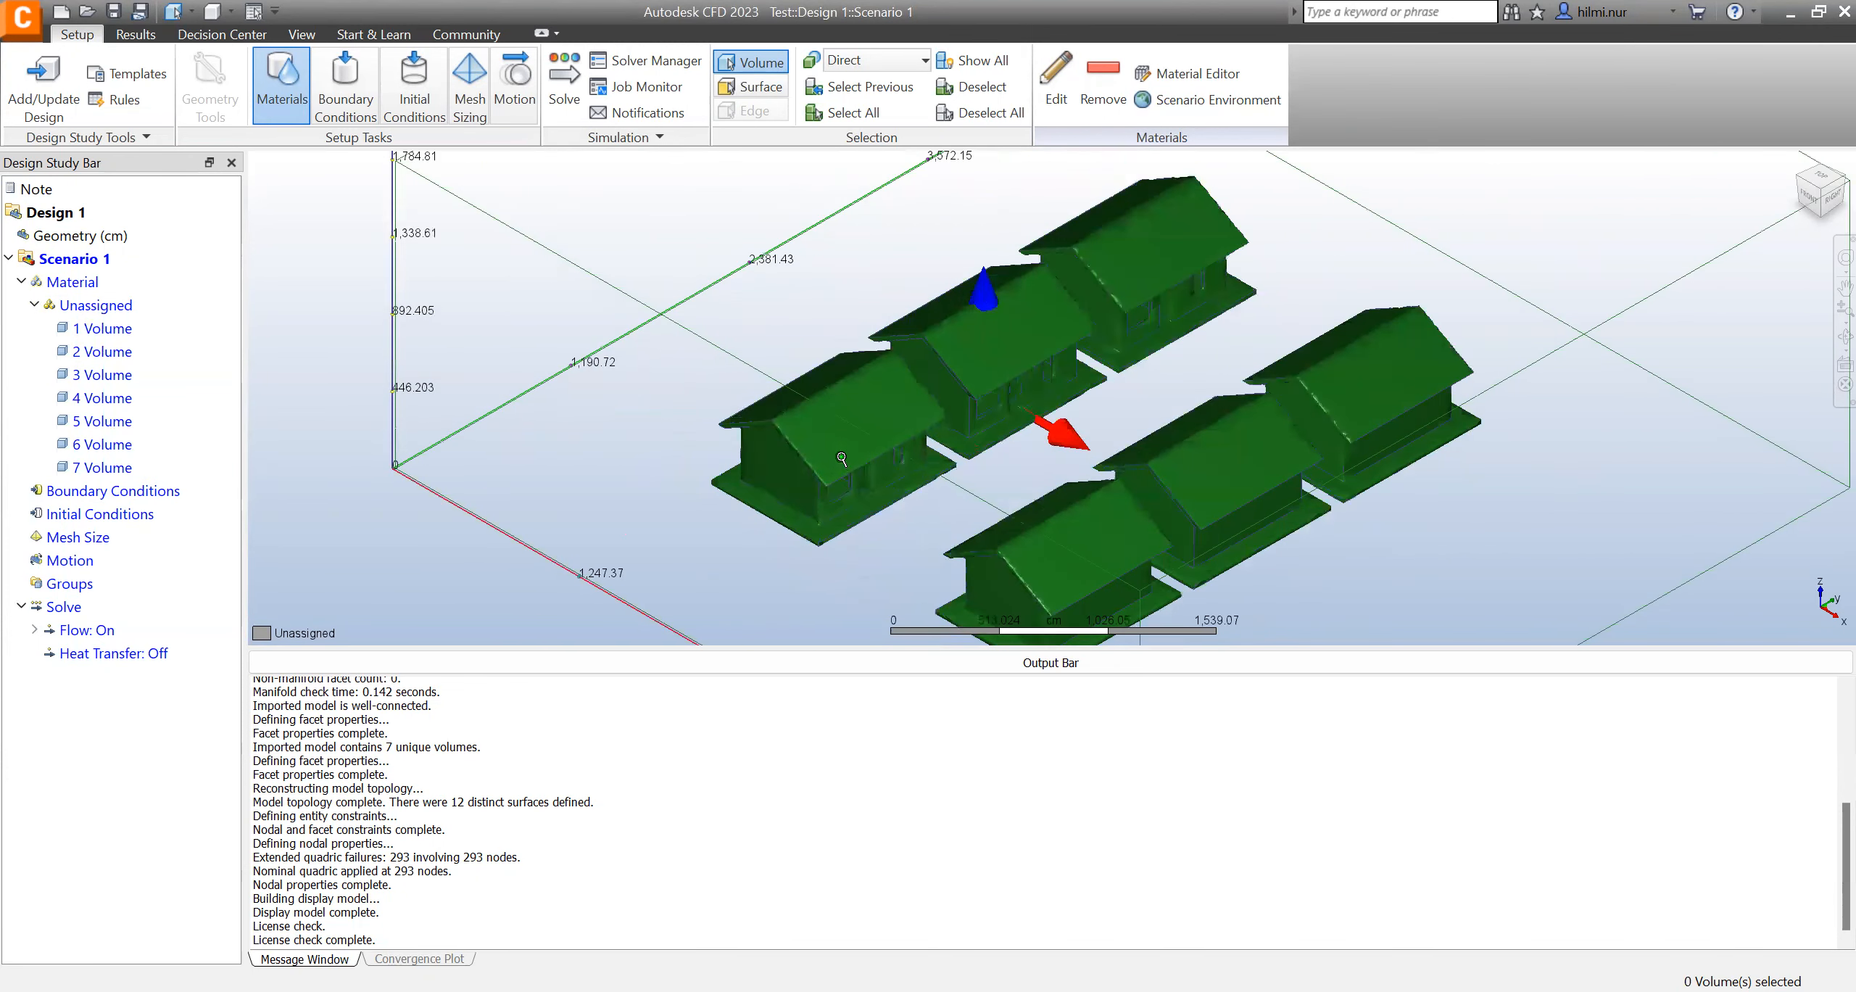
scroll(725, 541, down, 2)
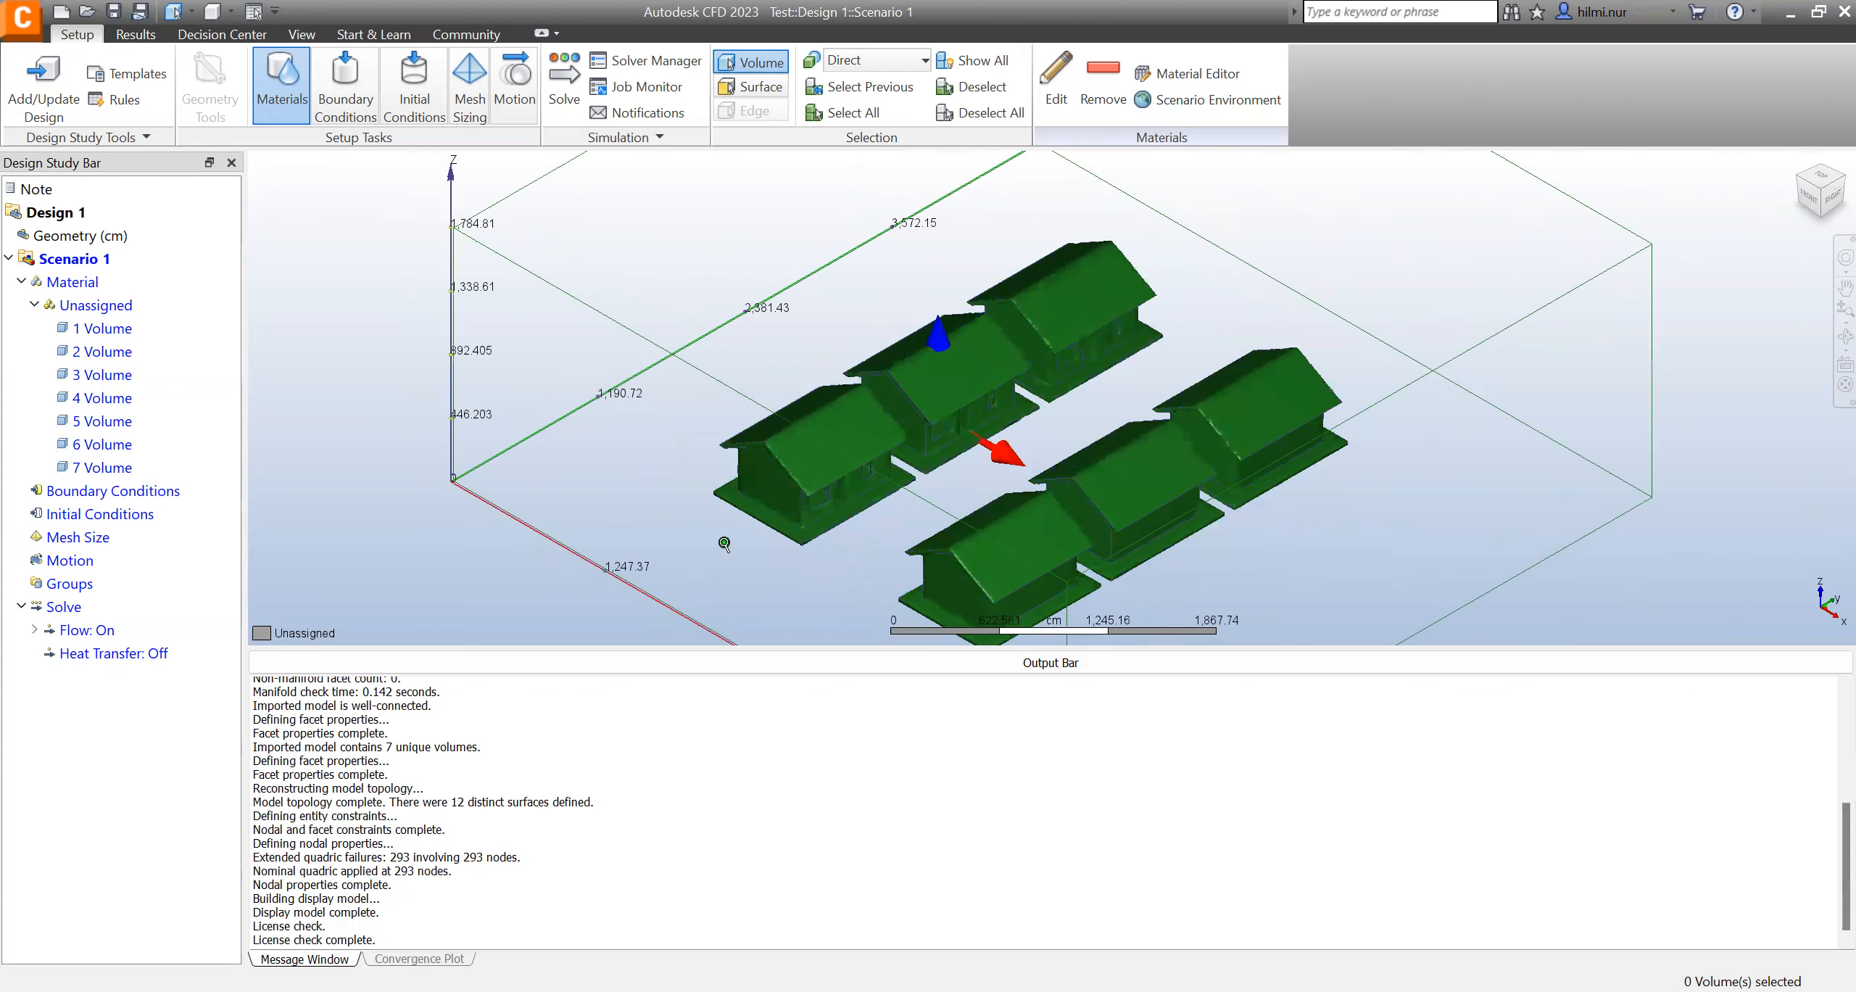
scroll(601, 339, down, 1)
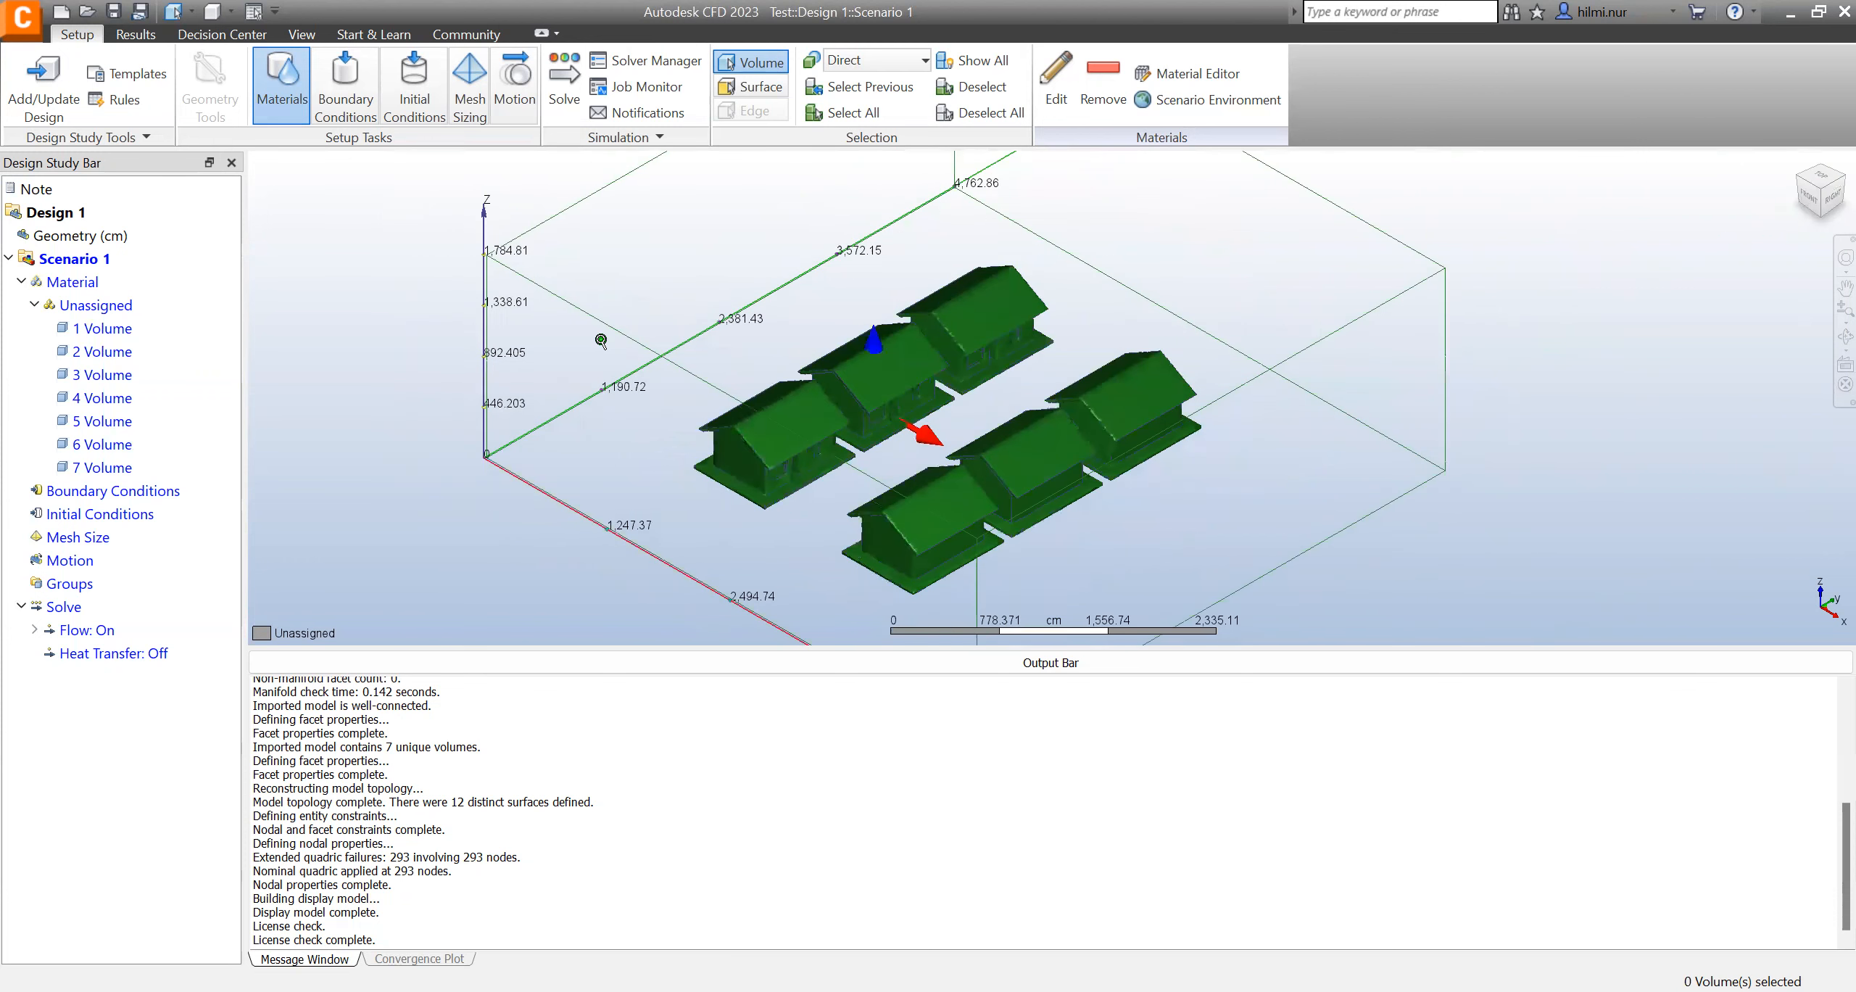
scroll(1070, 393, down, 1)
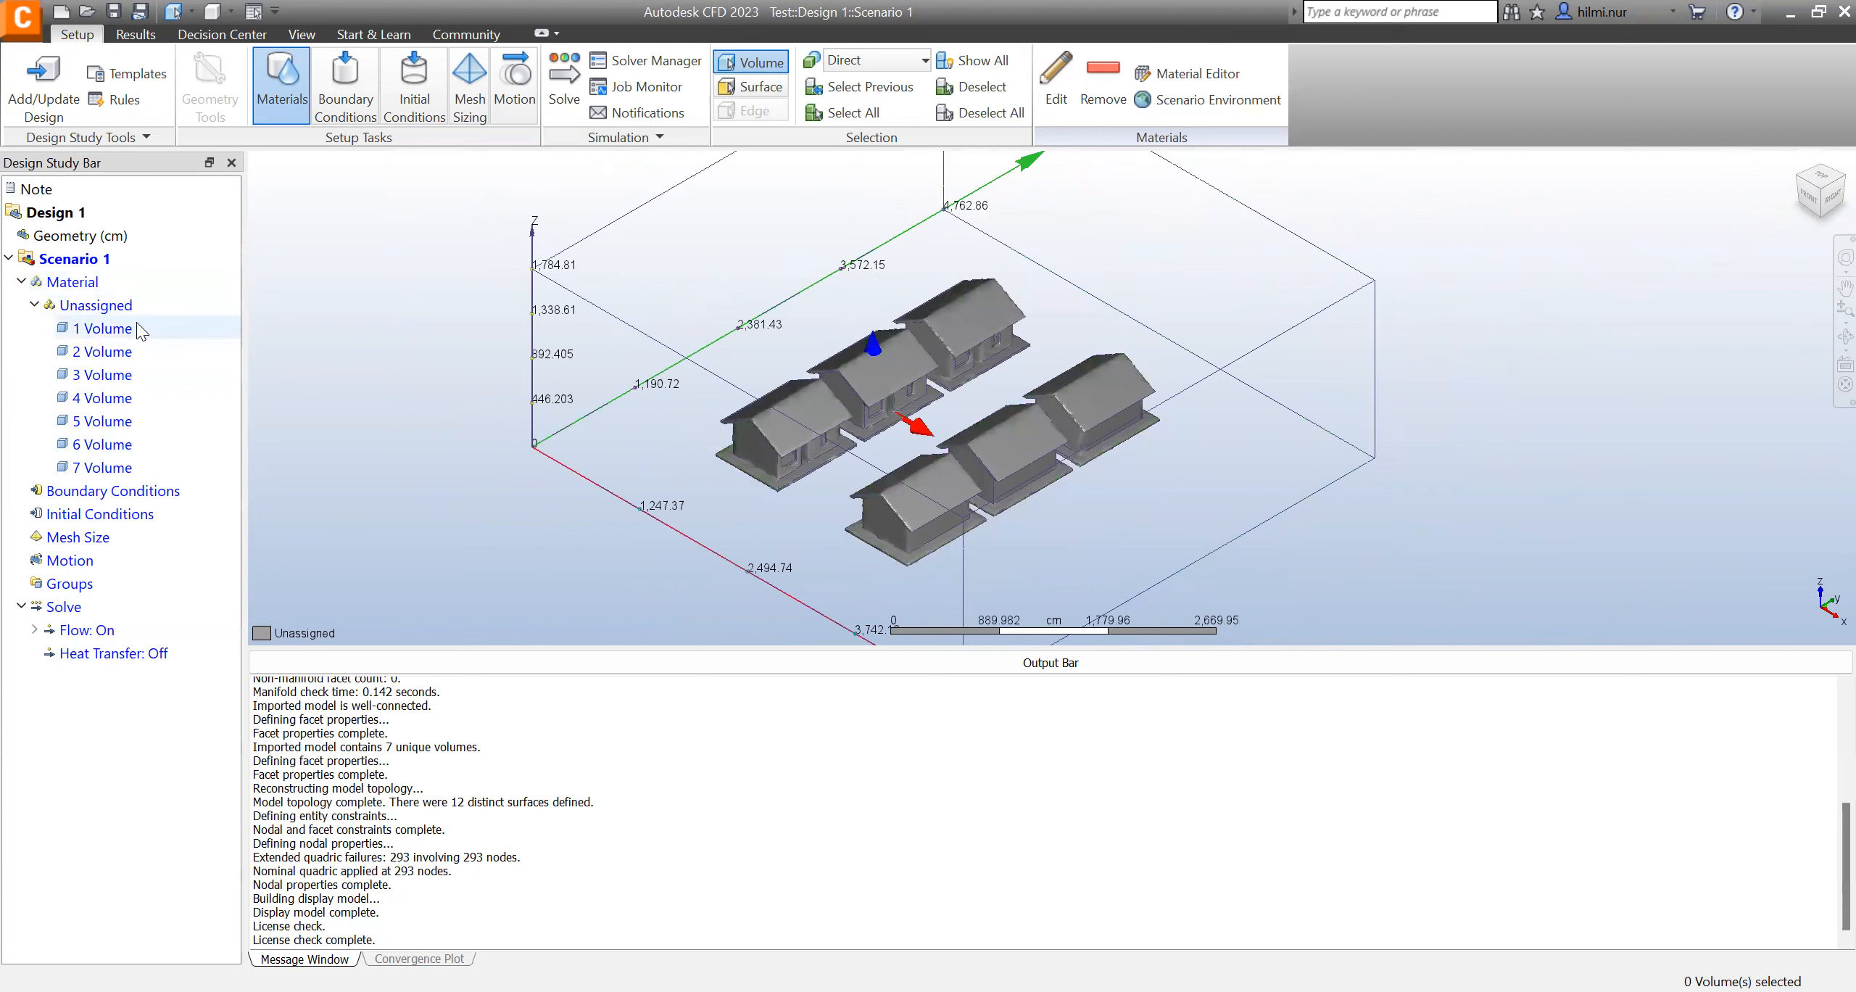
- Highlight the unassigned volumes one by one to identify which are houses and which is the external volume
mouse_move(142, 331)
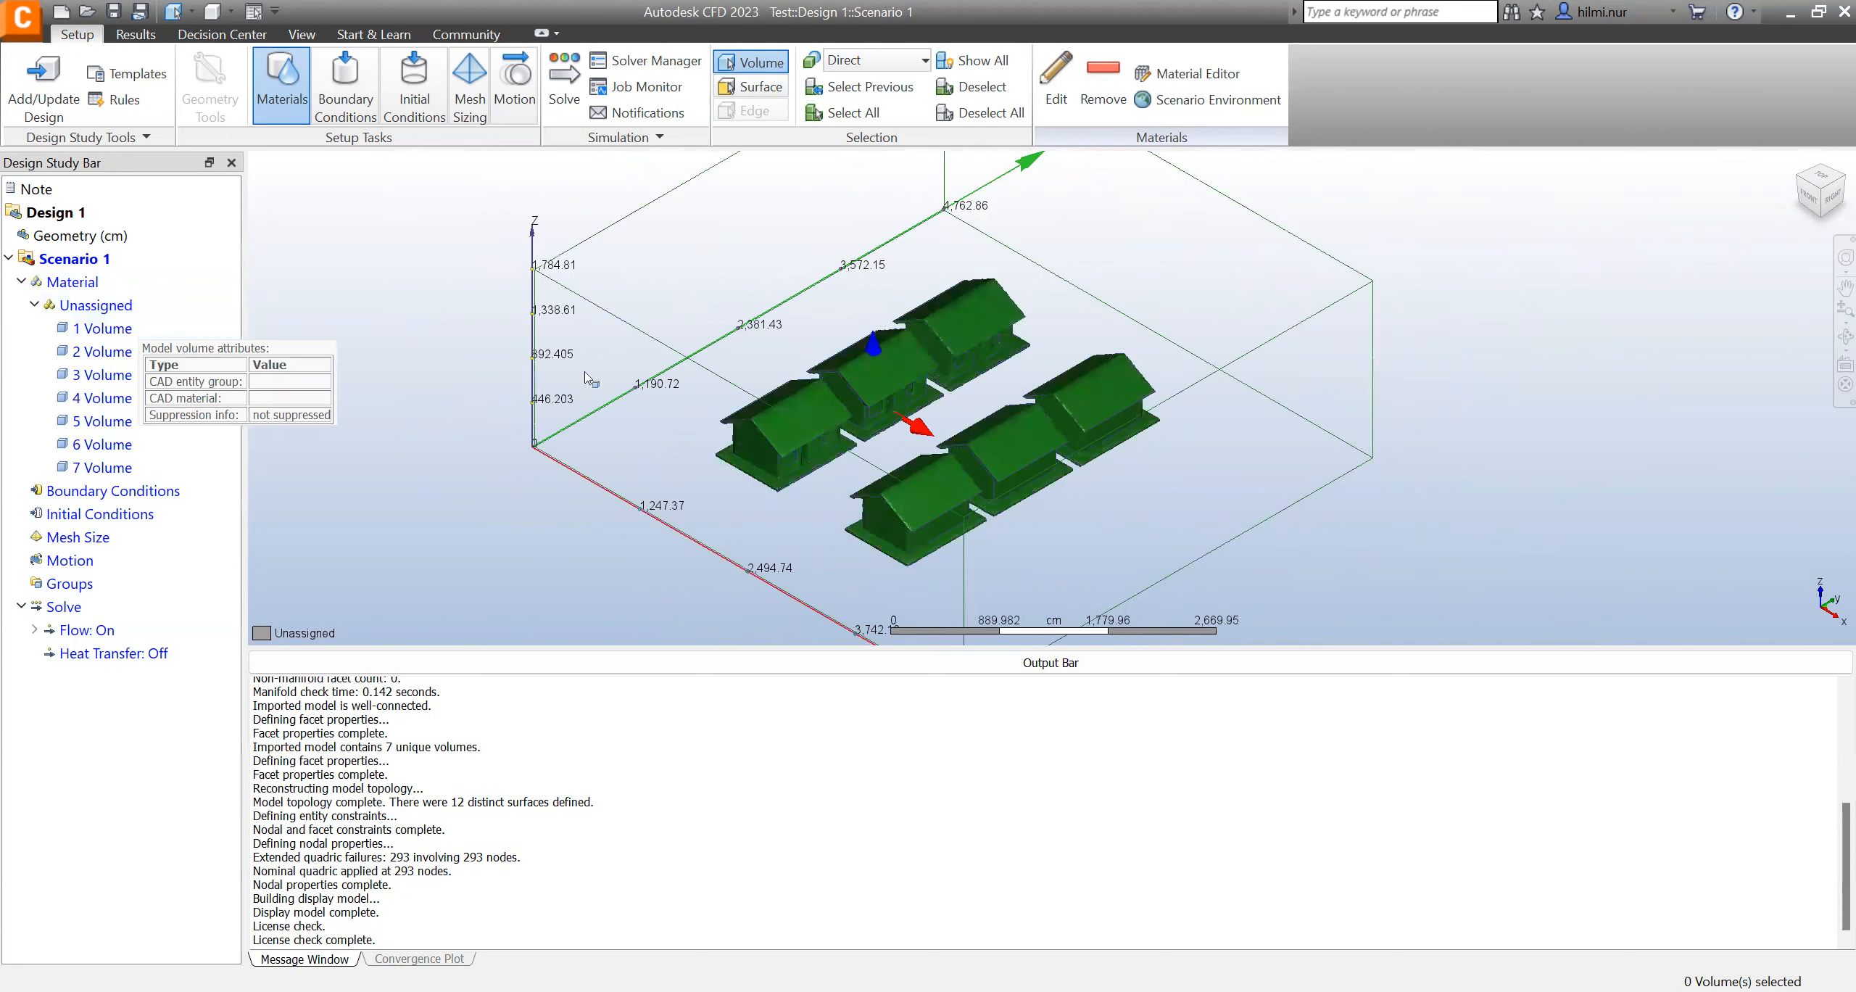
click(104, 332)
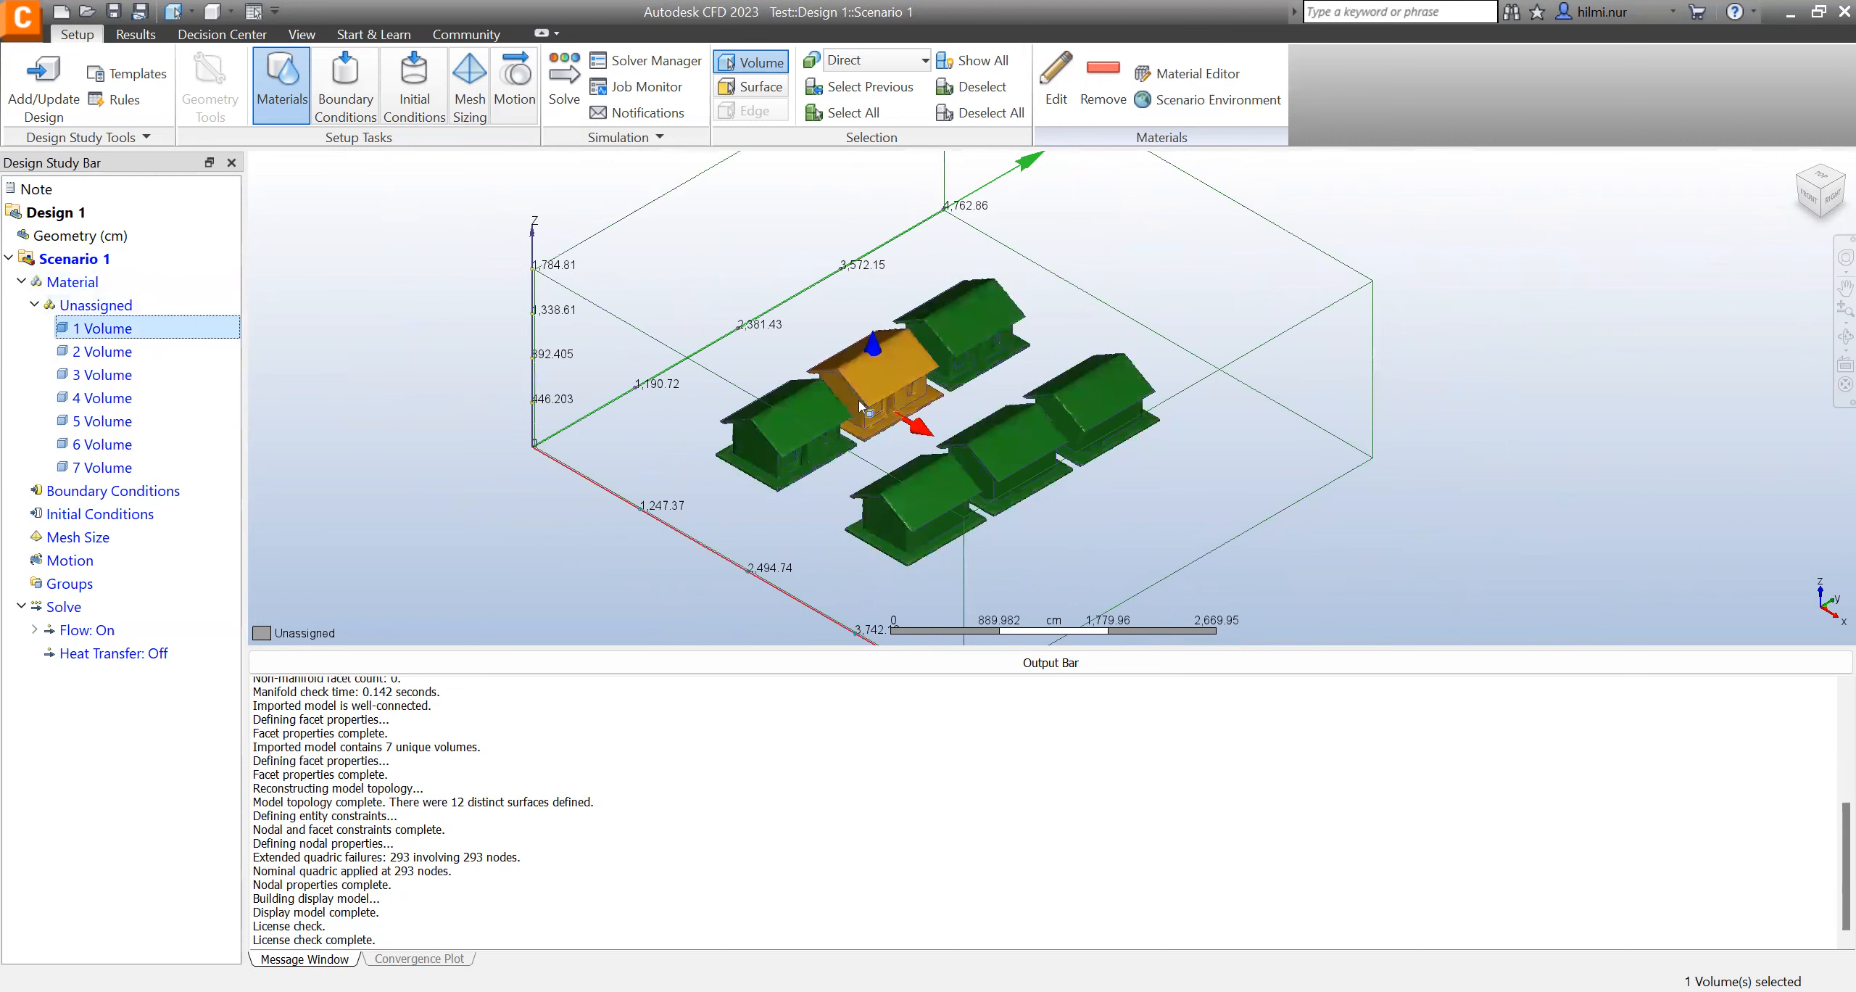
click(190, 349)
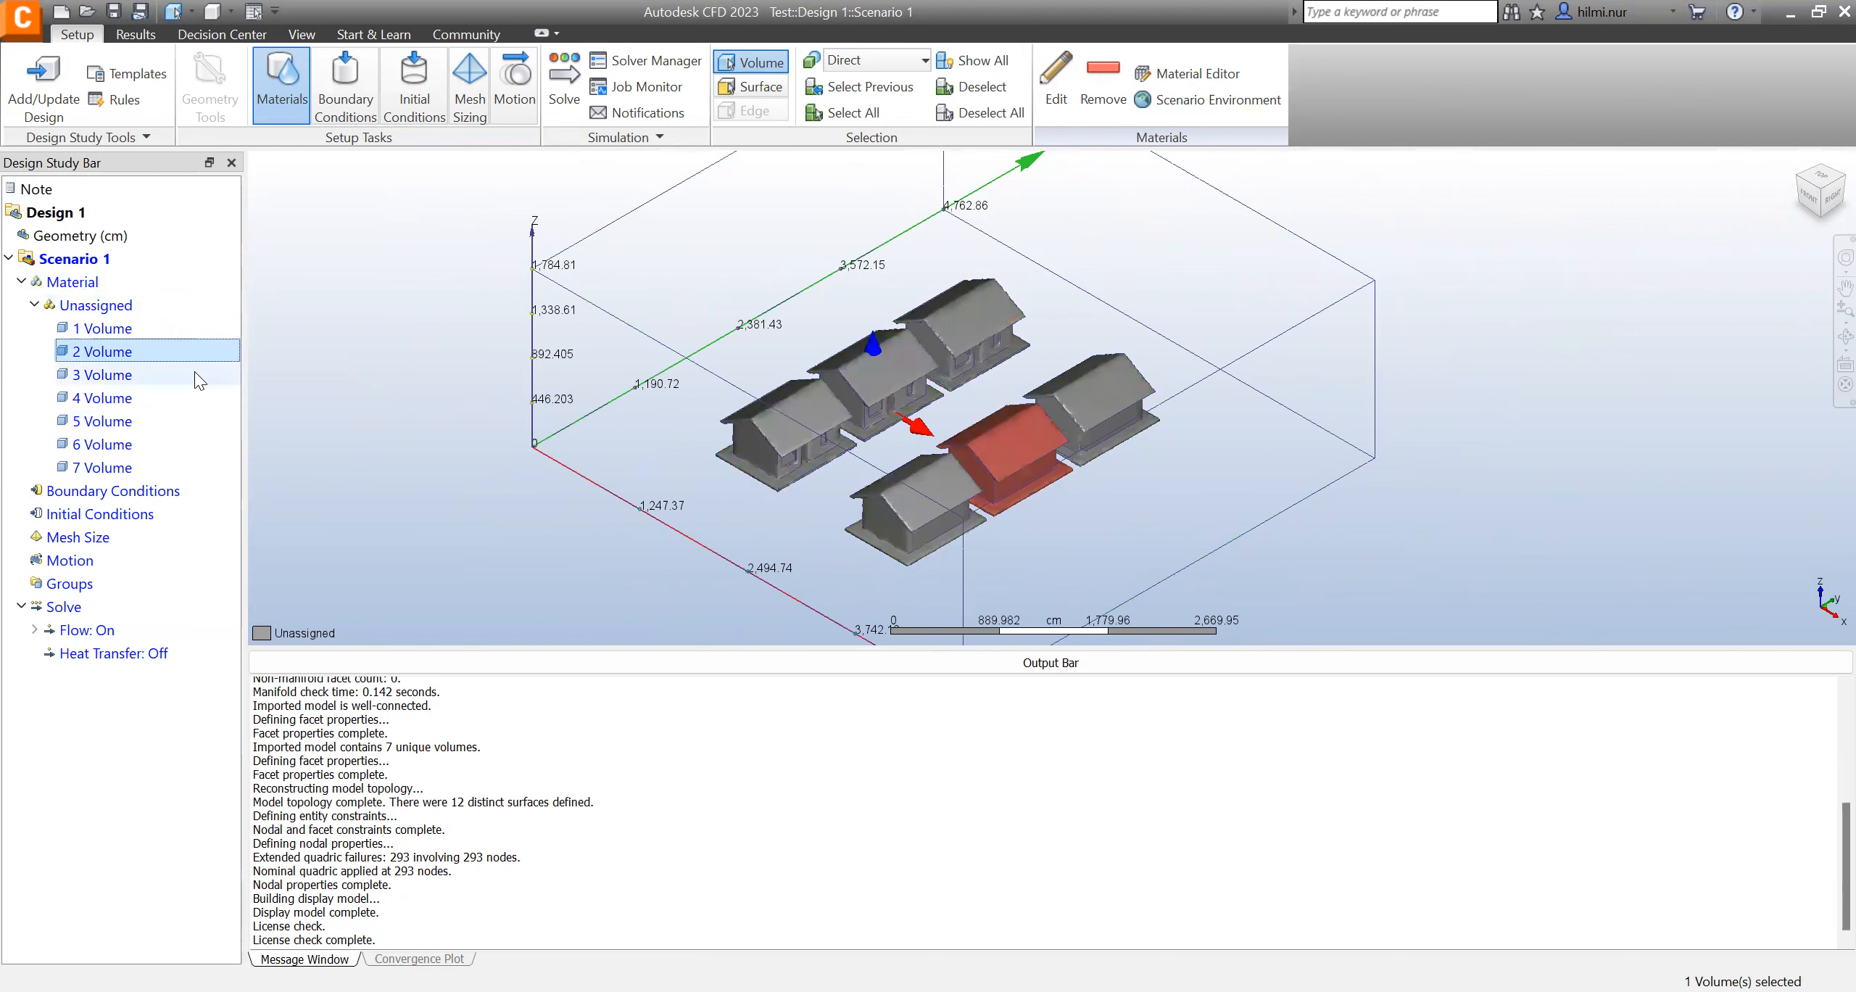
click(195, 374)
key(Down)
key(Down)
key(Down)
key(Down)
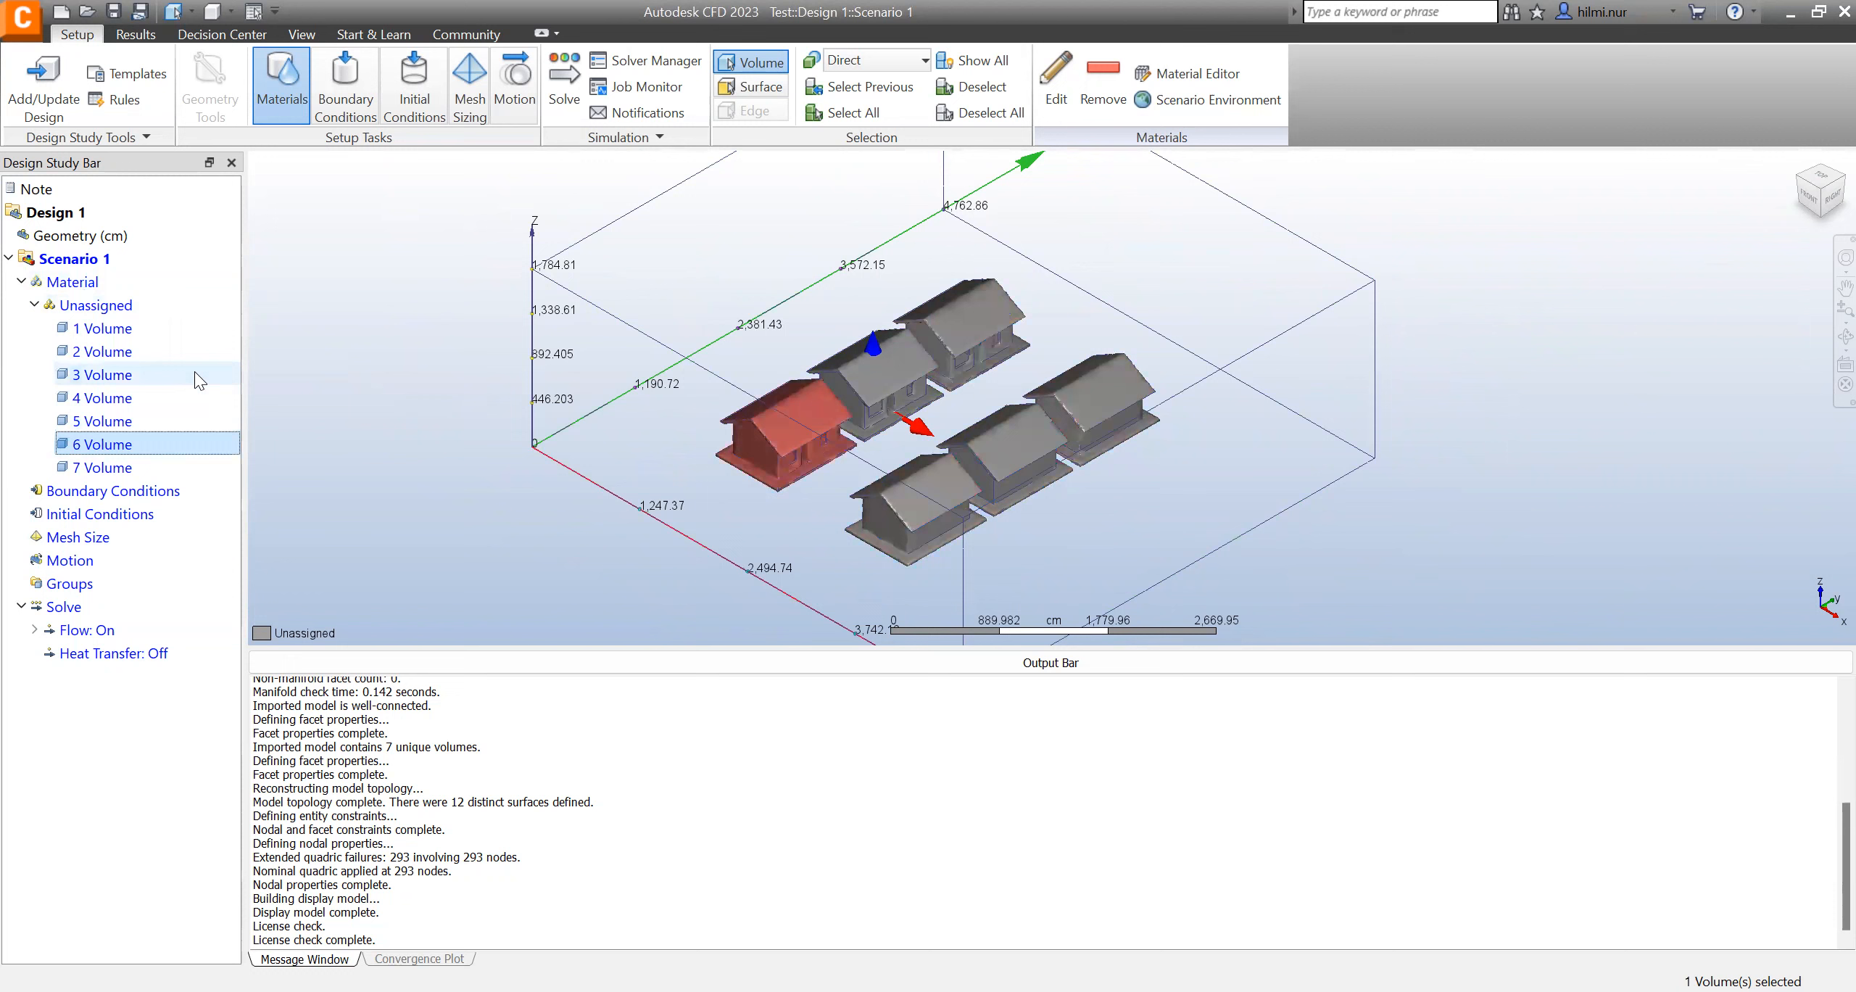
key(Up)
key(Down)
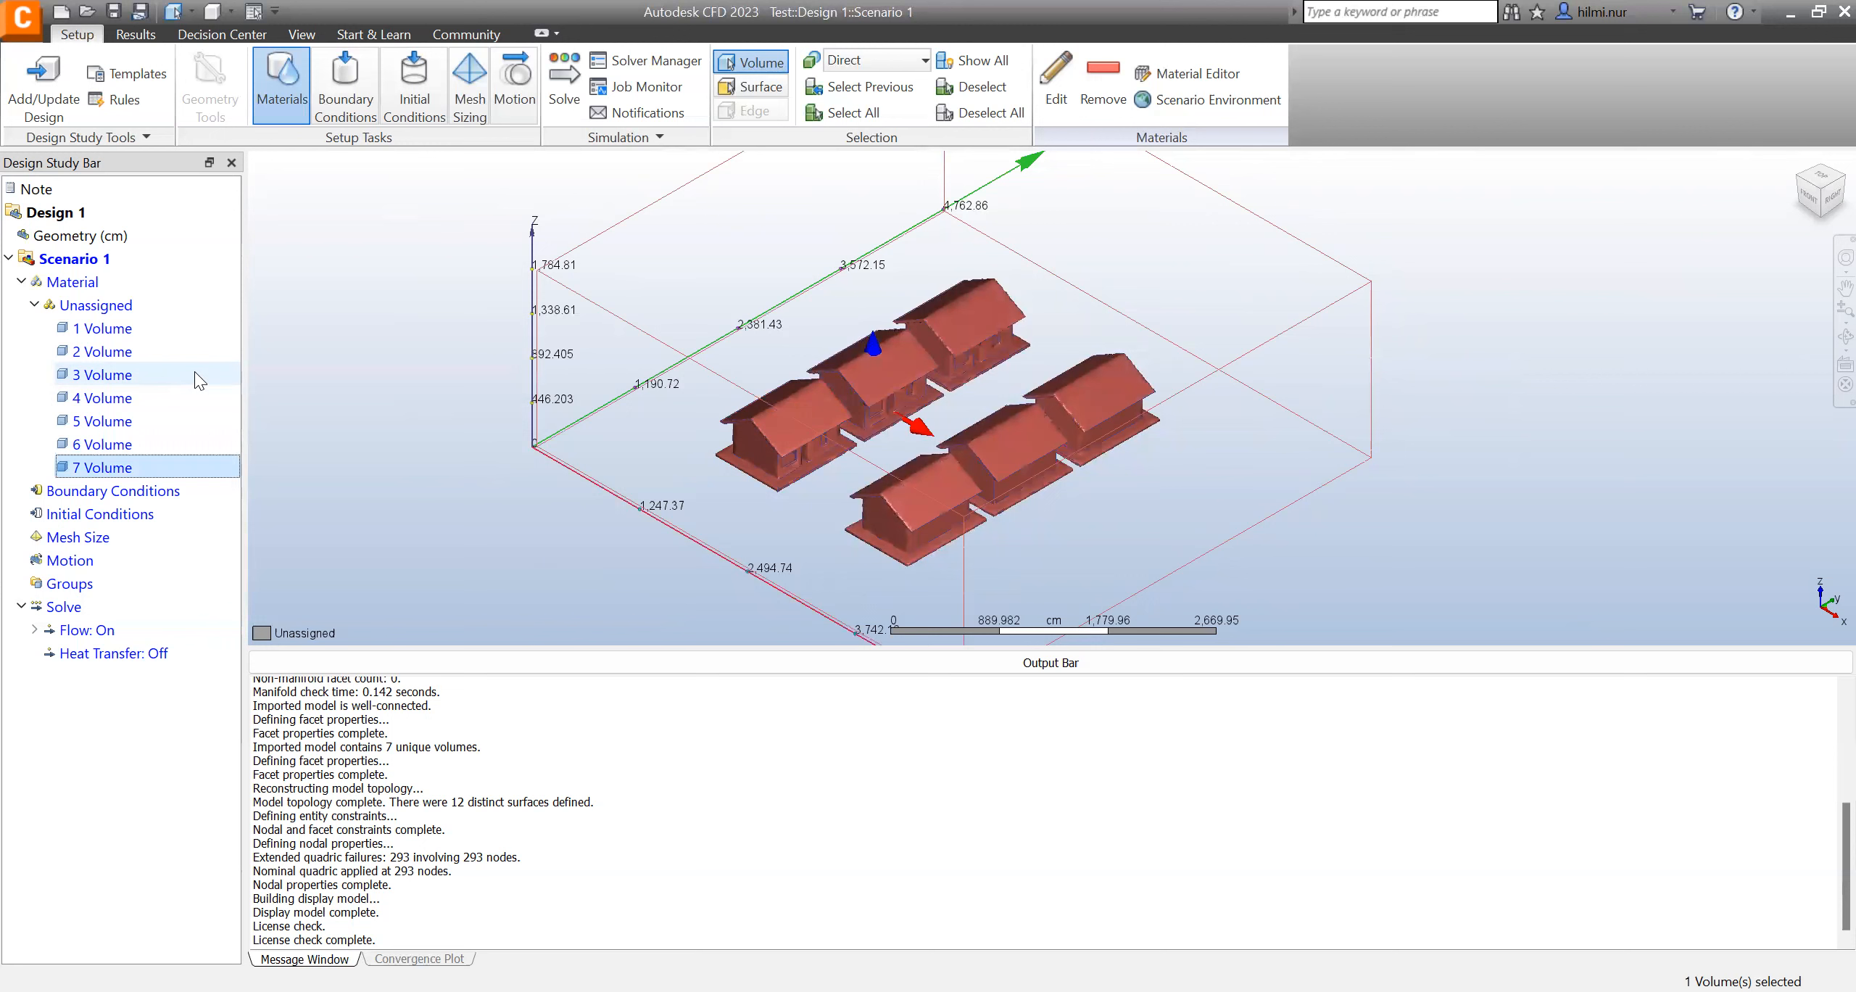
key(Up)
key(Up)
key(Up)
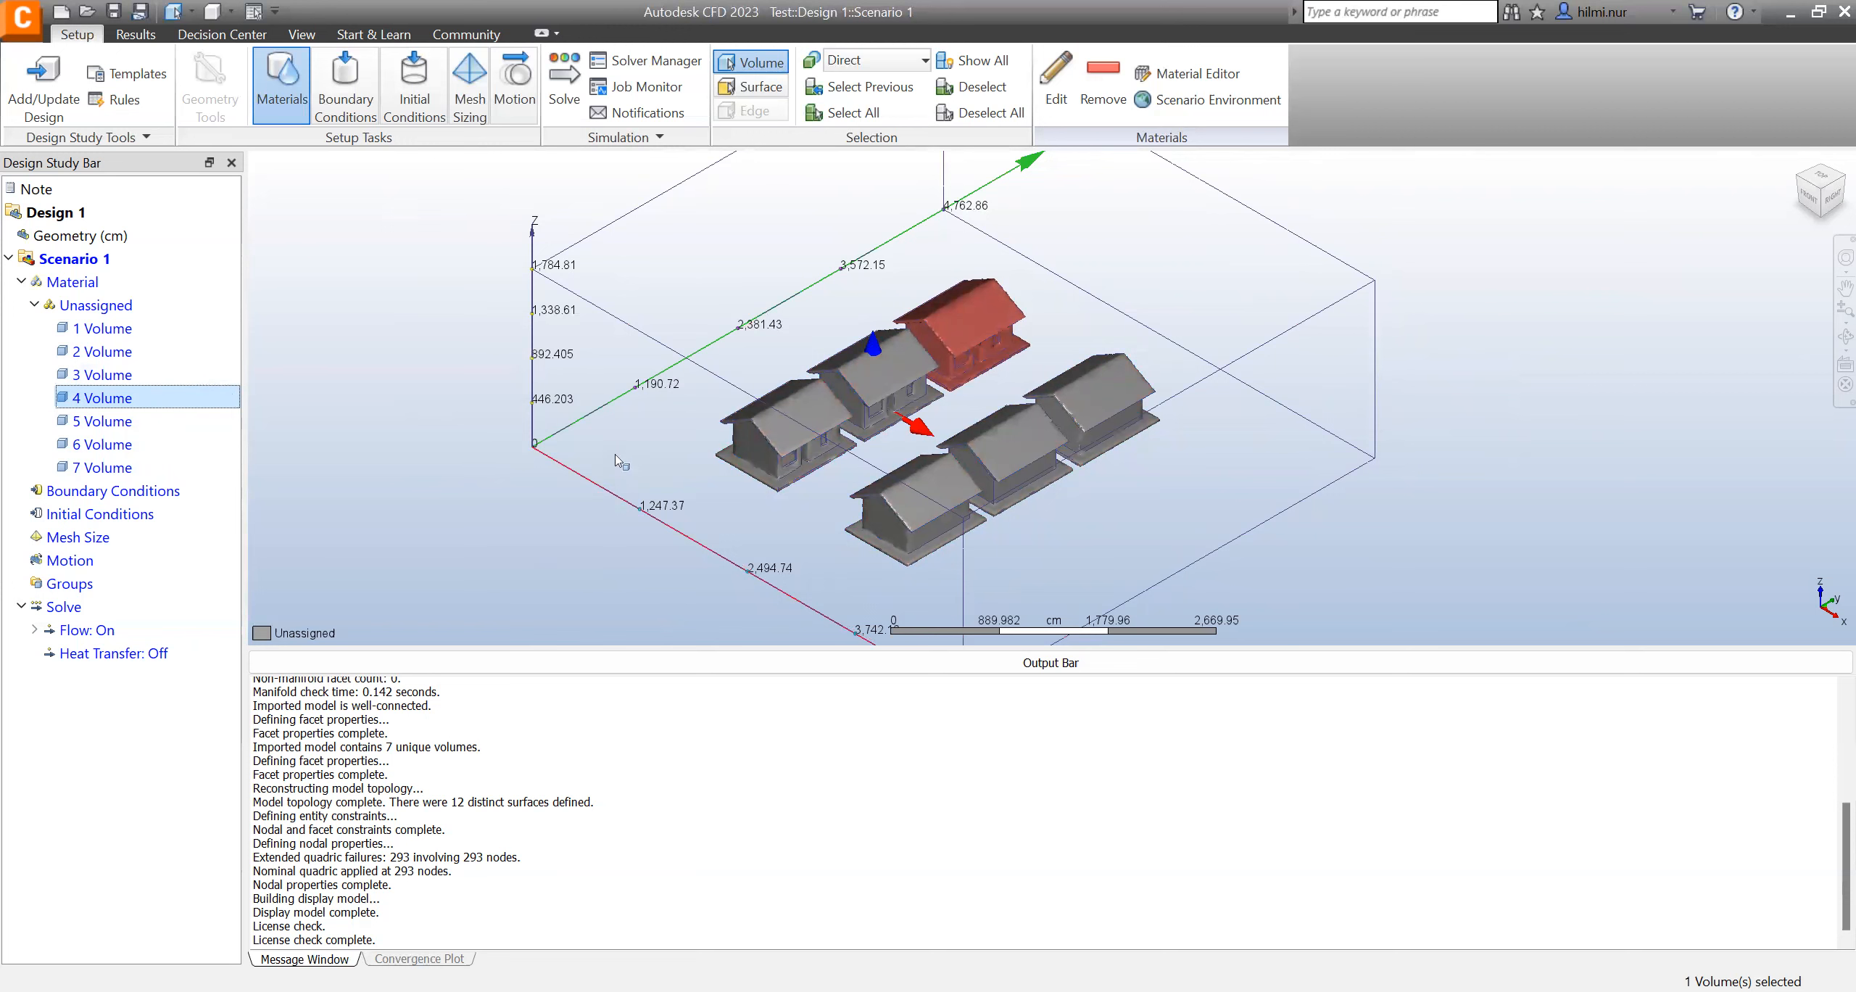
scroll(633, 465, down, 1)
scroll(634, 465, down, 3)
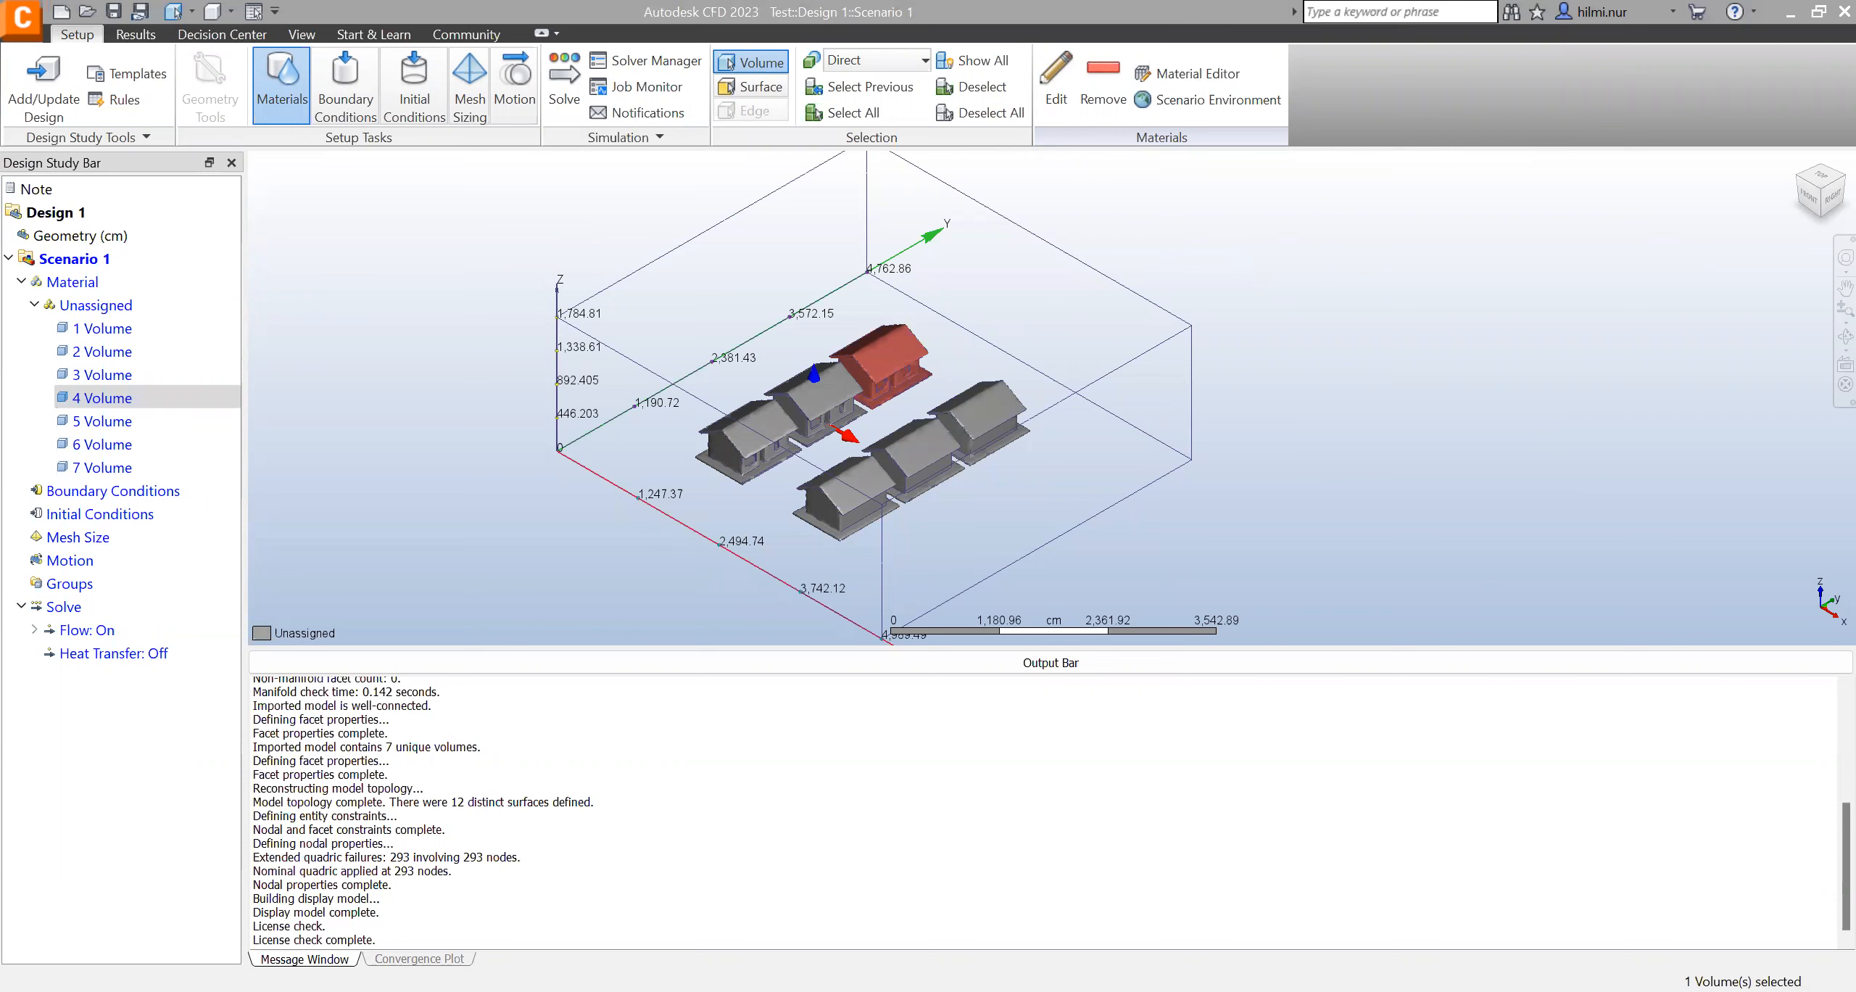
click(1175, 556)
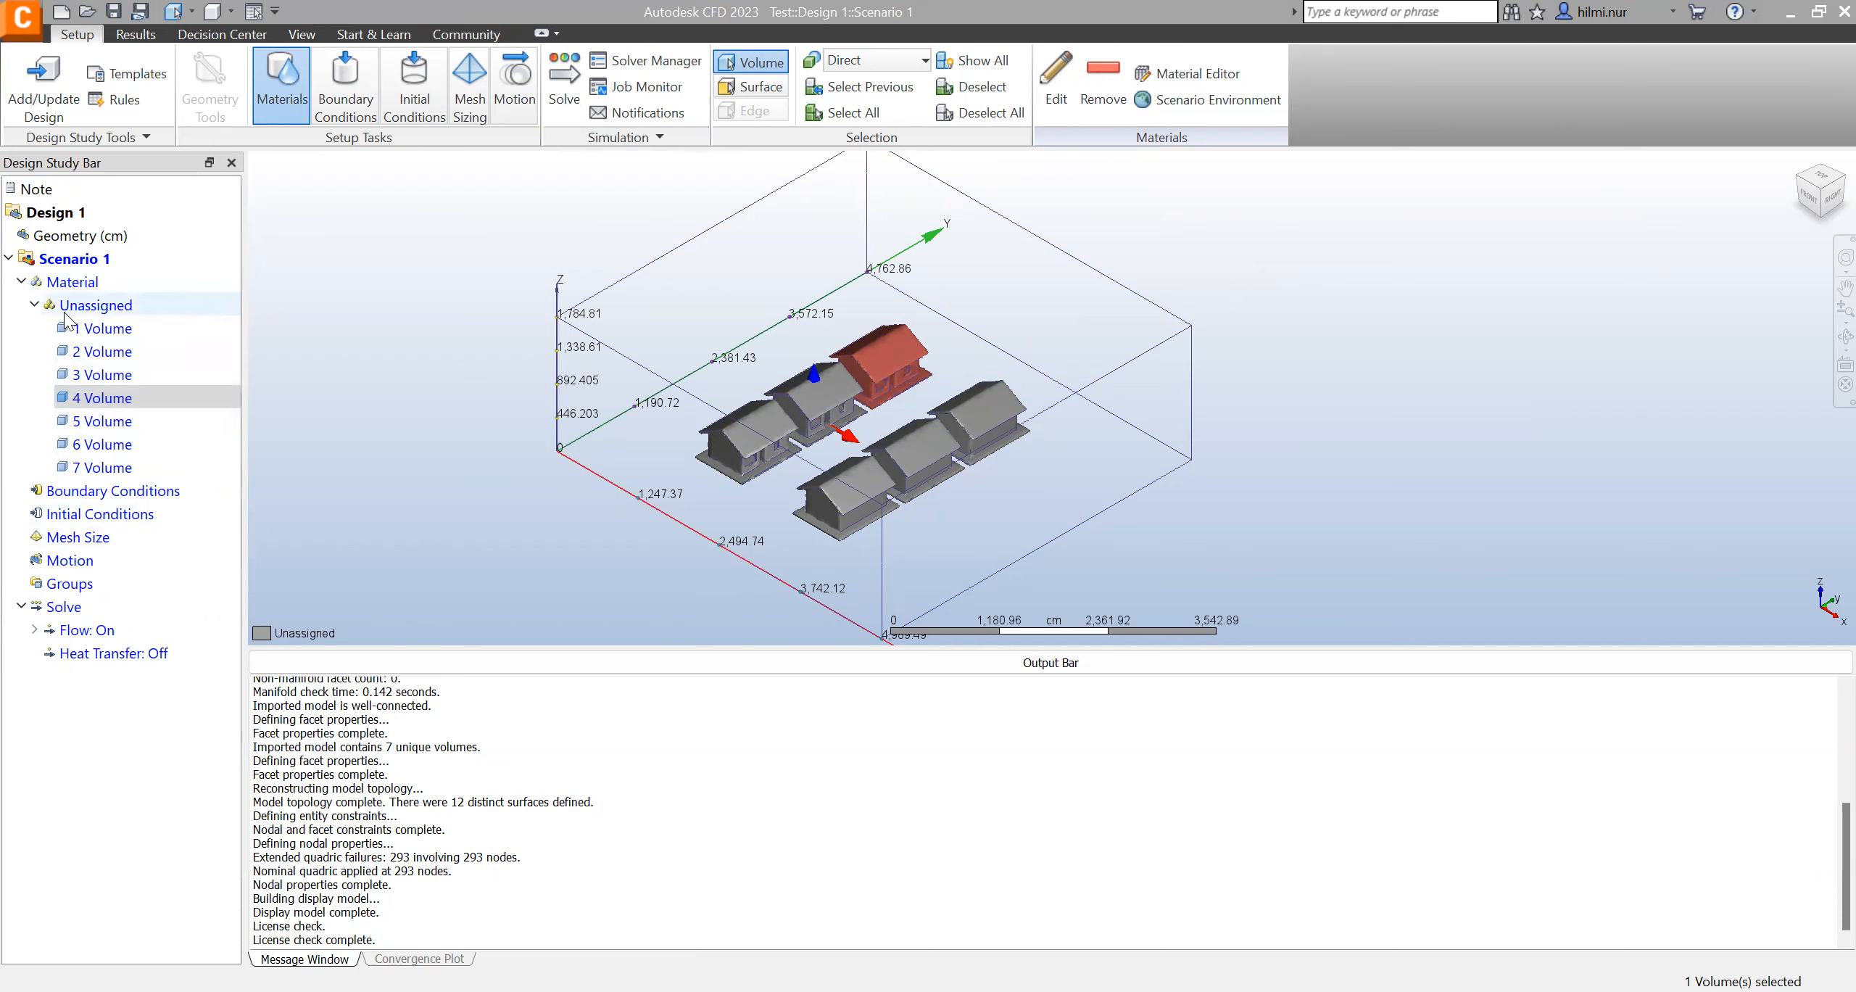
- Set the material type of the six house volumes, 1 through 6, to Solid in one edit
click(101, 329)
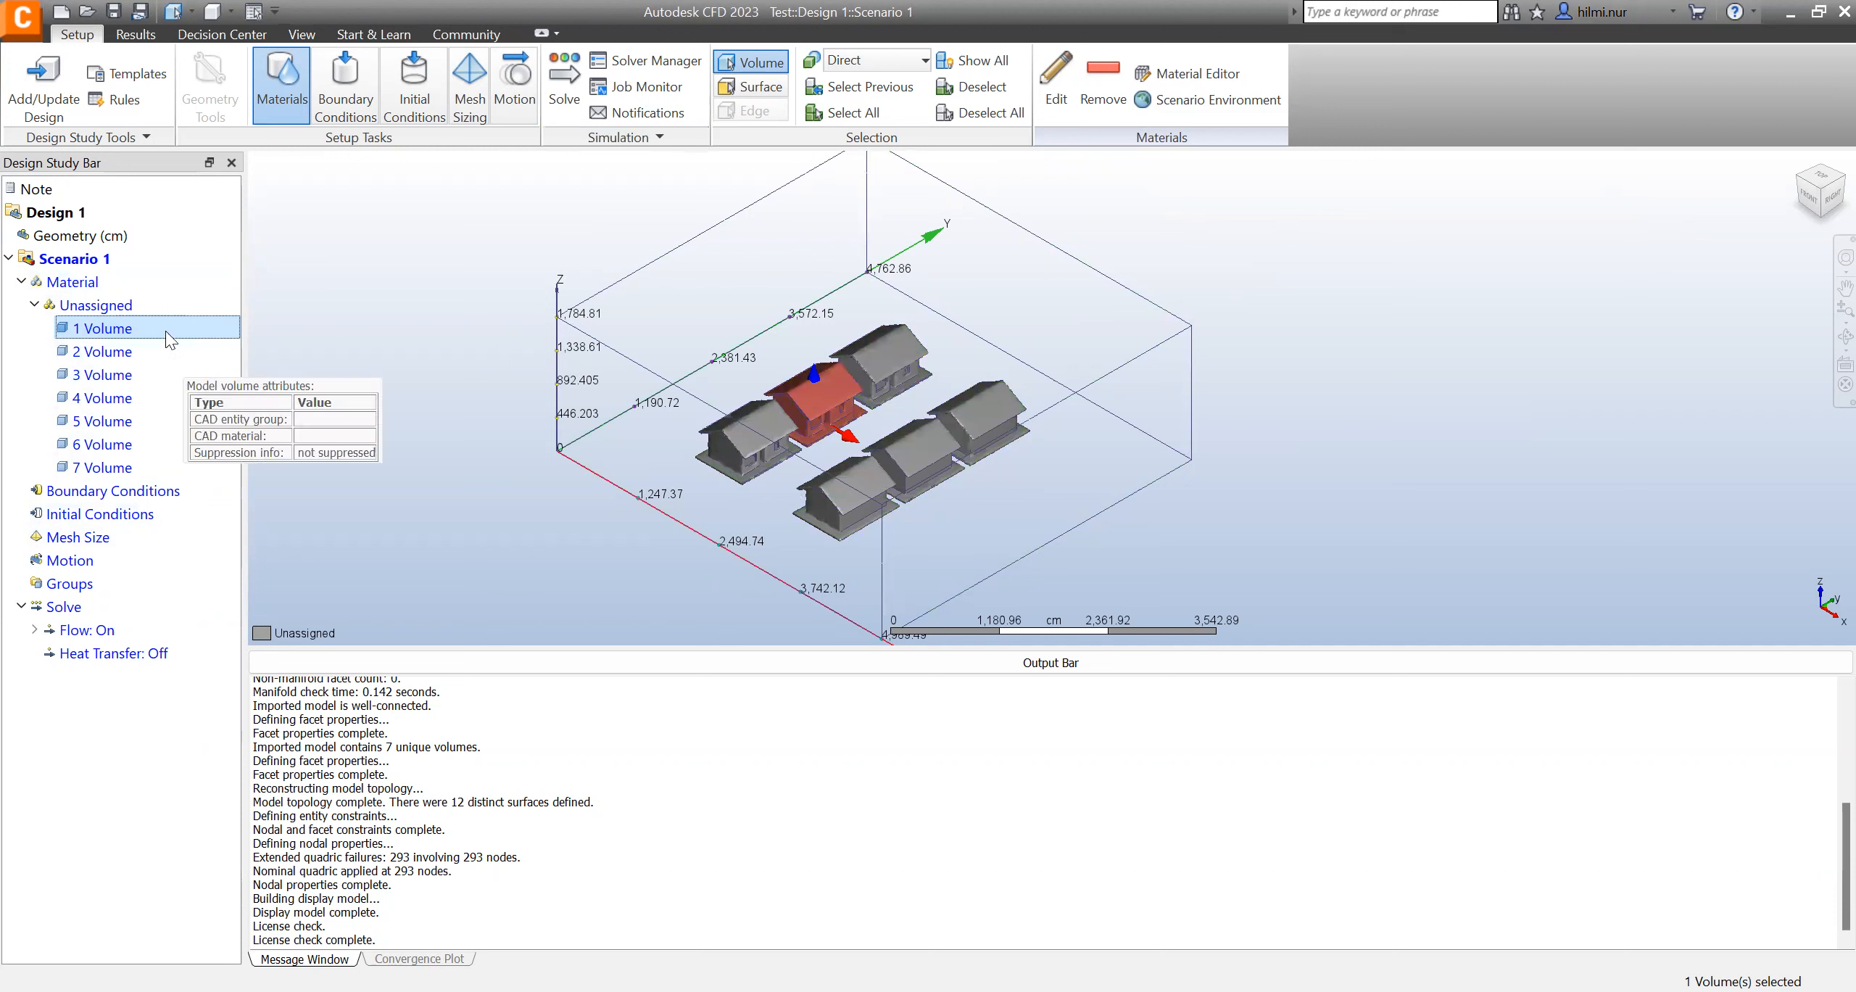
key(shift+Down)
key(shift+Down)
key(shift+Down)
key(shift+Down)
key(shift+Down)
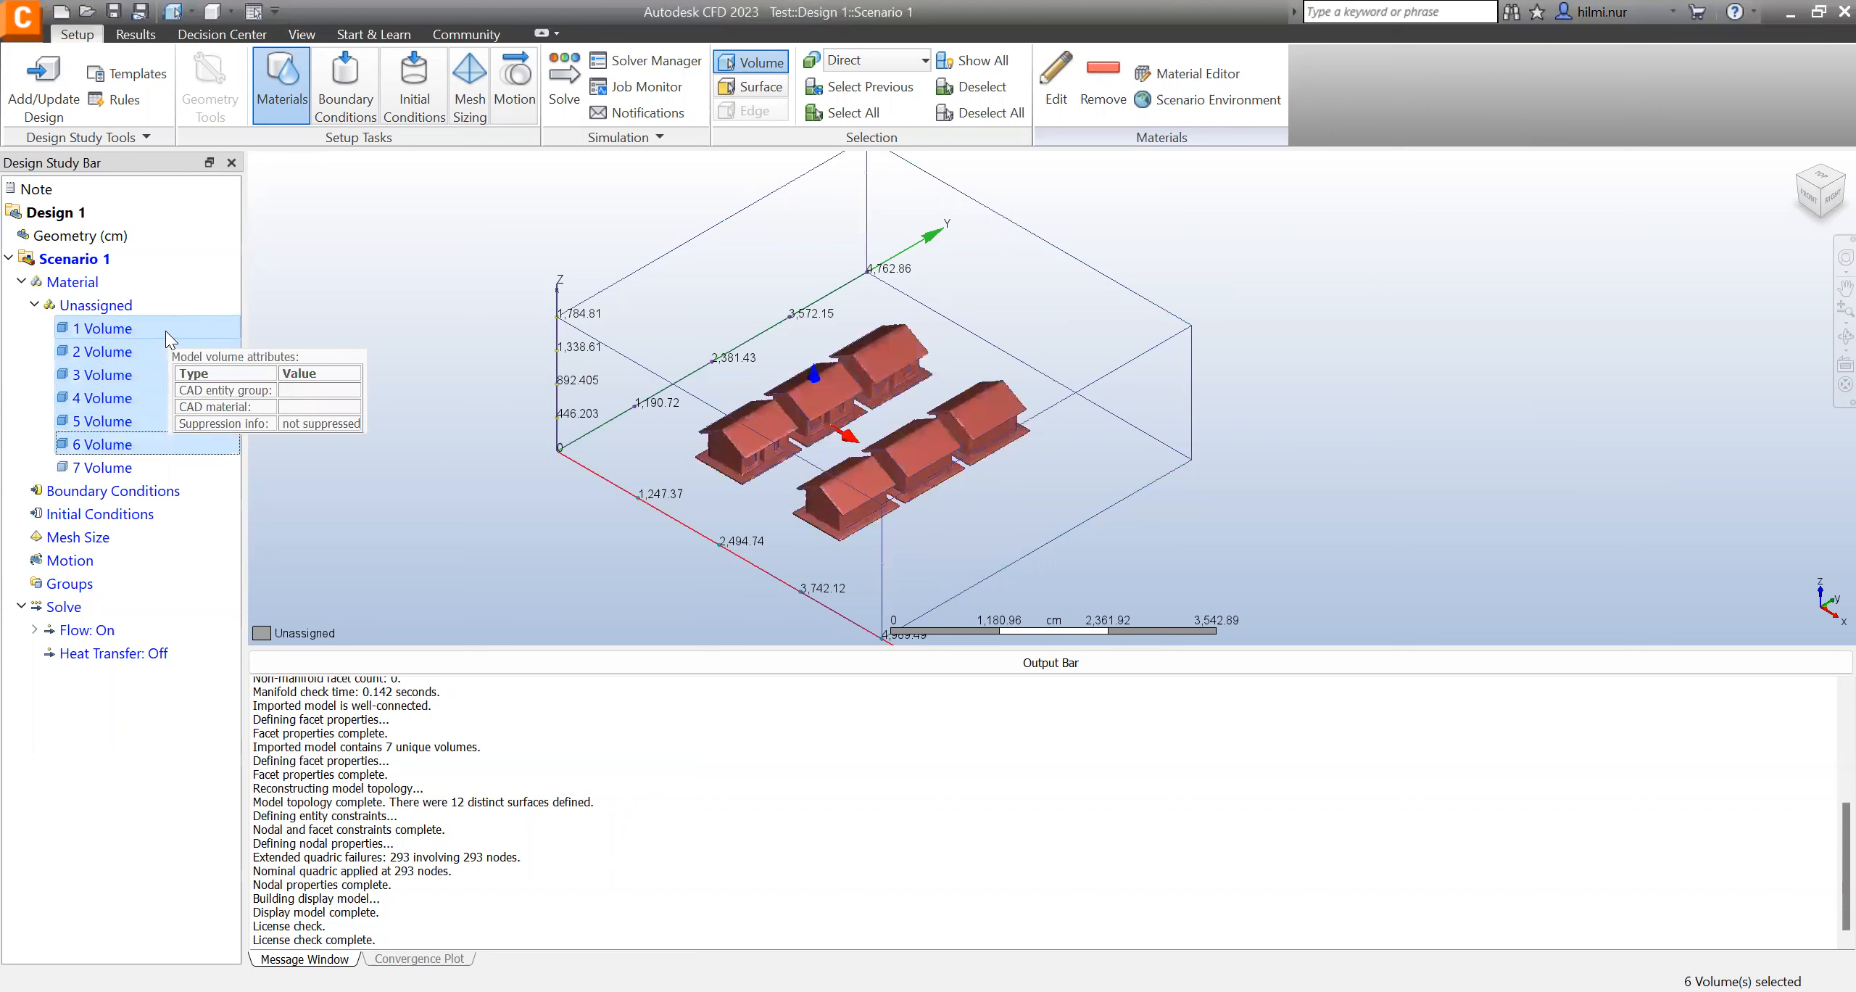
key(shift+Up)
key(shift+Up)
key(shift+Down)
right_click(141, 370)
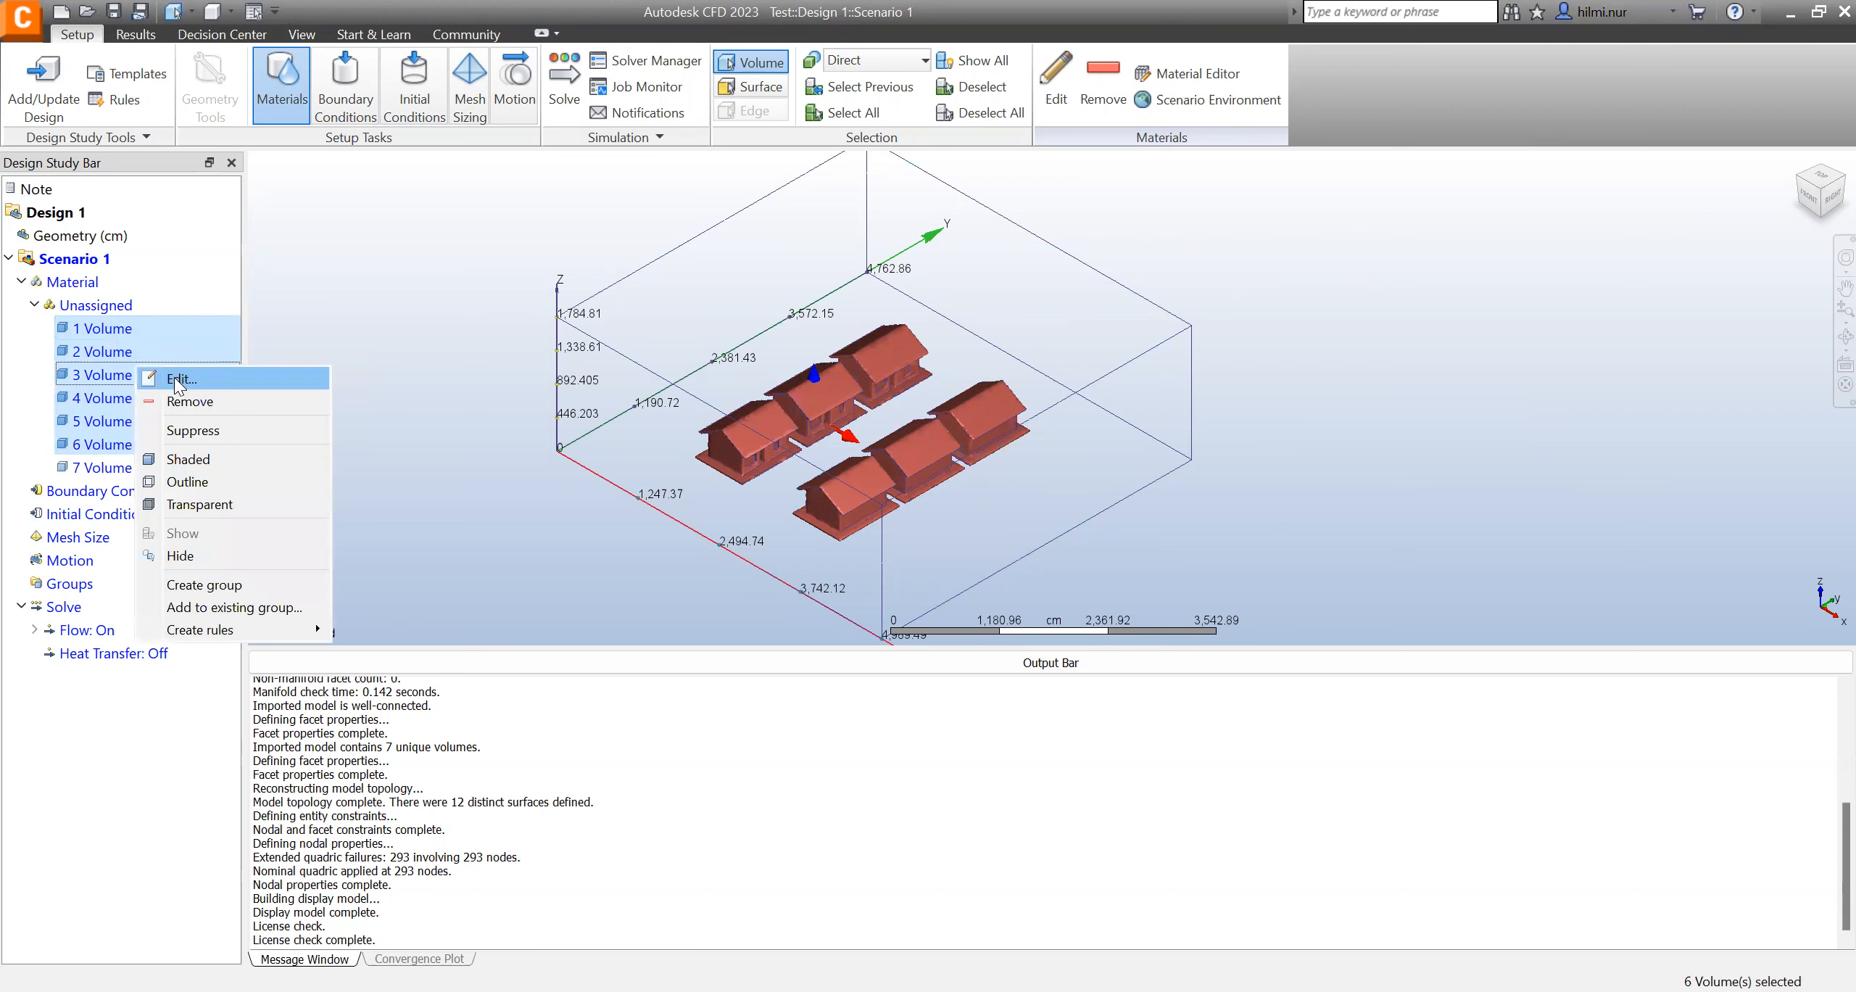
click(178, 379)
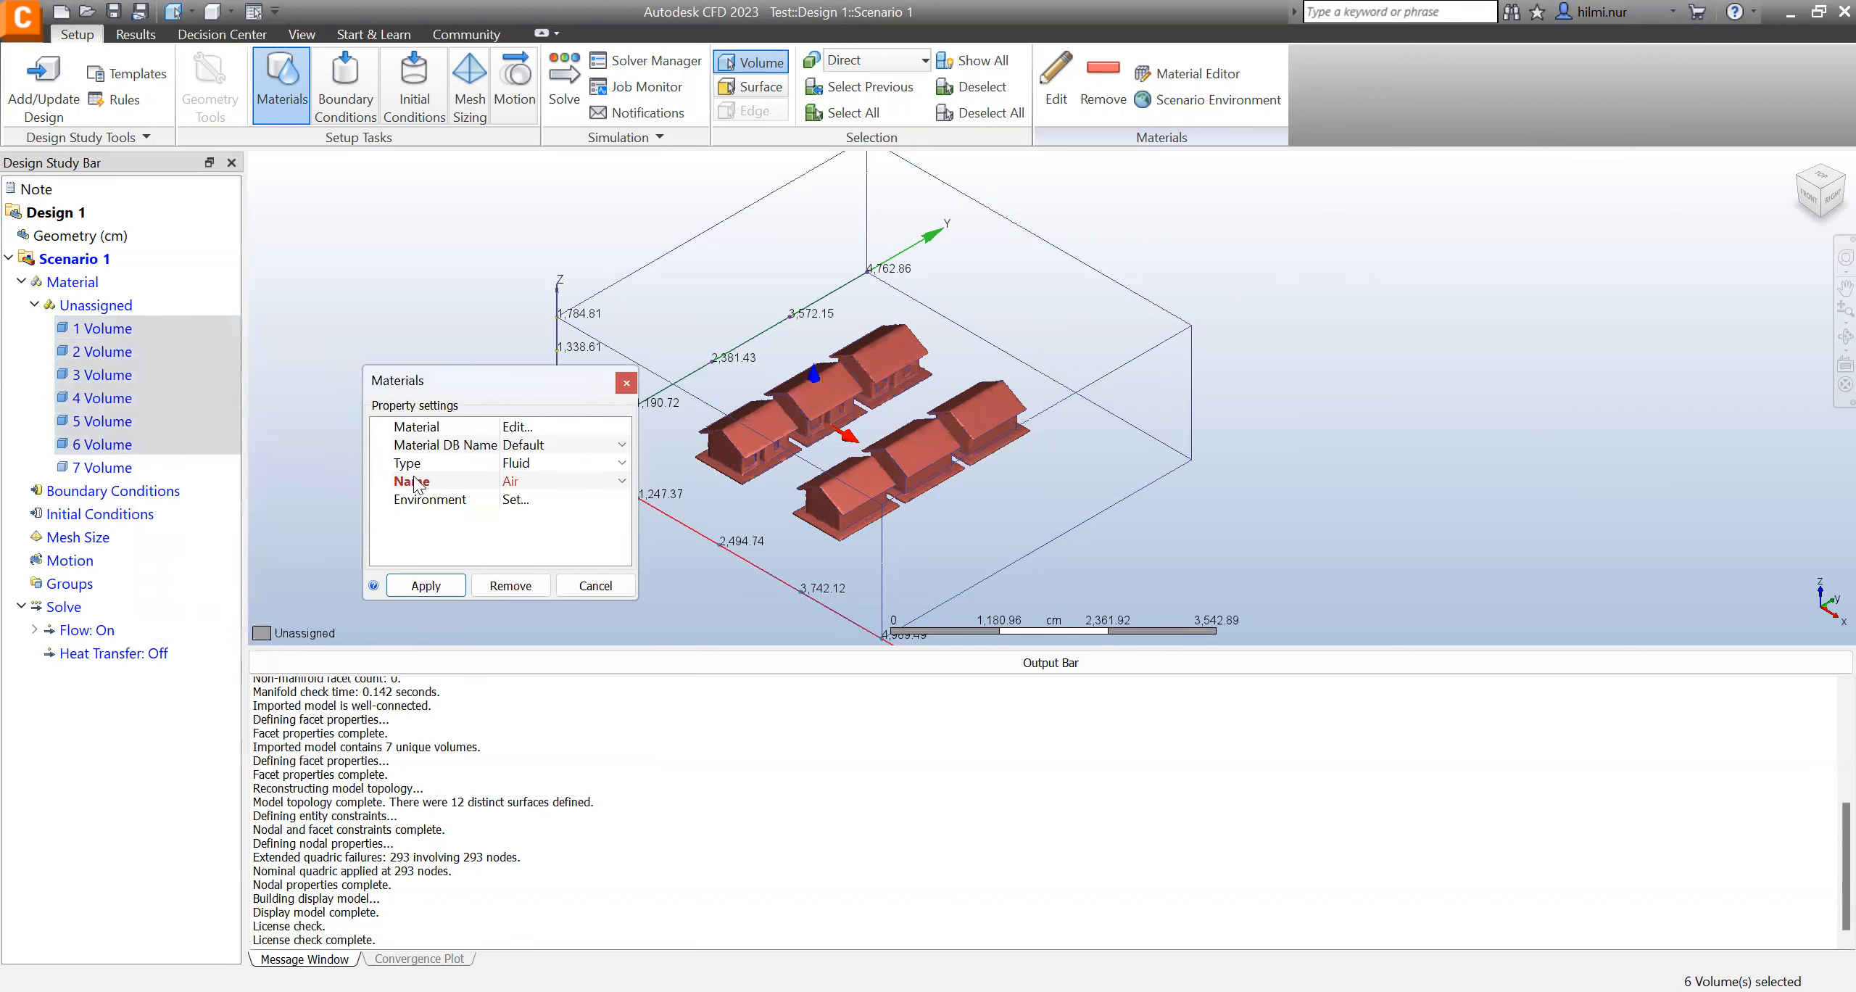
click(622, 464)
click(595, 500)
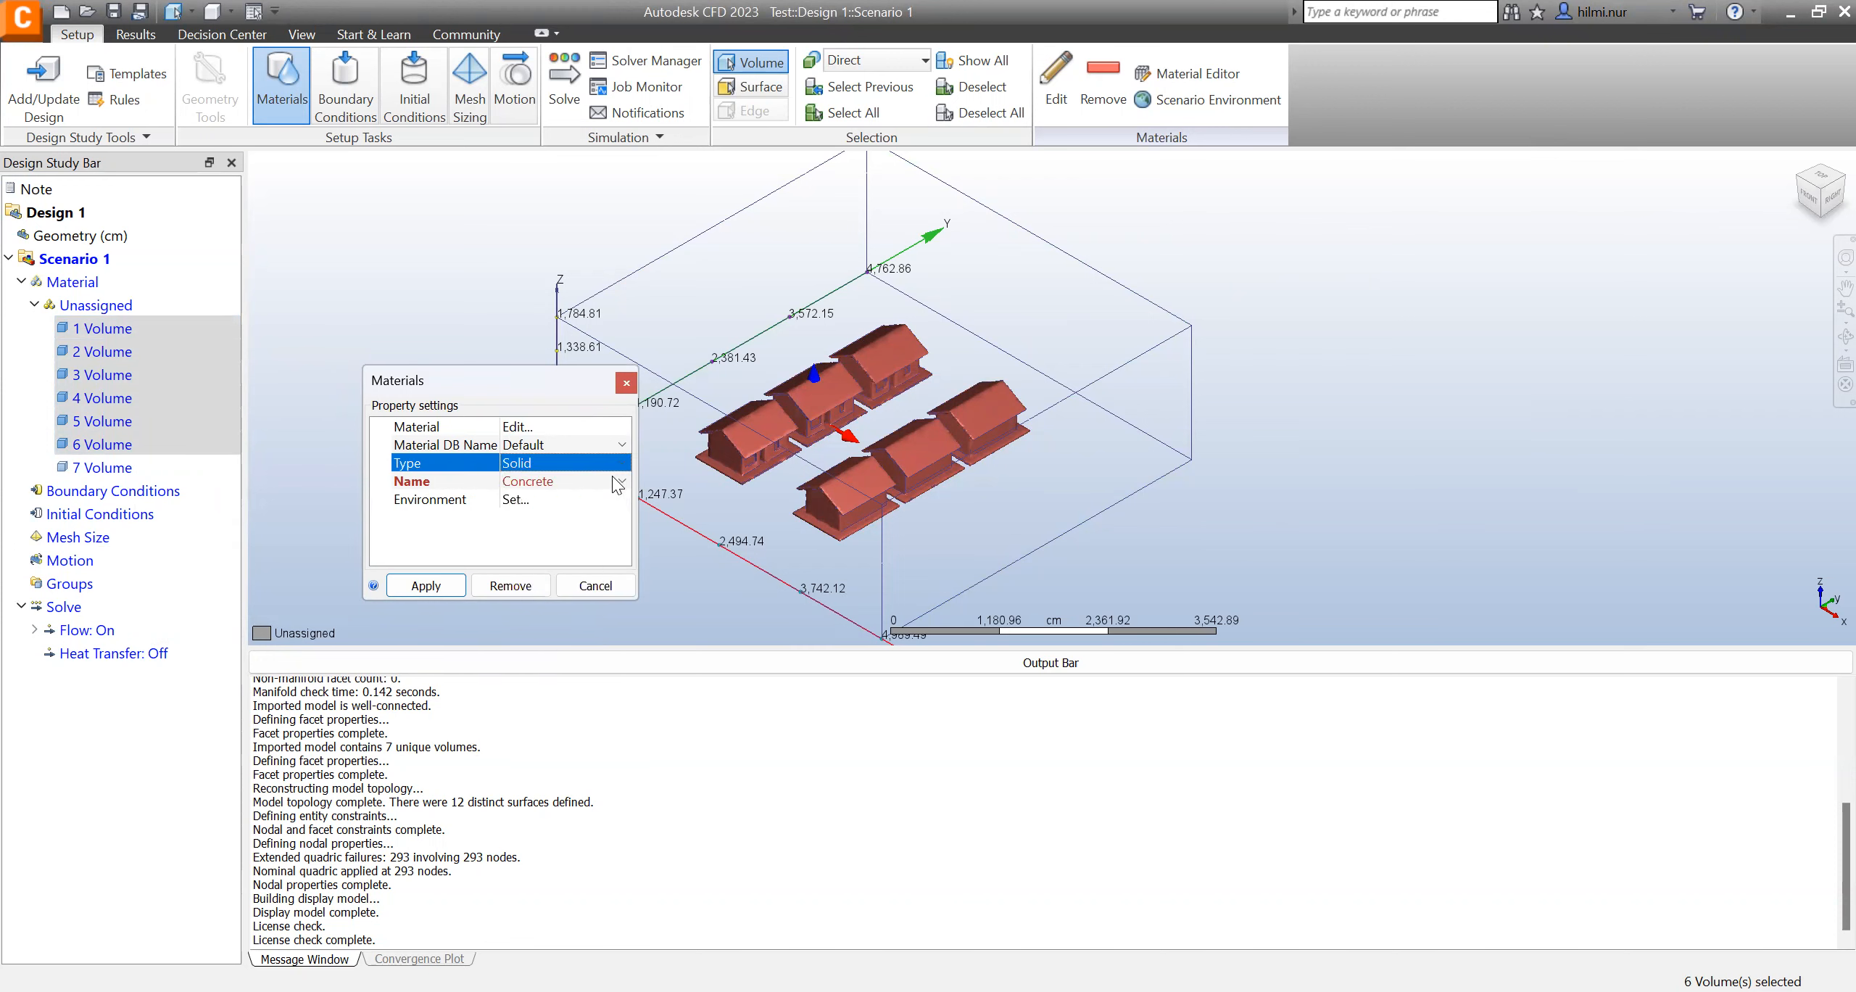
- Choose Concrete as the material for the six house volumes and apply it
click(620, 482)
scroll(606, 578, down, 10)
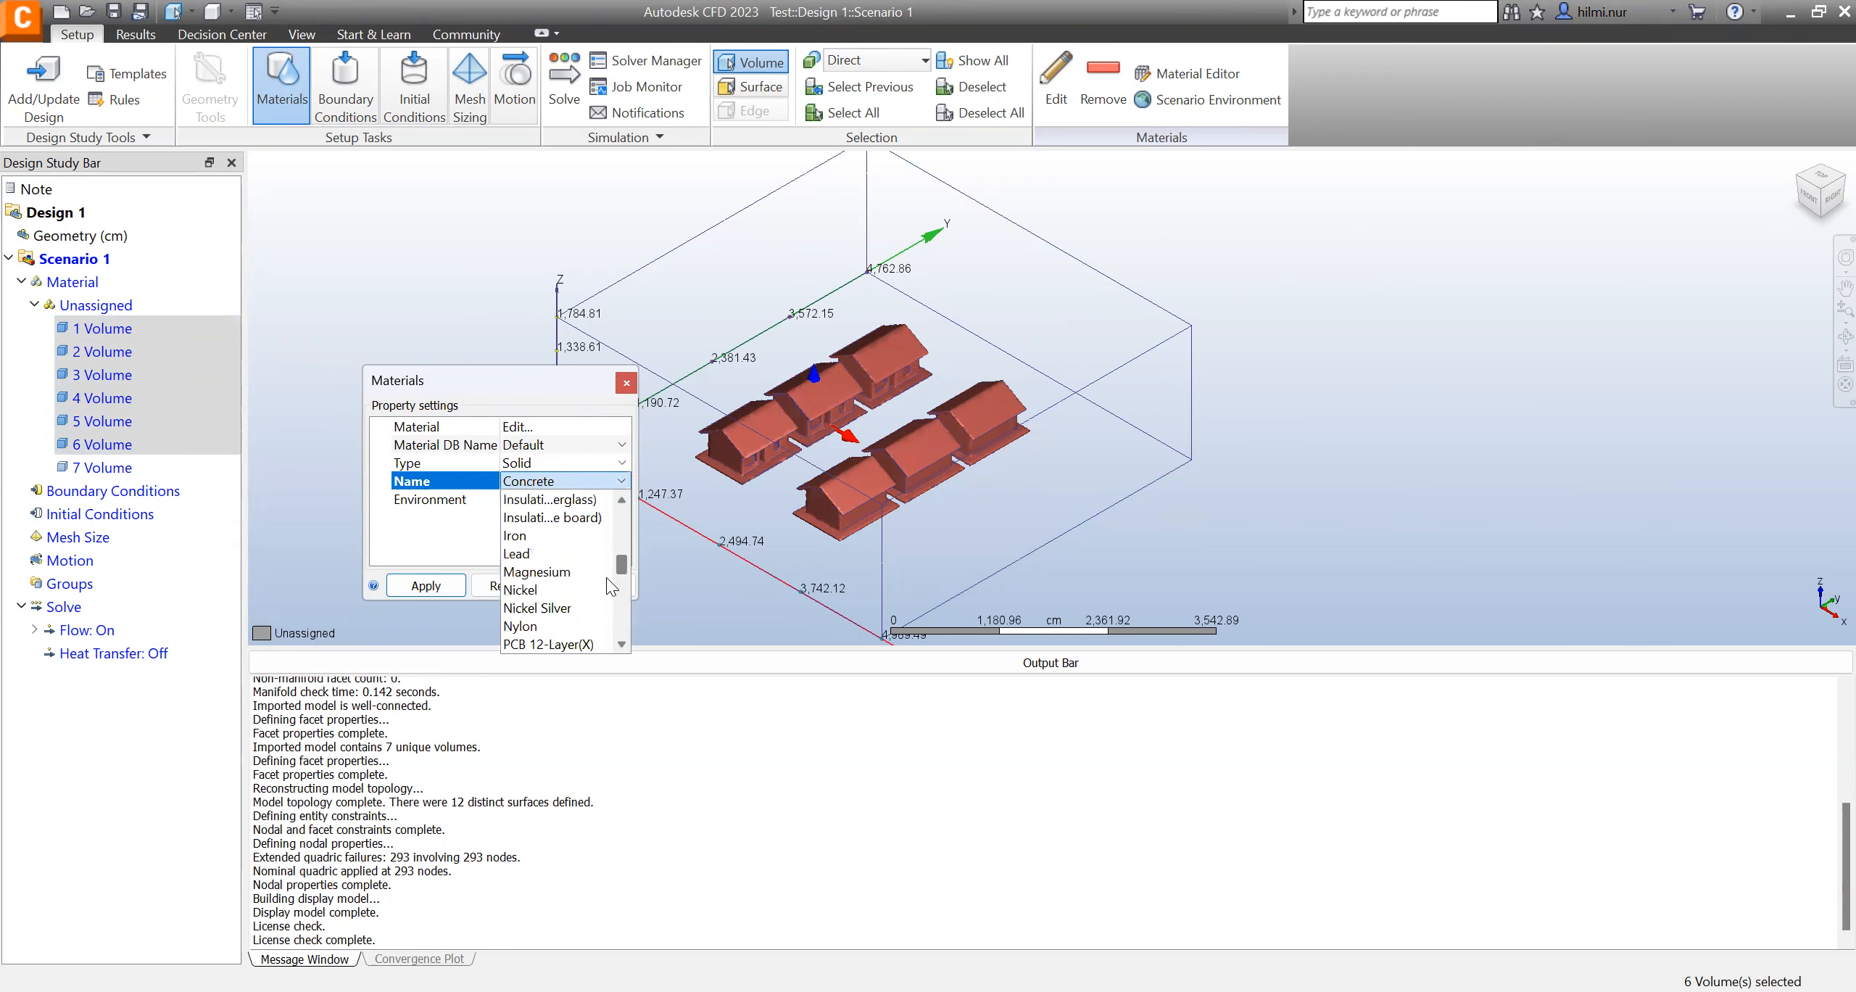
scroll(605, 573, up, 10)
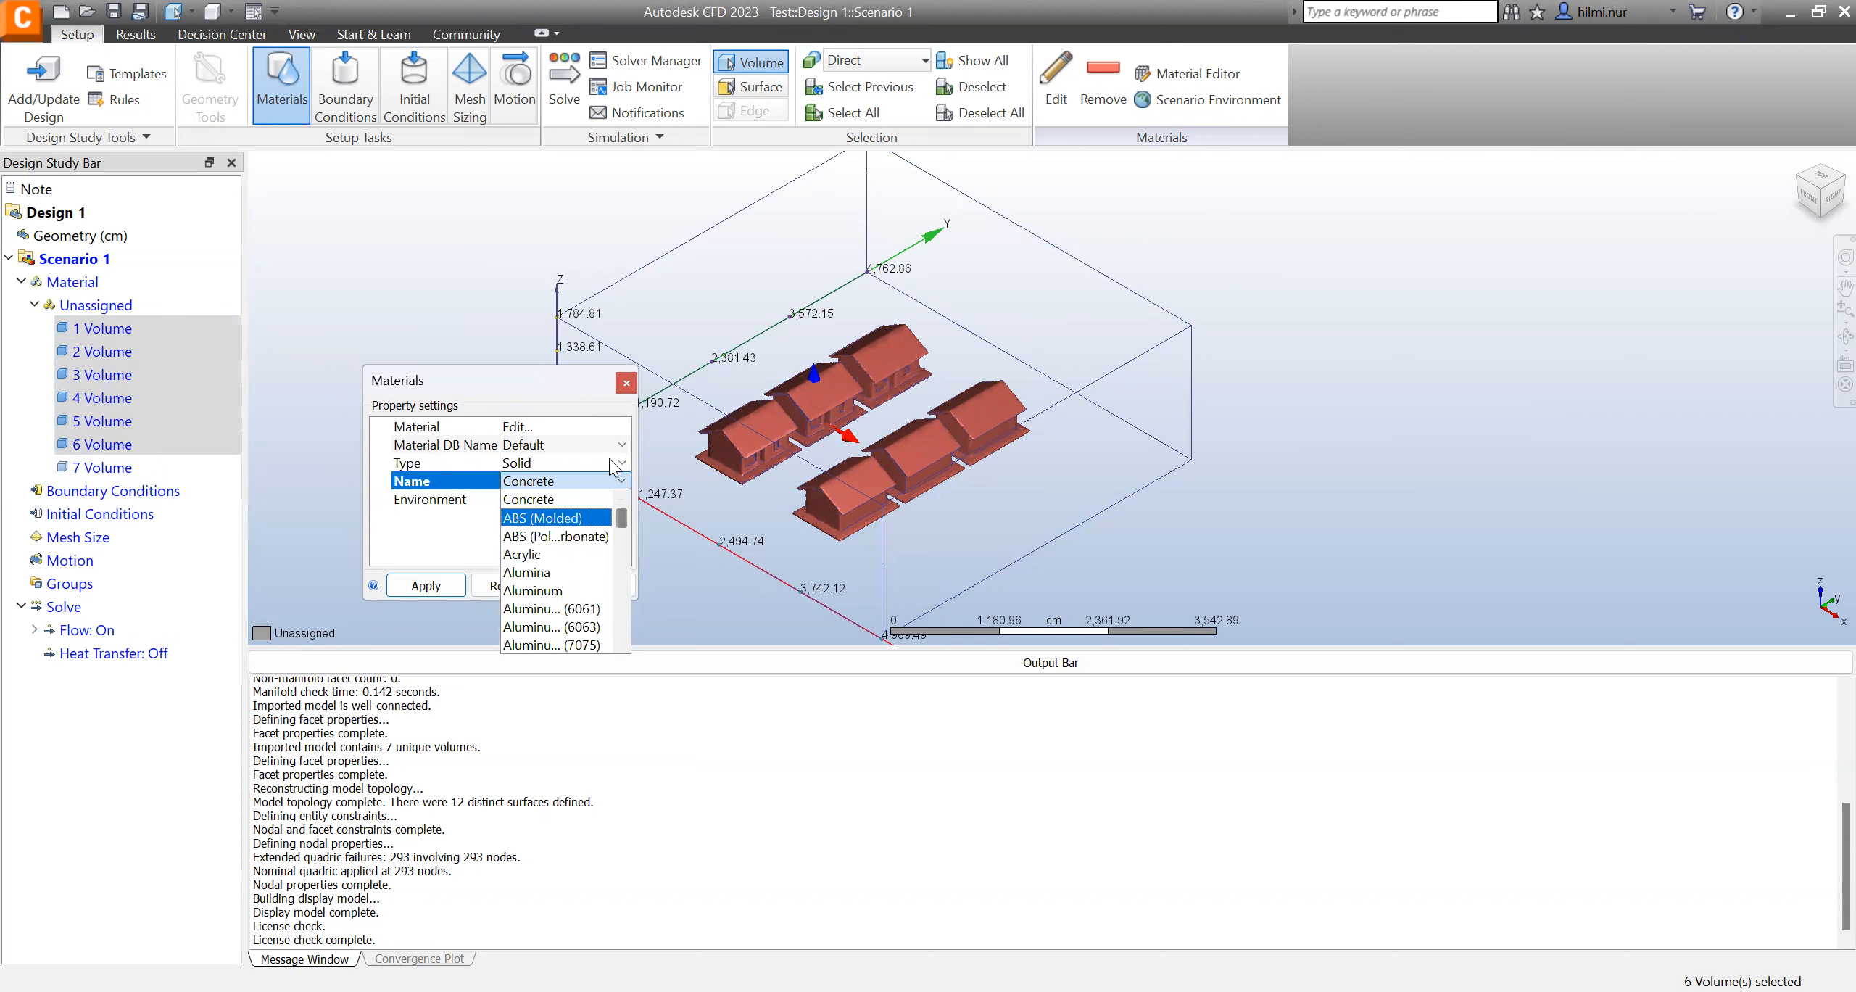
click(580, 501)
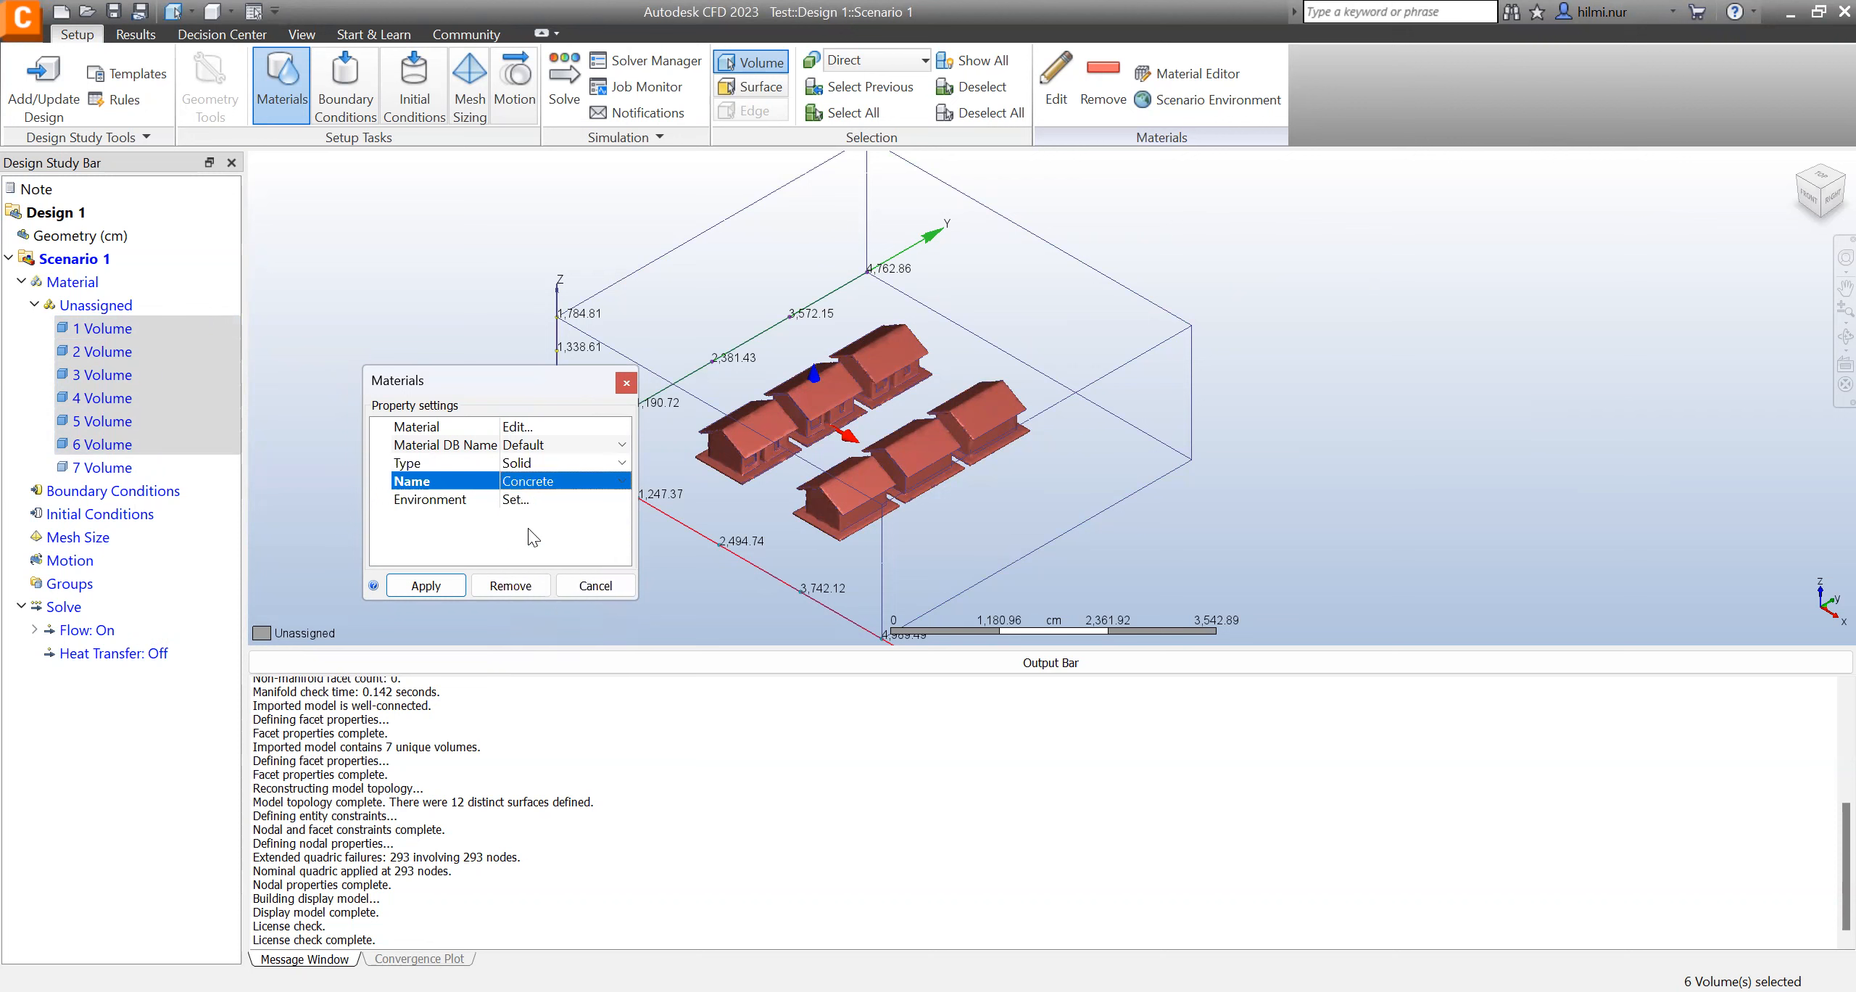
click(573, 429)
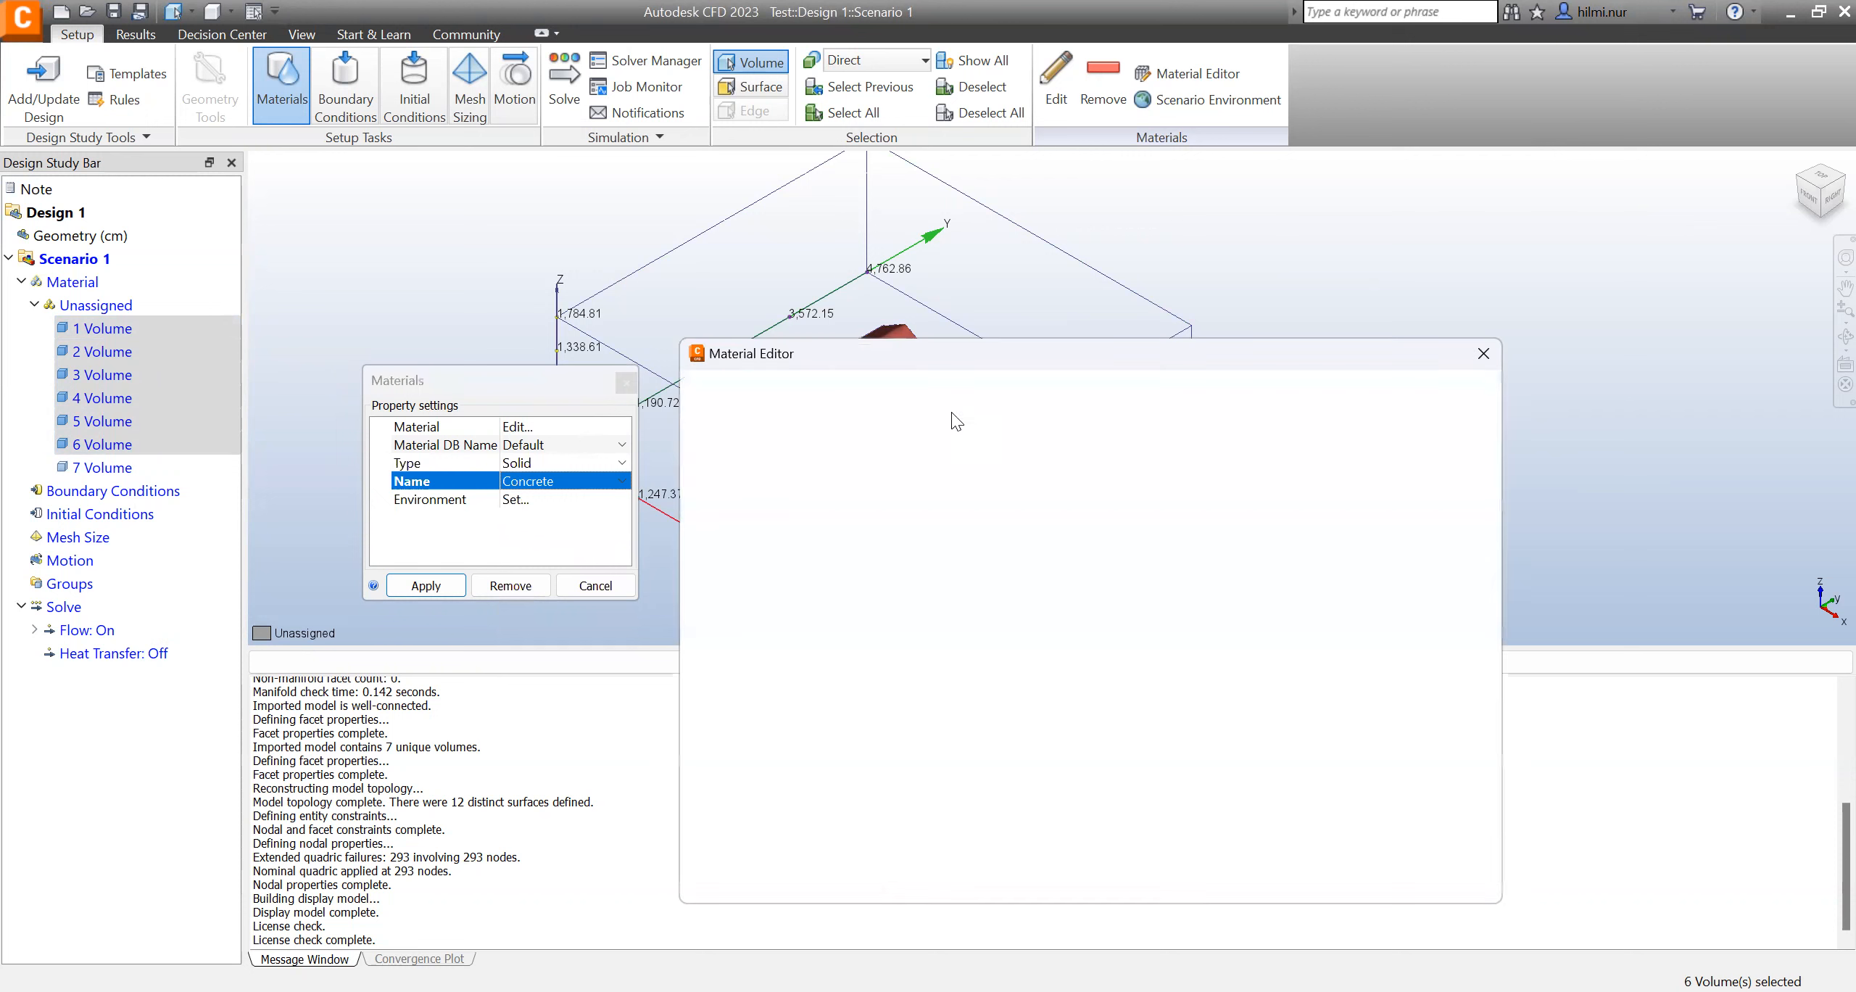
click(1494, 351)
click(427, 585)
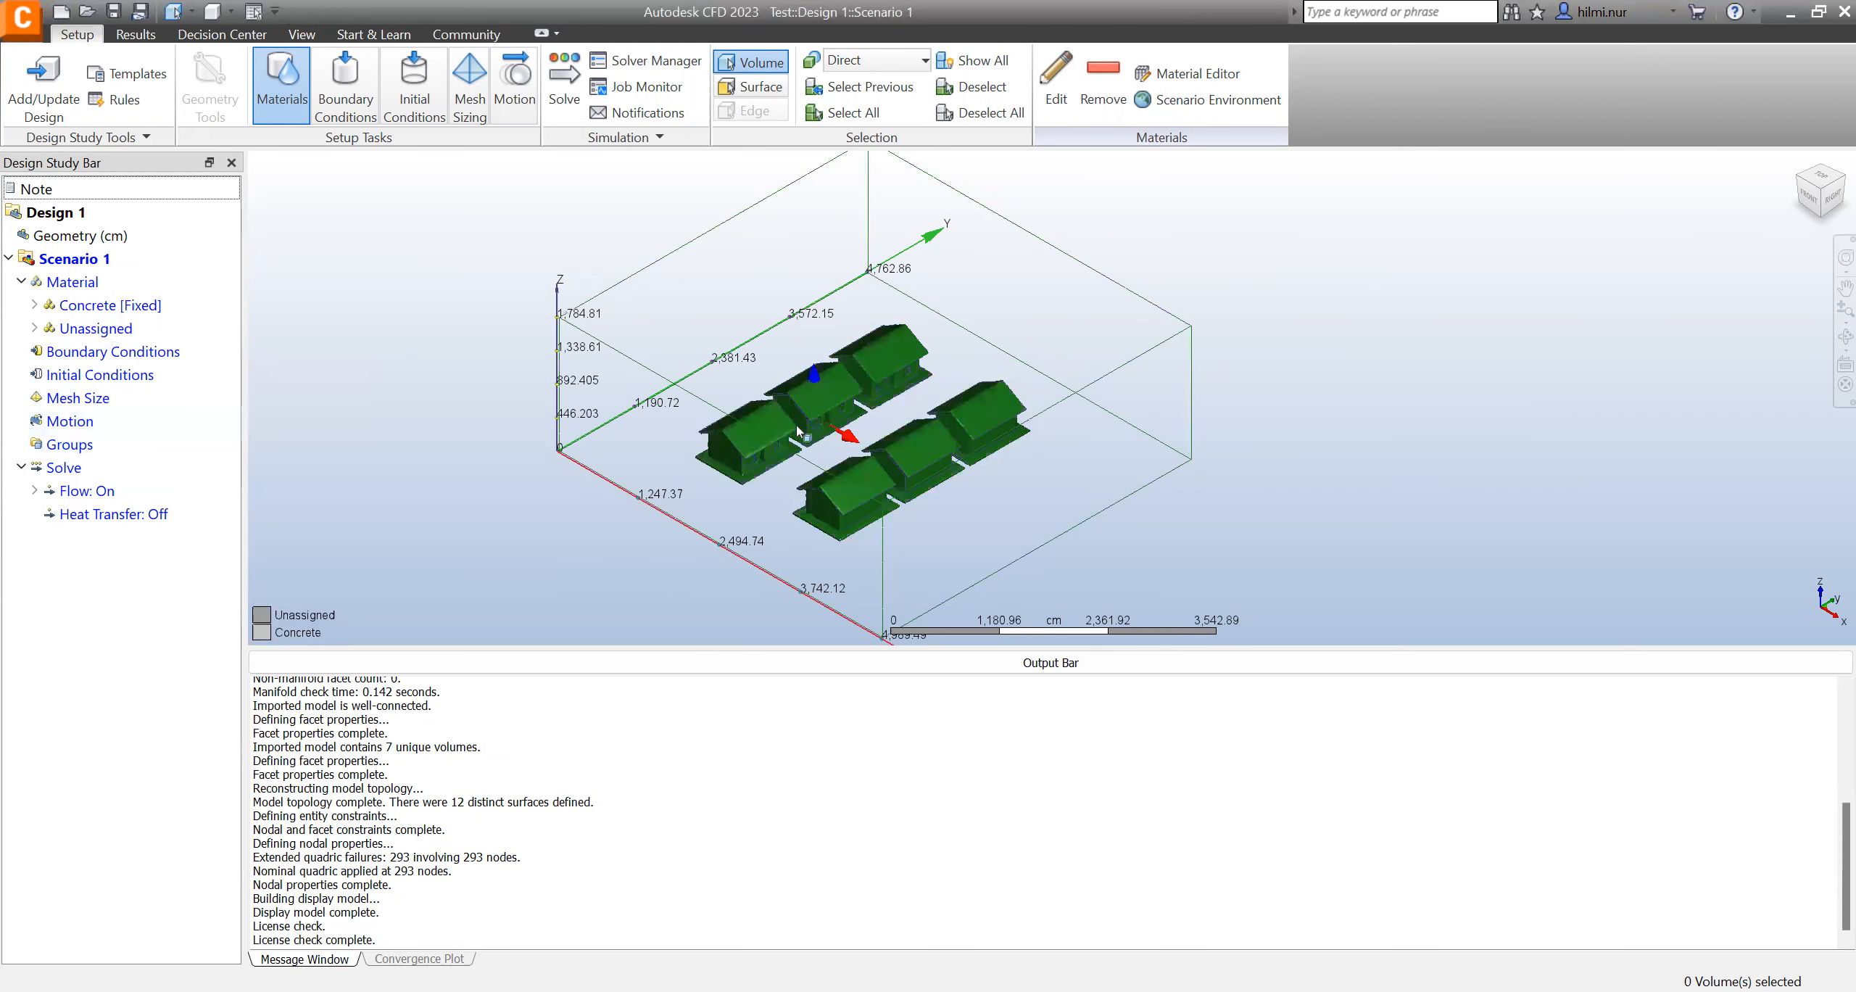
- Check the volumes grouped under Concrete, and edit the material of unassigned volume 7 with the type Fluid
click(34, 305)
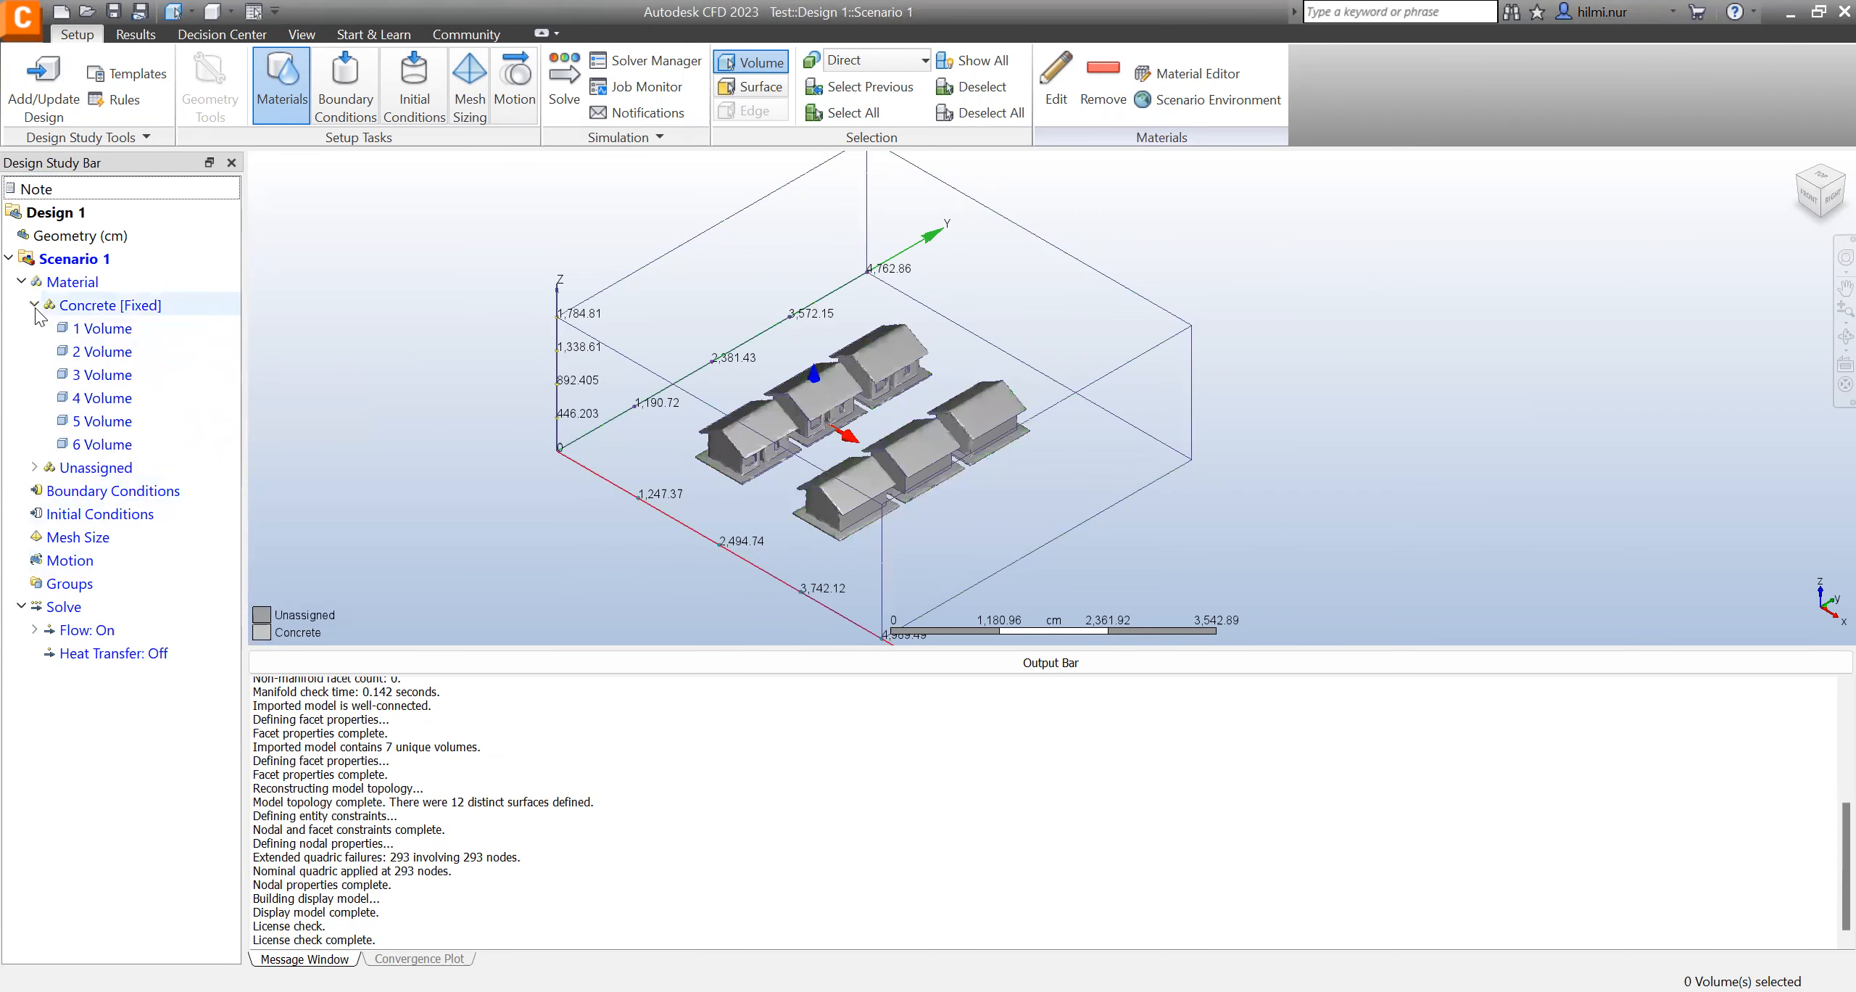
click(34, 306)
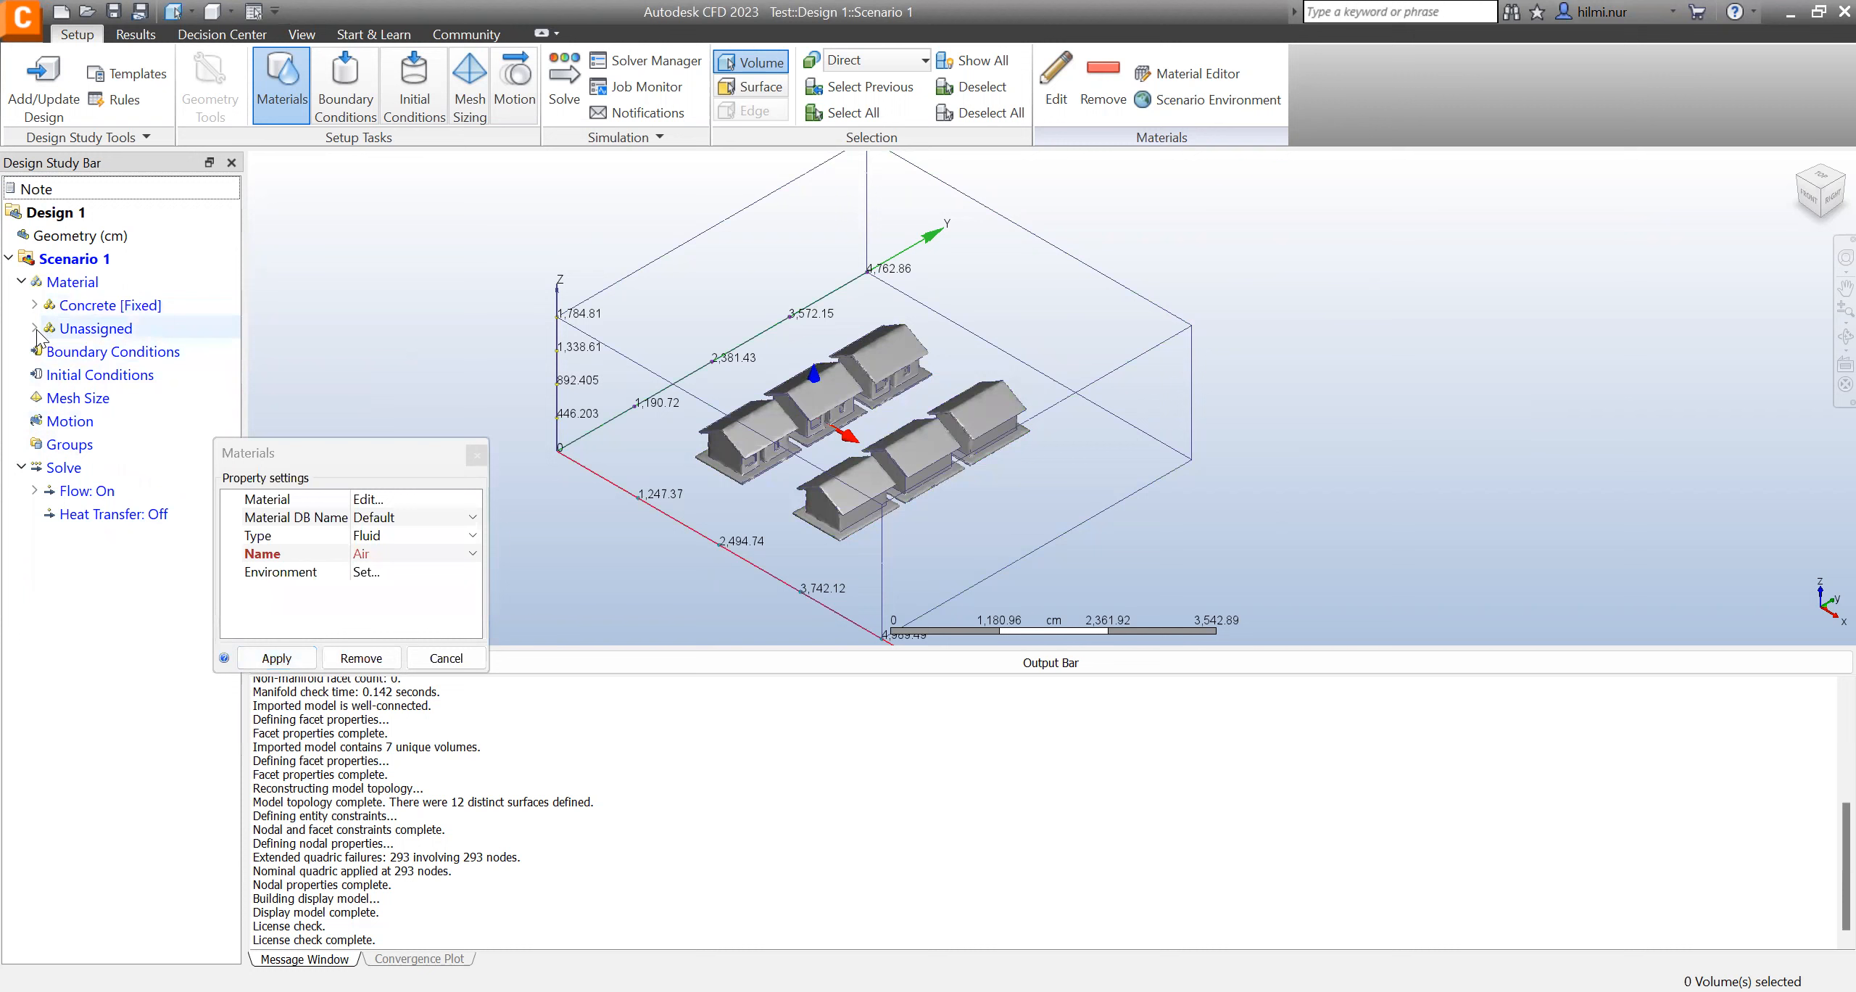
click(34, 329)
click(233, 349)
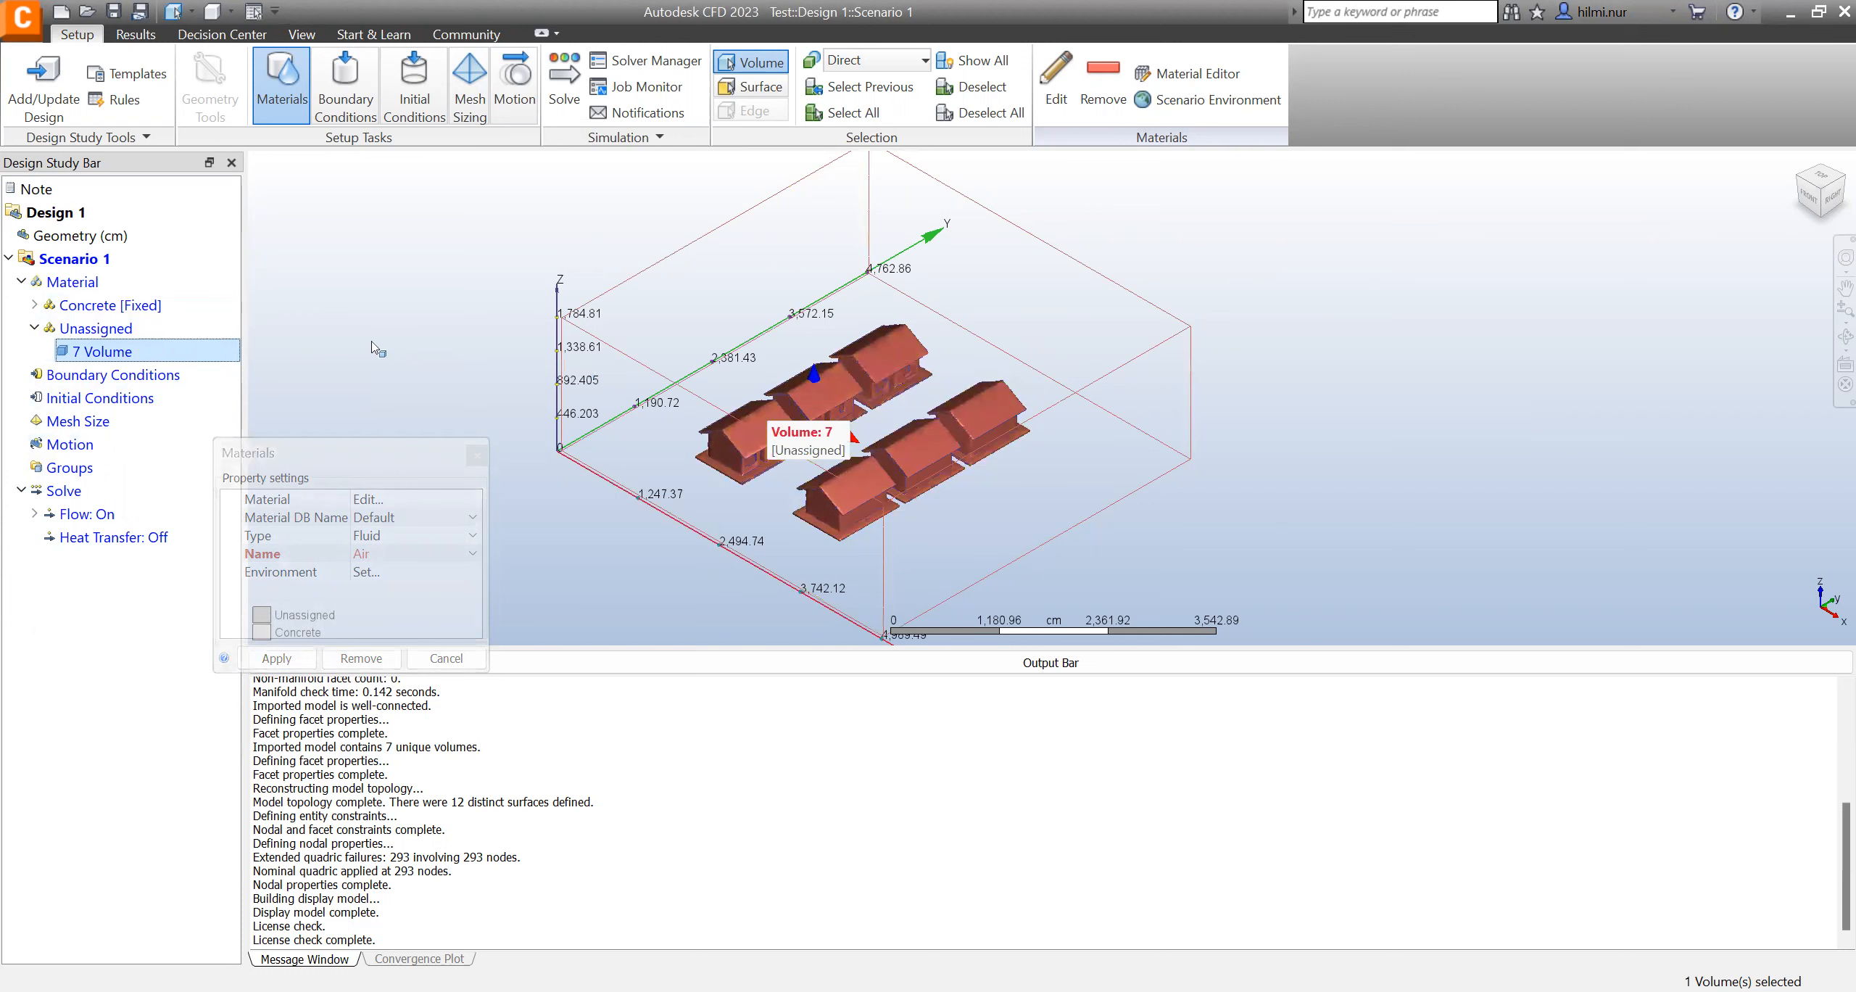
mouse_move(190, 353)
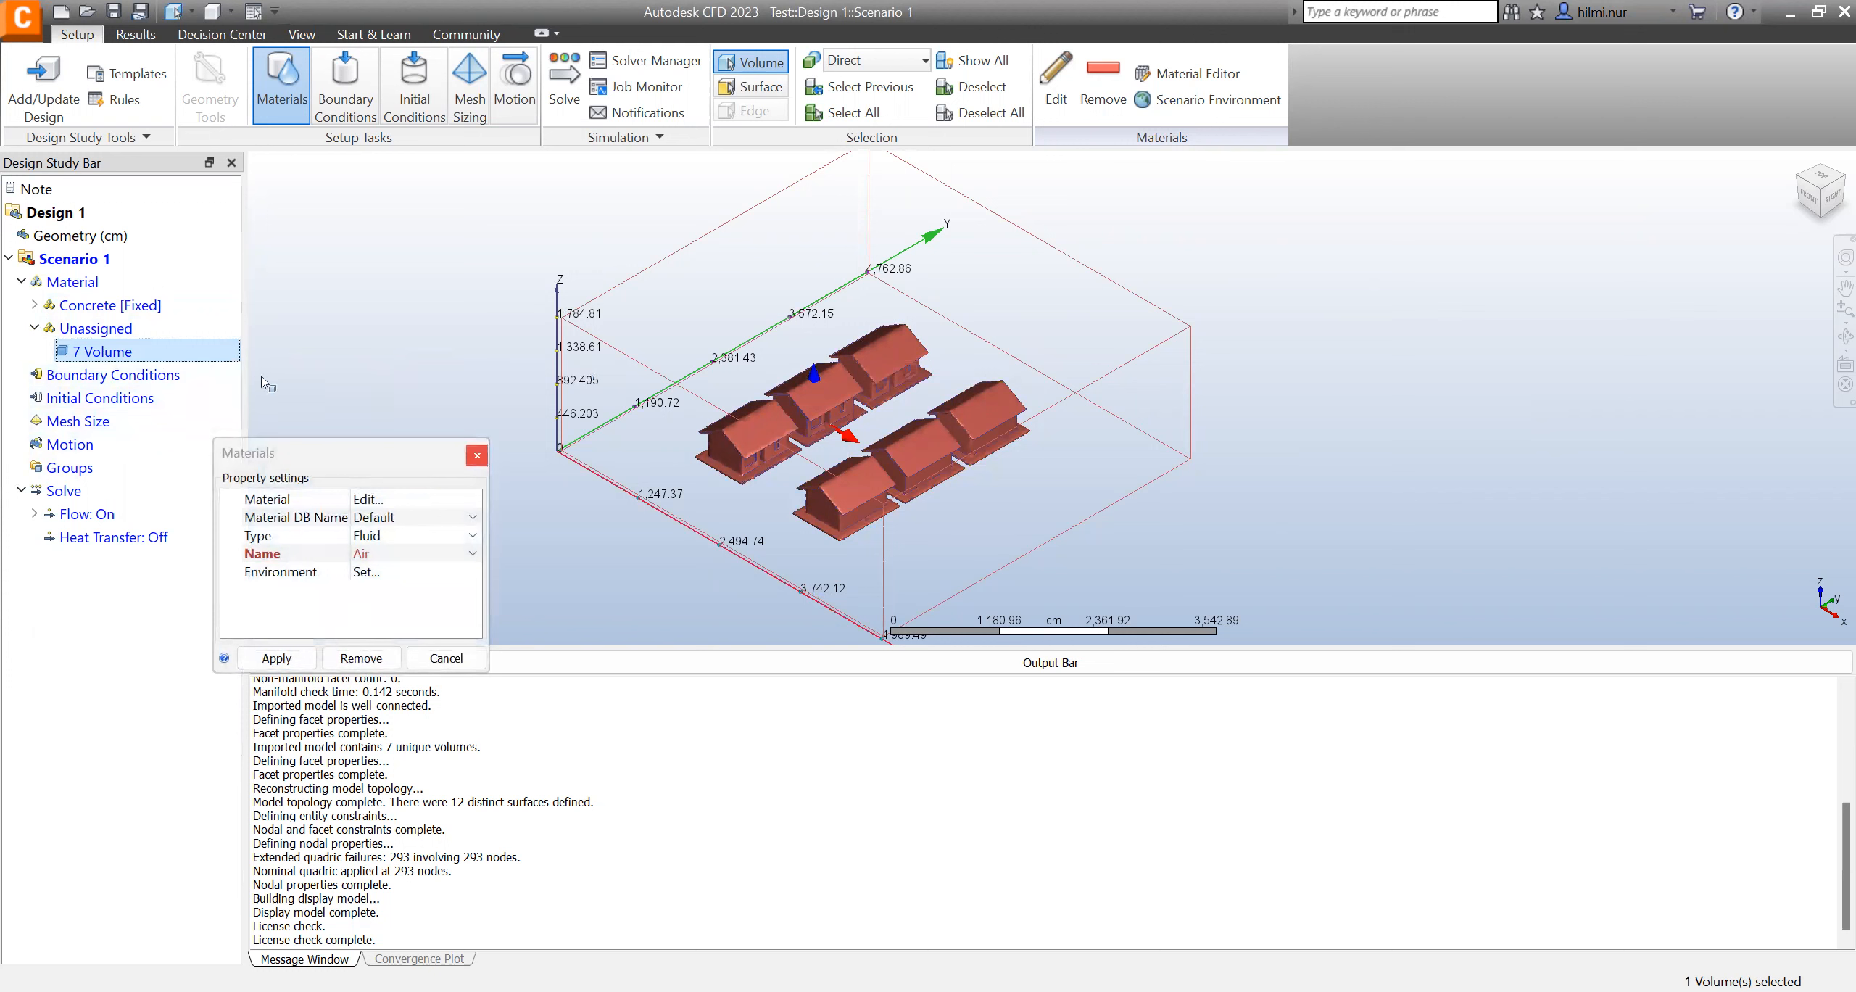
right_click(225, 359)
click(238, 373)
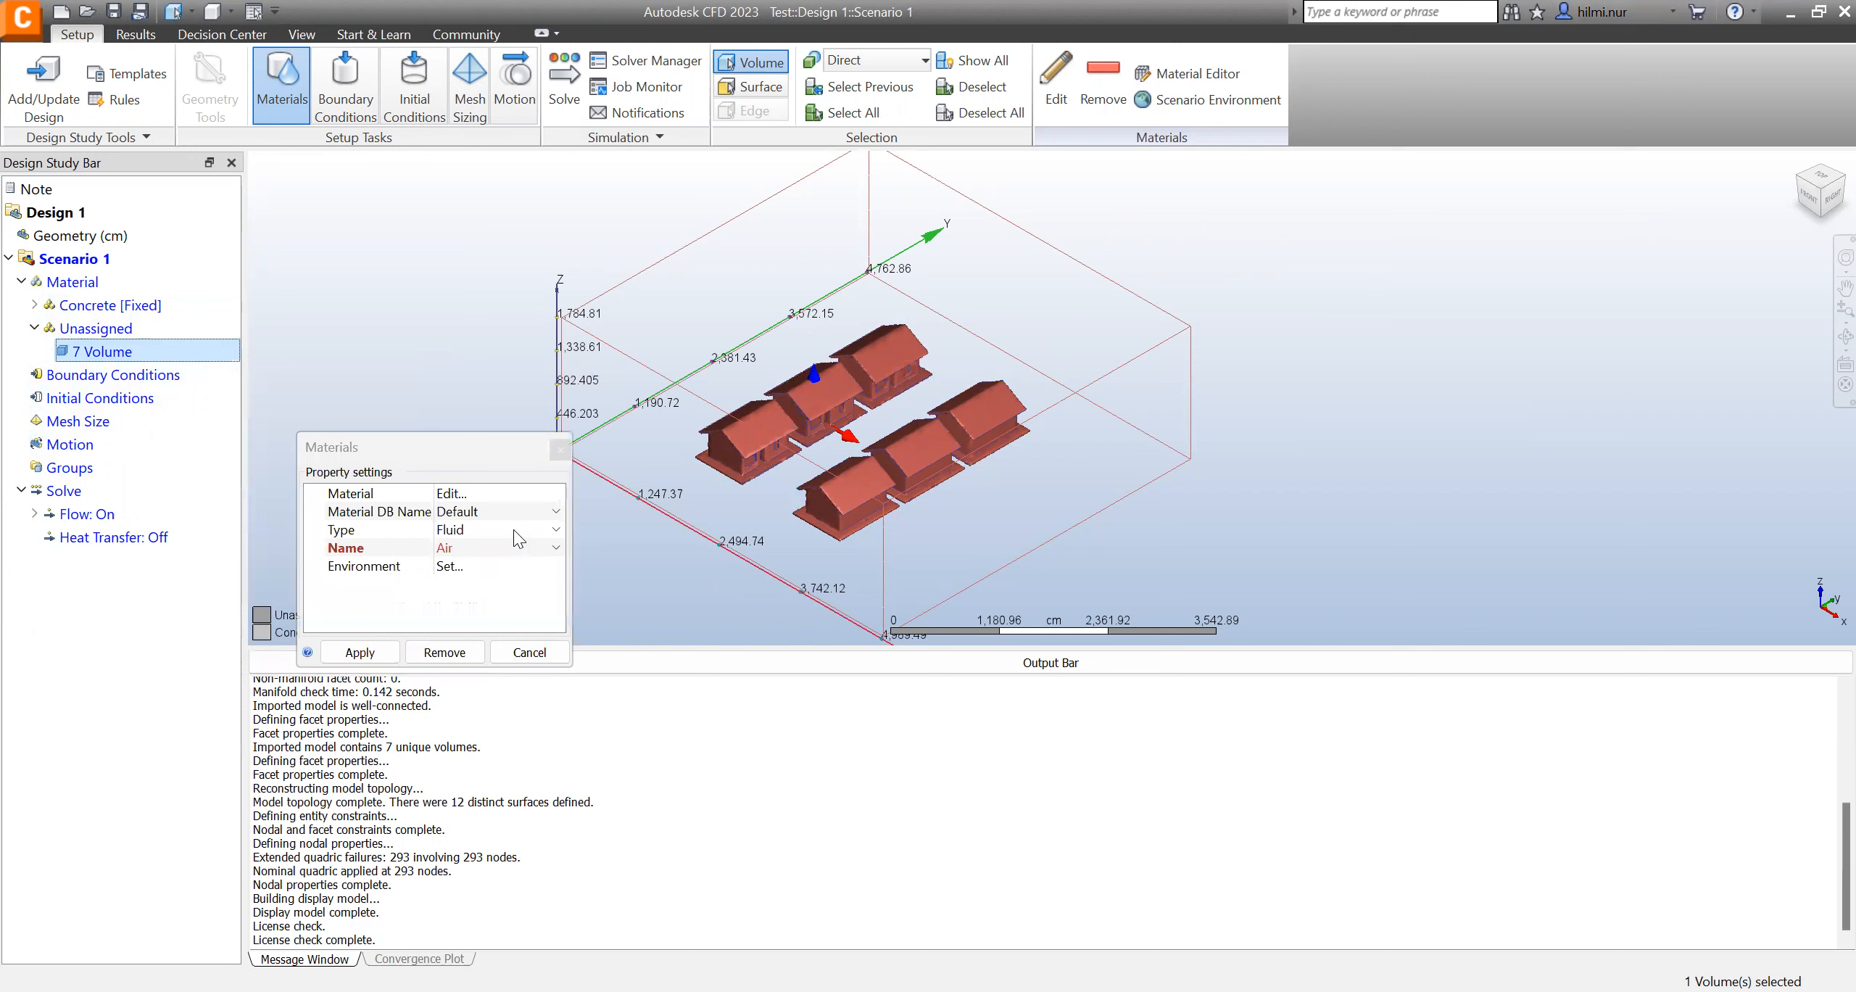
click(514, 529)
click(510, 541)
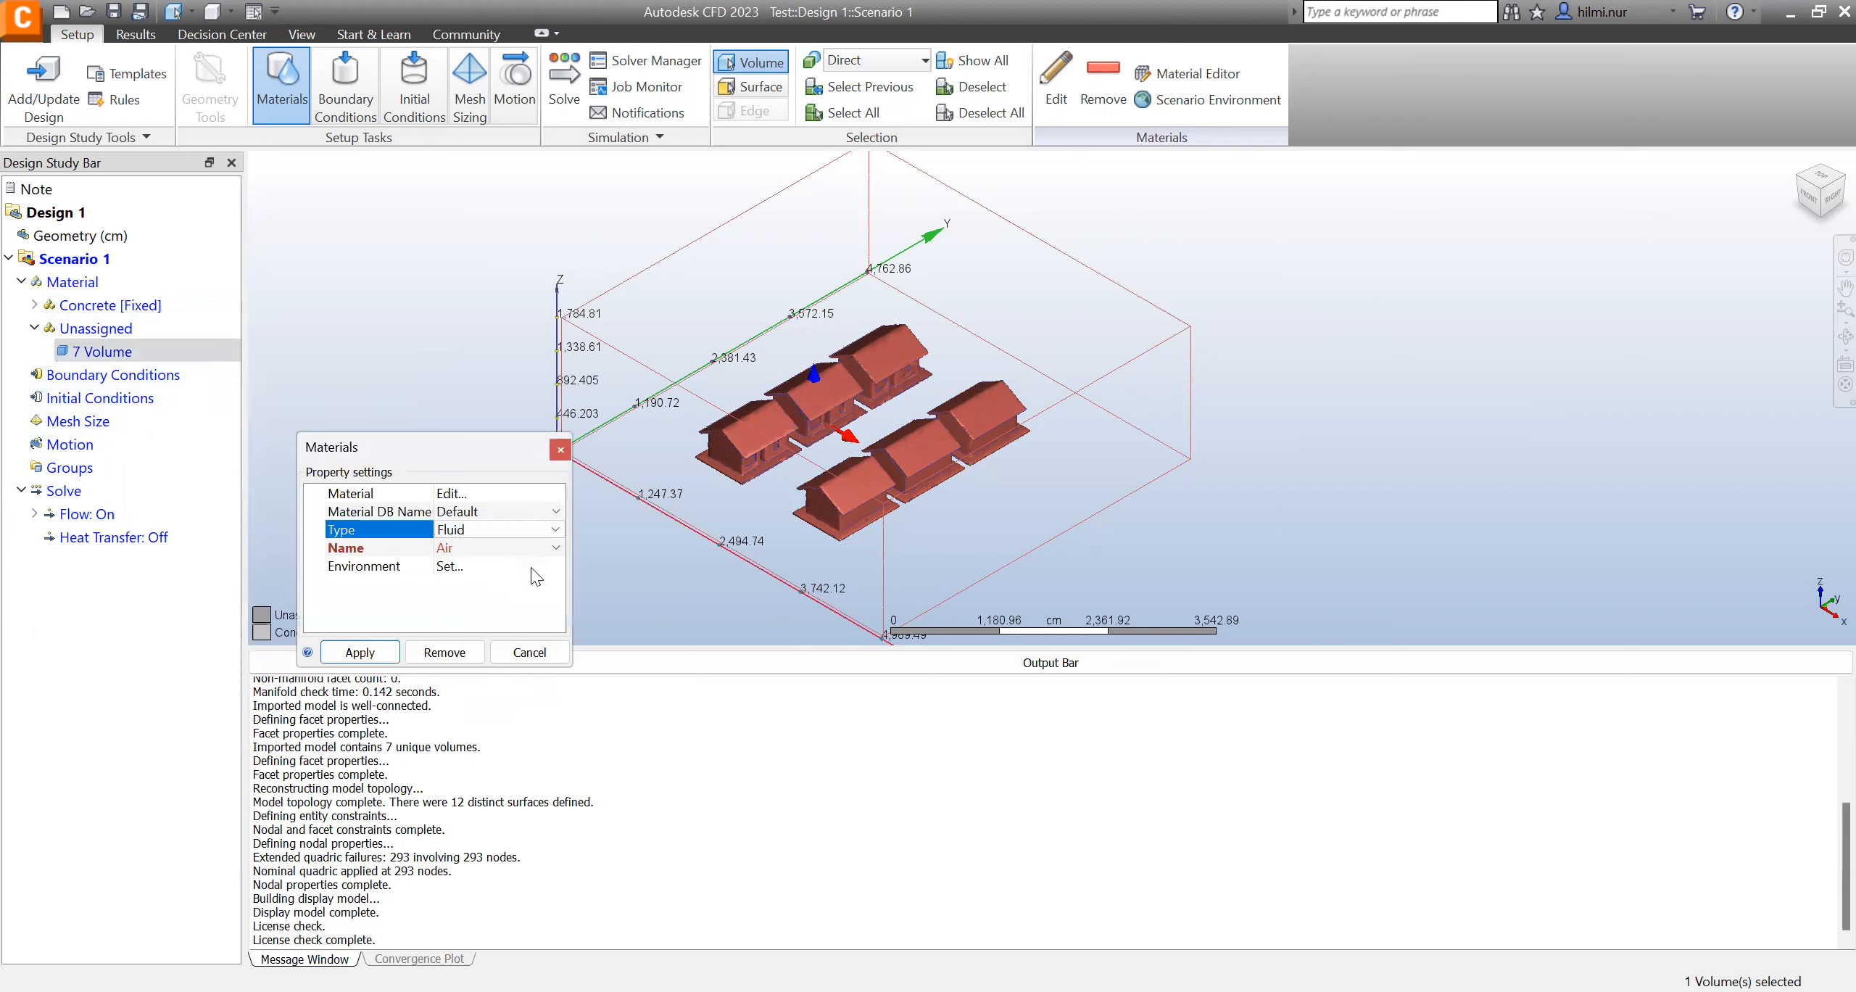
- Choose Air as the fluid material for external volume 7 and apply it
click(529, 548)
click(472, 564)
click(510, 550)
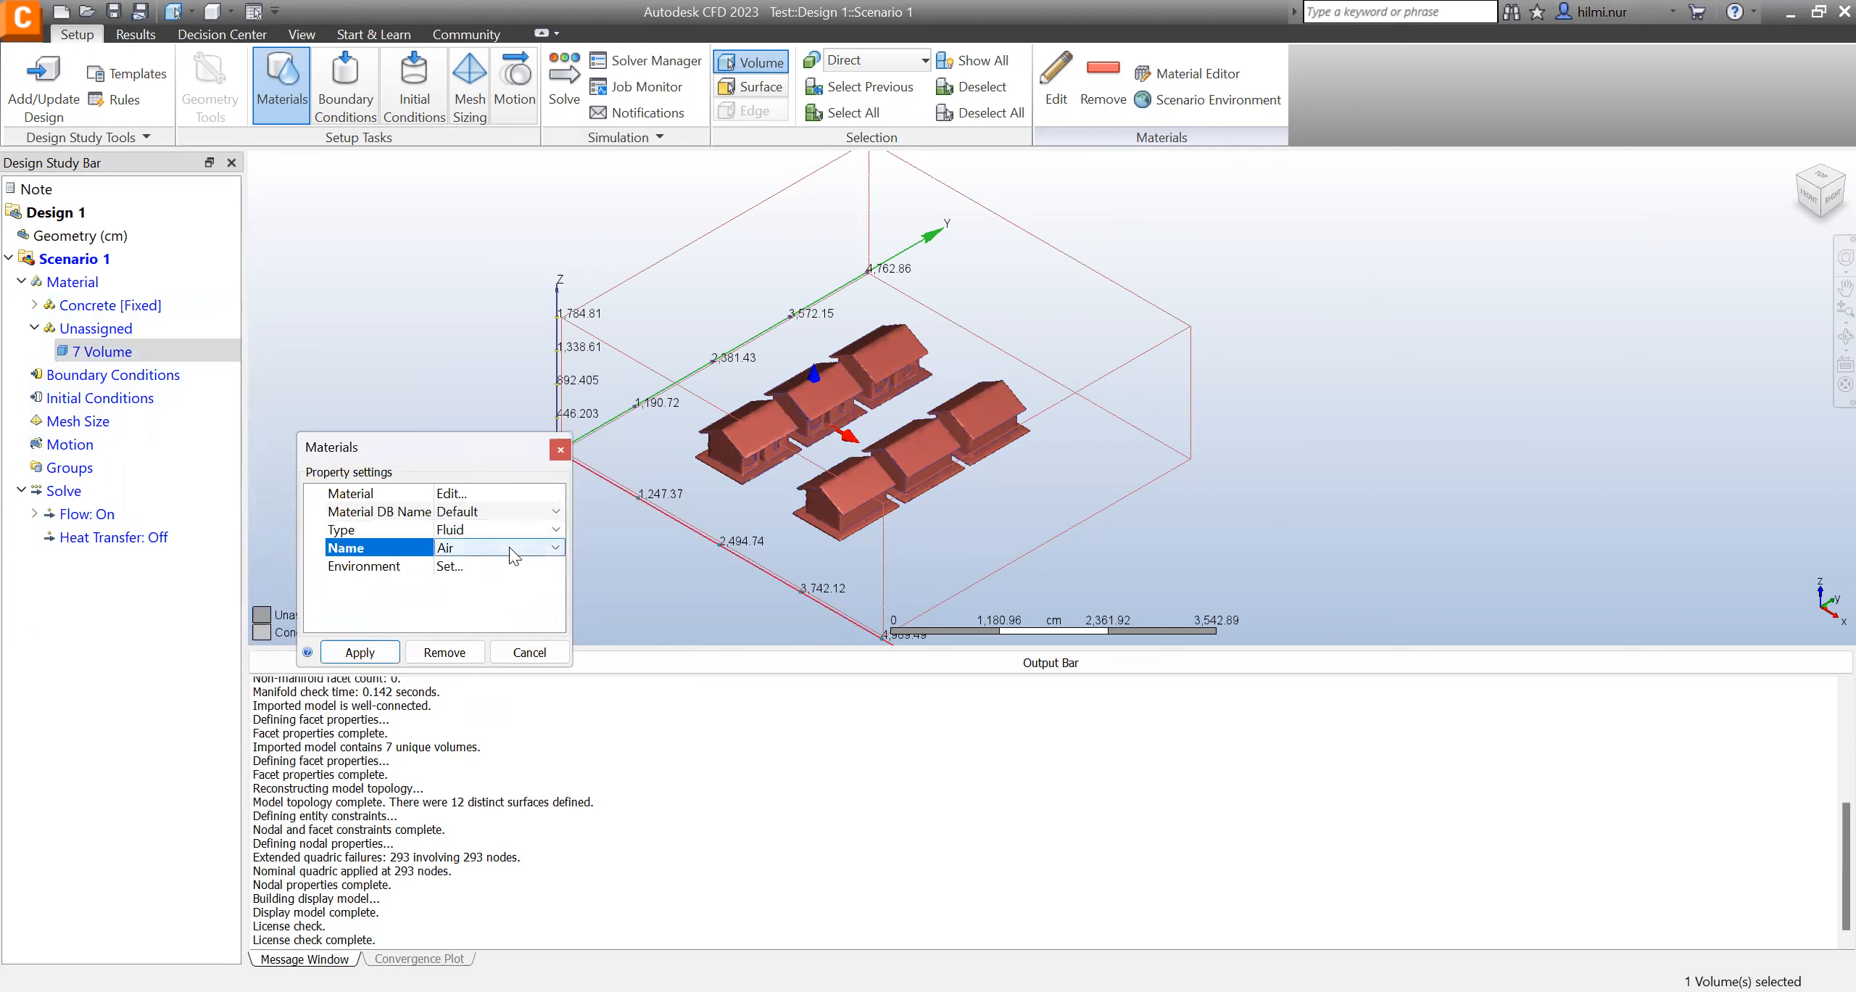
click(506, 654)
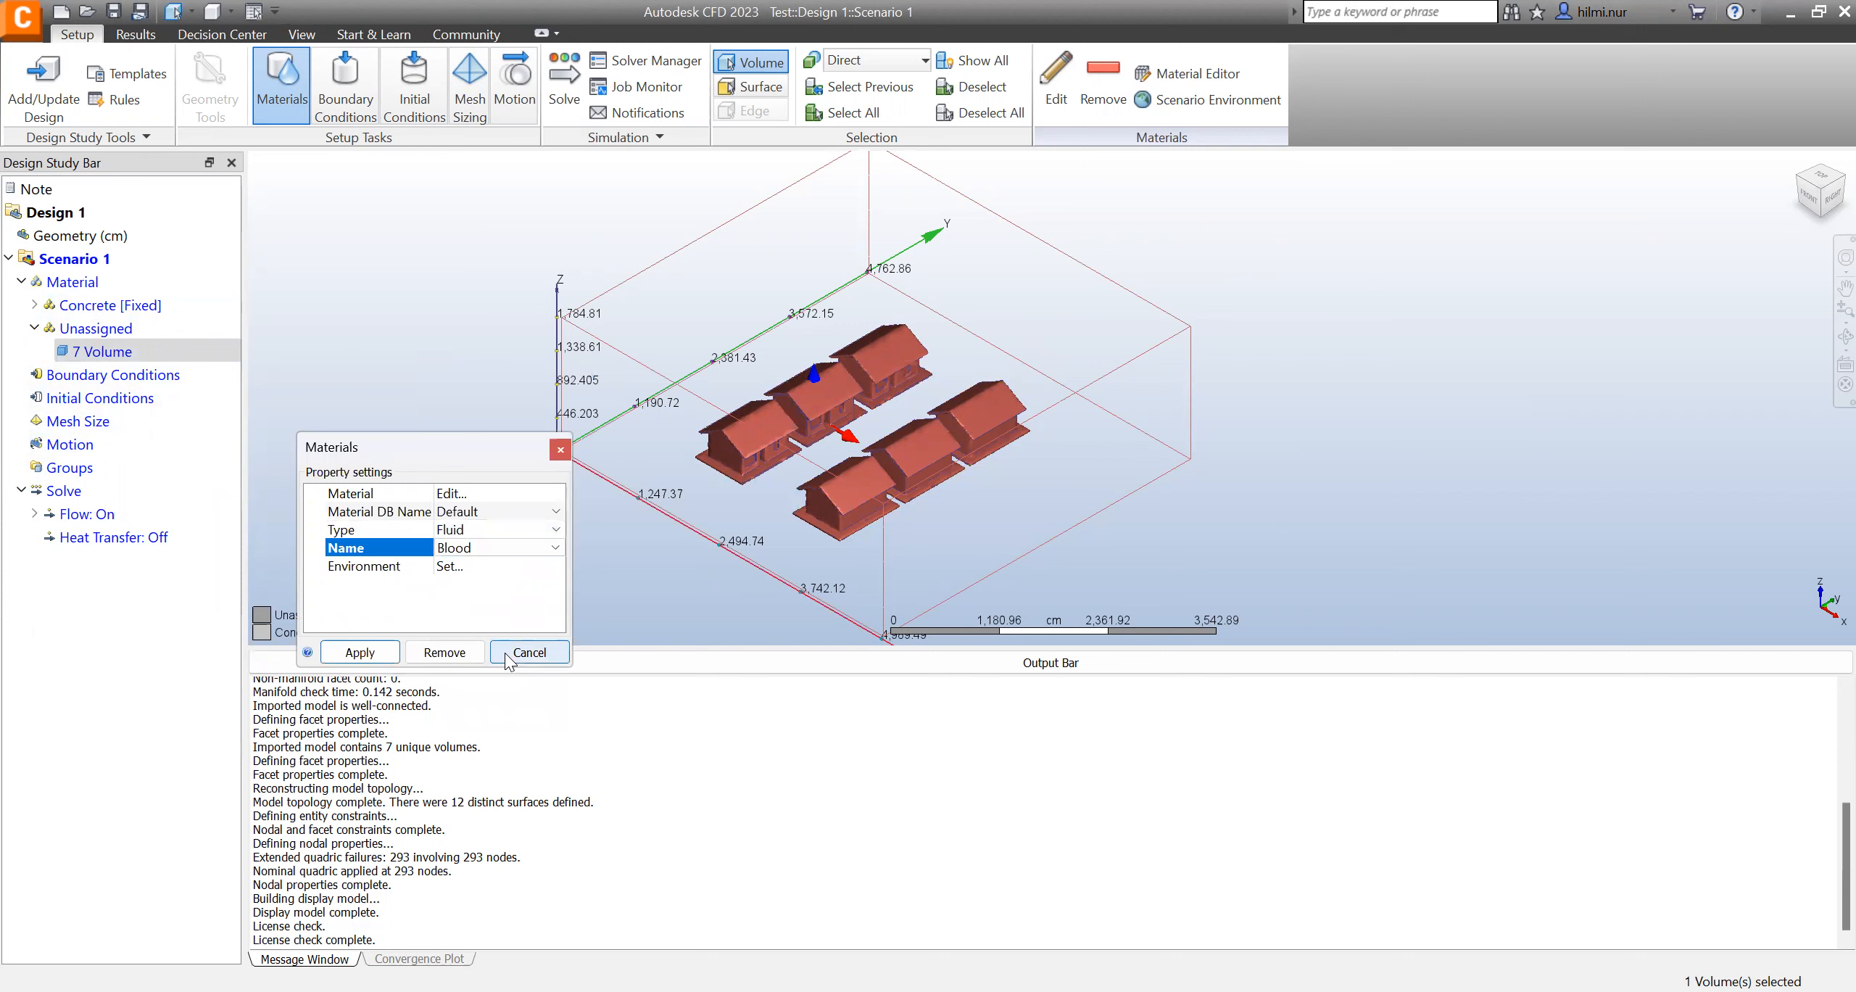
click(509, 547)
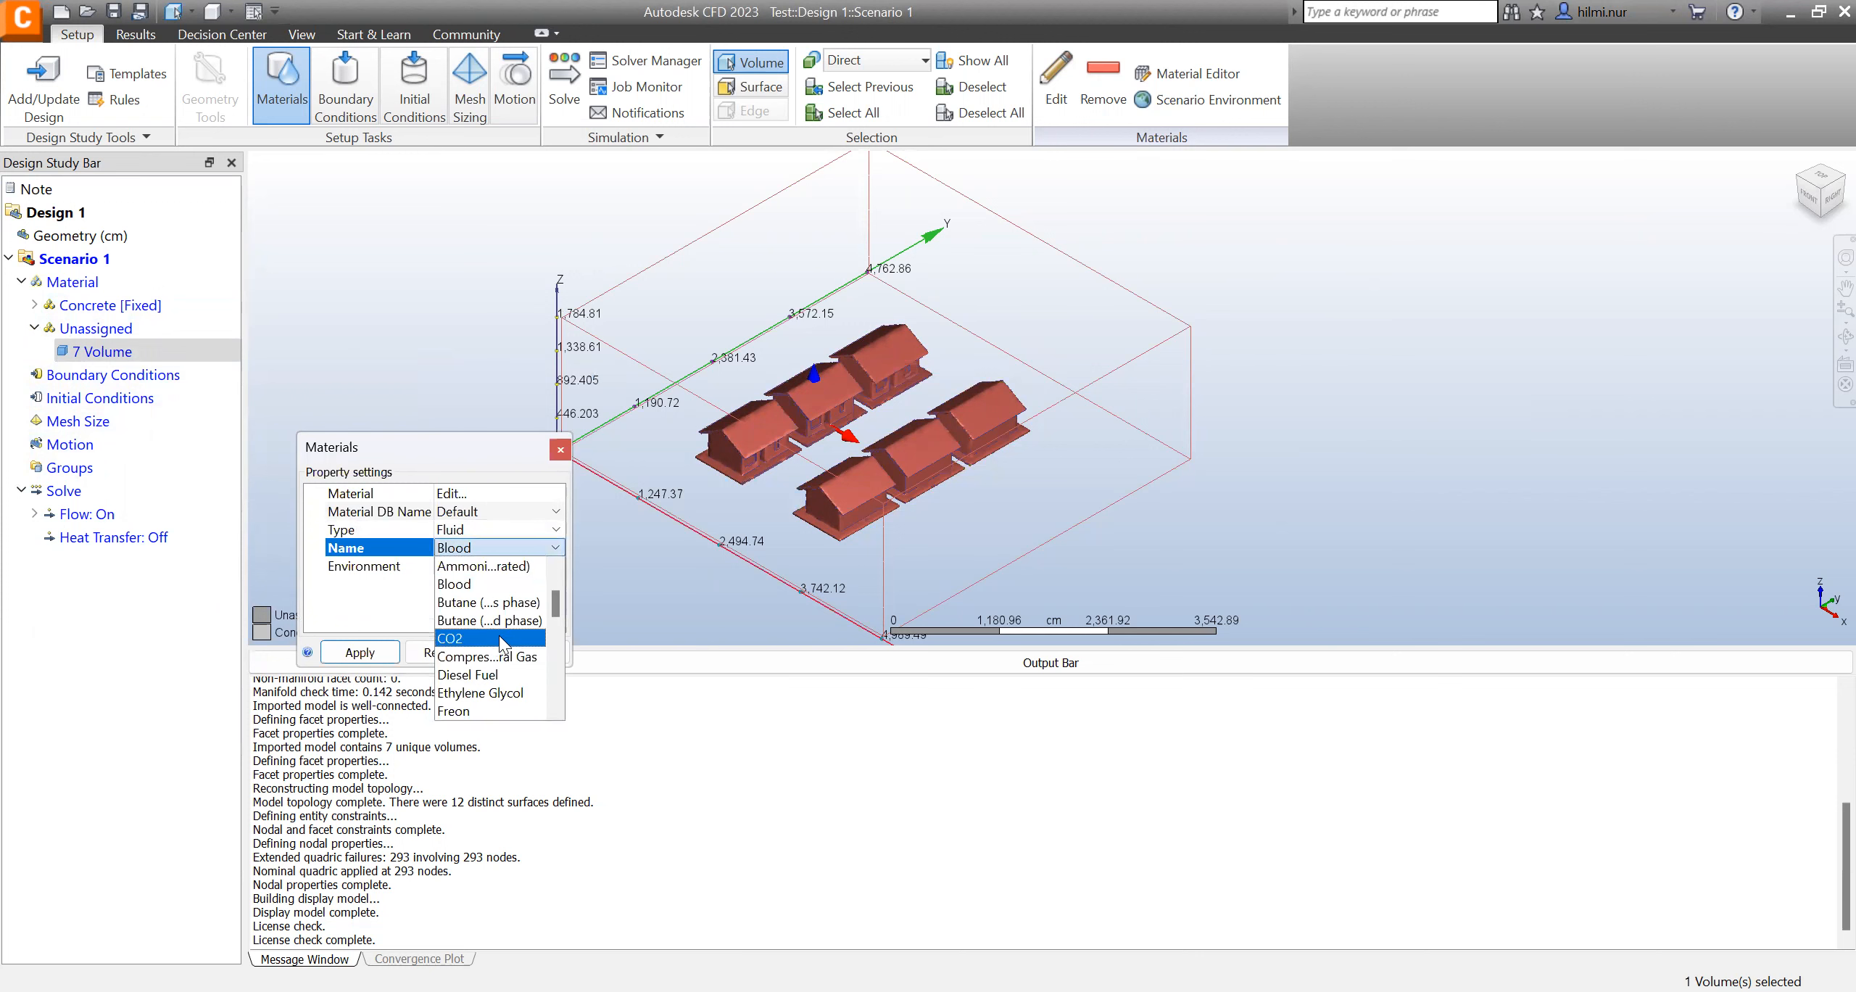
scroll(495, 656, down, 1)
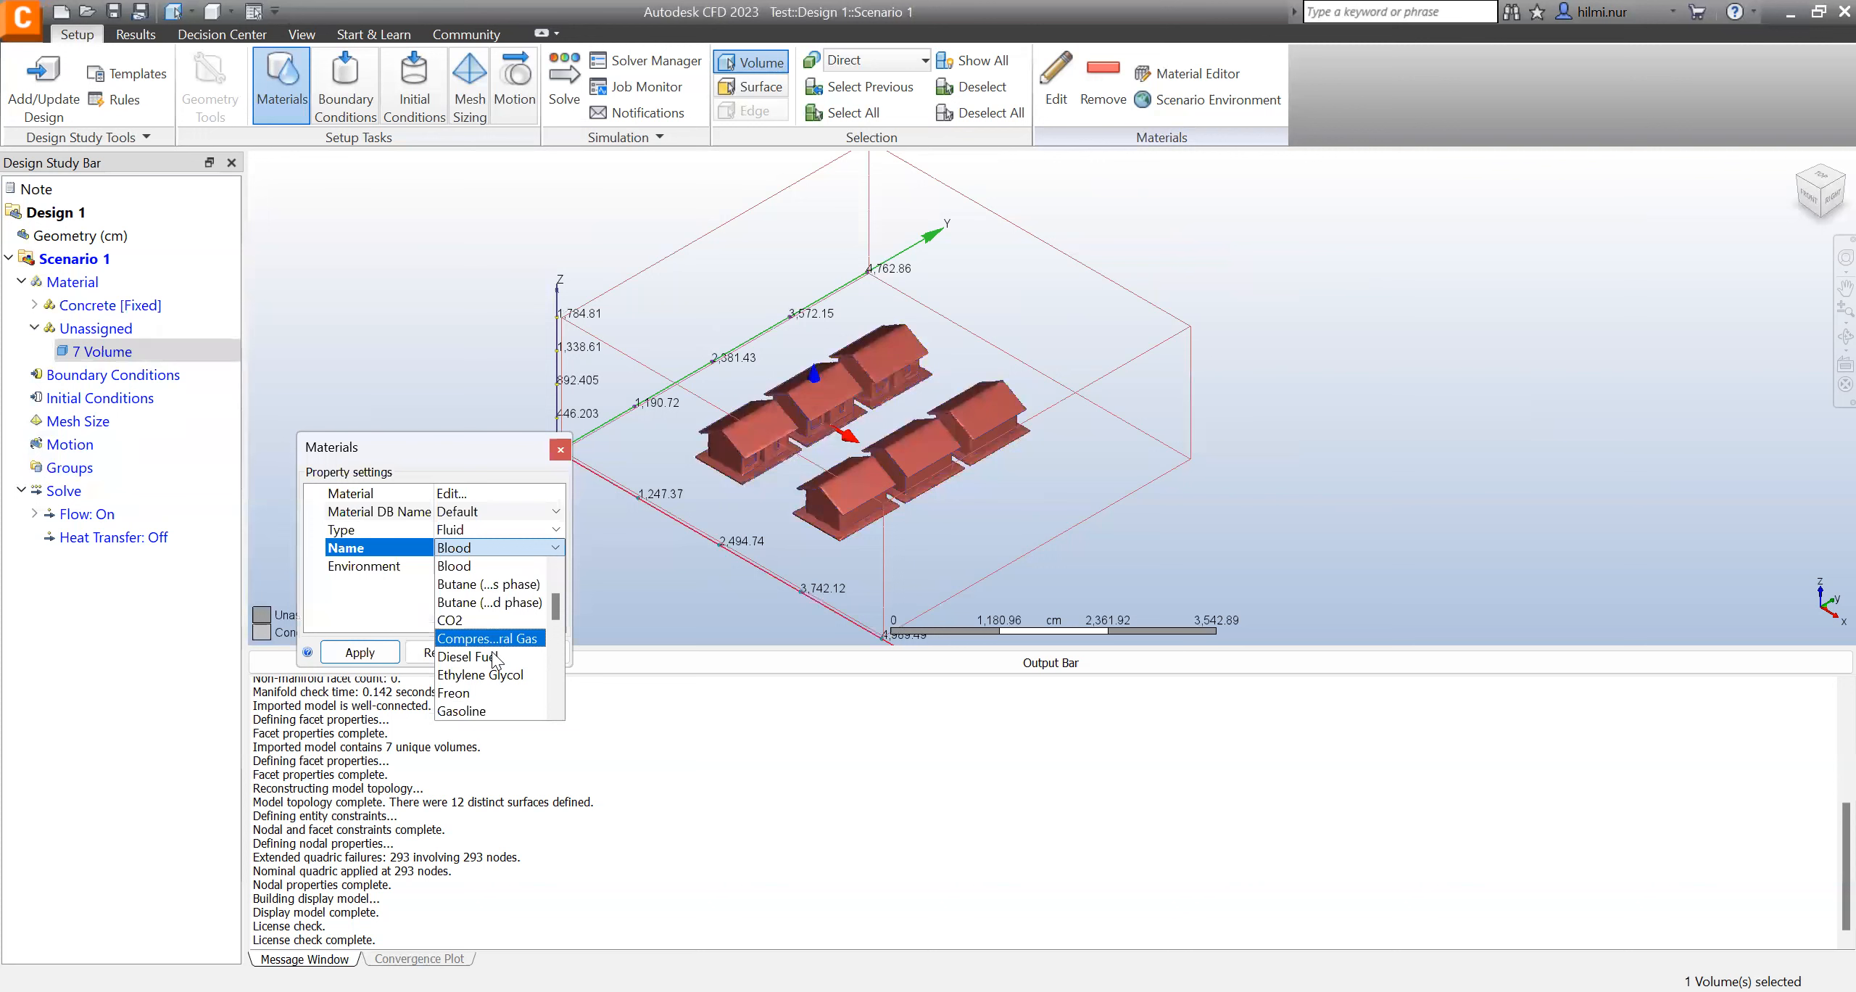
scroll(501, 675, up, 5)
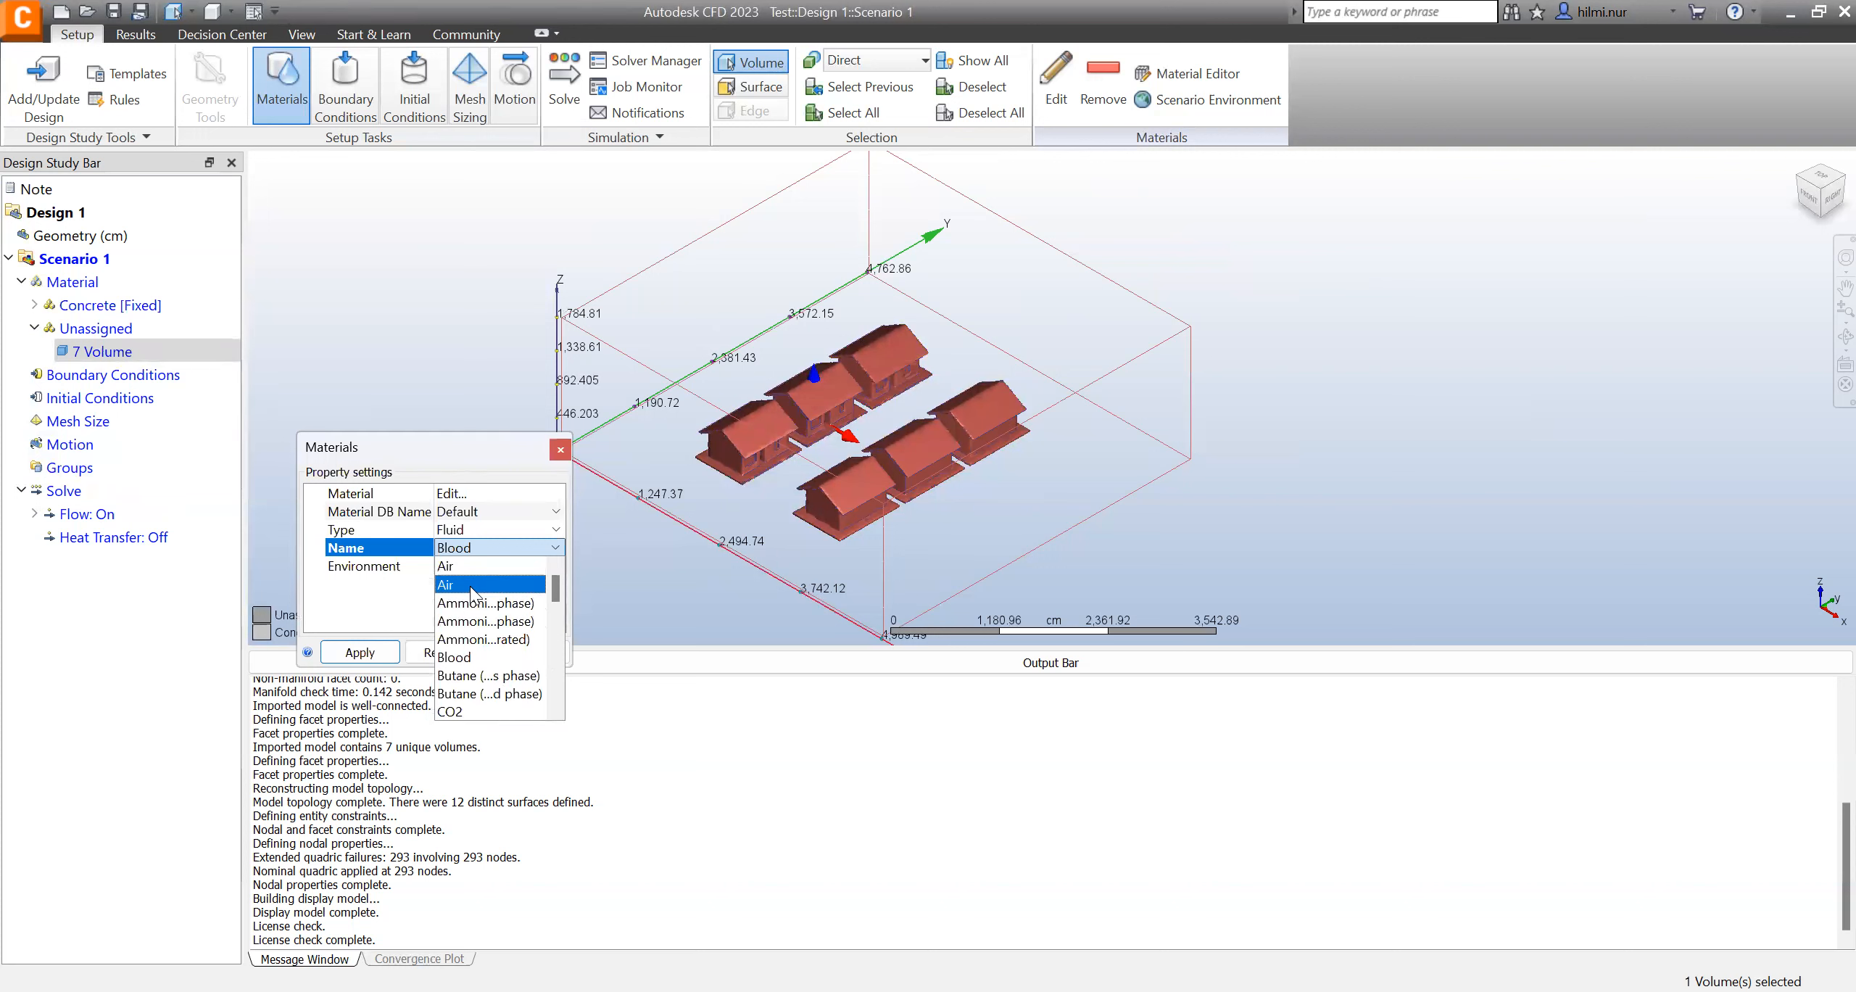
click(470, 586)
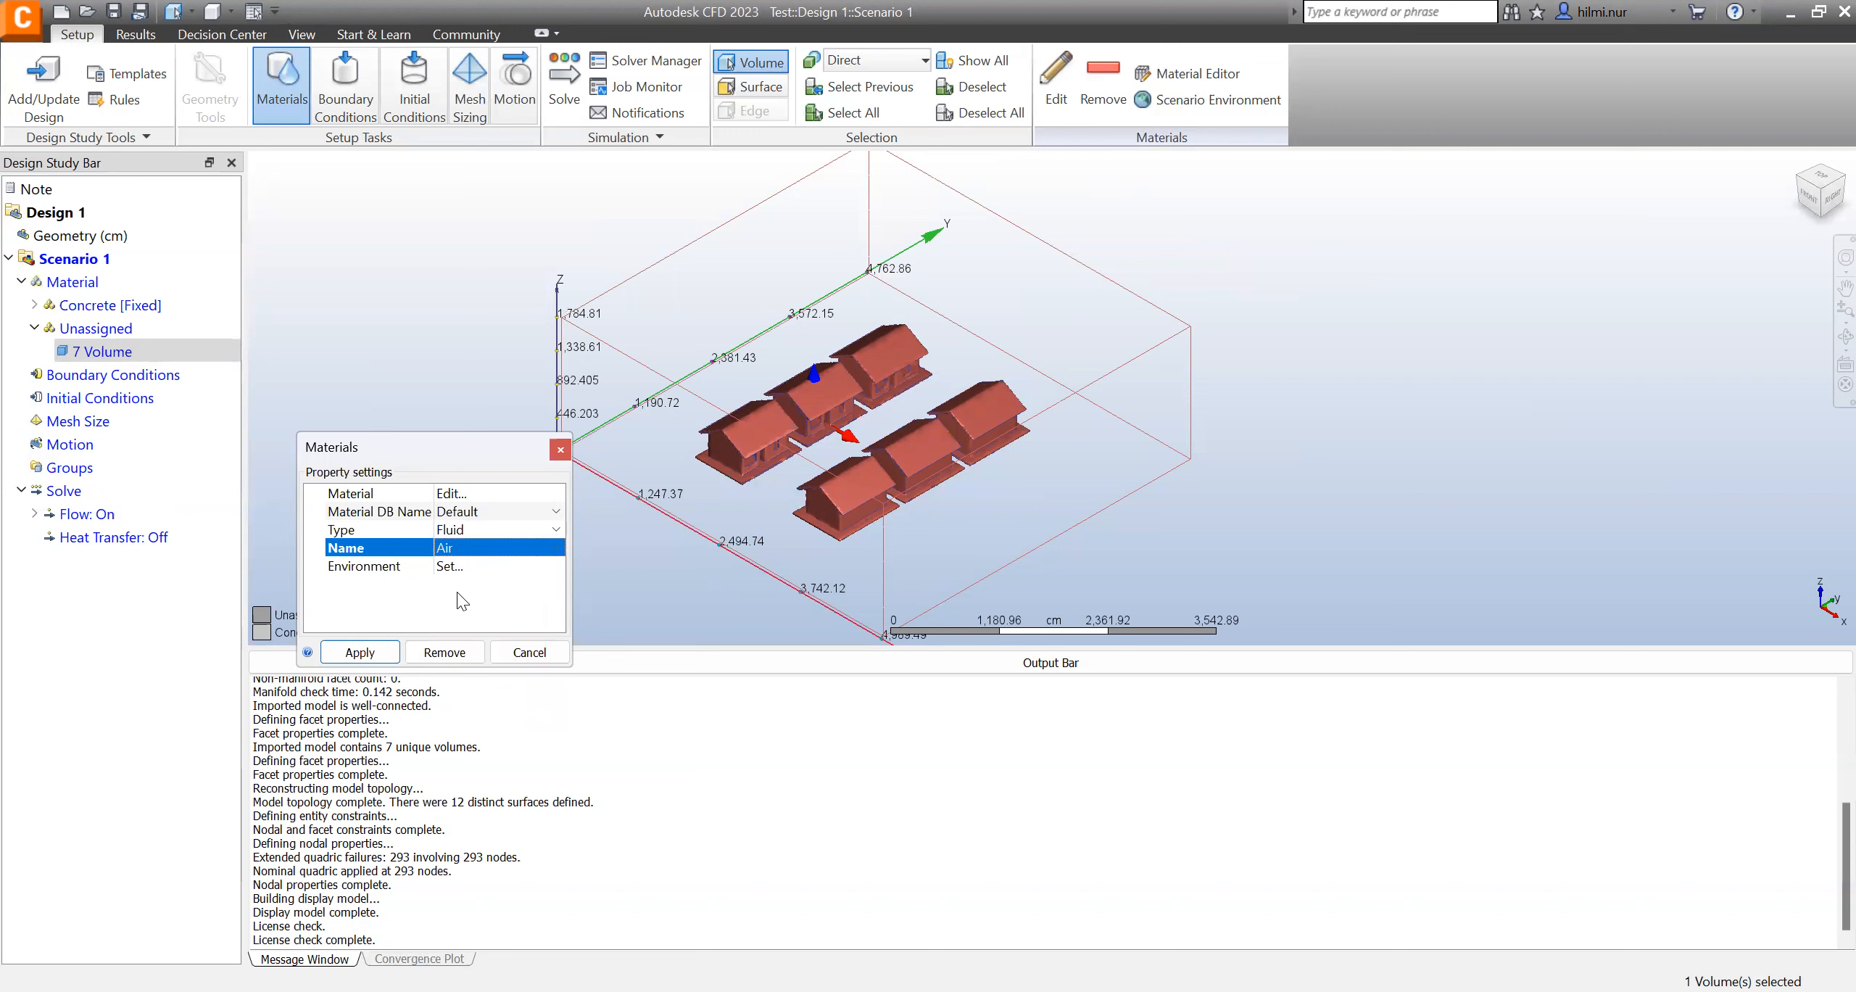
click(349, 652)
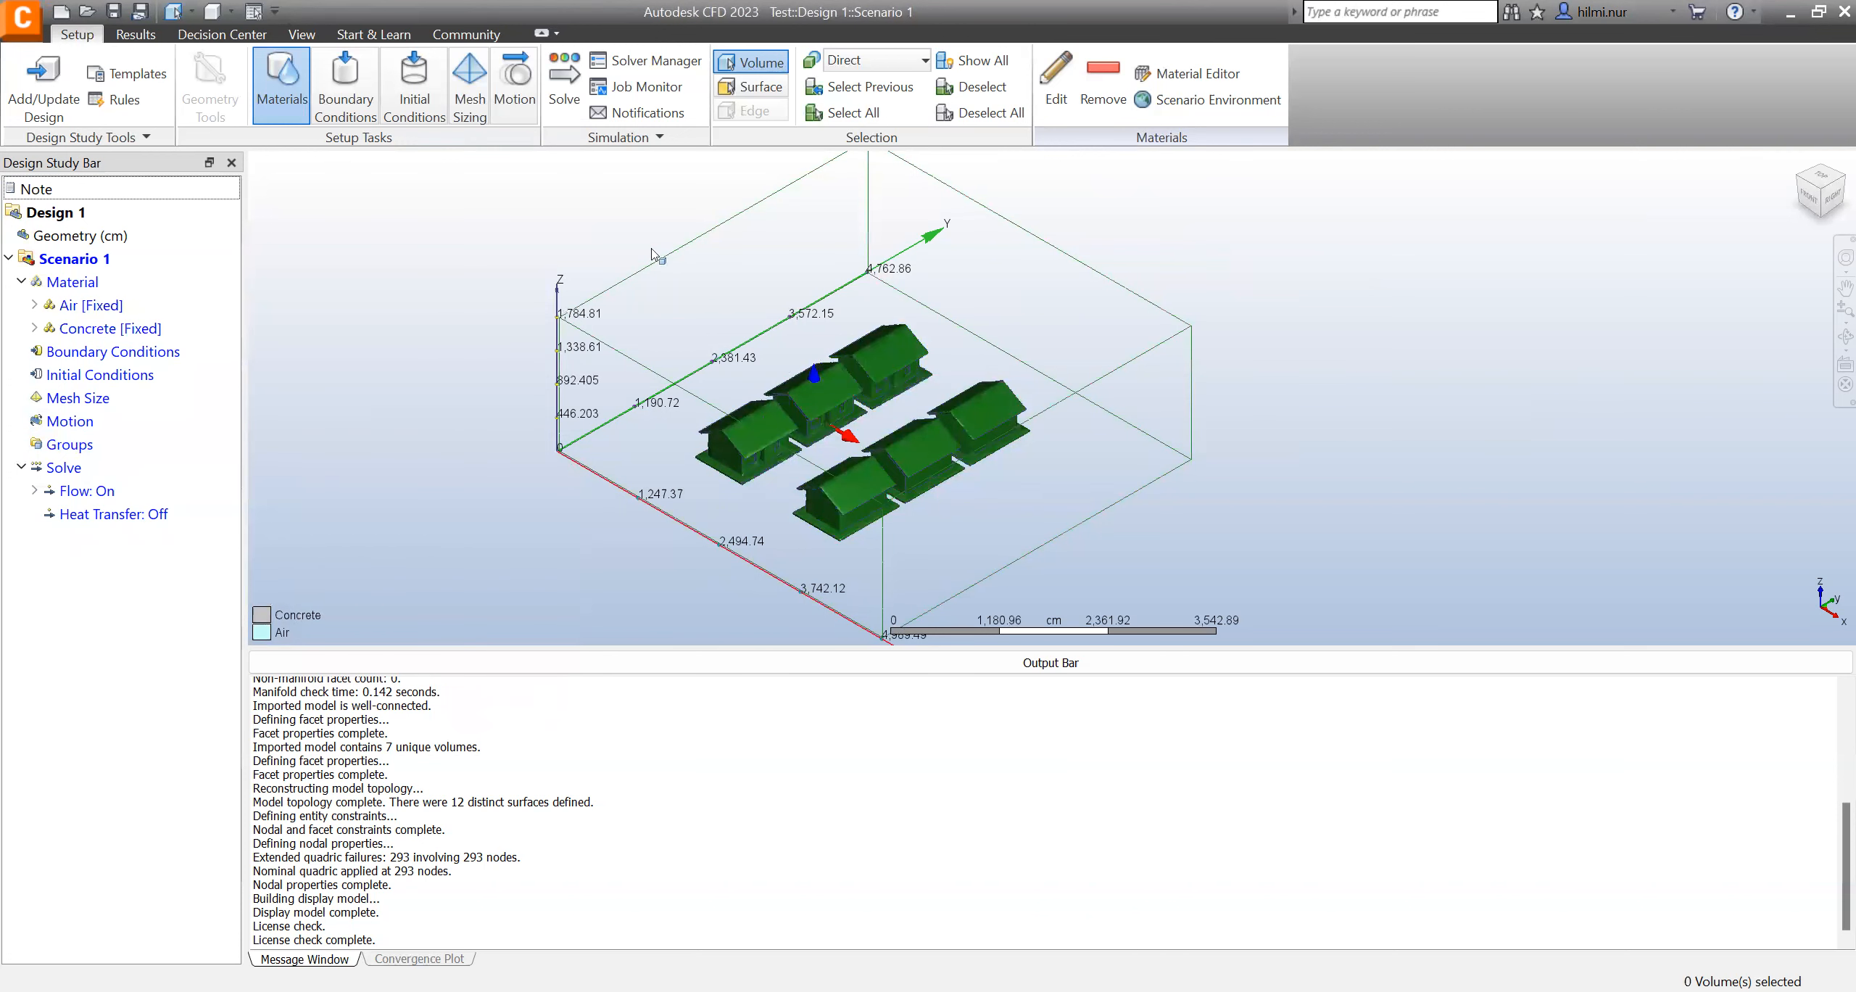
- Expand the Air and Concrete material groups to review which volumes are assigned to each
click(351, 80)
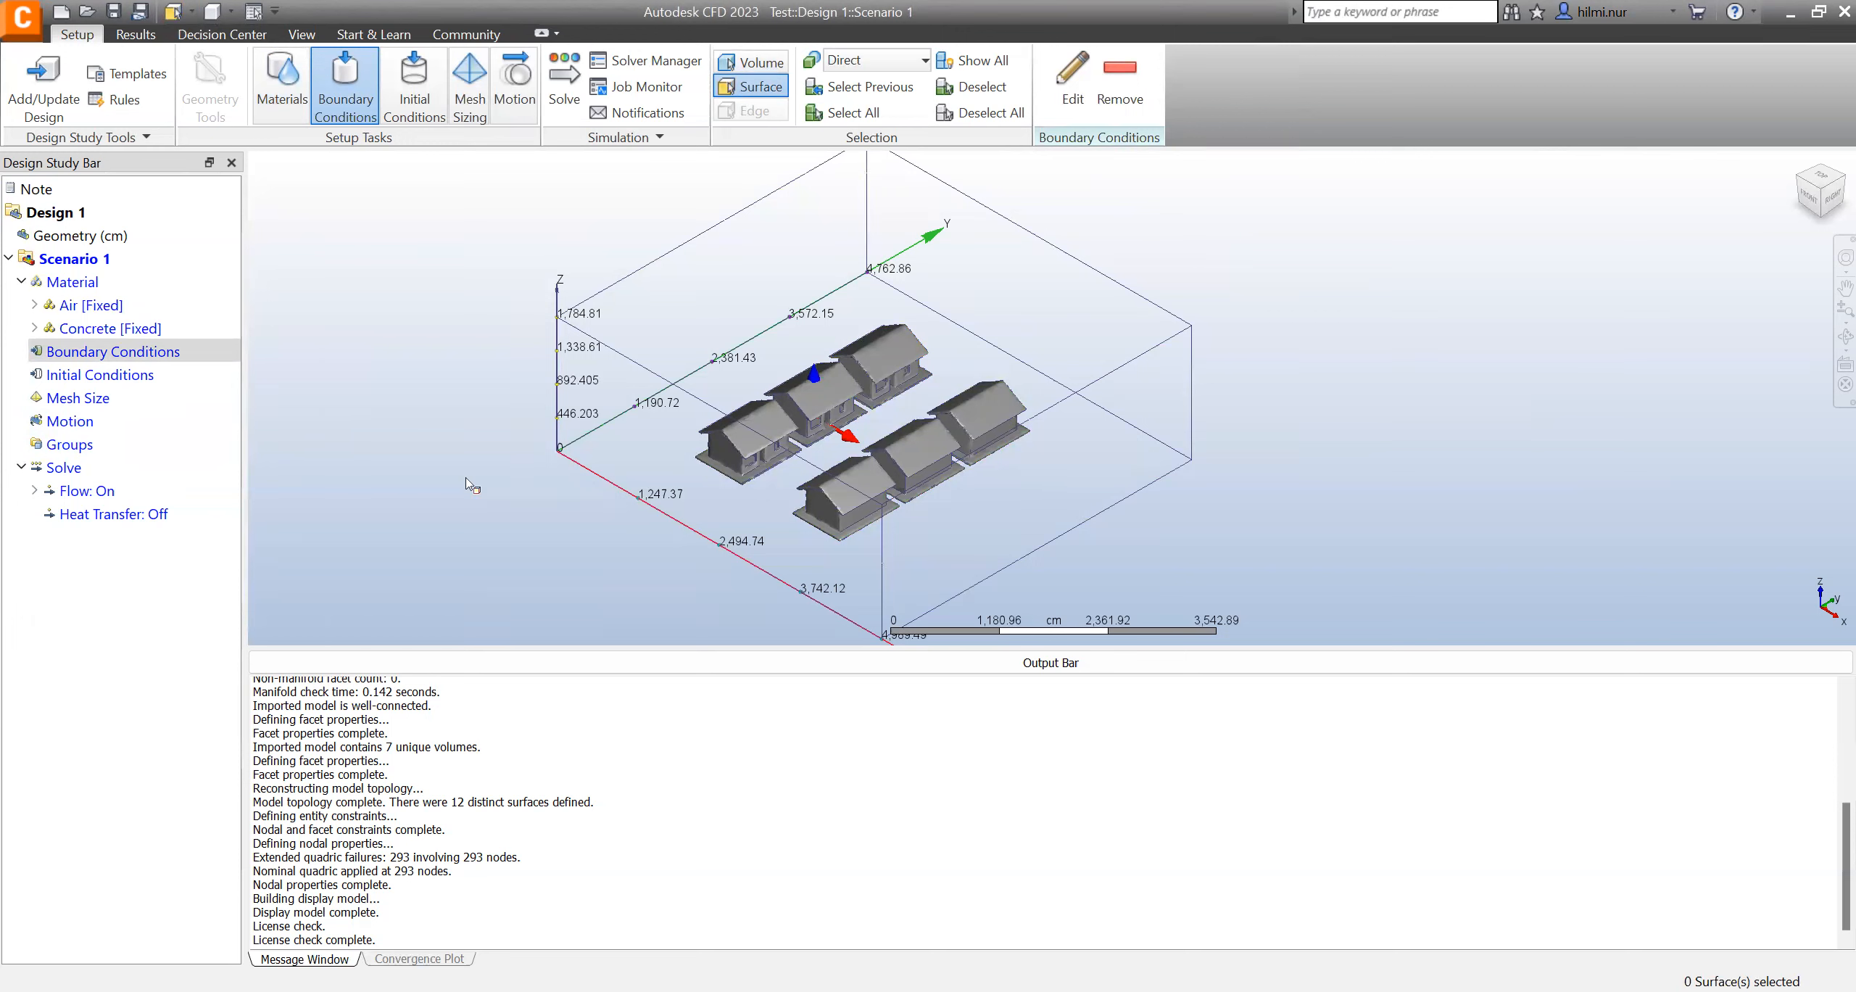
click(38, 303)
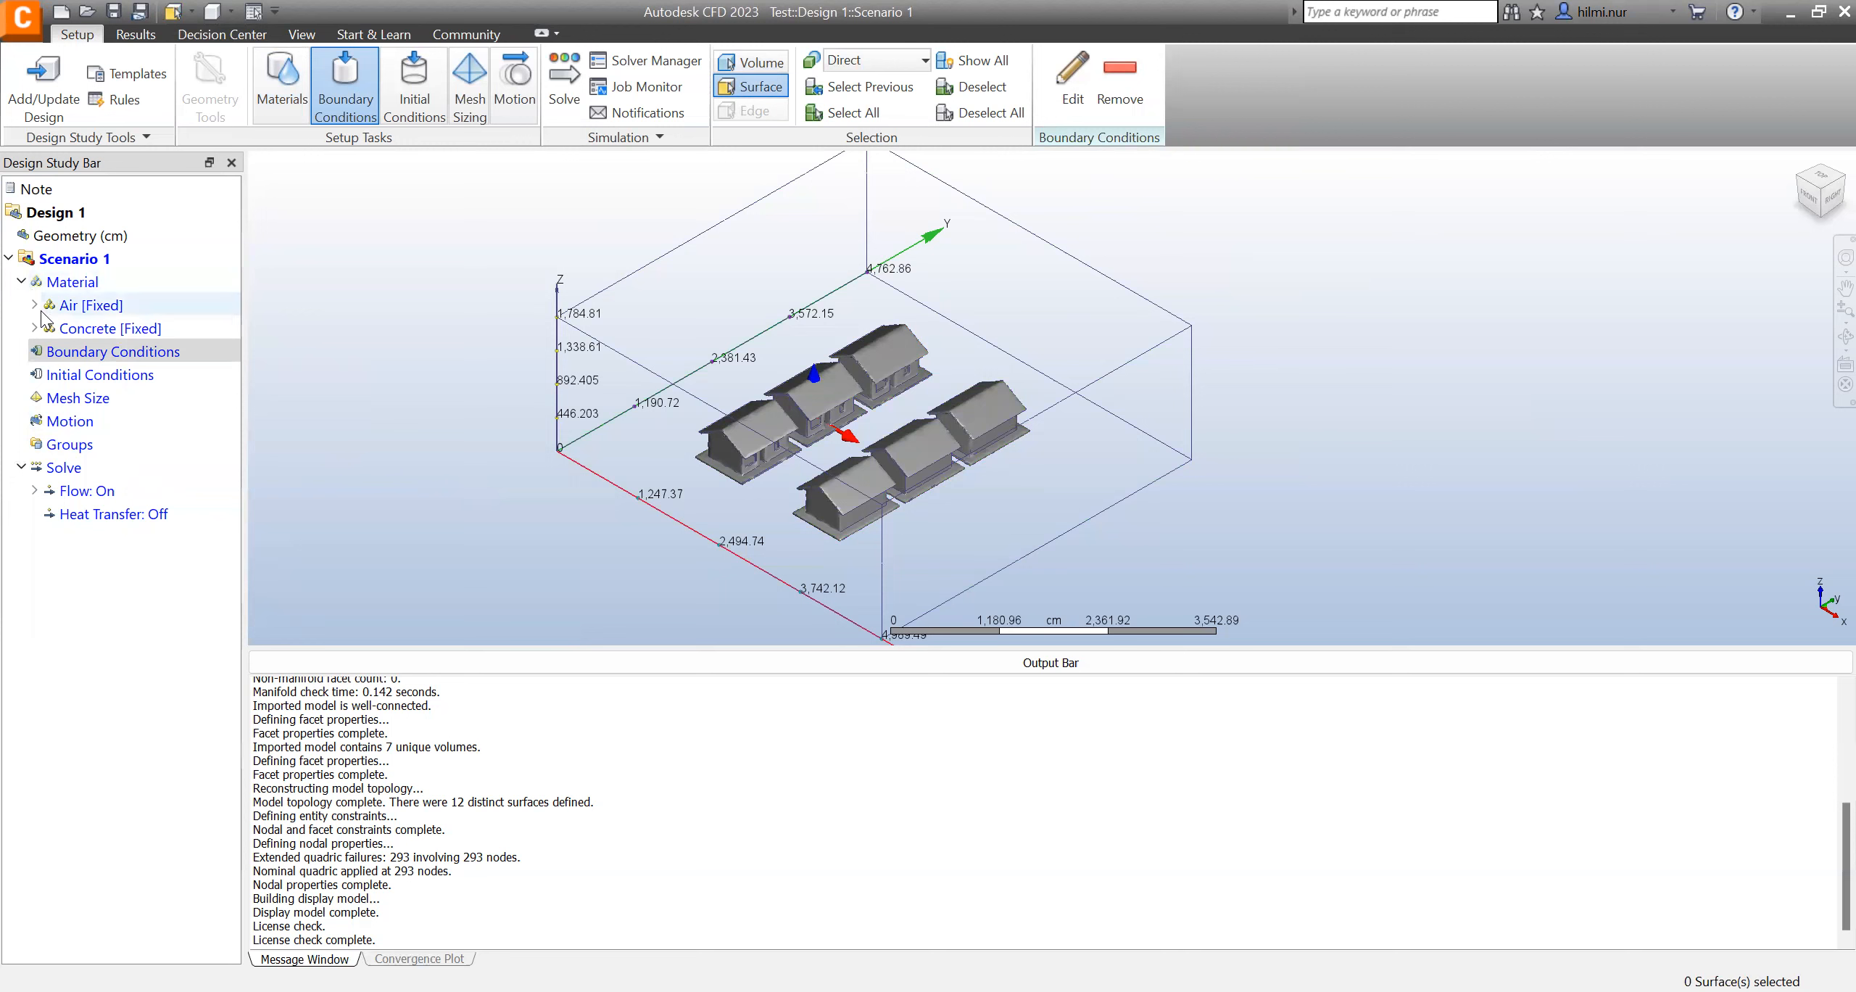
click(34, 327)
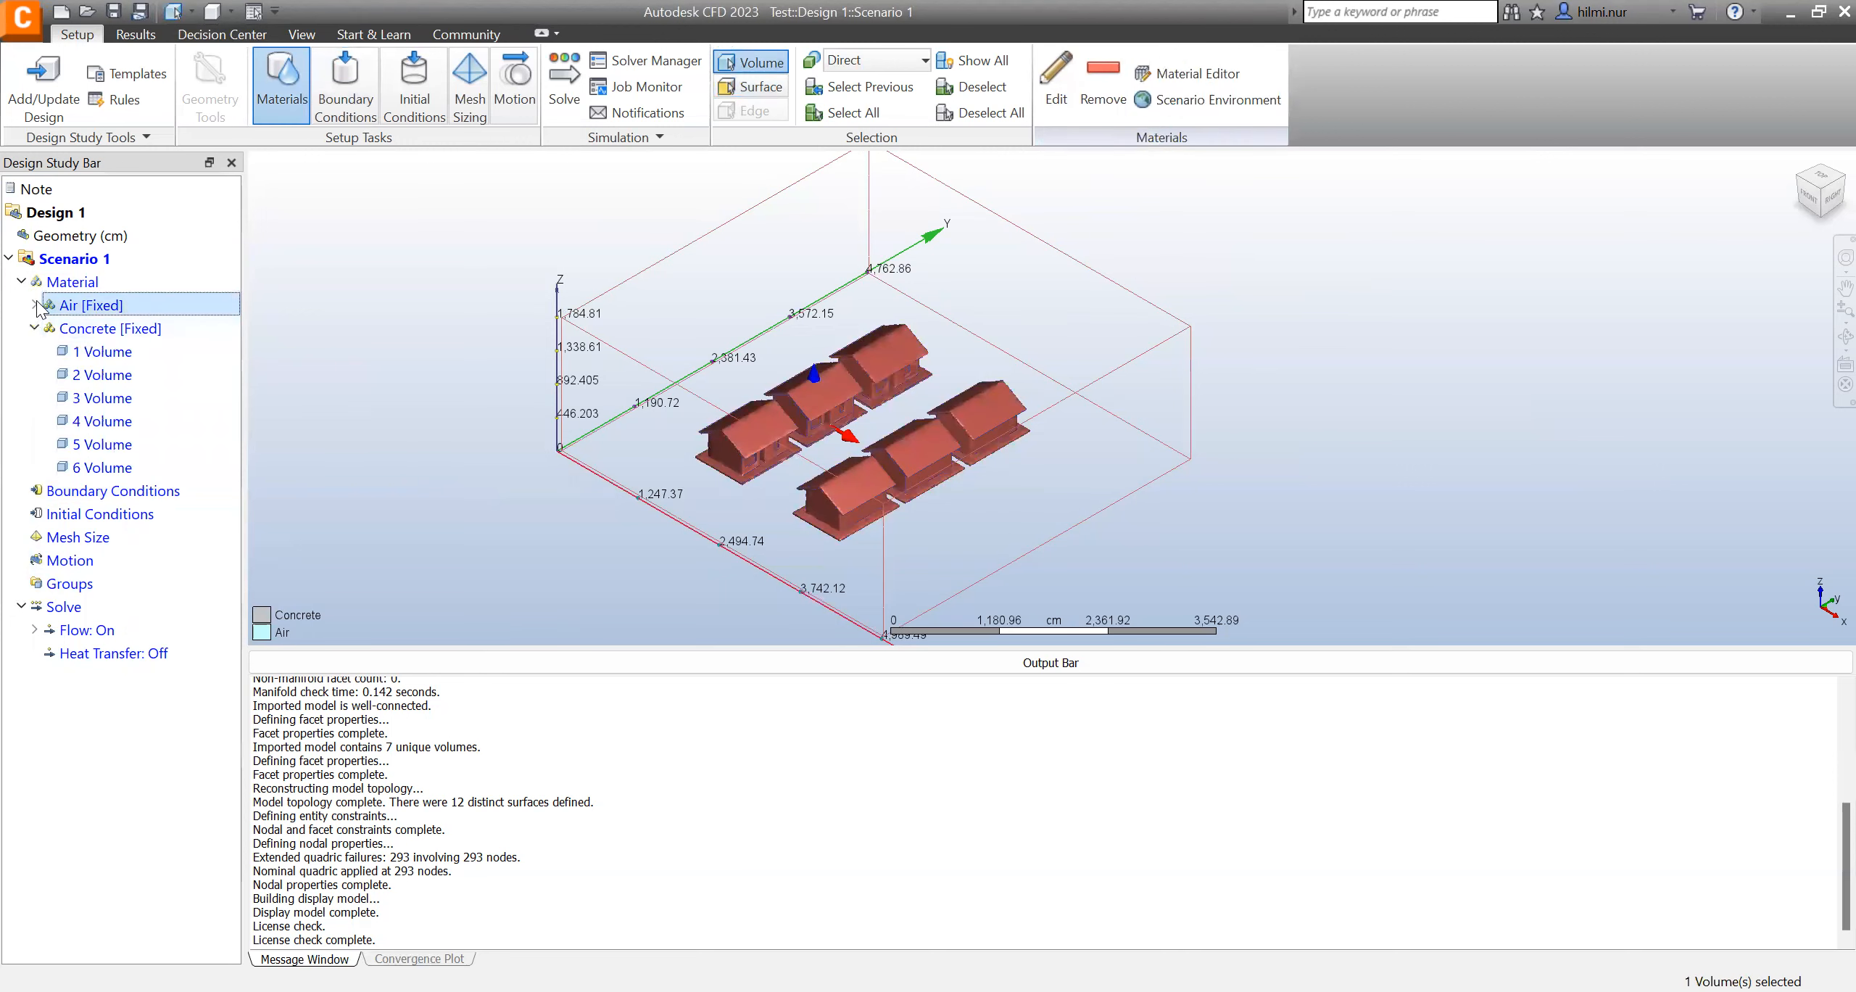
click(34, 304)
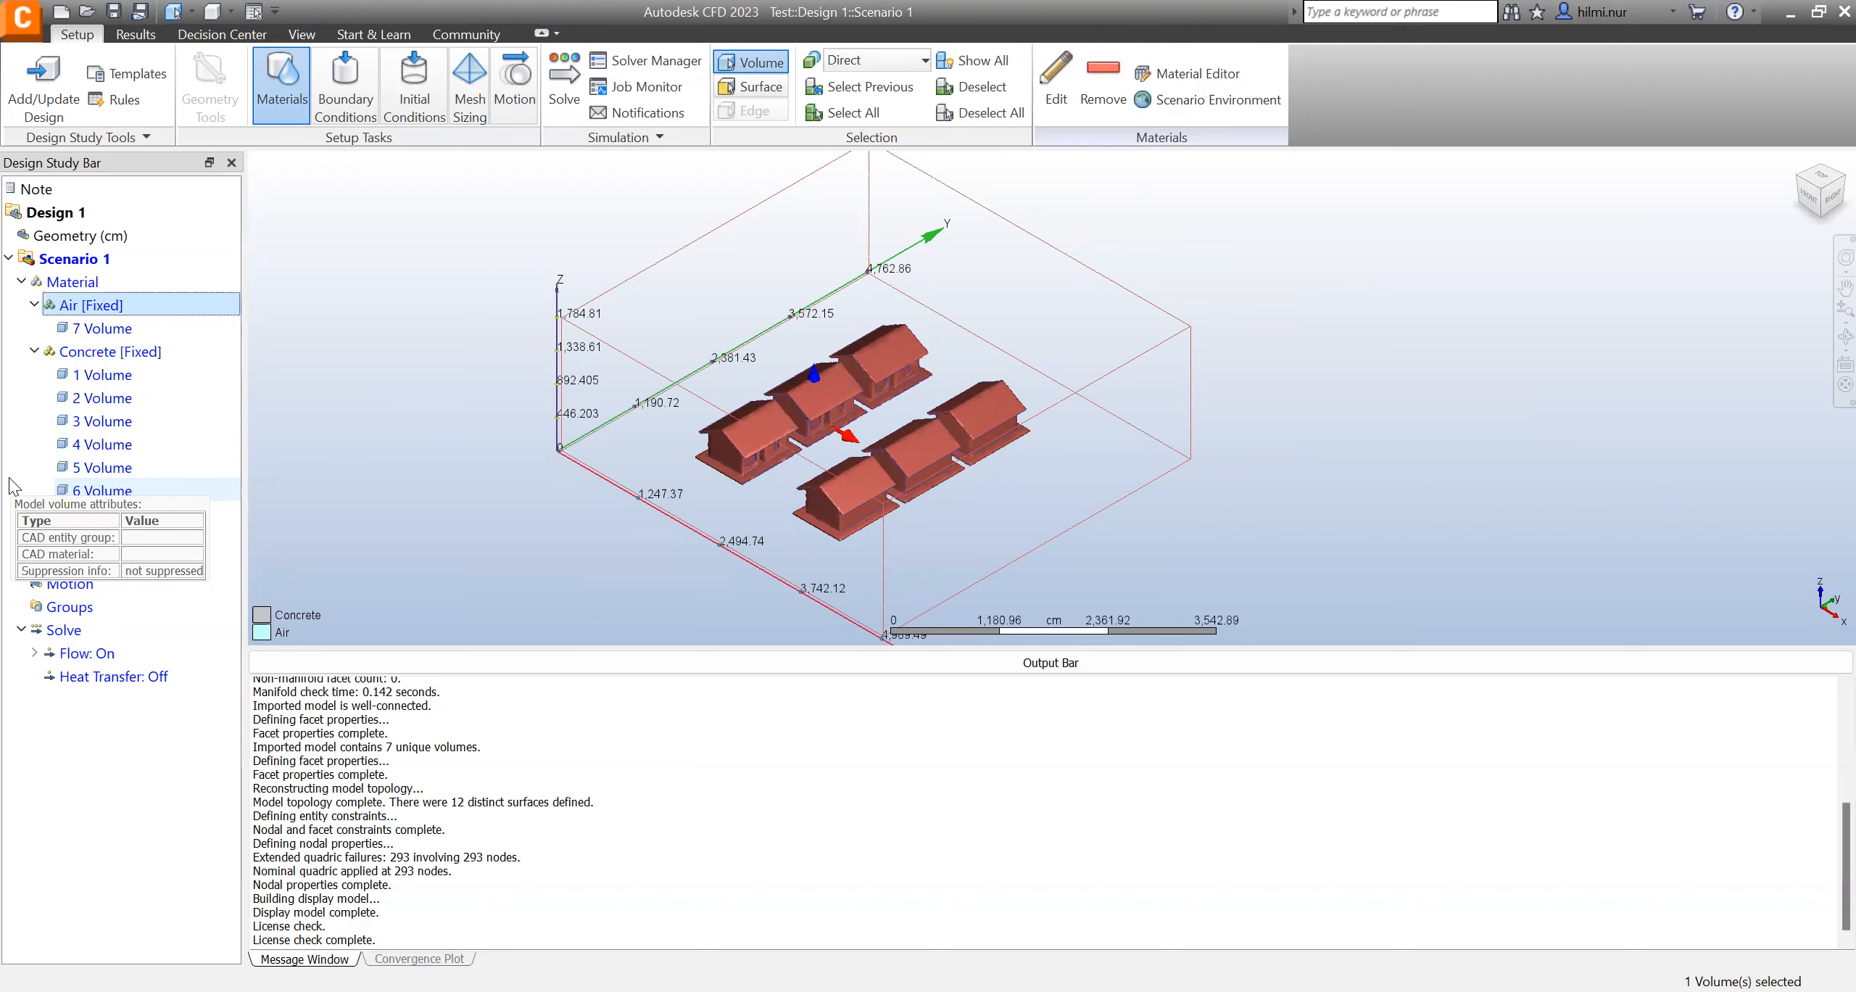
- Set the external air volume's display style to Transparent after trying Shaded and Outline
right_click(564, 328)
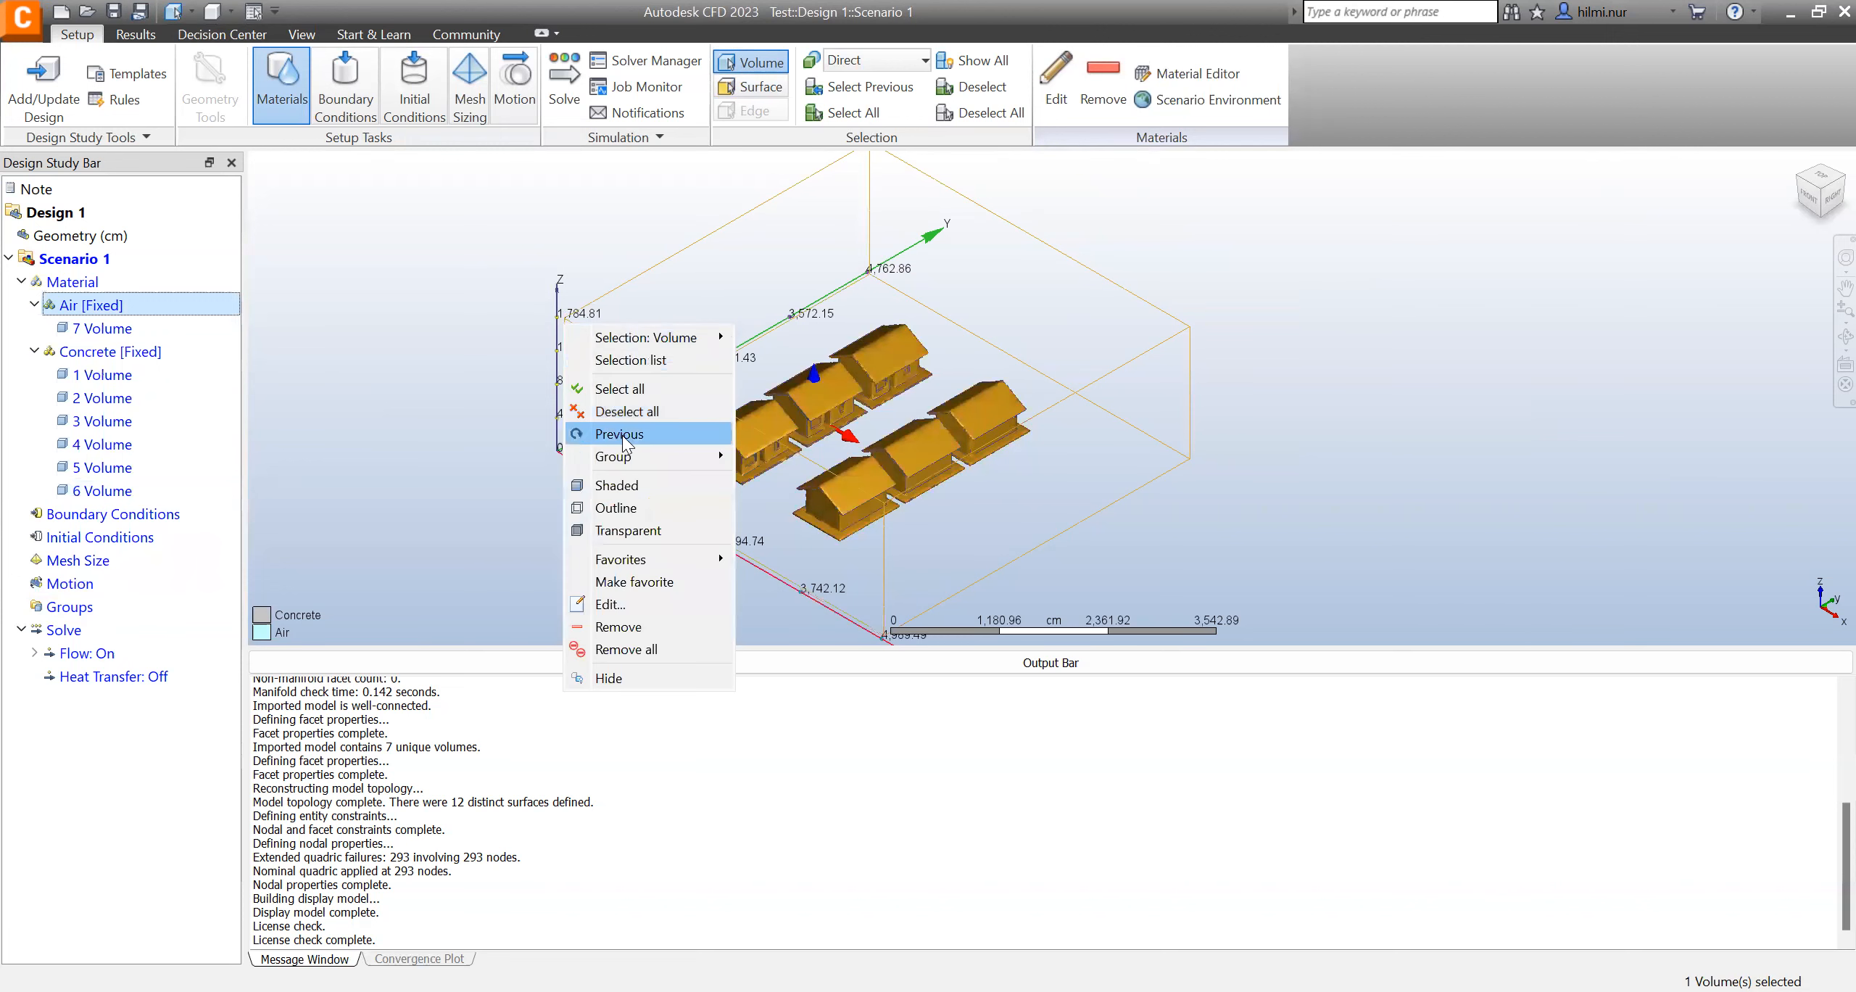
click(625, 496)
right_click(591, 342)
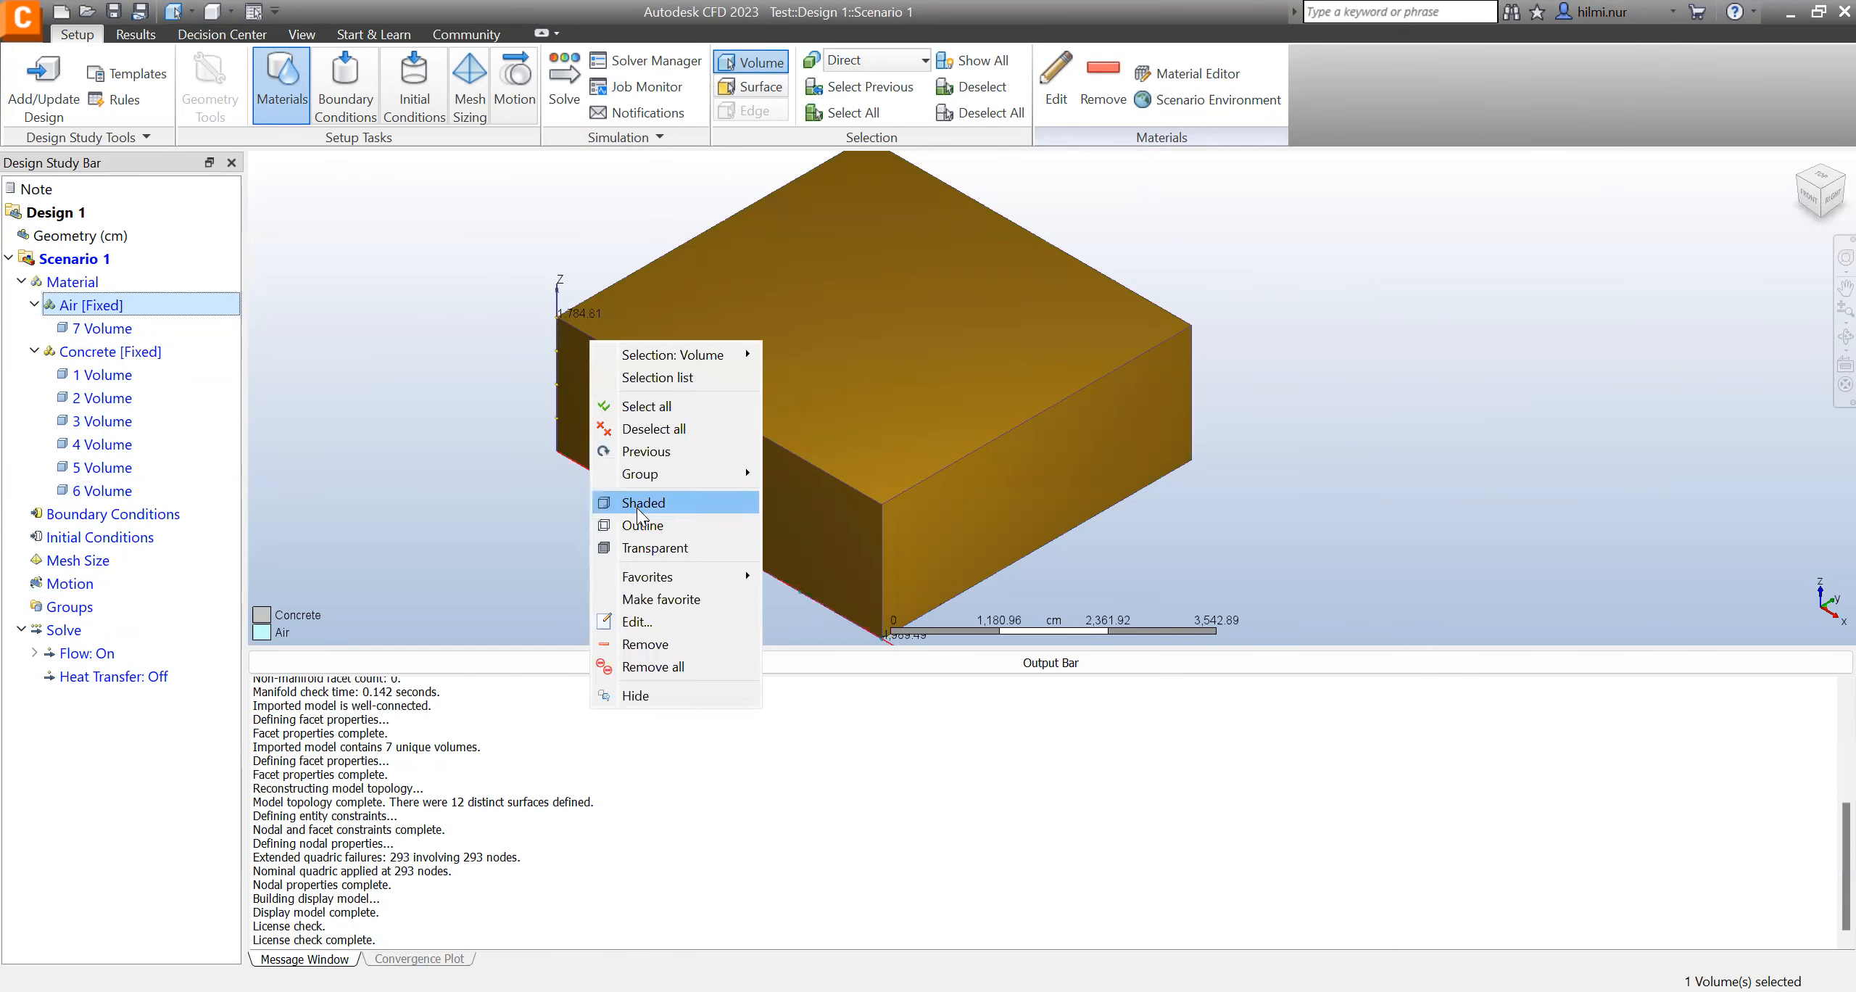
click(636, 519)
right_click(615, 388)
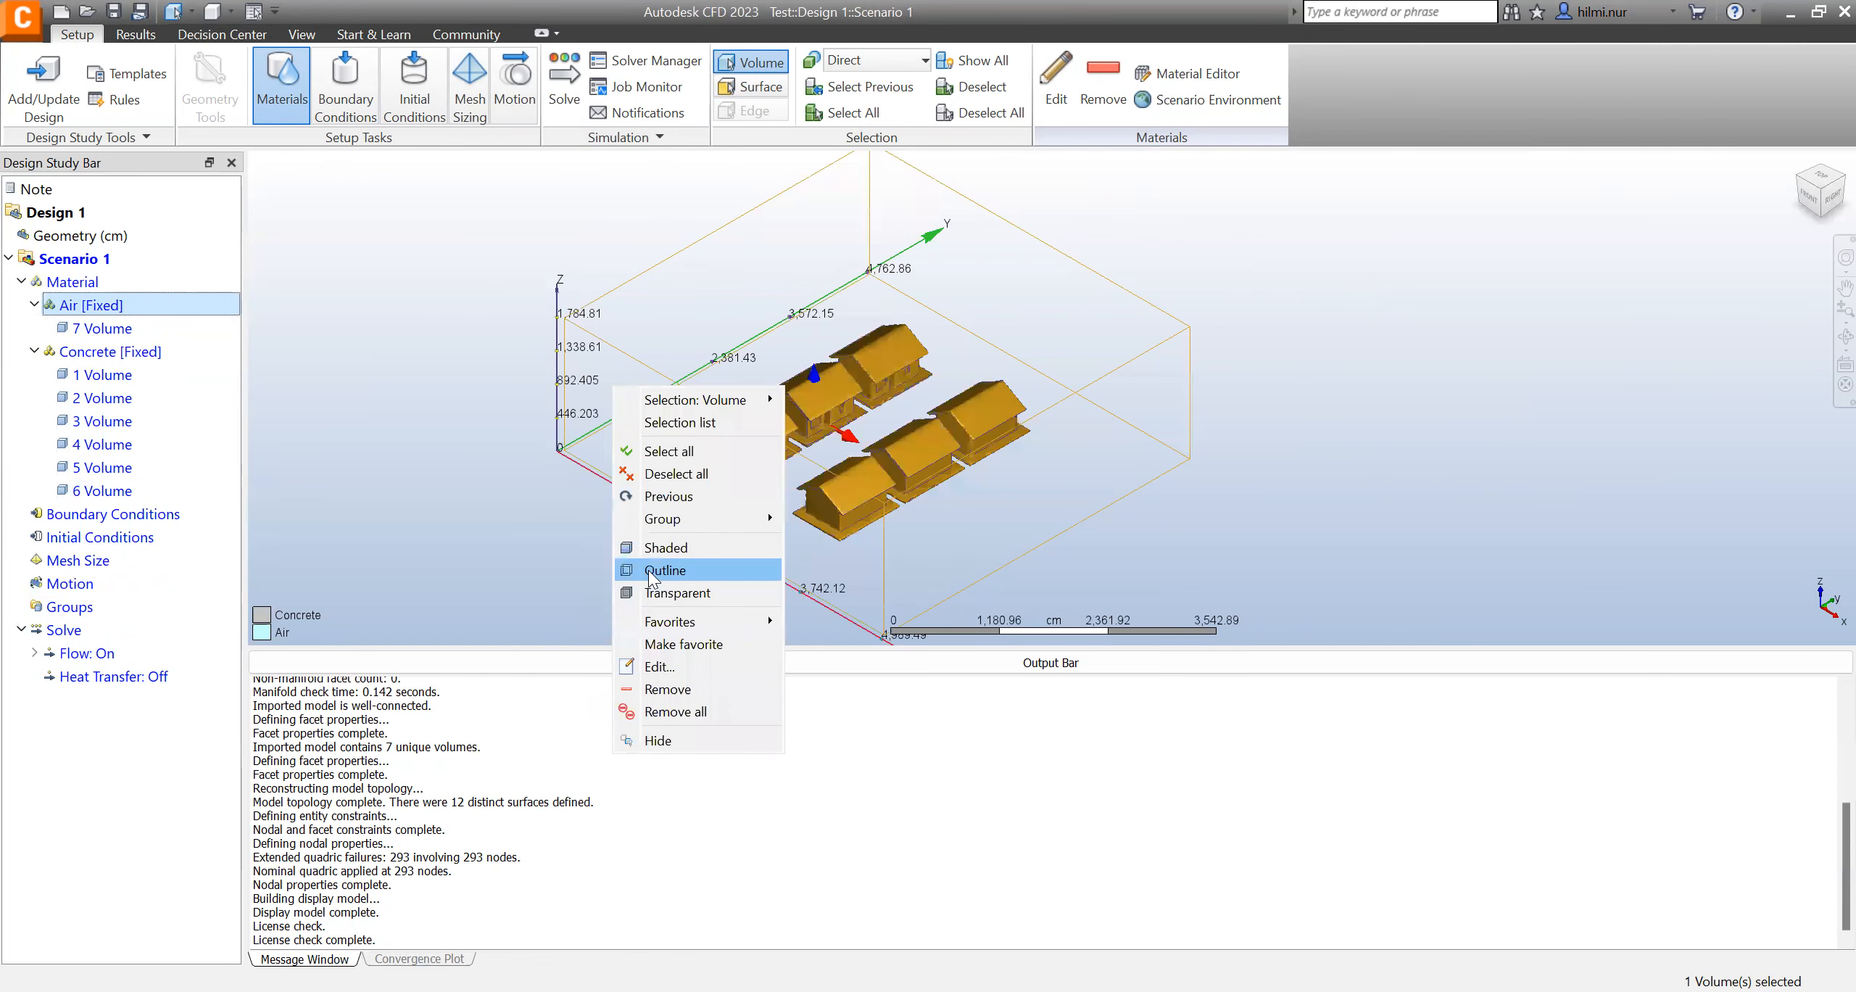
click(651, 593)
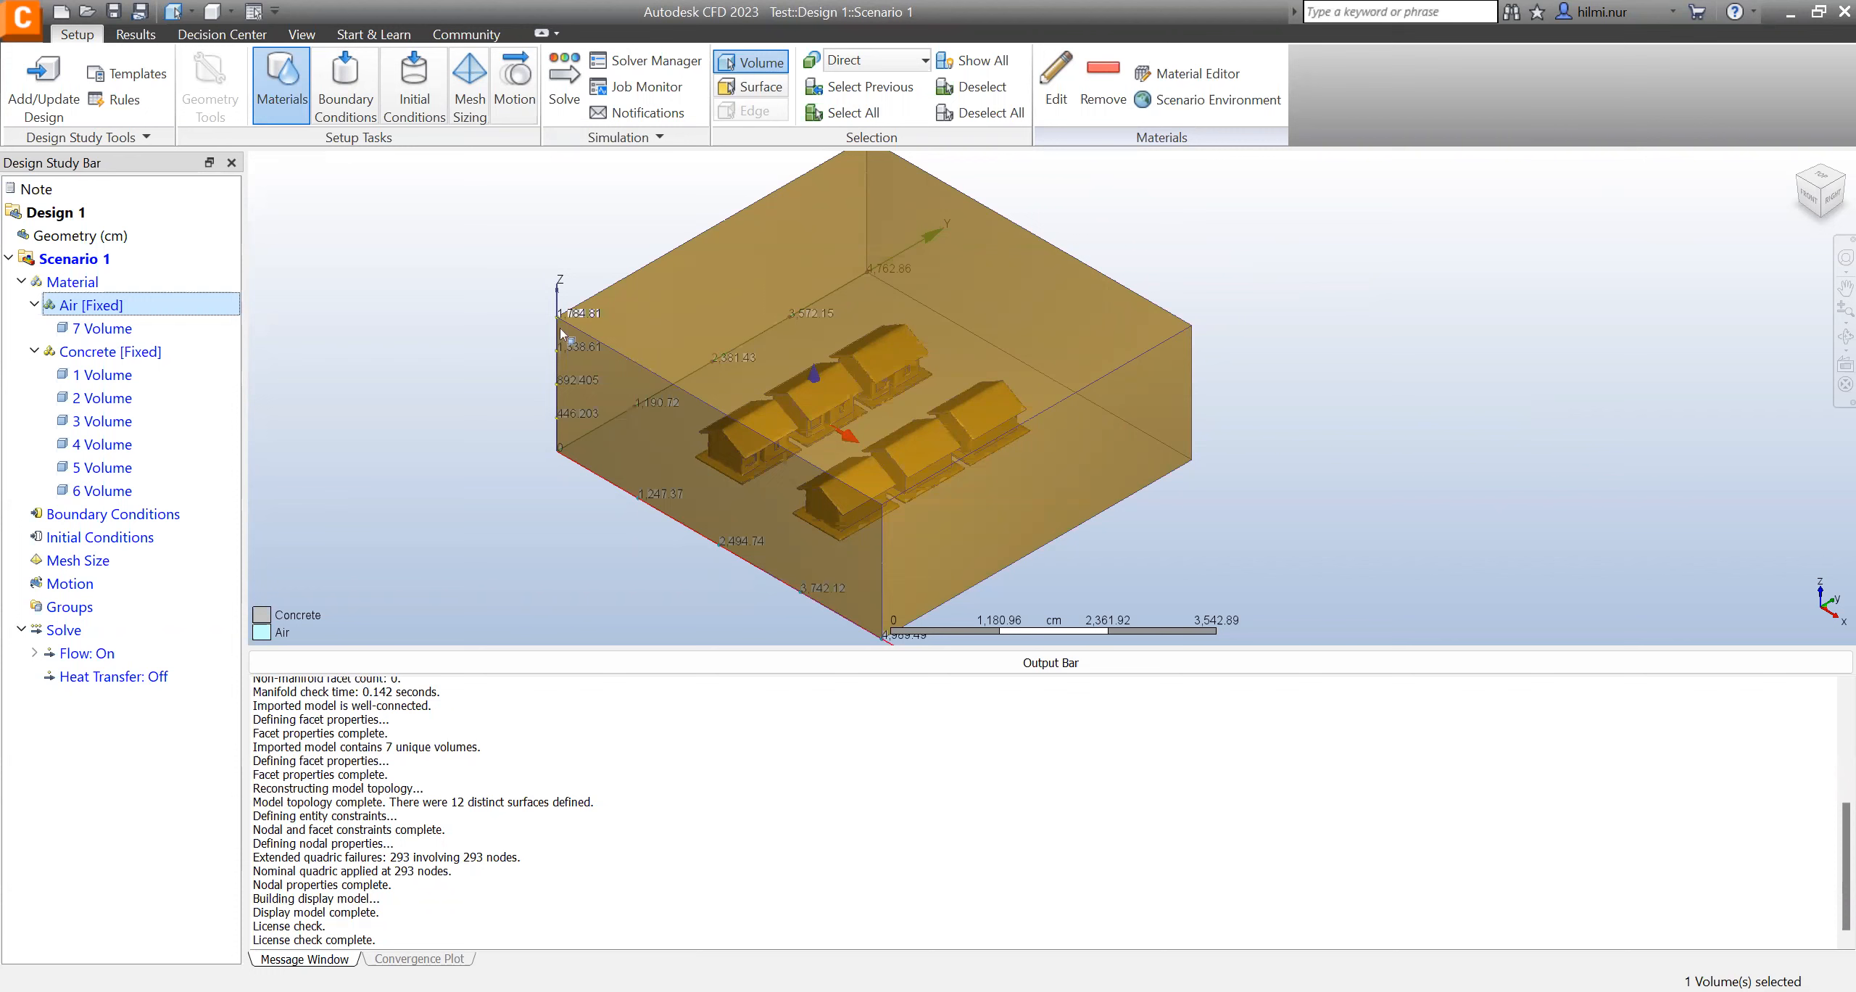
- Switch to boundary conditions and open the settings for surface 10, the air volume's side face at the far X end
click(341, 97)
click(294, 96)
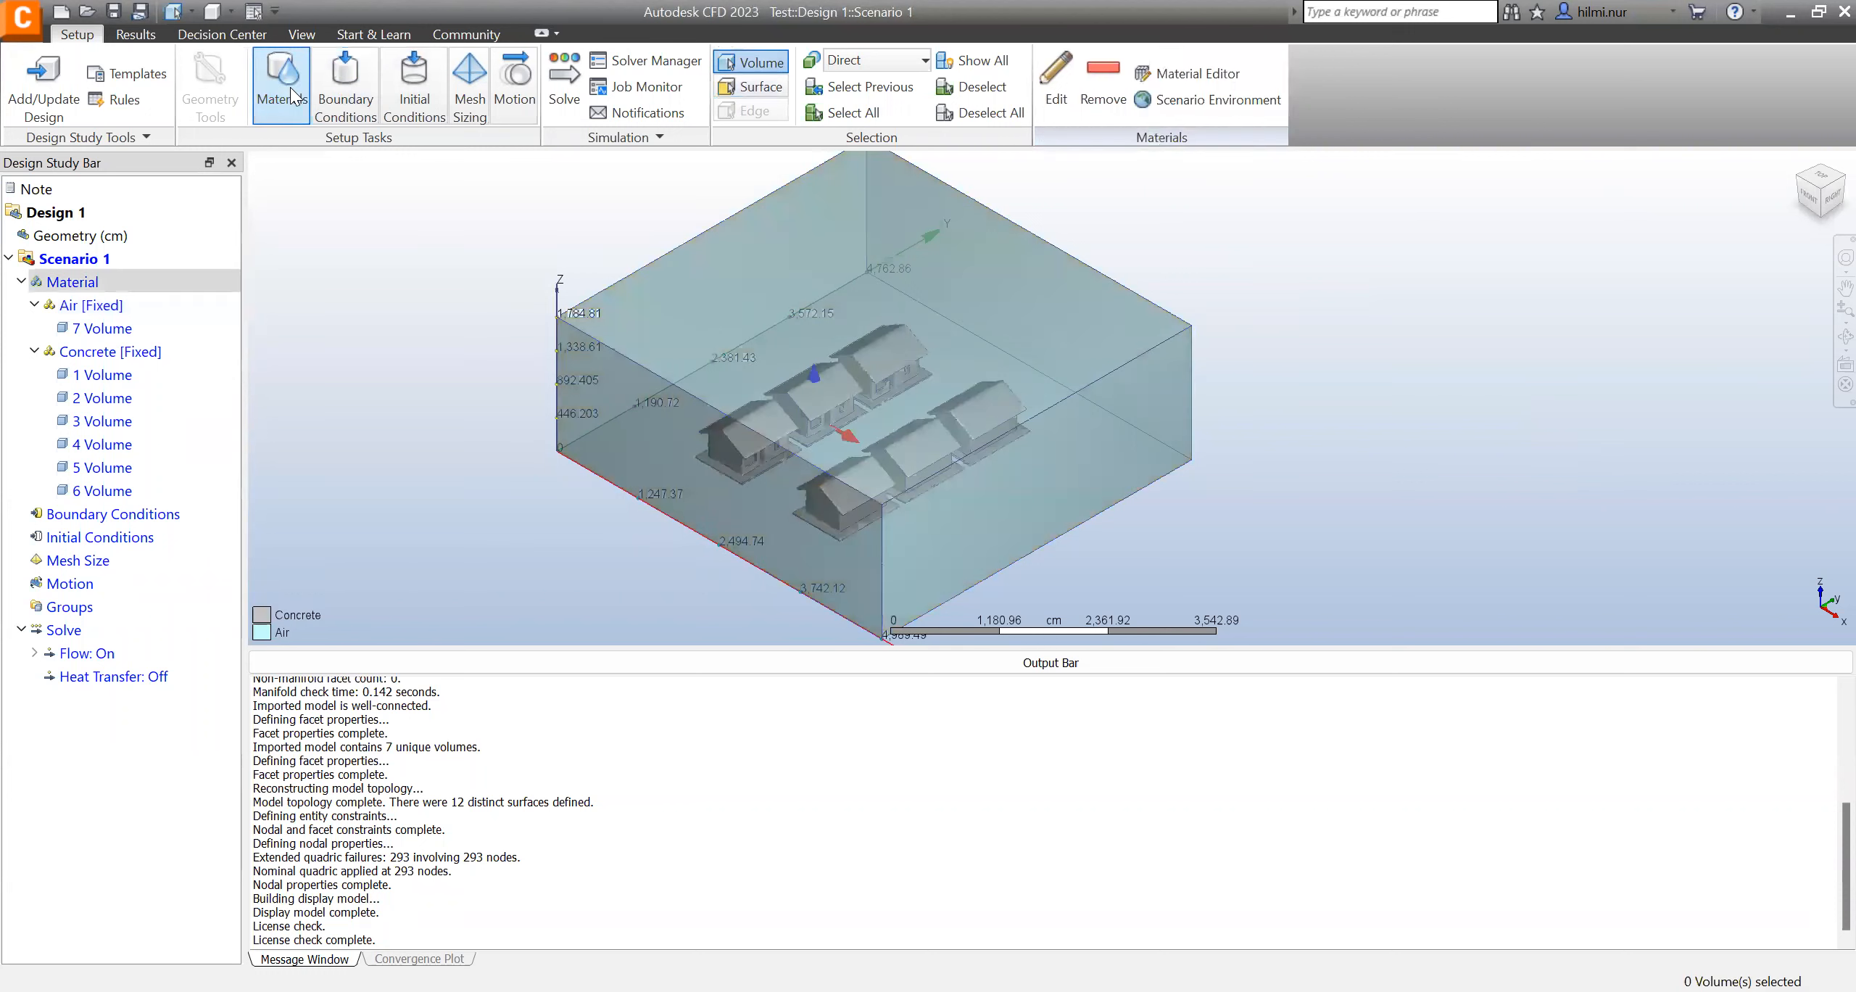
click(338, 94)
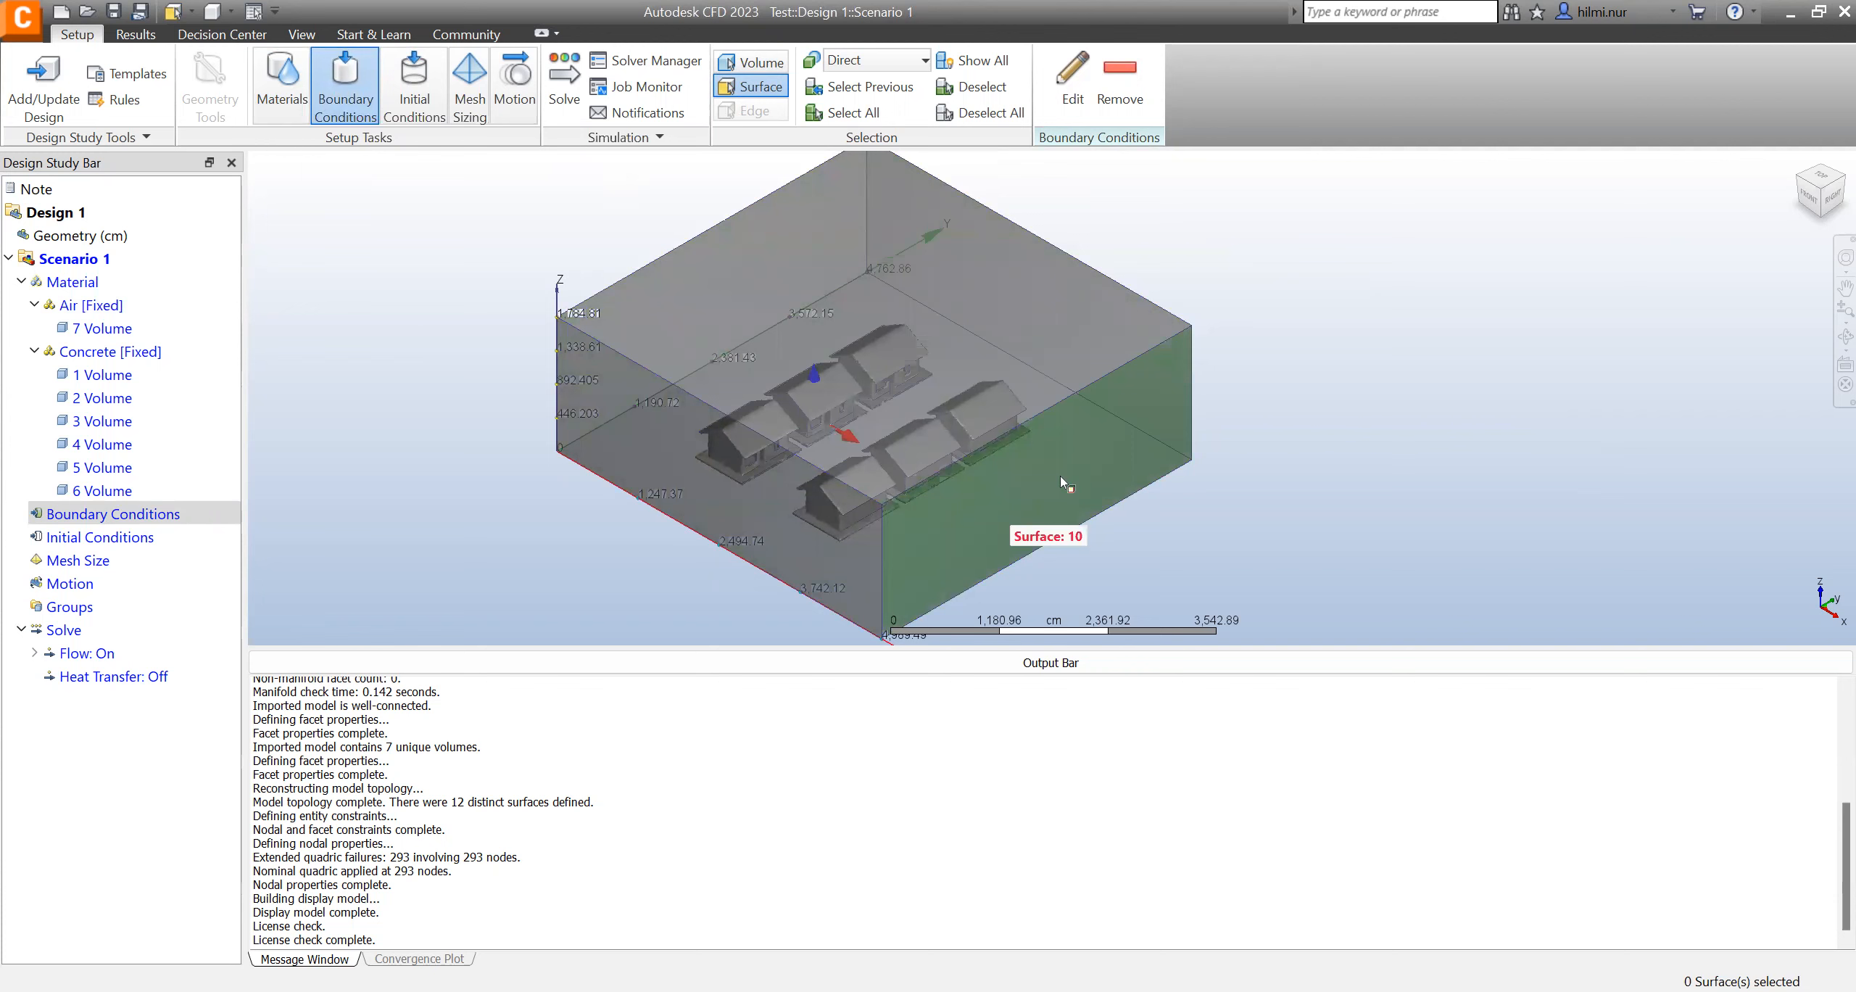
click(1095, 470)
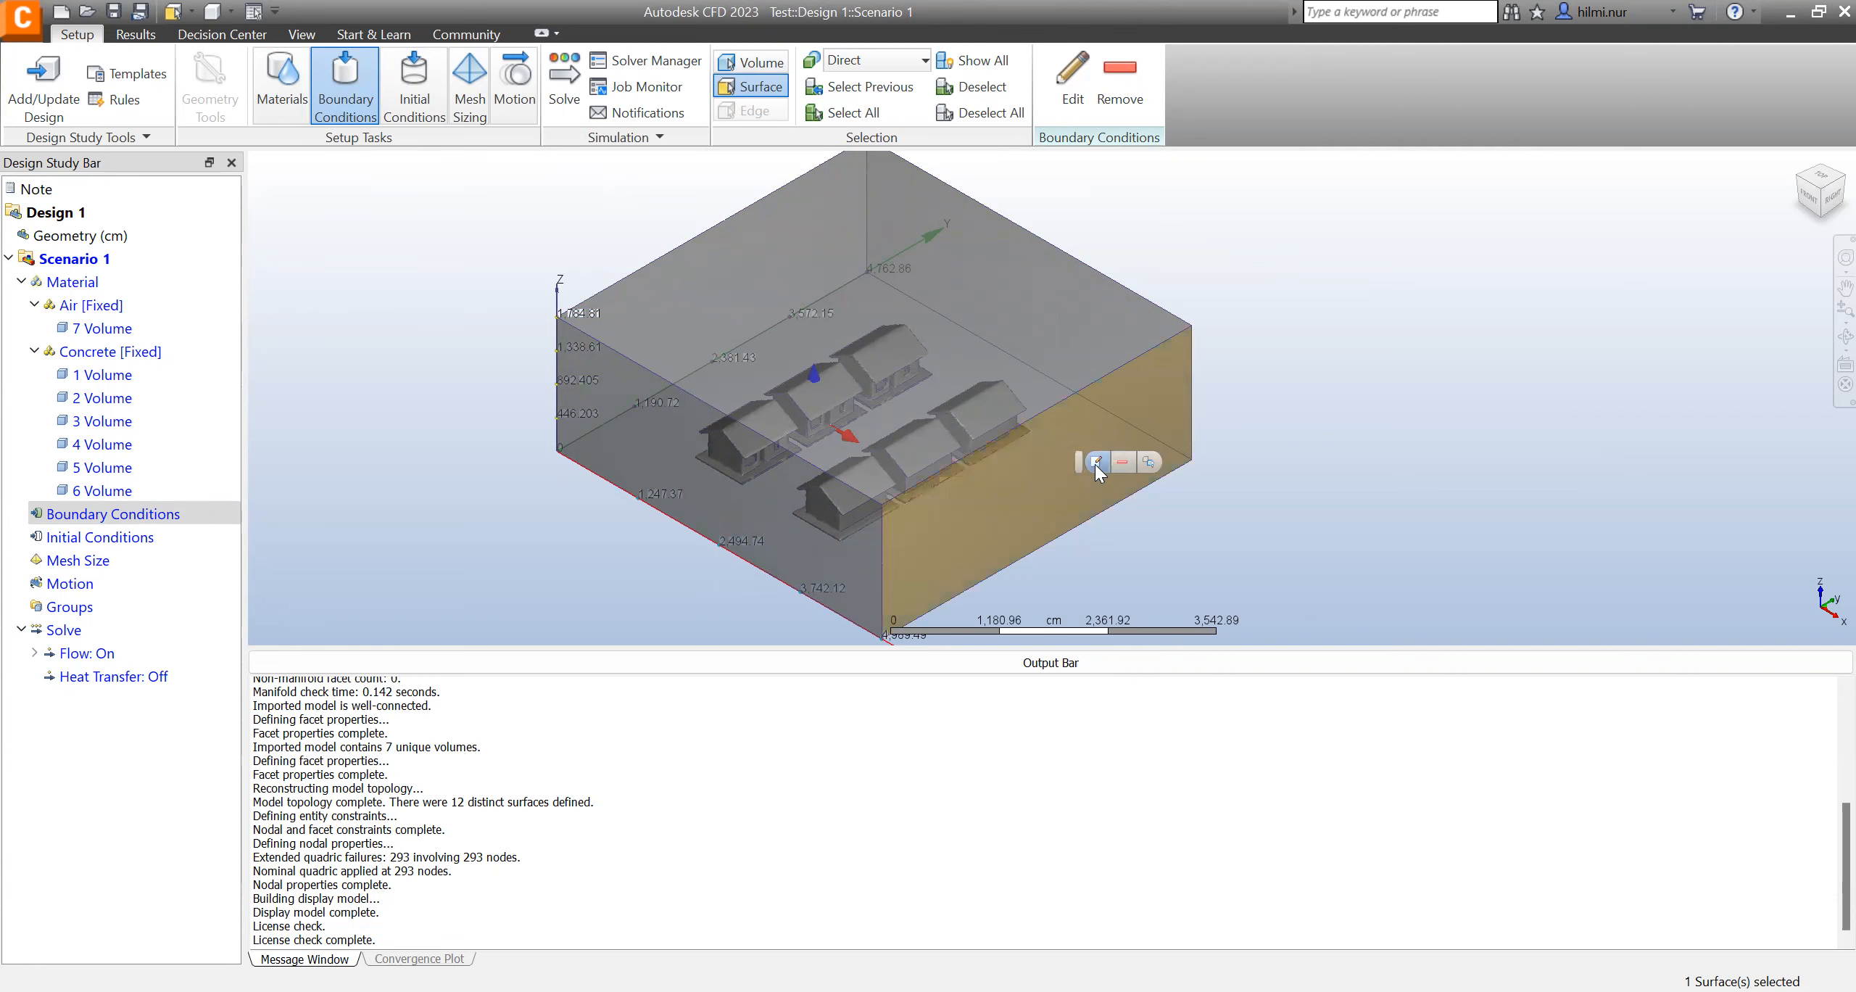
click(1096, 462)
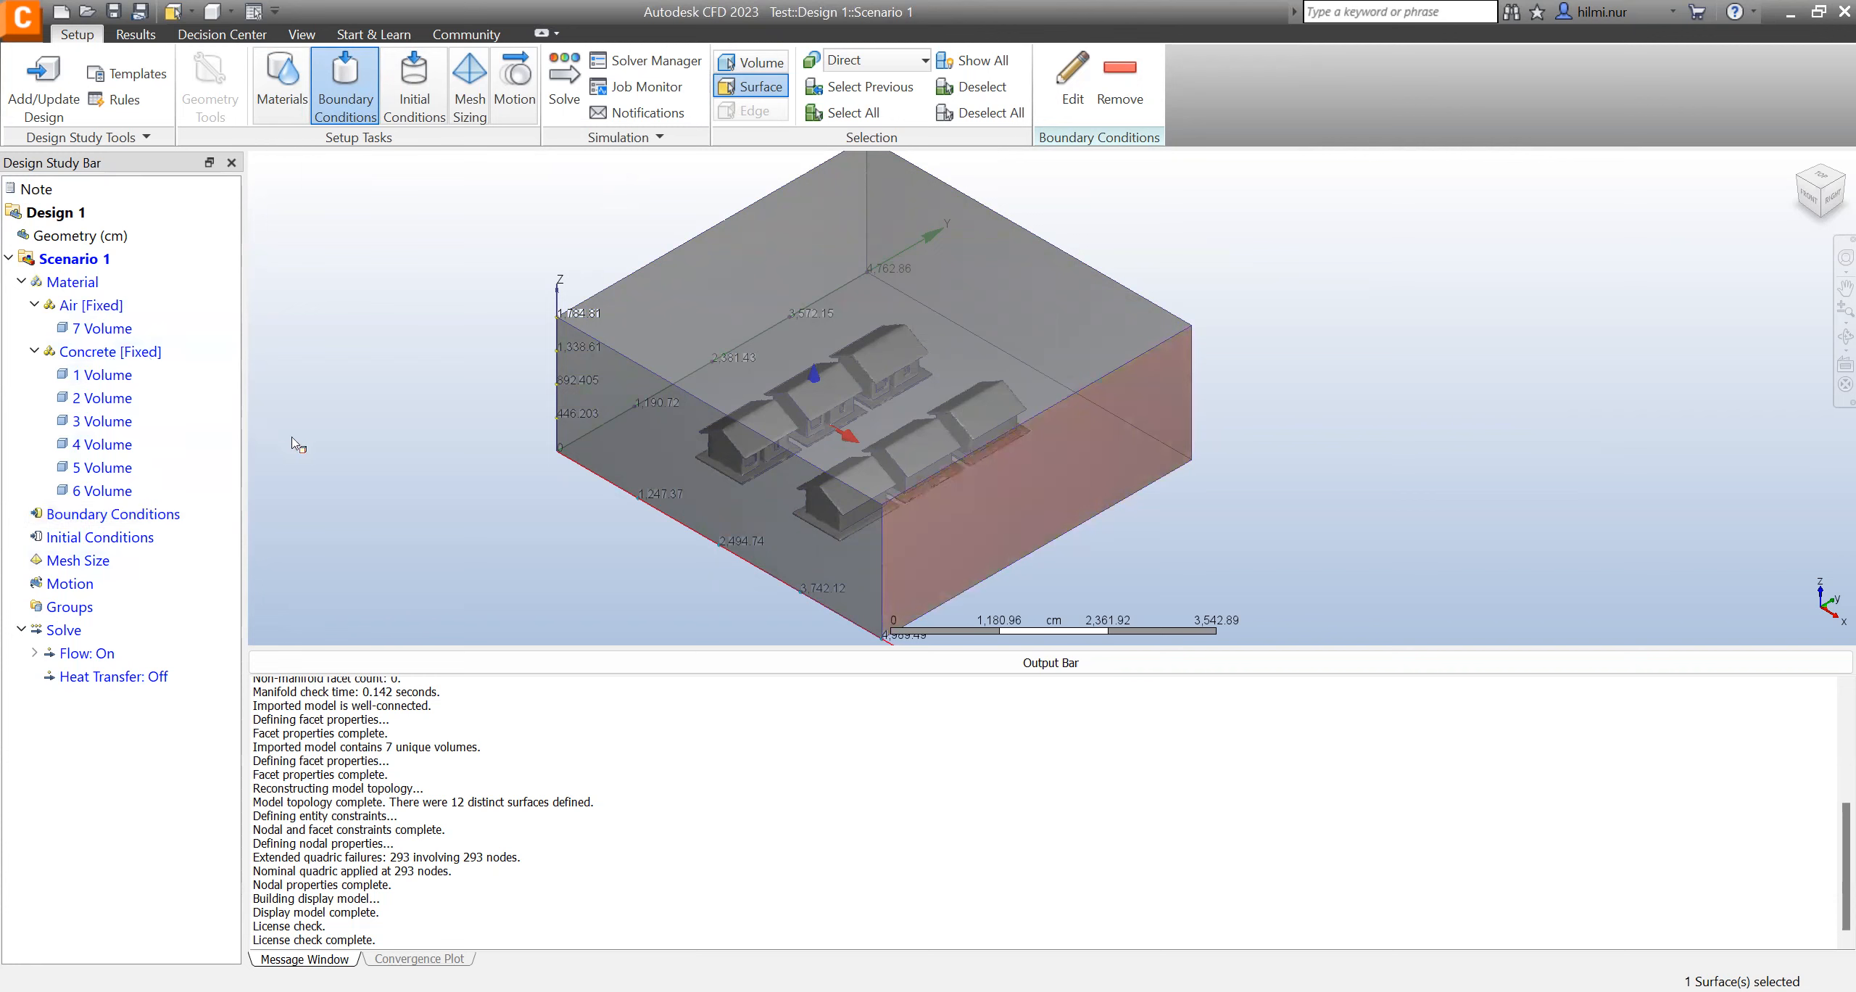
right_click(1051, 480)
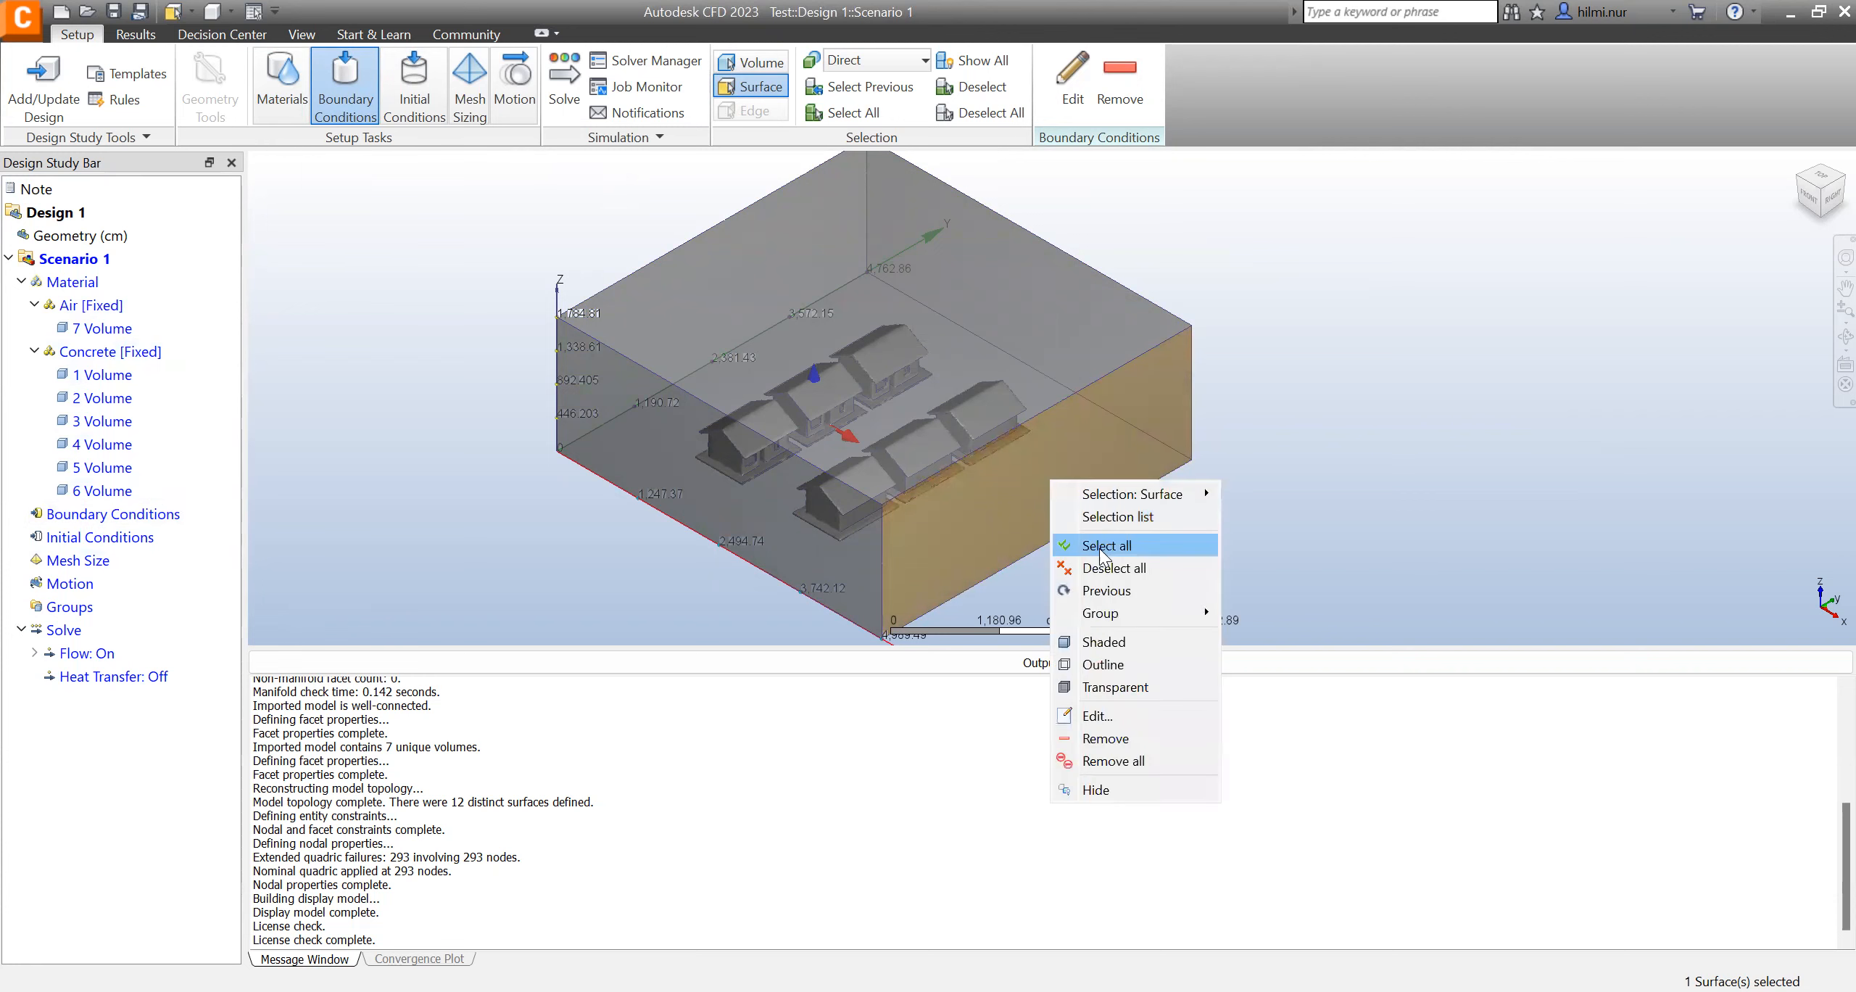
click(1105, 716)
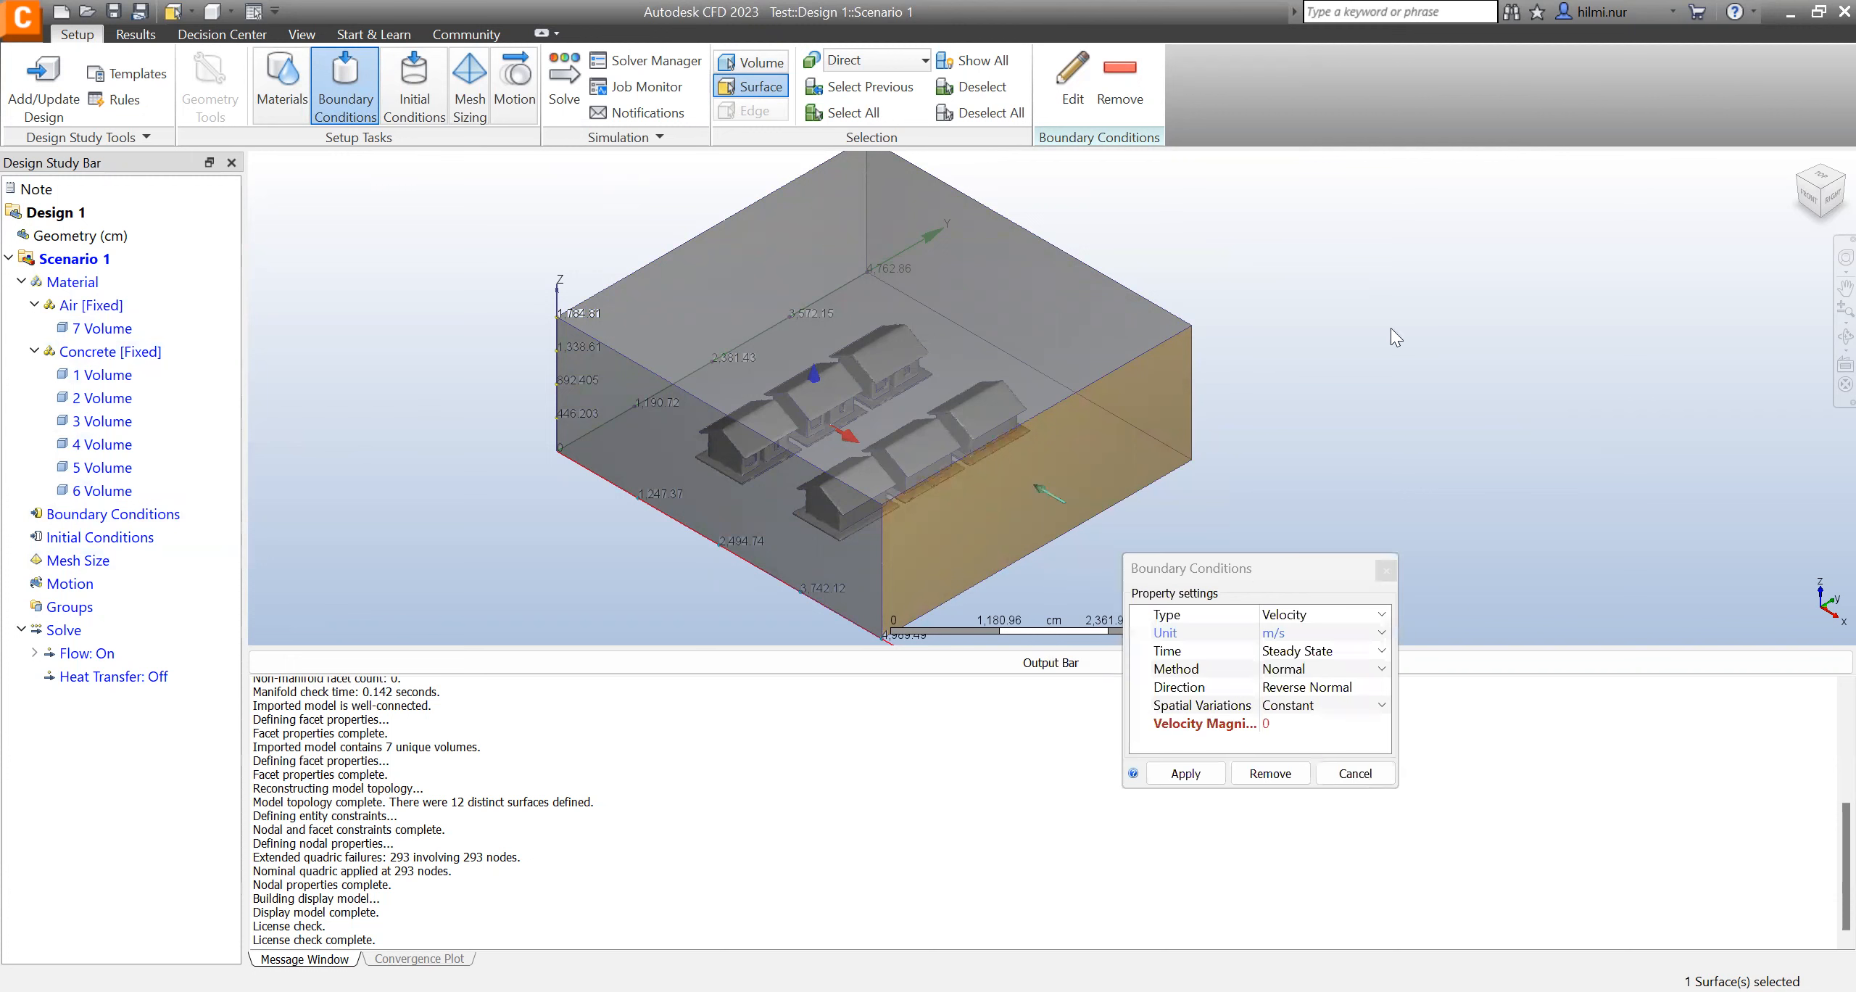
drag(1269, 567, 1391, 328)
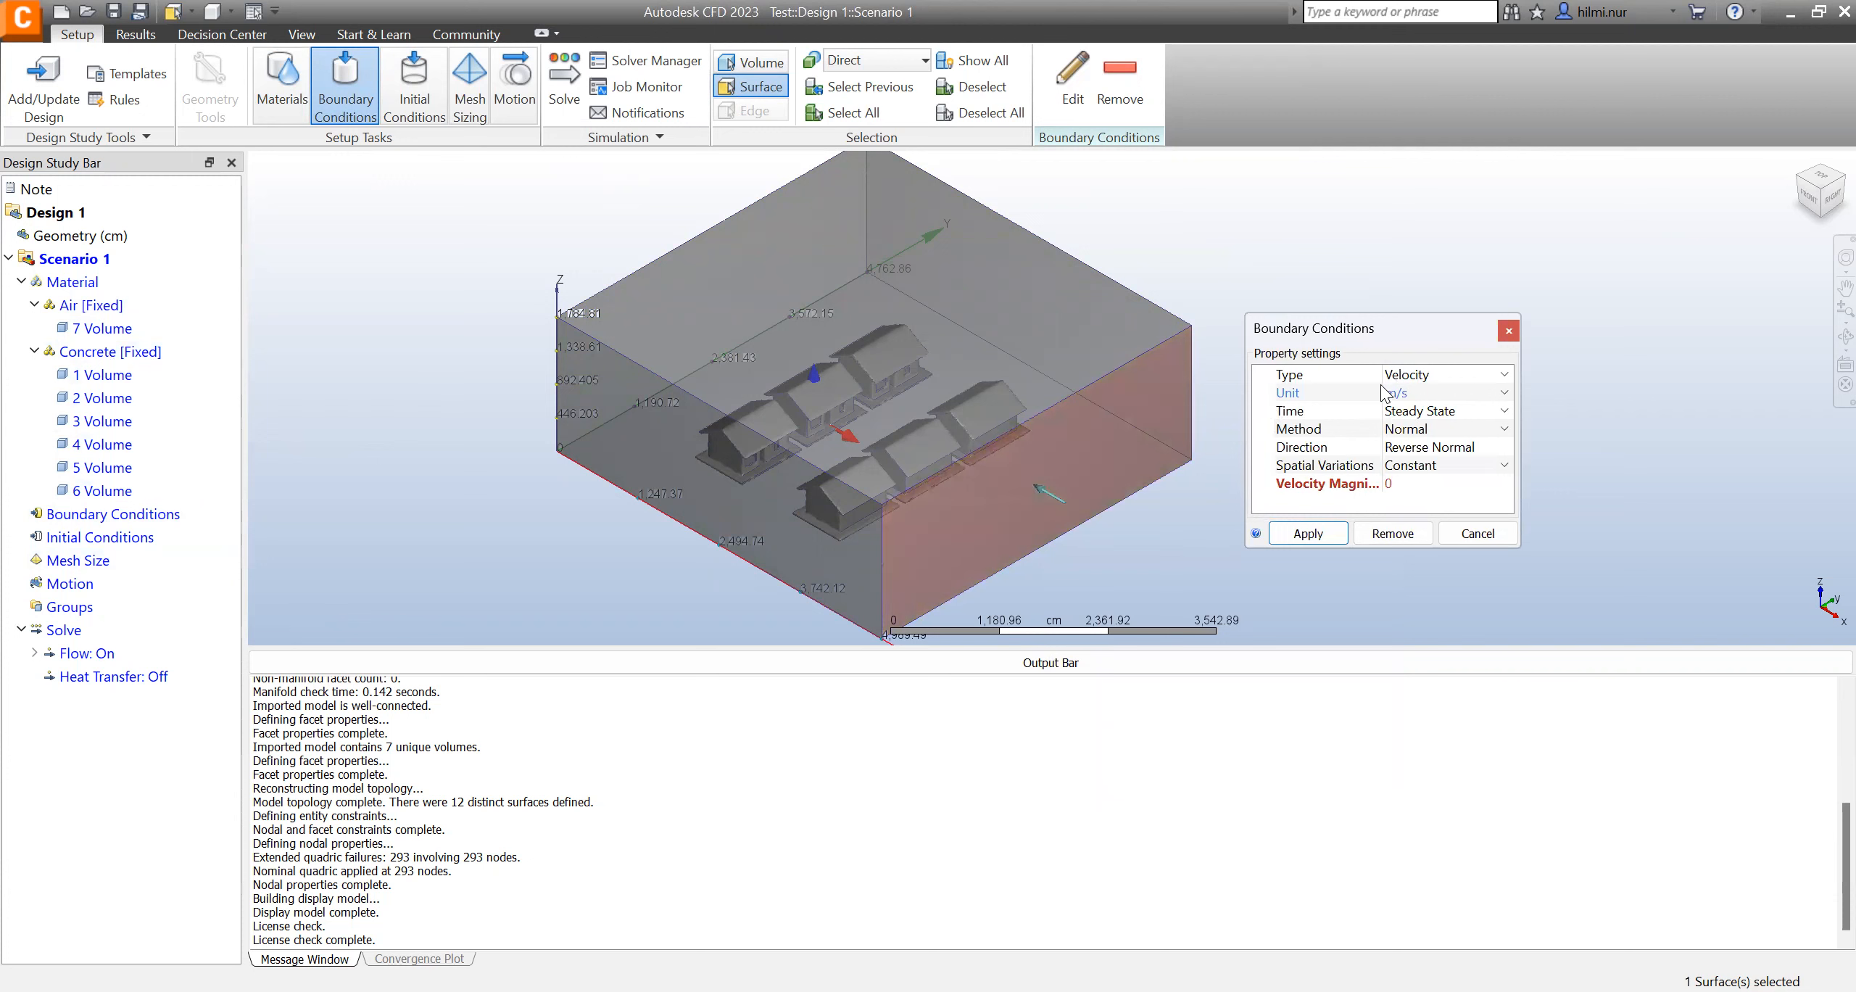
- Choose Velocity as the boundary condition type for surface 10, with m/s as its unit
click(1477, 377)
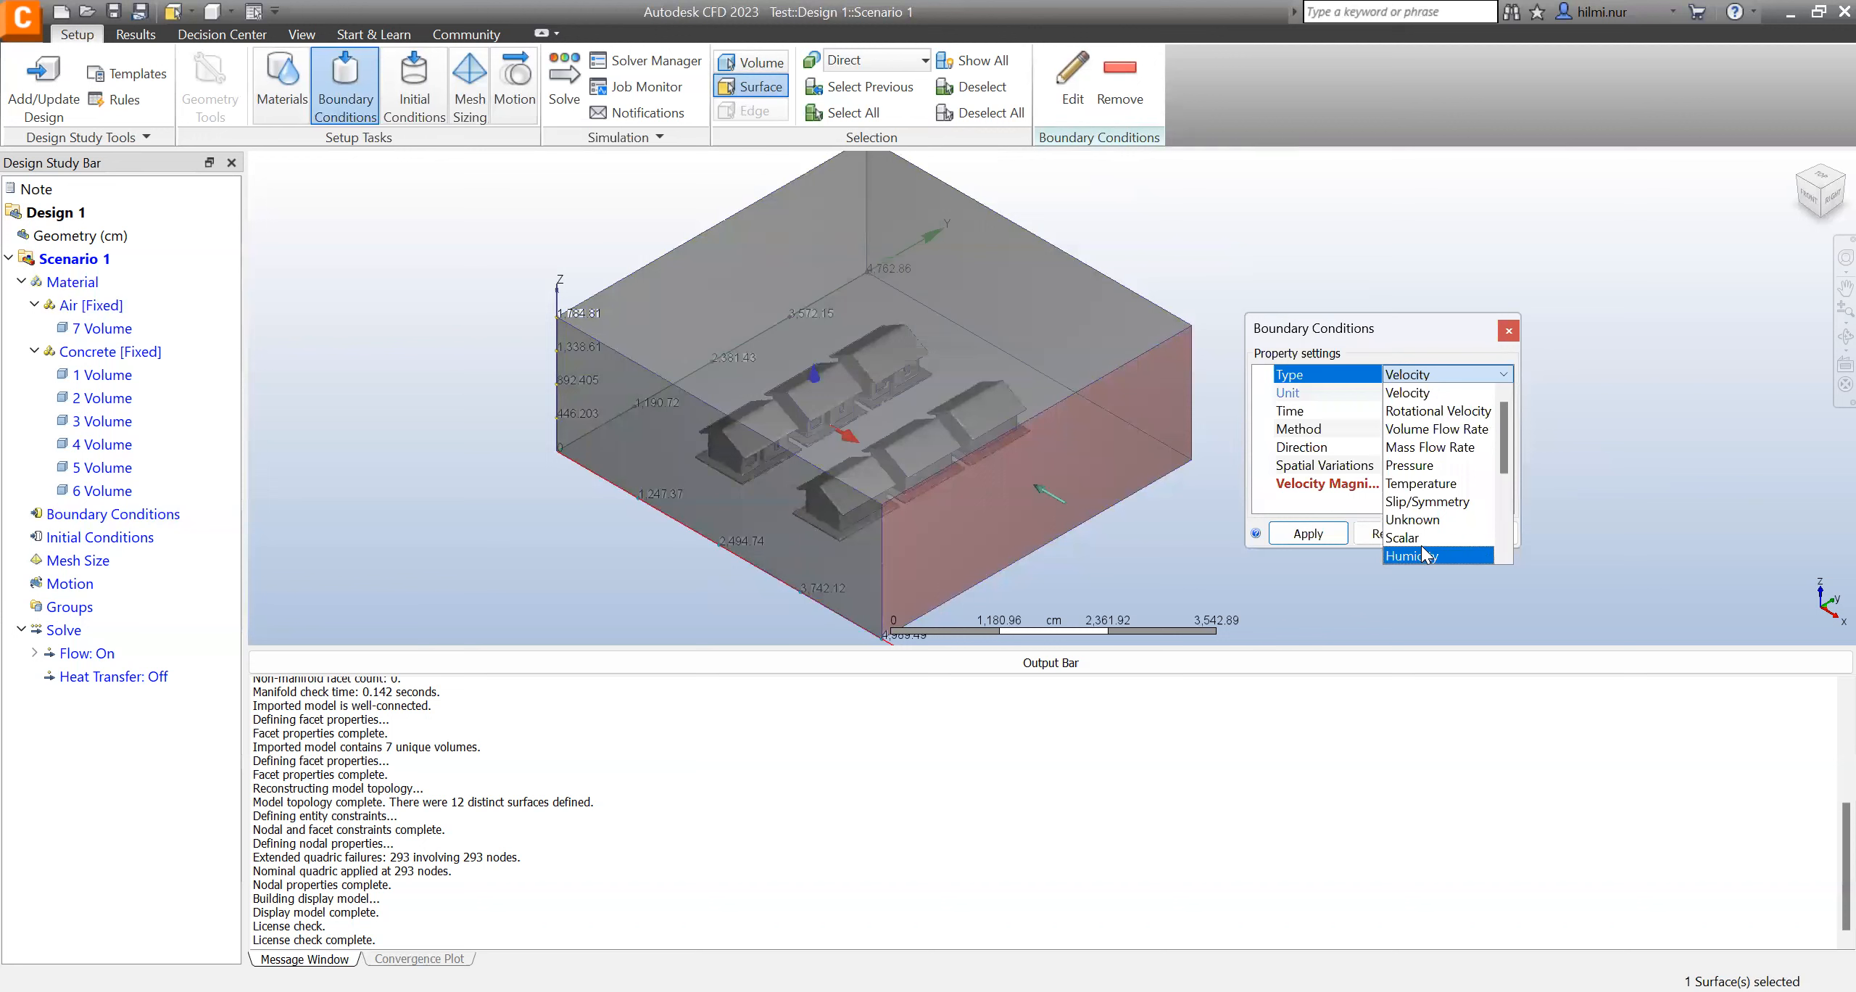
scroll(1426, 556, down, 3)
scroll(1426, 555, up, 3)
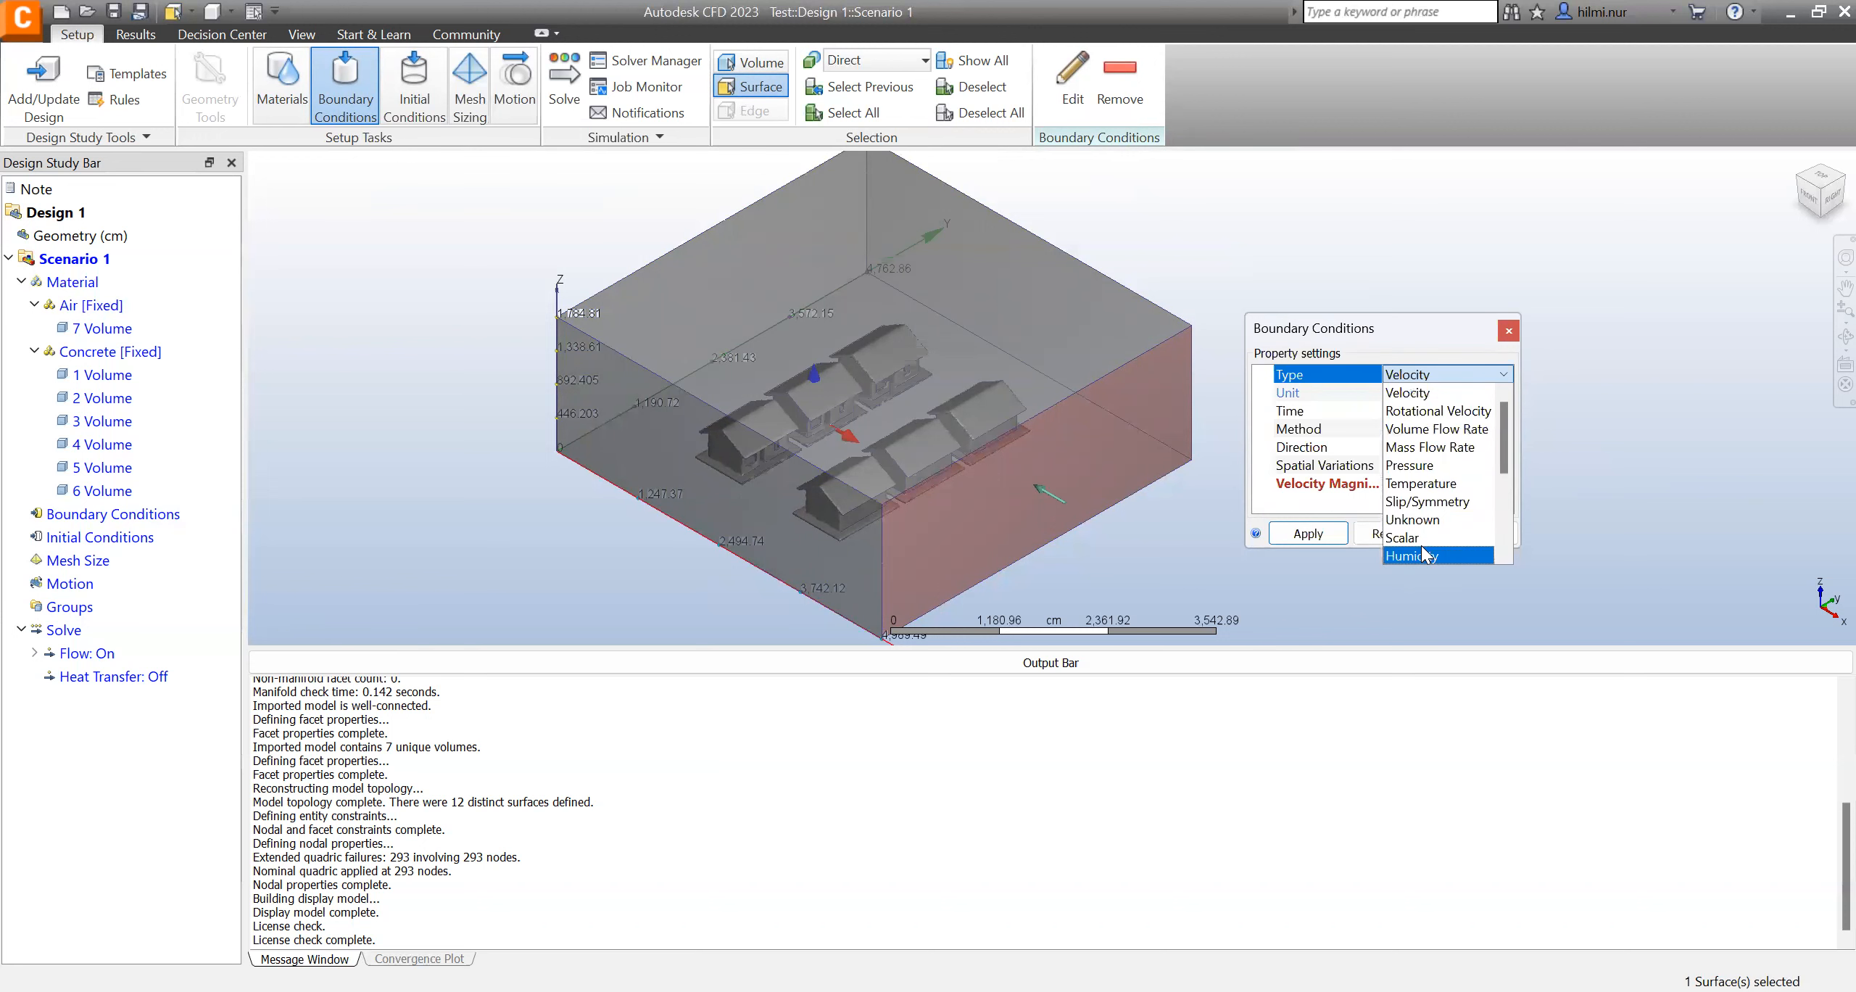
click(1442, 397)
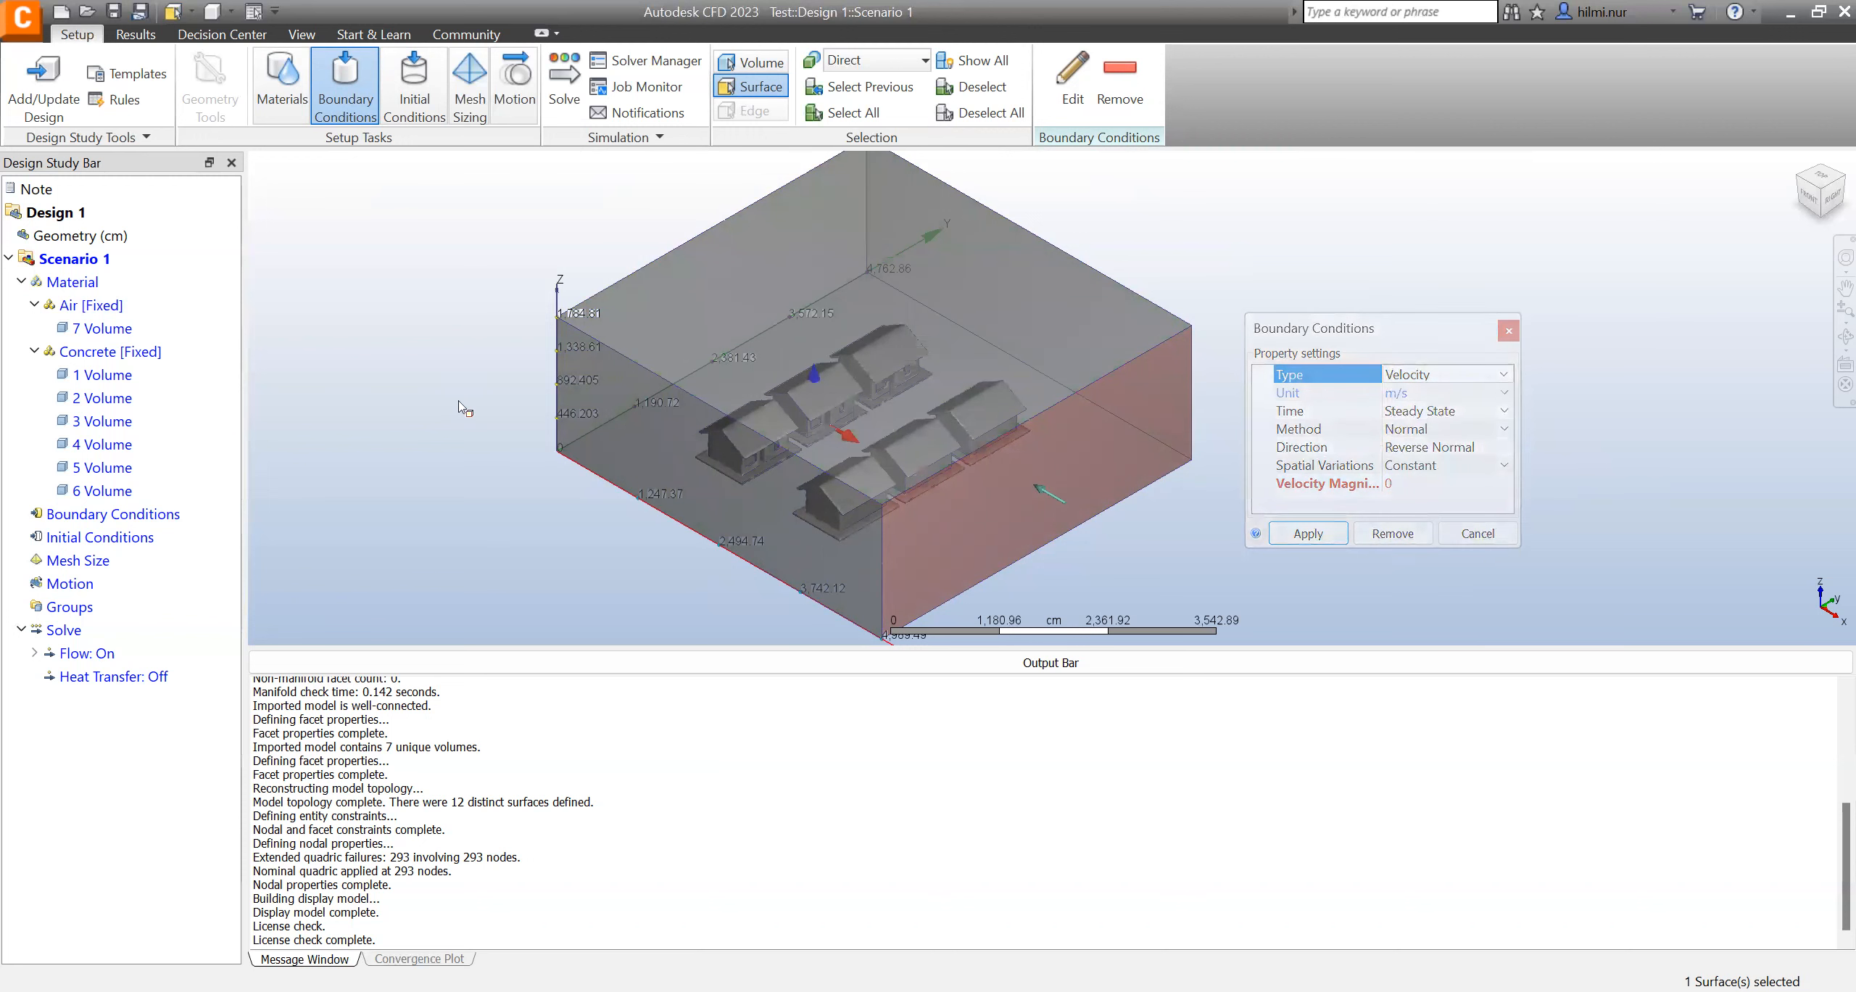
click(1414, 395)
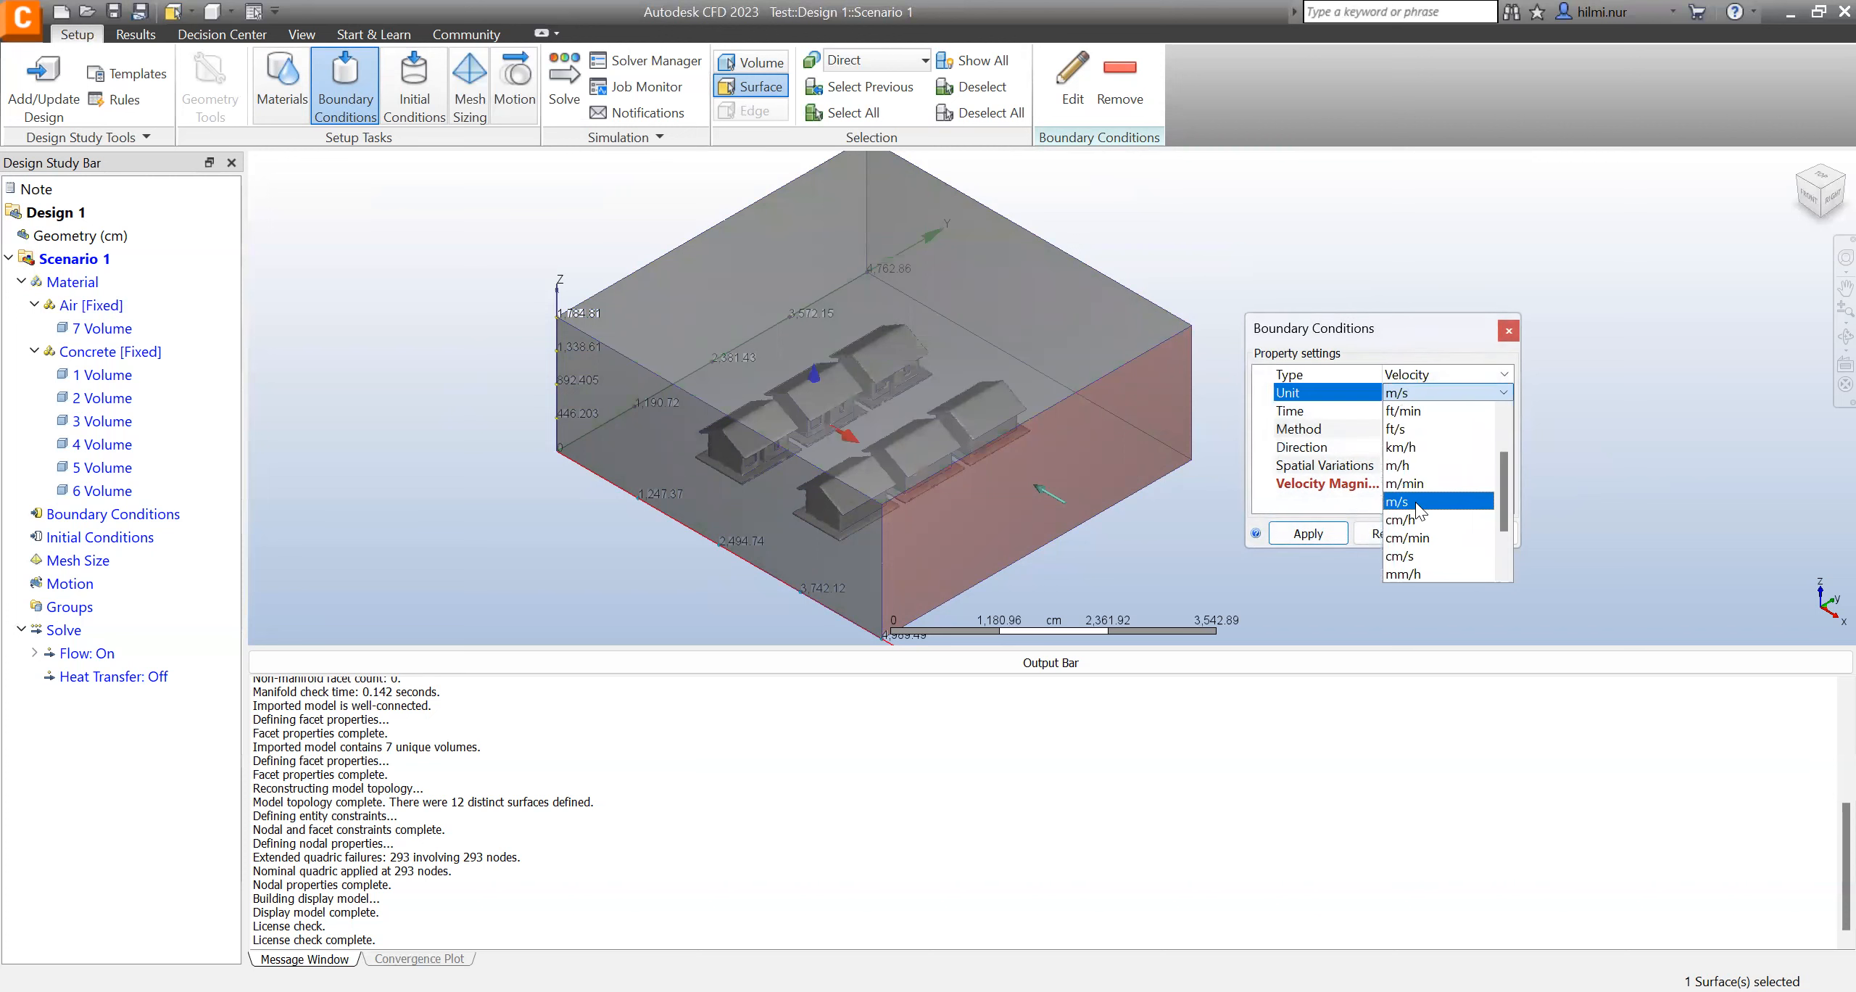
click(1415, 448)
scroll(1416, 454, down, 1)
scroll(1450, 455, down, 1)
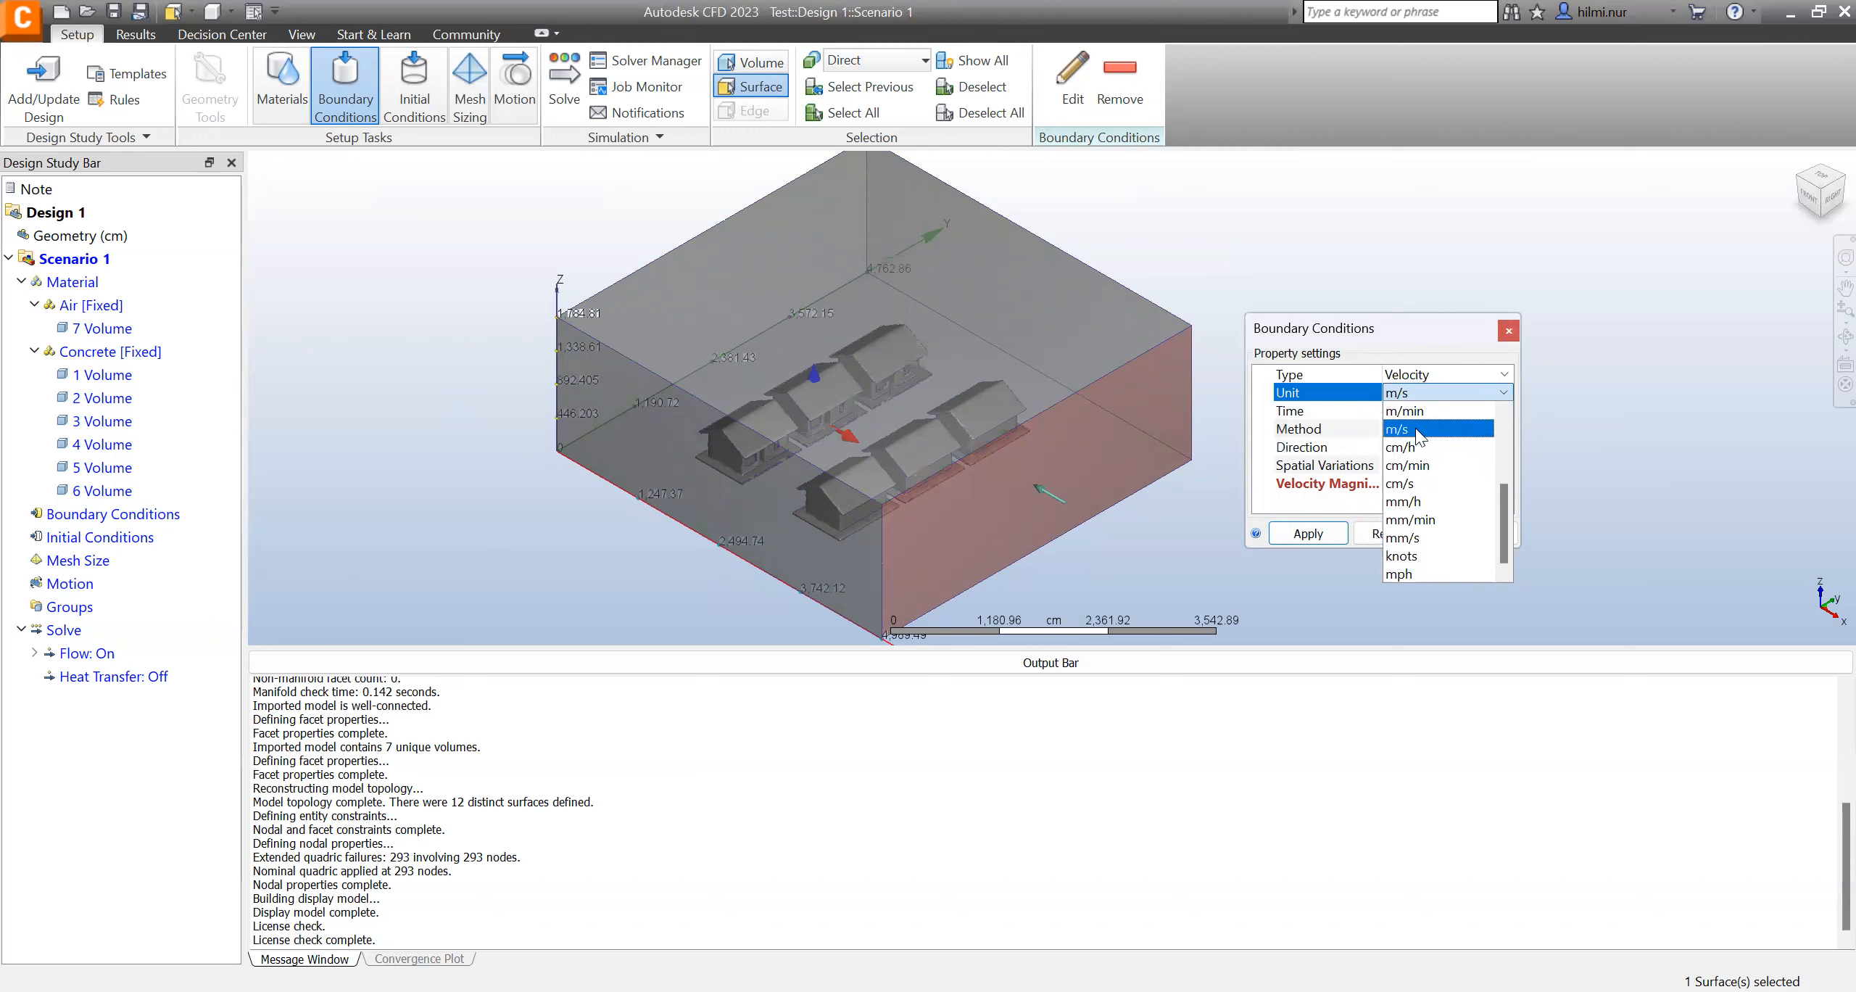
click(1419, 432)
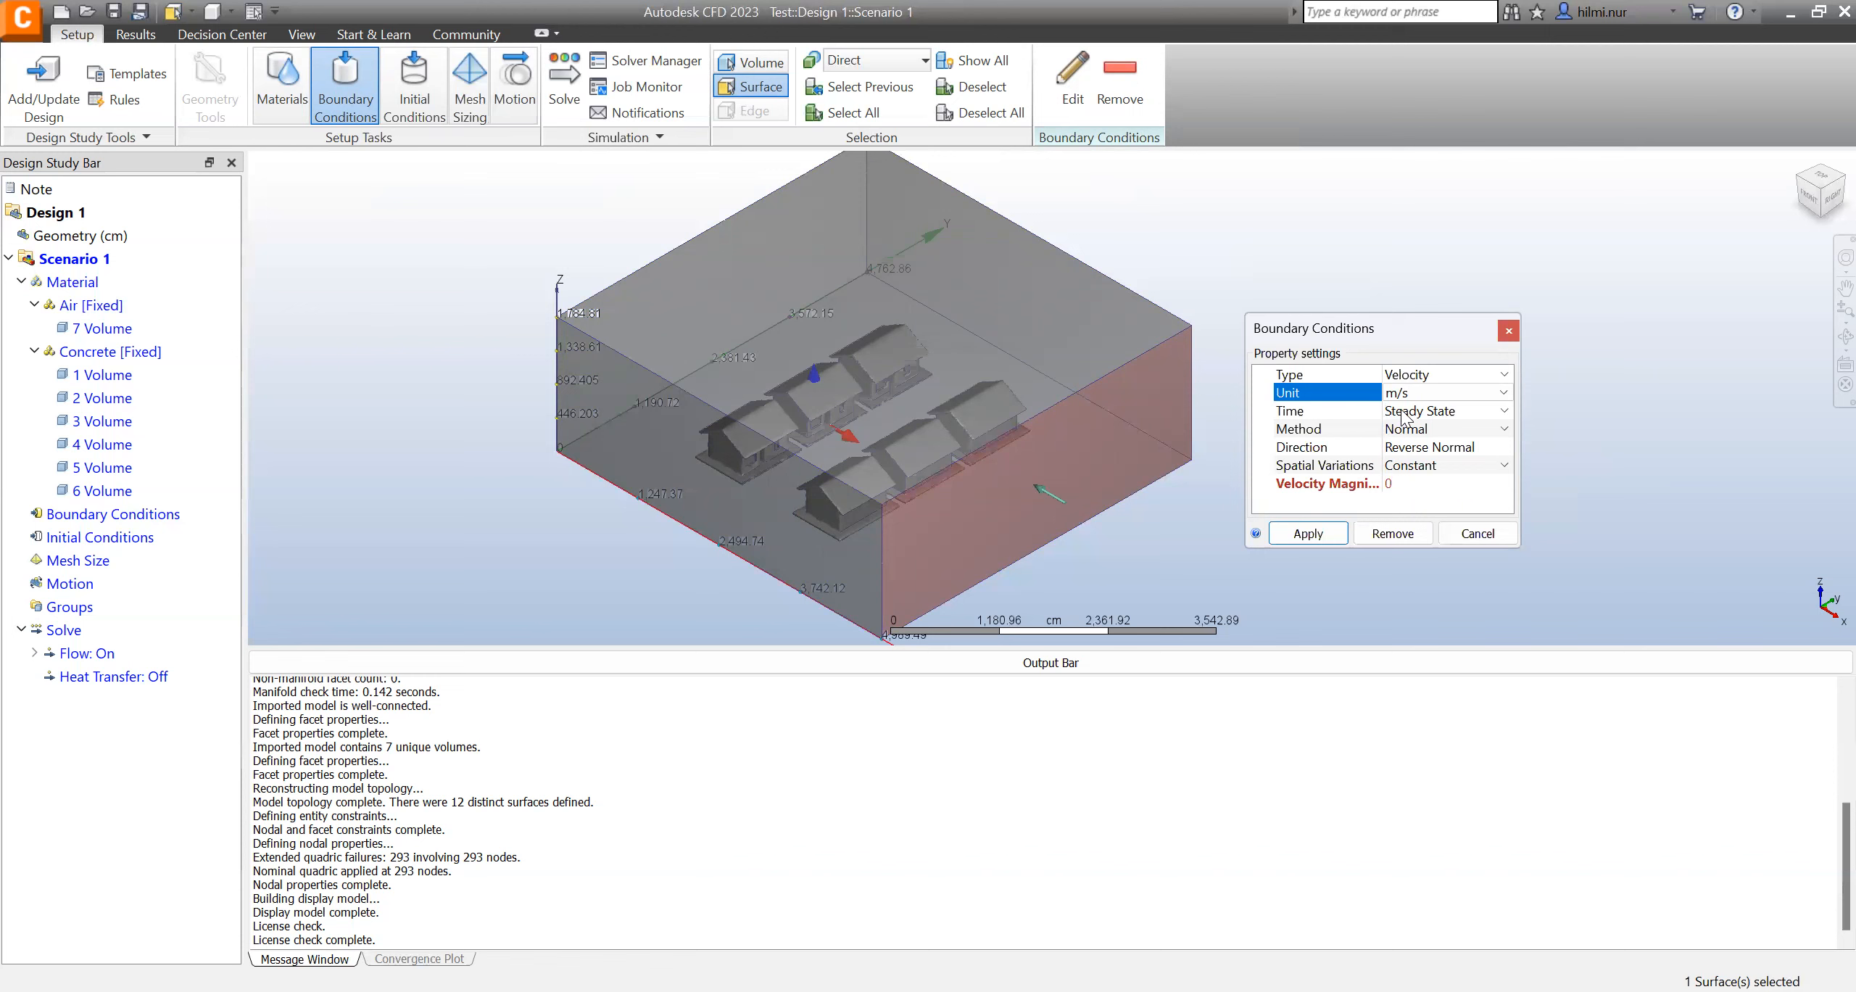
- Use Steady State for the velocity's time, Normal for its method and Constant for its spatial variations
click(1402, 412)
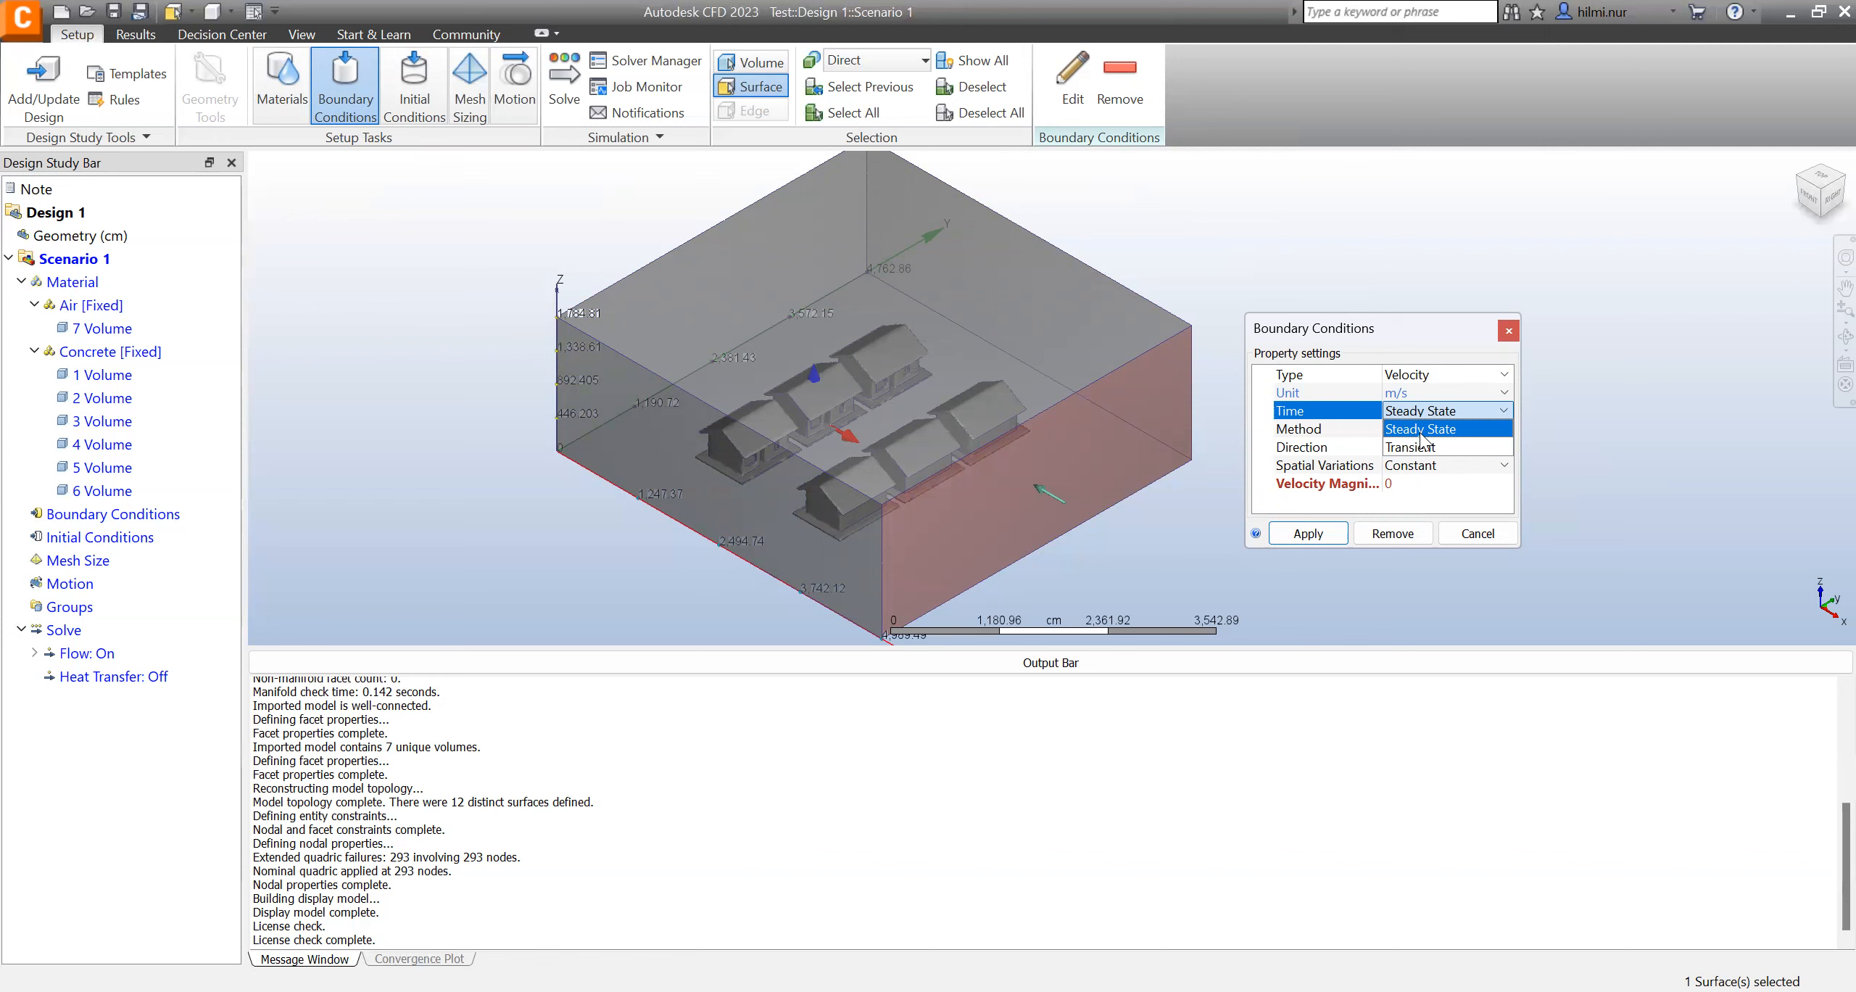
click(1421, 432)
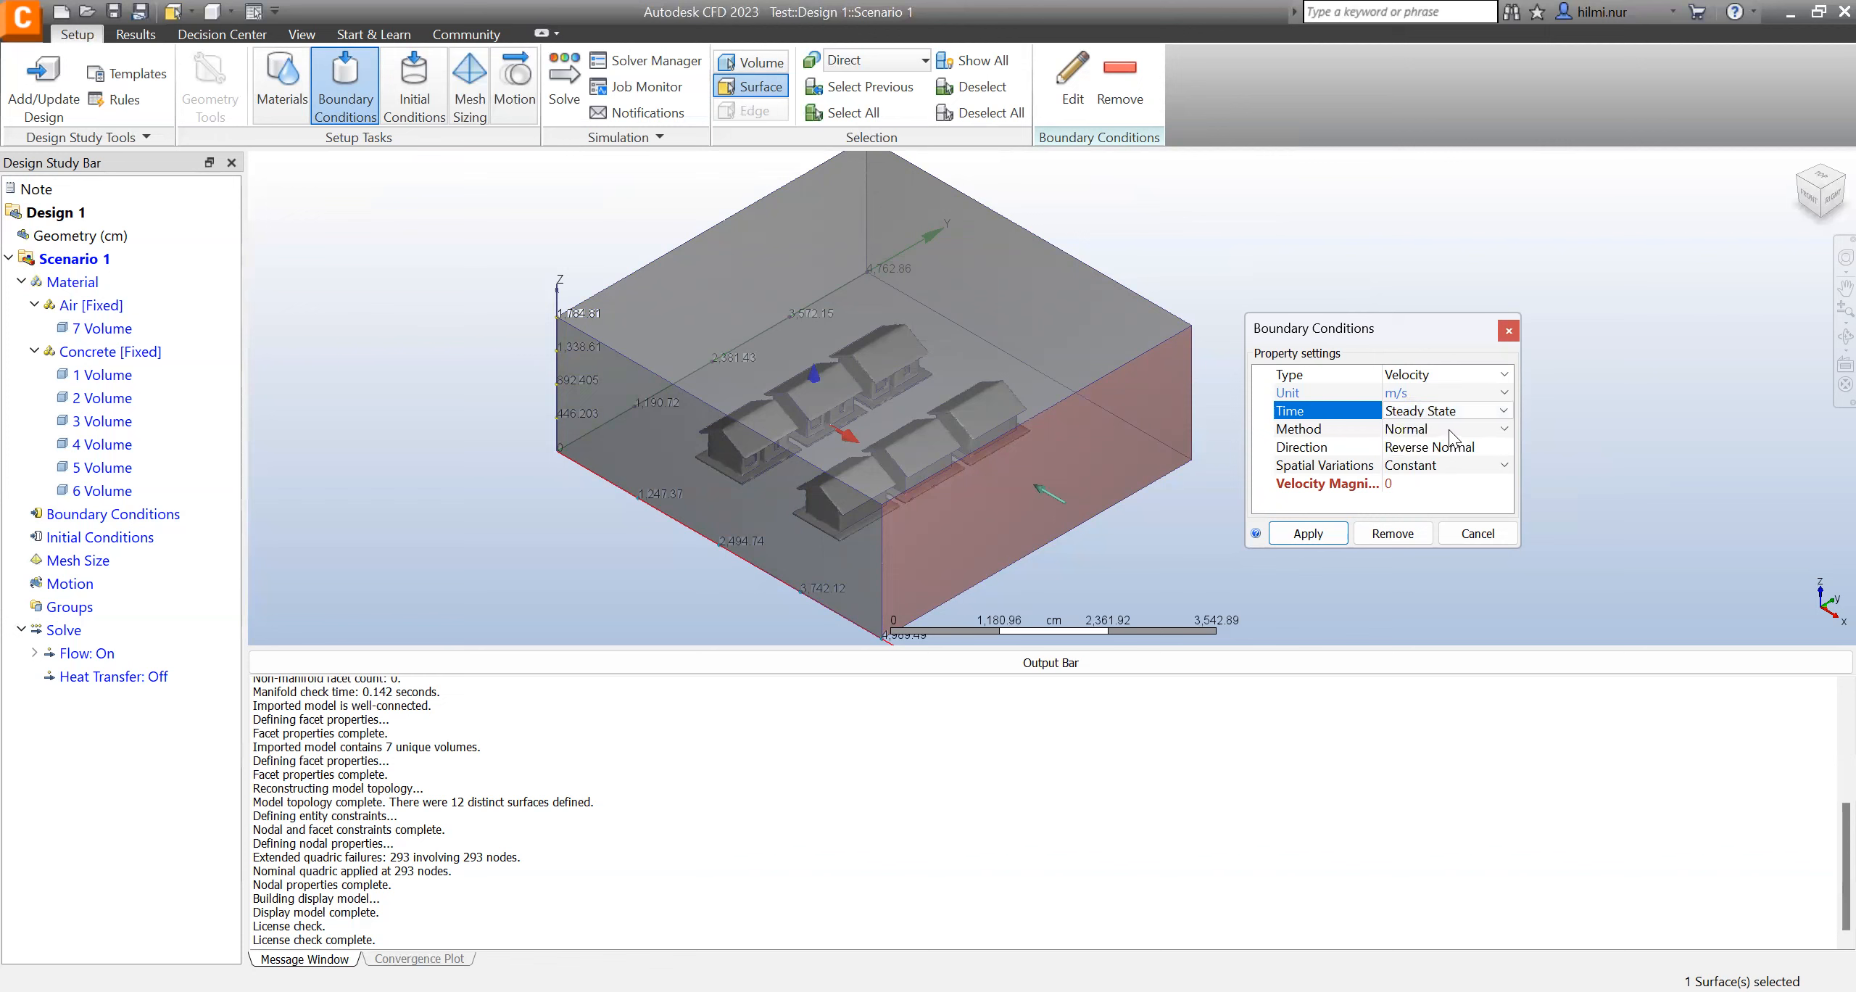
click(1449, 429)
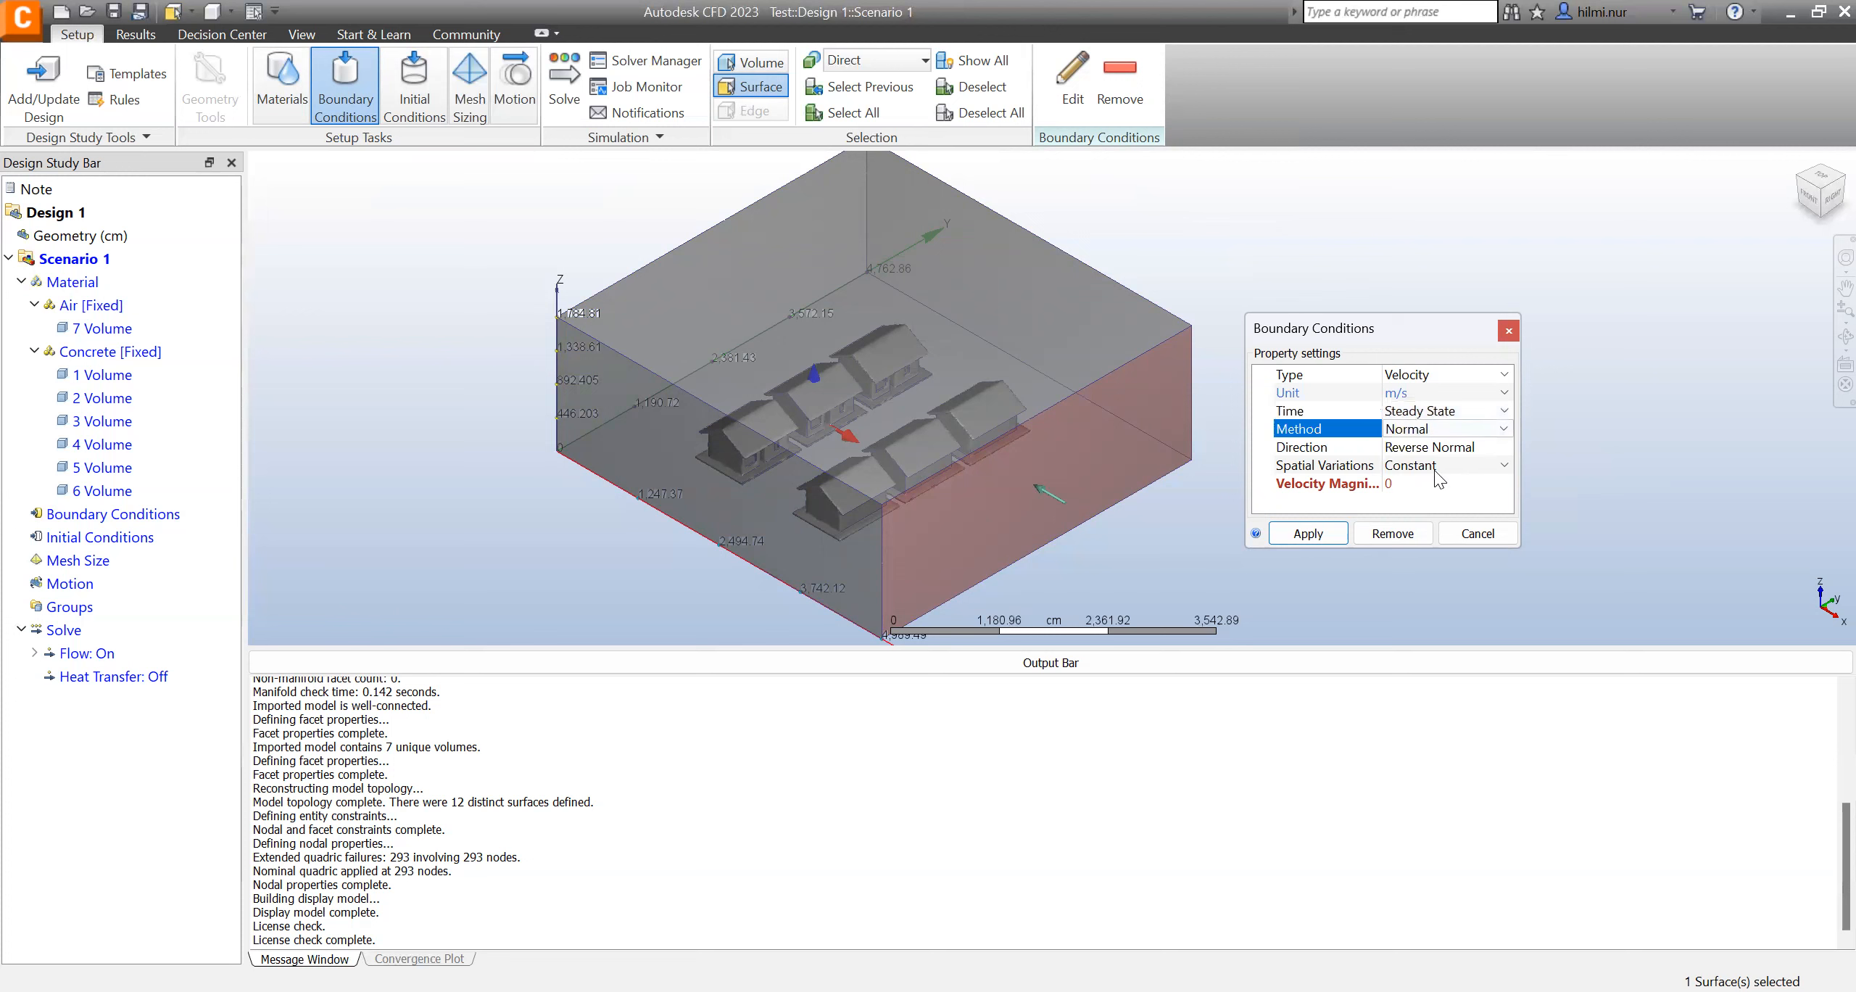
click(1436, 467)
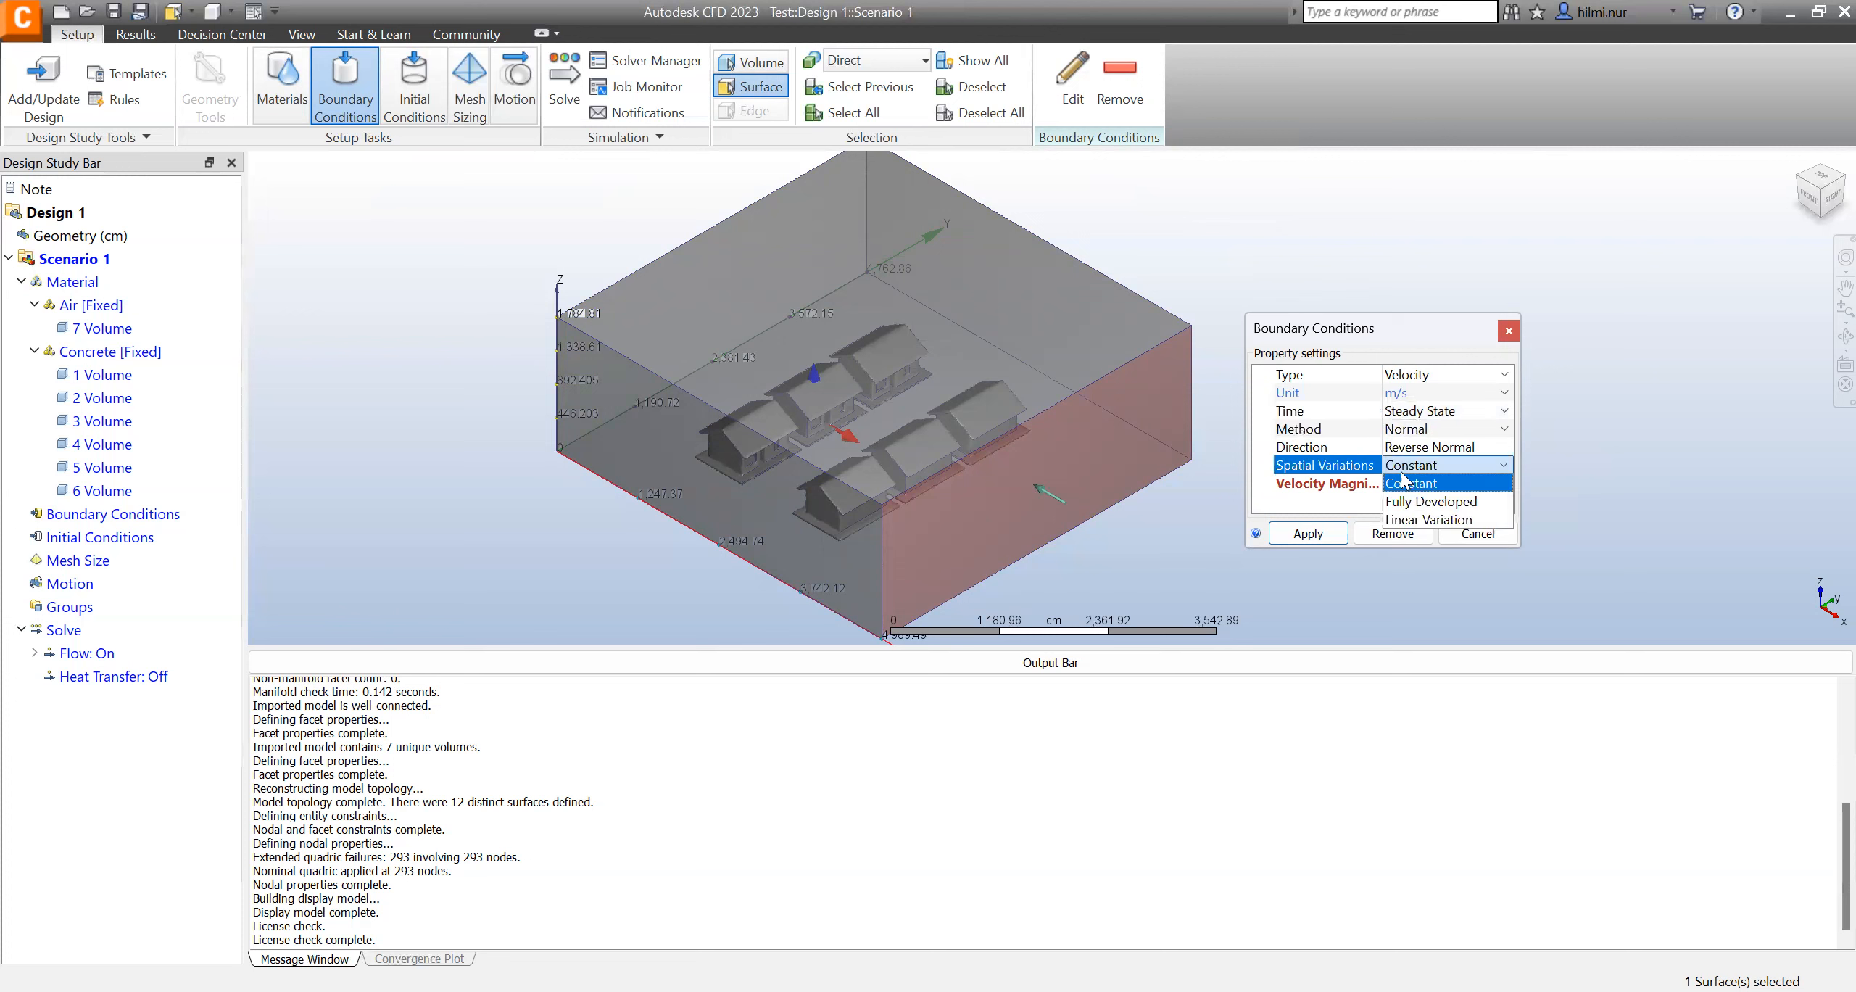
click(1359, 467)
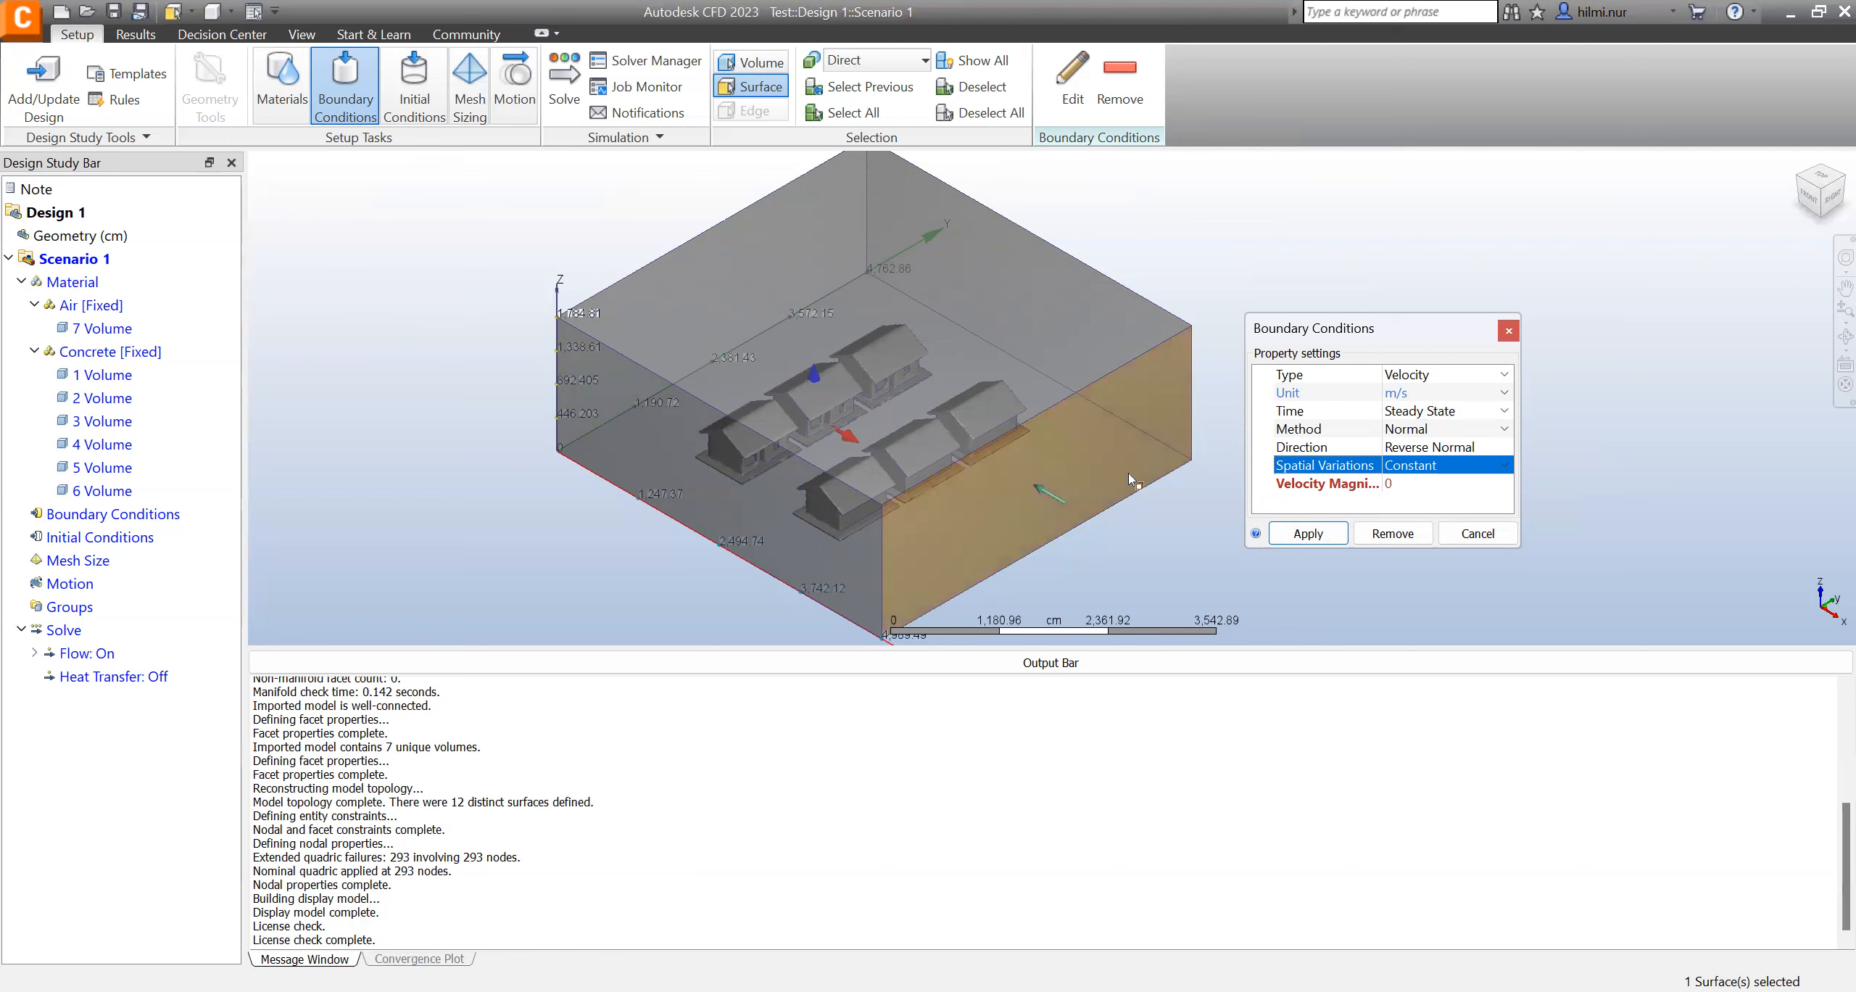
- Try the outward velocity direction, reverse it back to point into the air volume, and apply the boundary condition
click(1413, 448)
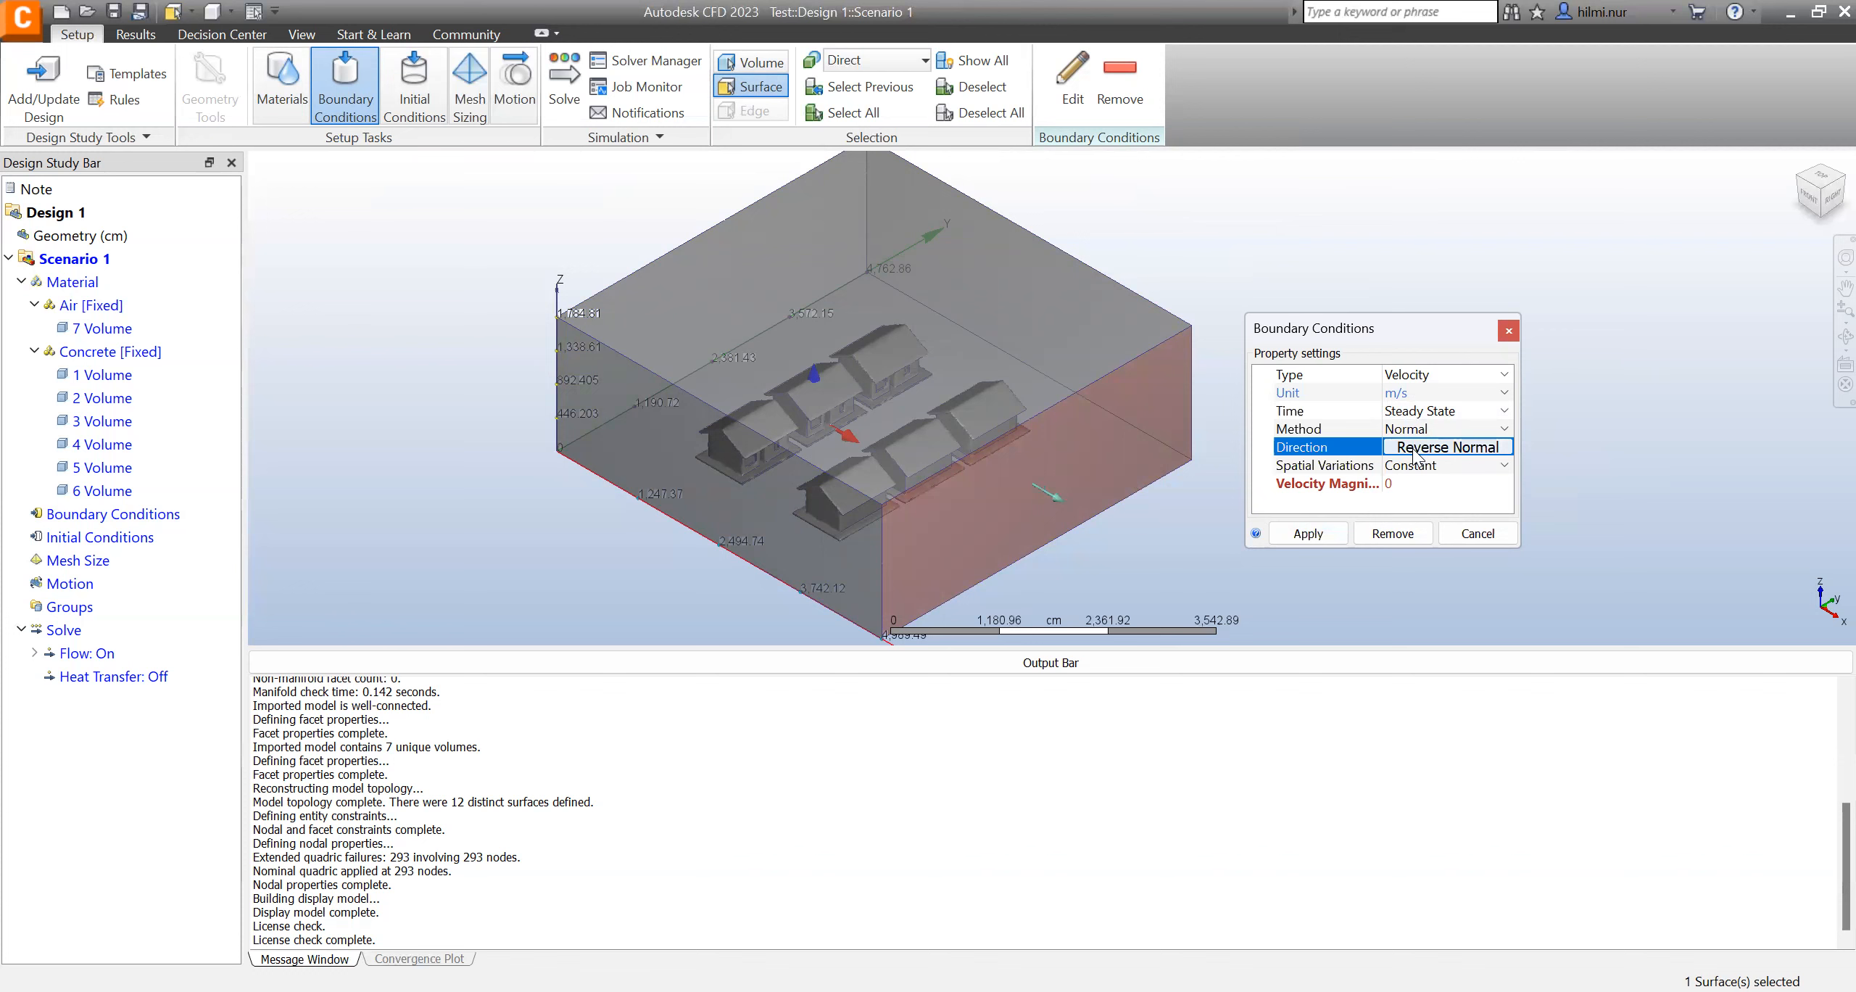
scroll(1068, 514, up, 2)
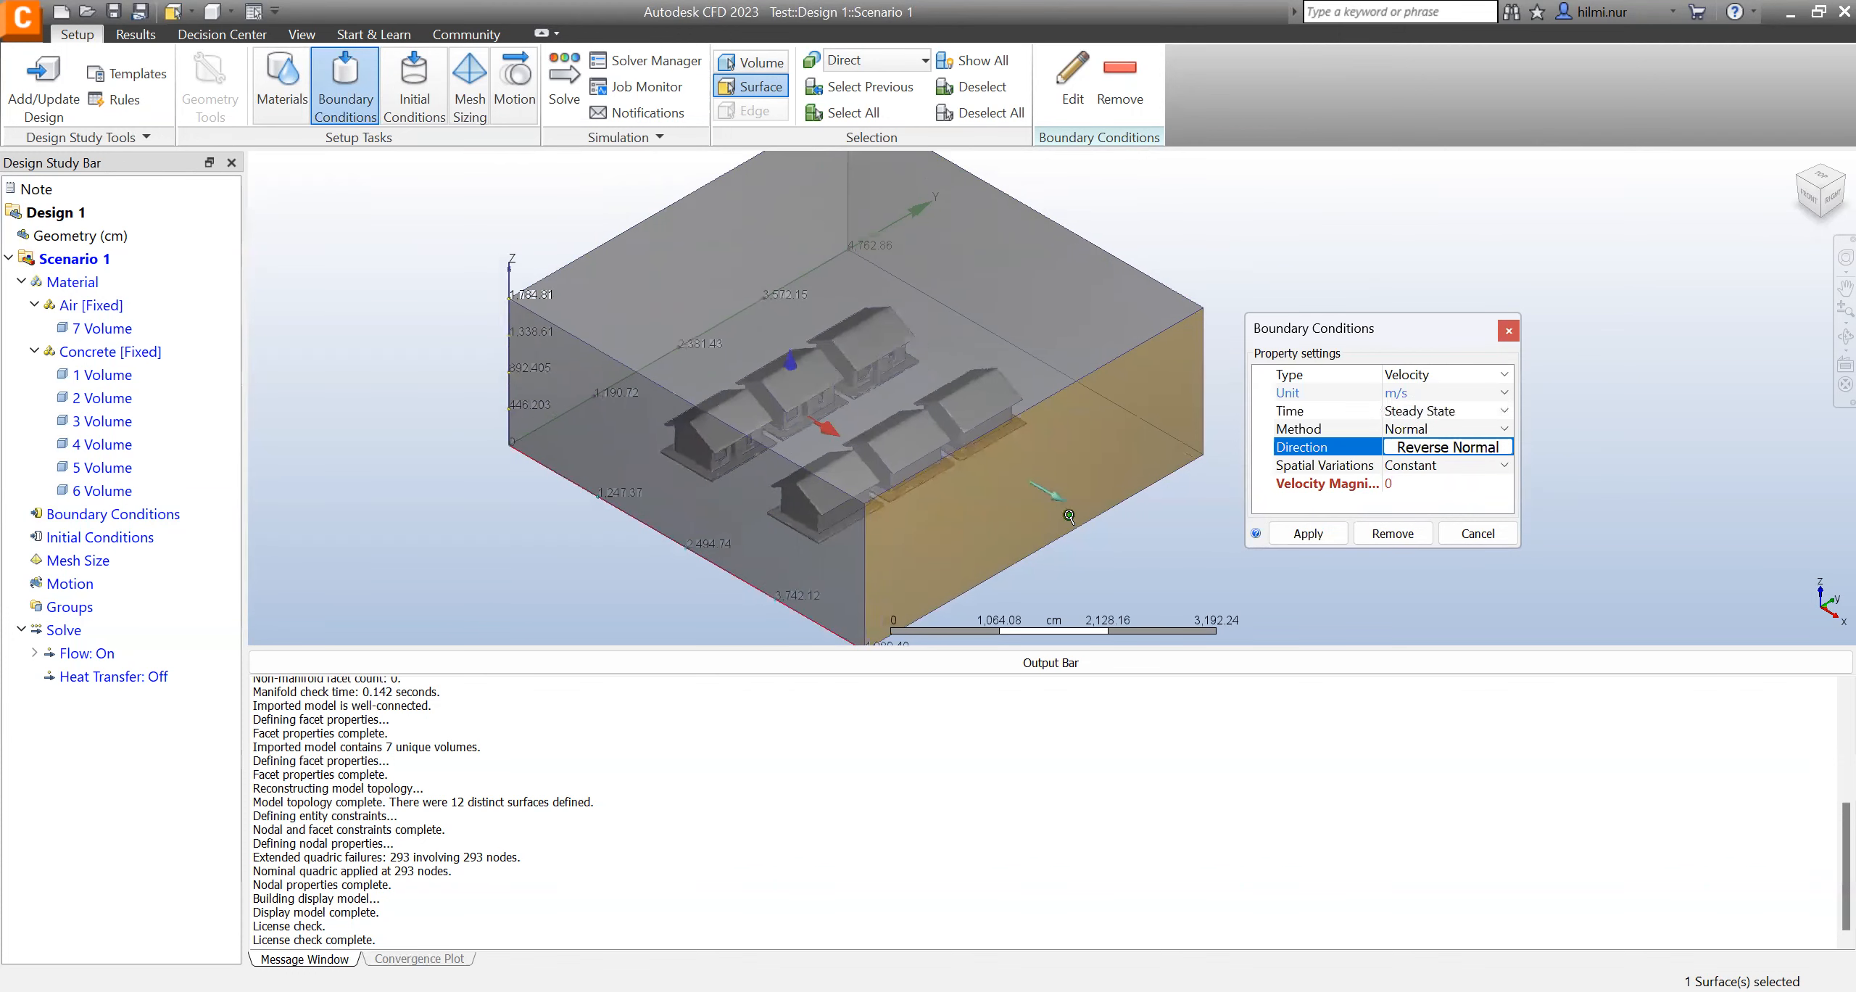
scroll(1068, 513, up, 3)
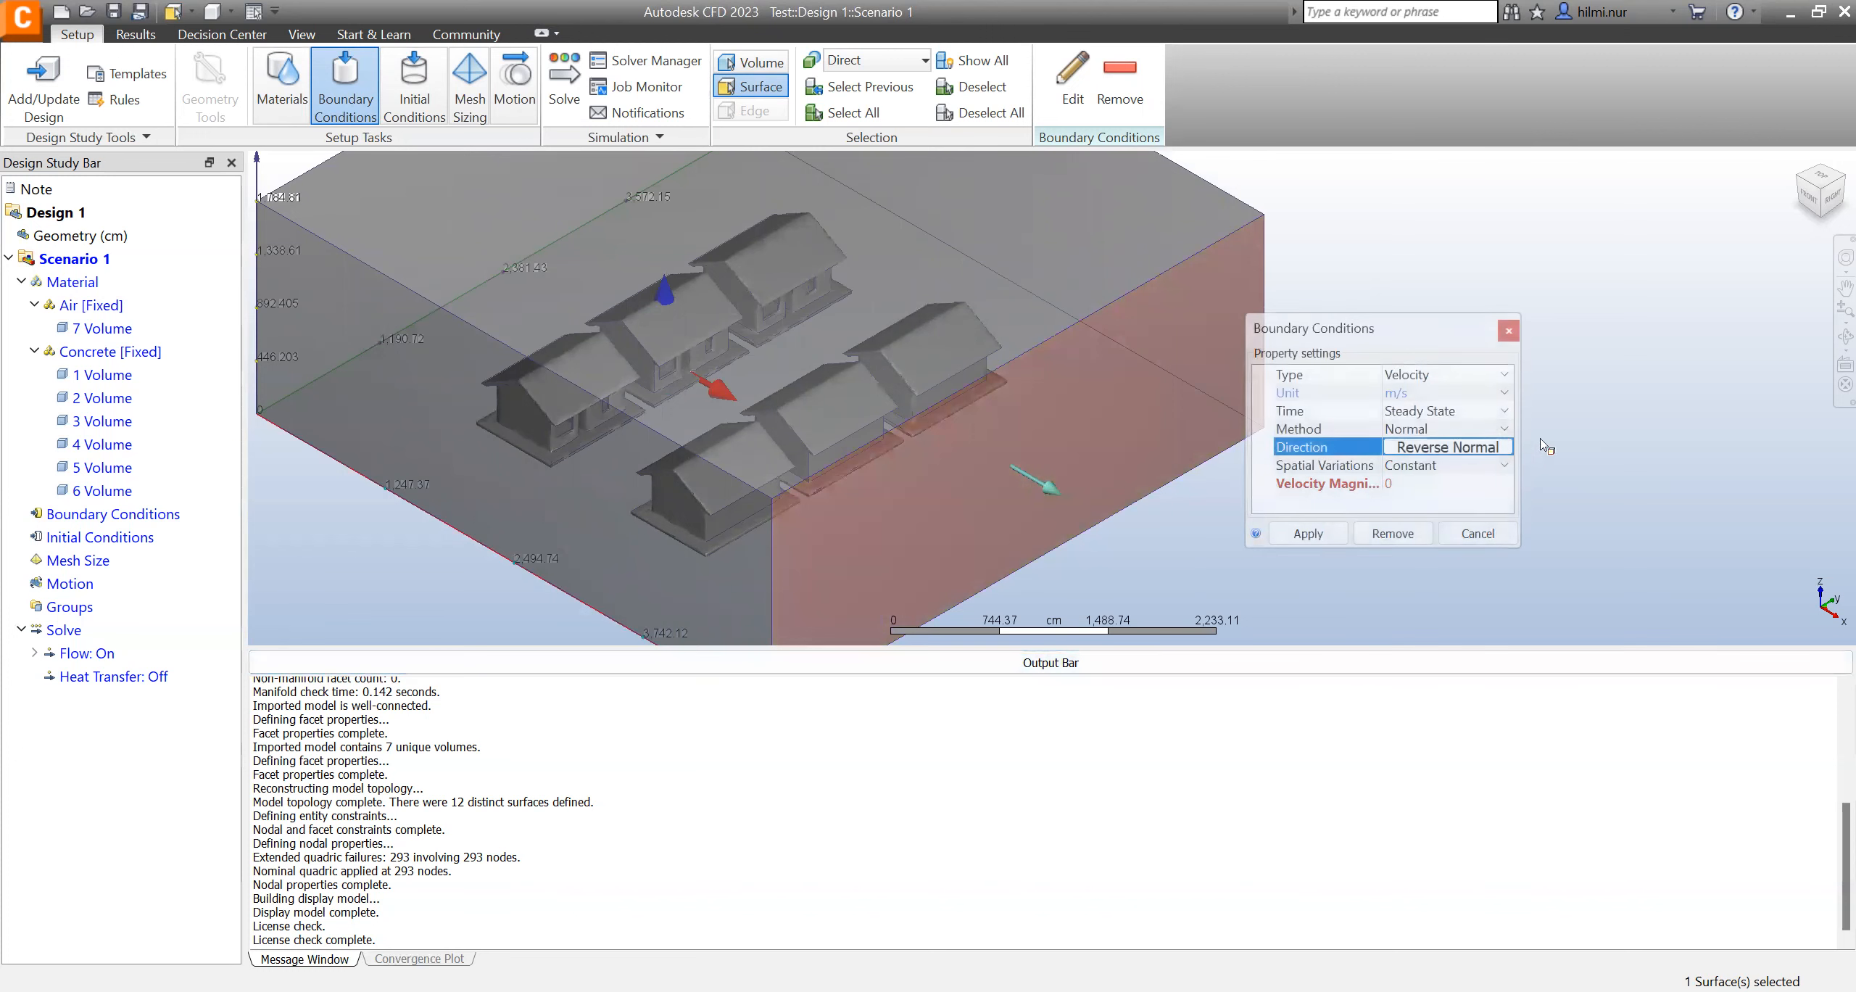
click(1483, 444)
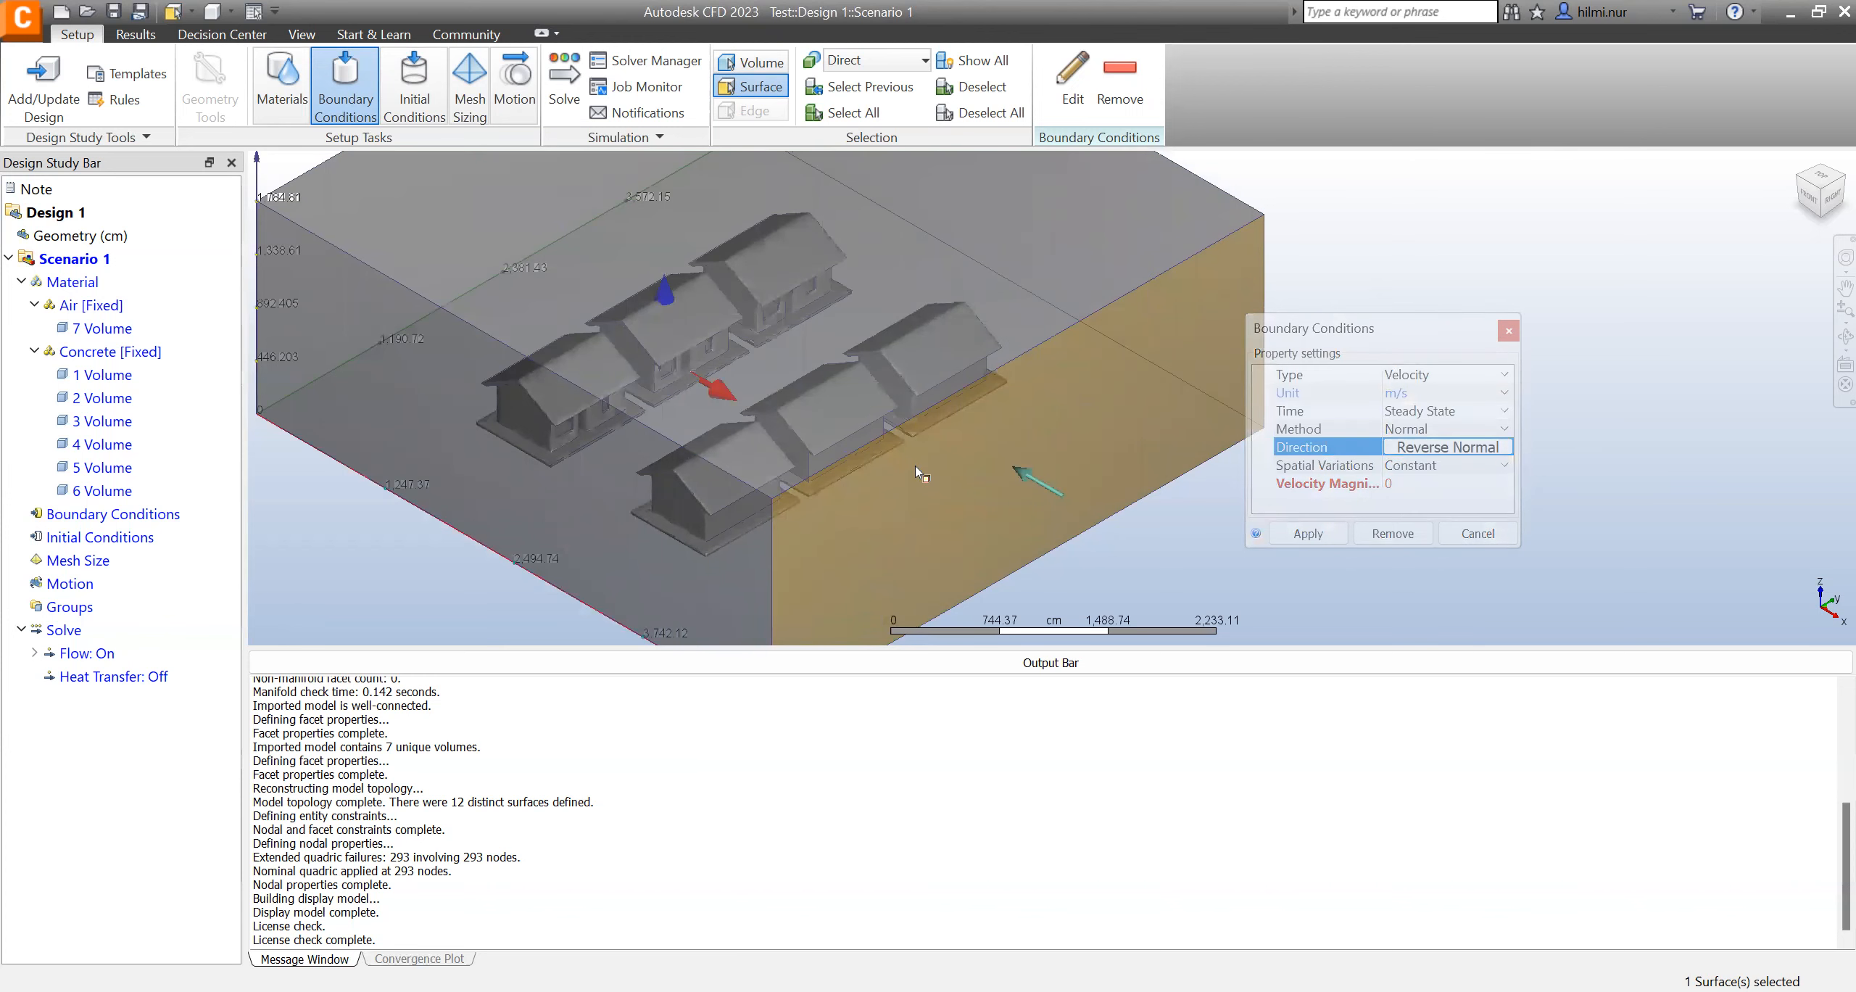
scroll(915, 473, down, 3)
scroll(915, 468, down, 4)
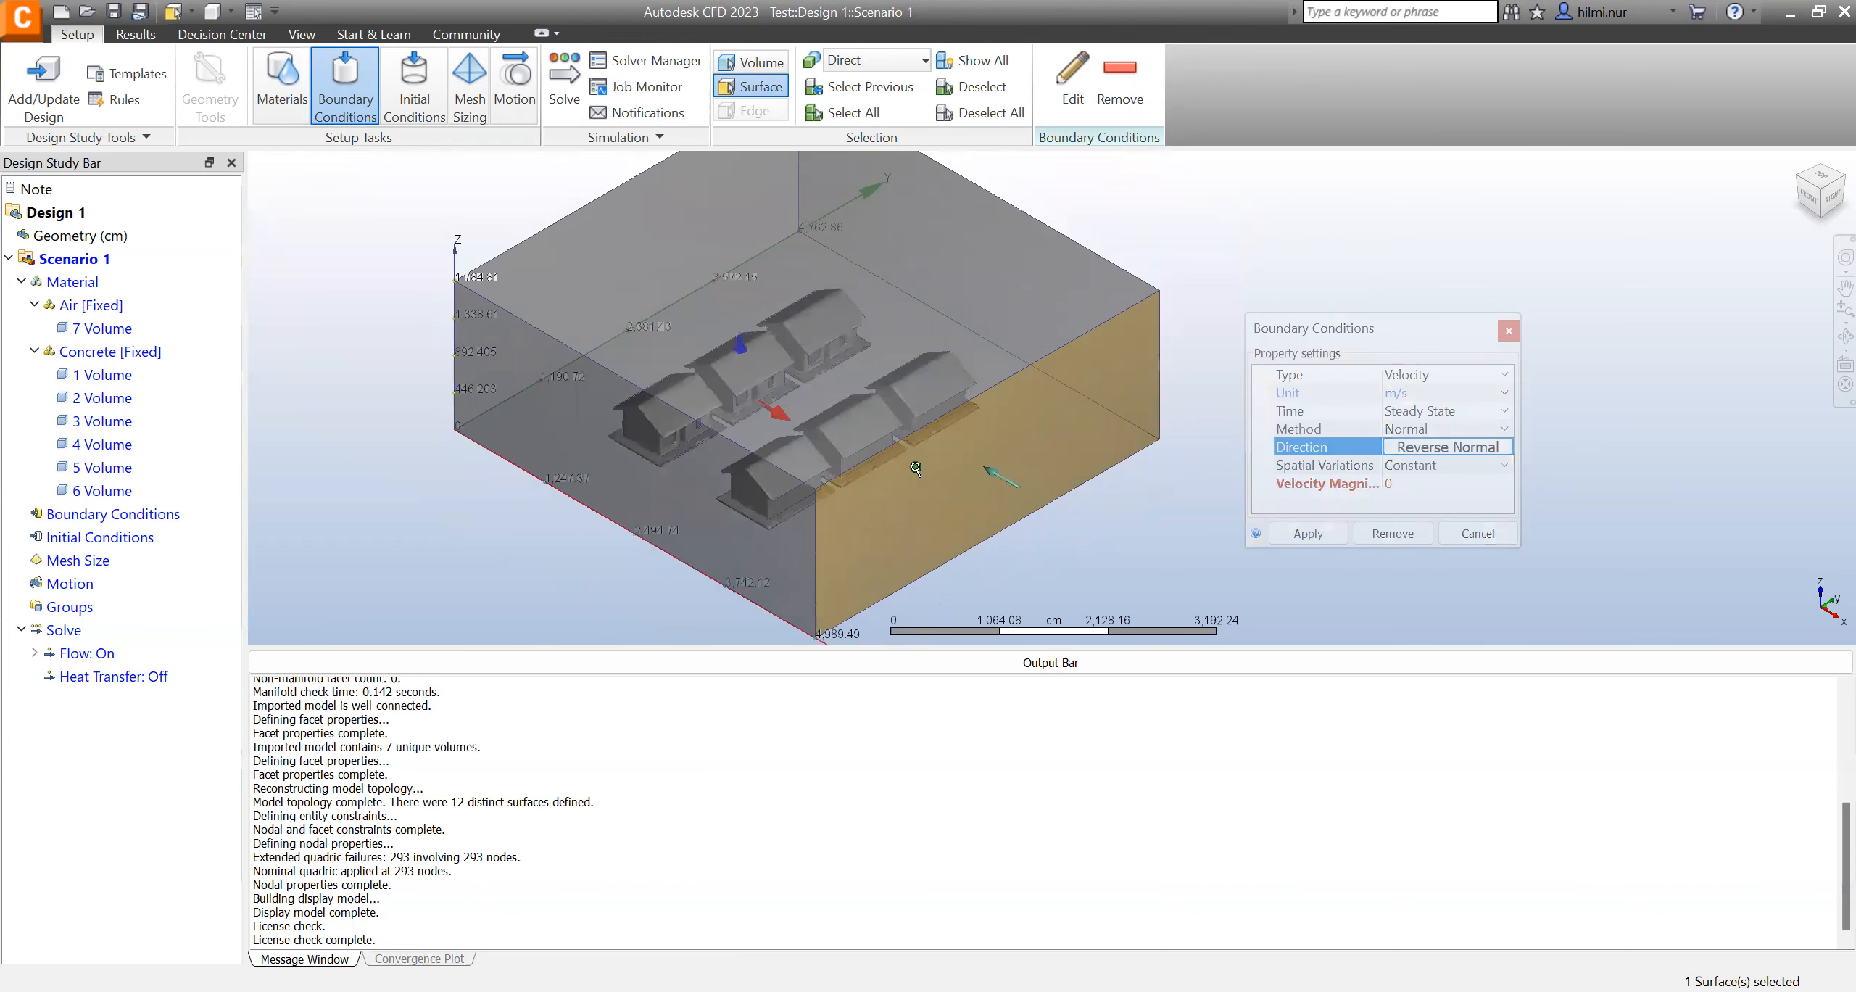
click(1297, 534)
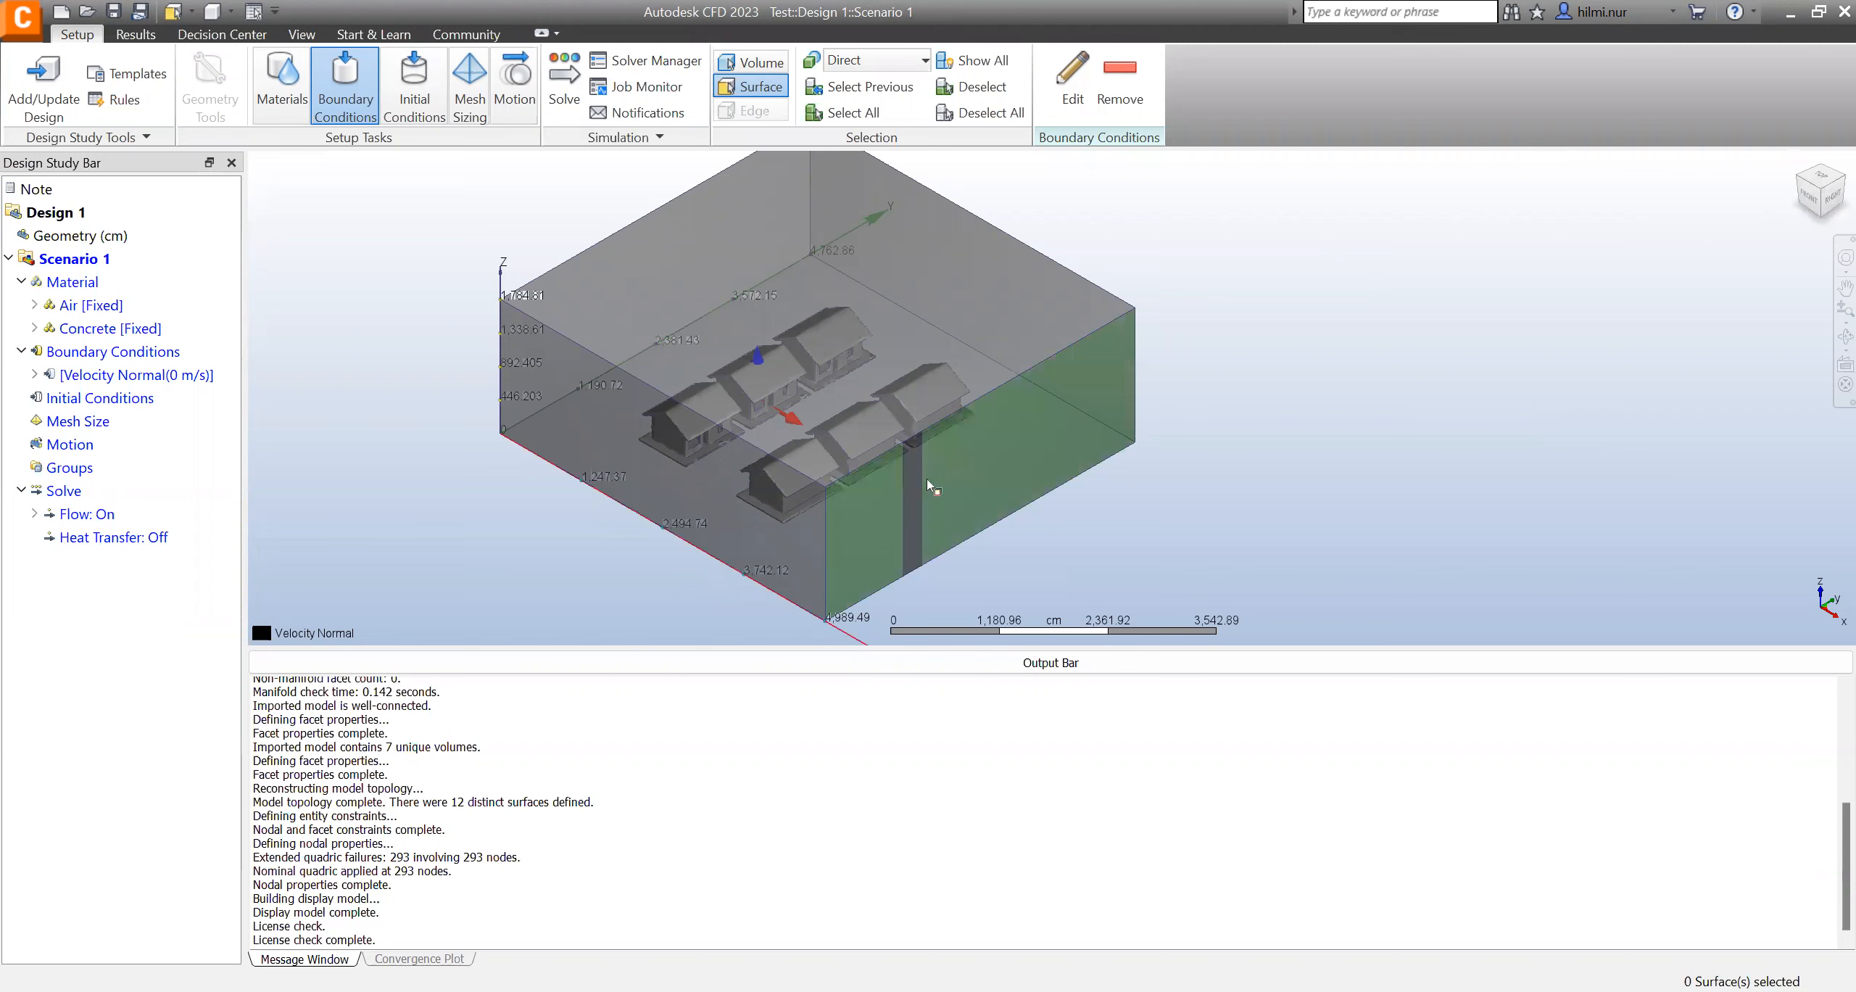
- Select the air volume's opposite side face at the X origin and cancel its boundary condition settings without applying them
click(1802, 183)
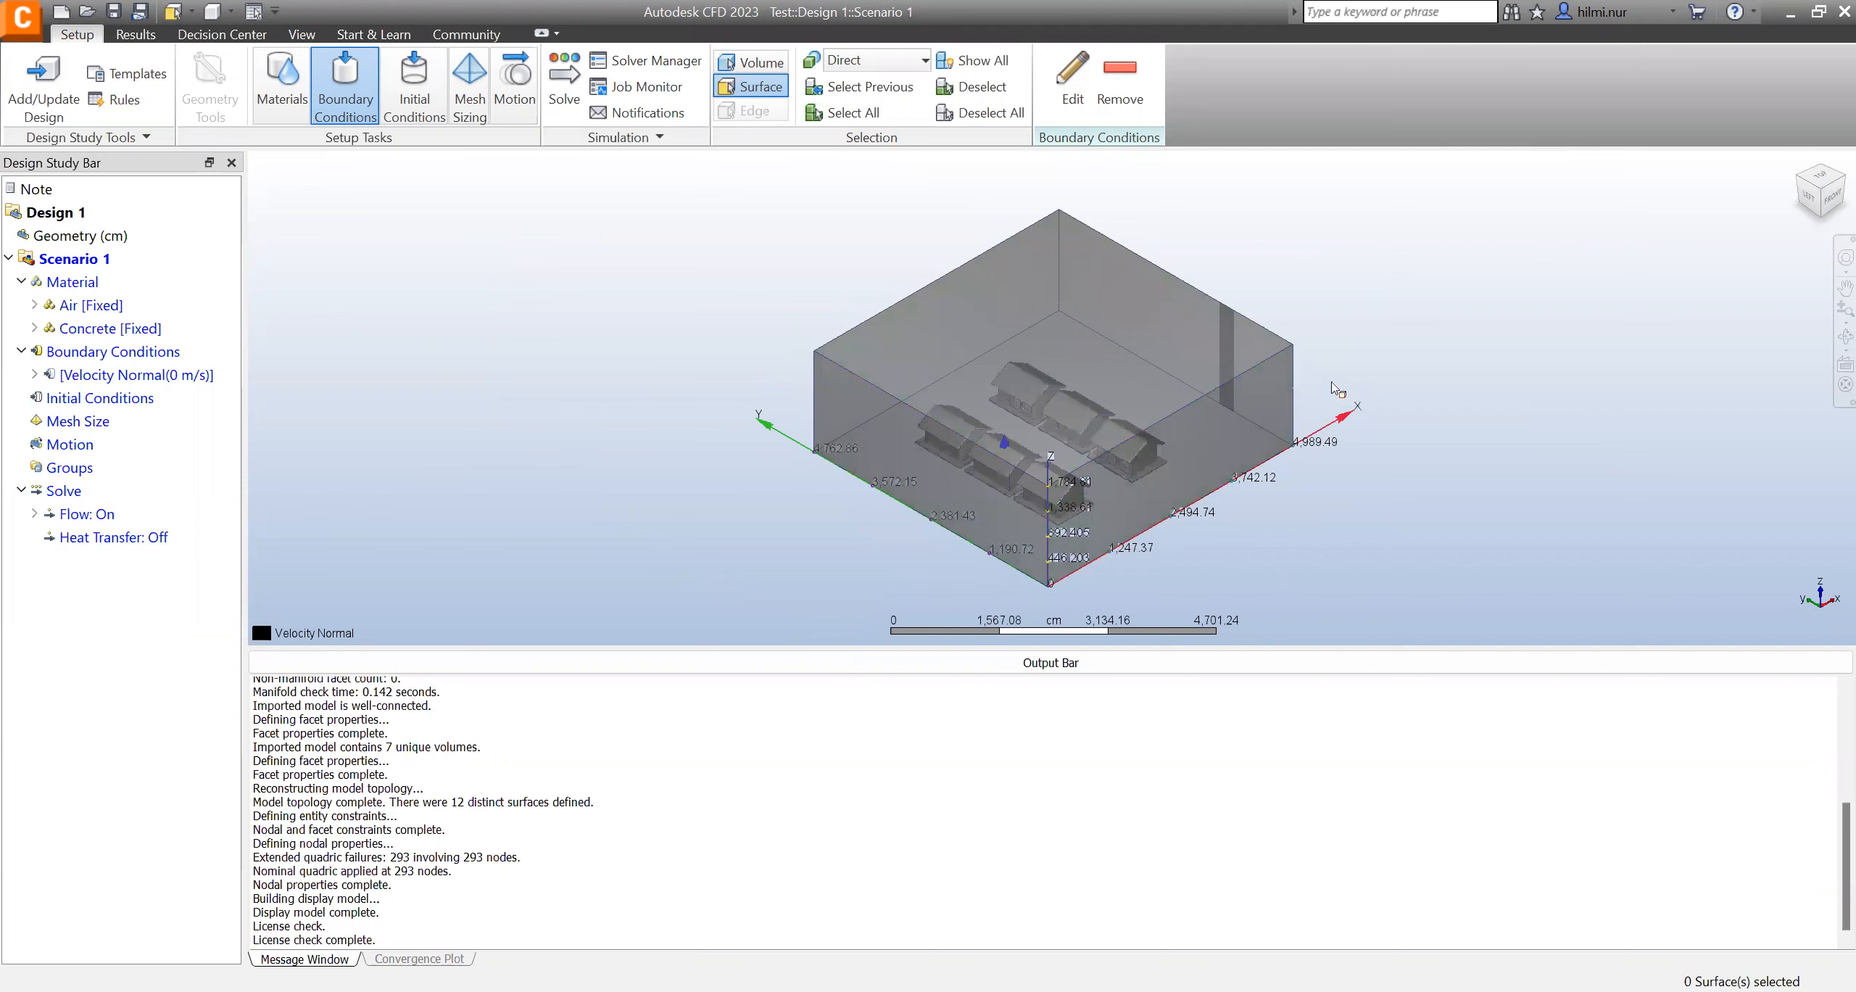
click(968, 500)
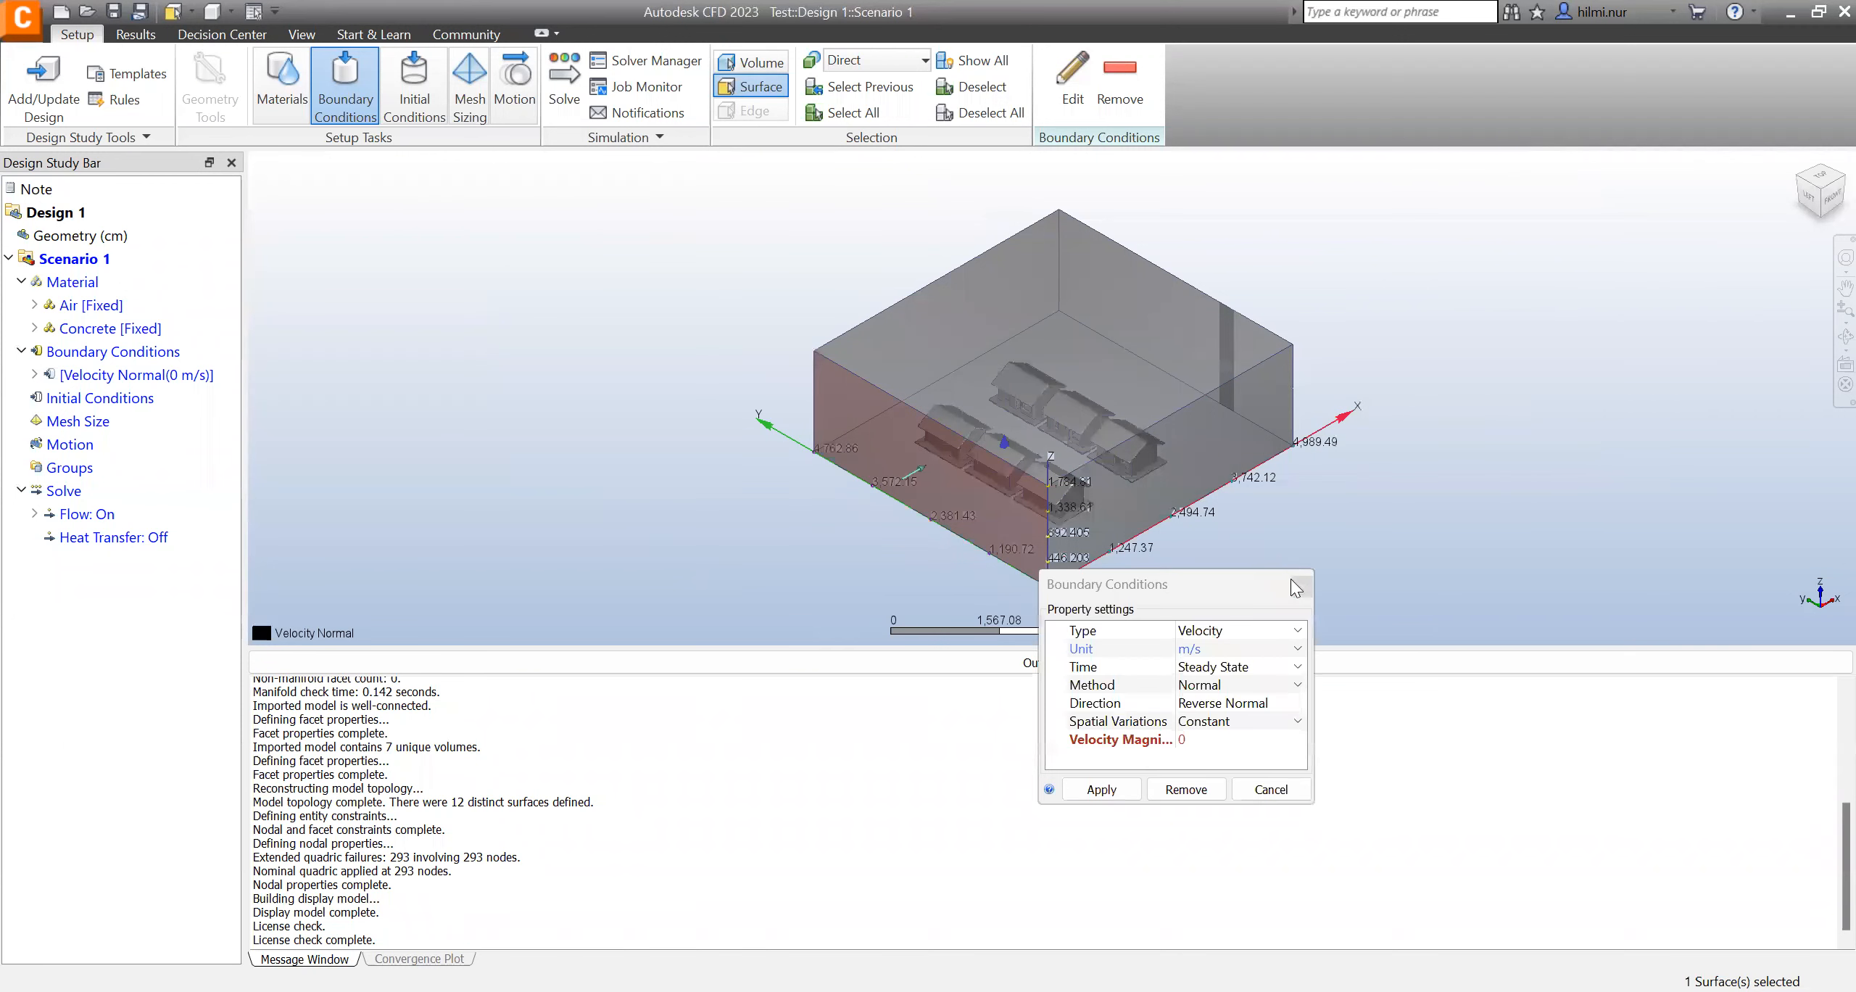
drag(1196, 584, 831, 500)
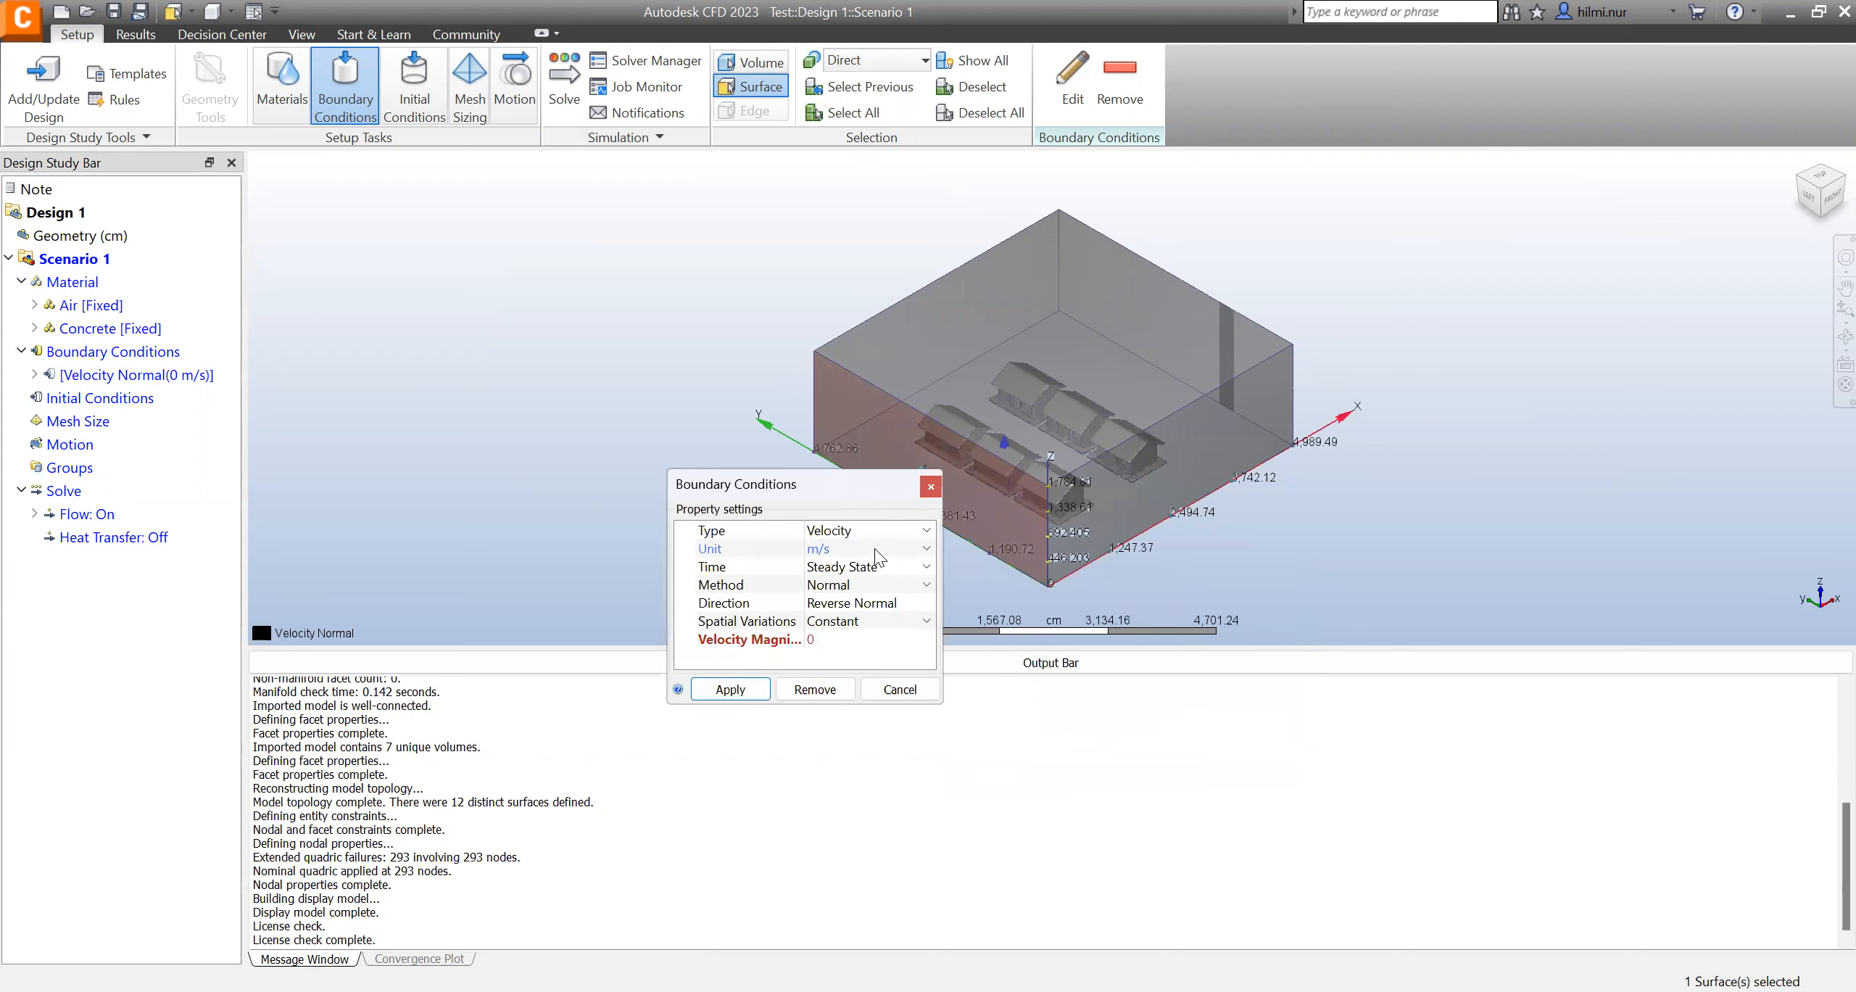
click(876, 550)
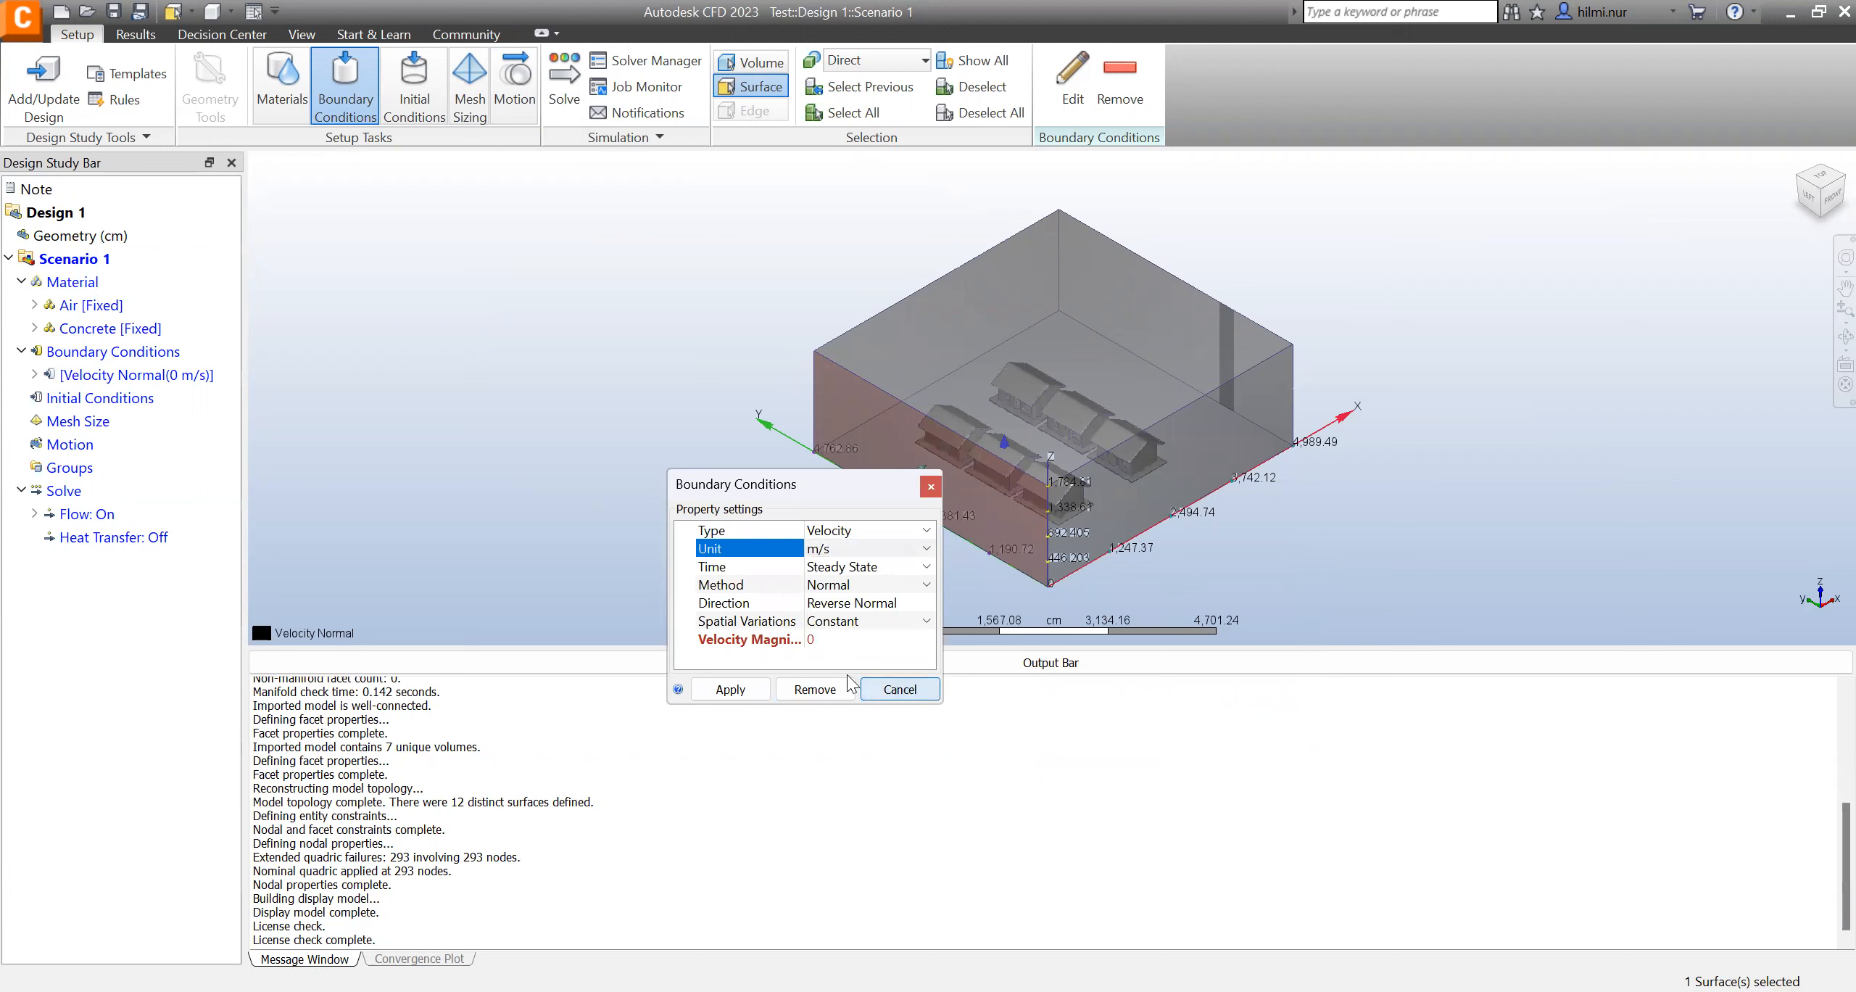
click(870, 692)
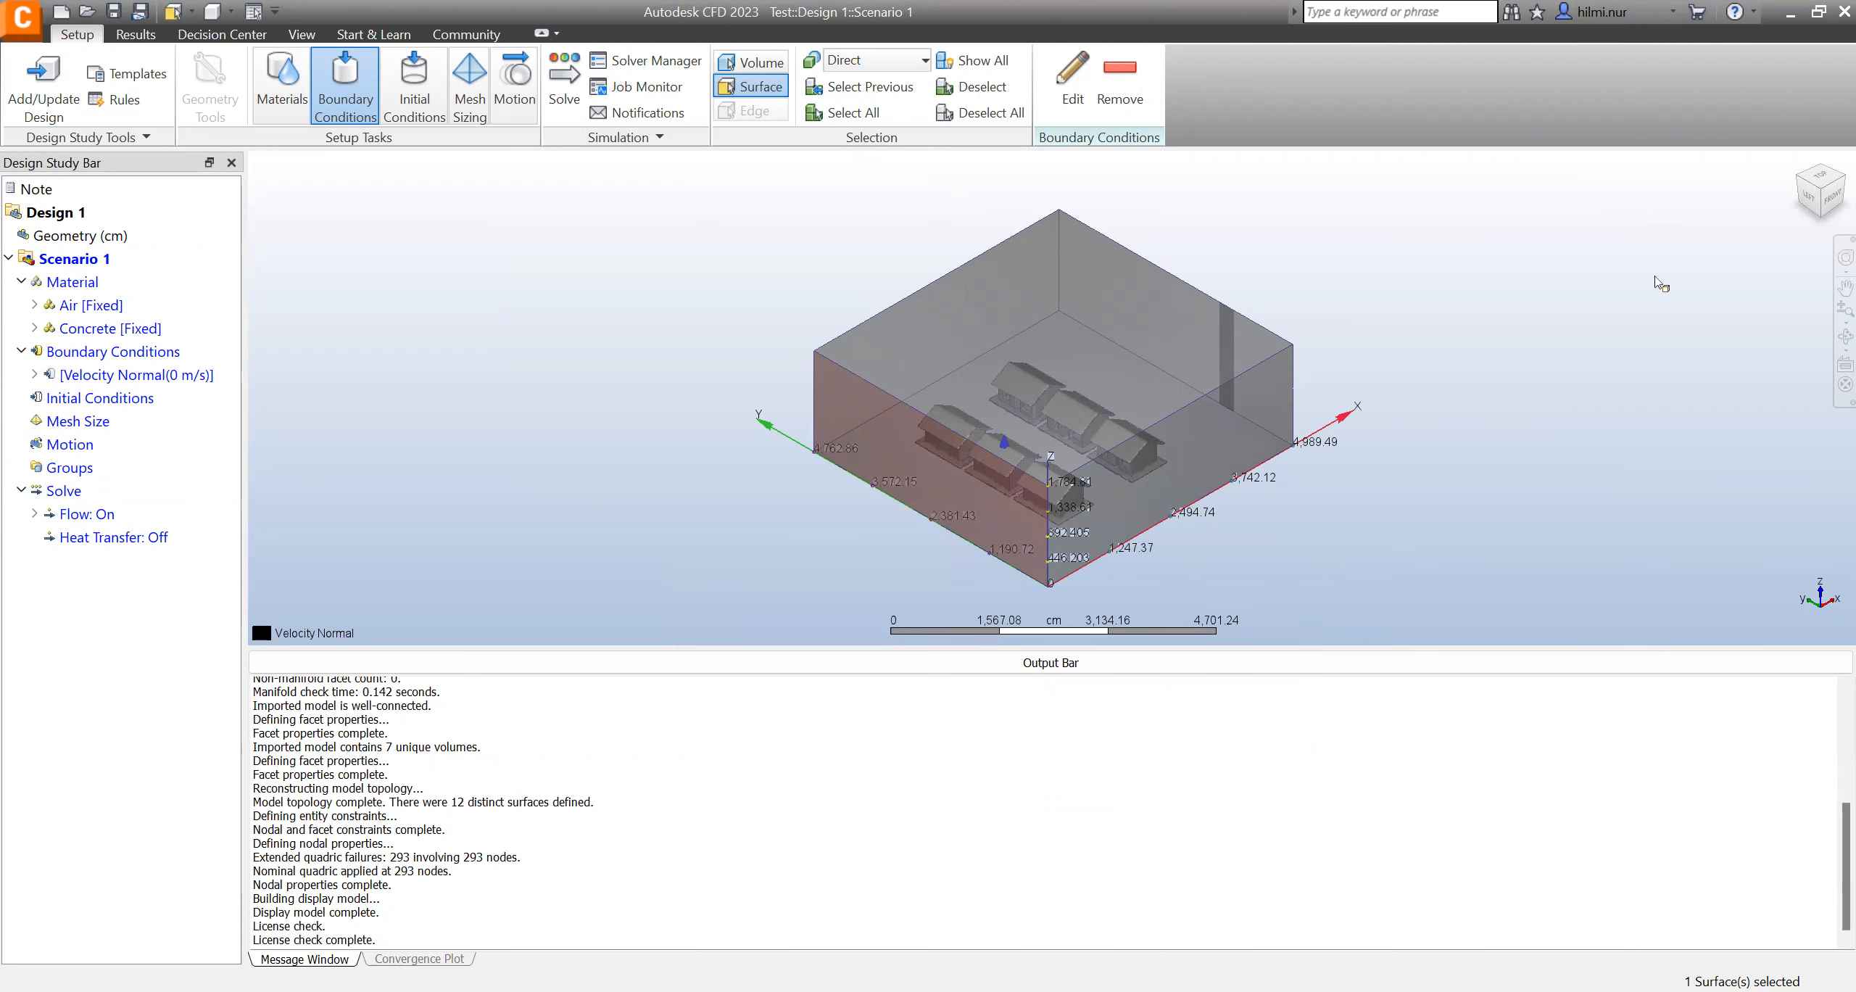
- Add the far X side face to the selection and apply a velocity magnitude of 5 m/s to both faces
click(1839, 181)
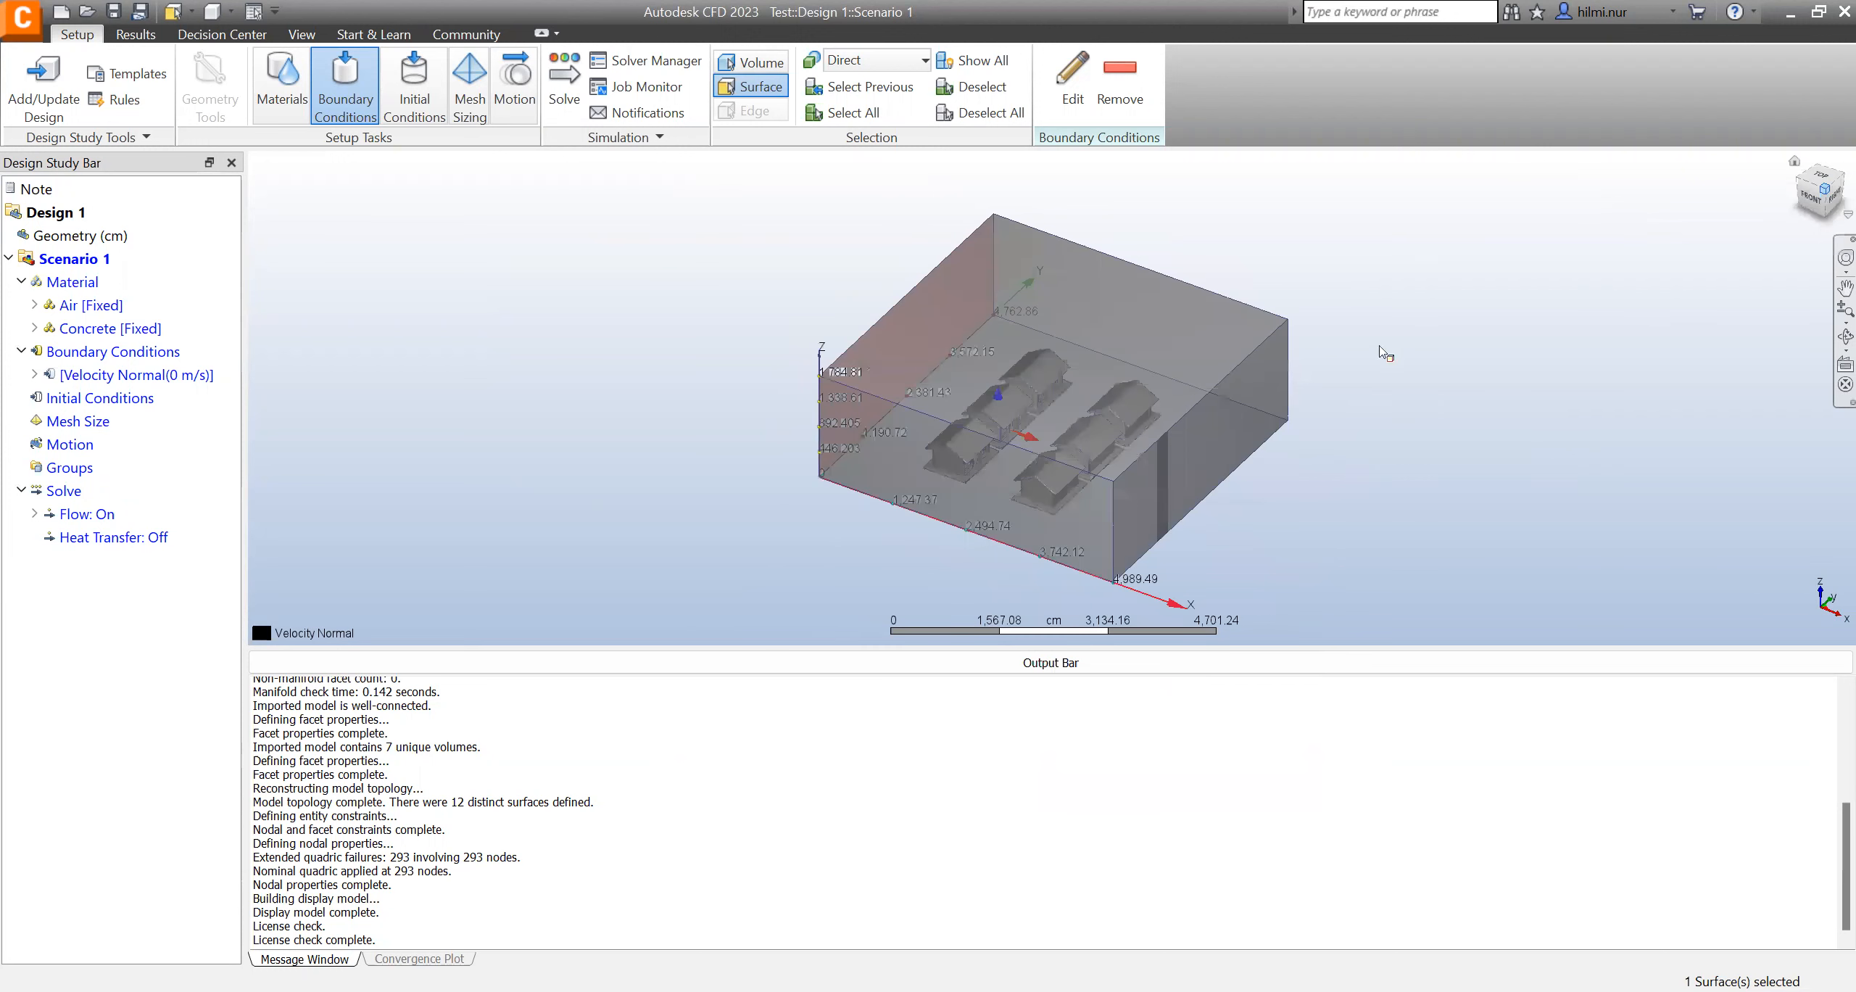
click(1181, 462)
right_click(1152, 488)
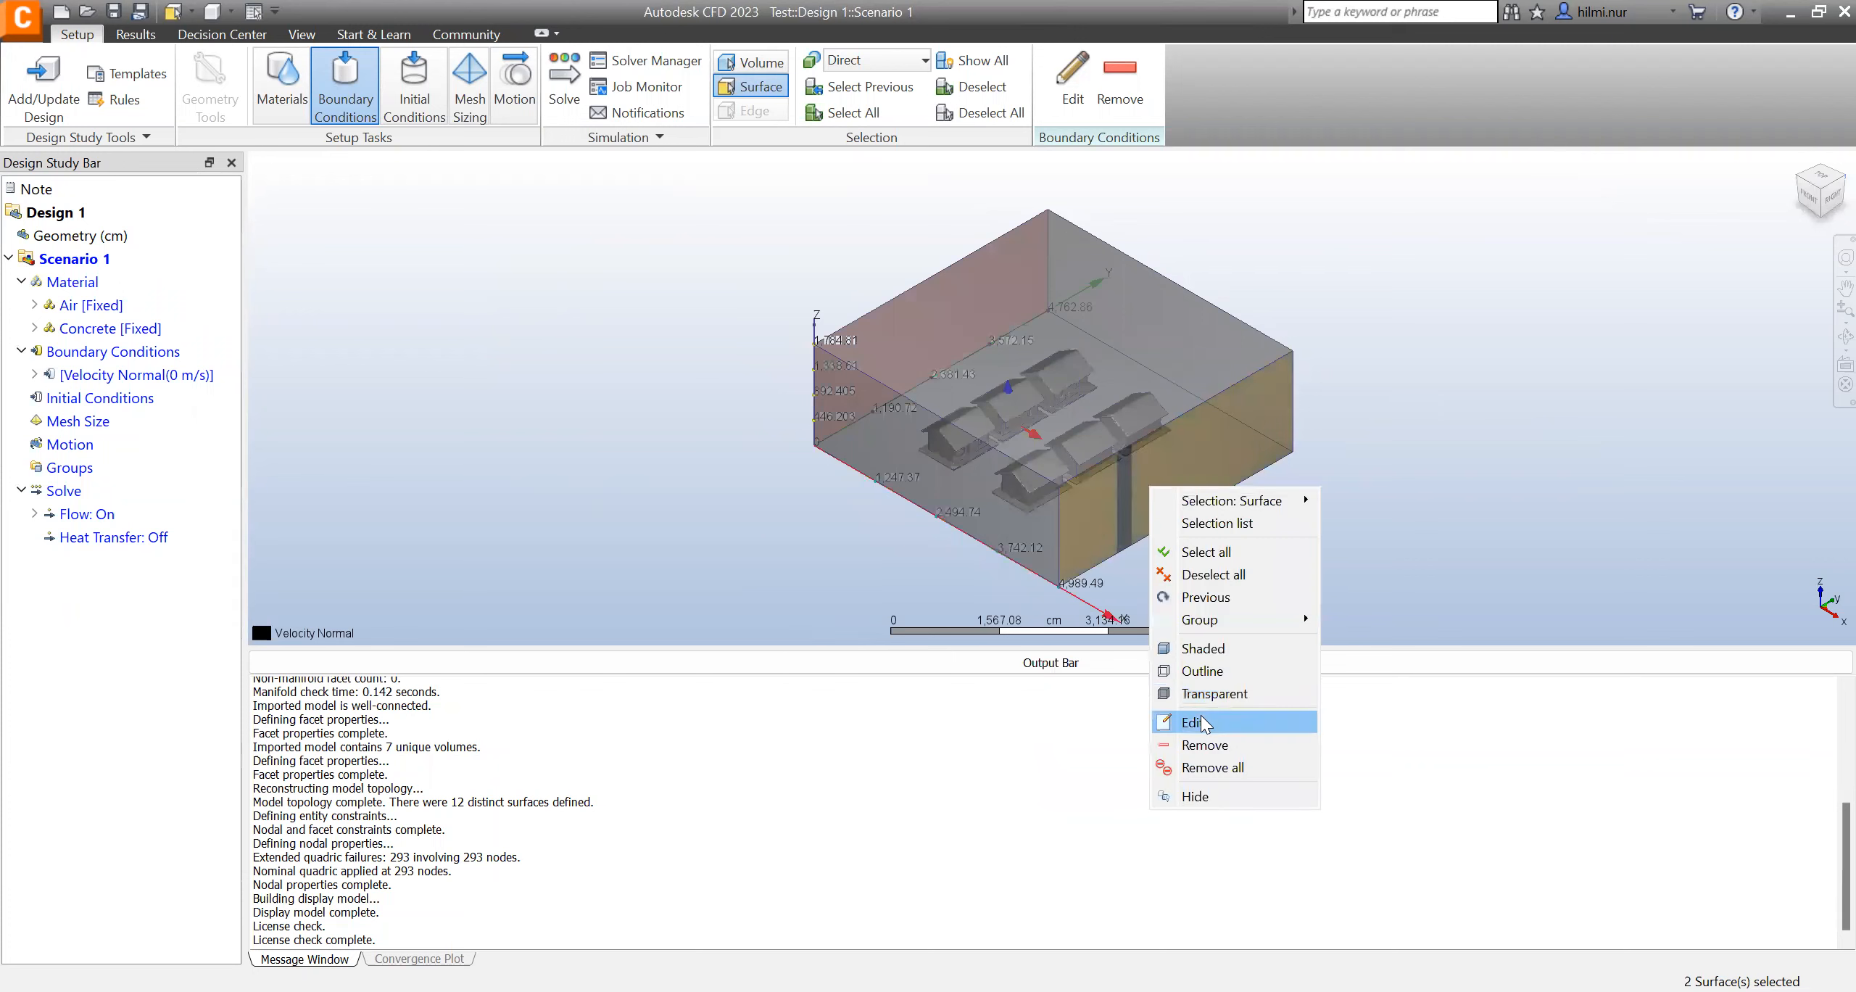
click(1198, 723)
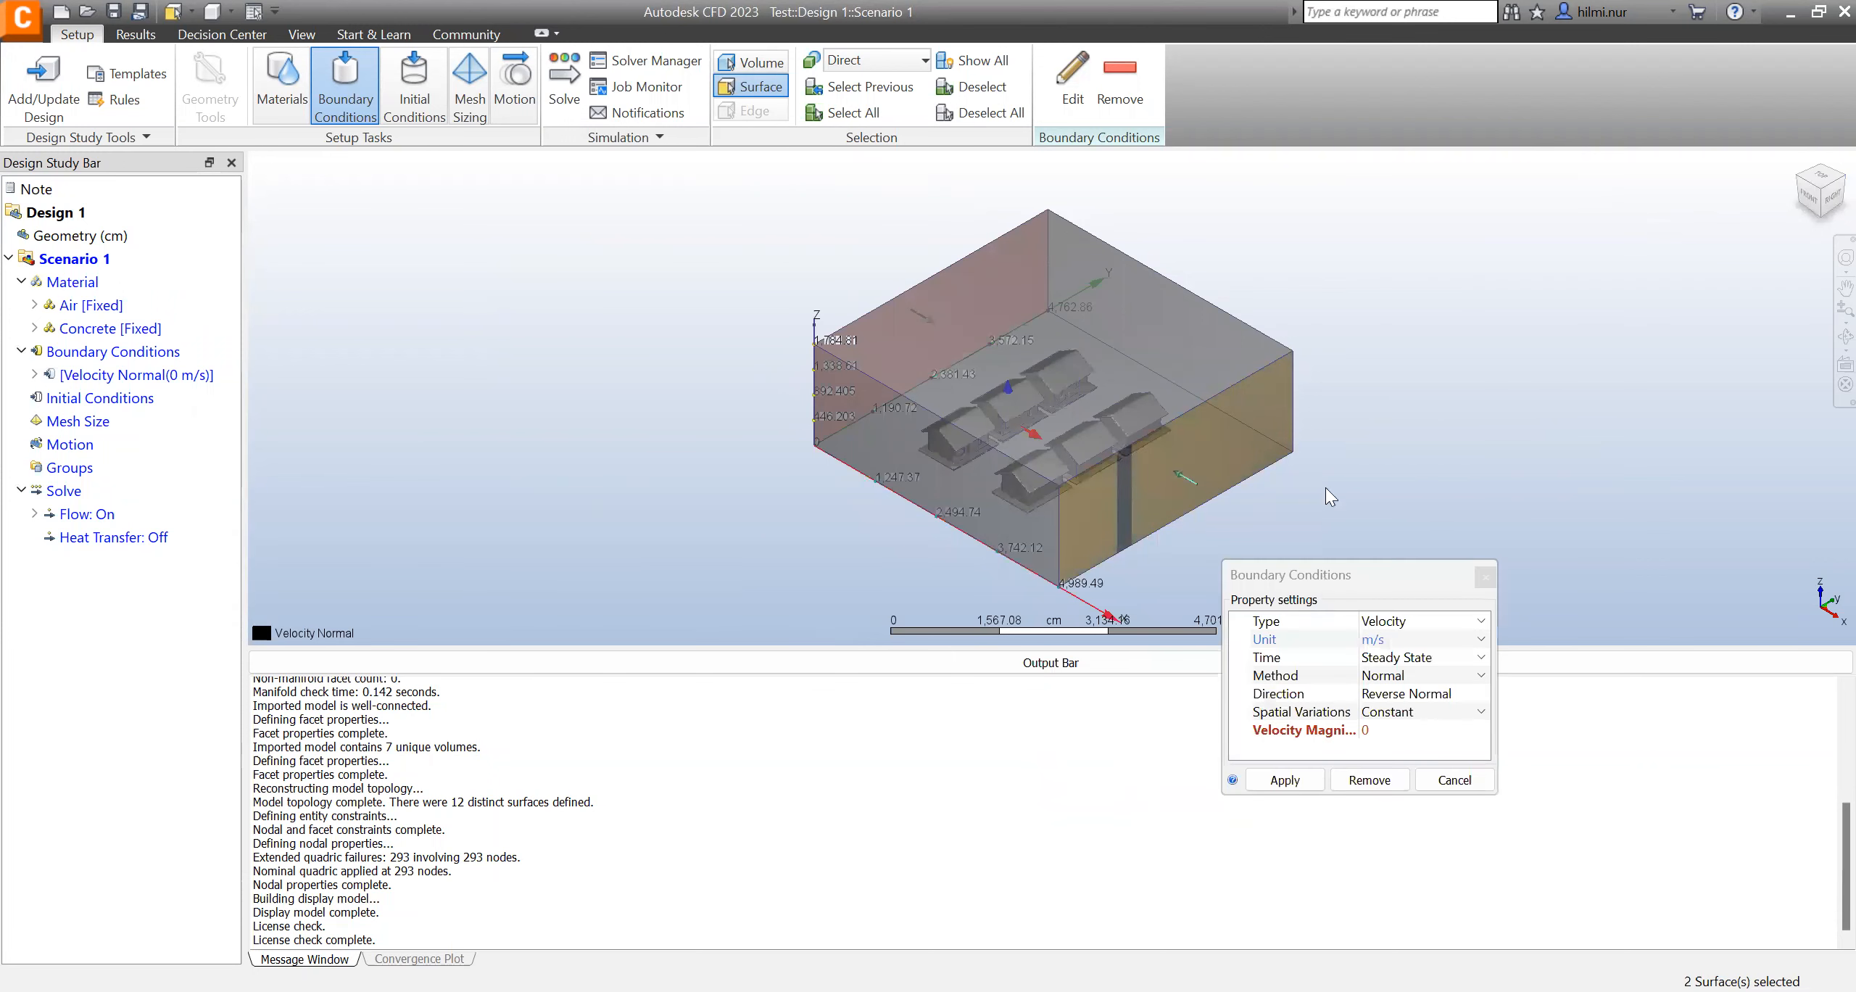
click(1375, 642)
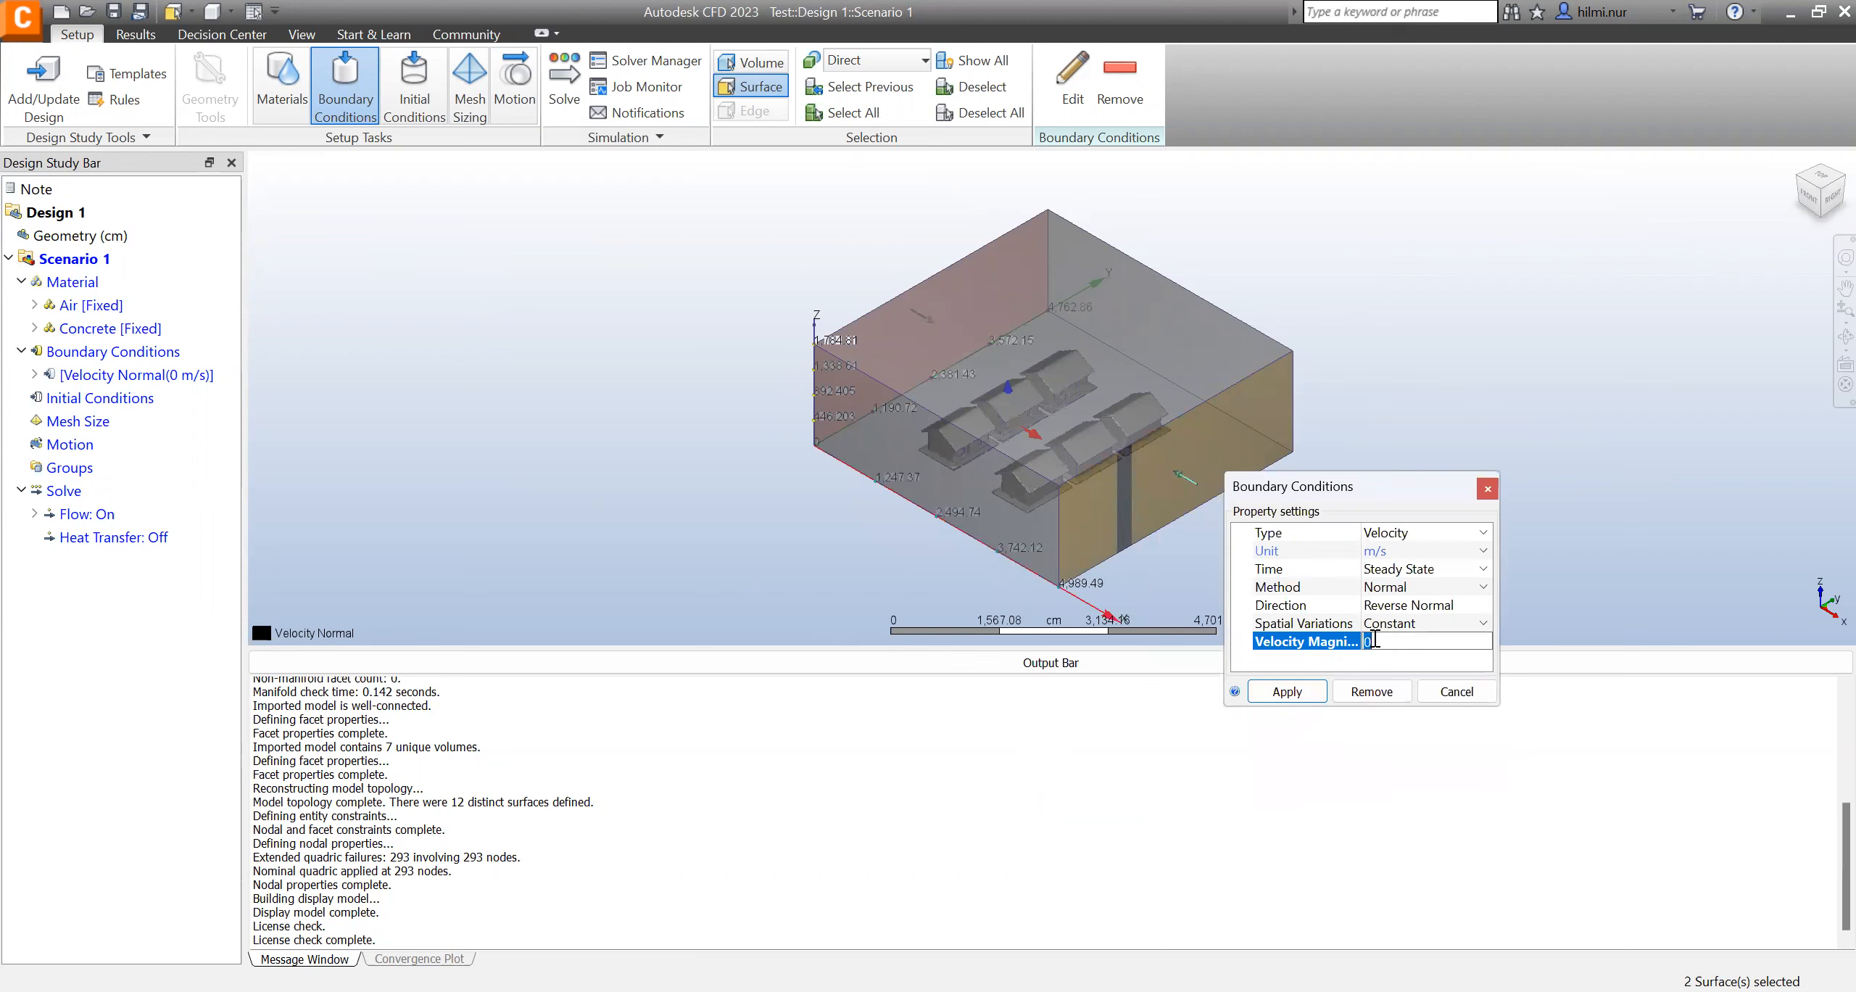
text(5)
click(1287, 691)
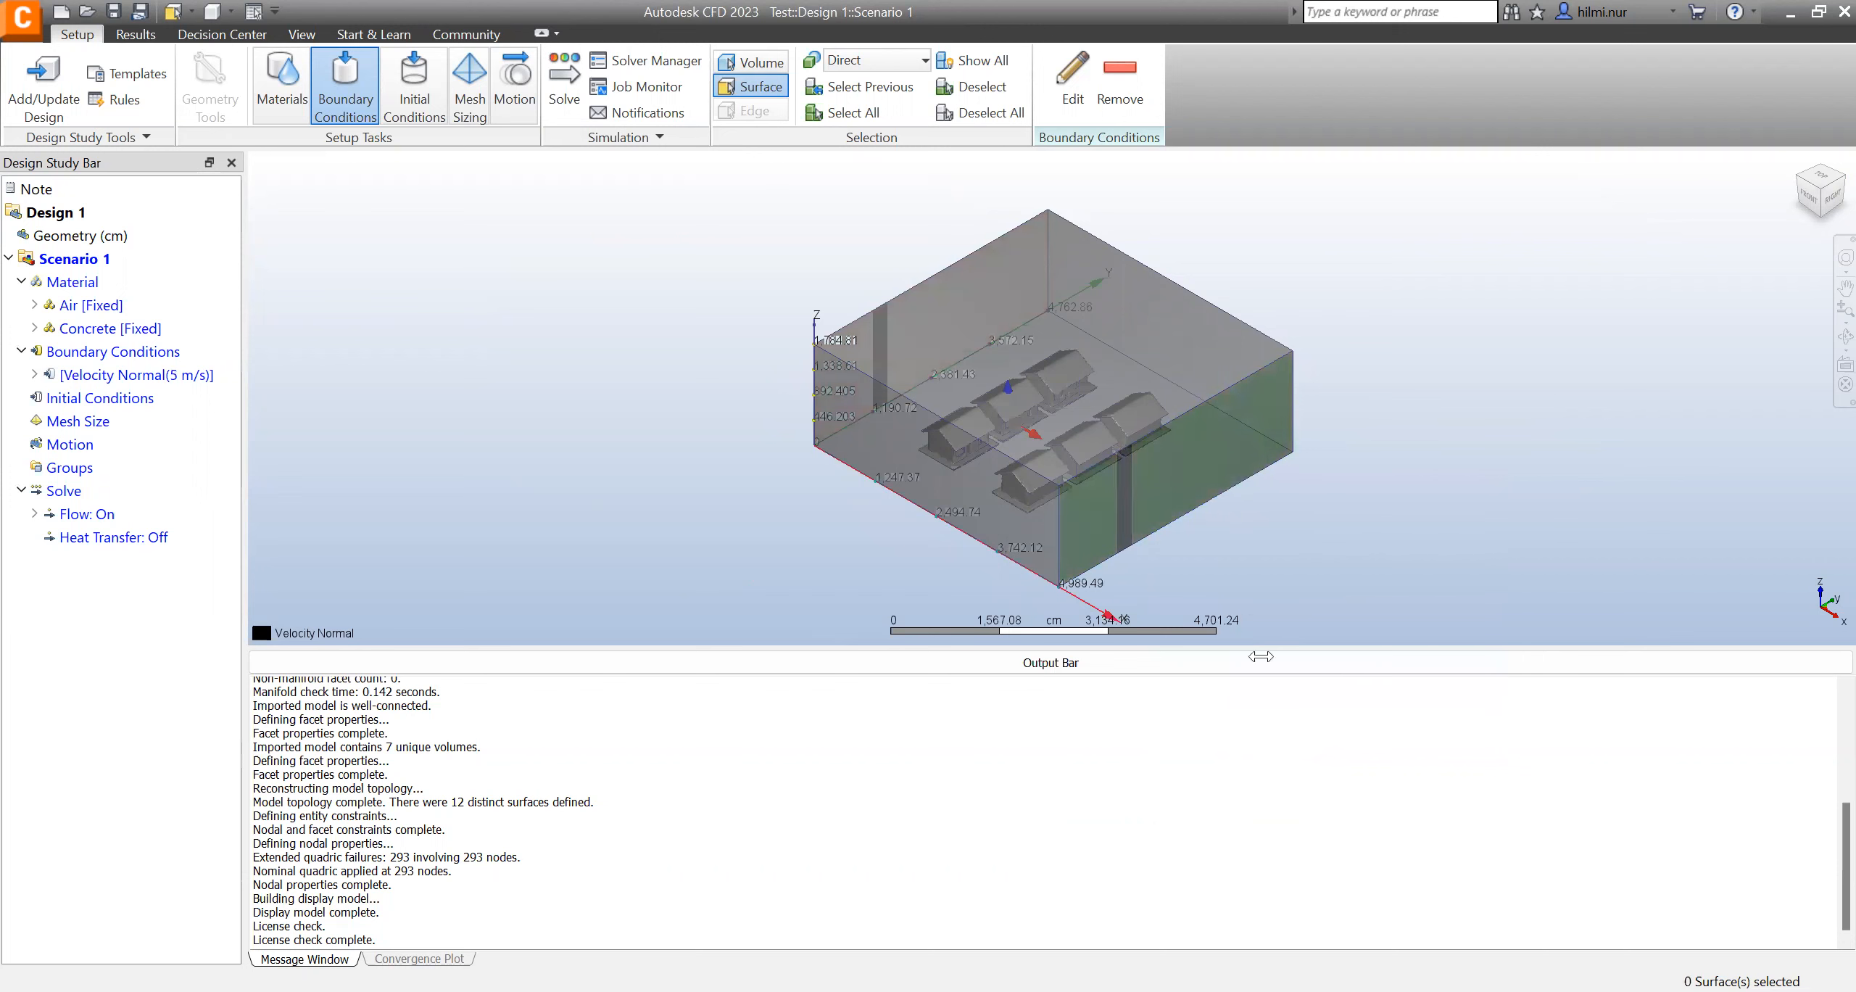
- Set the velocity magnitude on the air volume's far X side face to 5 m/s and apply the boundary condition
click(1233, 493)
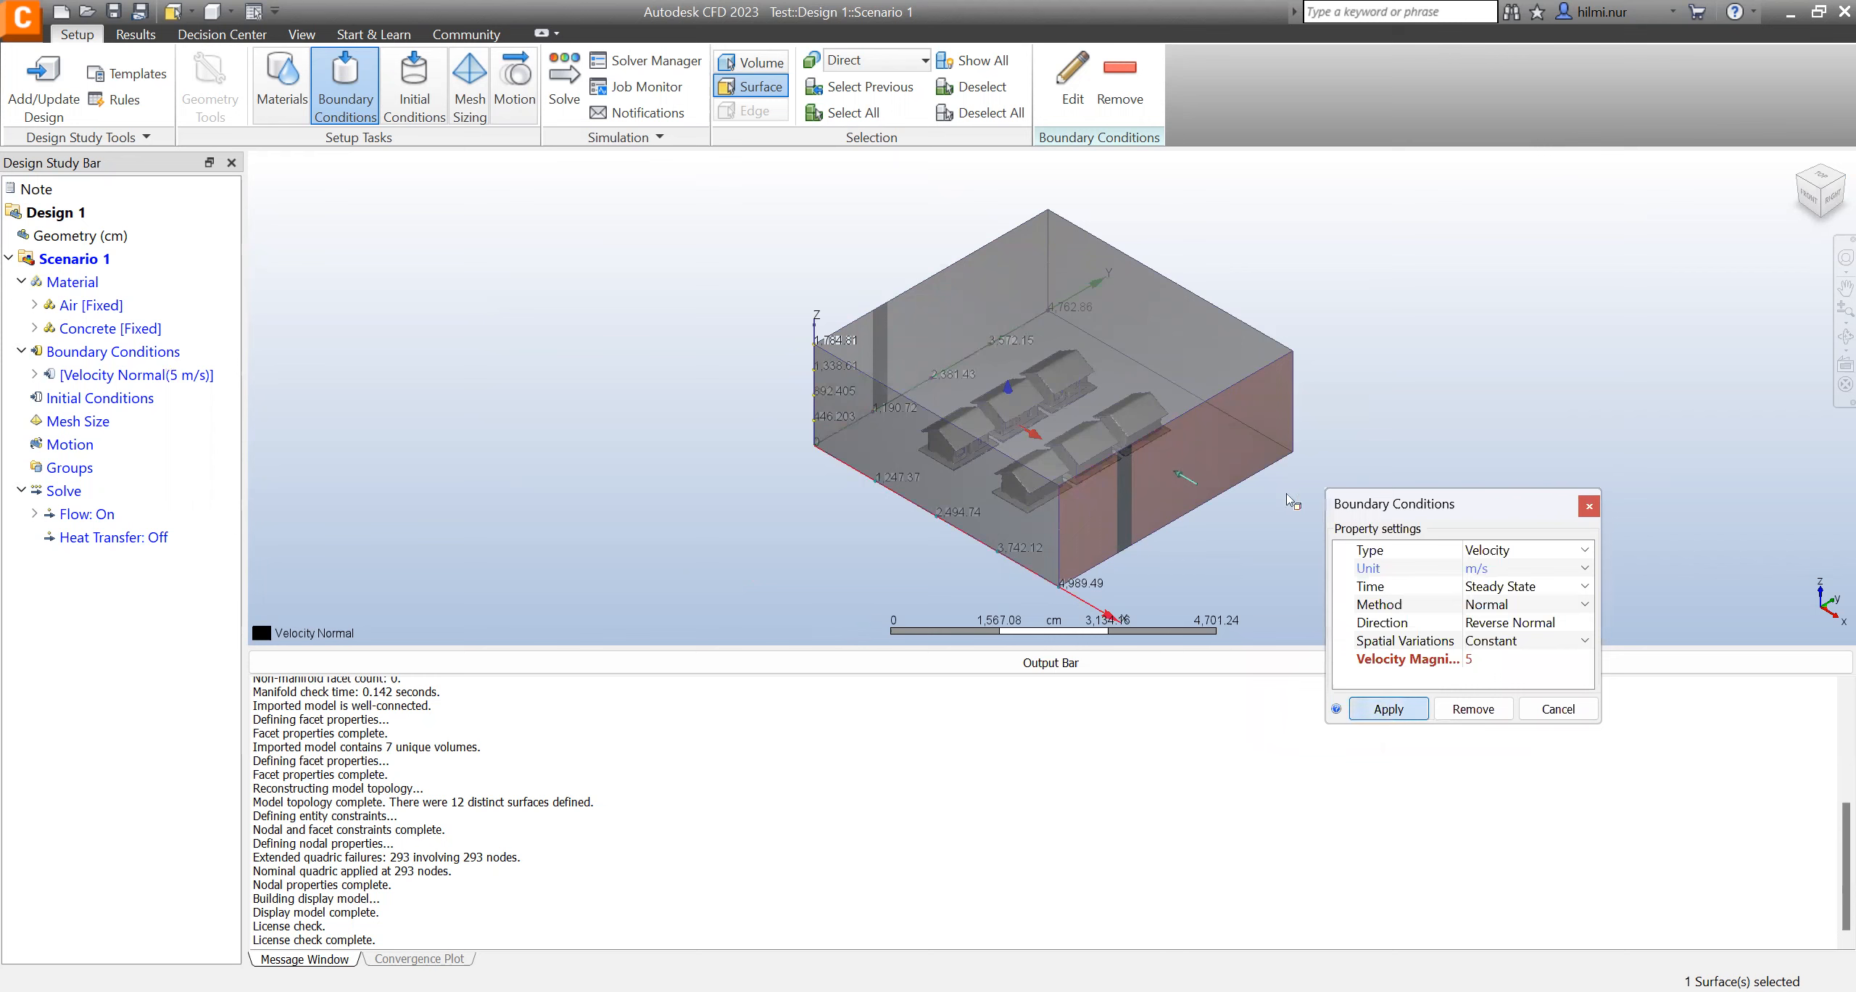
key(Return)
click(1206, 490)
click(1214, 443)
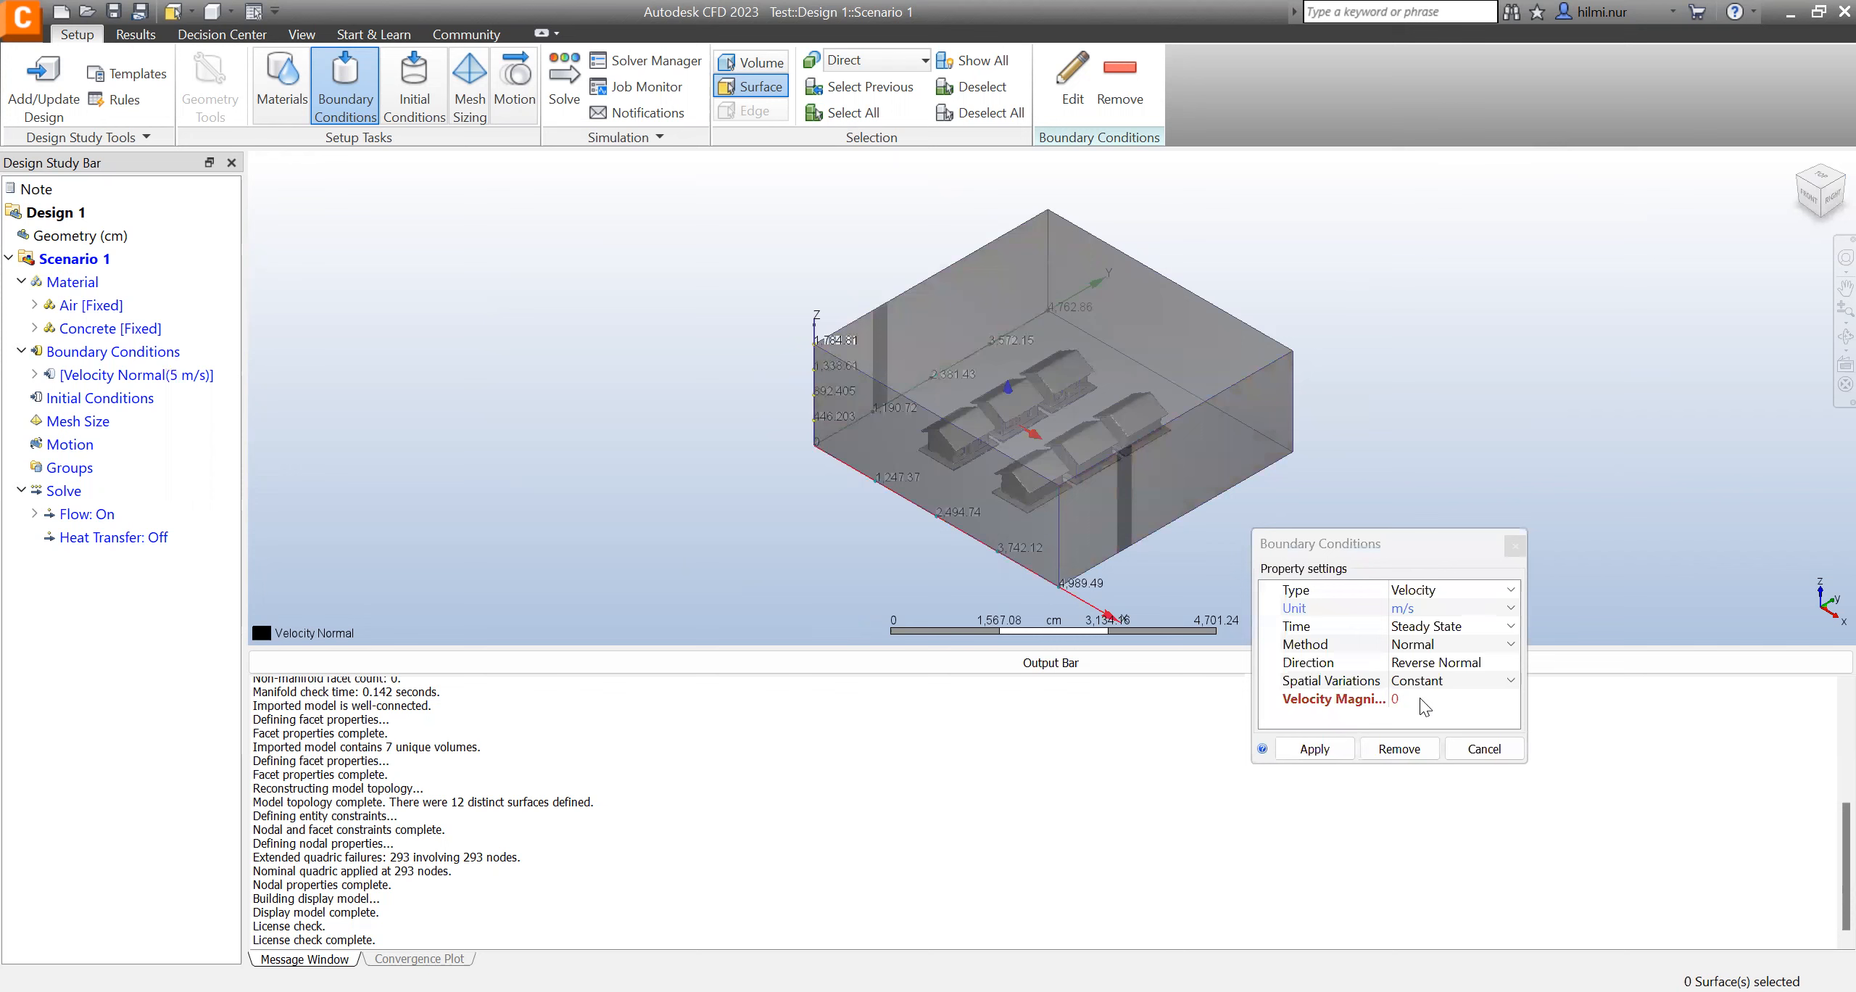
click(1422, 699)
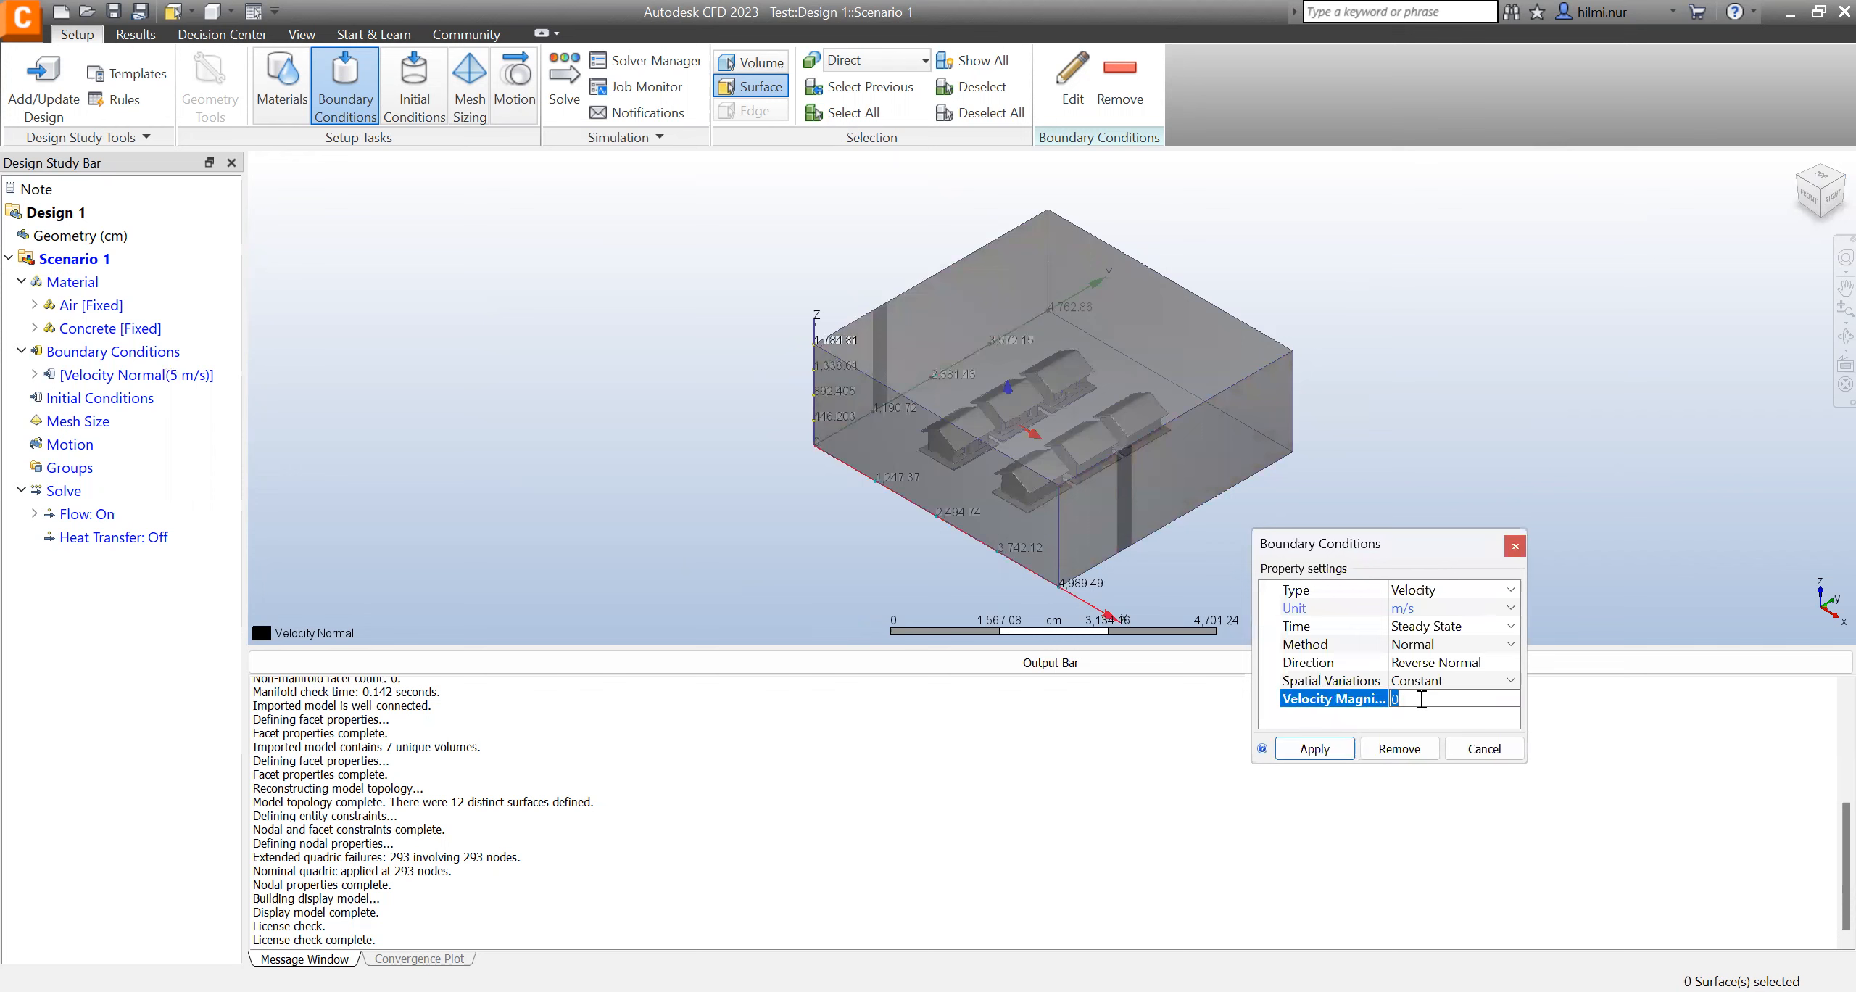
click(1343, 752)
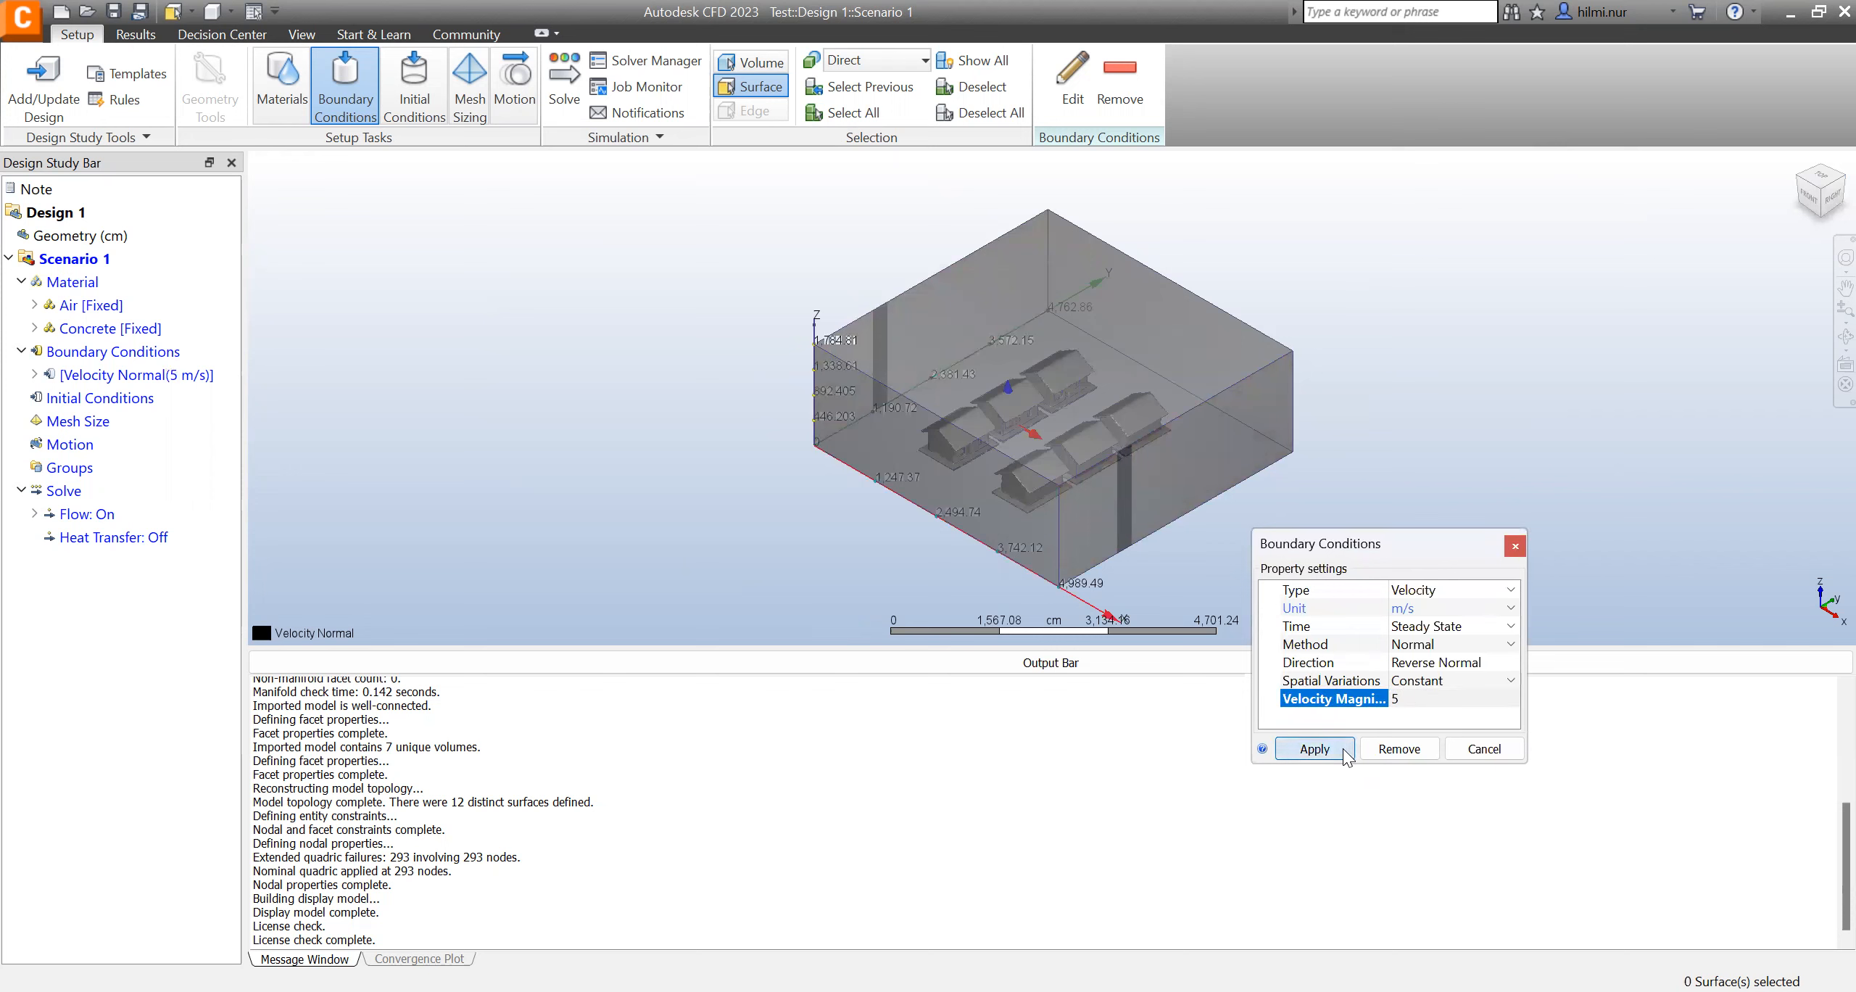
- Apply a steady-state, static gage pressure of 0 Pa to the air volume's side face at the X origin
click(1801, 181)
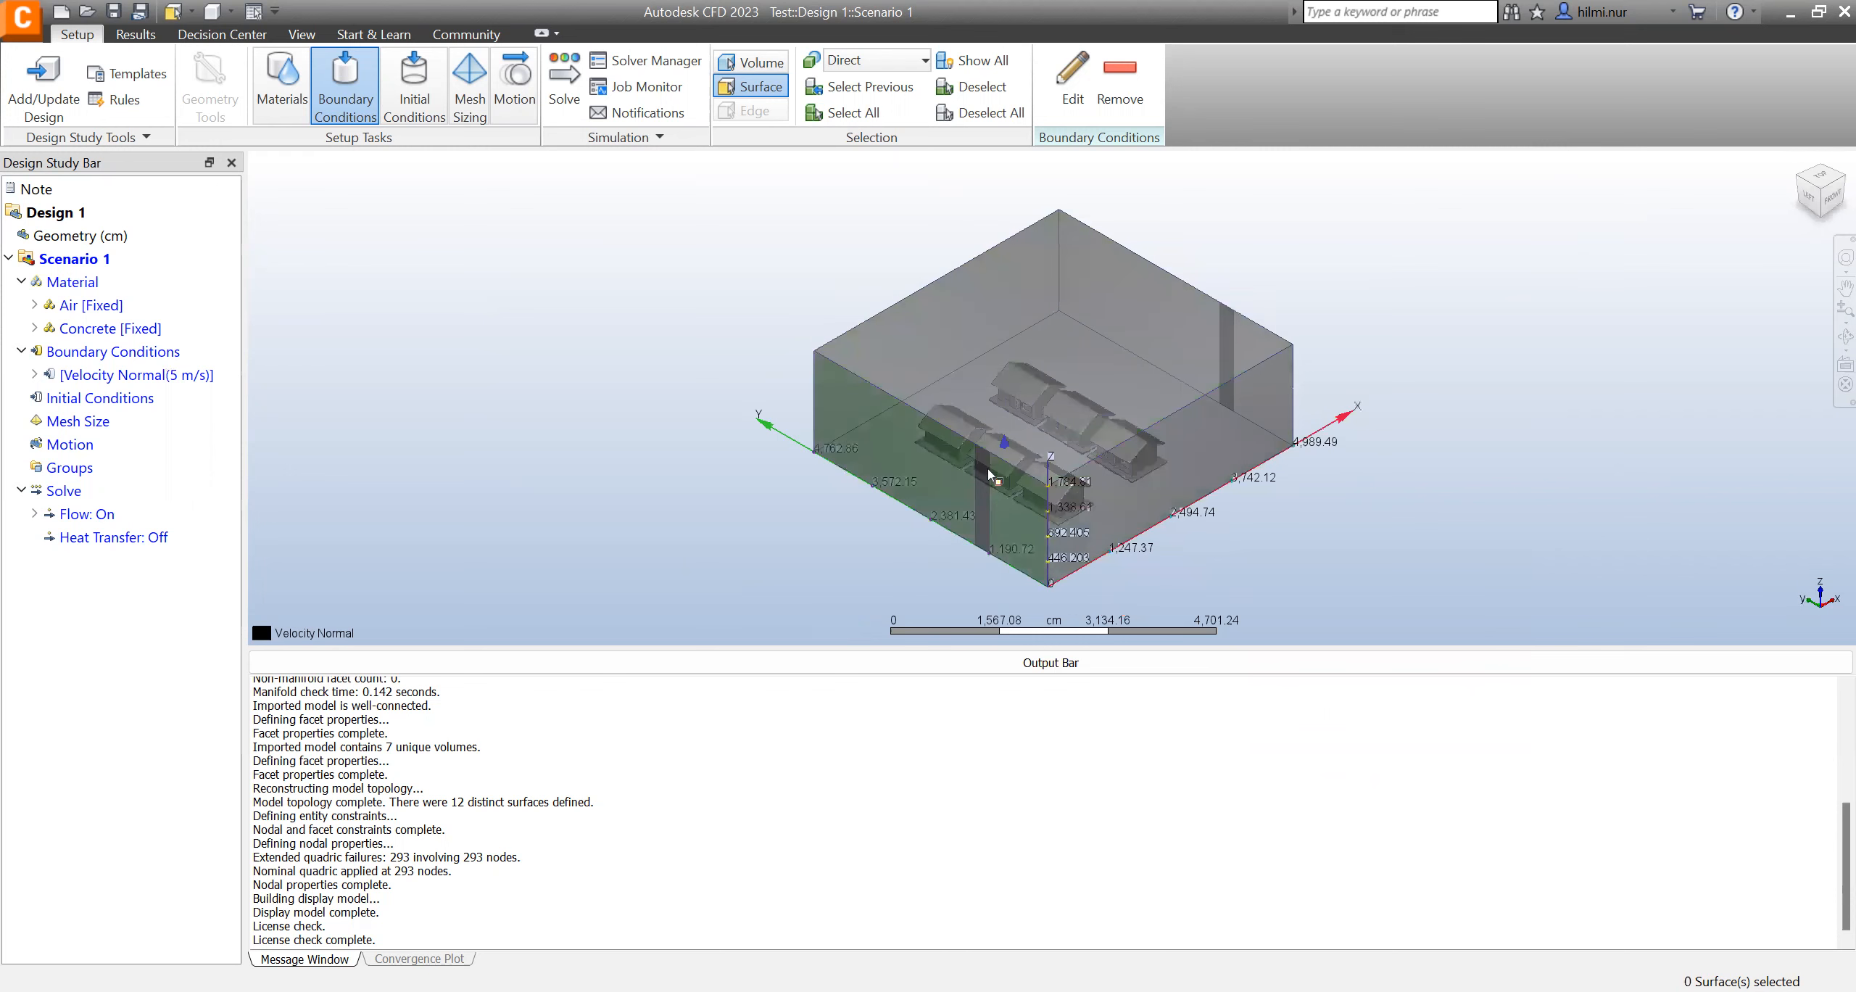
click(1000, 472)
right_click(940, 502)
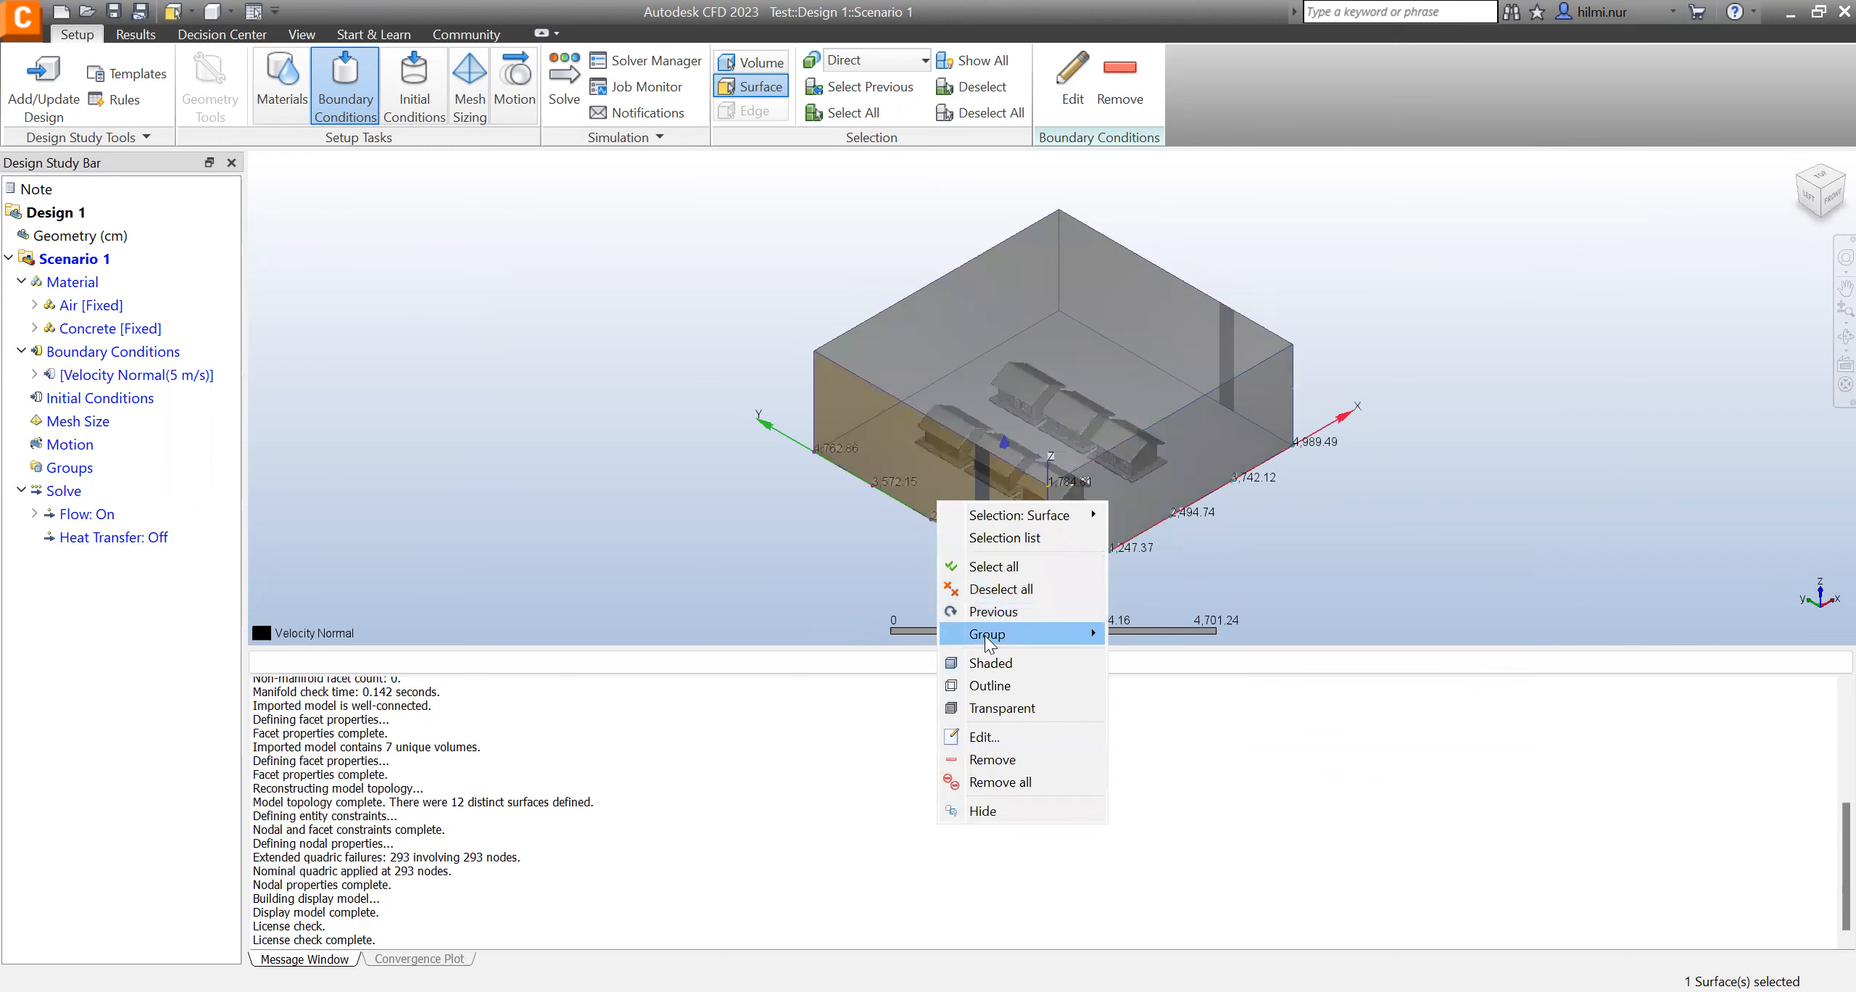
click(1000, 736)
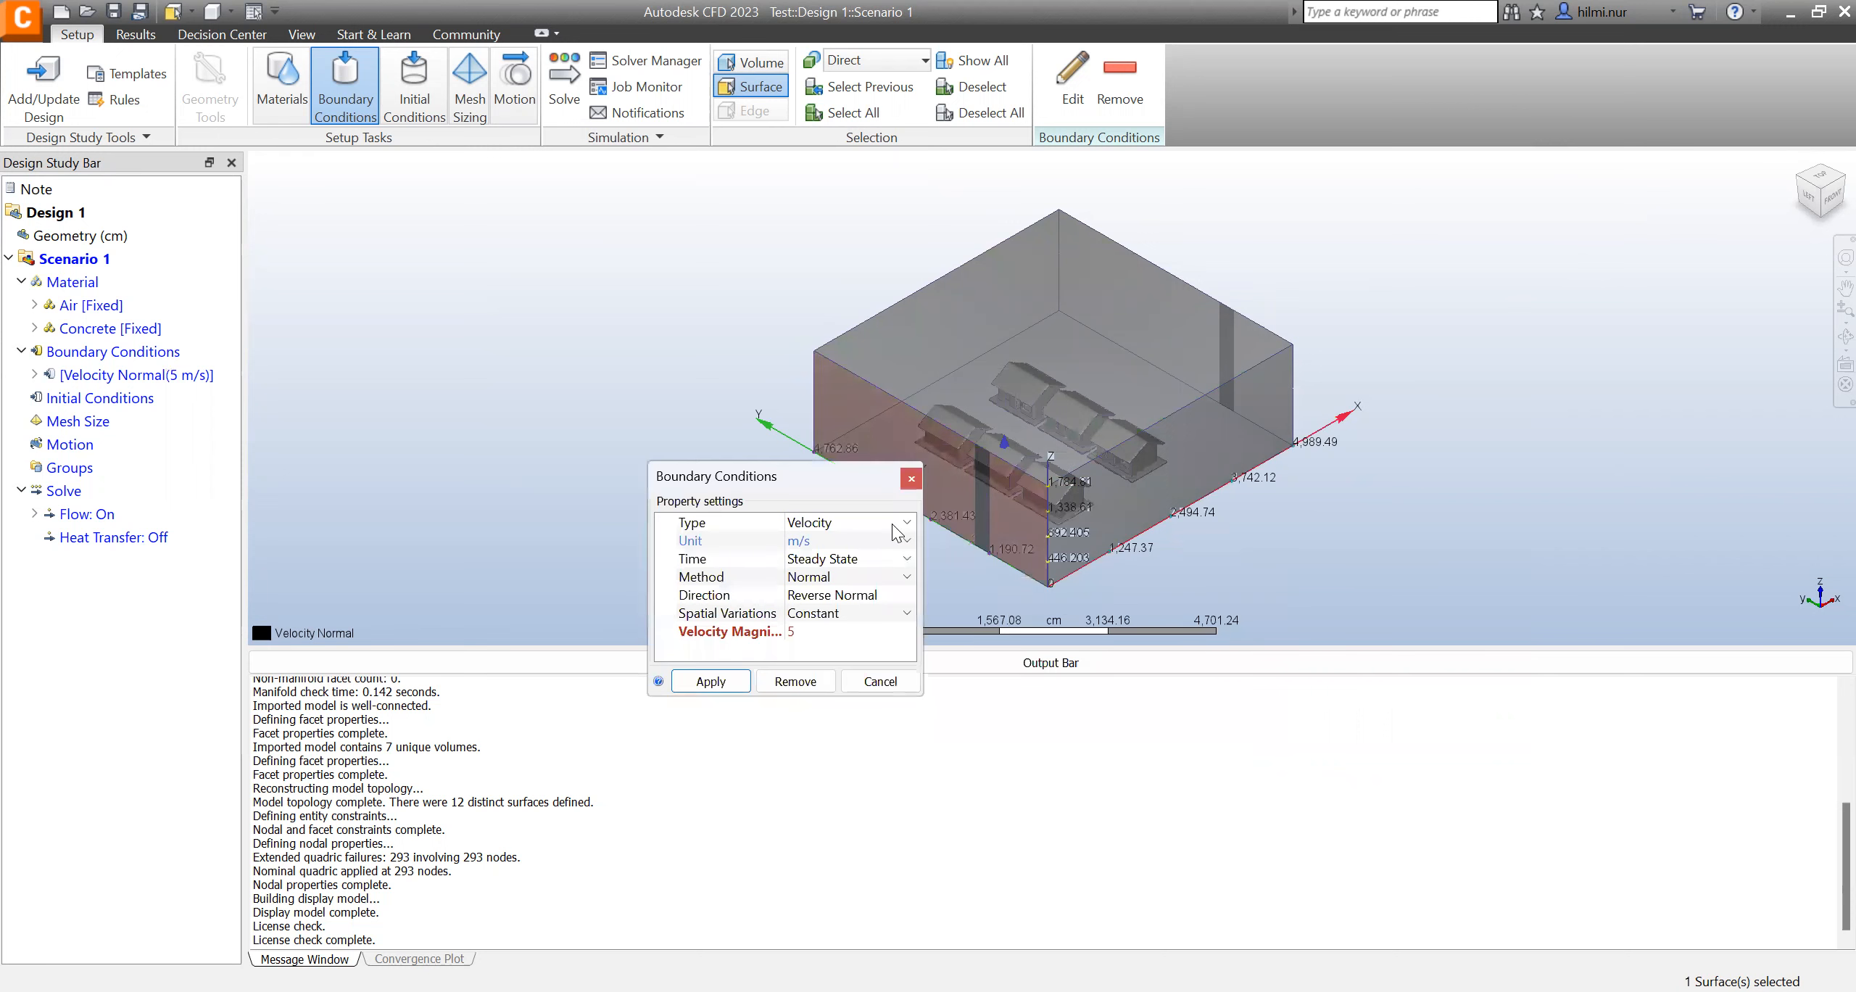
click(901, 523)
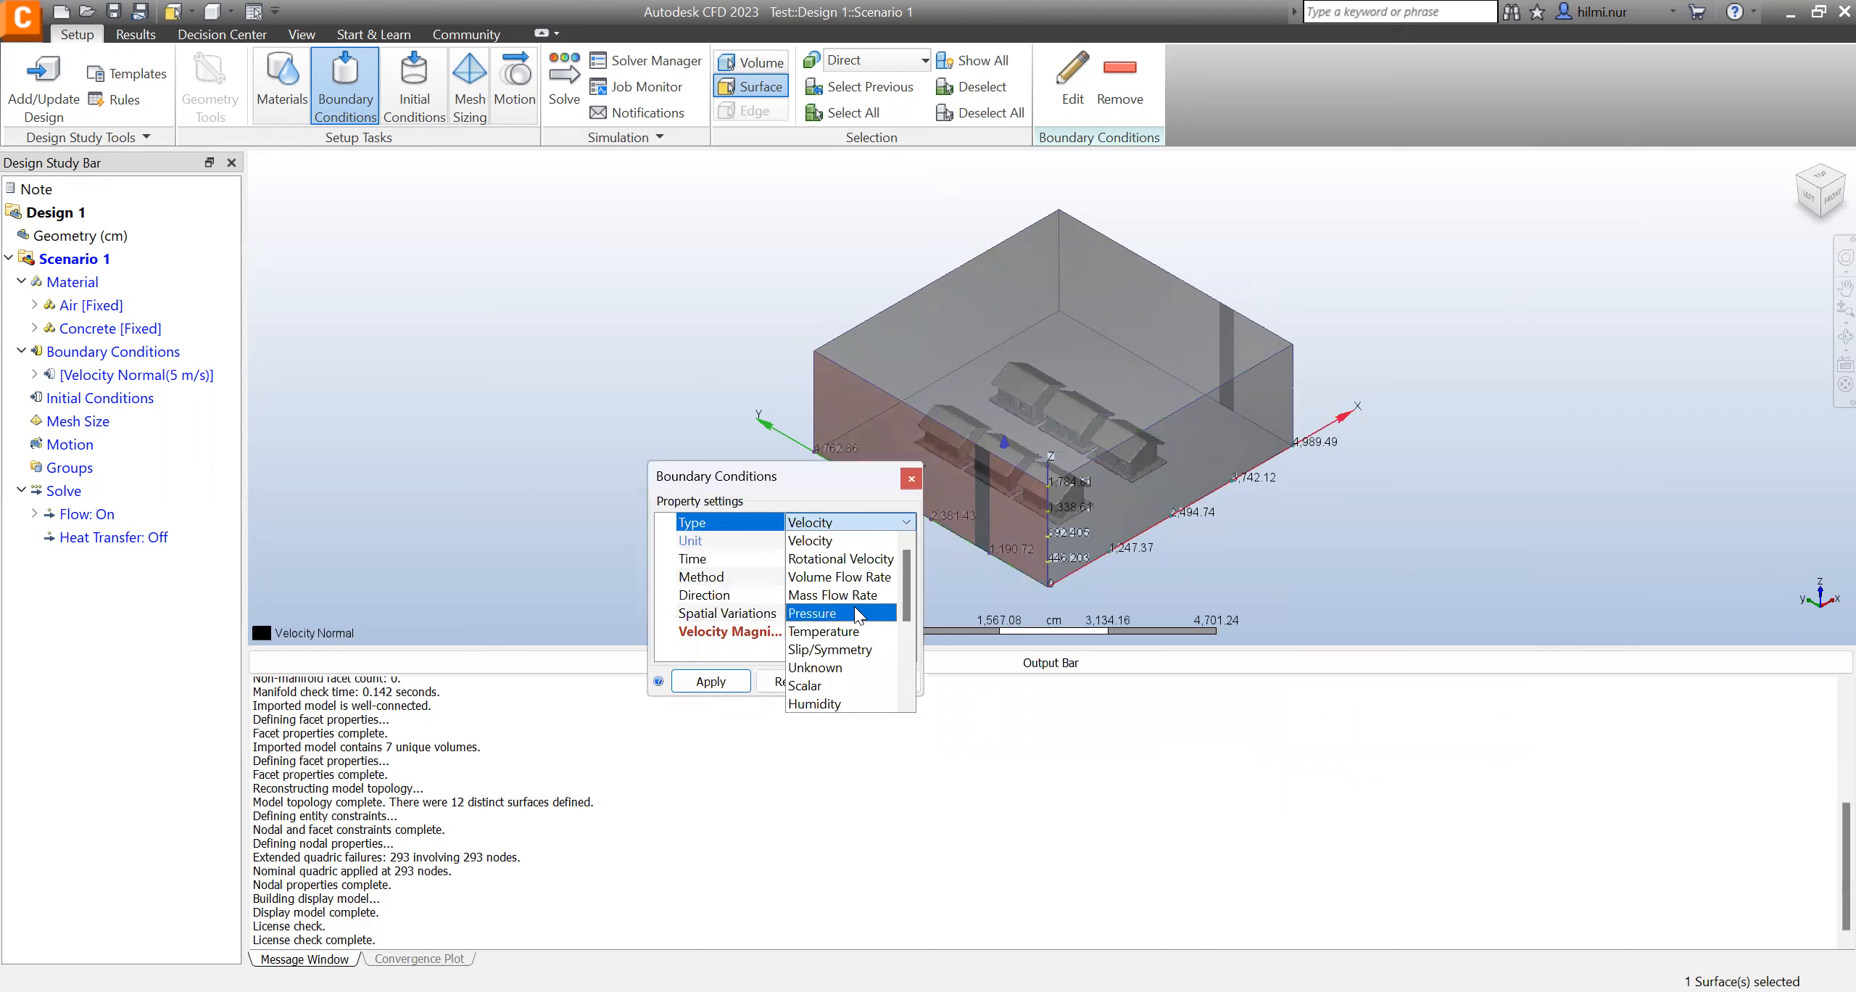
click(860, 613)
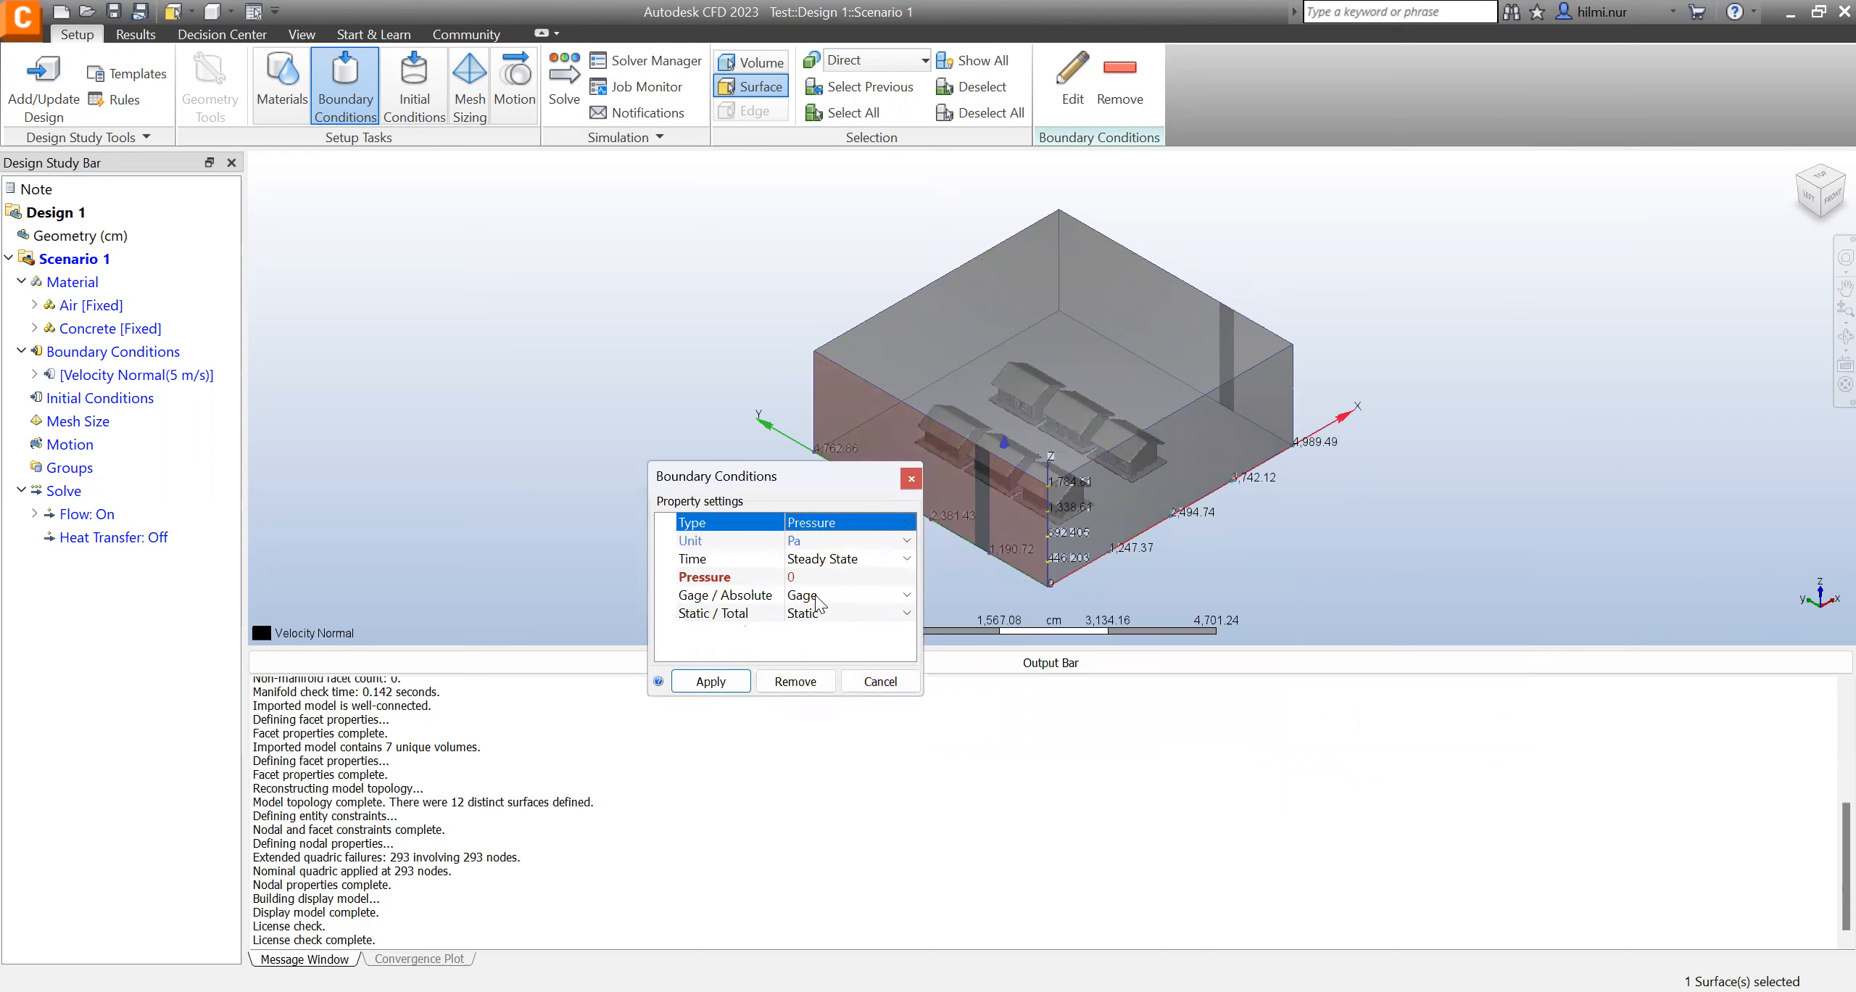
click(799, 542)
click(754, 639)
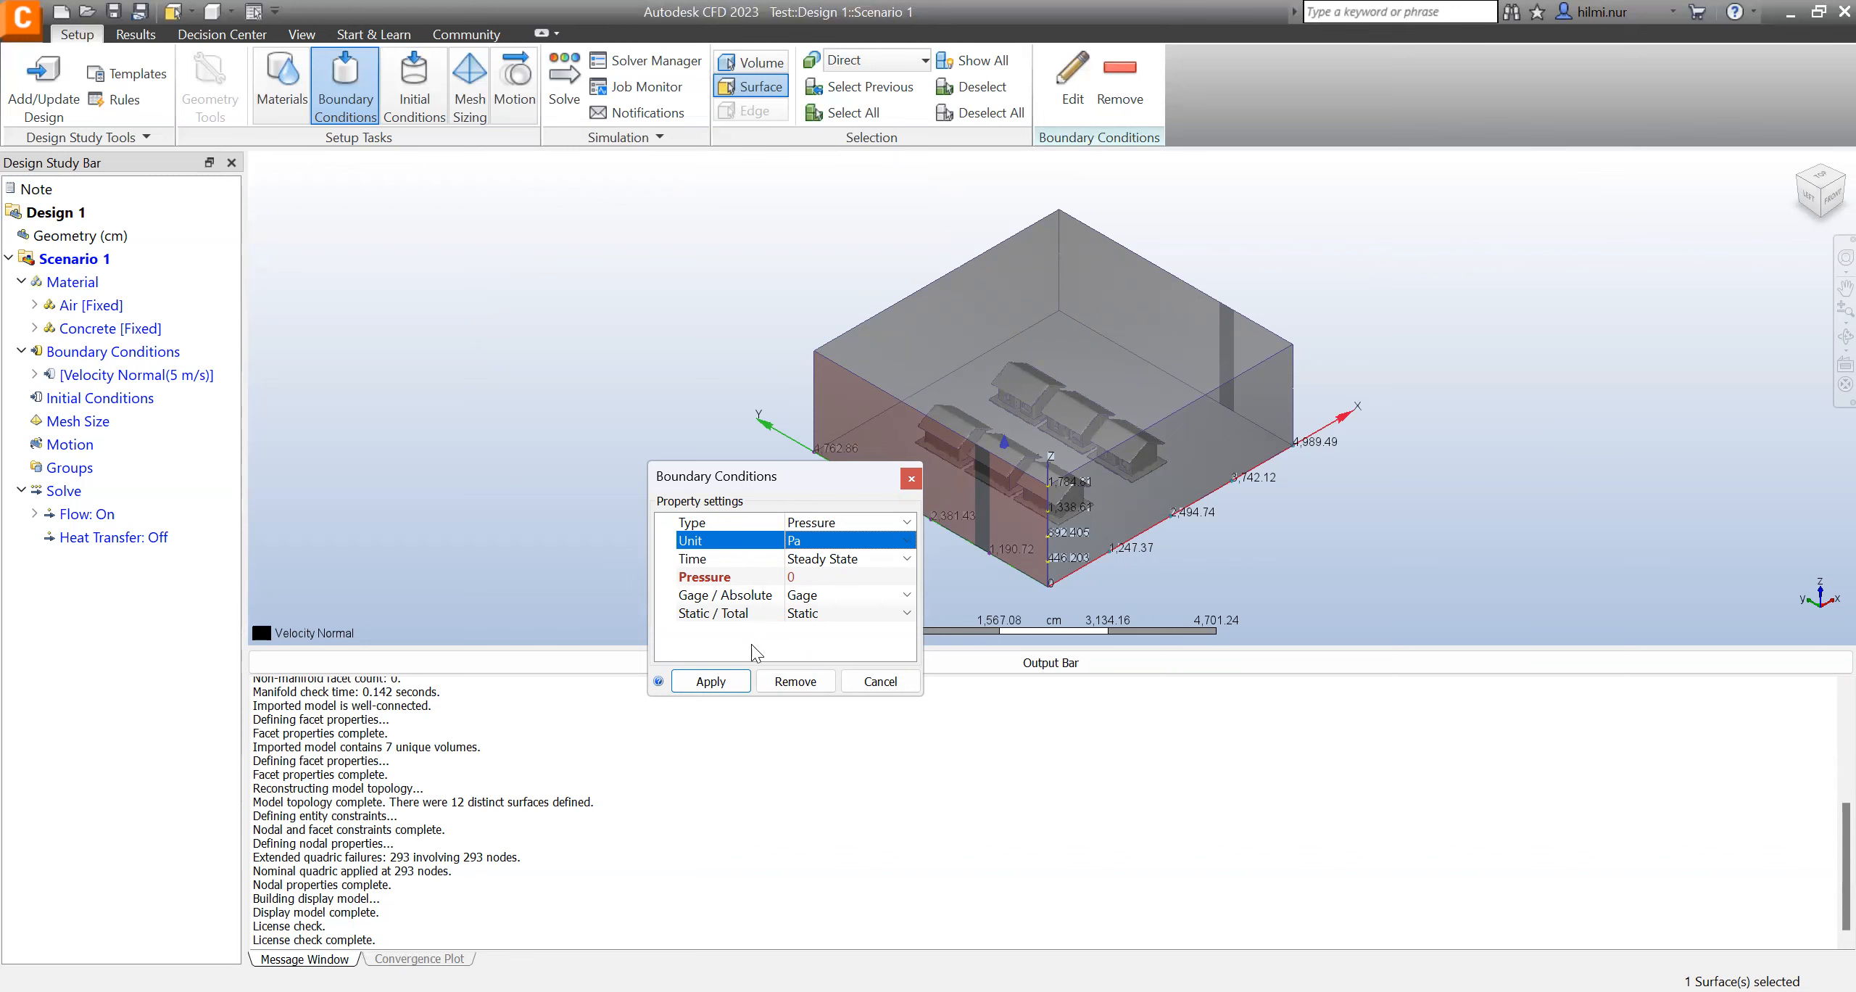
click(730, 682)
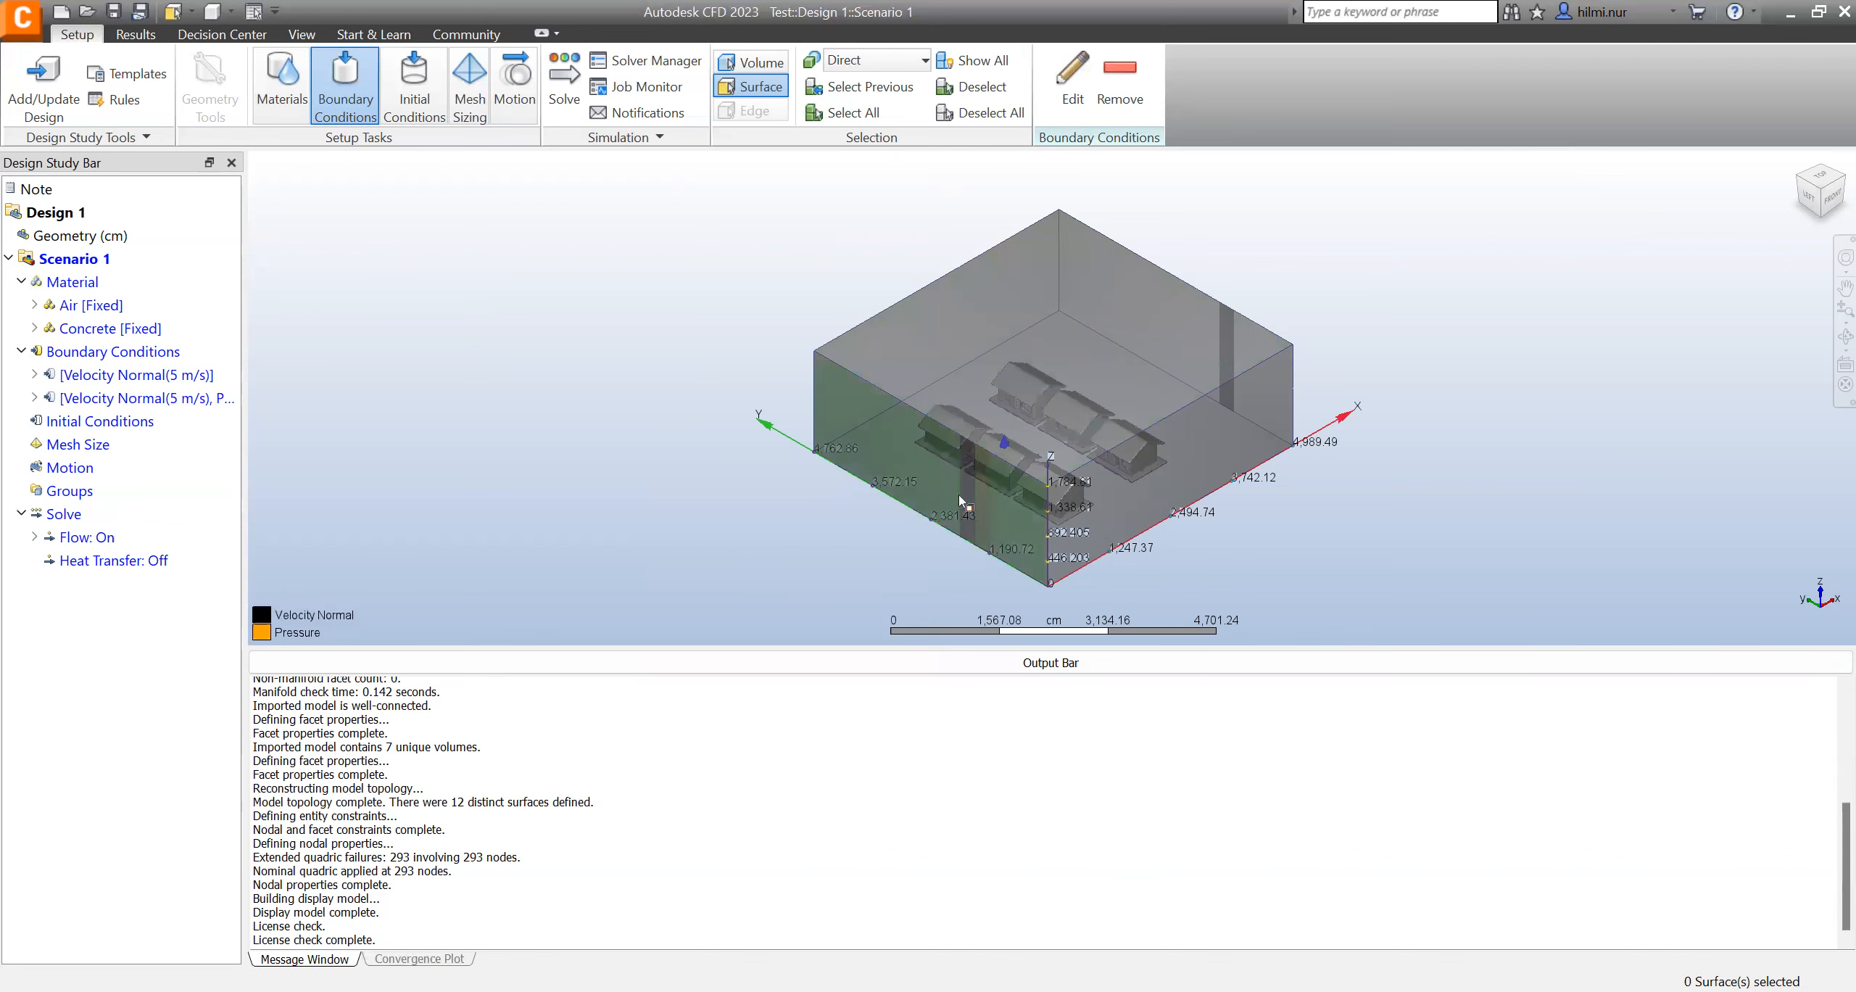
- Remove the velocity boundary condition from the side face at the X origin
click(995, 485)
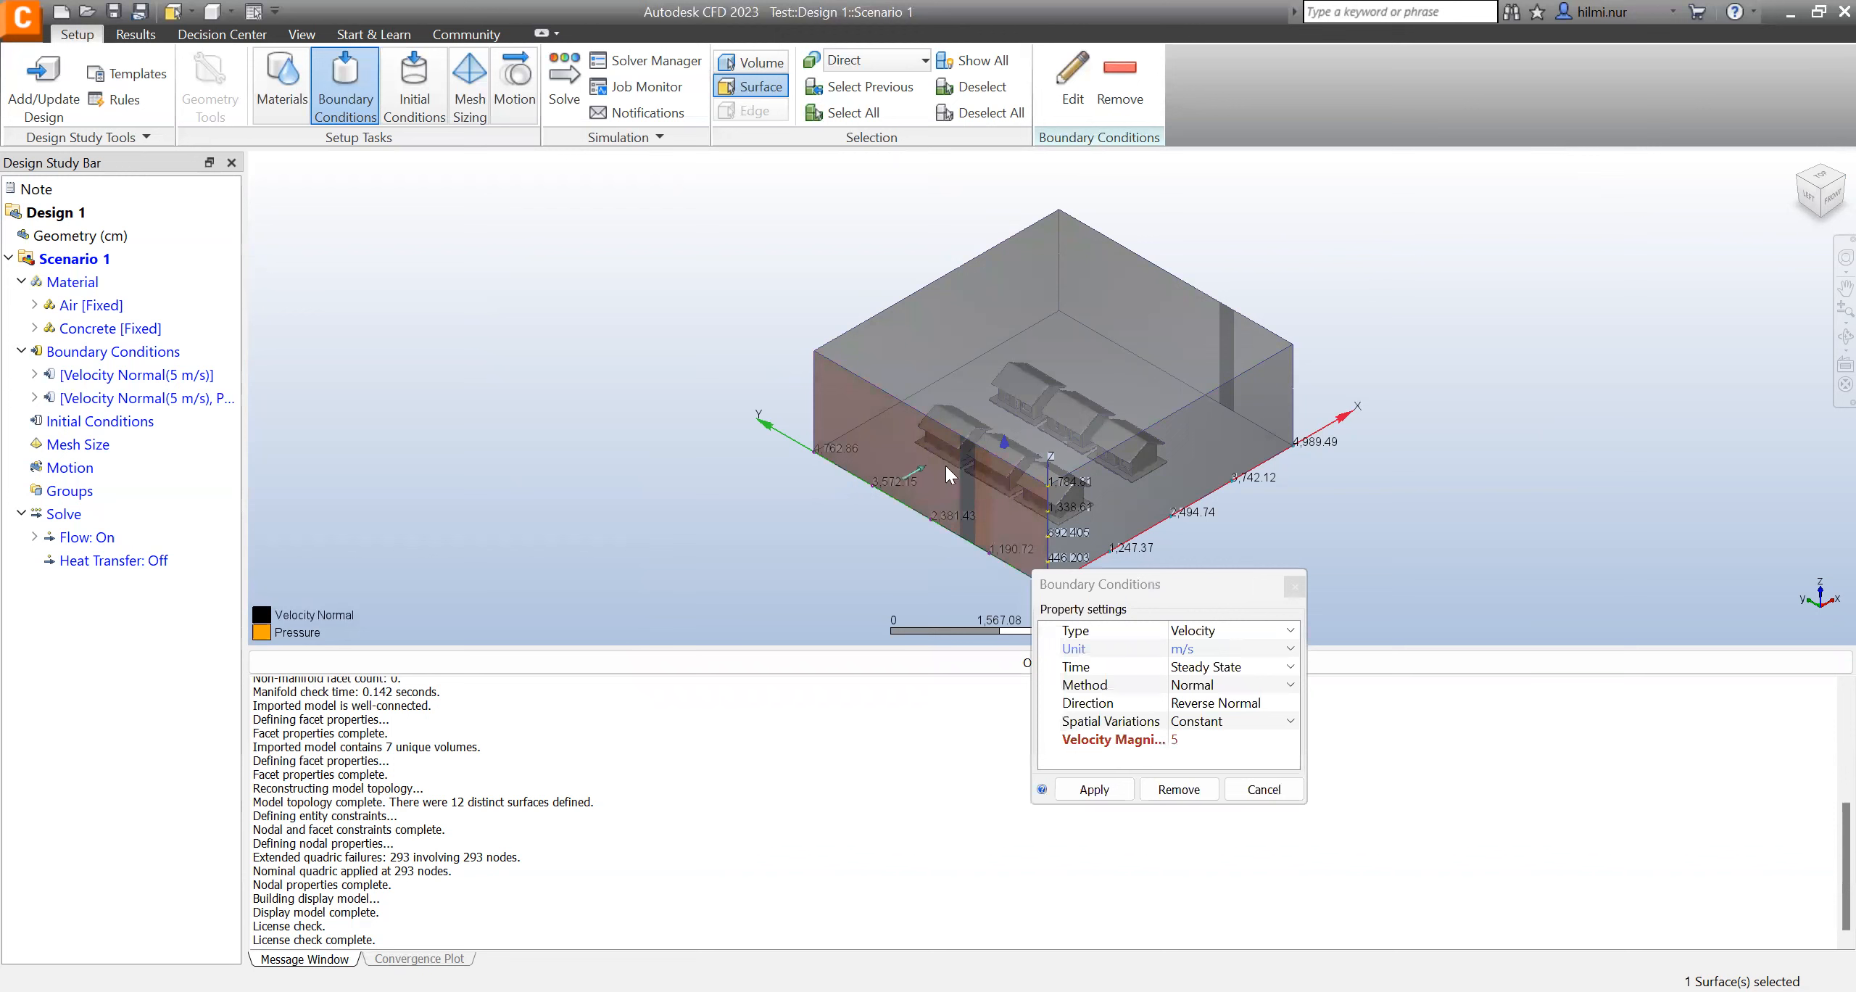
drag(1224, 587, 954, 588)
click(895, 789)
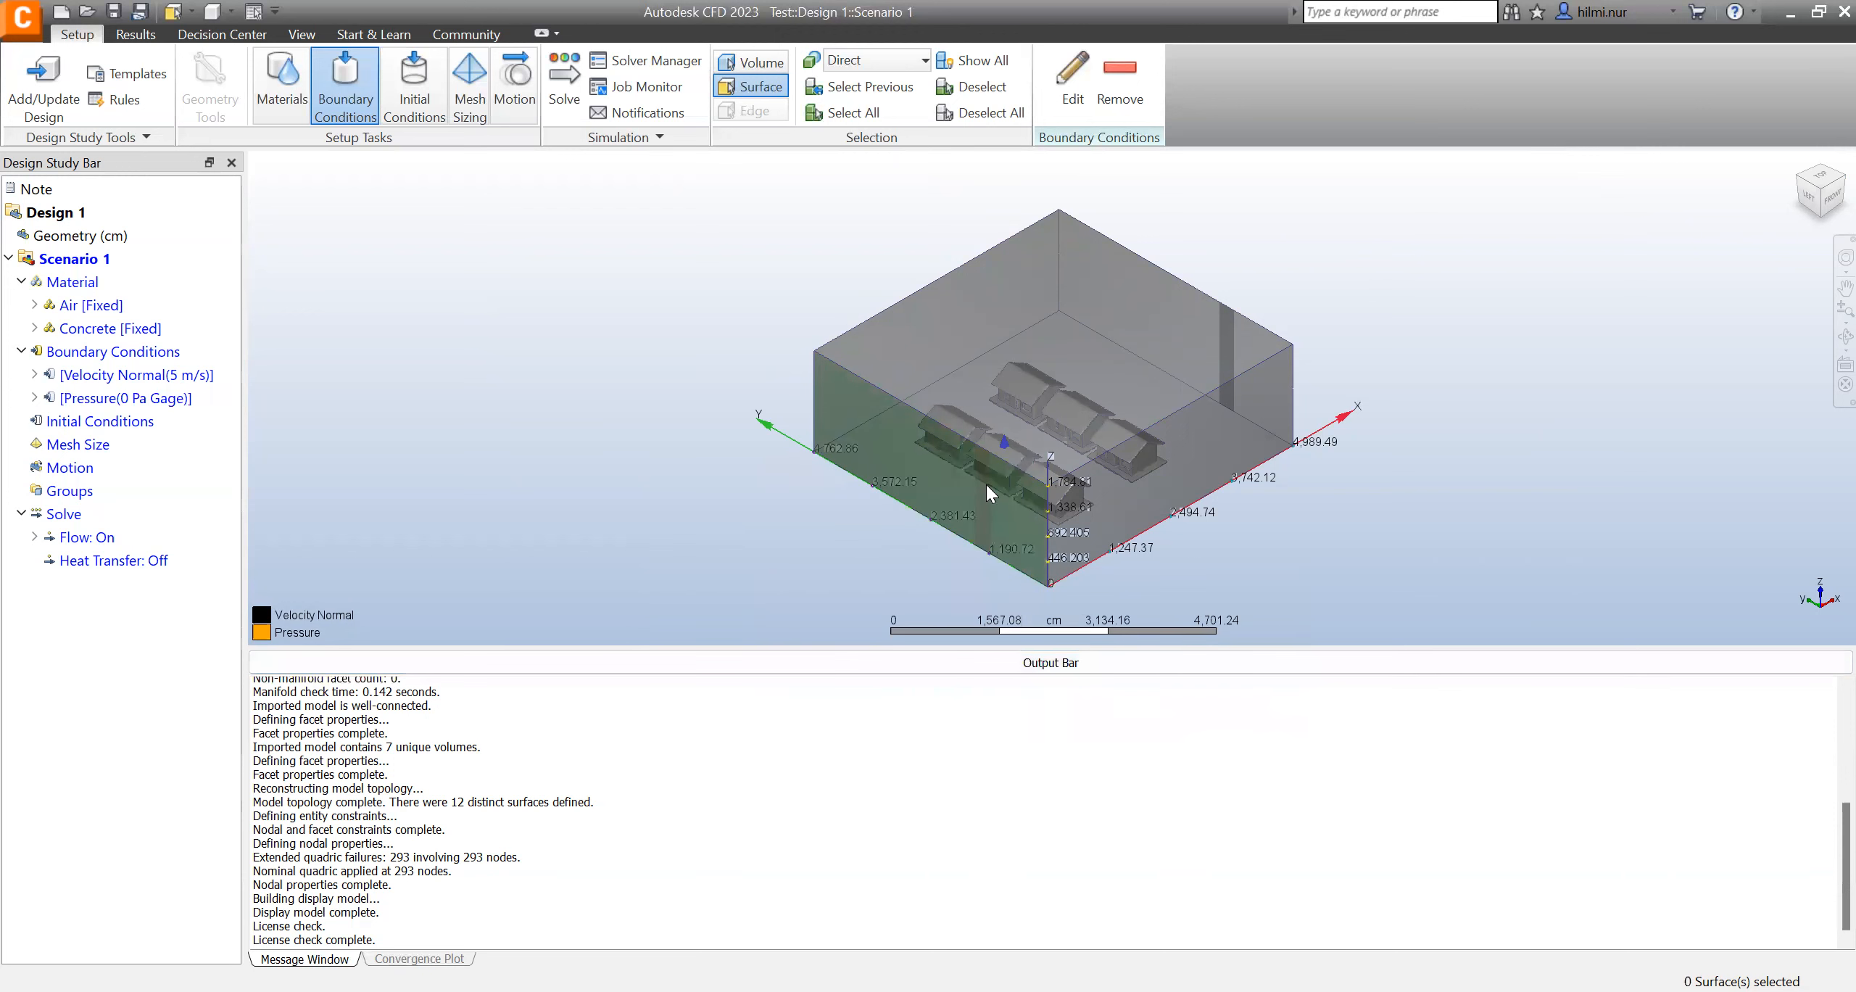
- Reselect the side face at the X origin and check its boundary condition settings
click(1021, 484)
click(1022, 473)
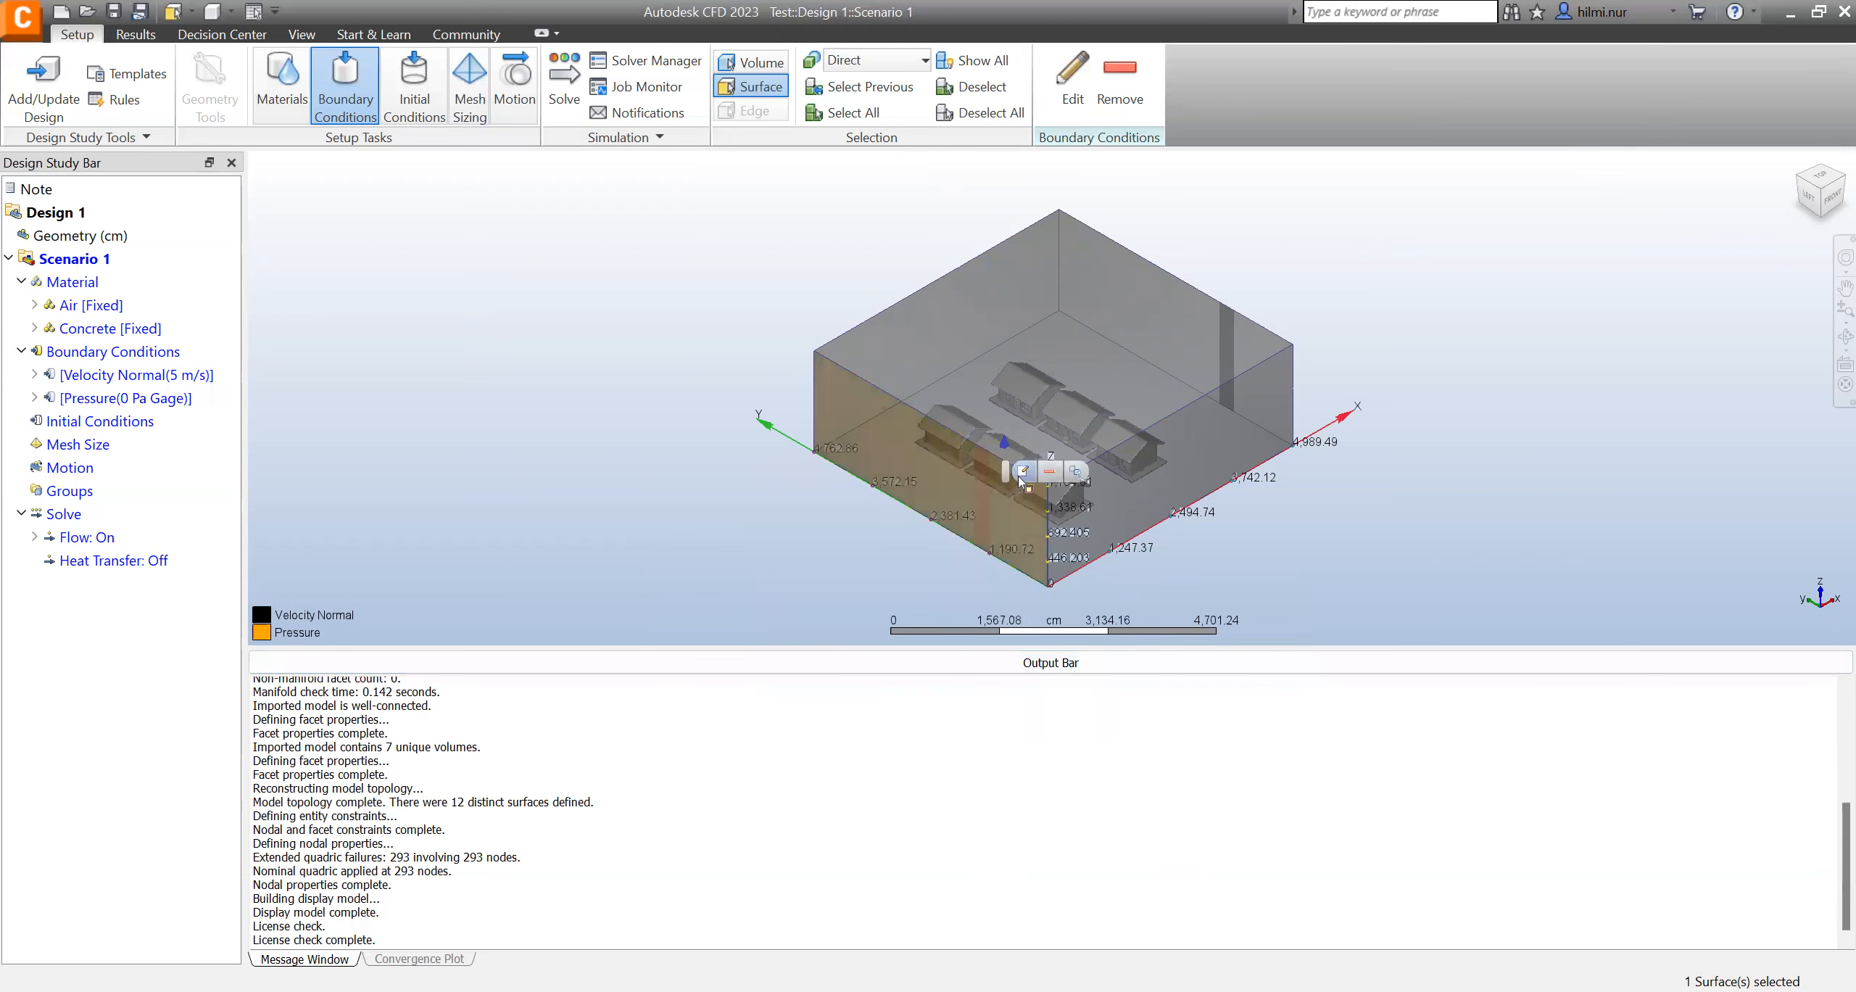
click(1321, 577)
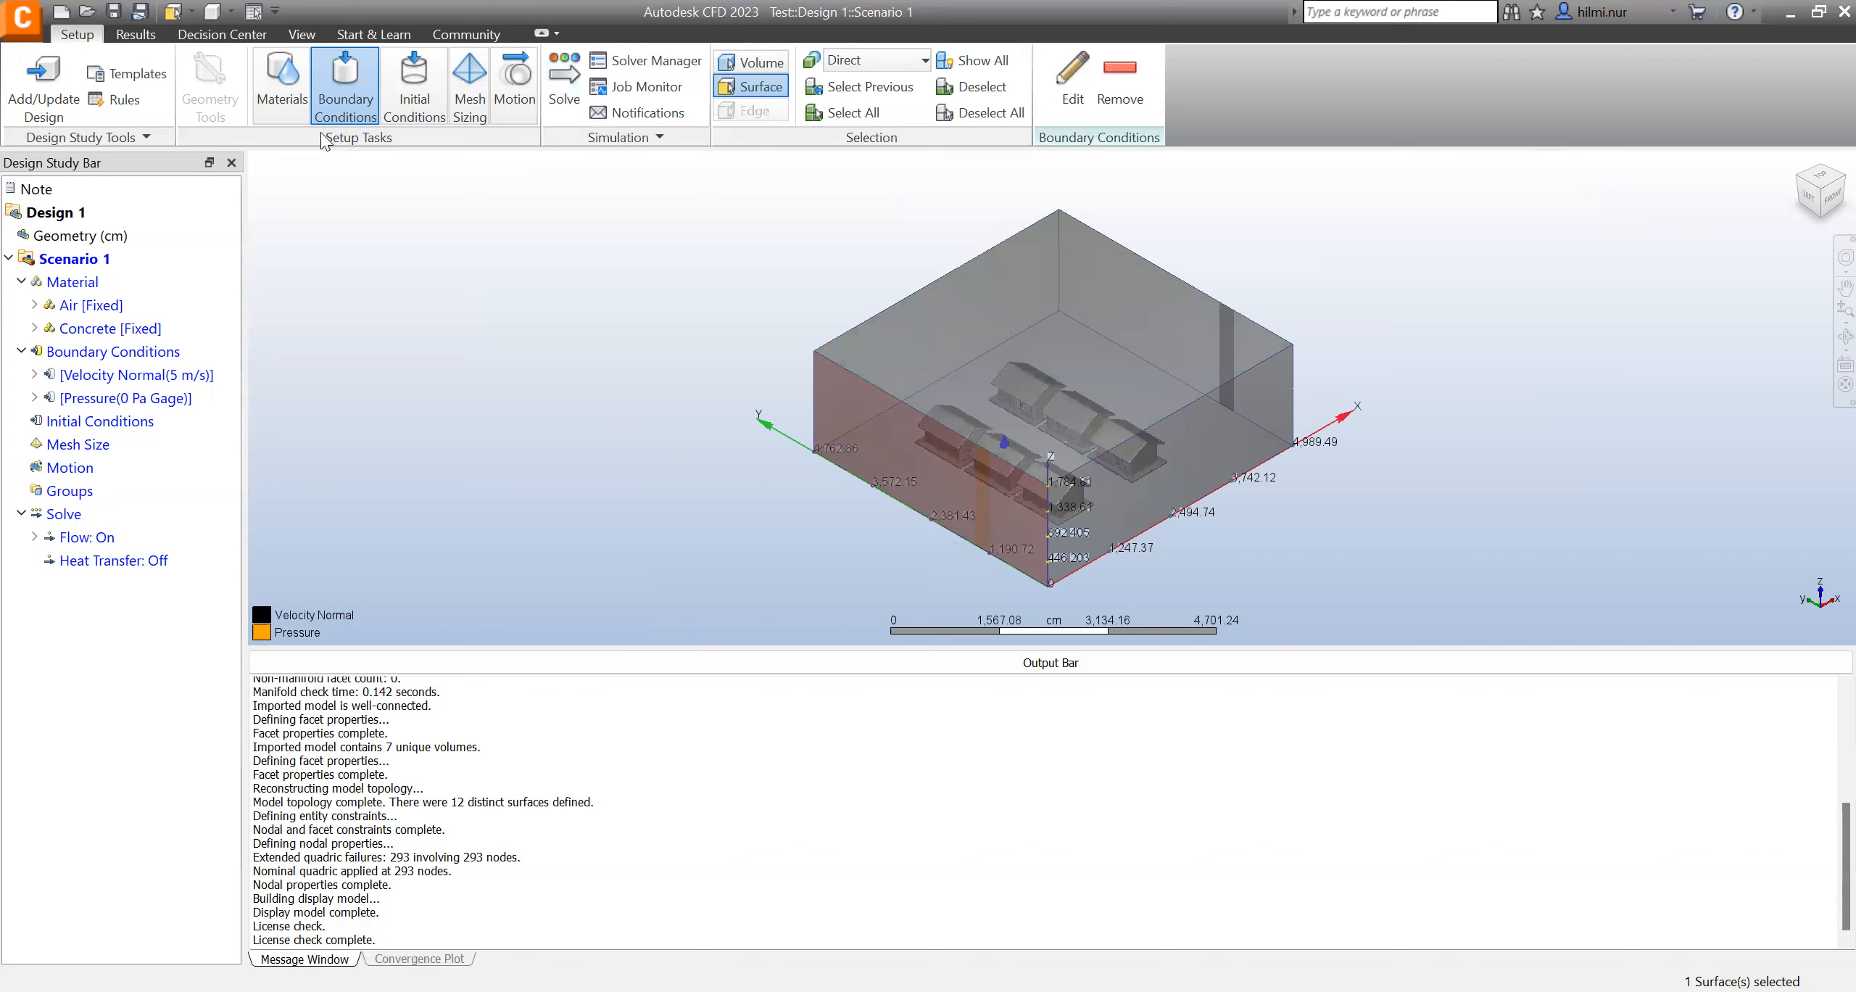
- Run the steady-state solve on MyComputer with 50 iterations
click(560, 93)
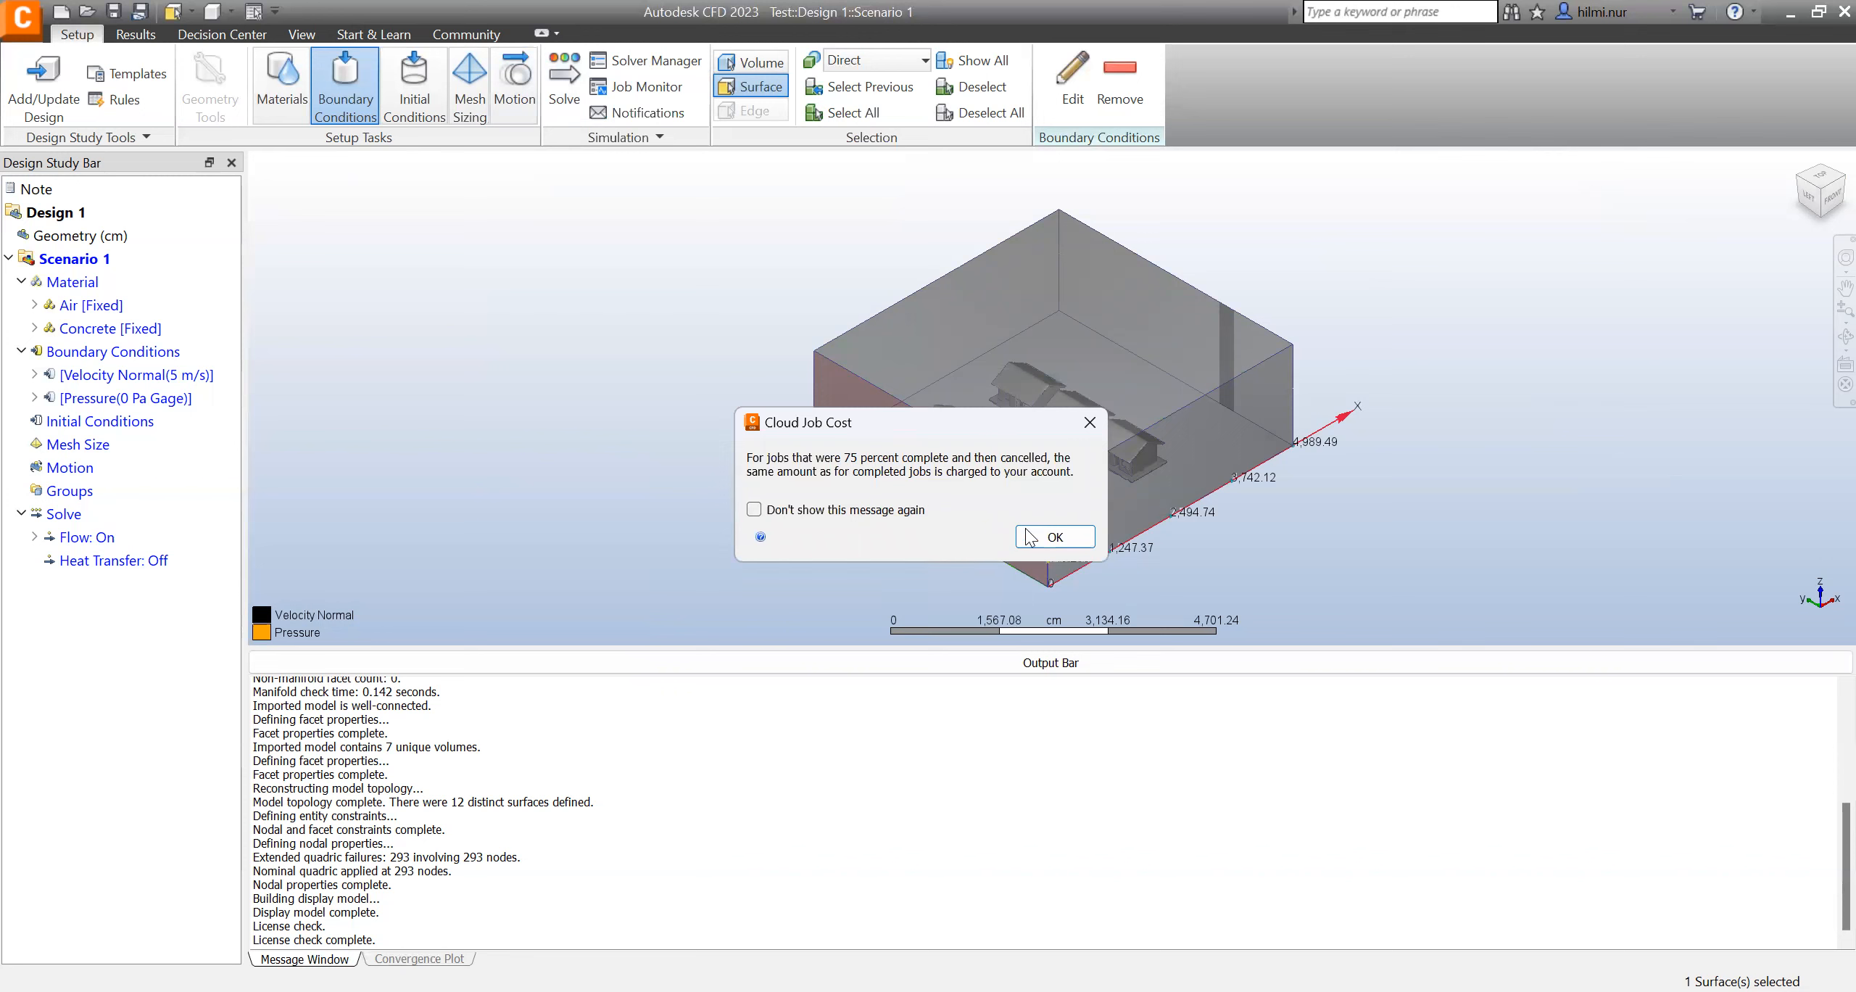
click(1053, 537)
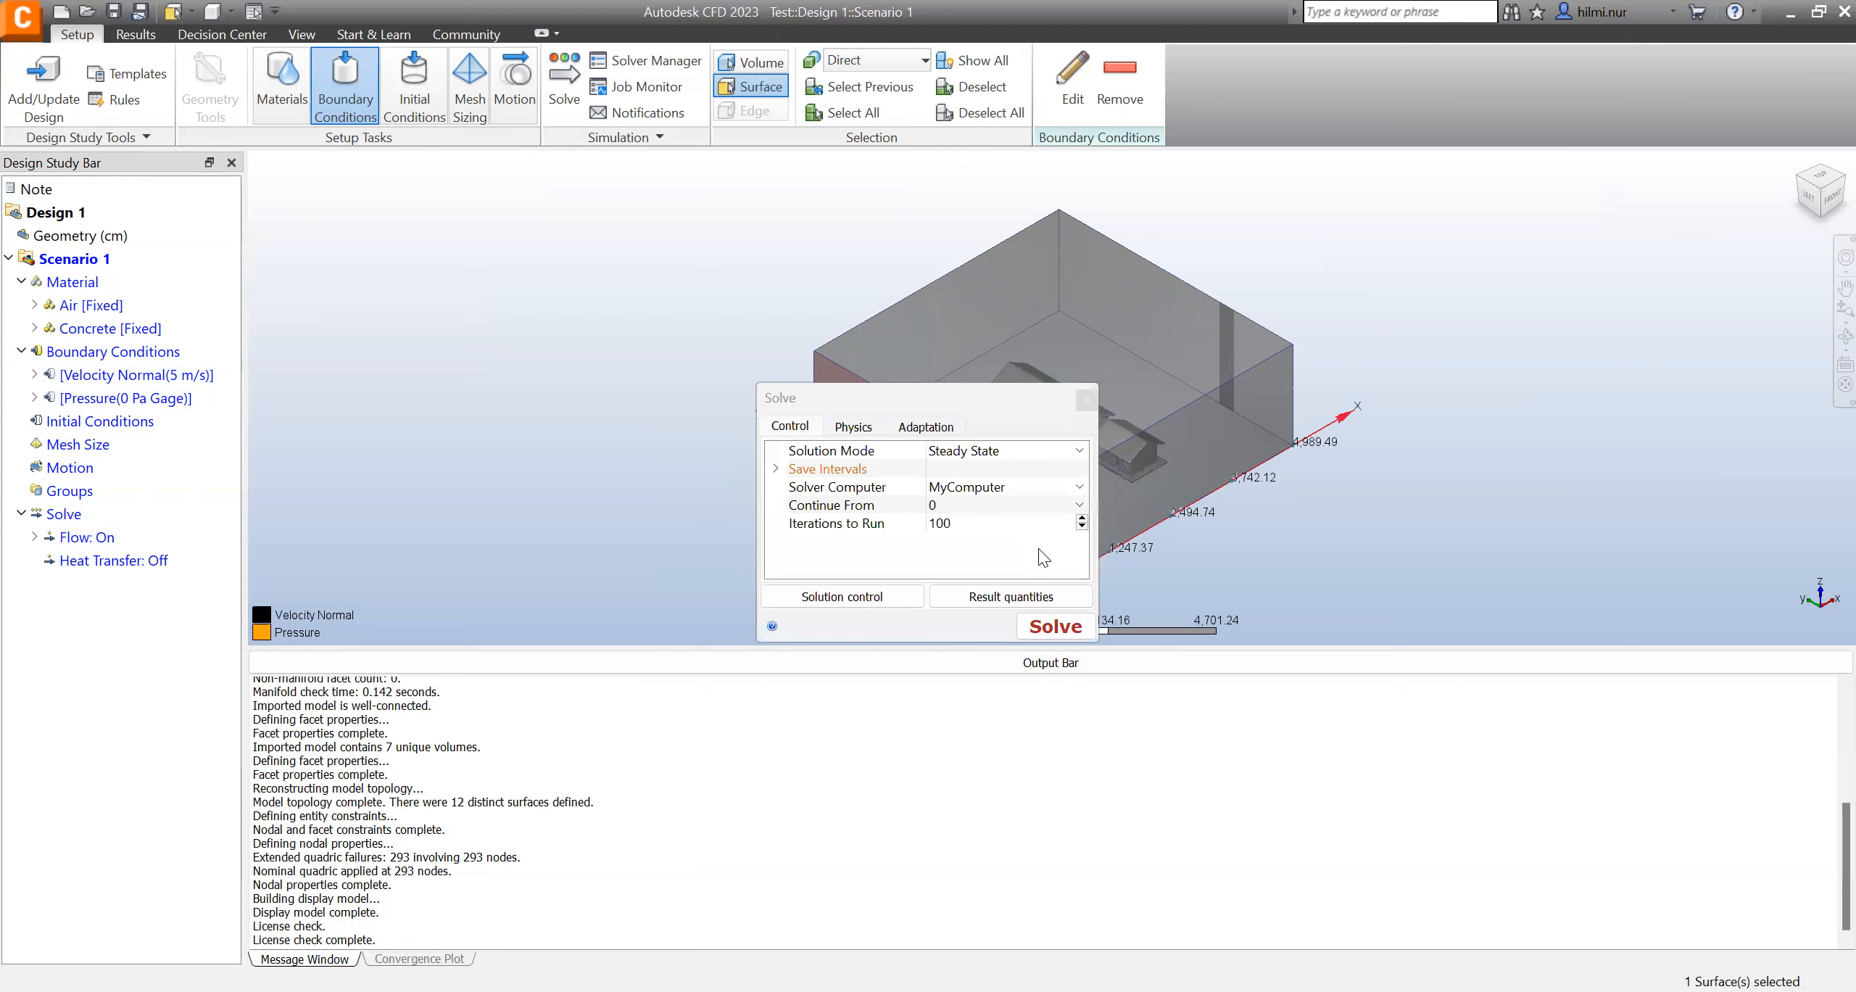
click(987, 525)
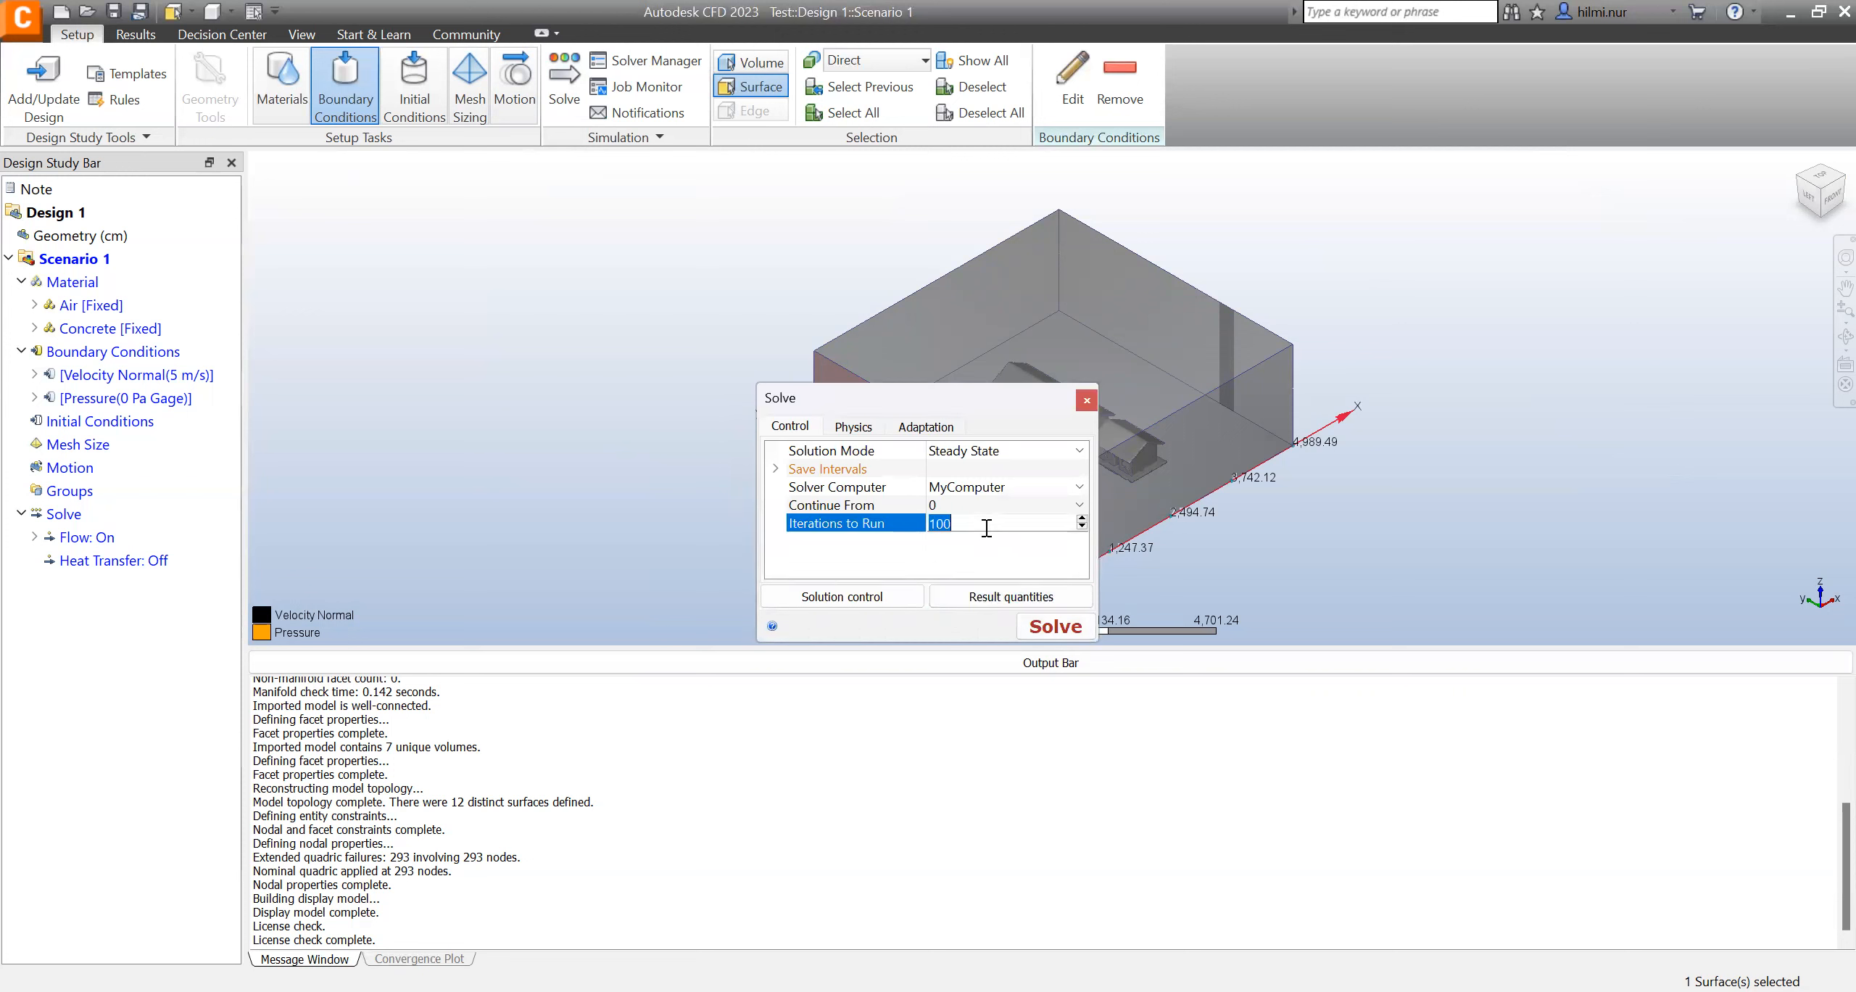
text(50)
key(Return)
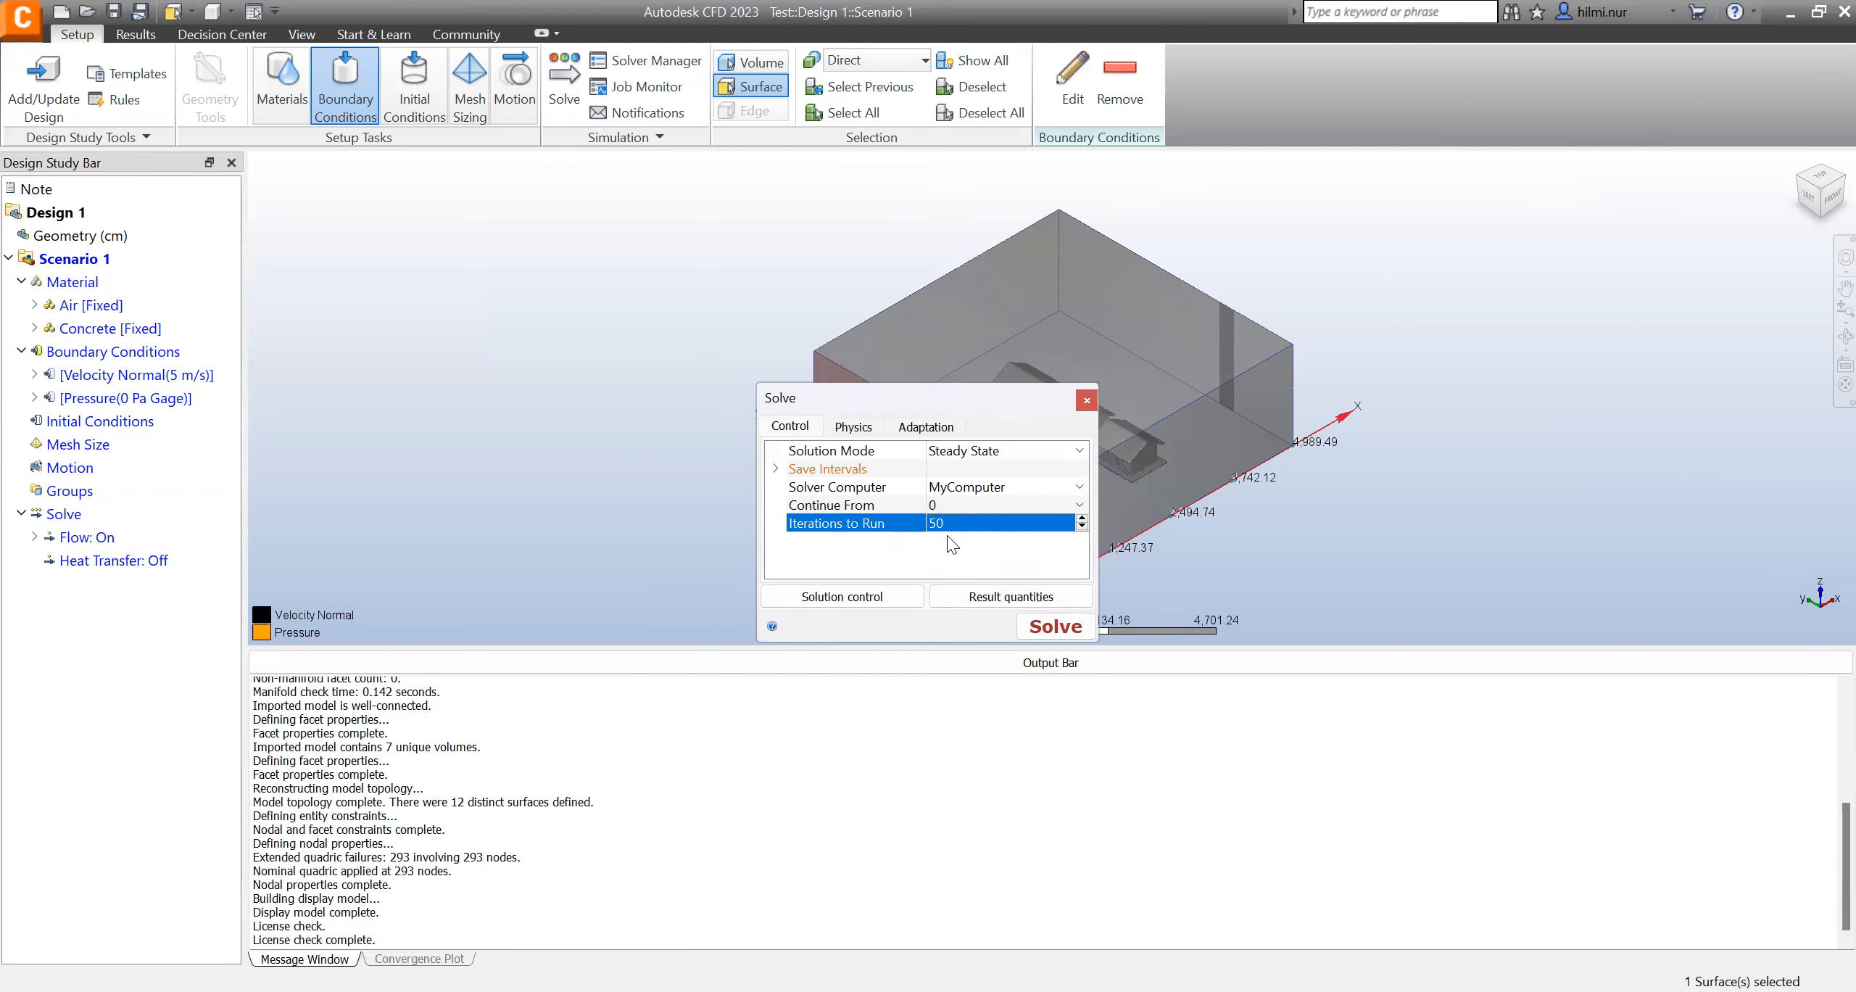
click(1056, 627)
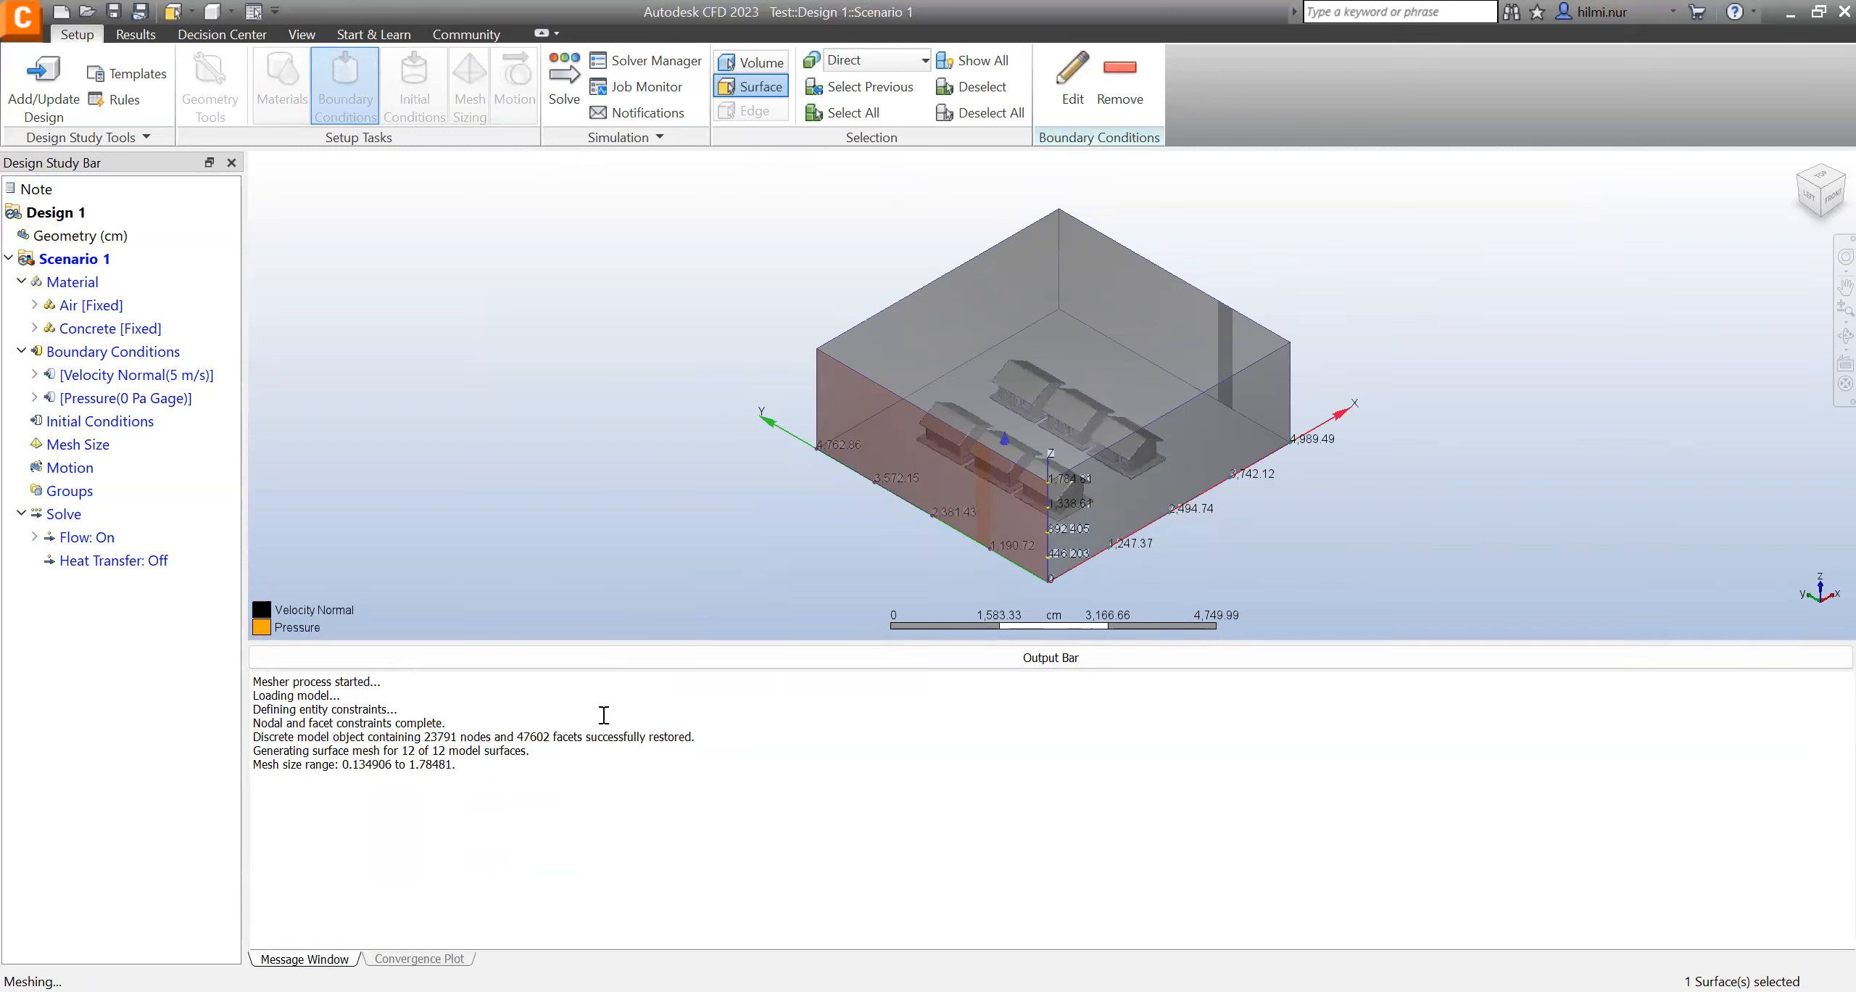
drag(604, 715, 796, 863)
click(796, 865)
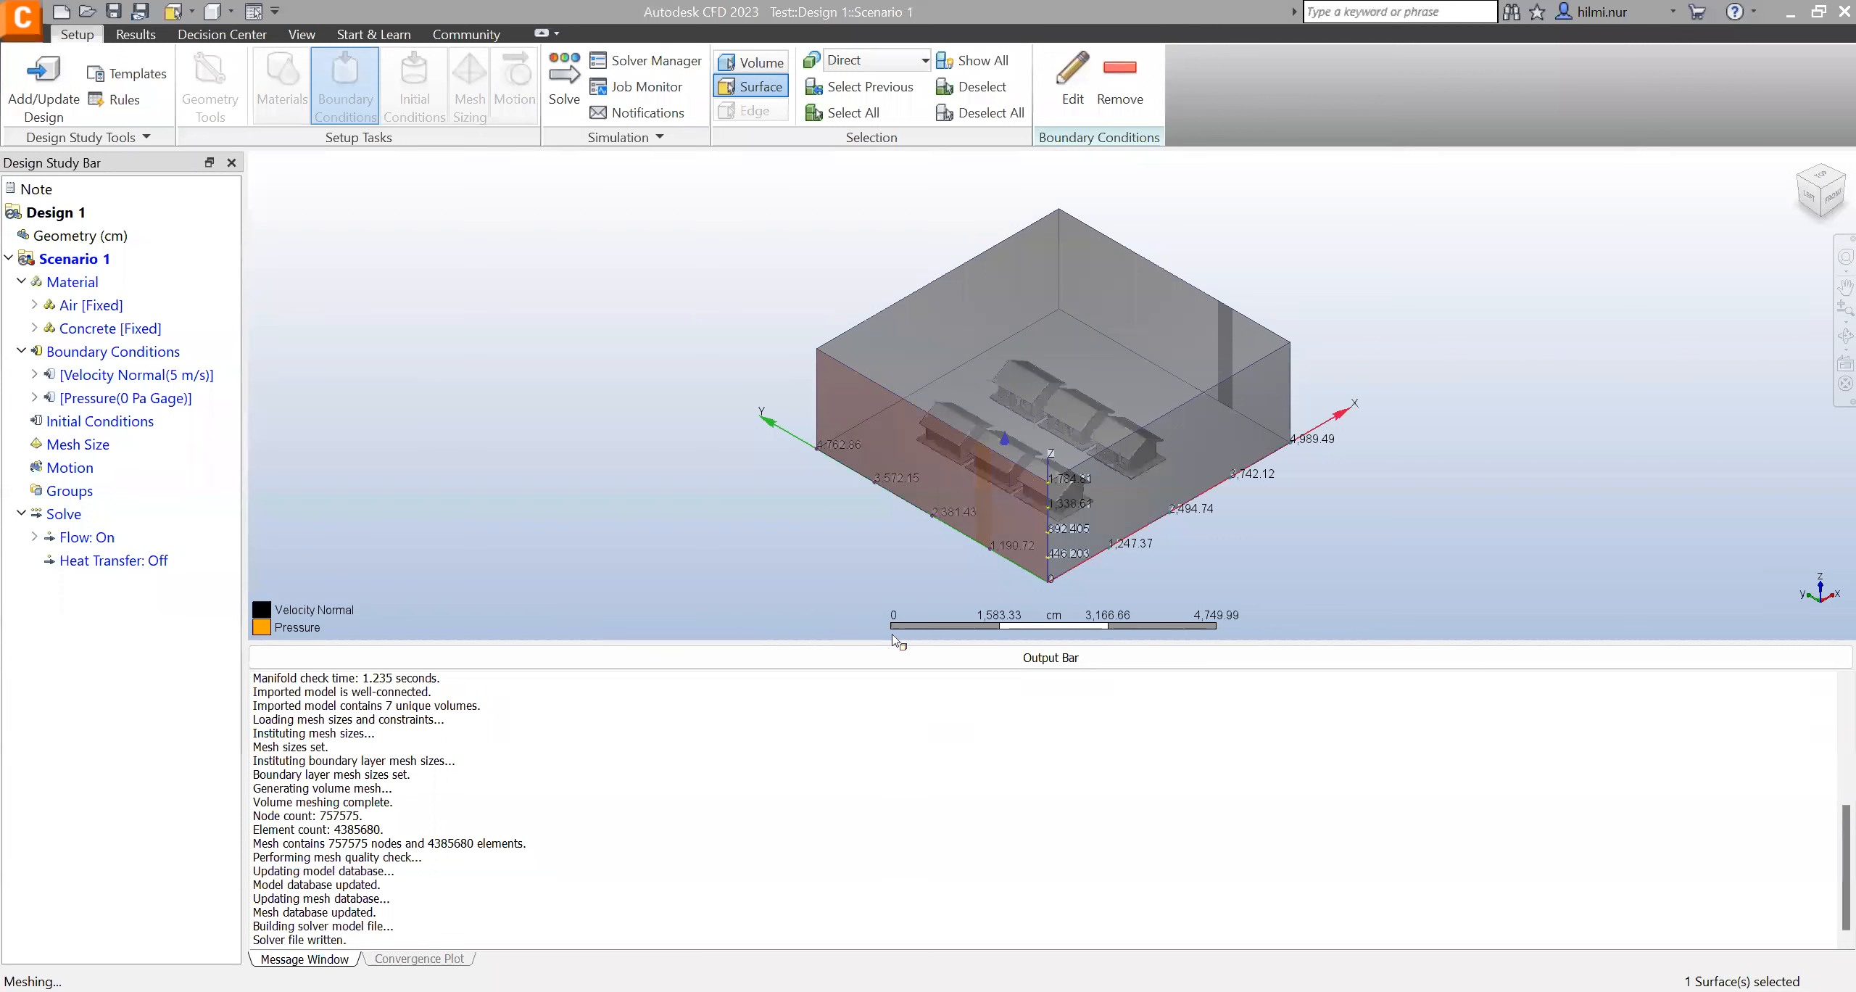
click(820, 319)
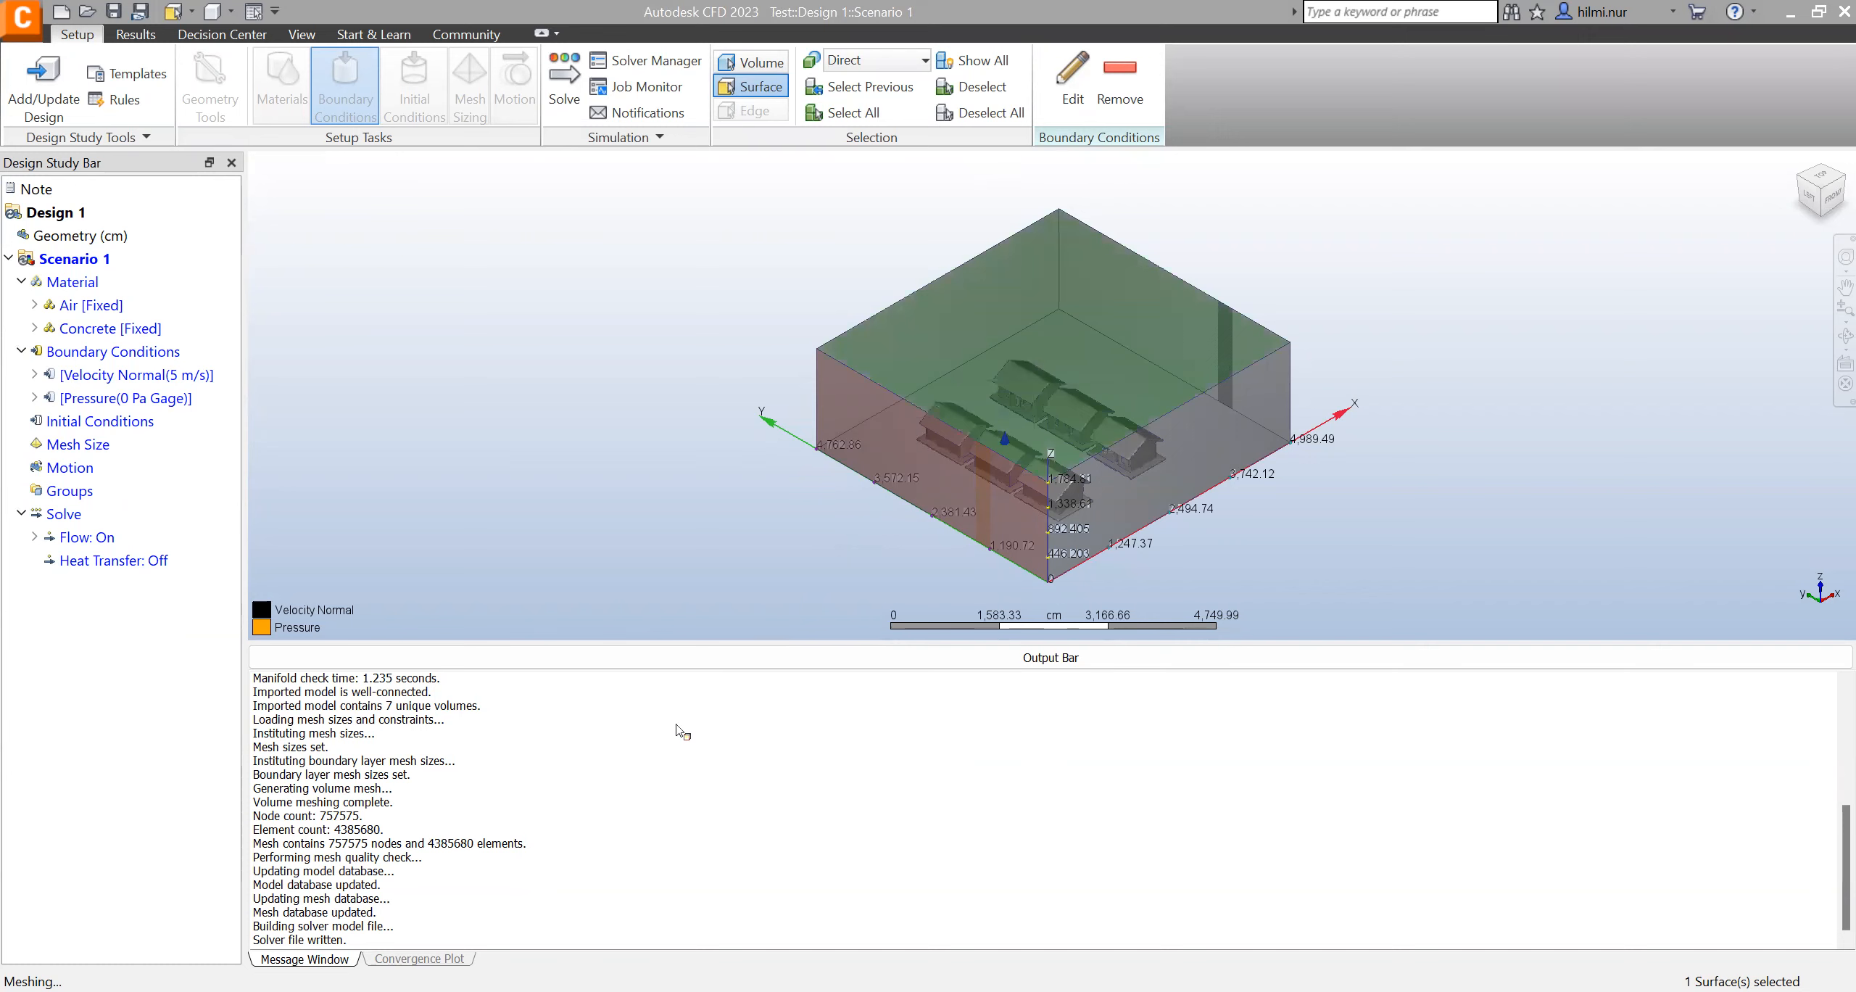
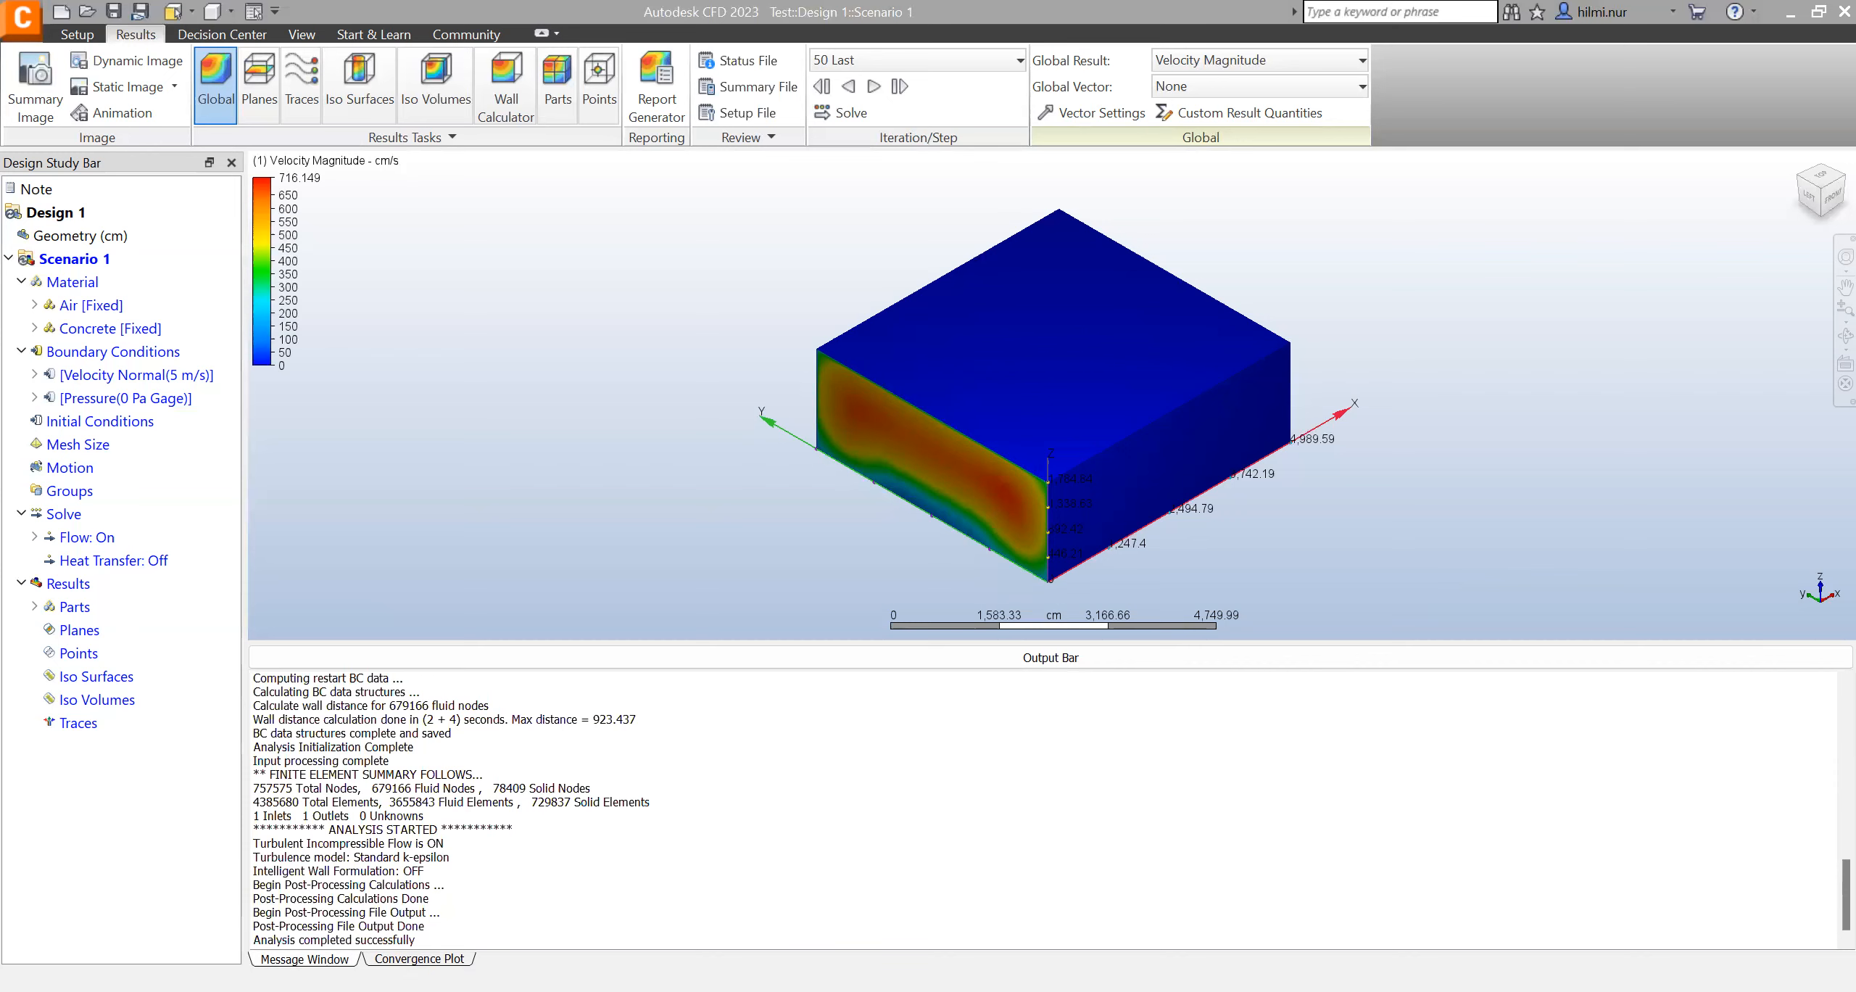
drag(261, 939, 412, 947)
click(434, 935)
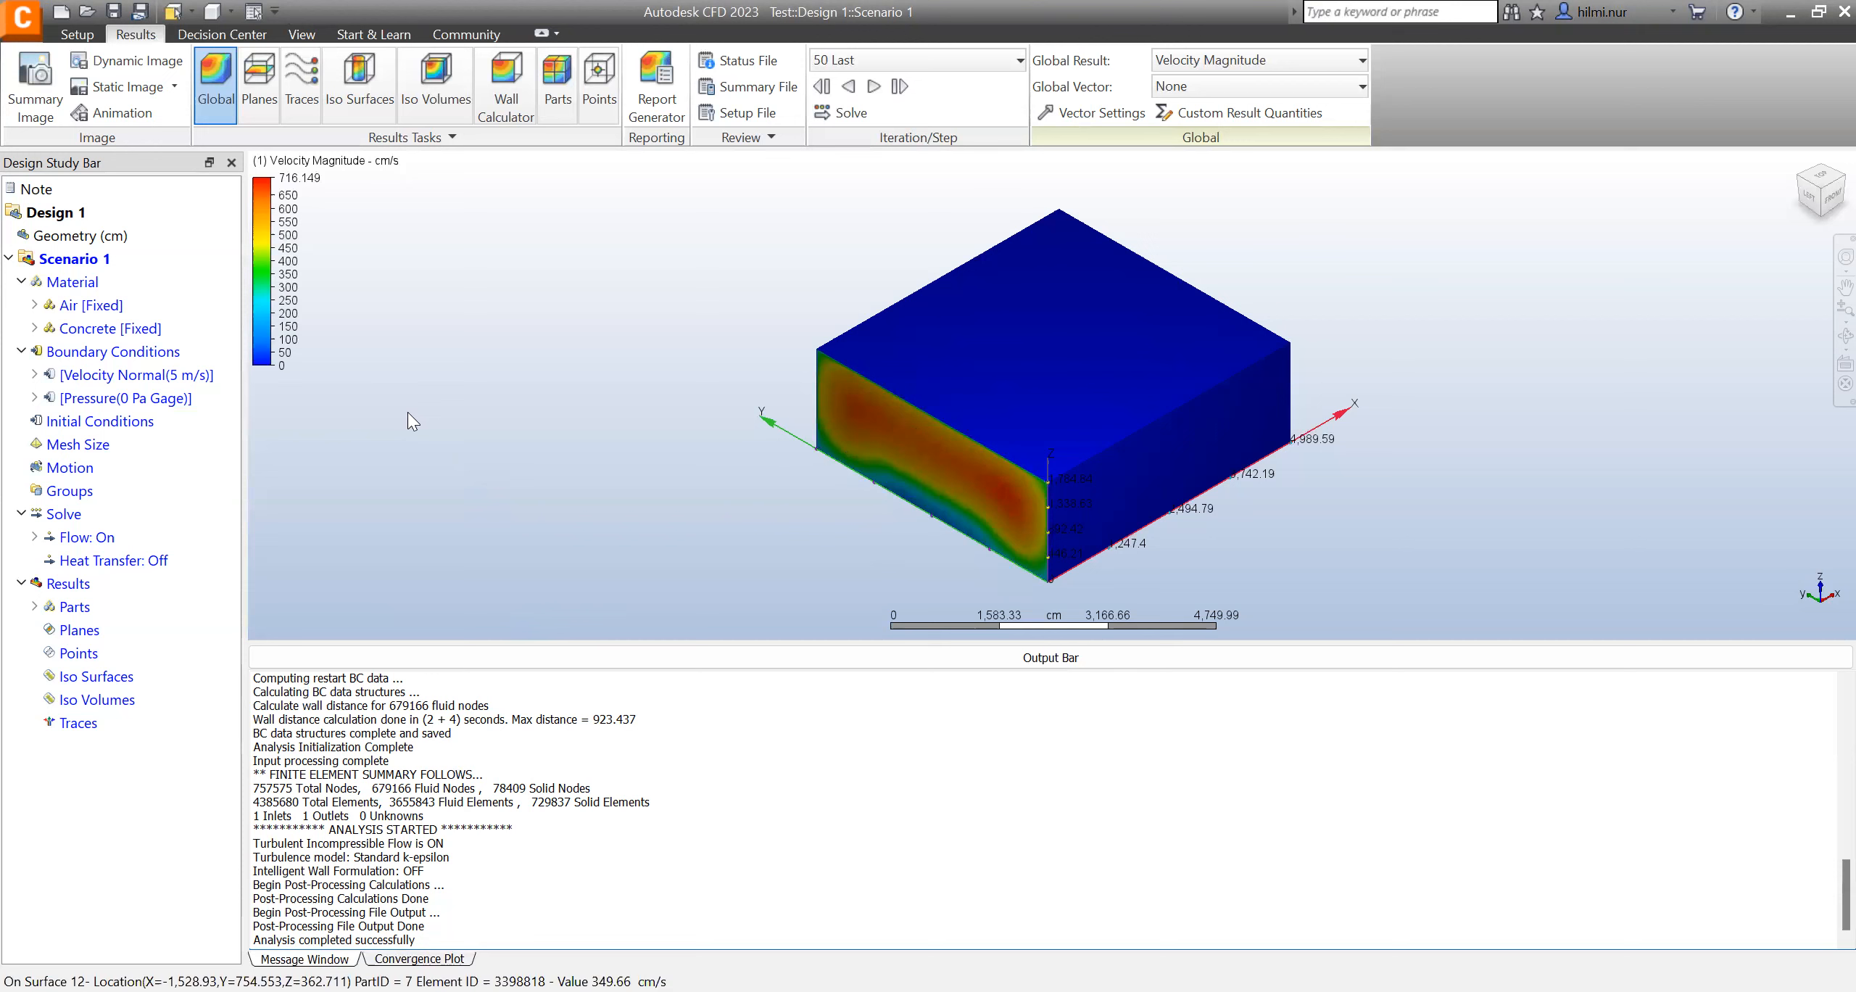
- Add a Velocity Magnitude results plane across the air volume, remove it, and add it again
scroll(1060, 329, up, 3)
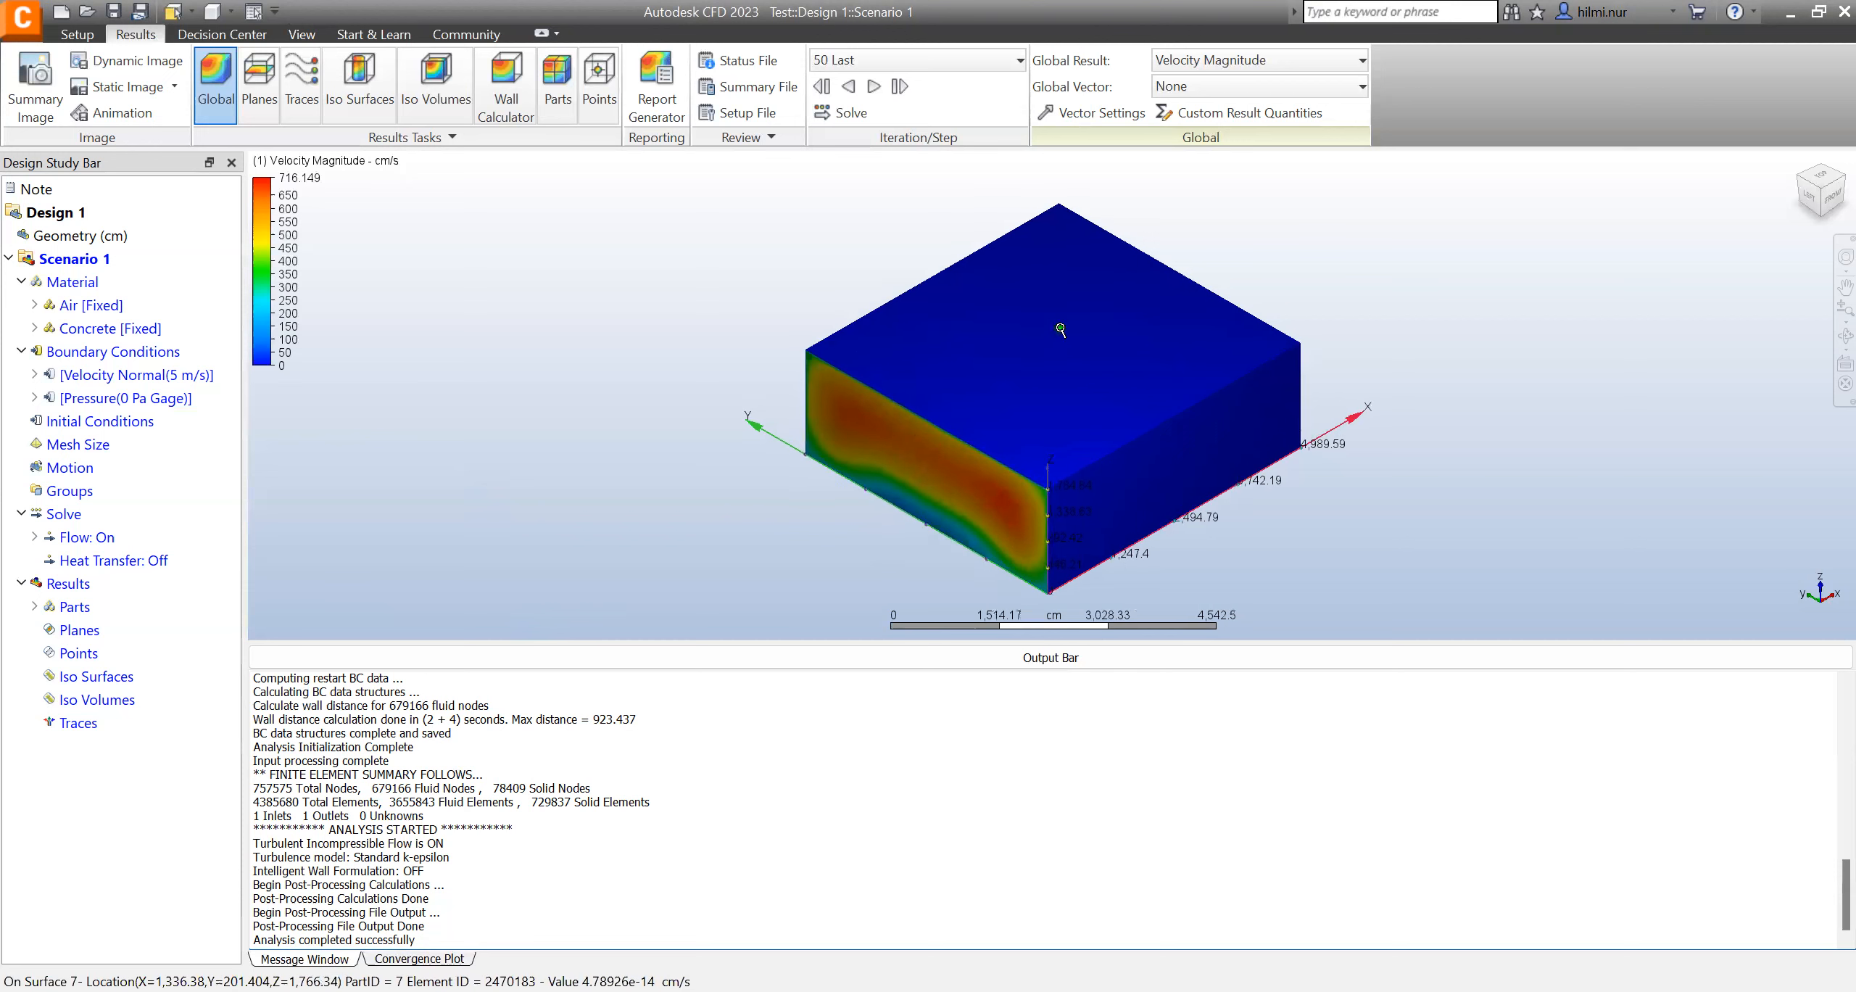
scroll(1060, 329, up, 2)
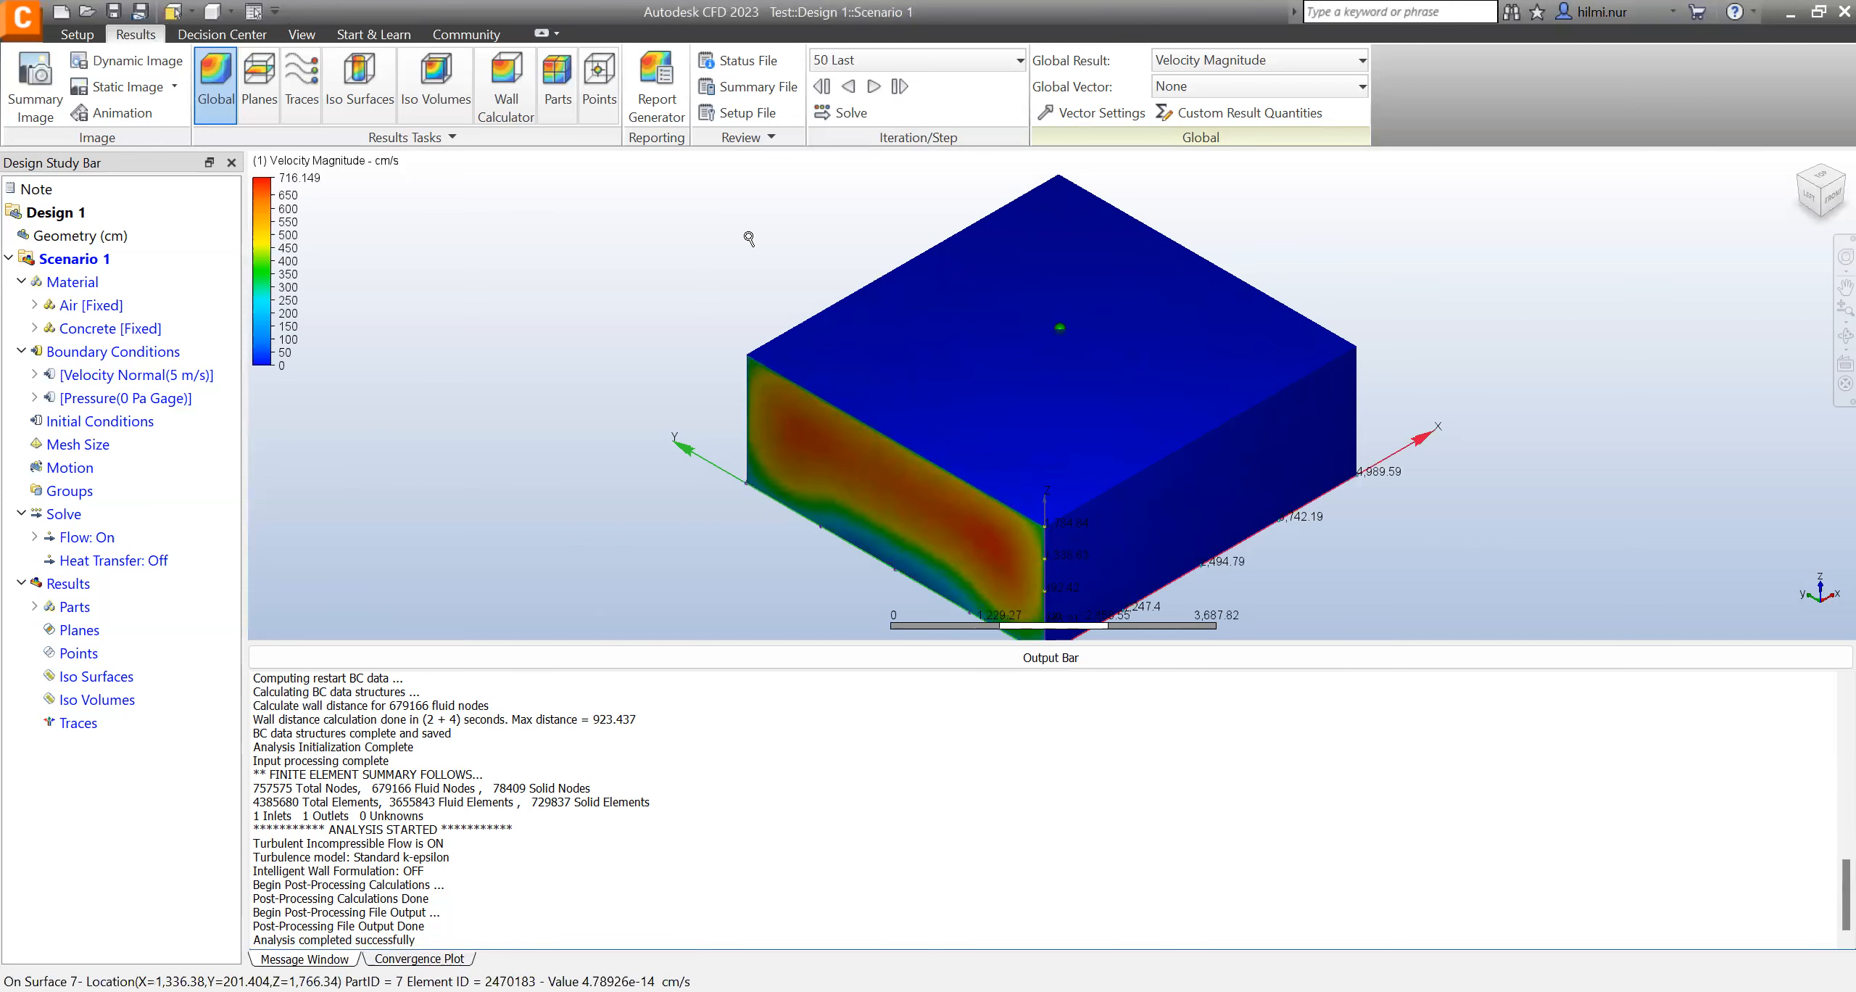
click(266, 69)
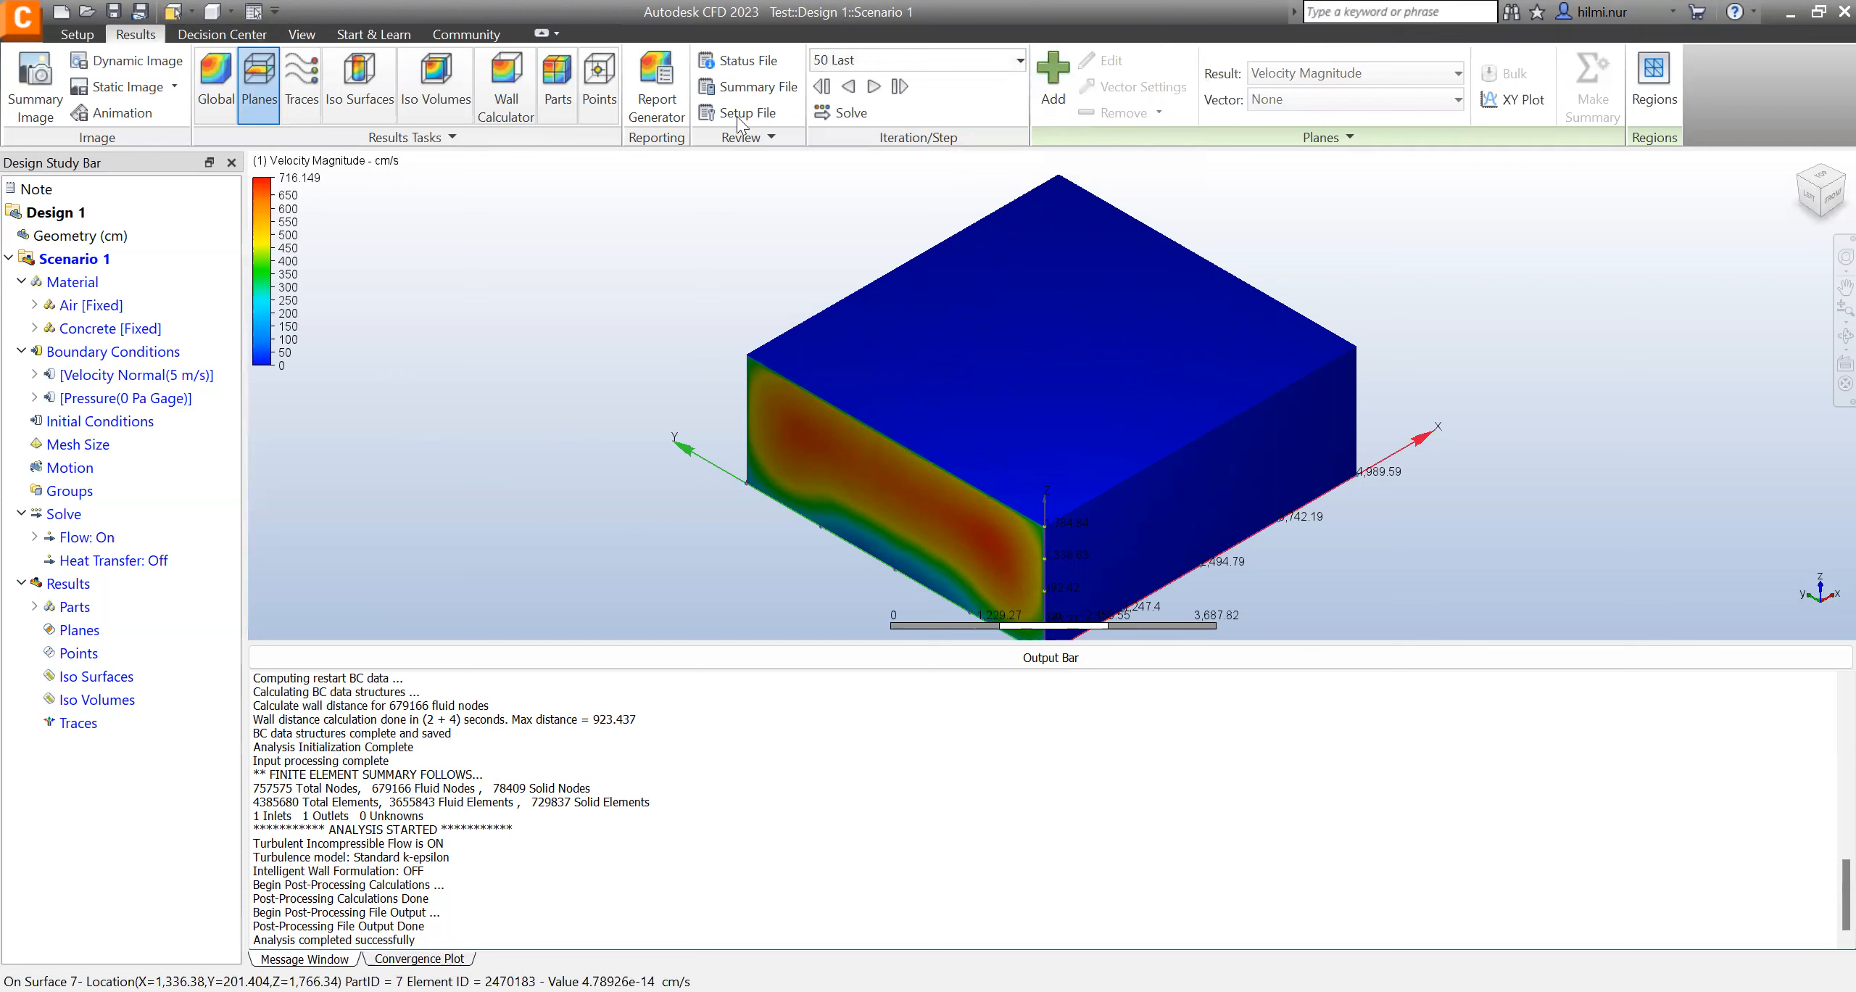
click(216, 80)
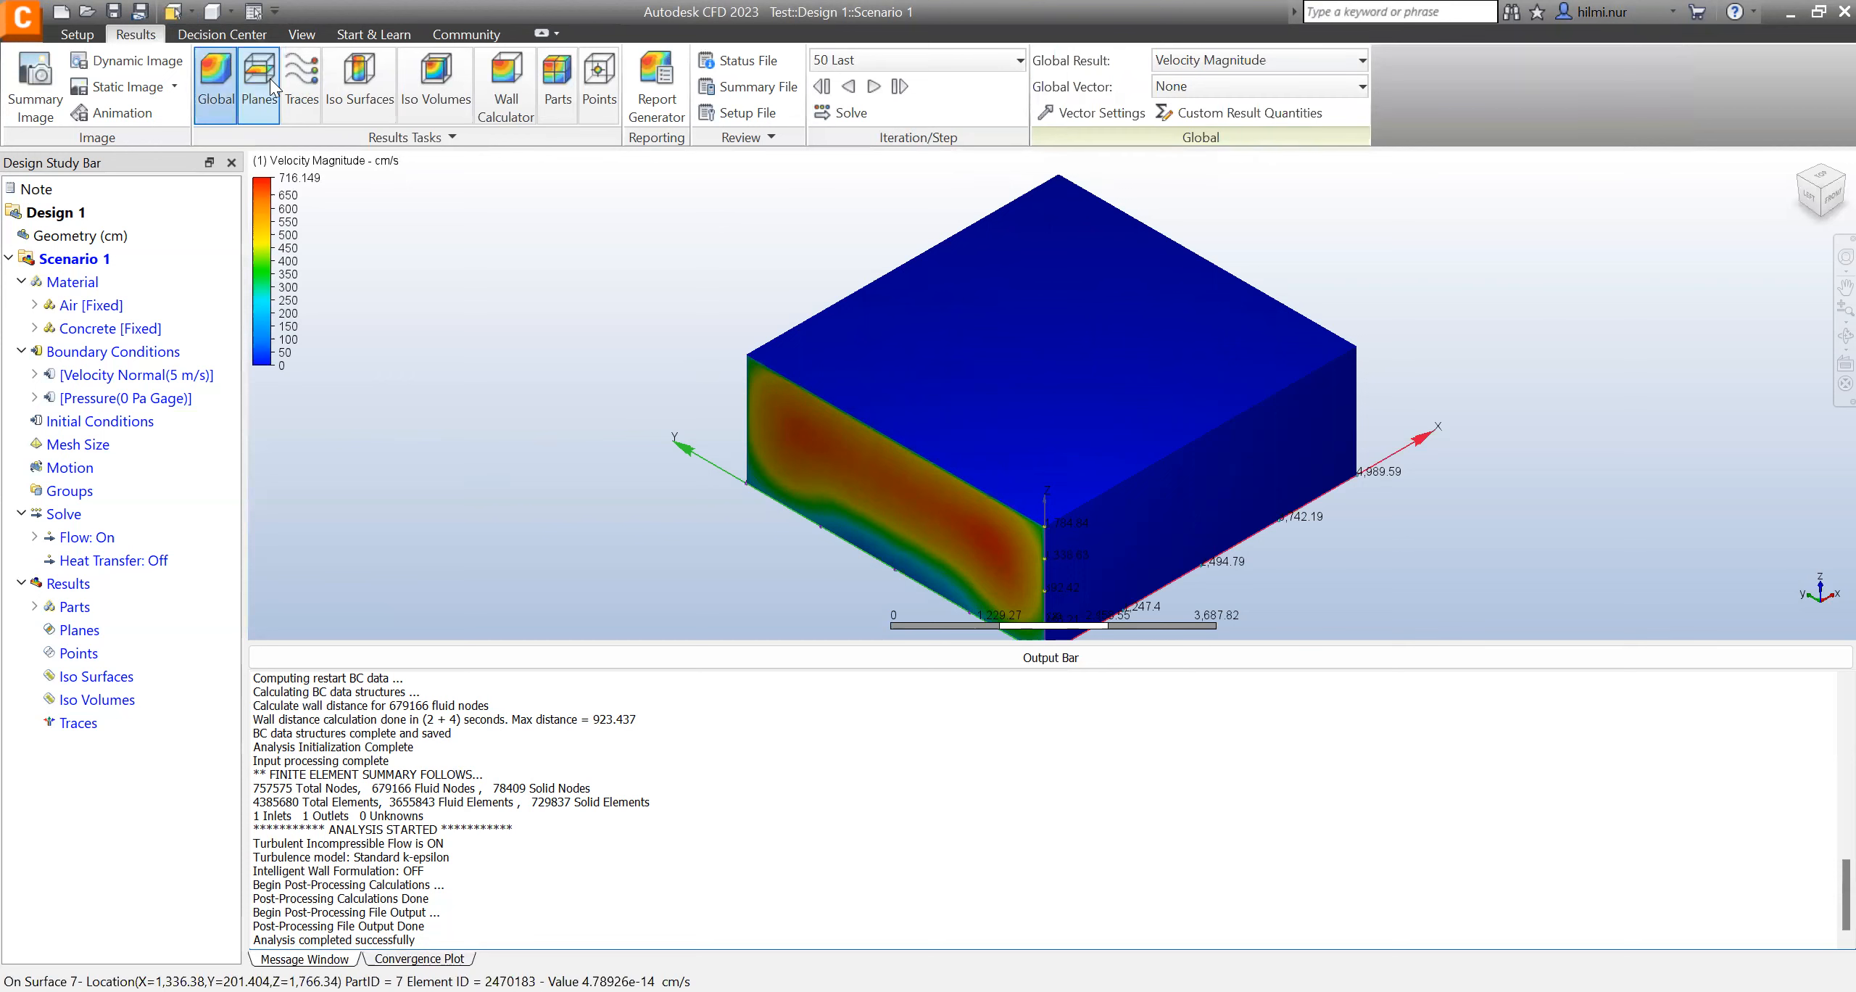
click(269, 87)
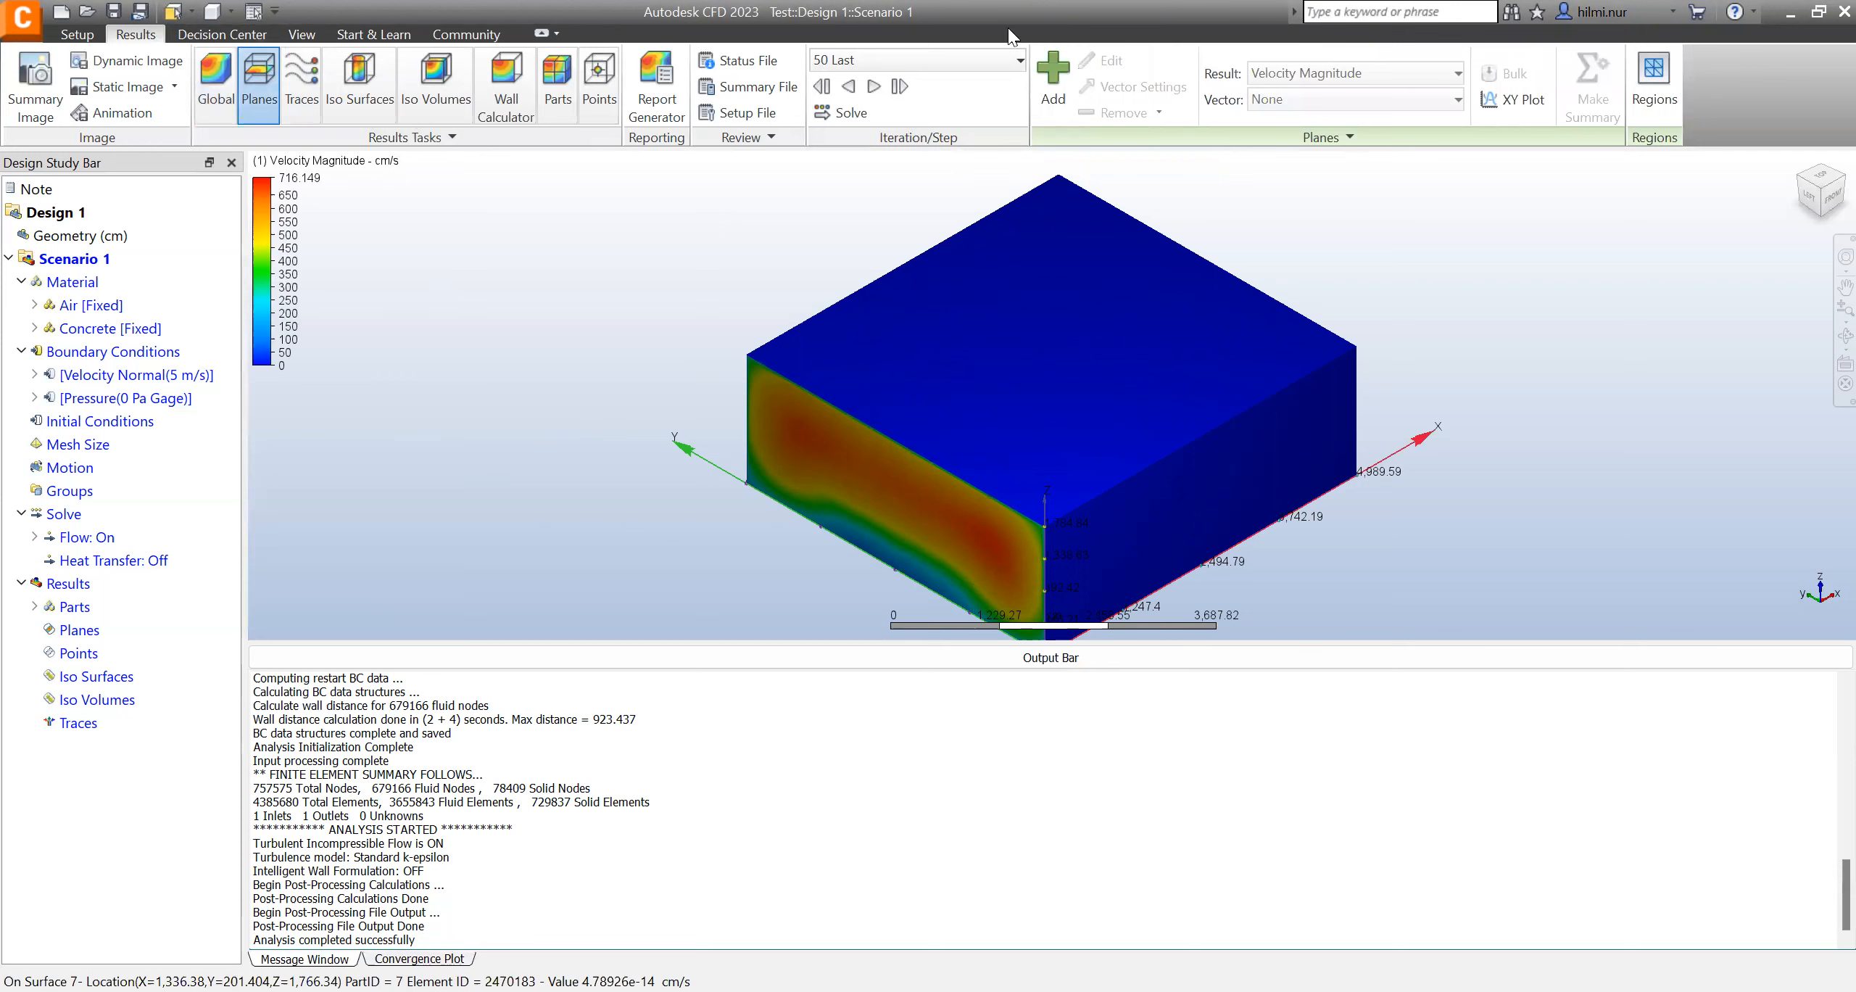
click(1052, 80)
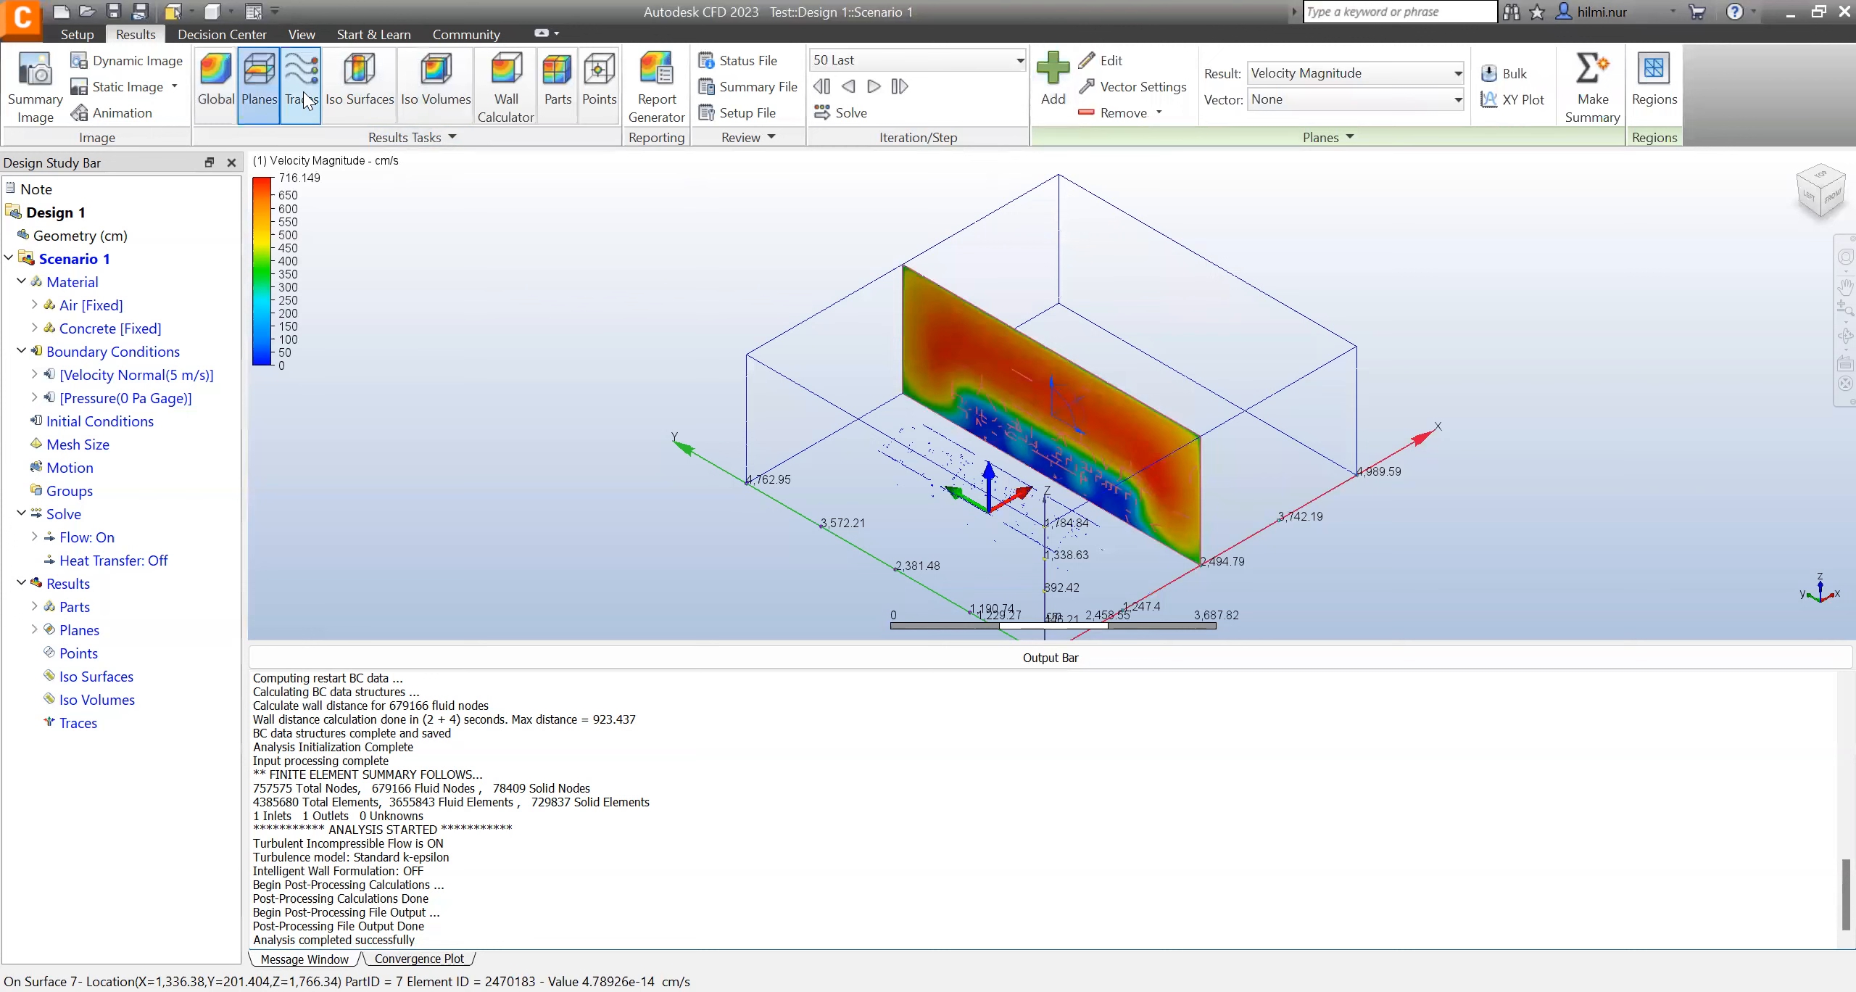
click(1106, 114)
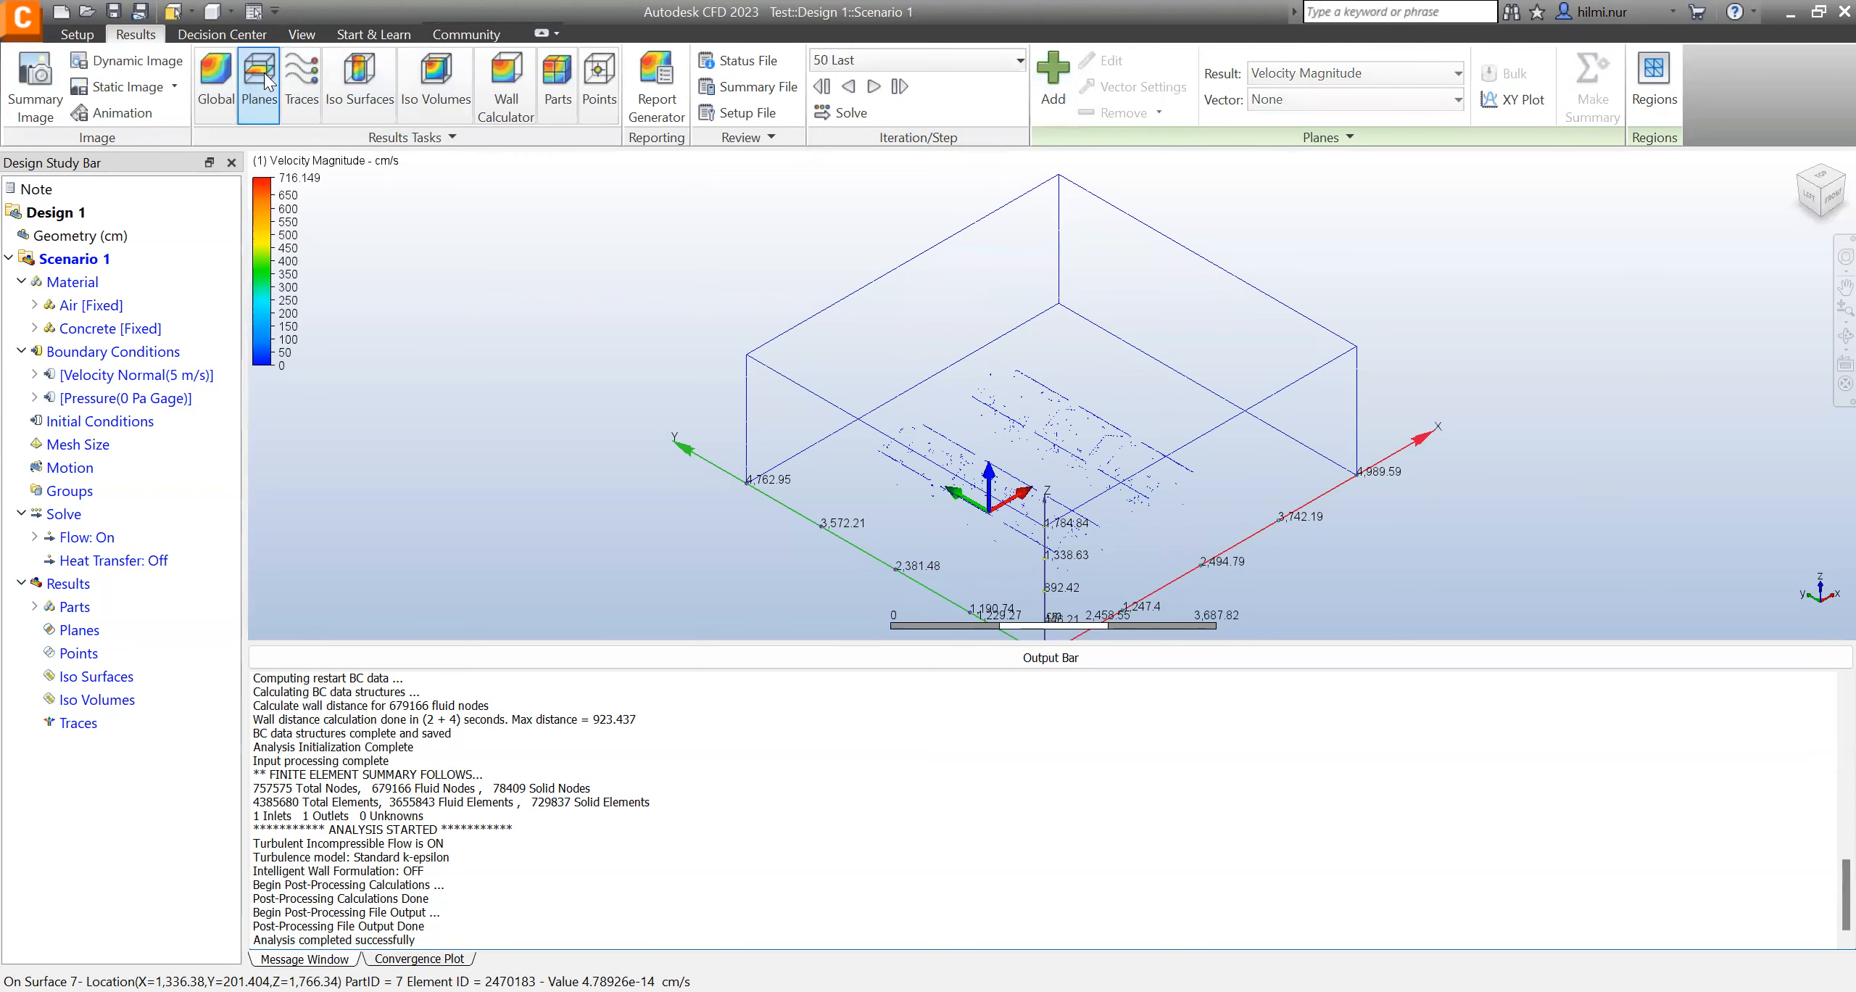
click(1063, 76)
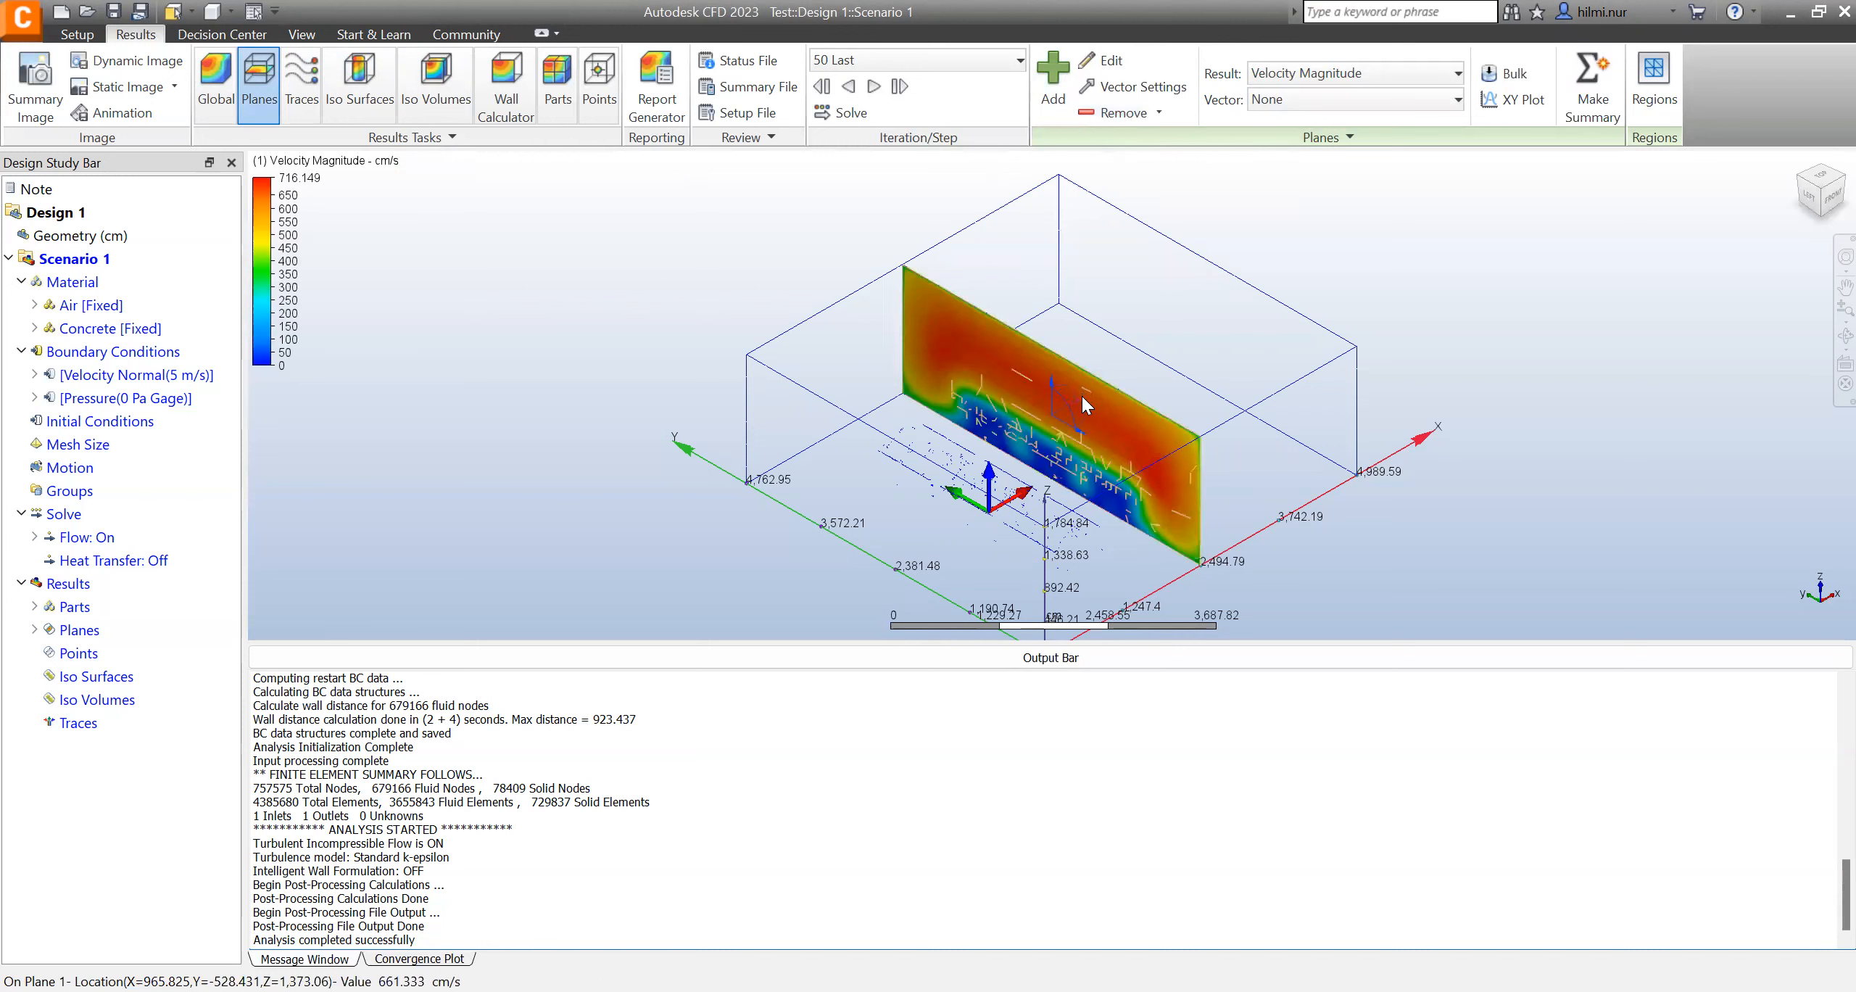
- Reorient the results plane to horizontal and lower it through the houses to about Z = 74 cm
mouse_move(1082, 396)
mouse_down()
mouse_move(1275, 333)
mouse_move(937, 484)
mouse_move(1136, 366)
mouse_move(989, 432)
mouse_move(1082, 391)
mouse_up()
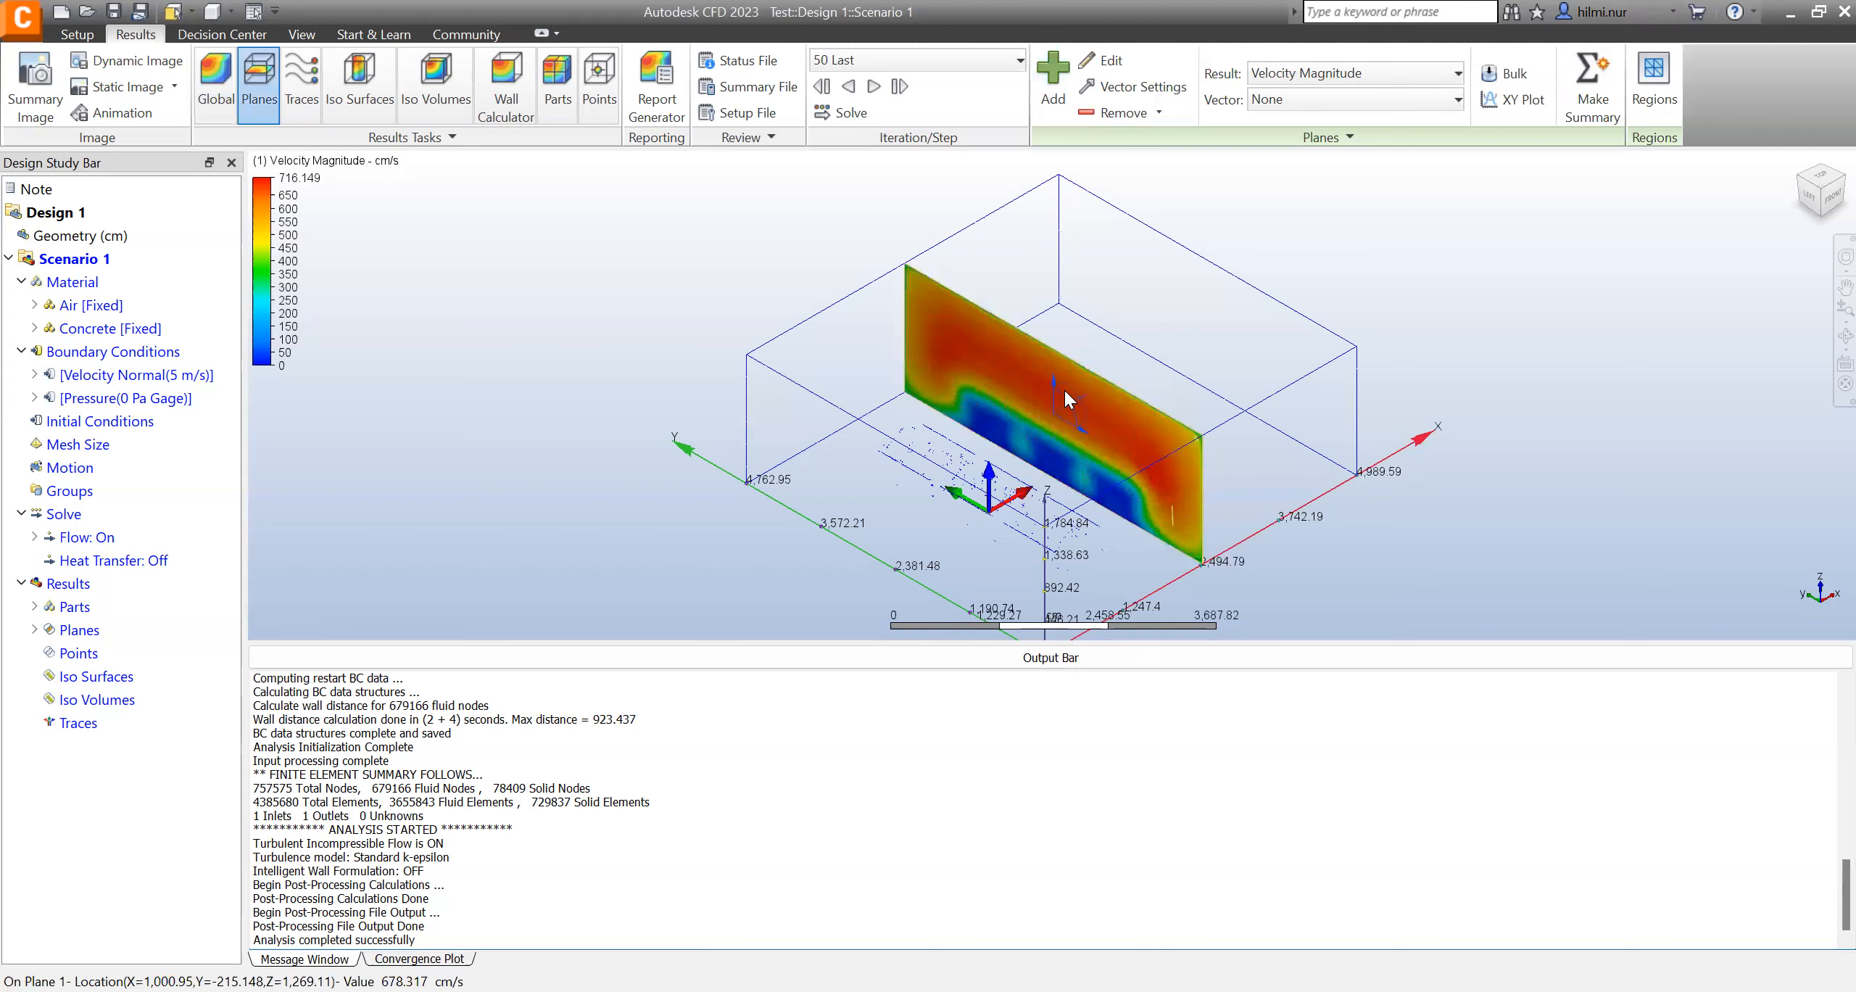
drag(1065, 385, 1130, 380)
drag(1144, 379, 1467, 396)
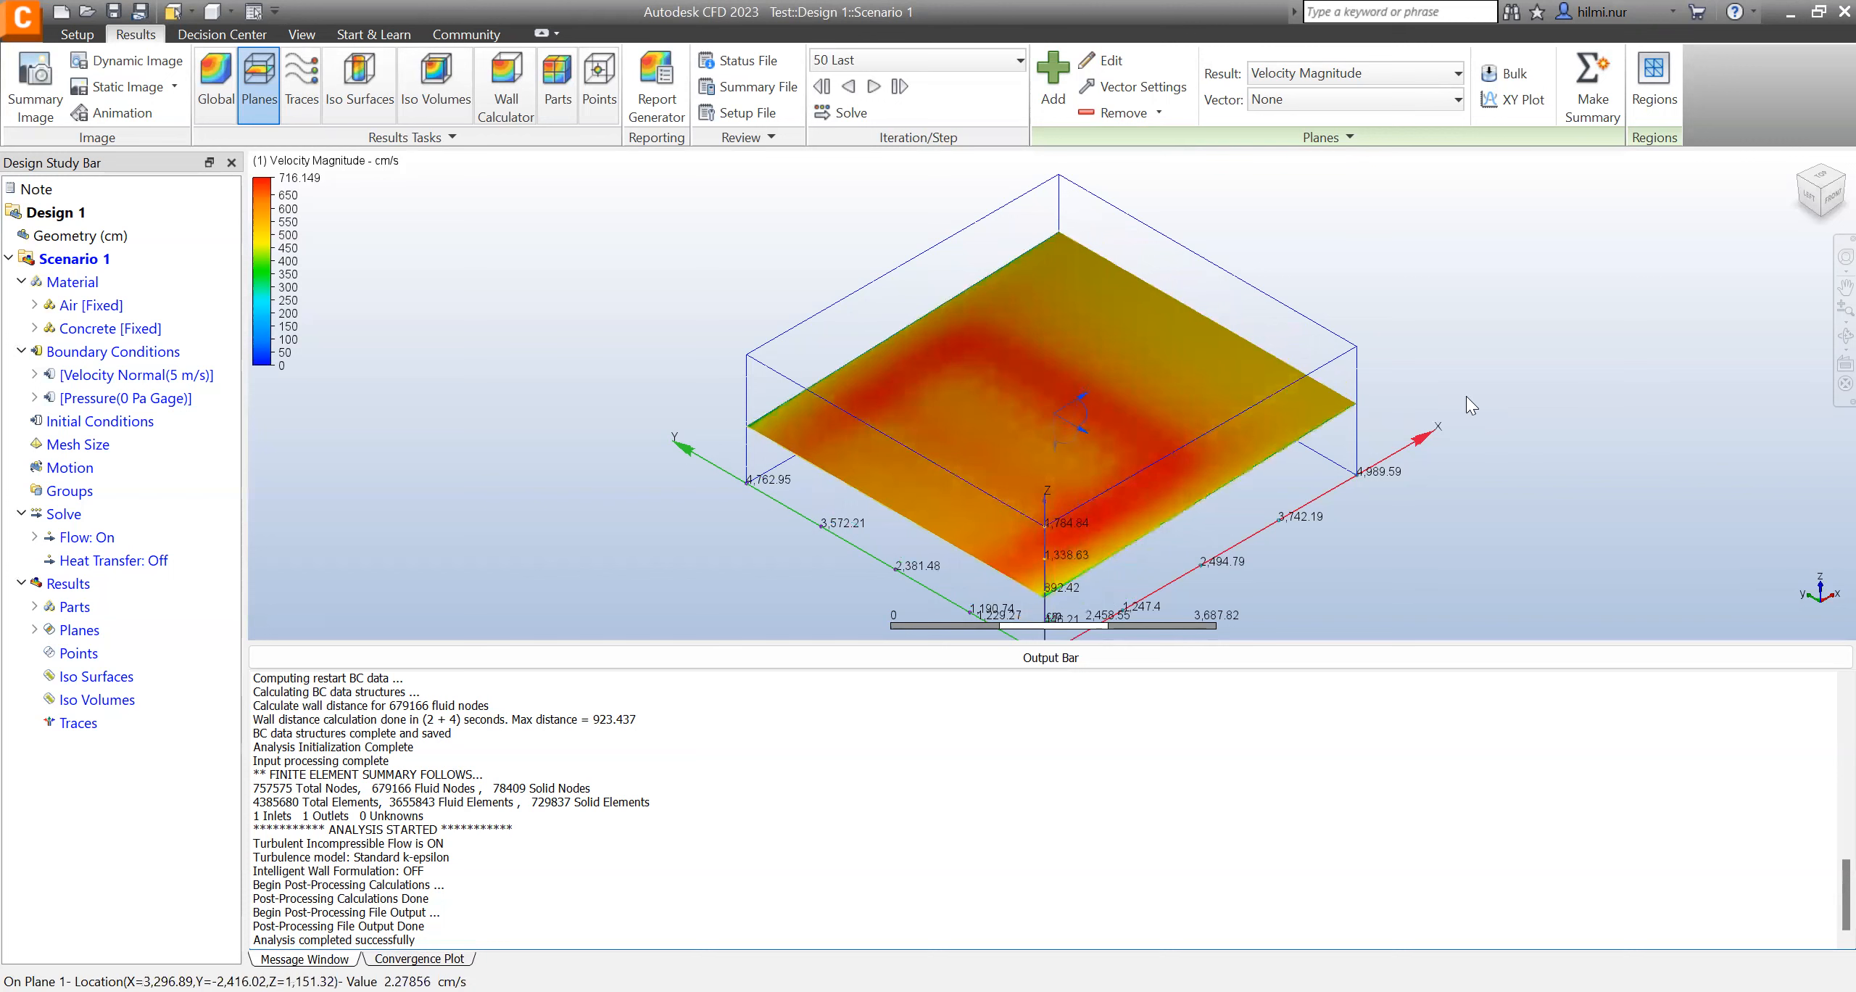
drag(1053, 445, 1067, 500)
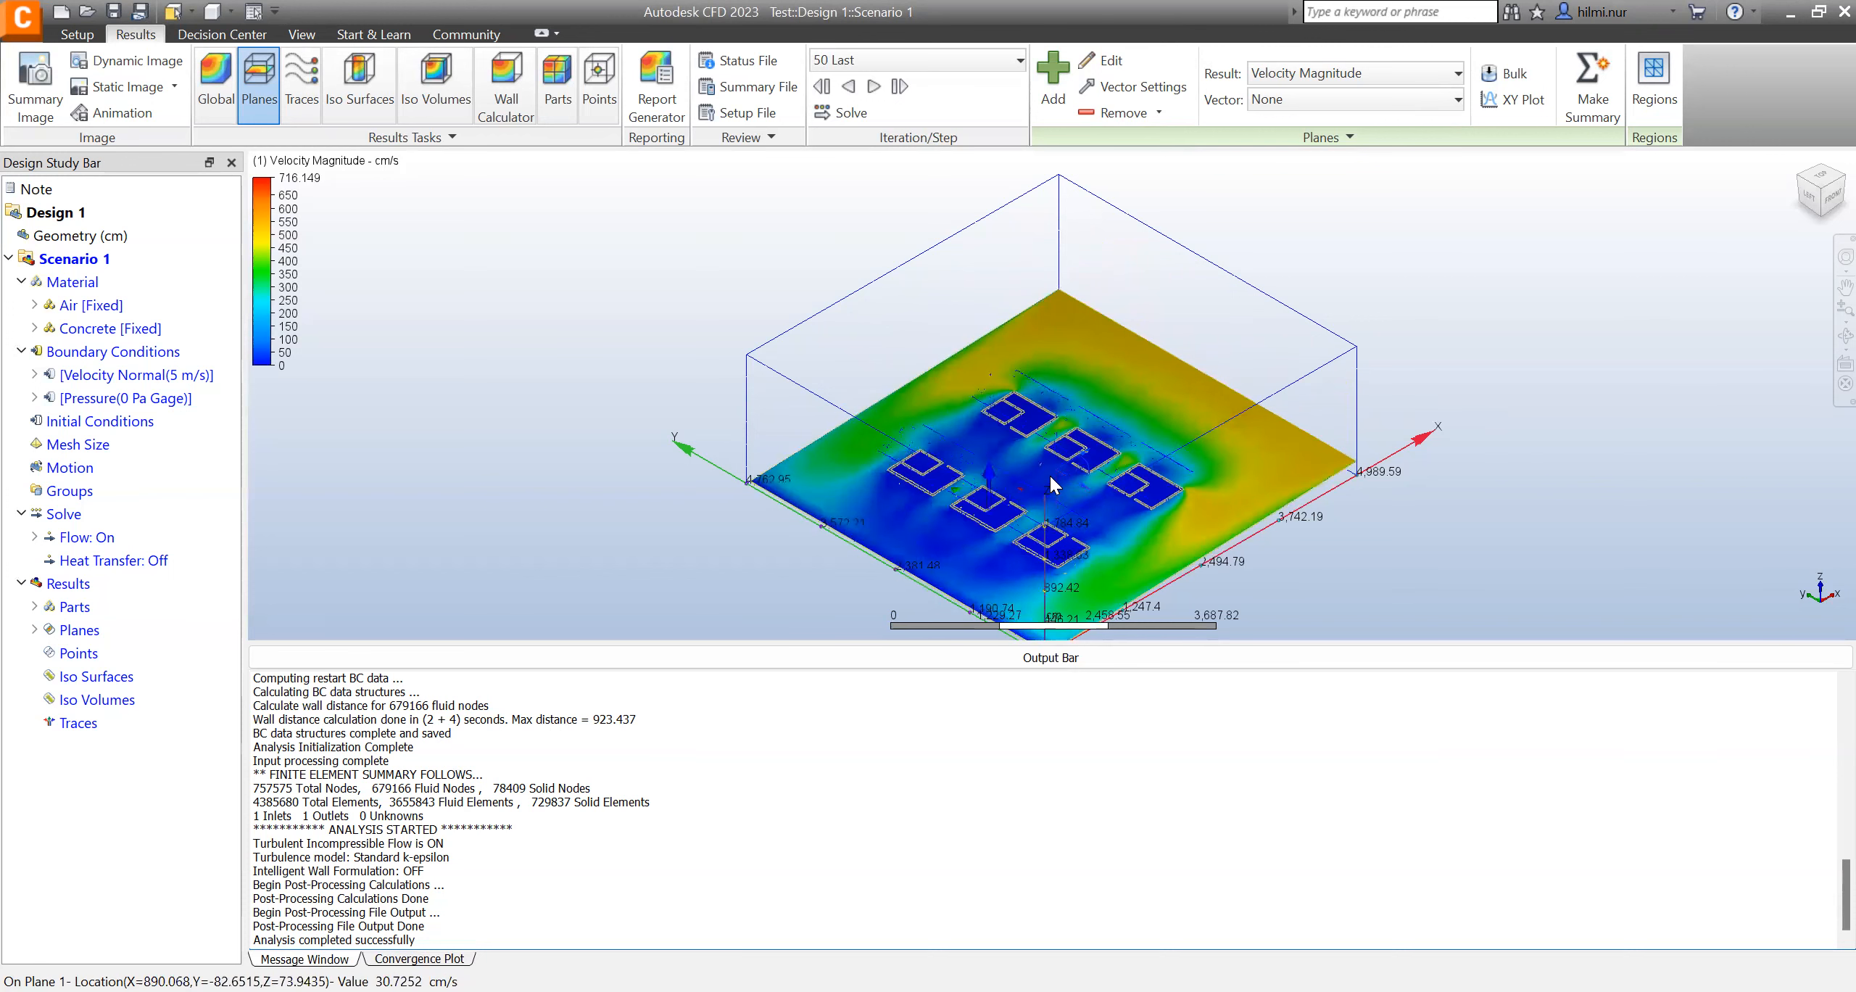
- Change the velocity magnitude legend units to m/s
scroll(1050, 476, up, 3)
drag(1077, 507, 1084, 473)
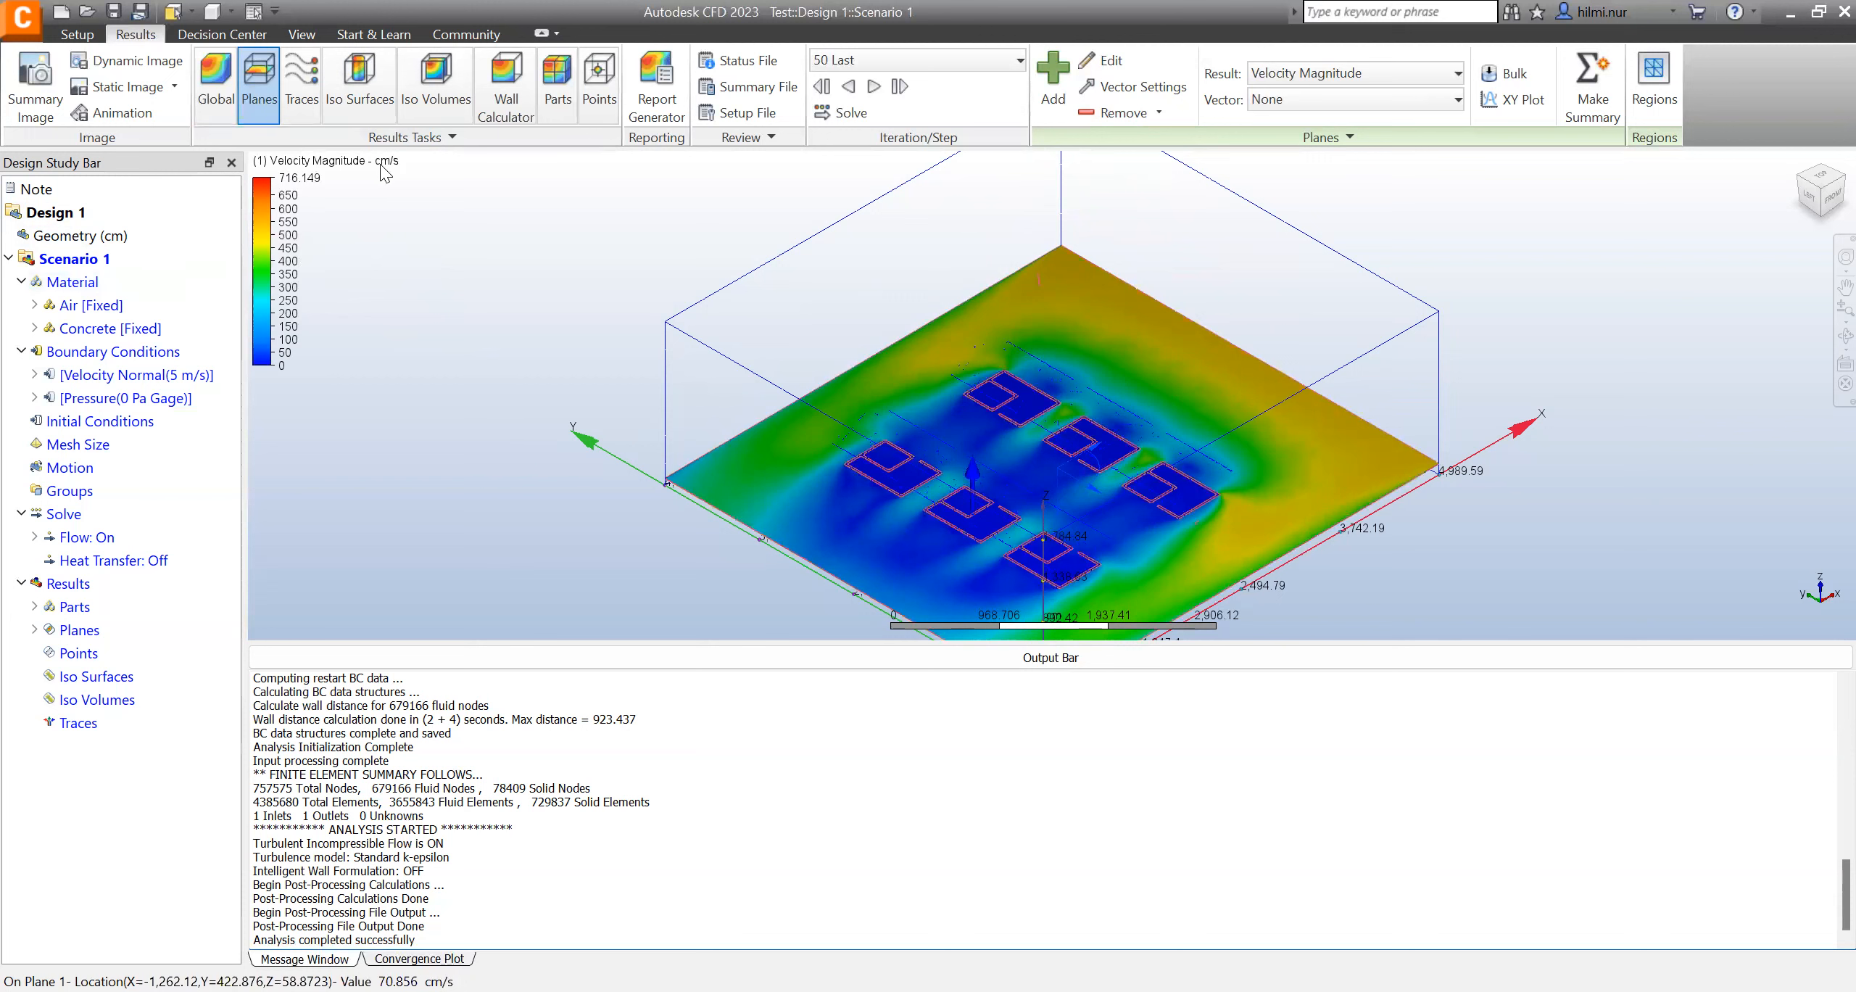
right_click(259, 226)
key(Escape)
right_click(263, 205)
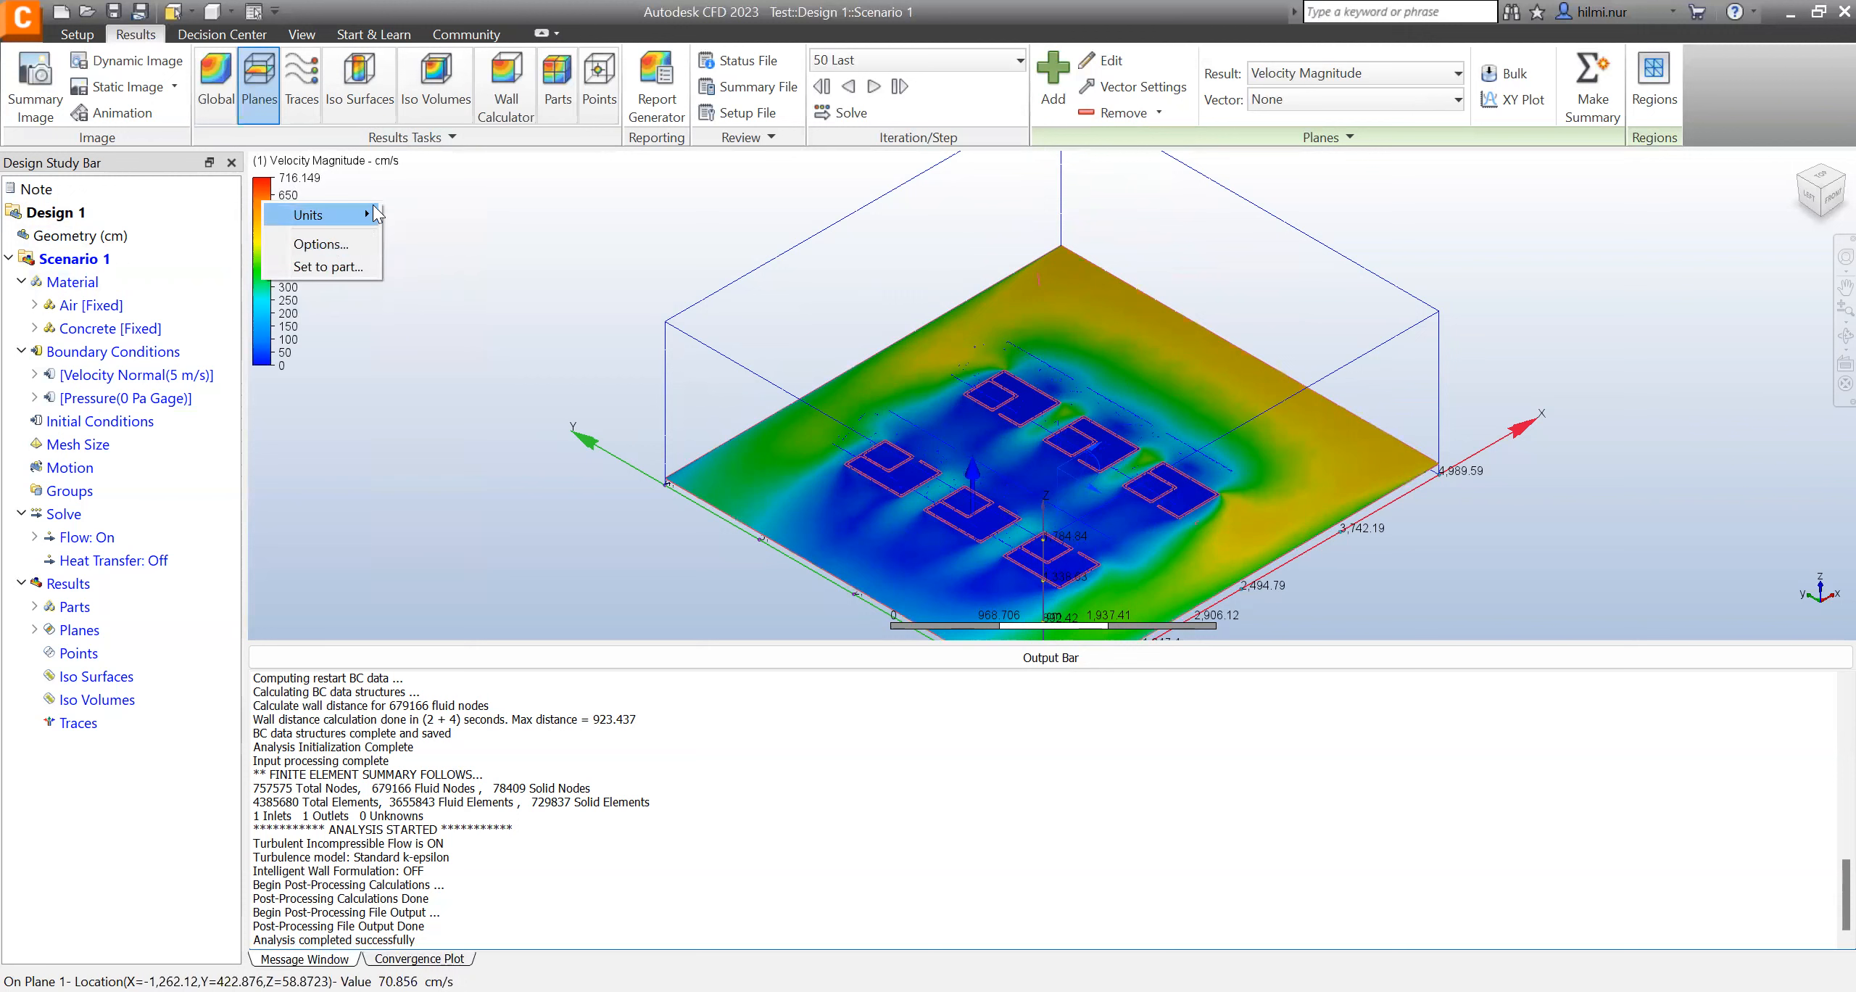
mouse_move(376, 213)
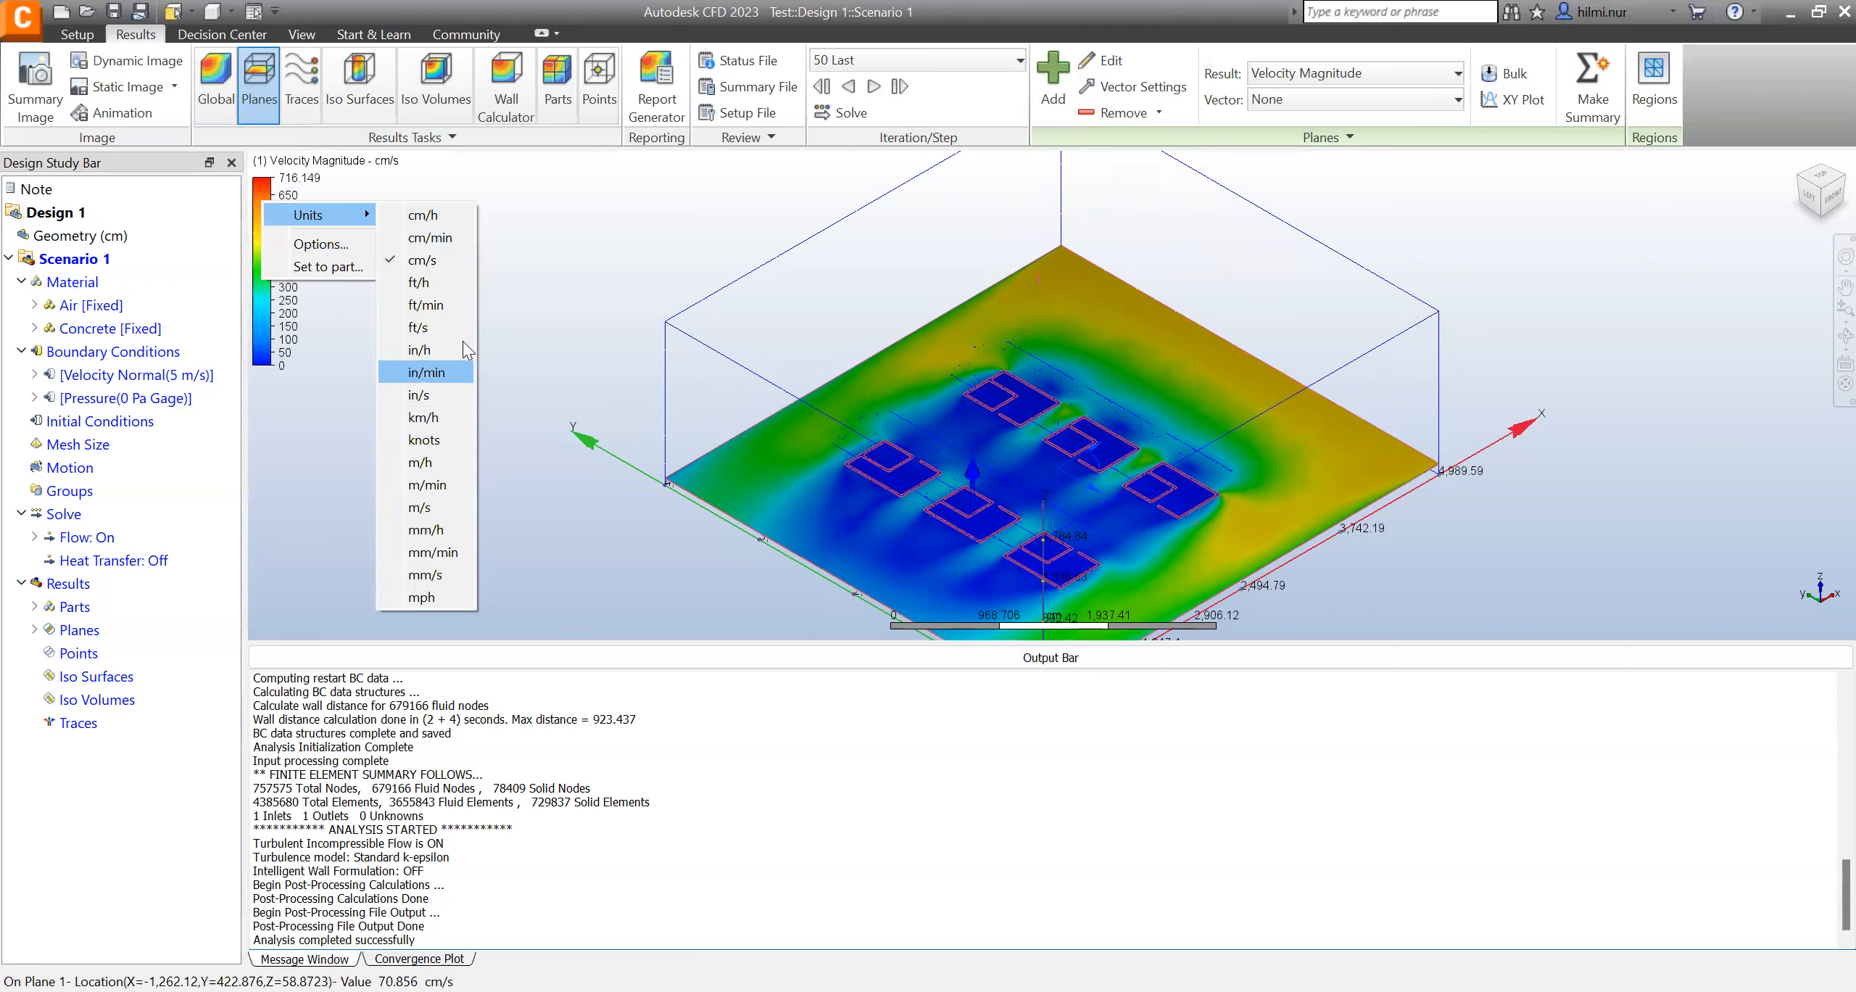
click(442, 508)
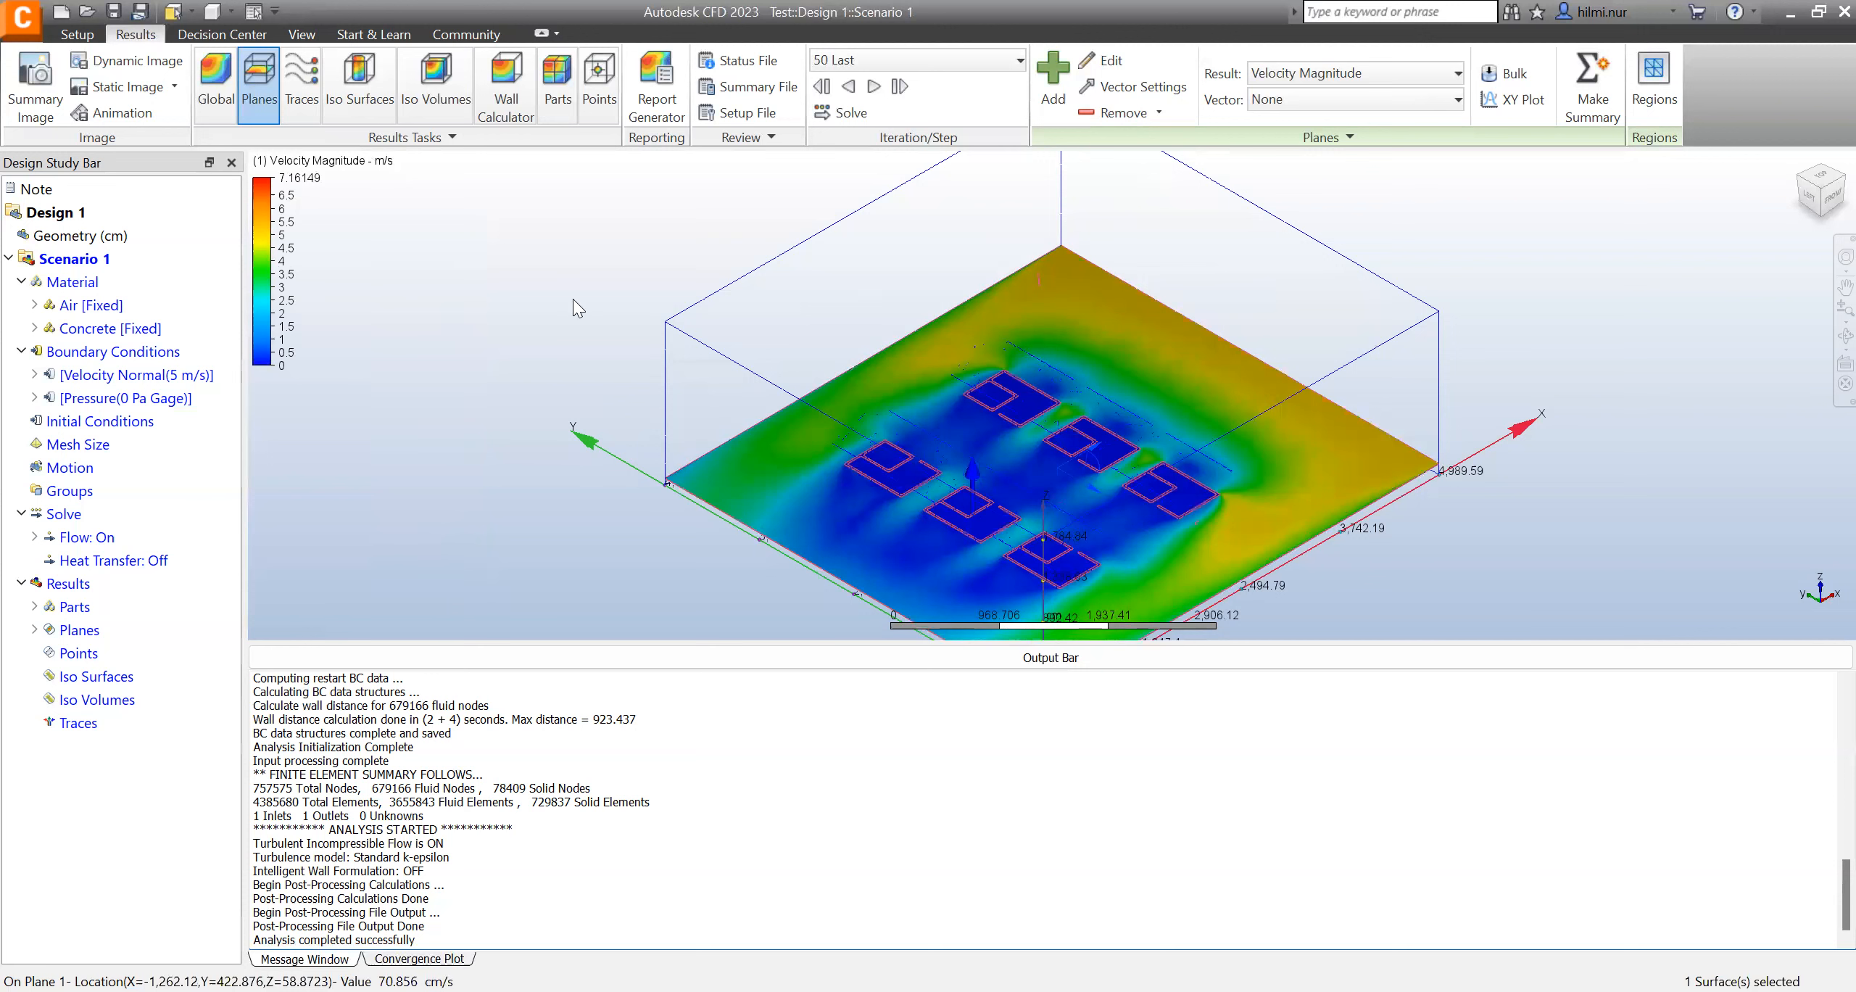
- Enable a user specified legend range and lower its maximum to about 0.29 m/s
scroll(1069, 550, up, 1)
scroll(1069, 550, up, 1)
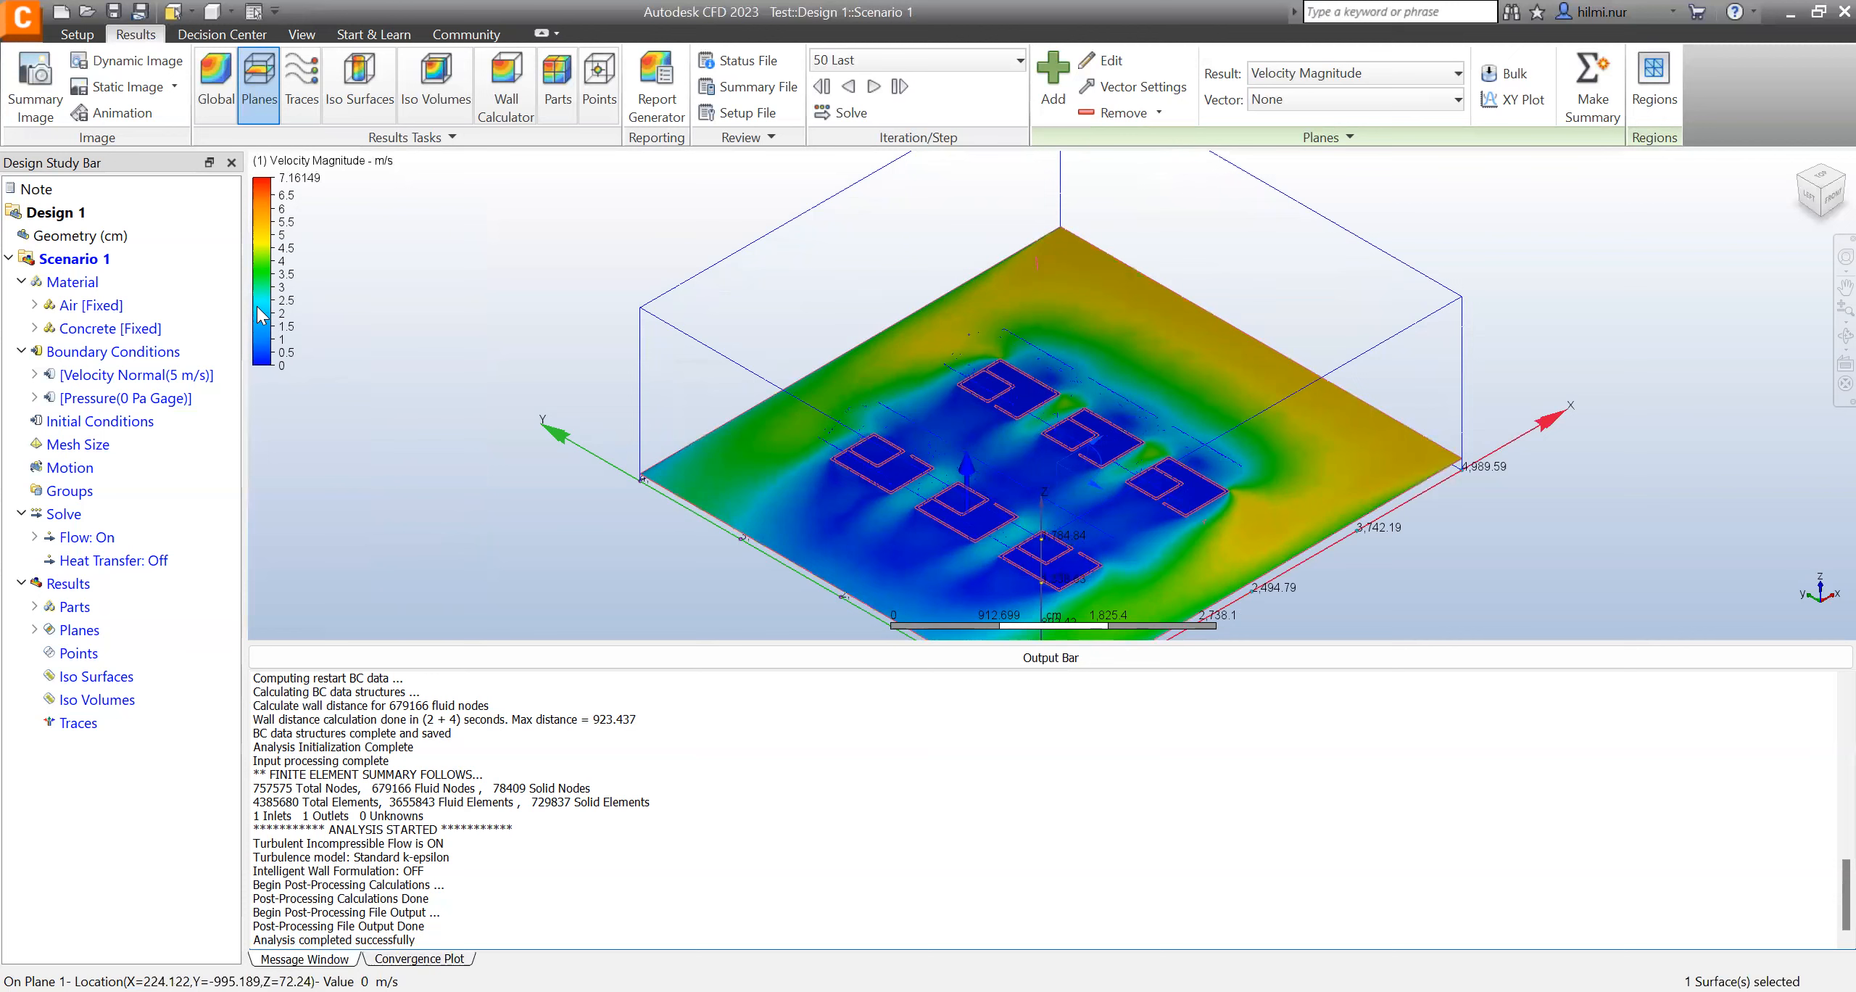
scroll(839, 566, up, 4)
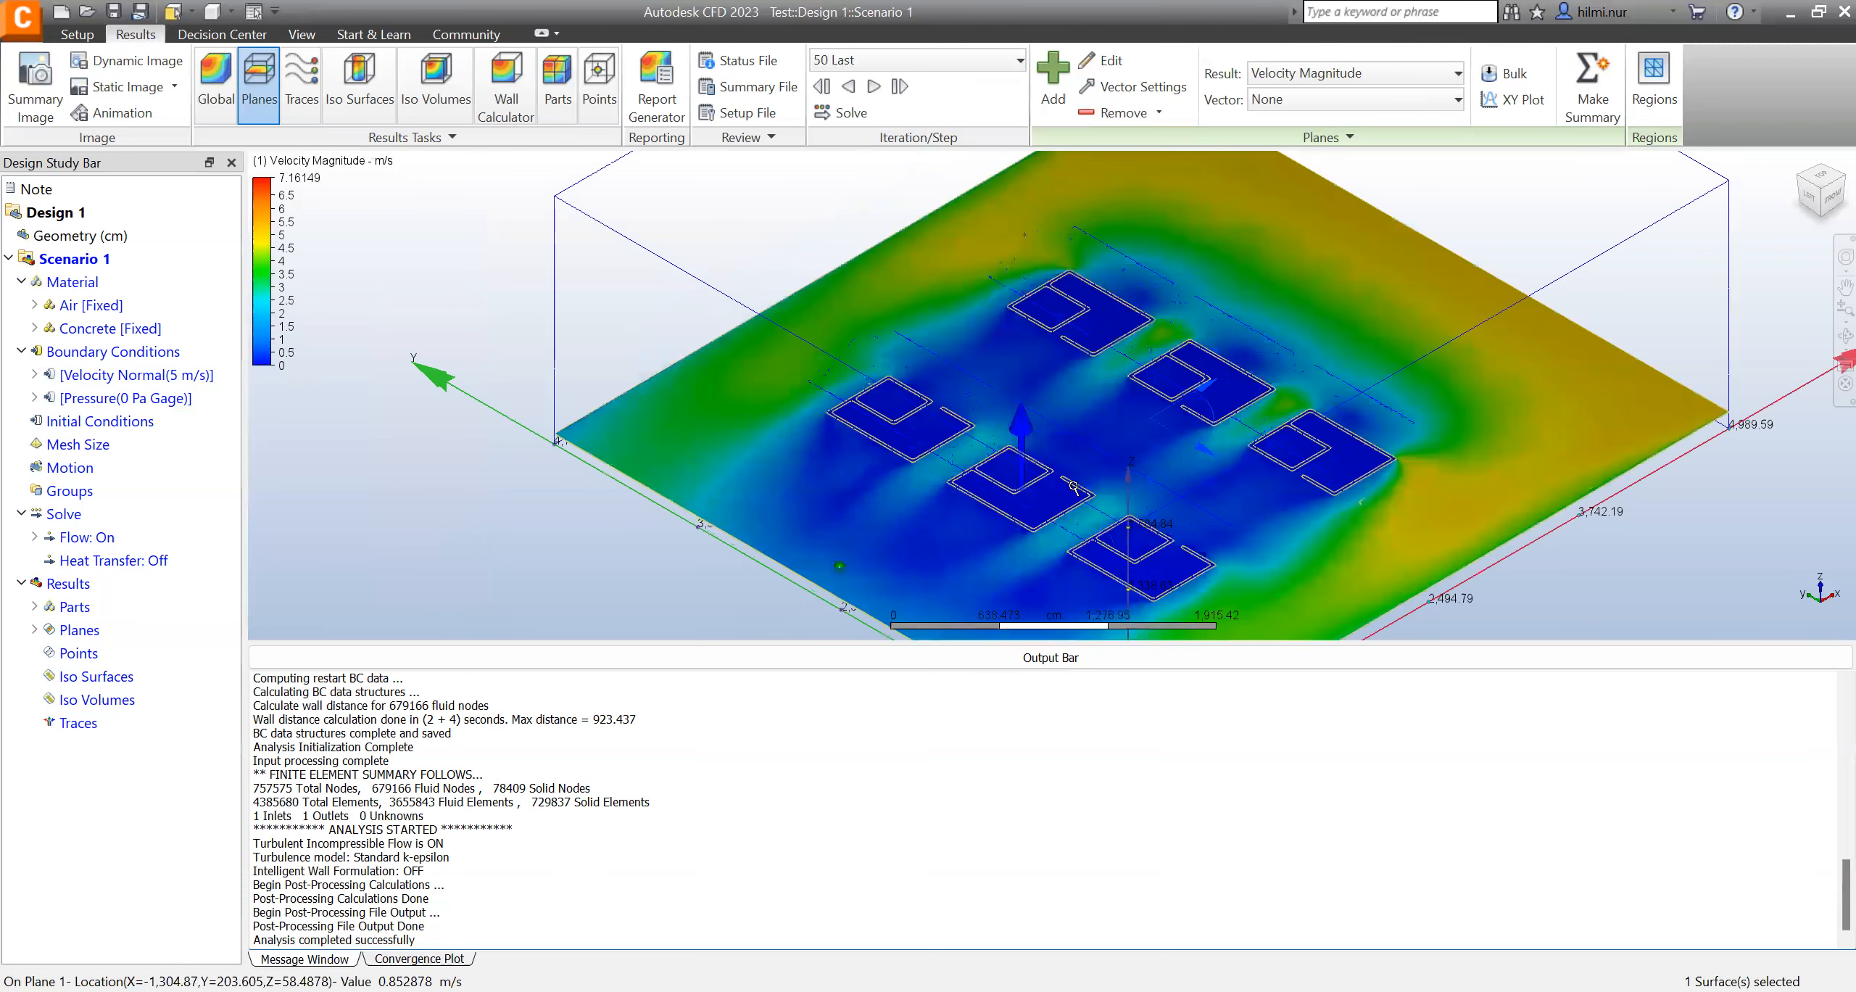
scroll(947, 417, up, 4)
scroll(757, 543, down, 2)
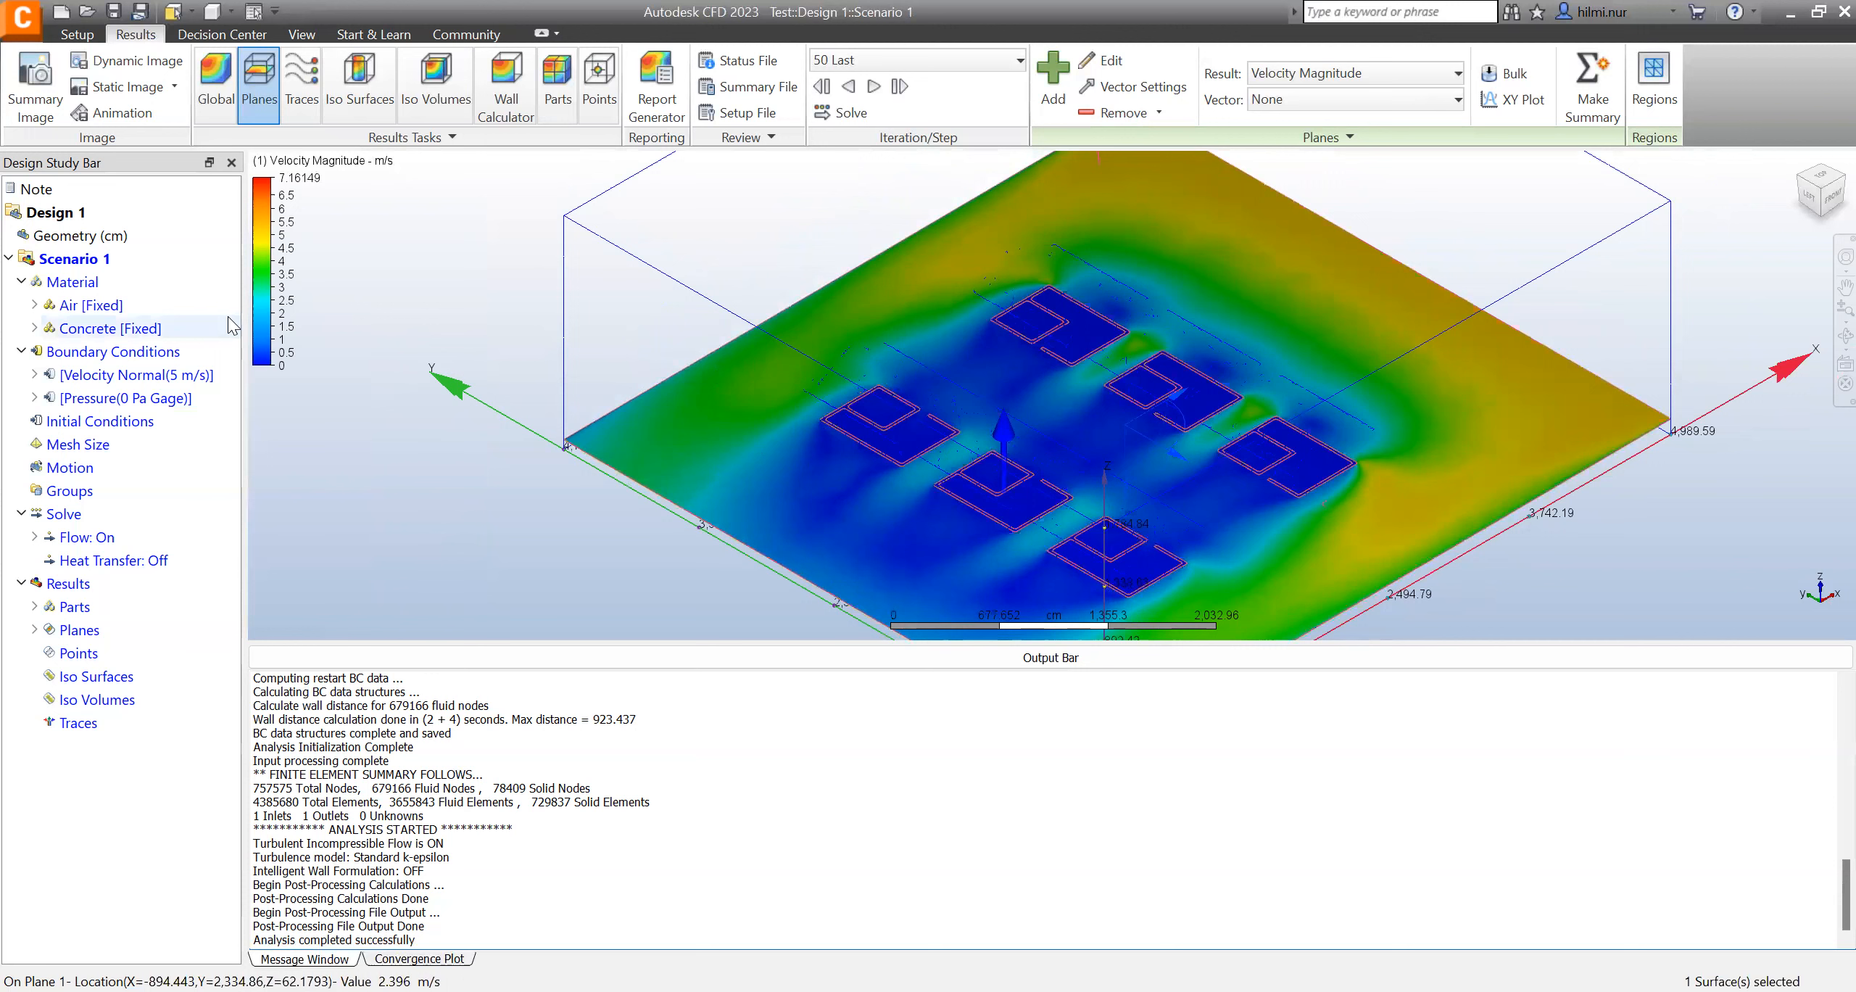
right_click(259, 321)
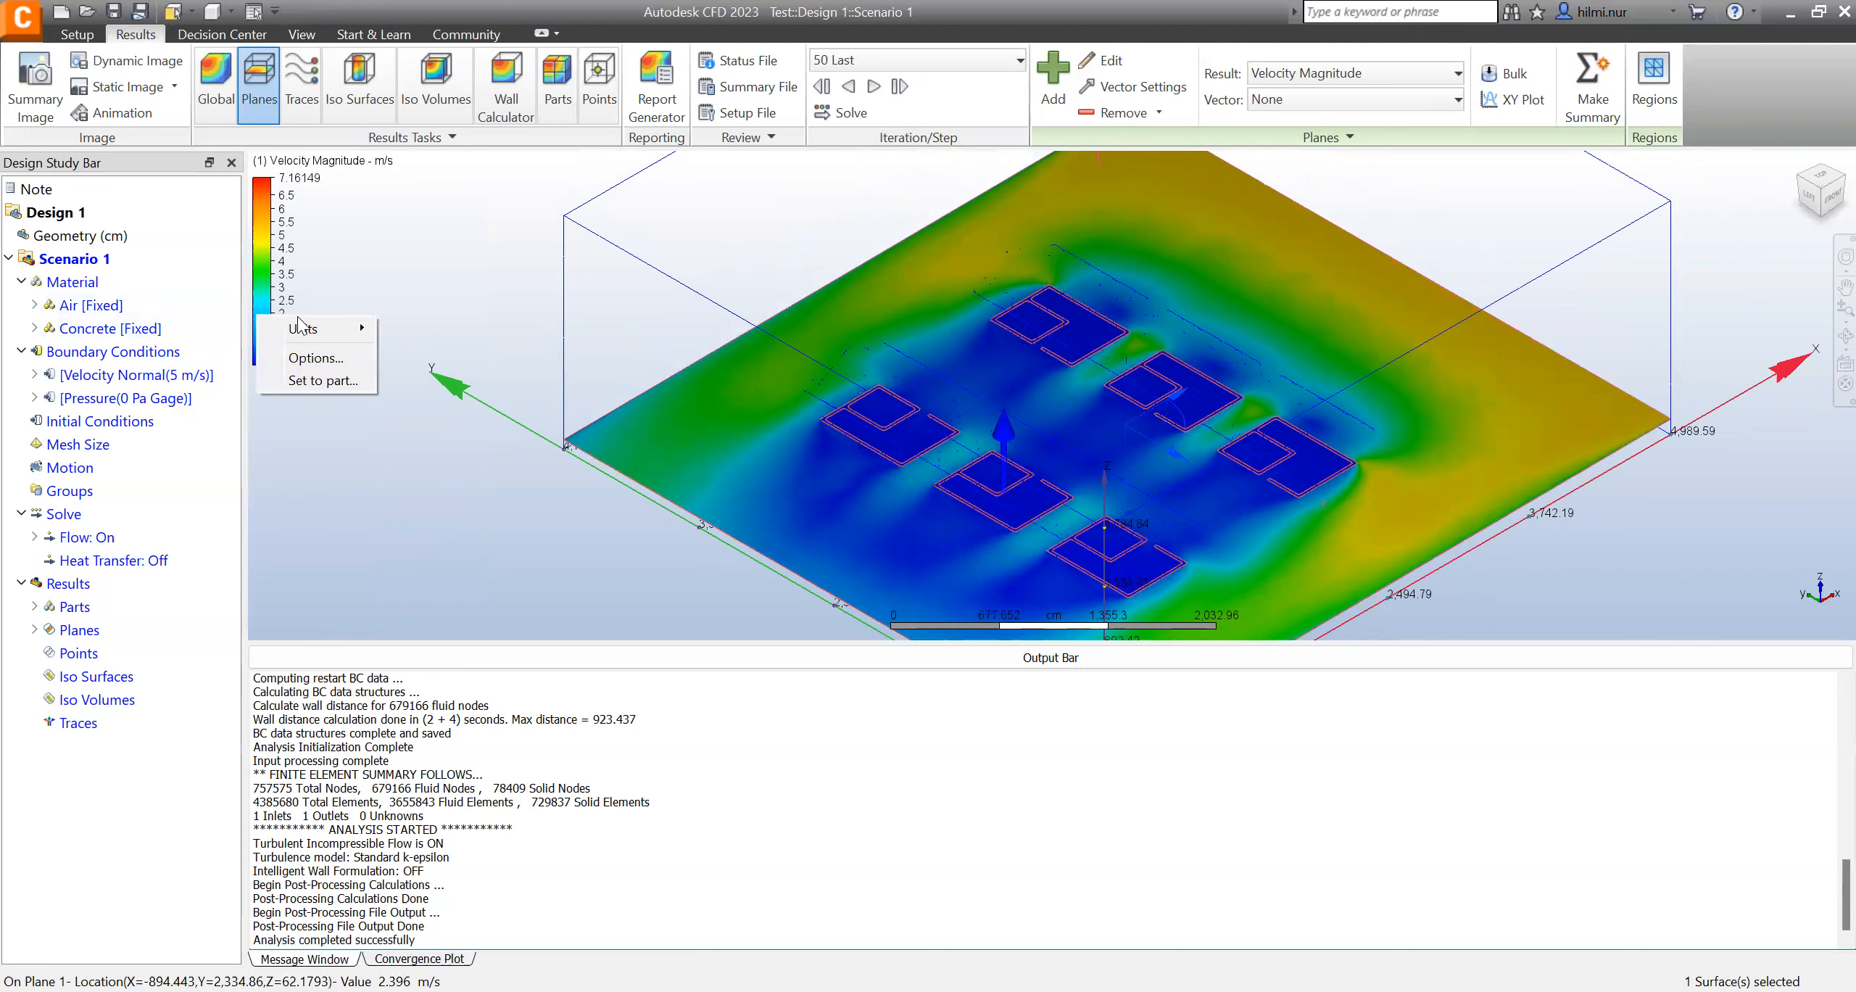
click(324, 359)
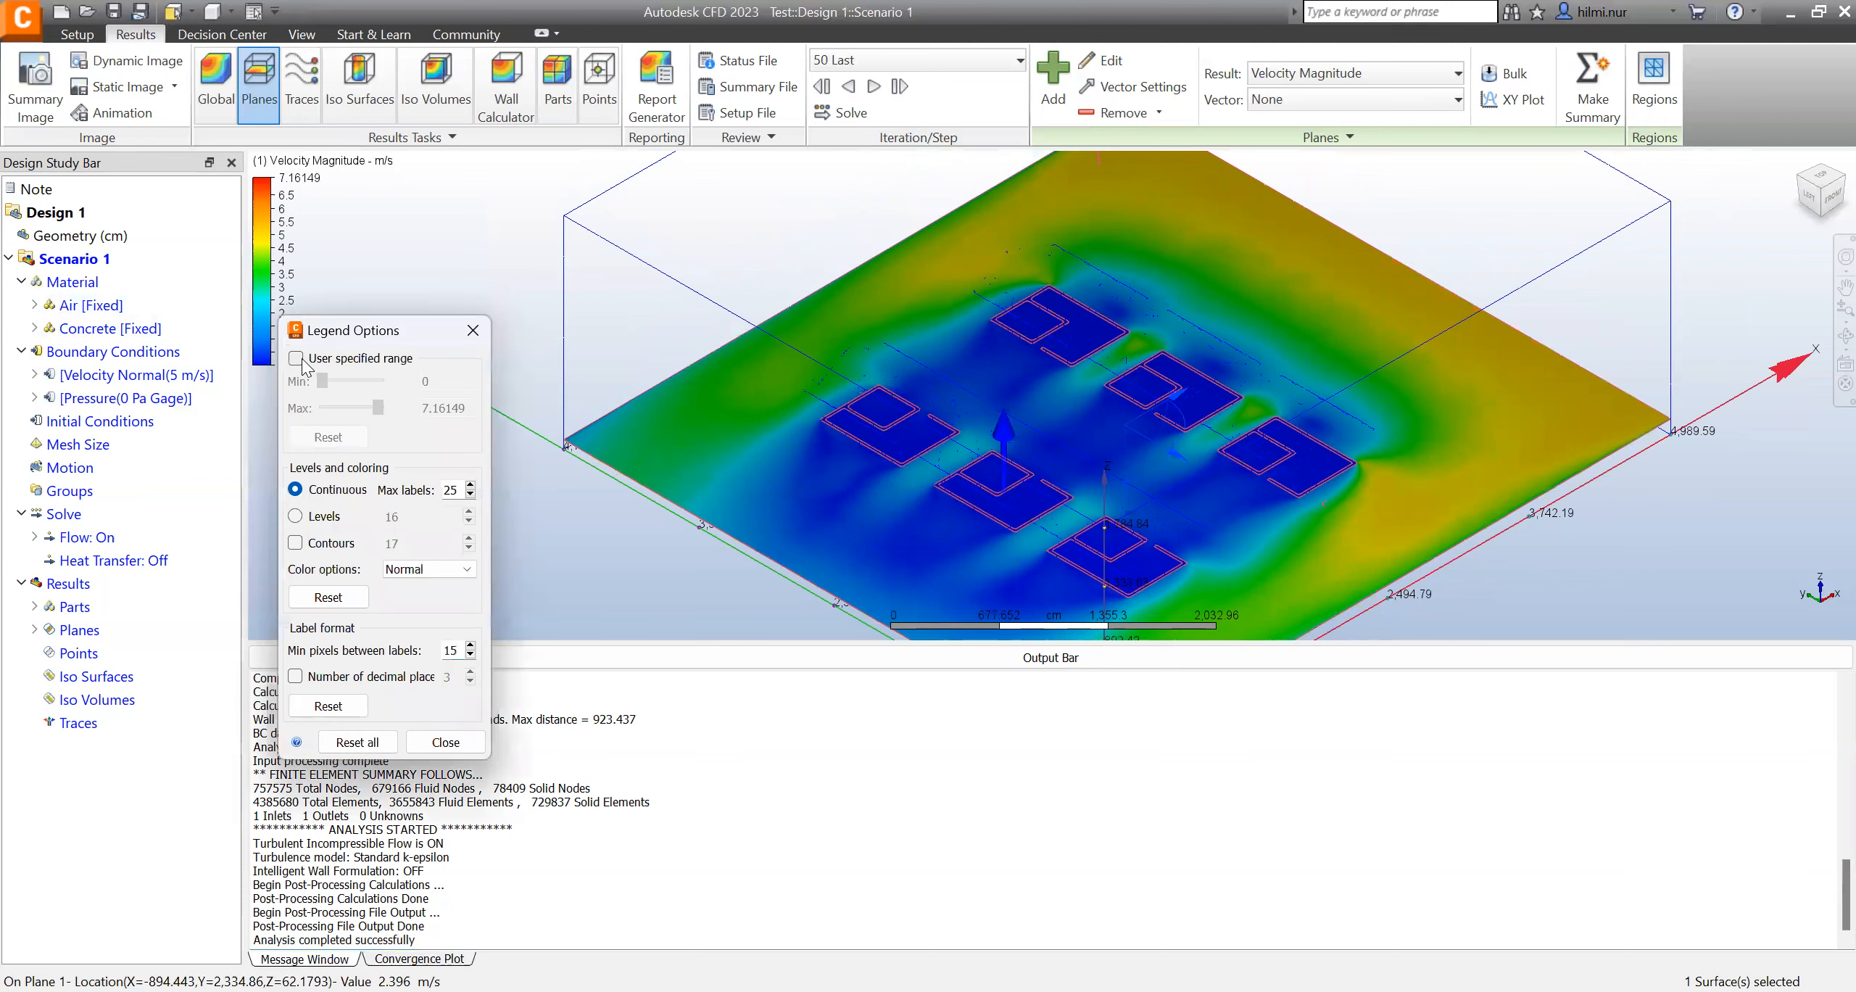
click(301, 361)
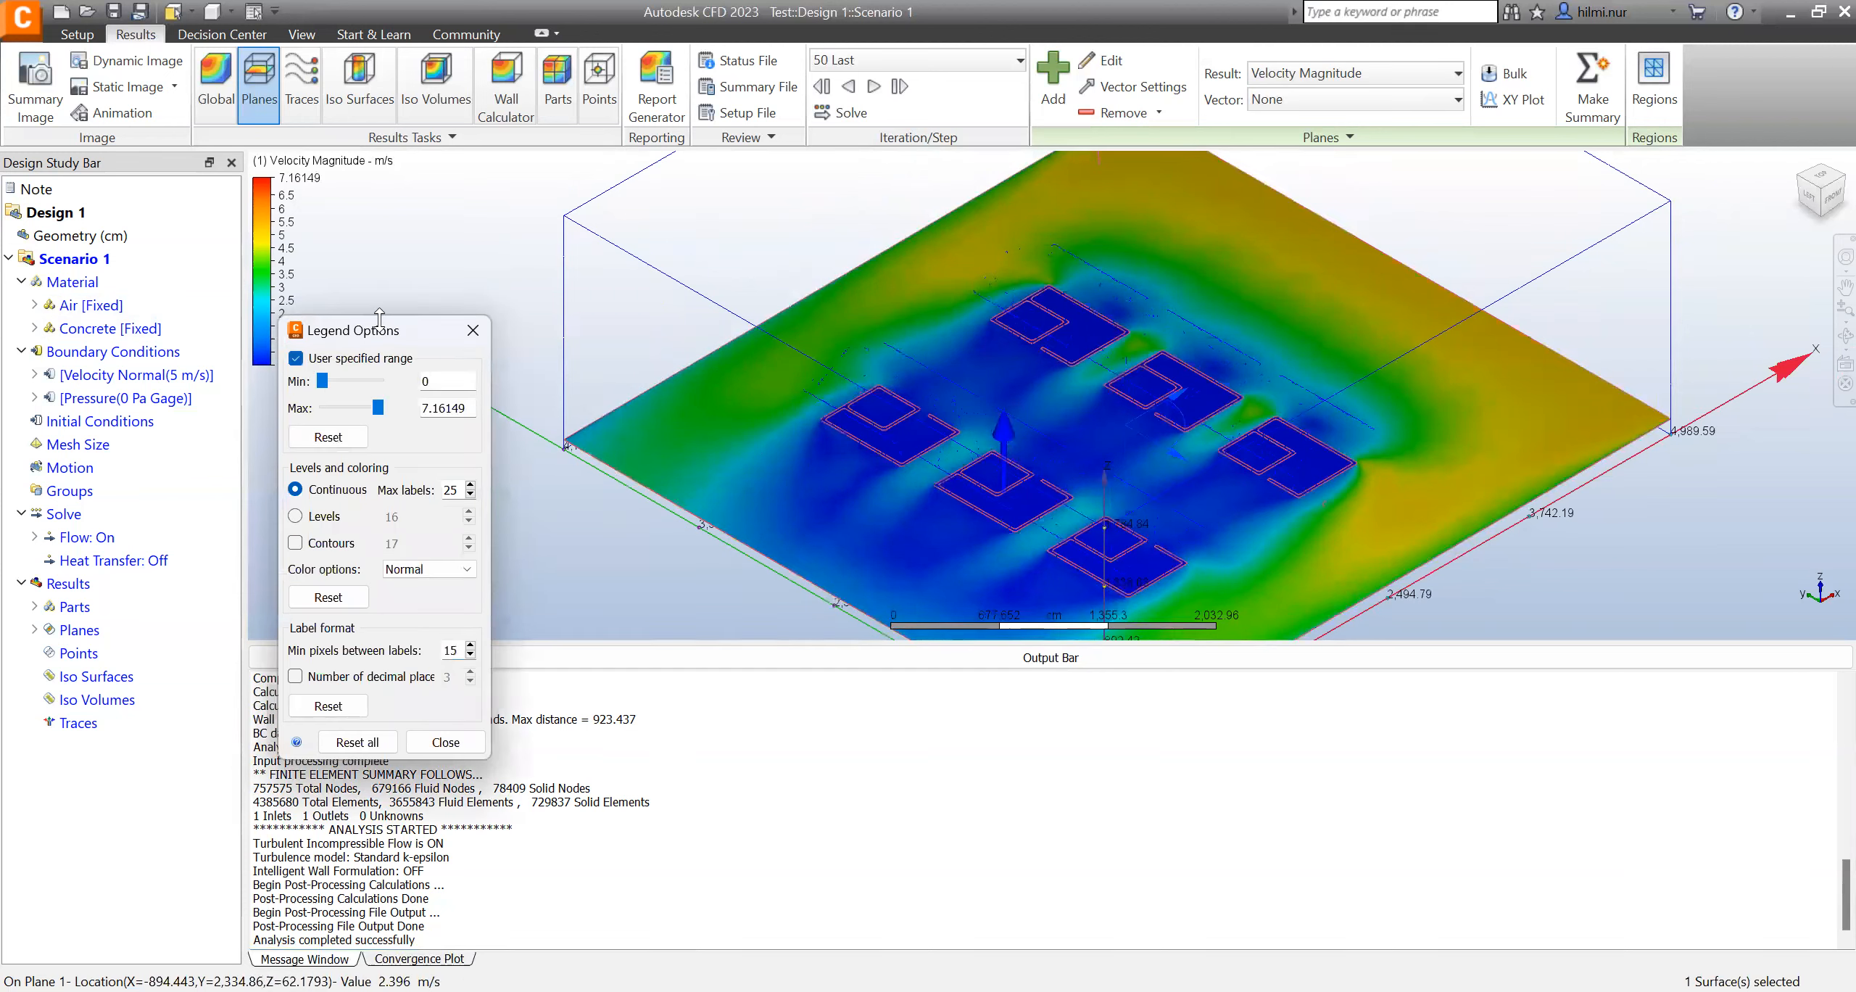
drag(385, 335, 446, 267)
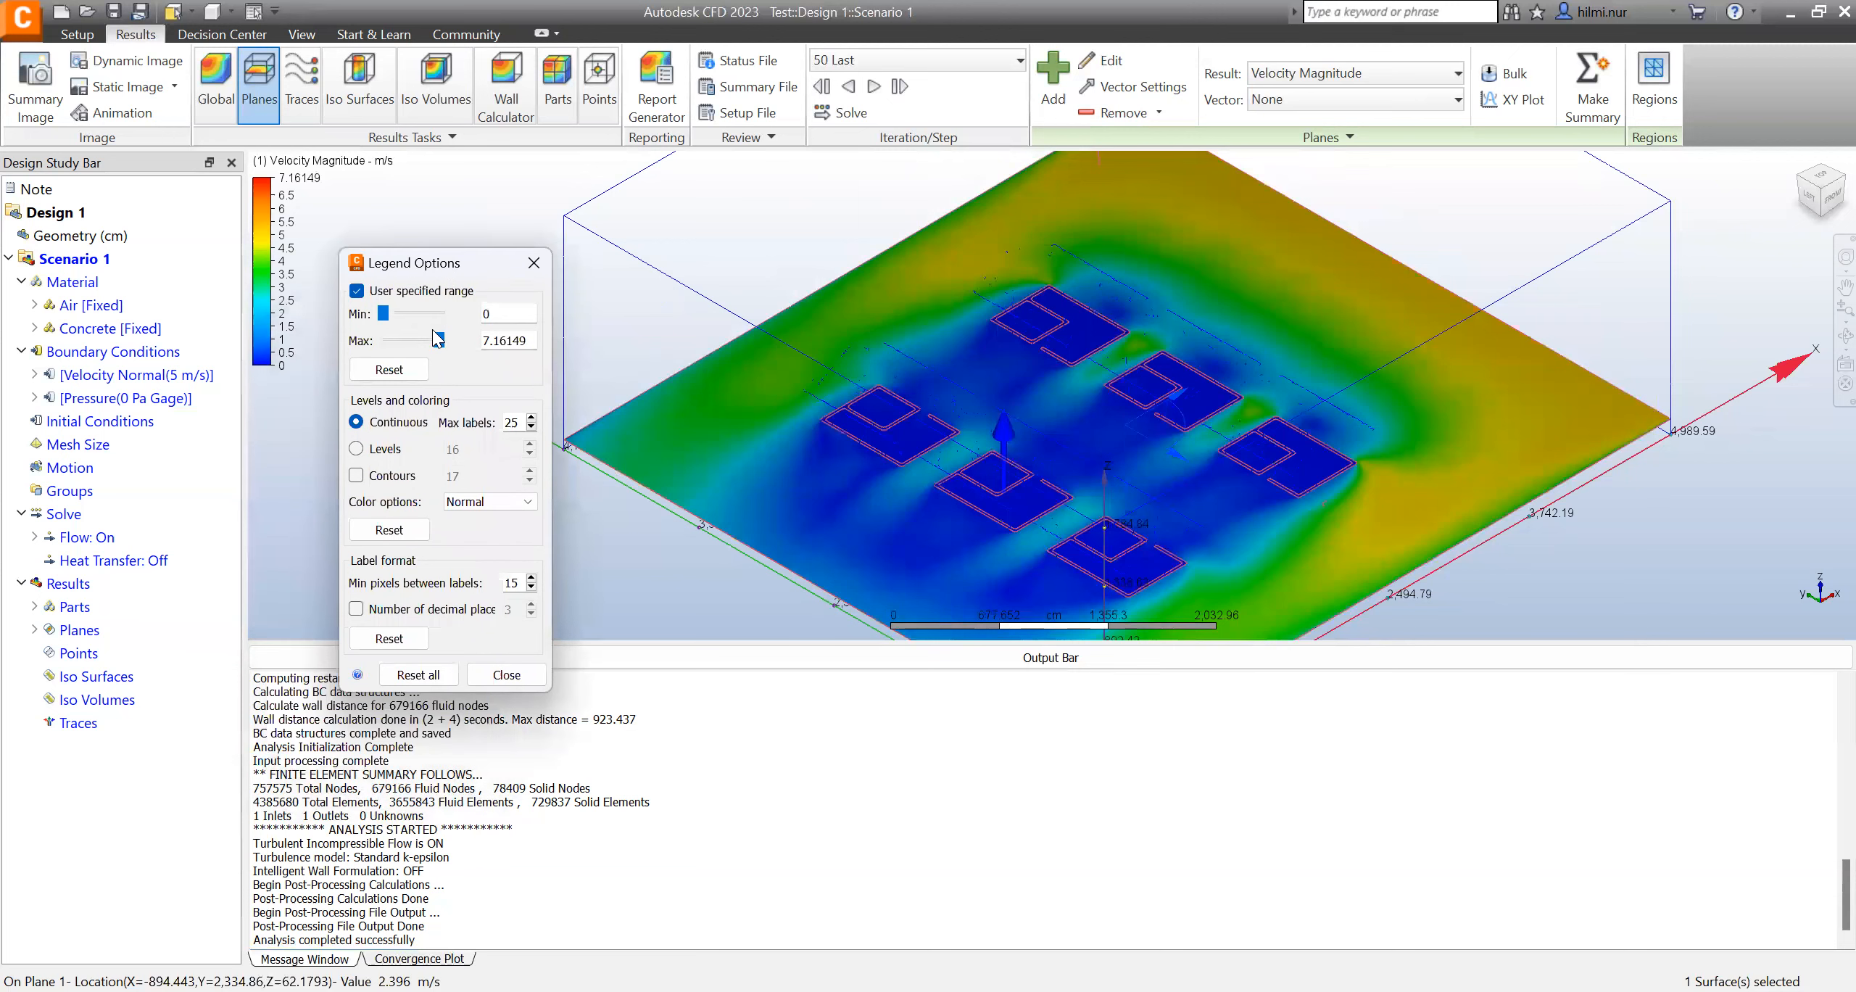
drag(443, 345, 389, 352)
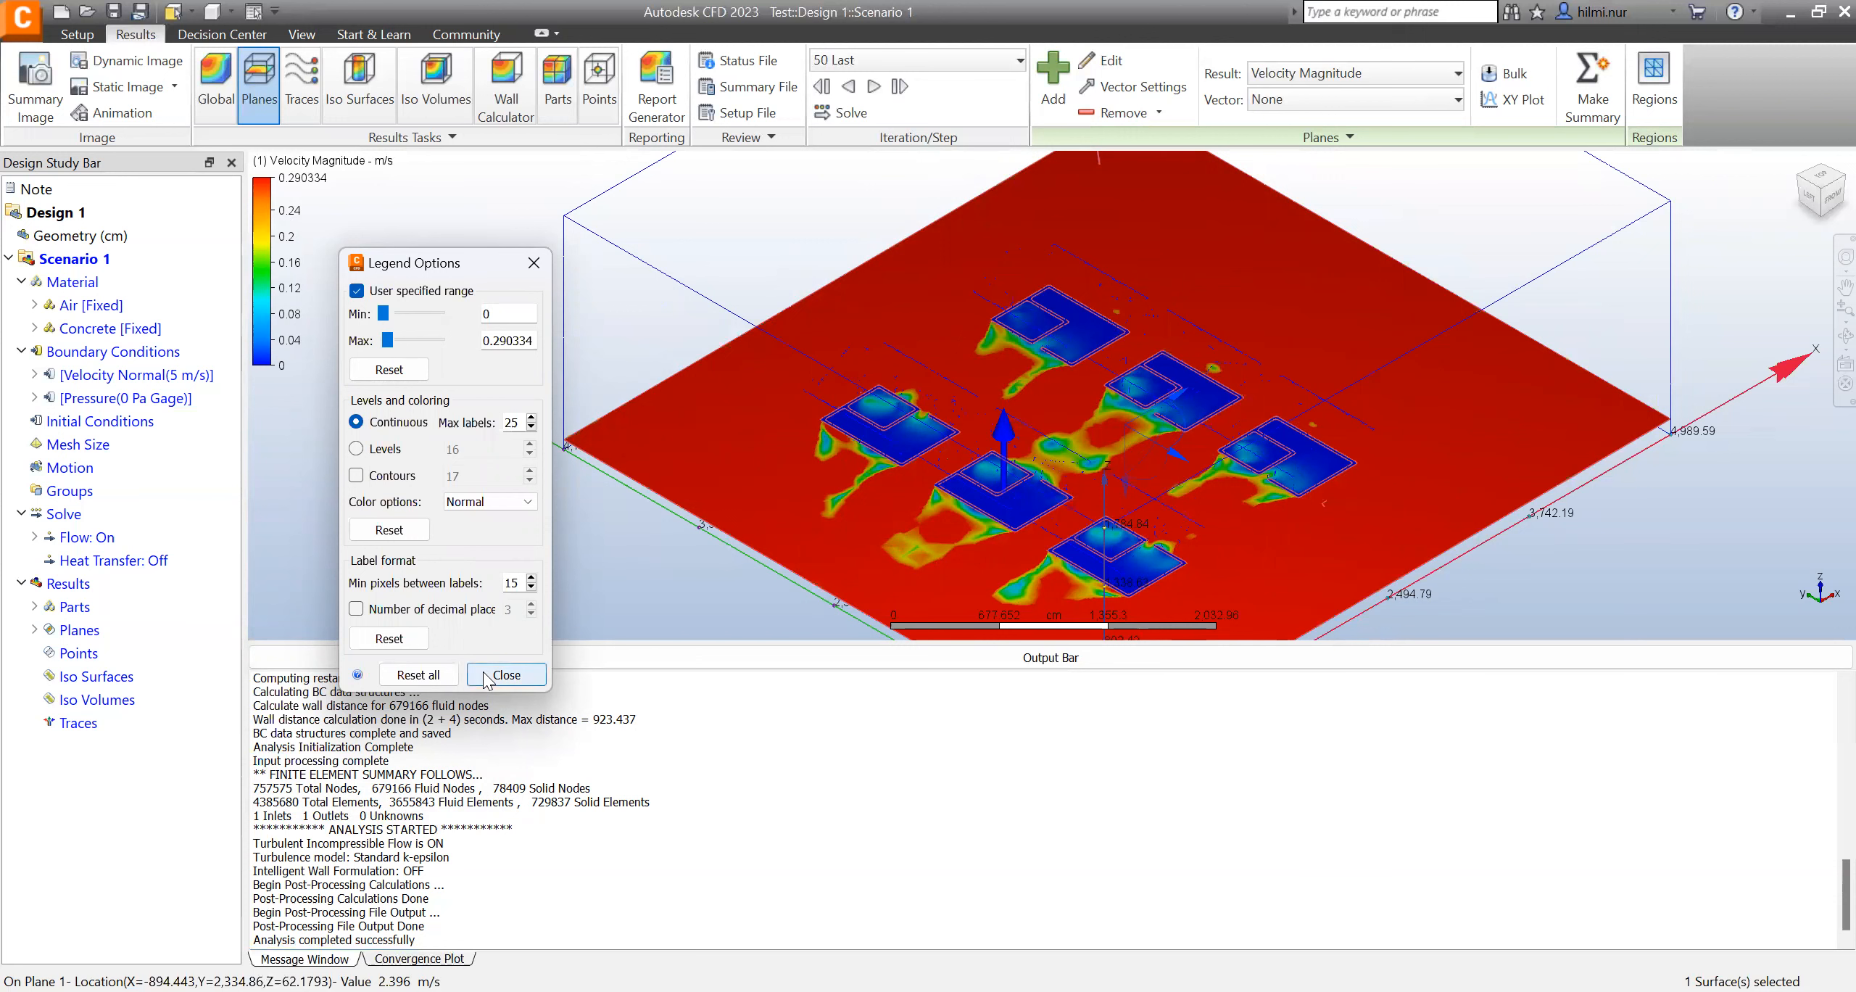
click(507, 674)
- Examine the low-velocity zones inside and around the six houses on the horizontal results plane
scroll(1038, 499, up, 2)
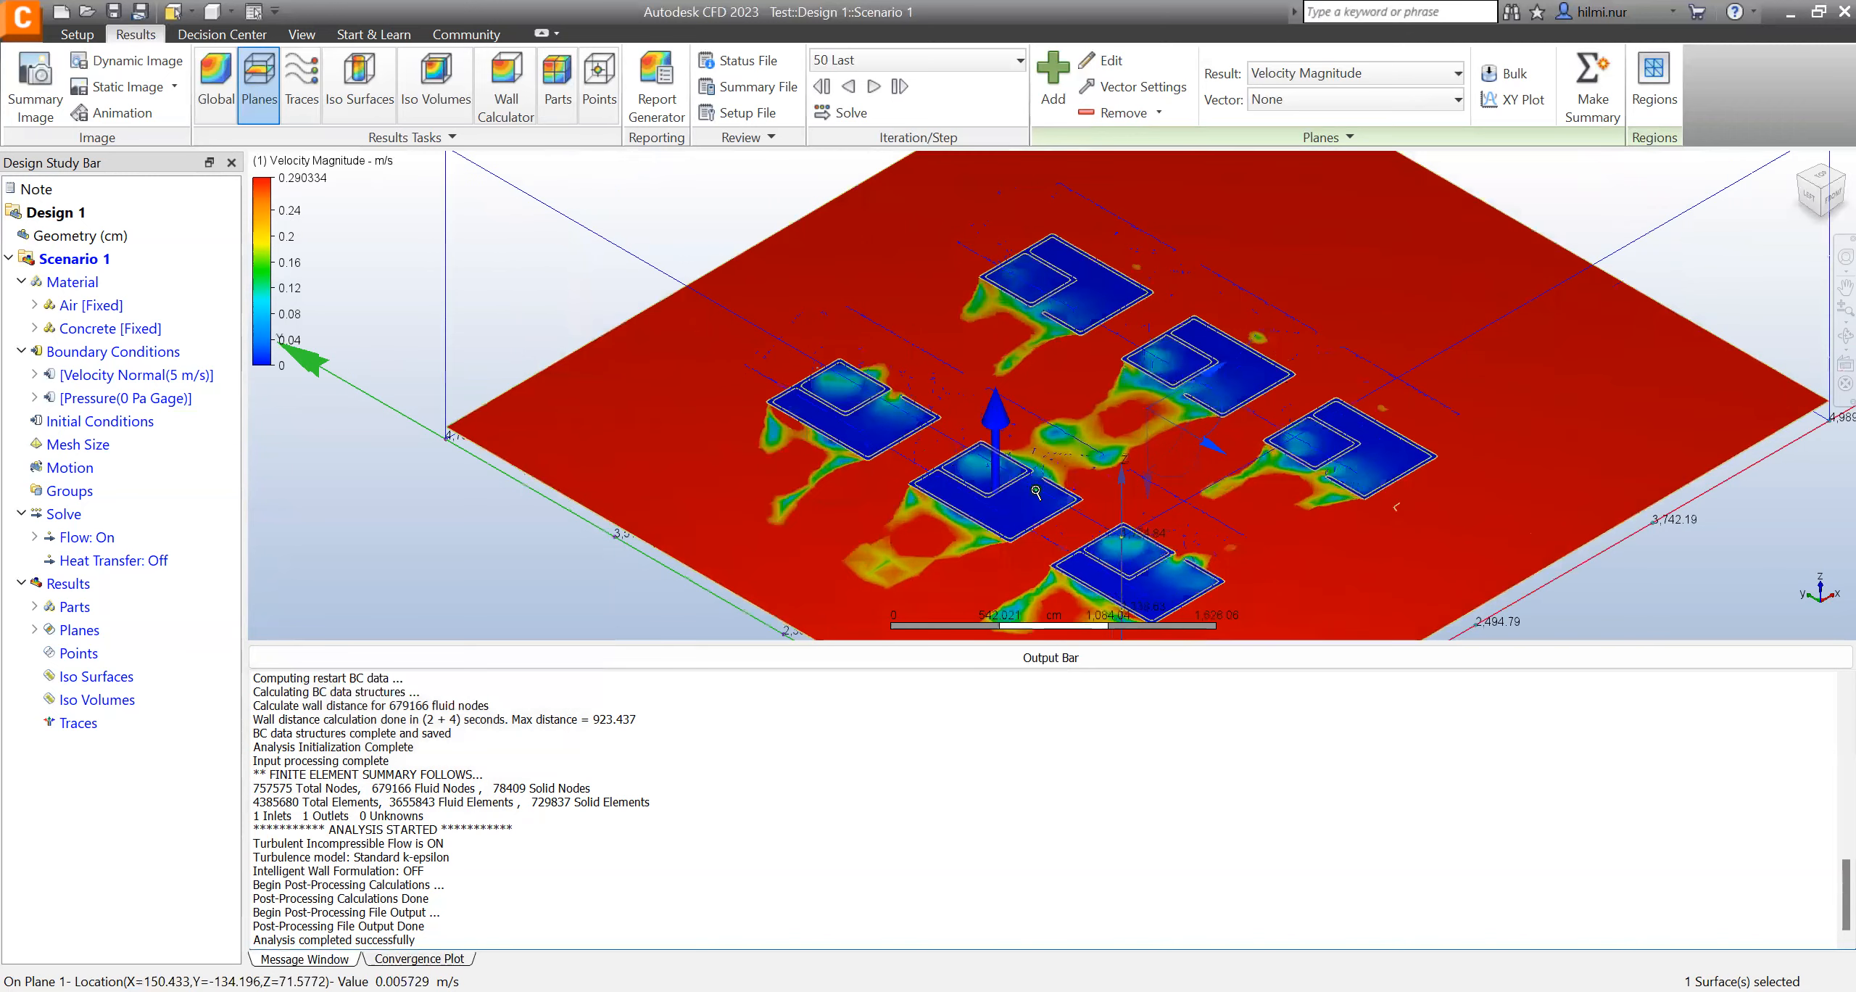
scroll(1037, 493, up, 1)
scroll(1037, 493, up, 1)
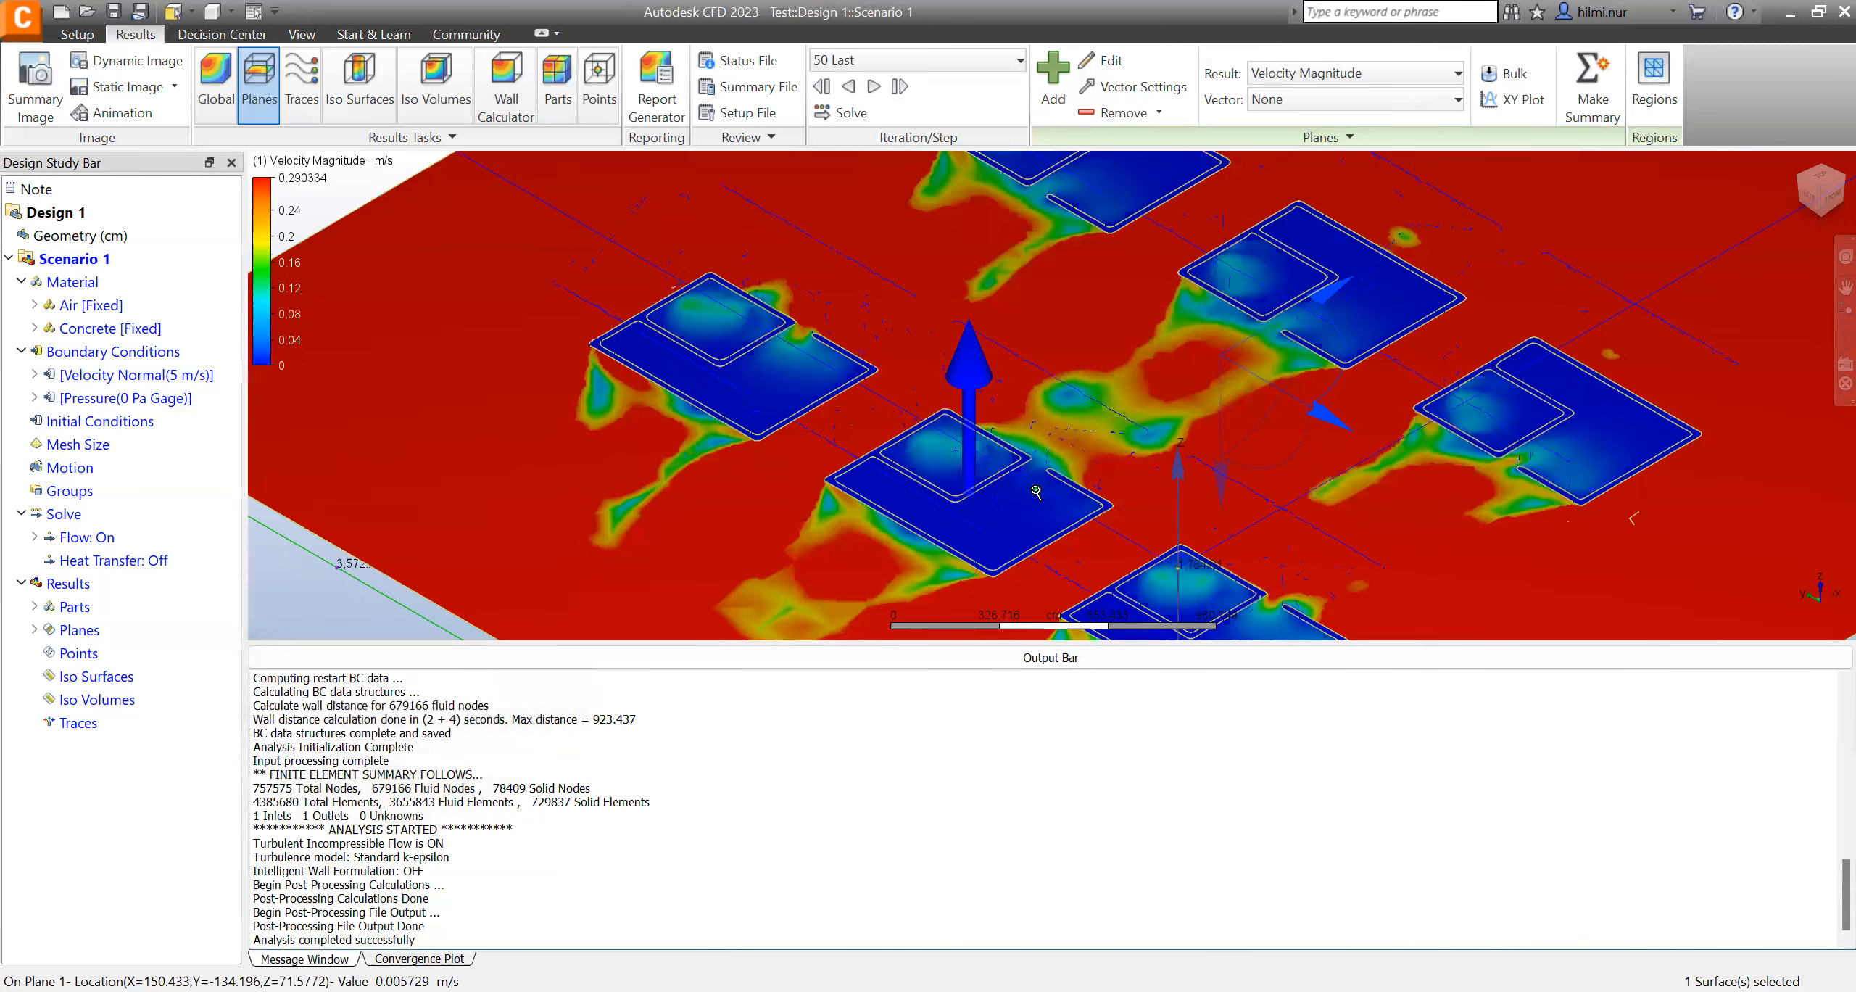
scroll(1037, 492, up, 1)
scroll(1037, 493, down, 1)
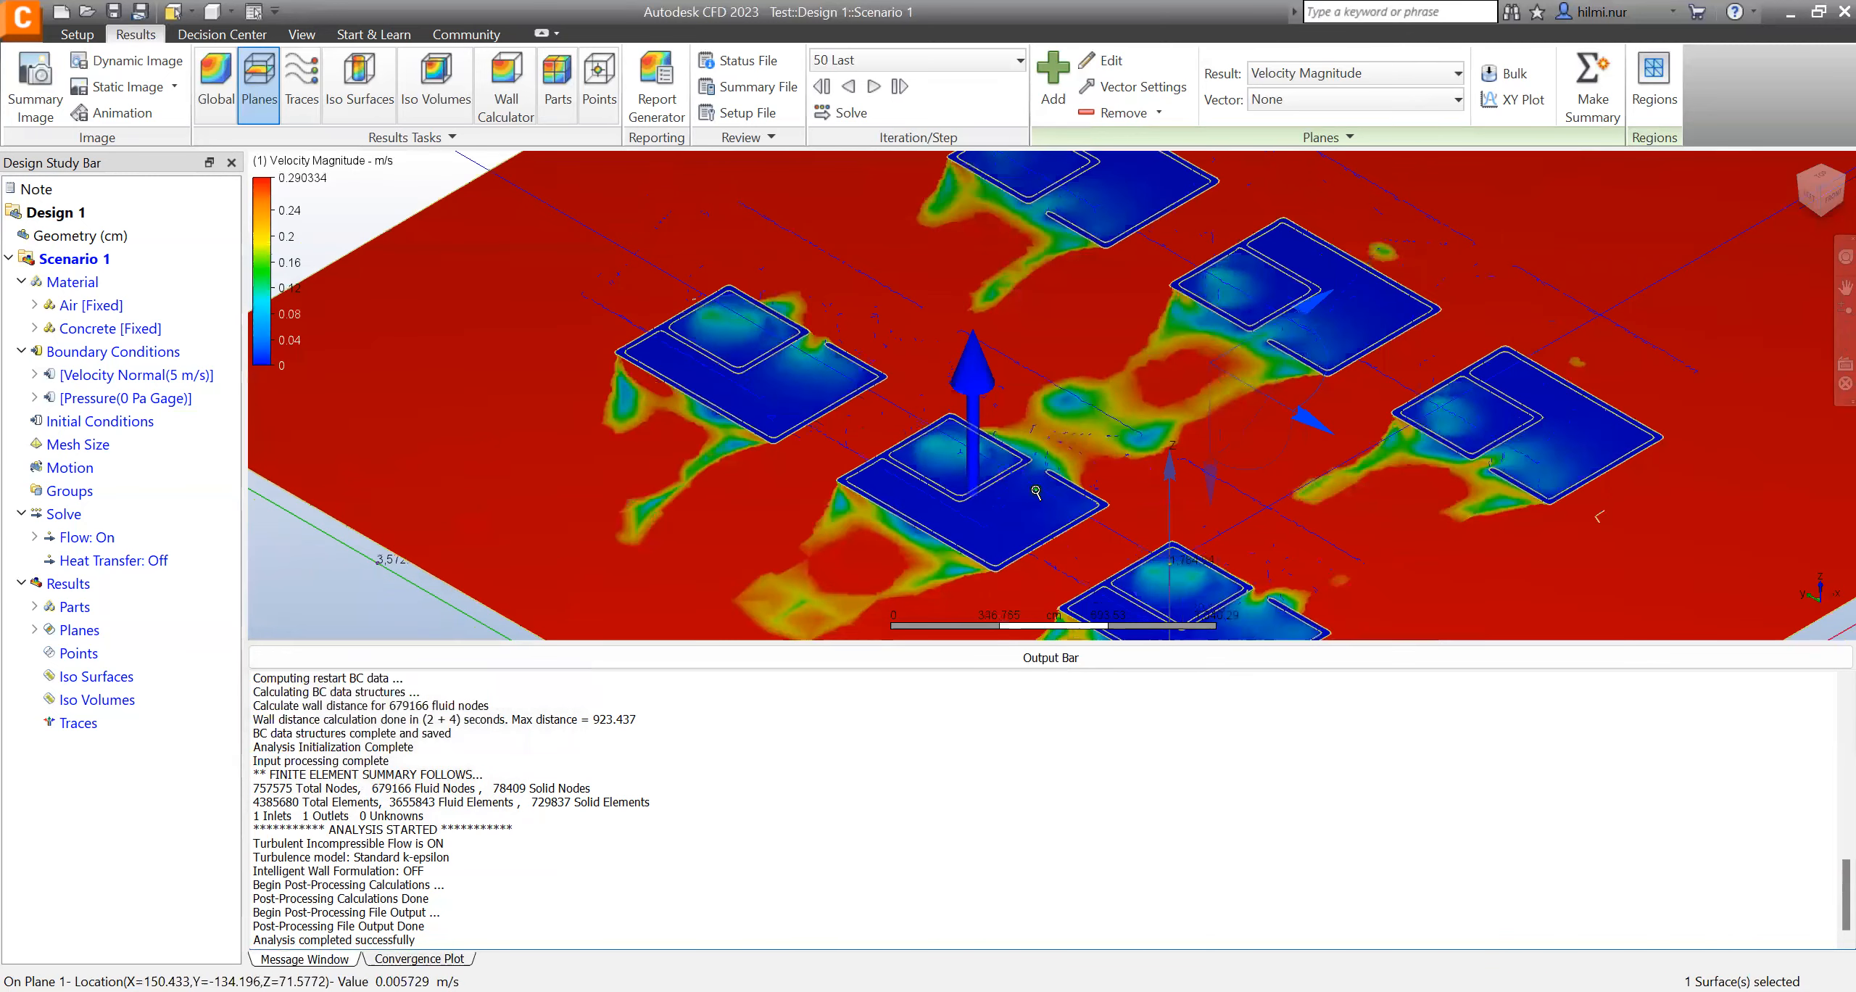
scroll(1037, 492, down, 1)
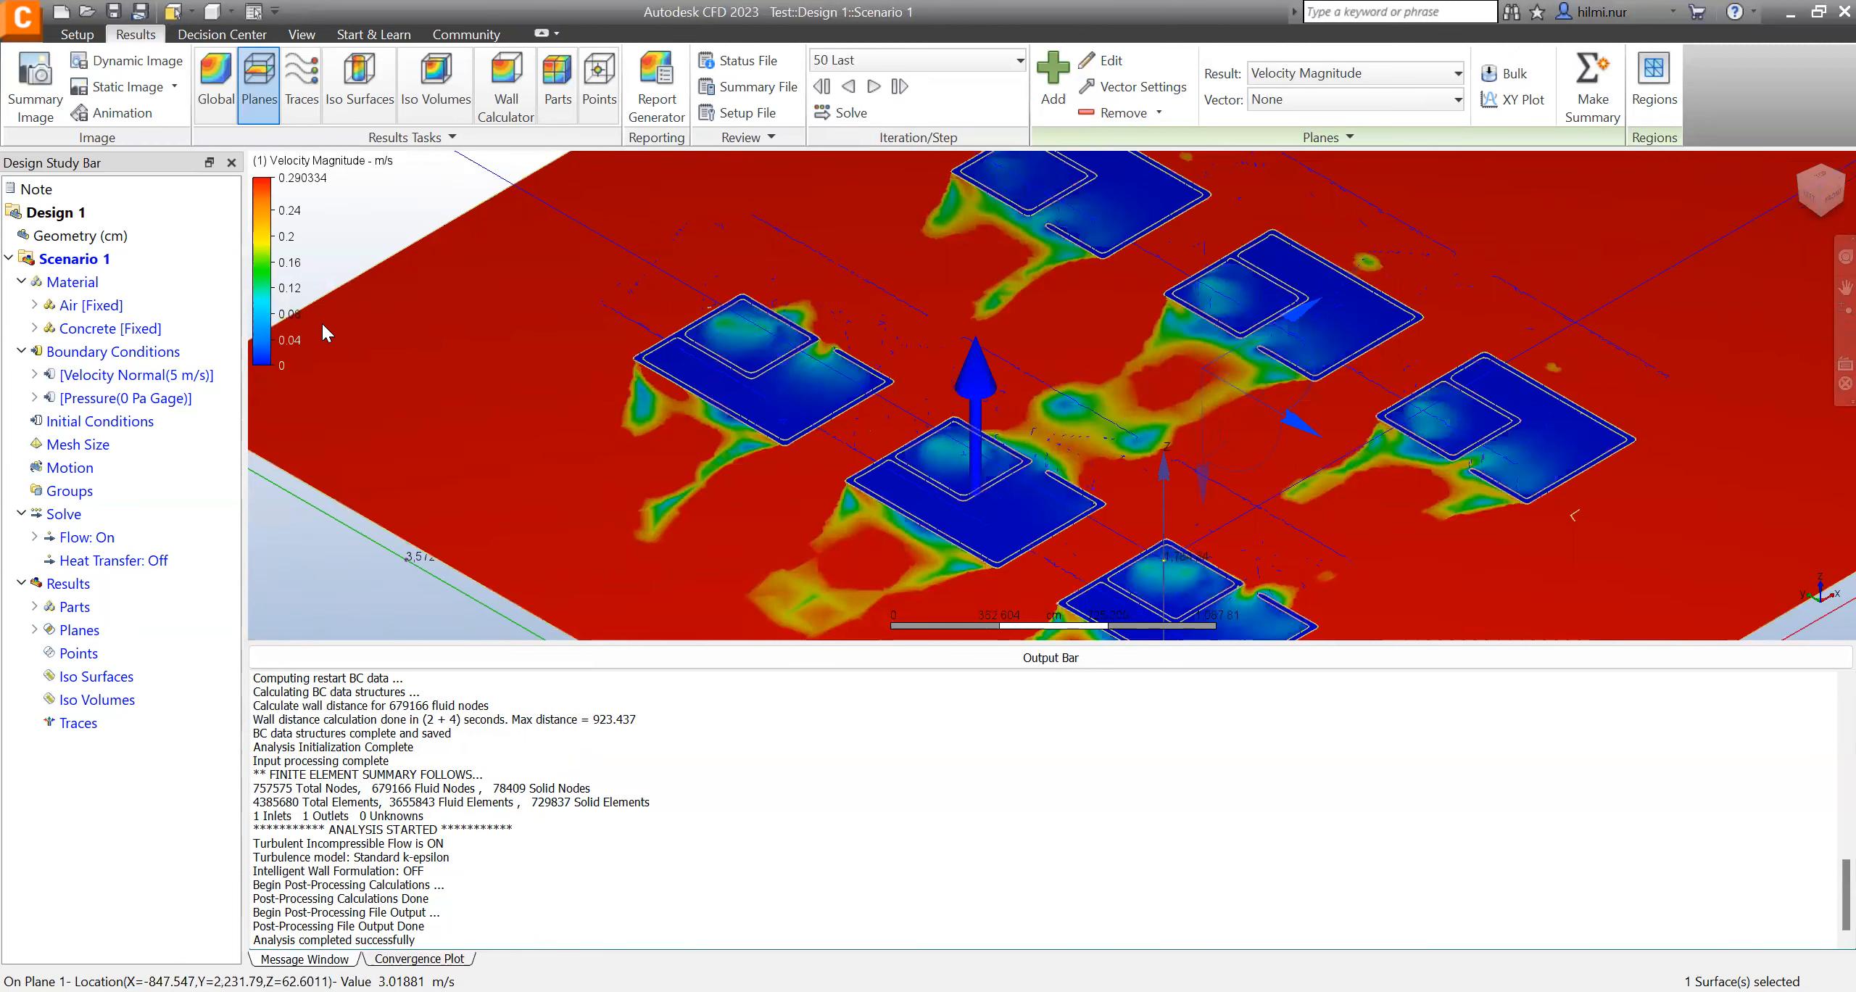
scroll(518, 450, down, 1)
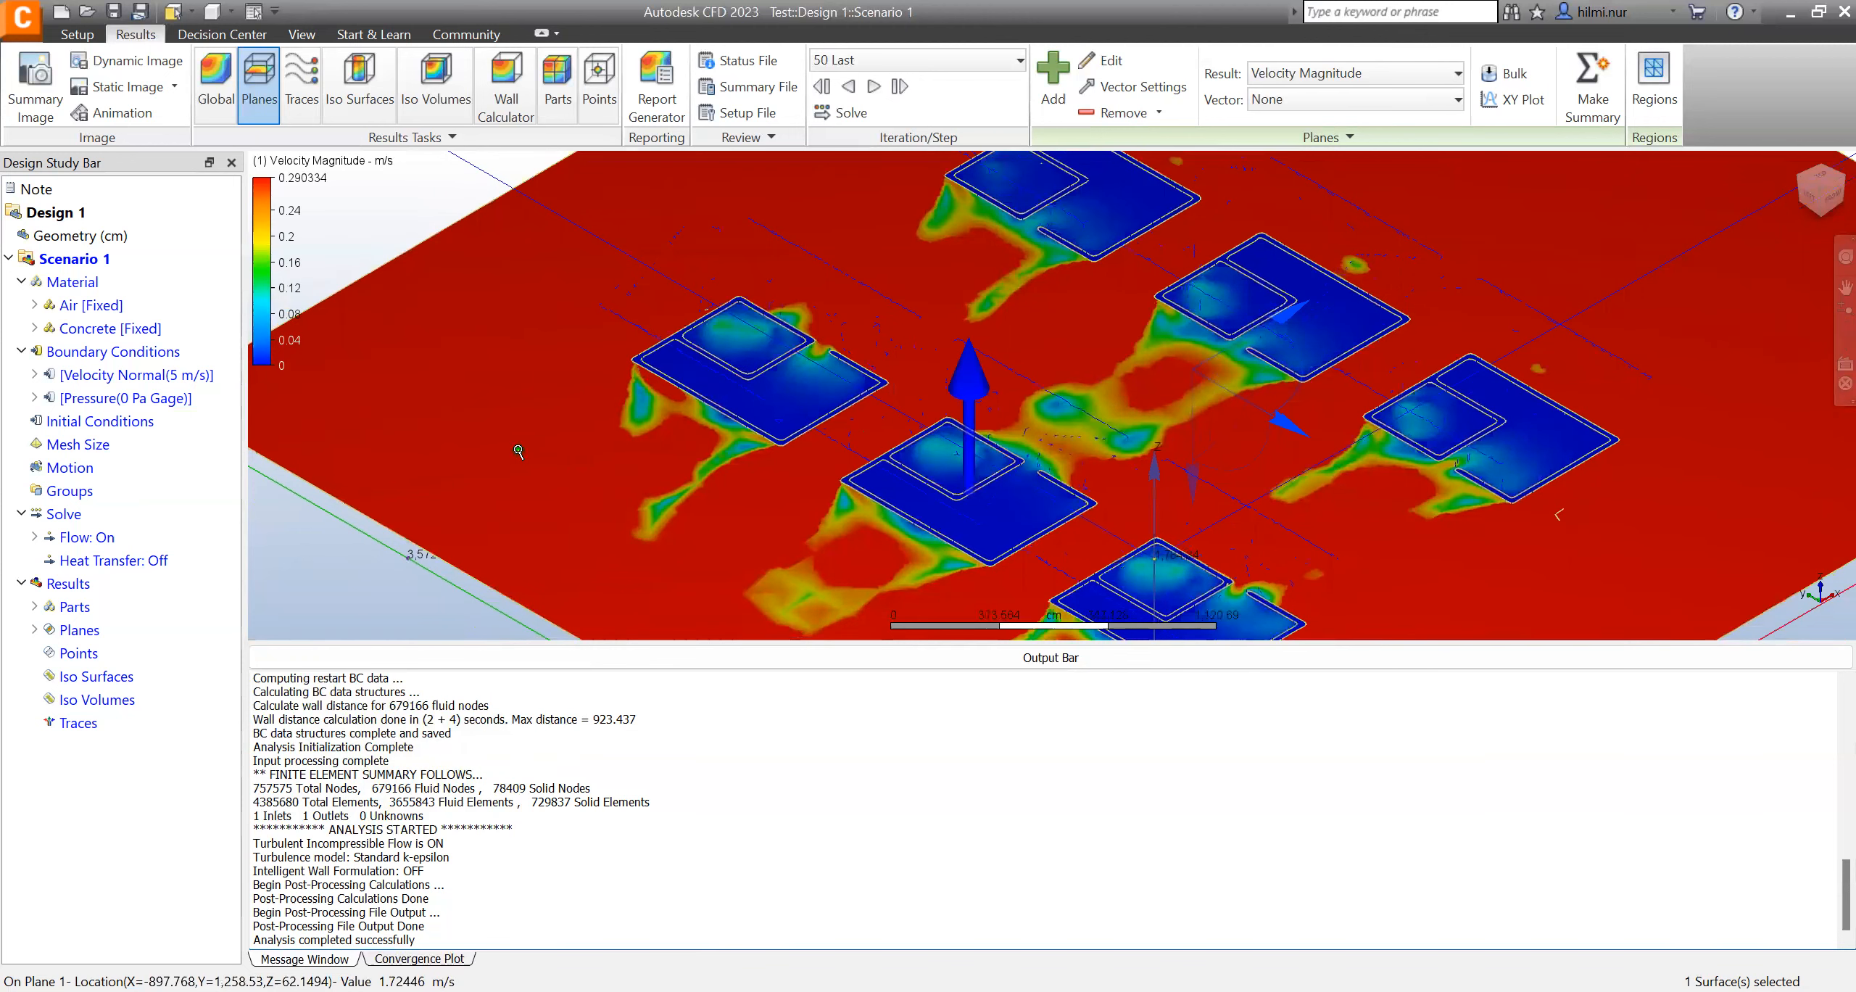
scroll(519, 451, down, 1)
scroll(917, 375, down, 1)
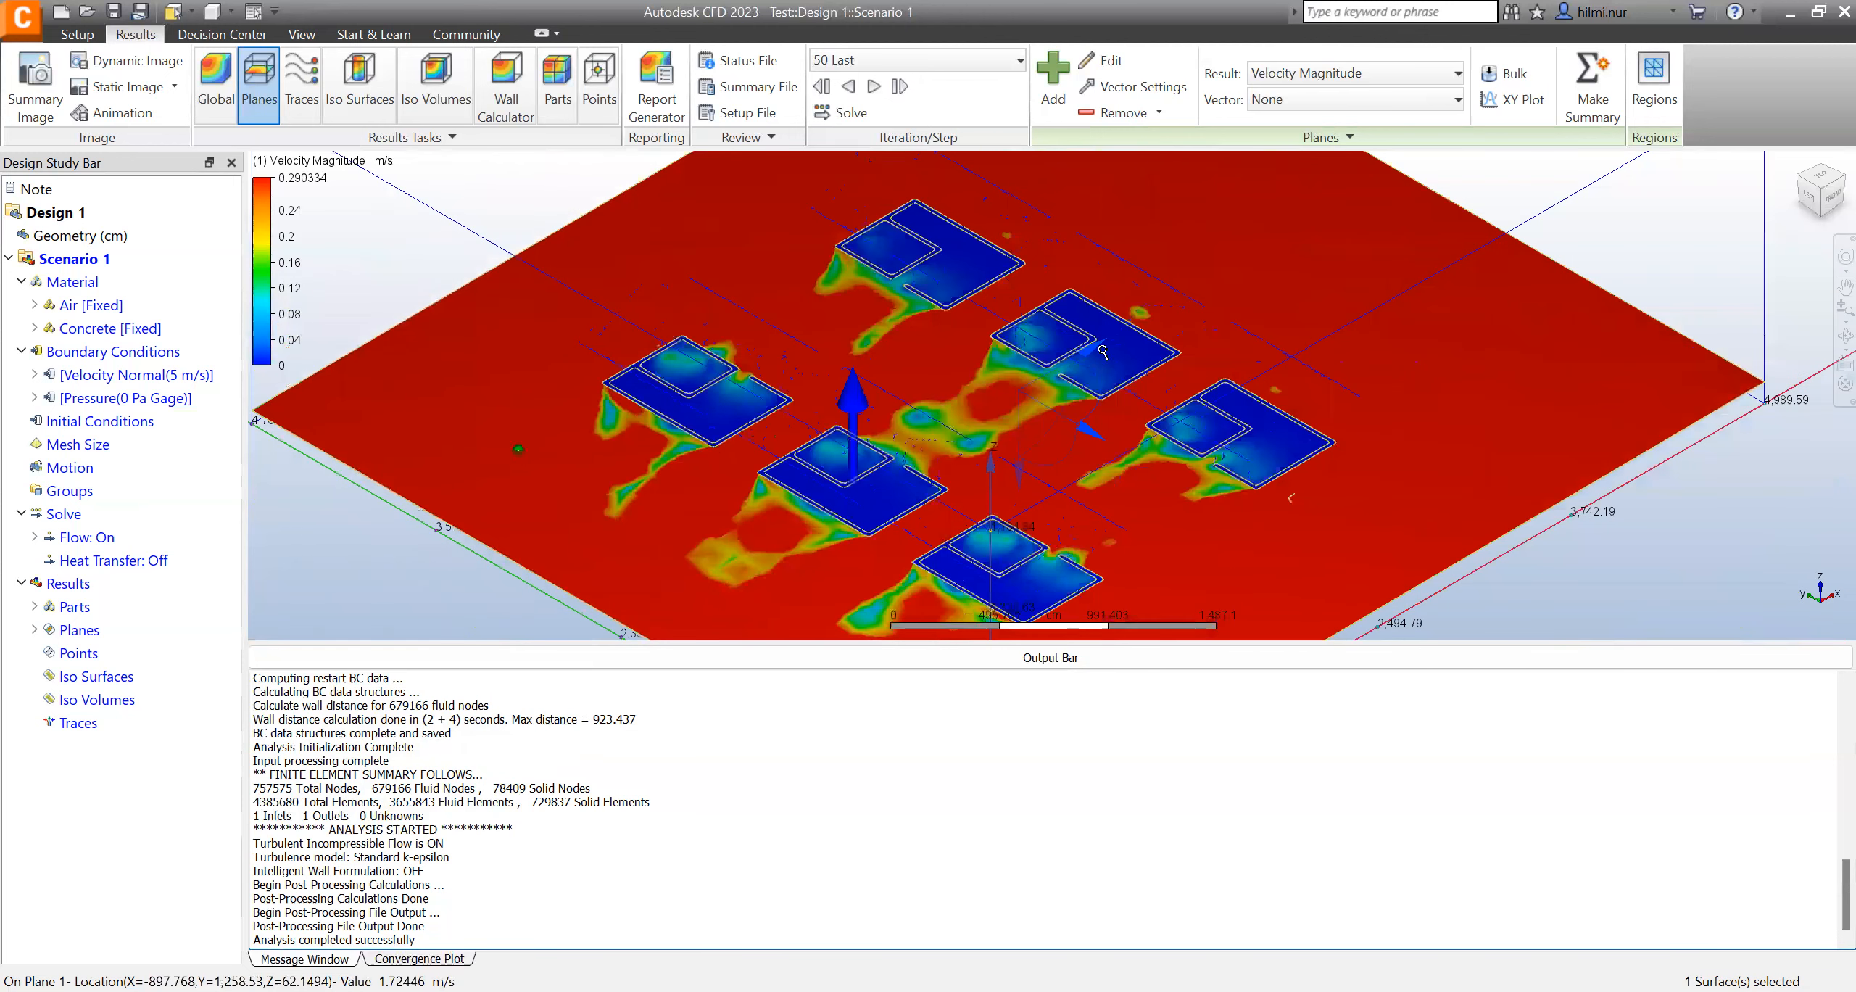
scroll(1103, 352, down, 1)
scroll(1103, 353, down, 2)
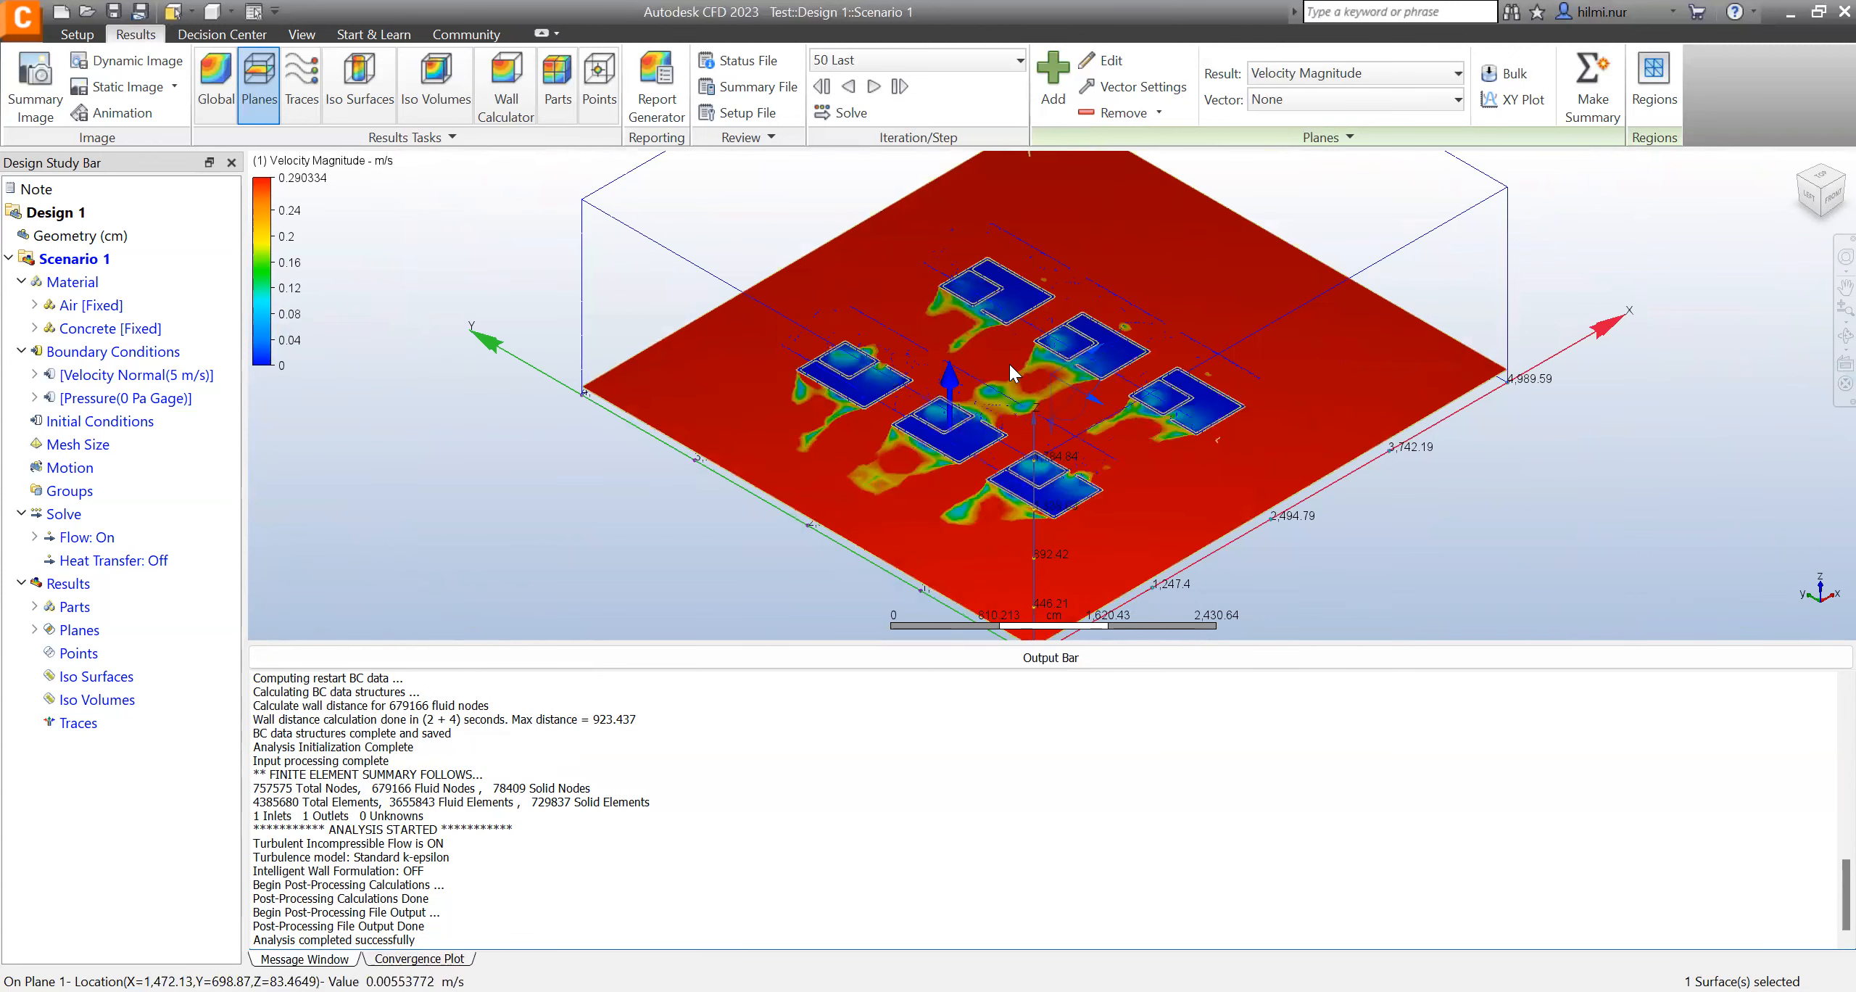
scroll(1010, 366, up, 1)
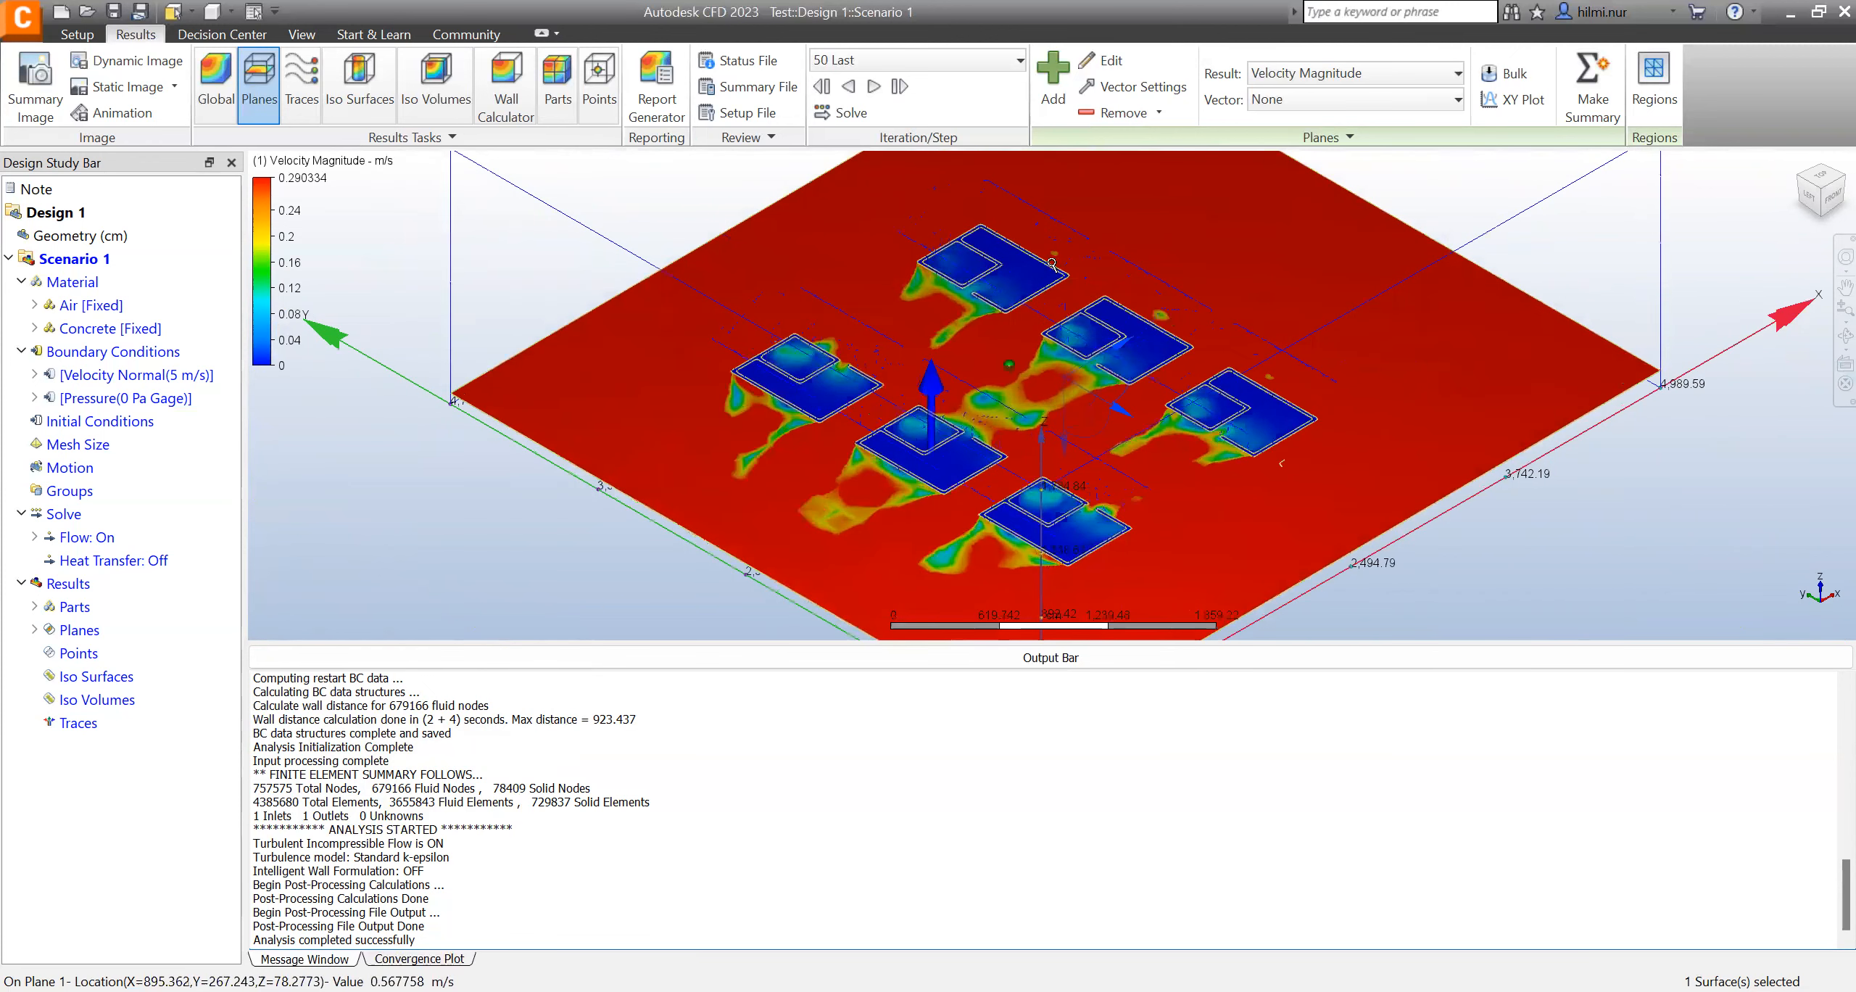
scroll(1009, 365, up, 1)
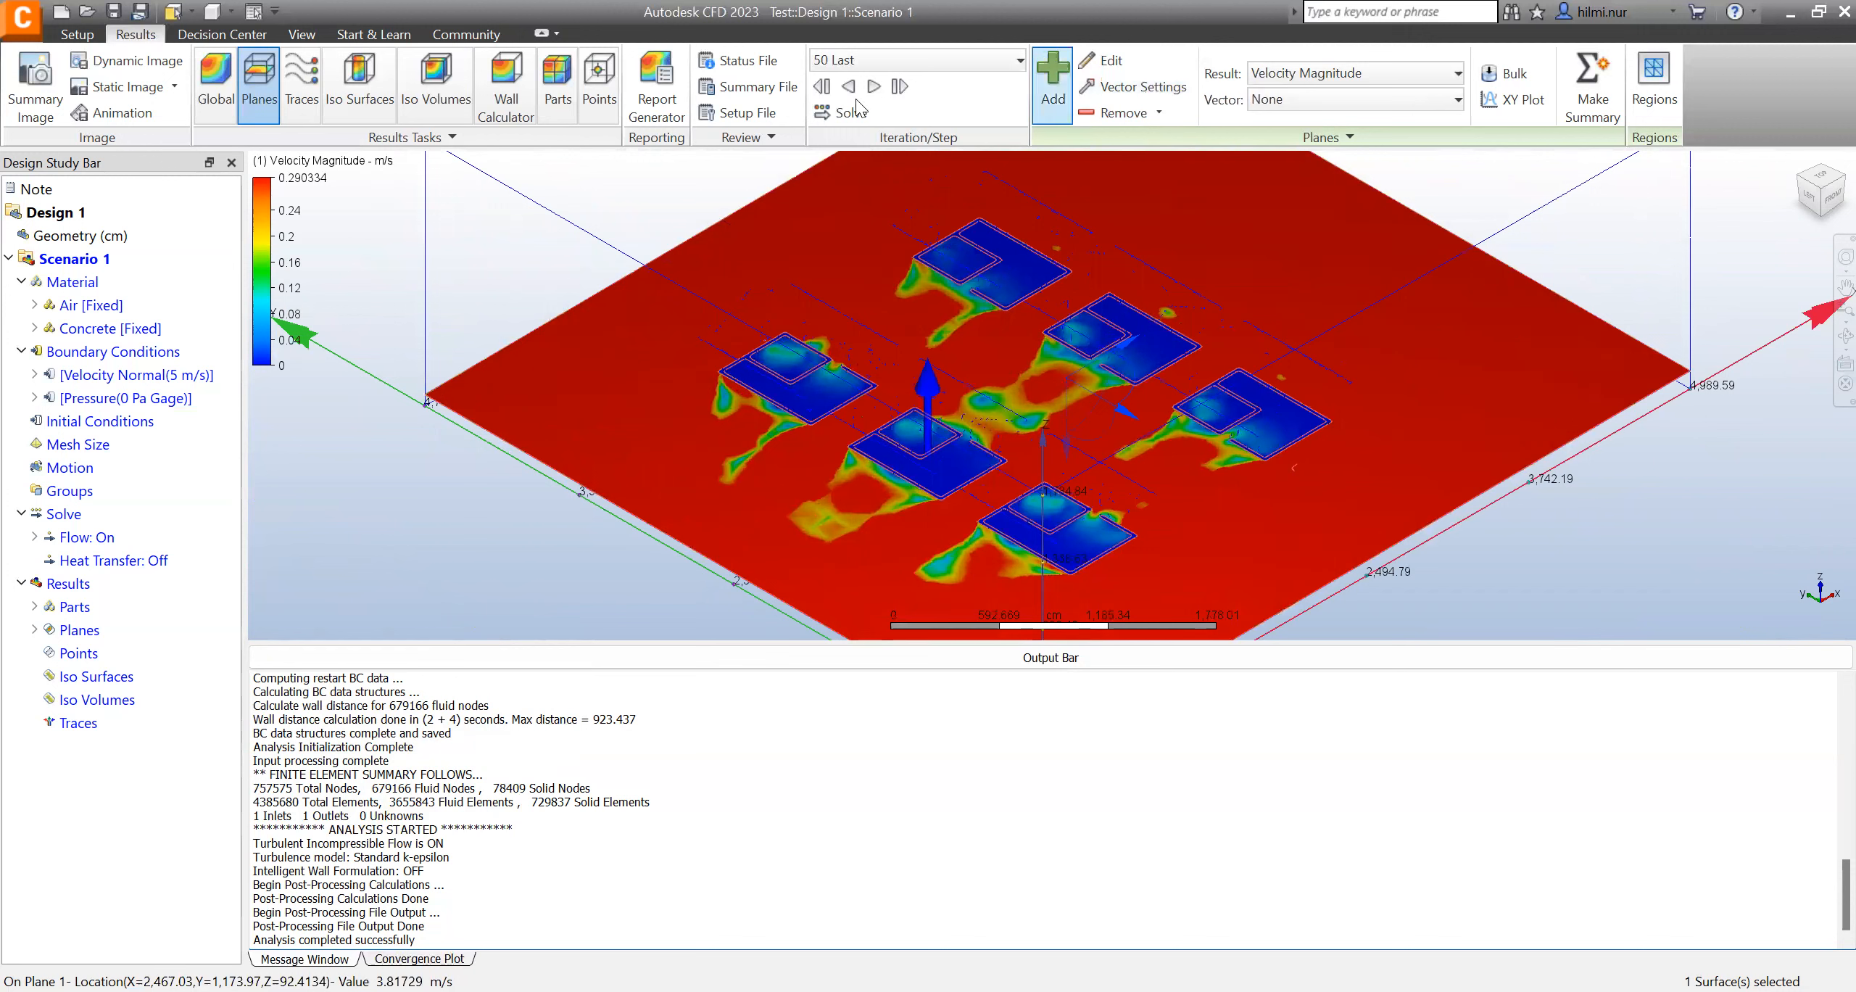
- Show Velocity Vector arrows on the results plane through its vector settings
click(1138, 86)
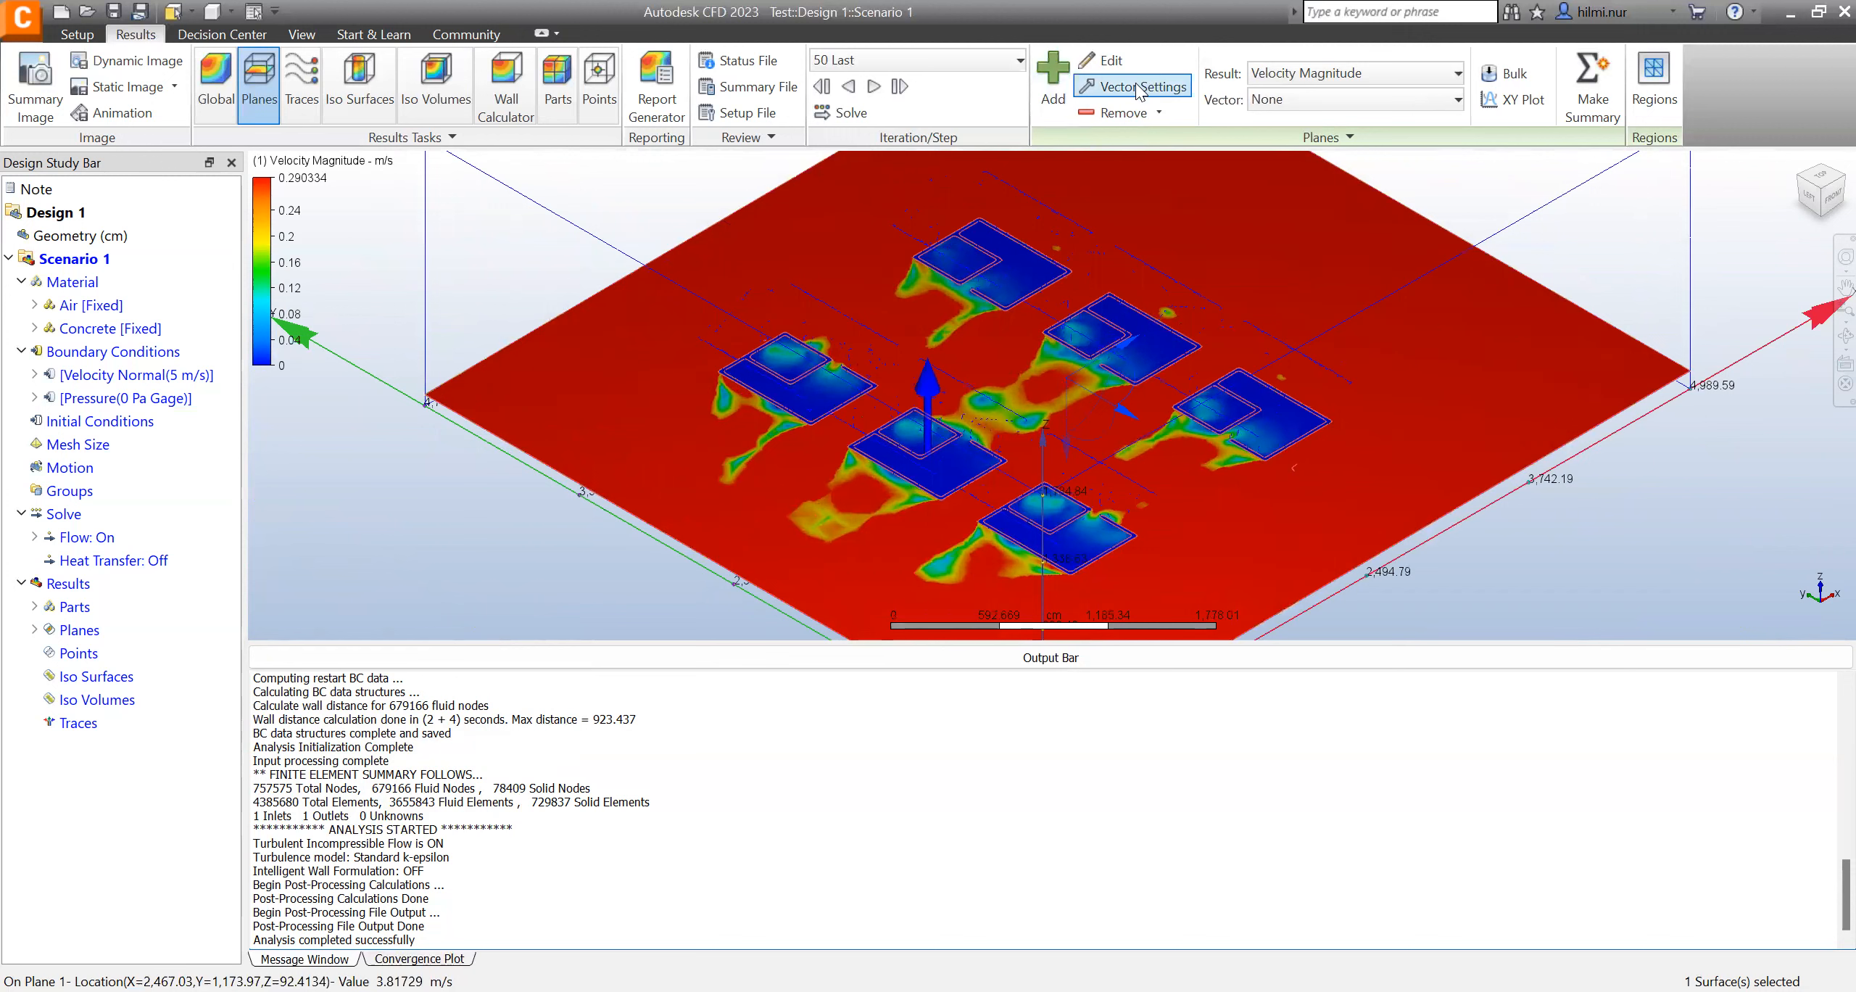
click(560, 404)
click(1139, 86)
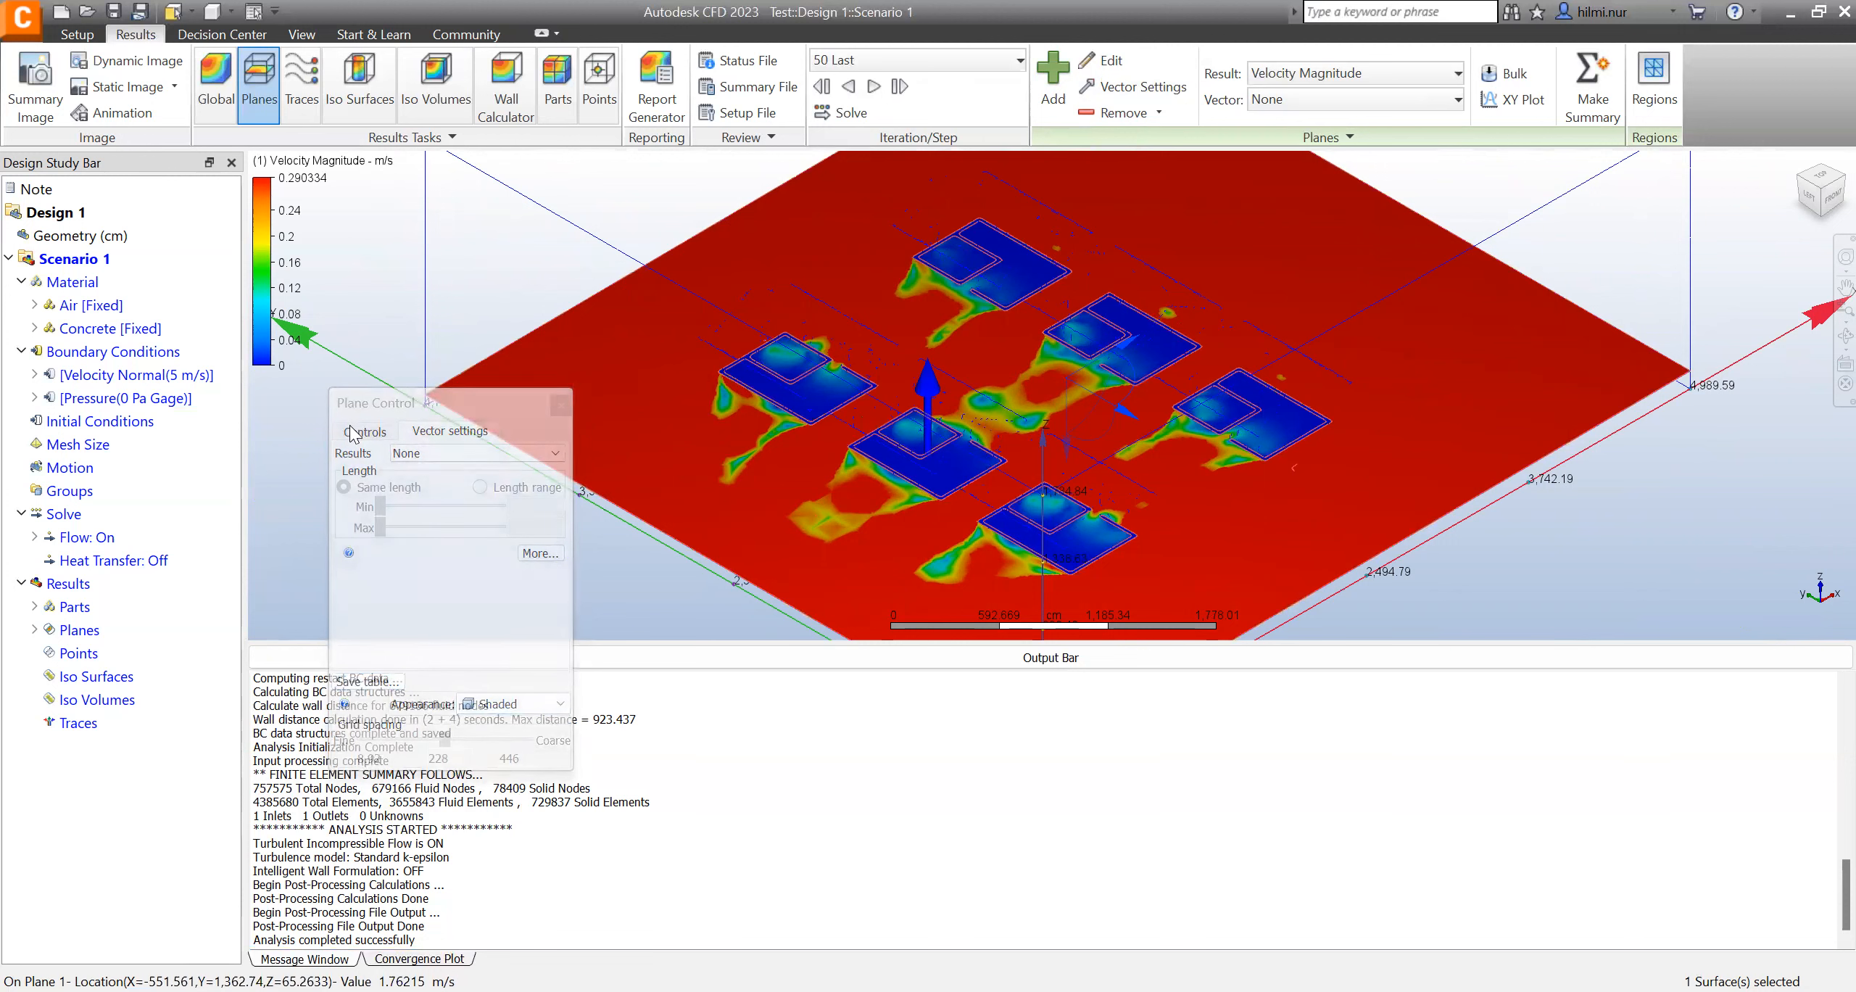
click(411, 453)
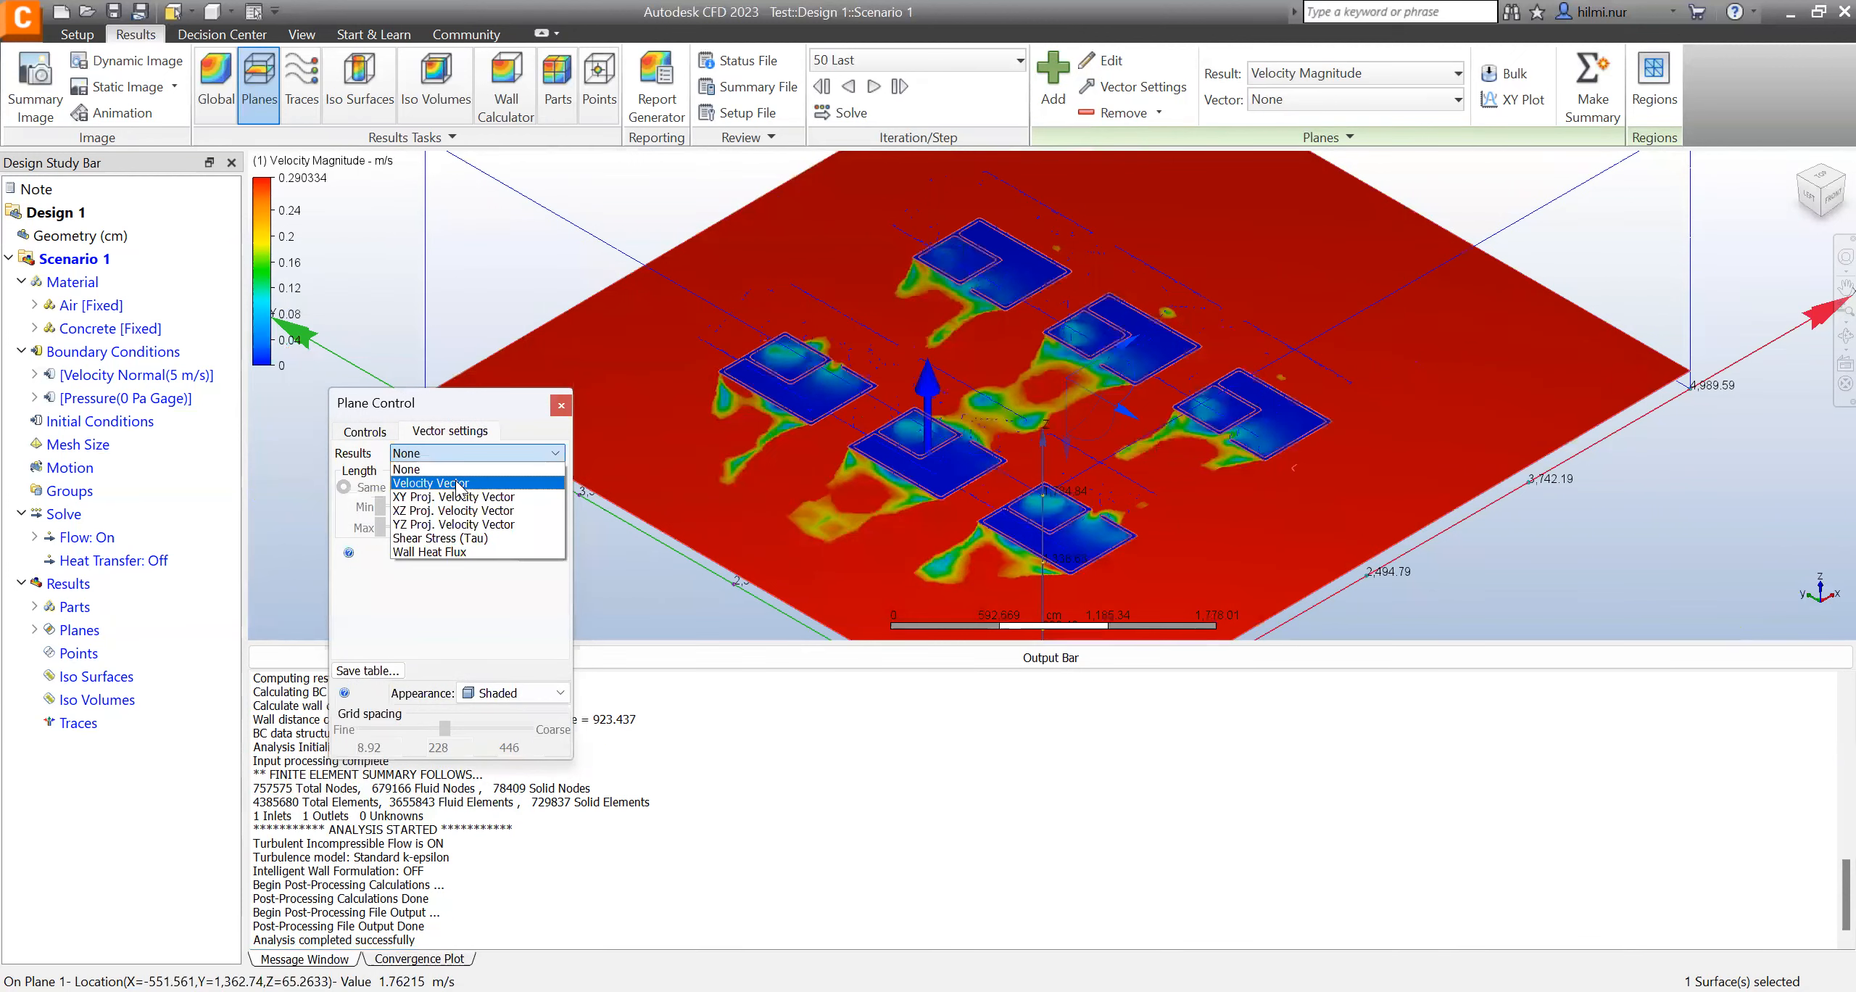
click(458, 483)
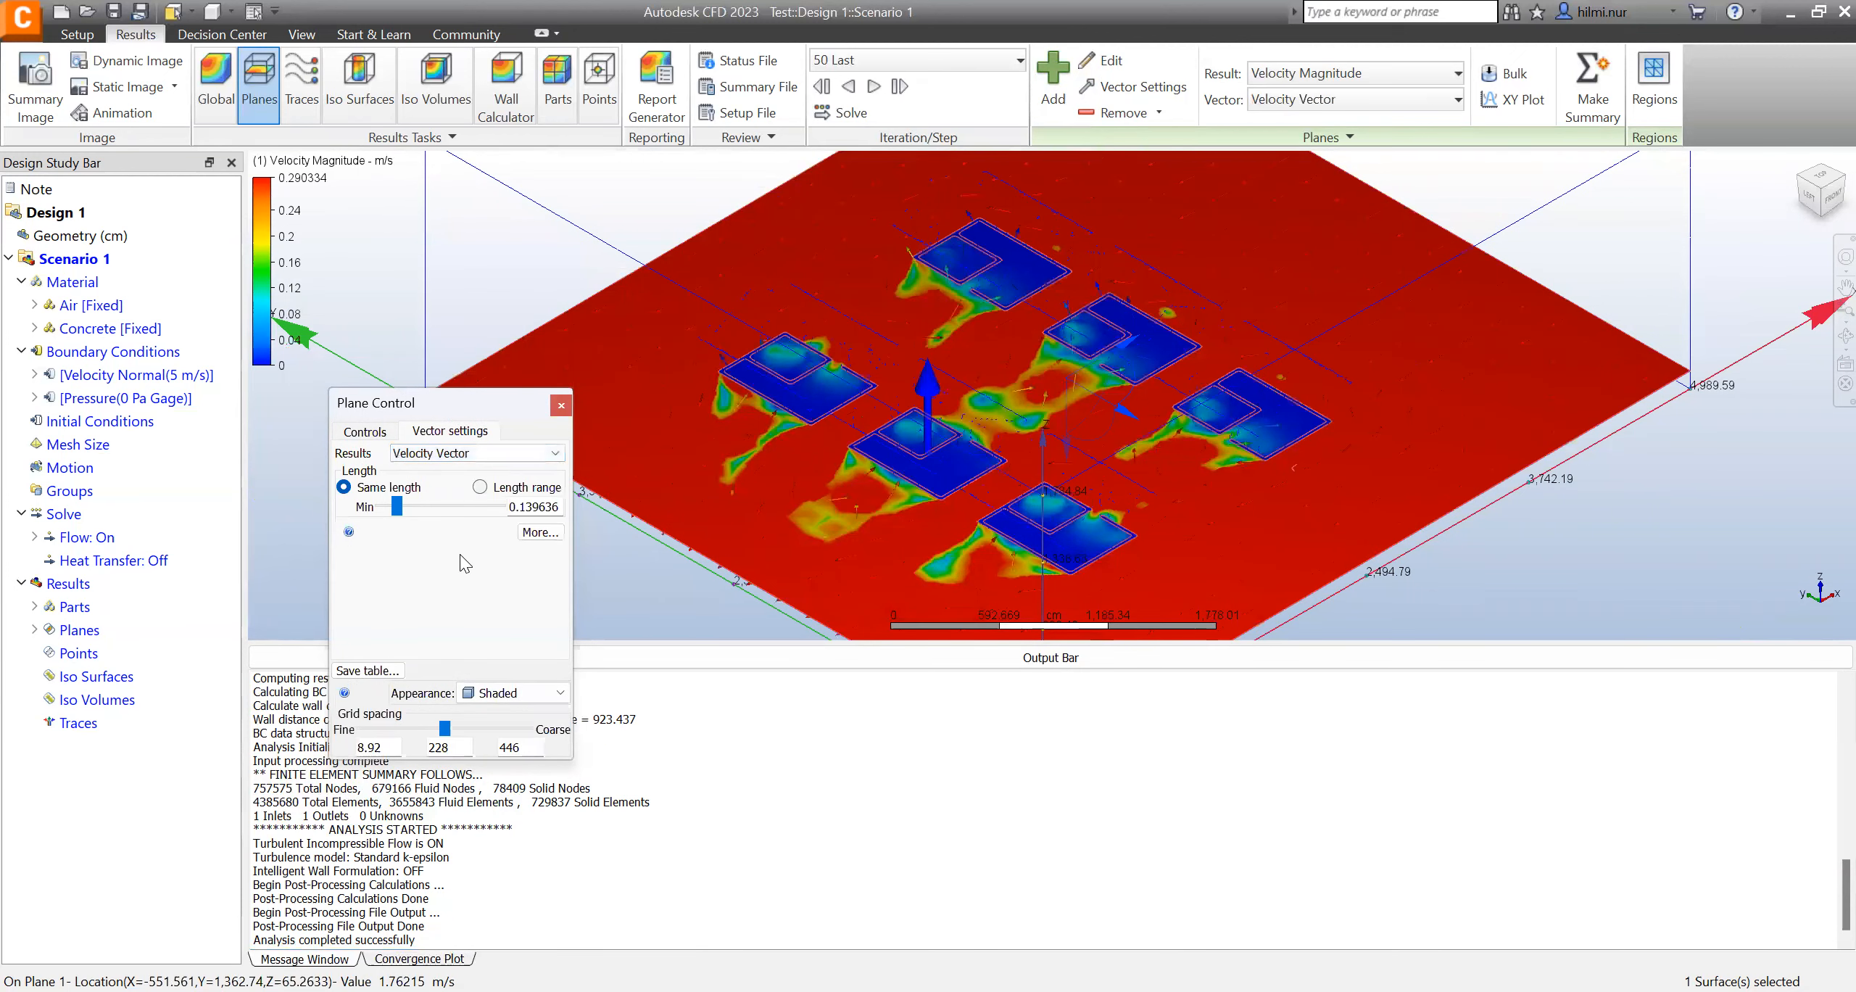
click(561, 410)
- Inspect the airflow vectors around the houses up close and from the top view
scroll(1271, 467, up, 2)
scroll(1271, 467, up, 3)
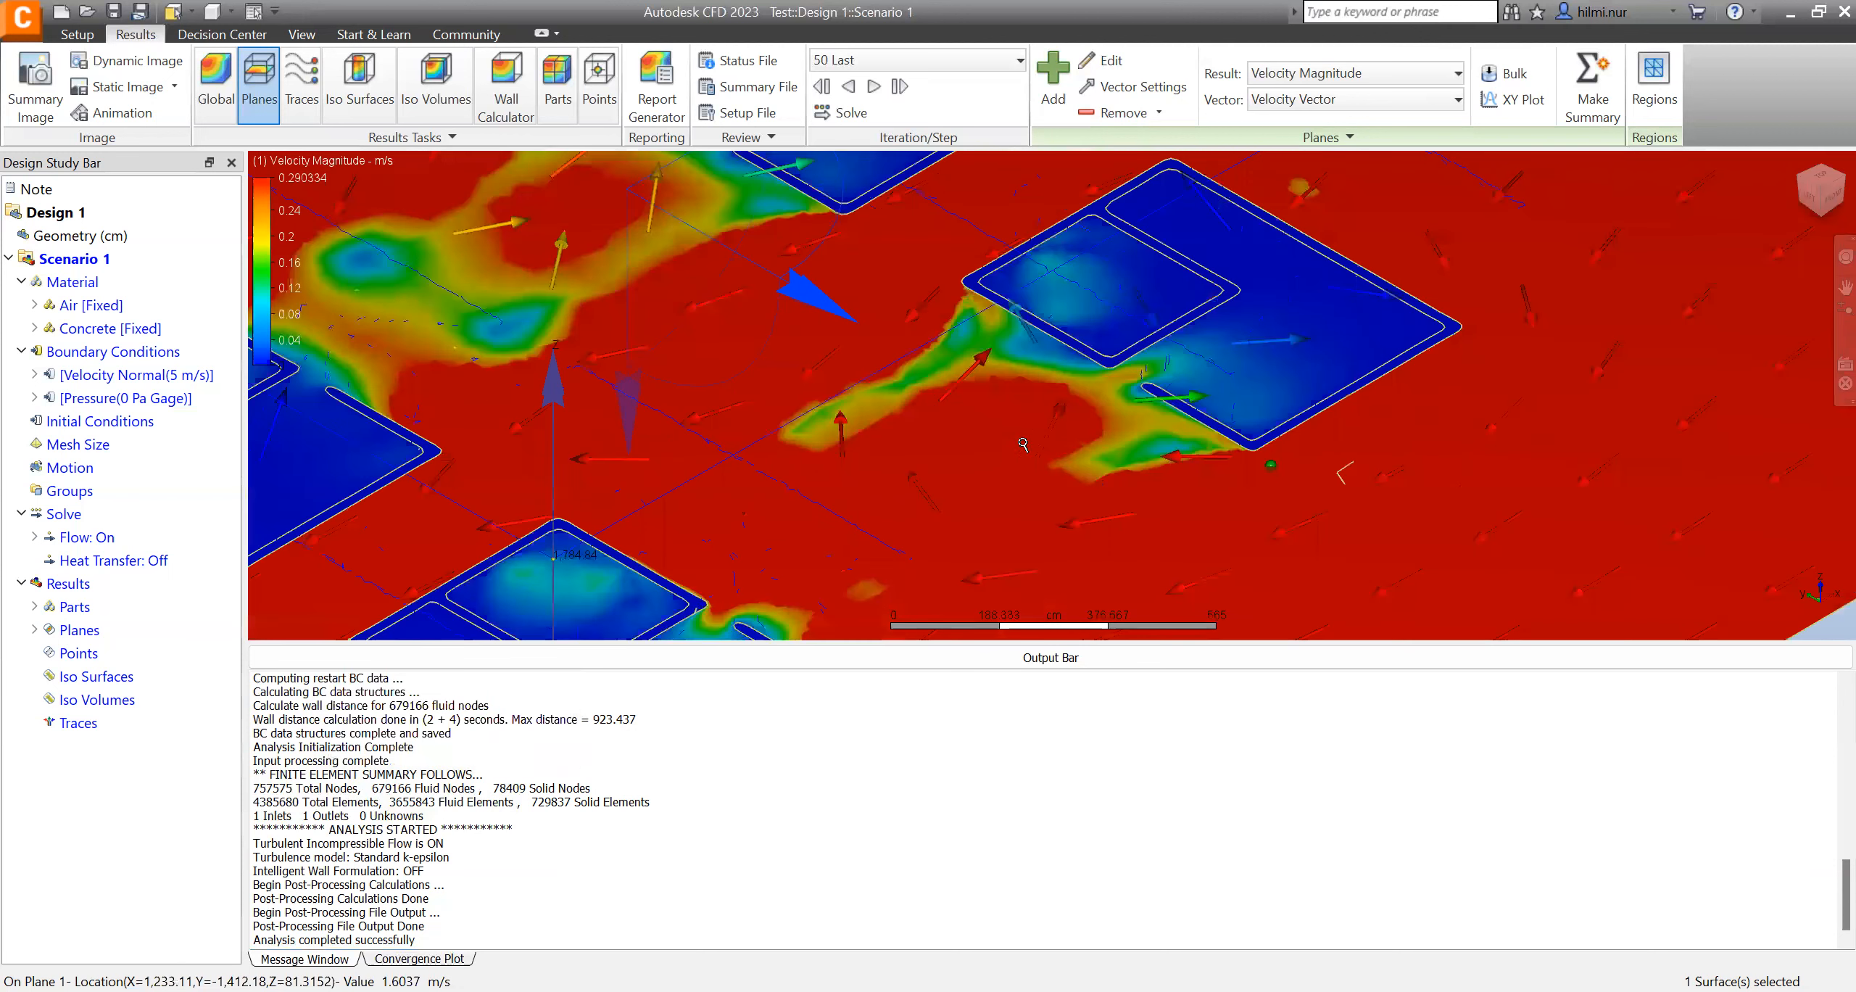
scroll(627, 427, down, 1)
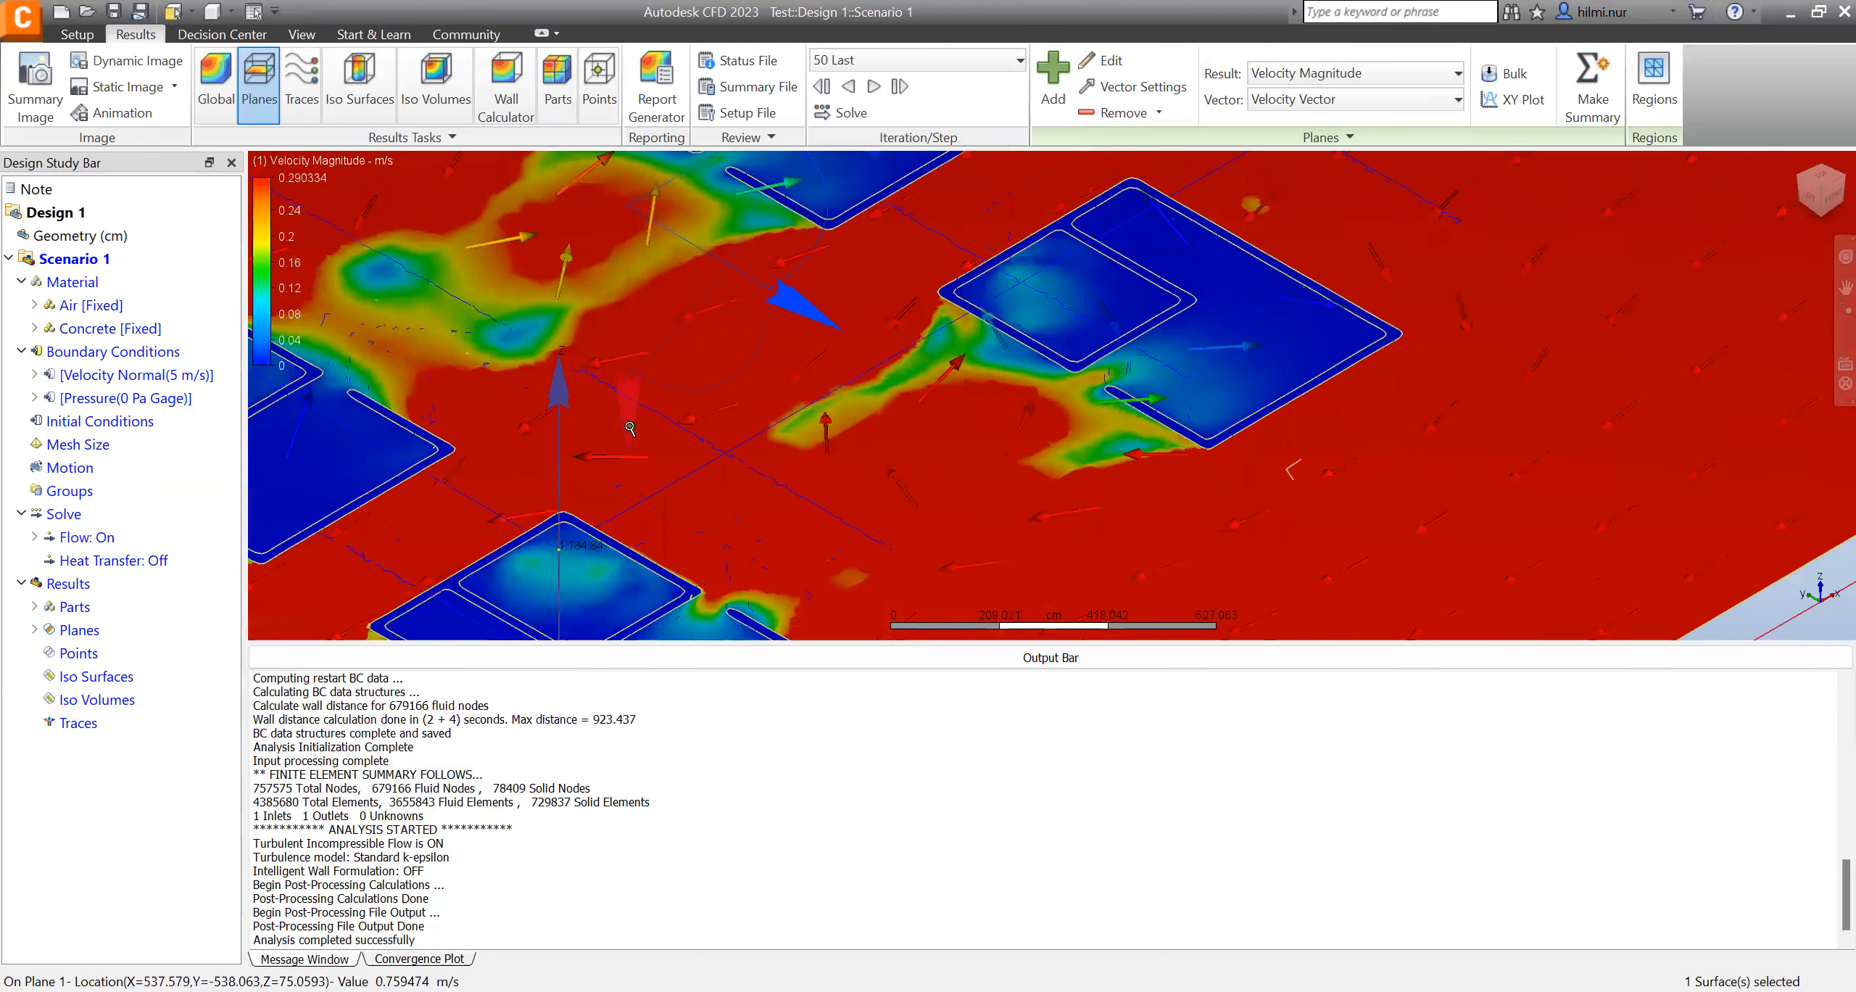
scroll(1318, 448, down, 2)
scroll(1317, 448, down, 3)
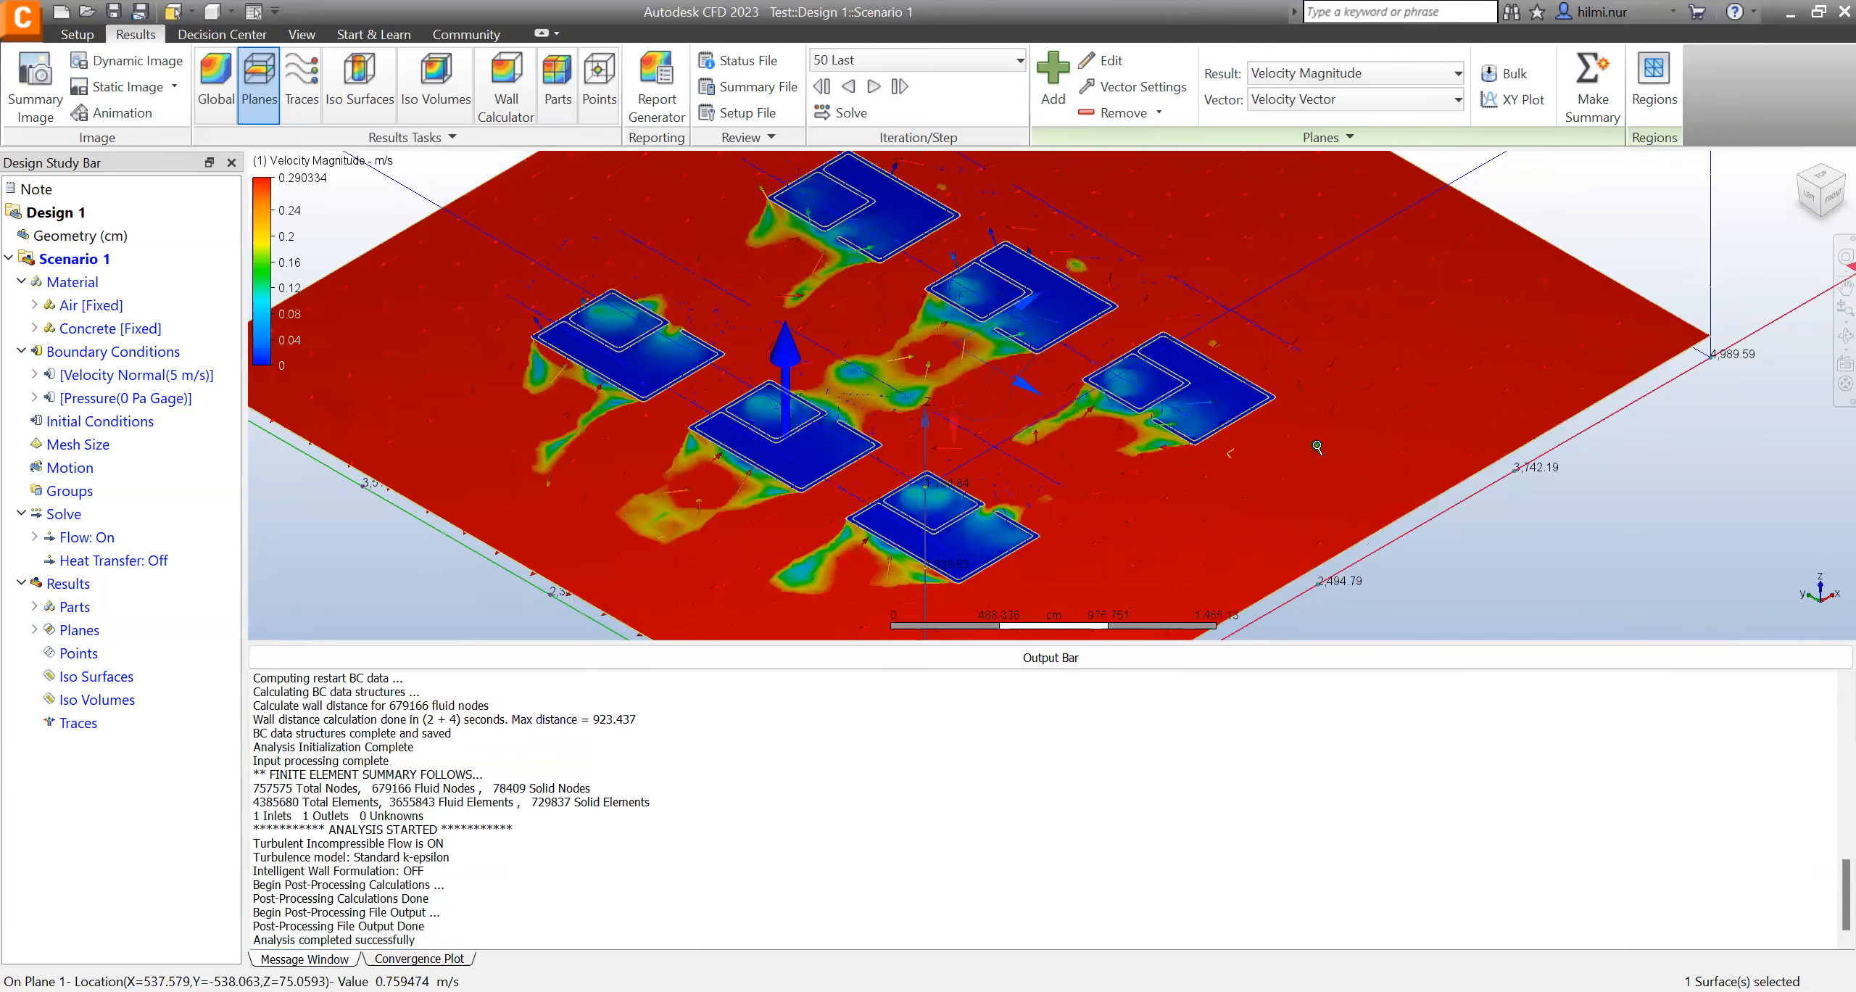
click(1819, 180)
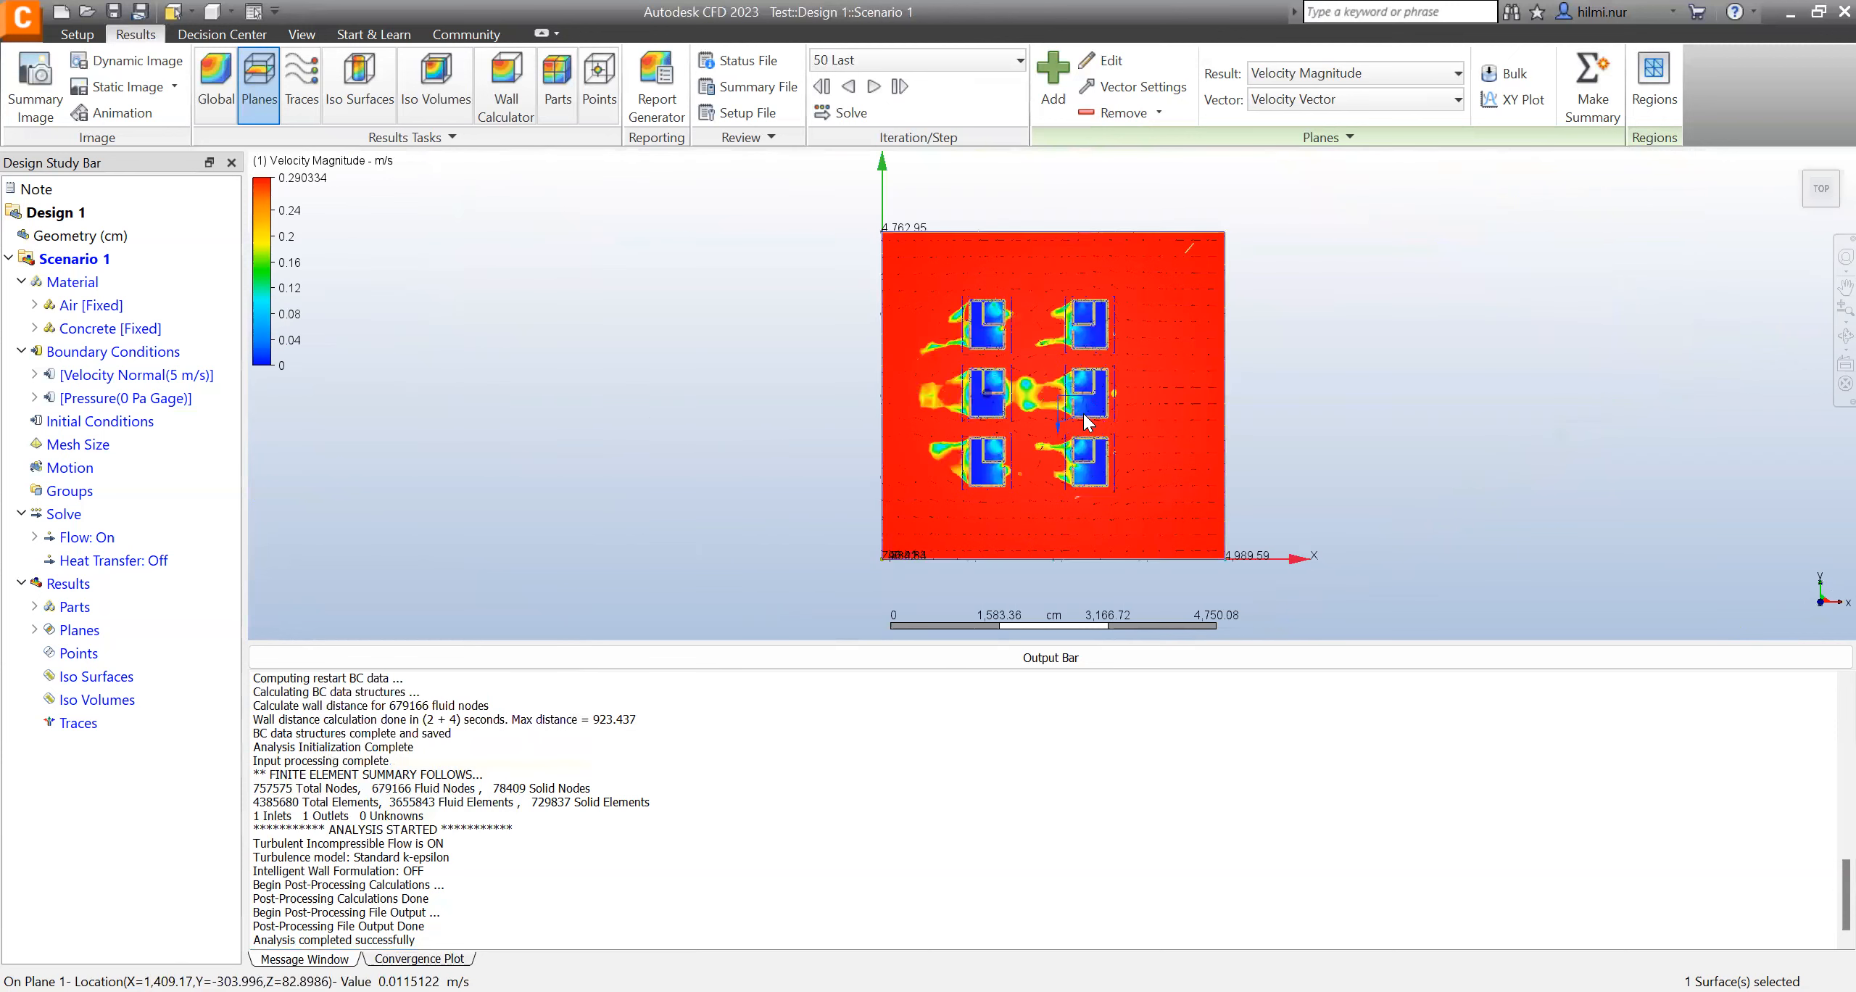
scroll(1083, 415, down, 2)
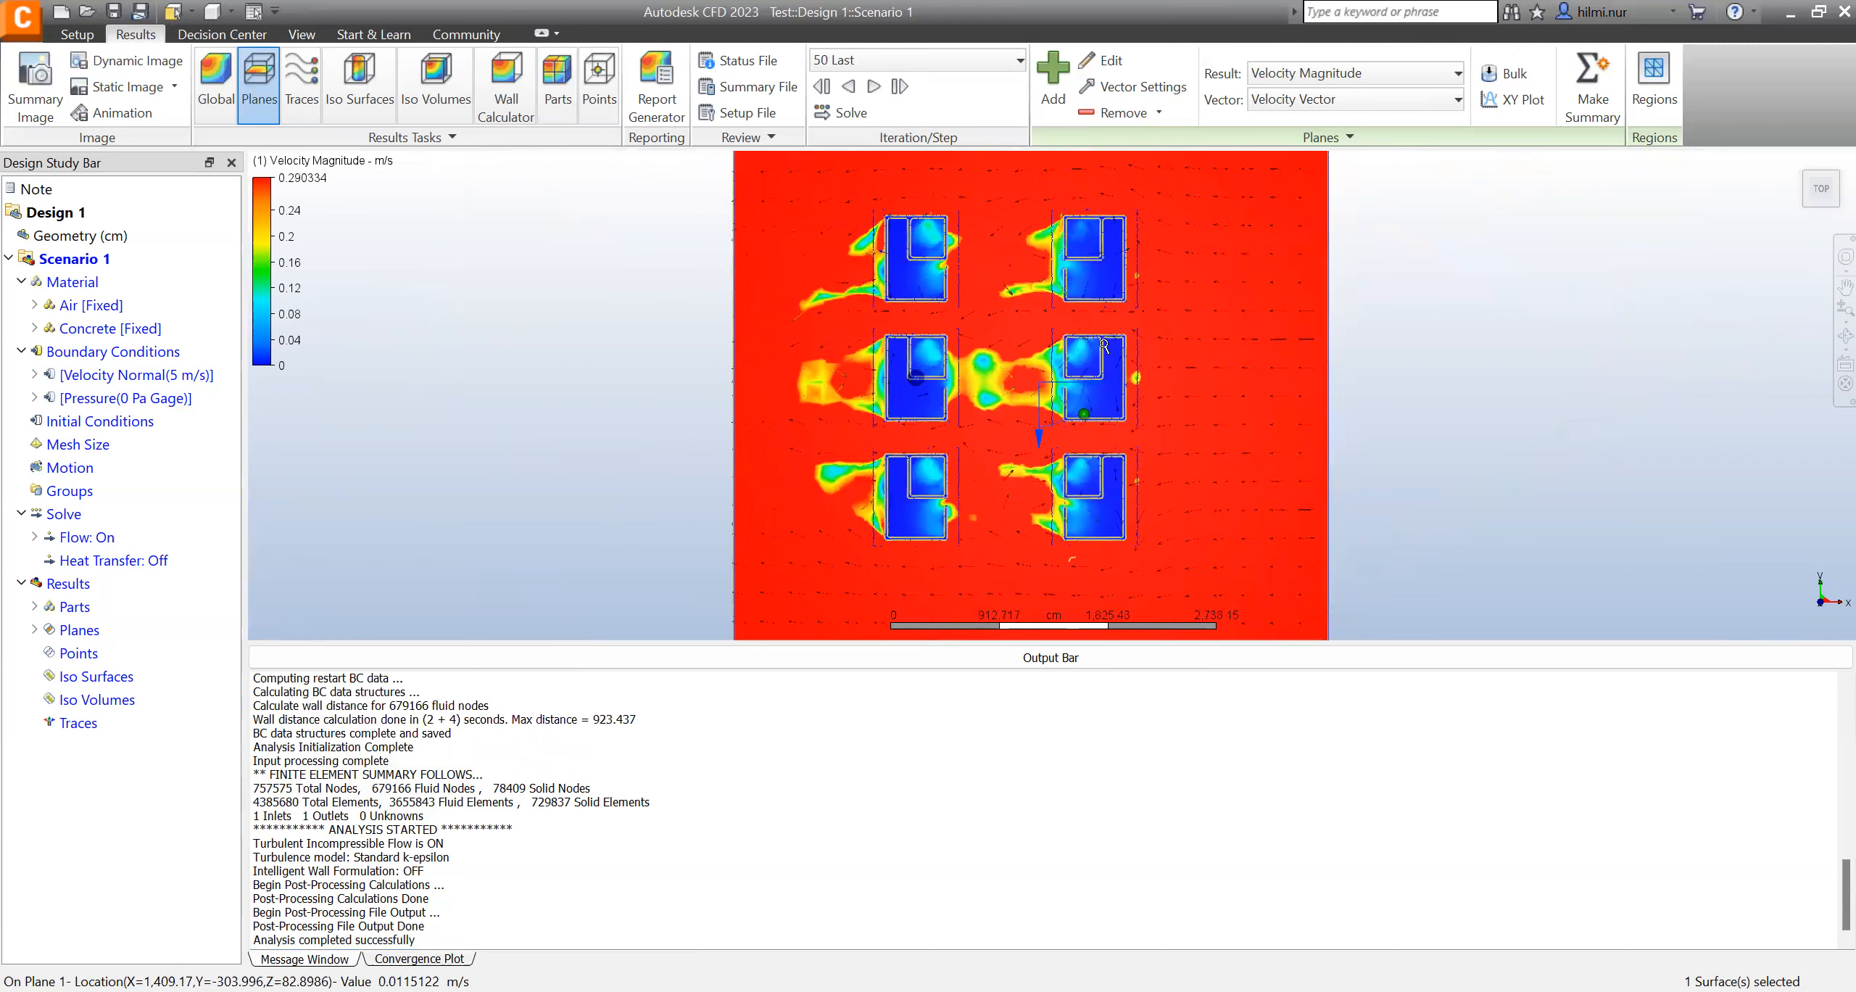
- Review the available vector result types in the results plane's vector settings
right_click(1196, 280)
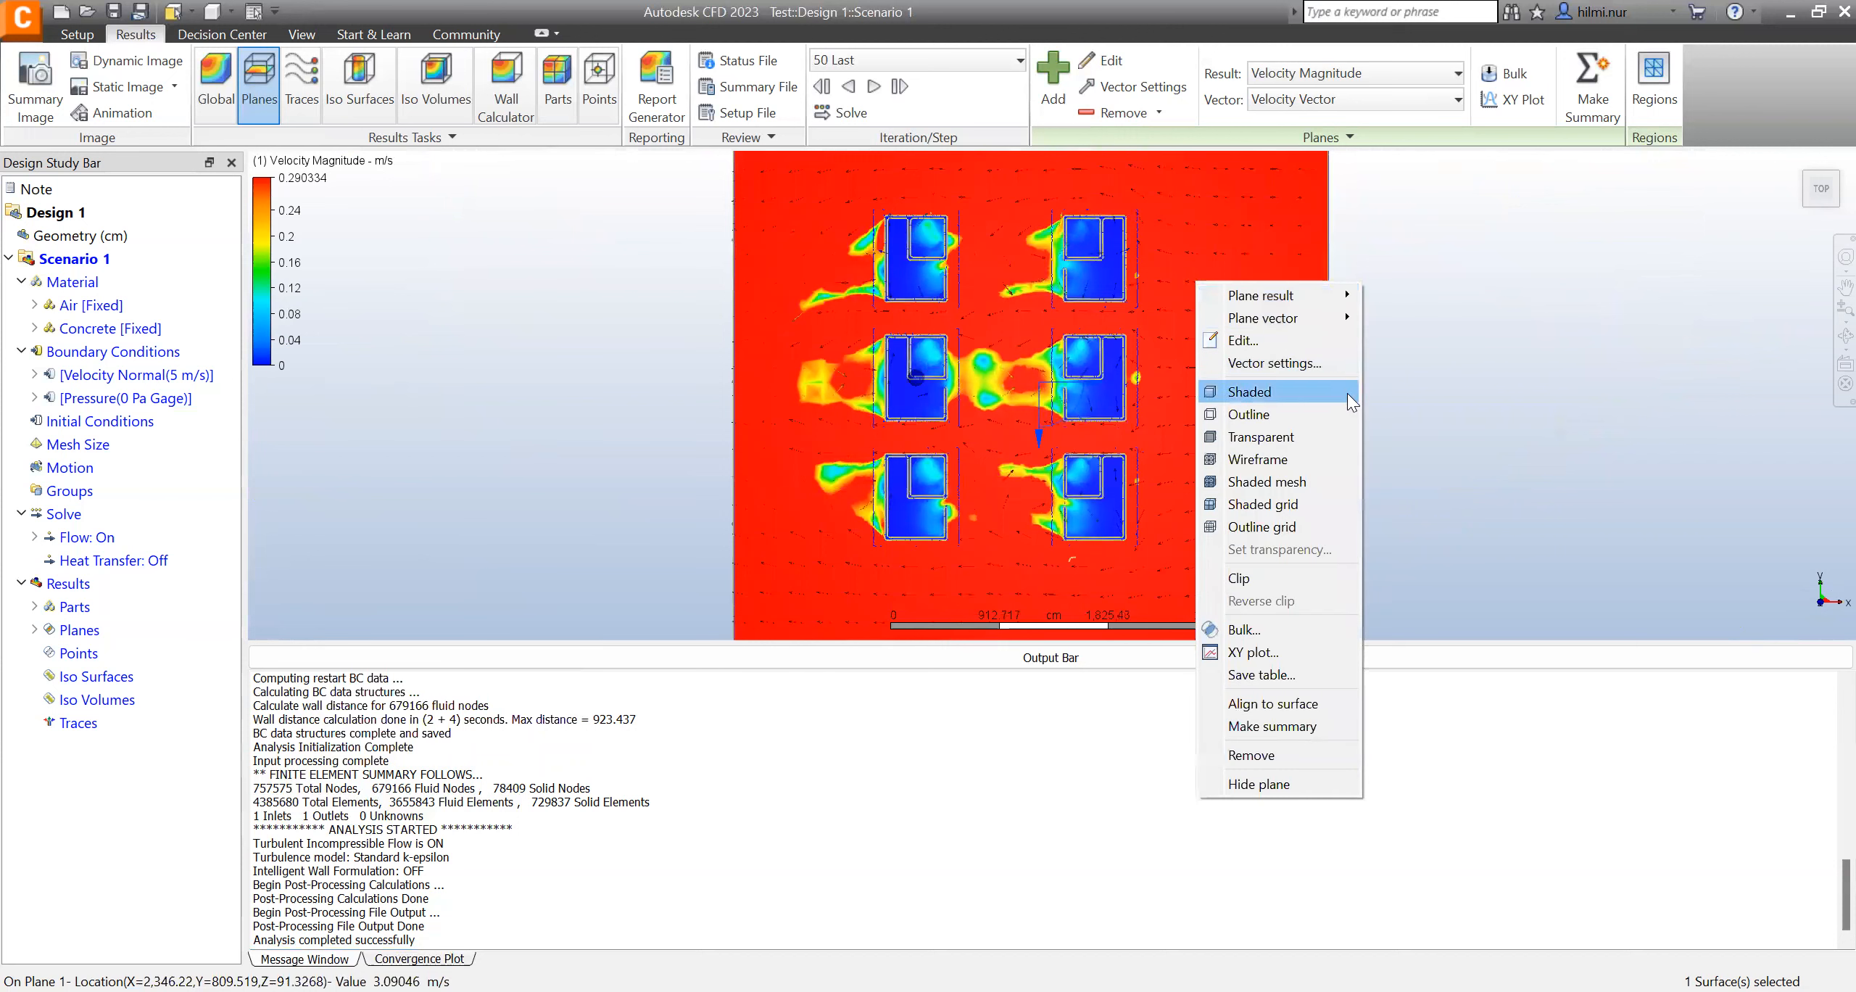
click(1385, 396)
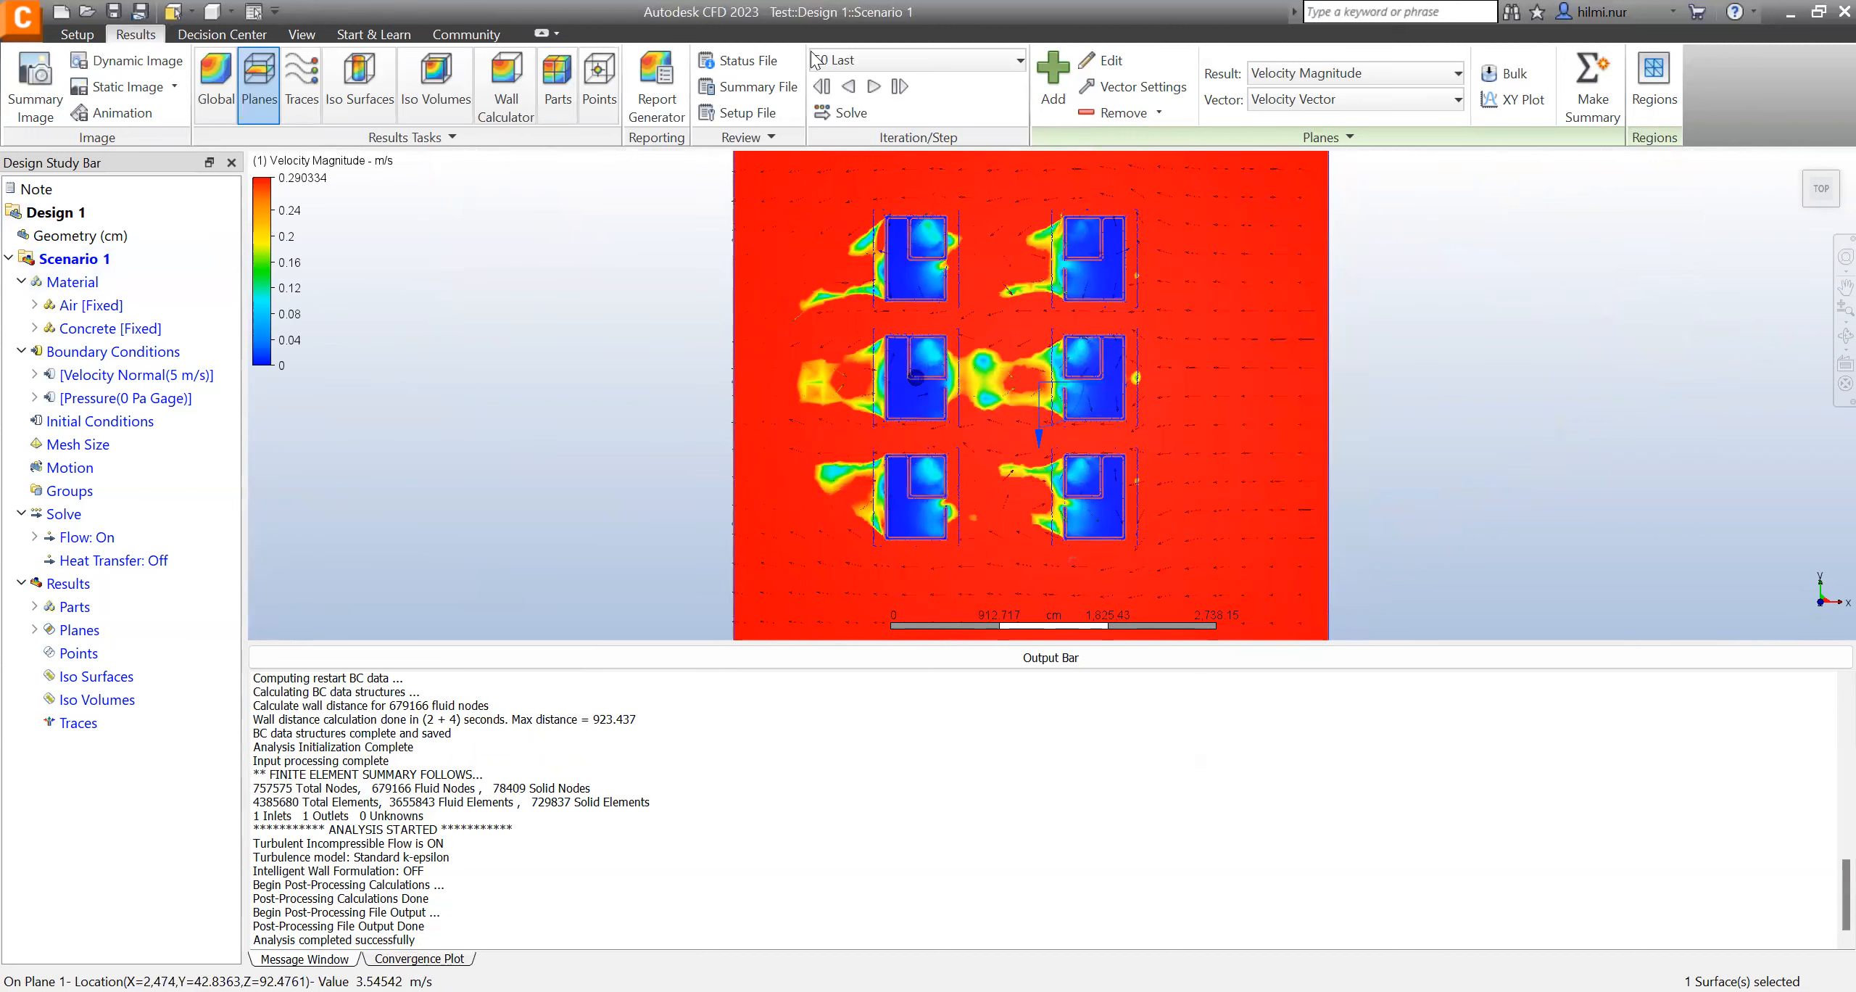
click(1104, 87)
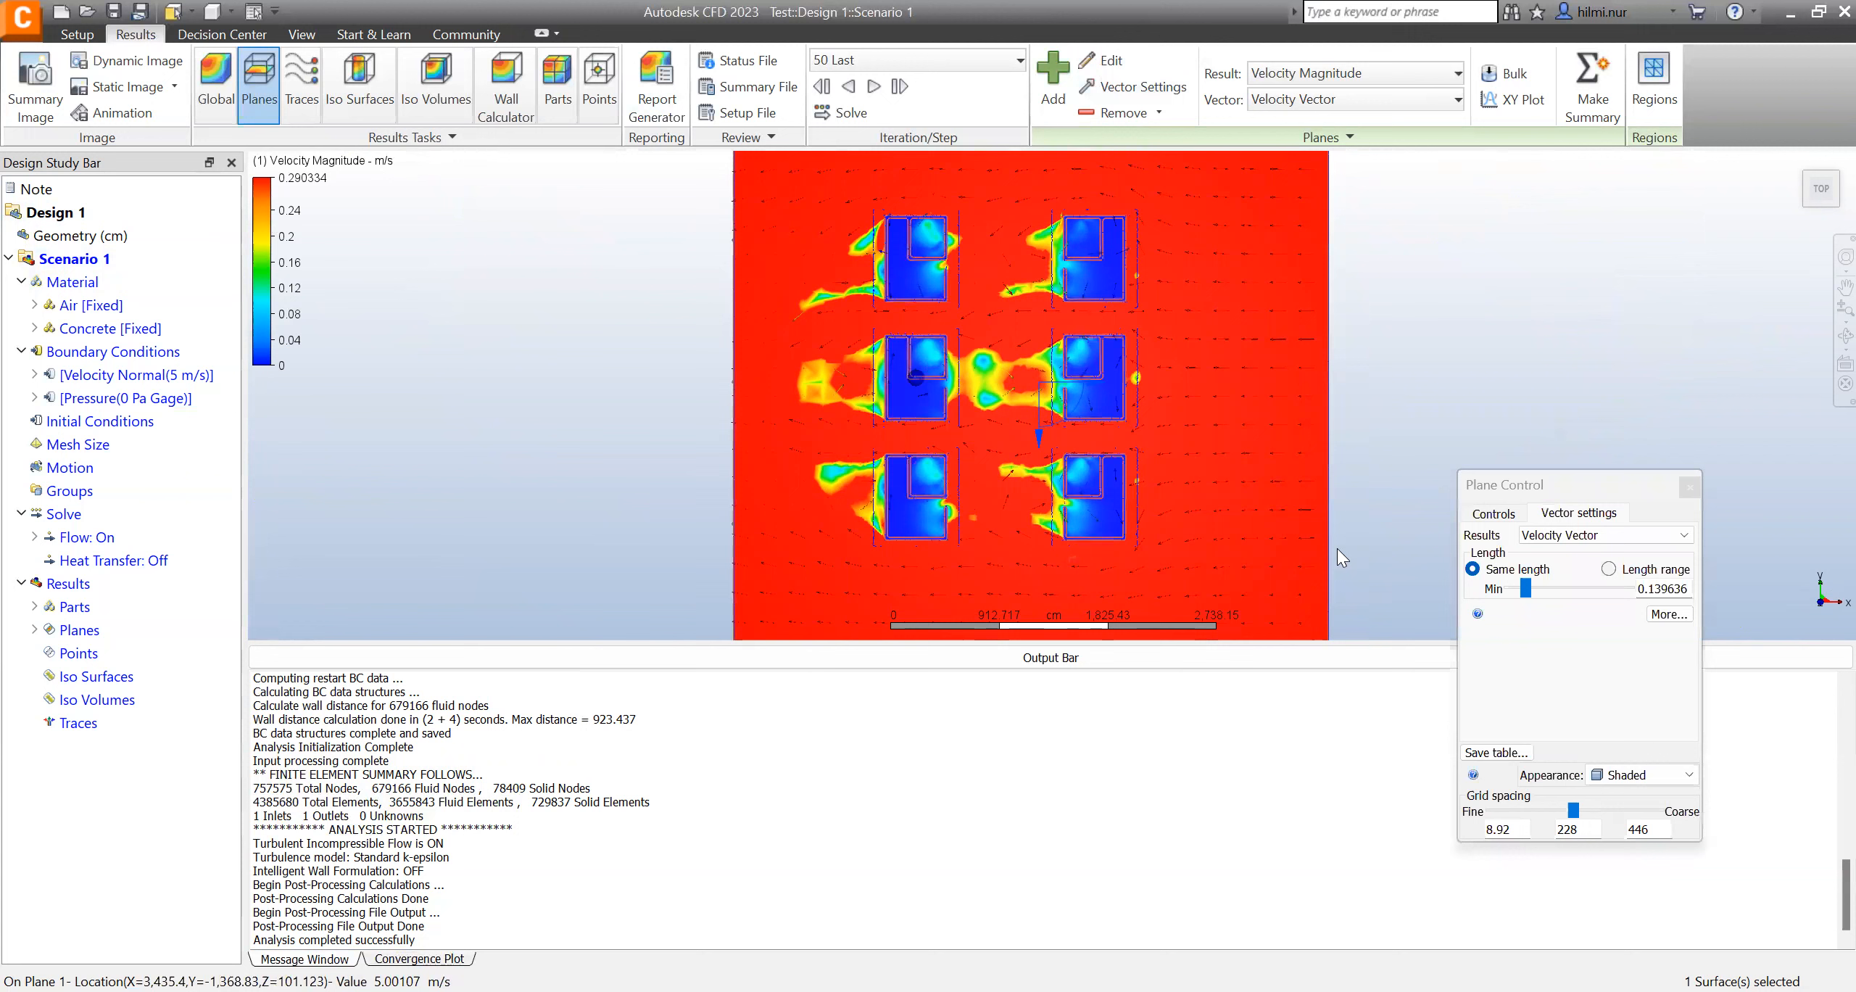
click(1590, 536)
click(1590, 537)
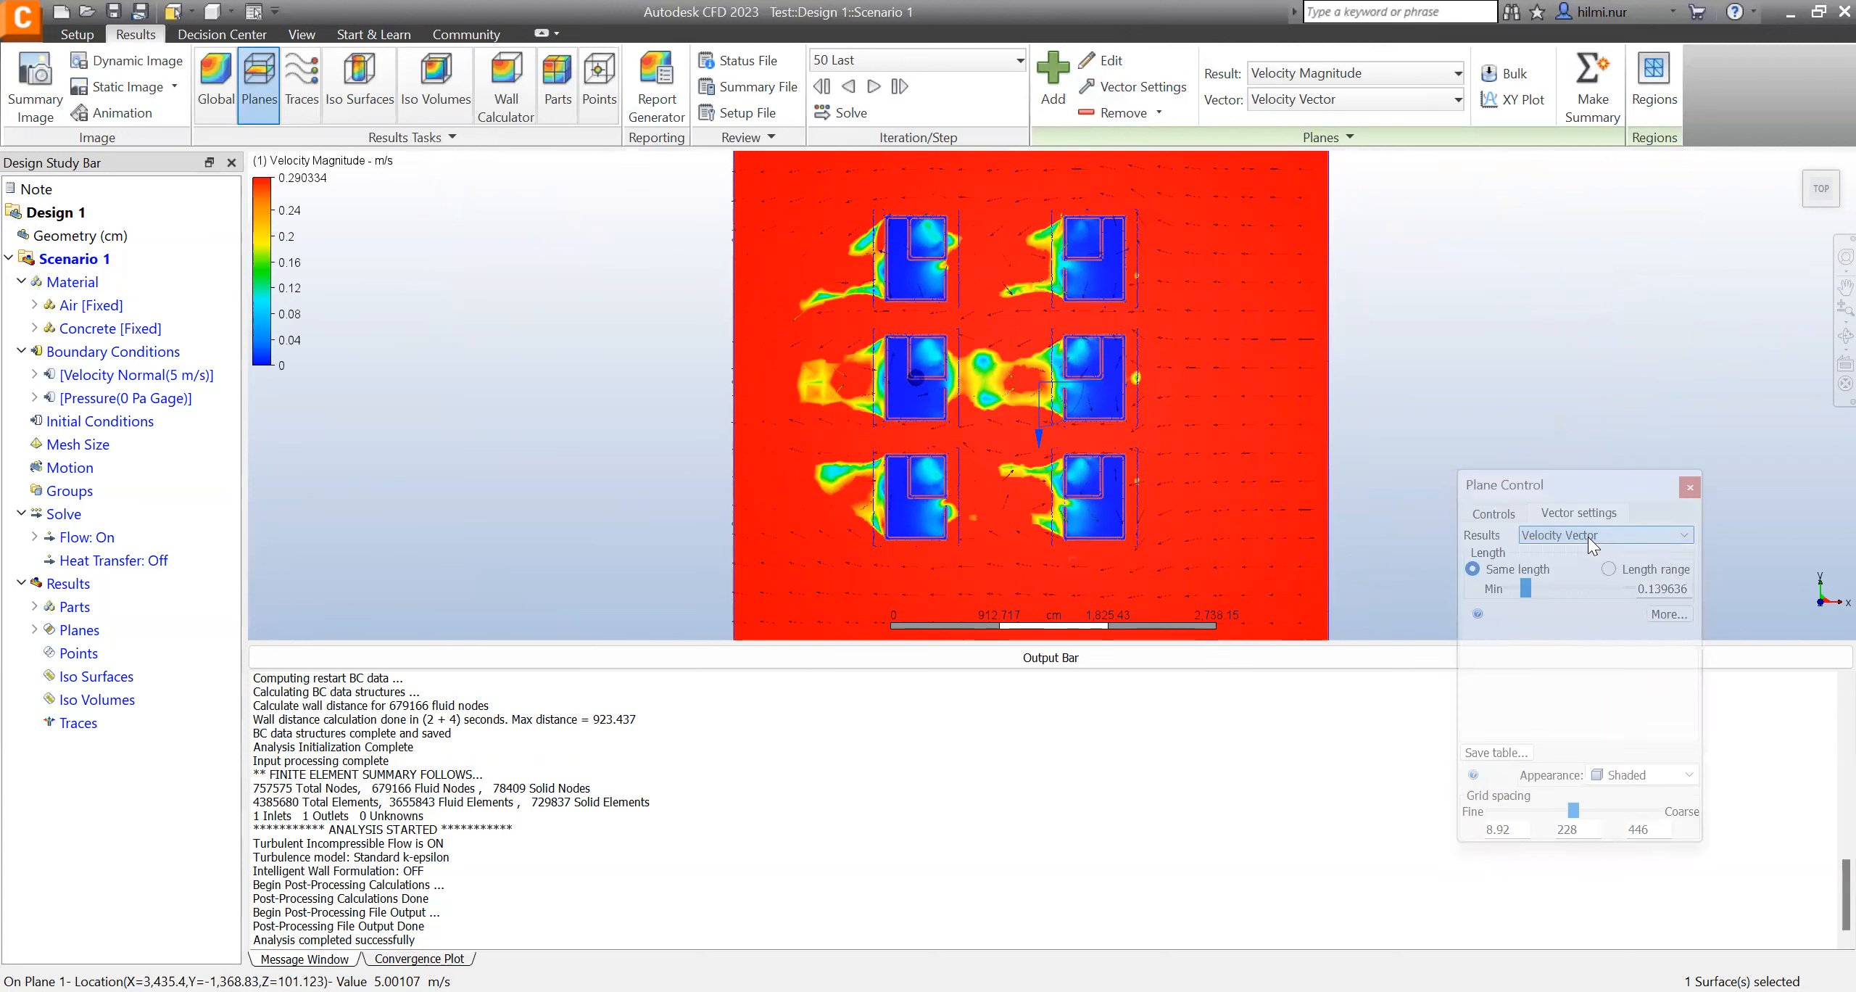
click(1590, 540)
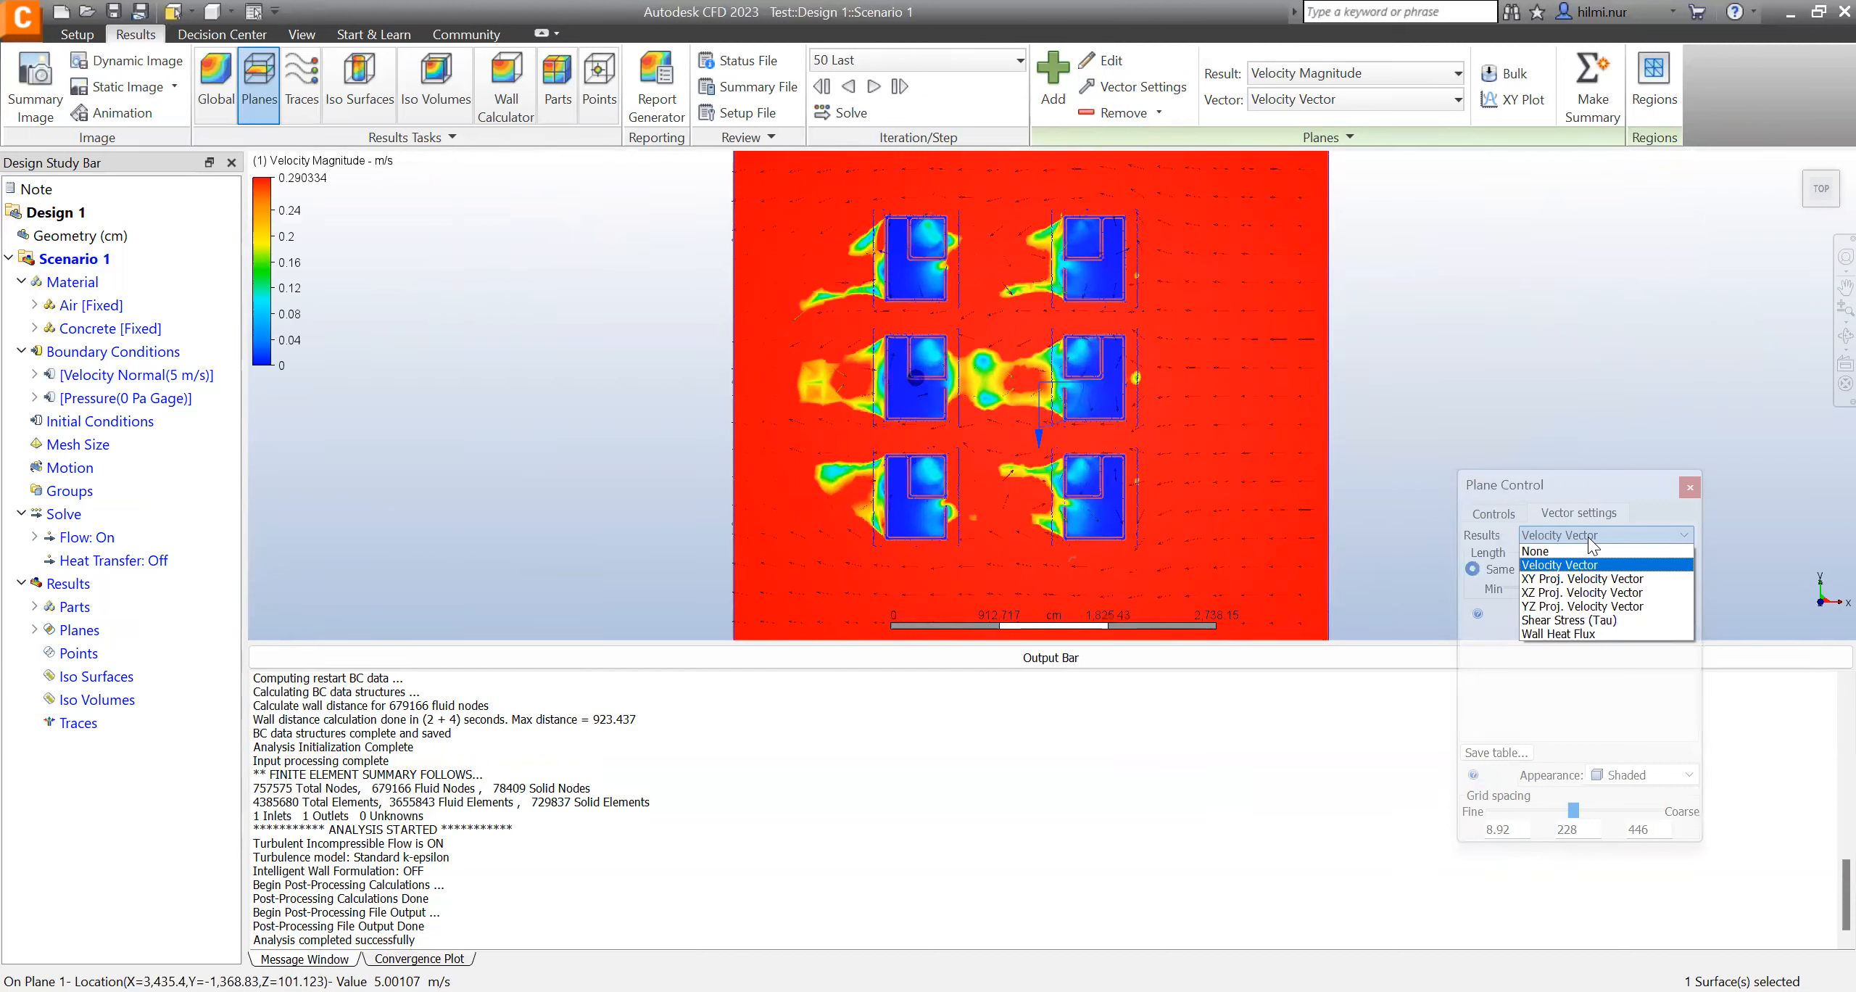
click(1589, 539)
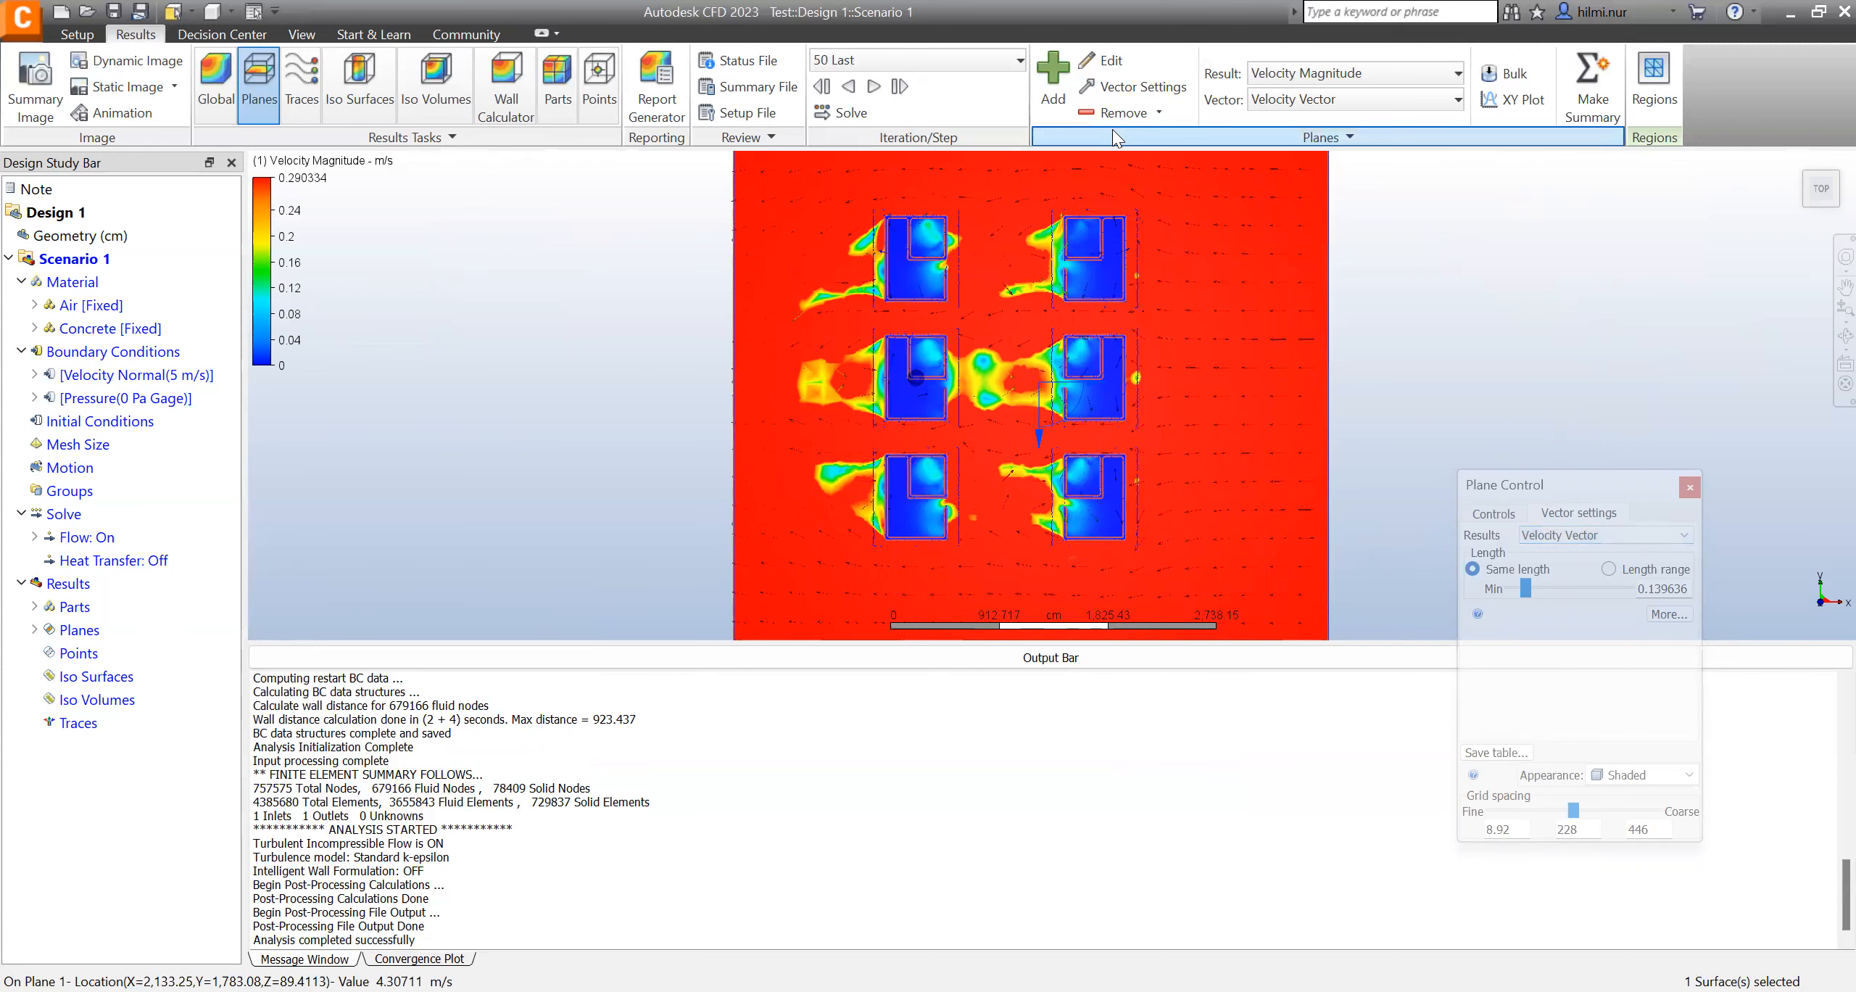
- Remove the horizontal results plane and add a new vertical results plane across the flow domain
click(1105, 112)
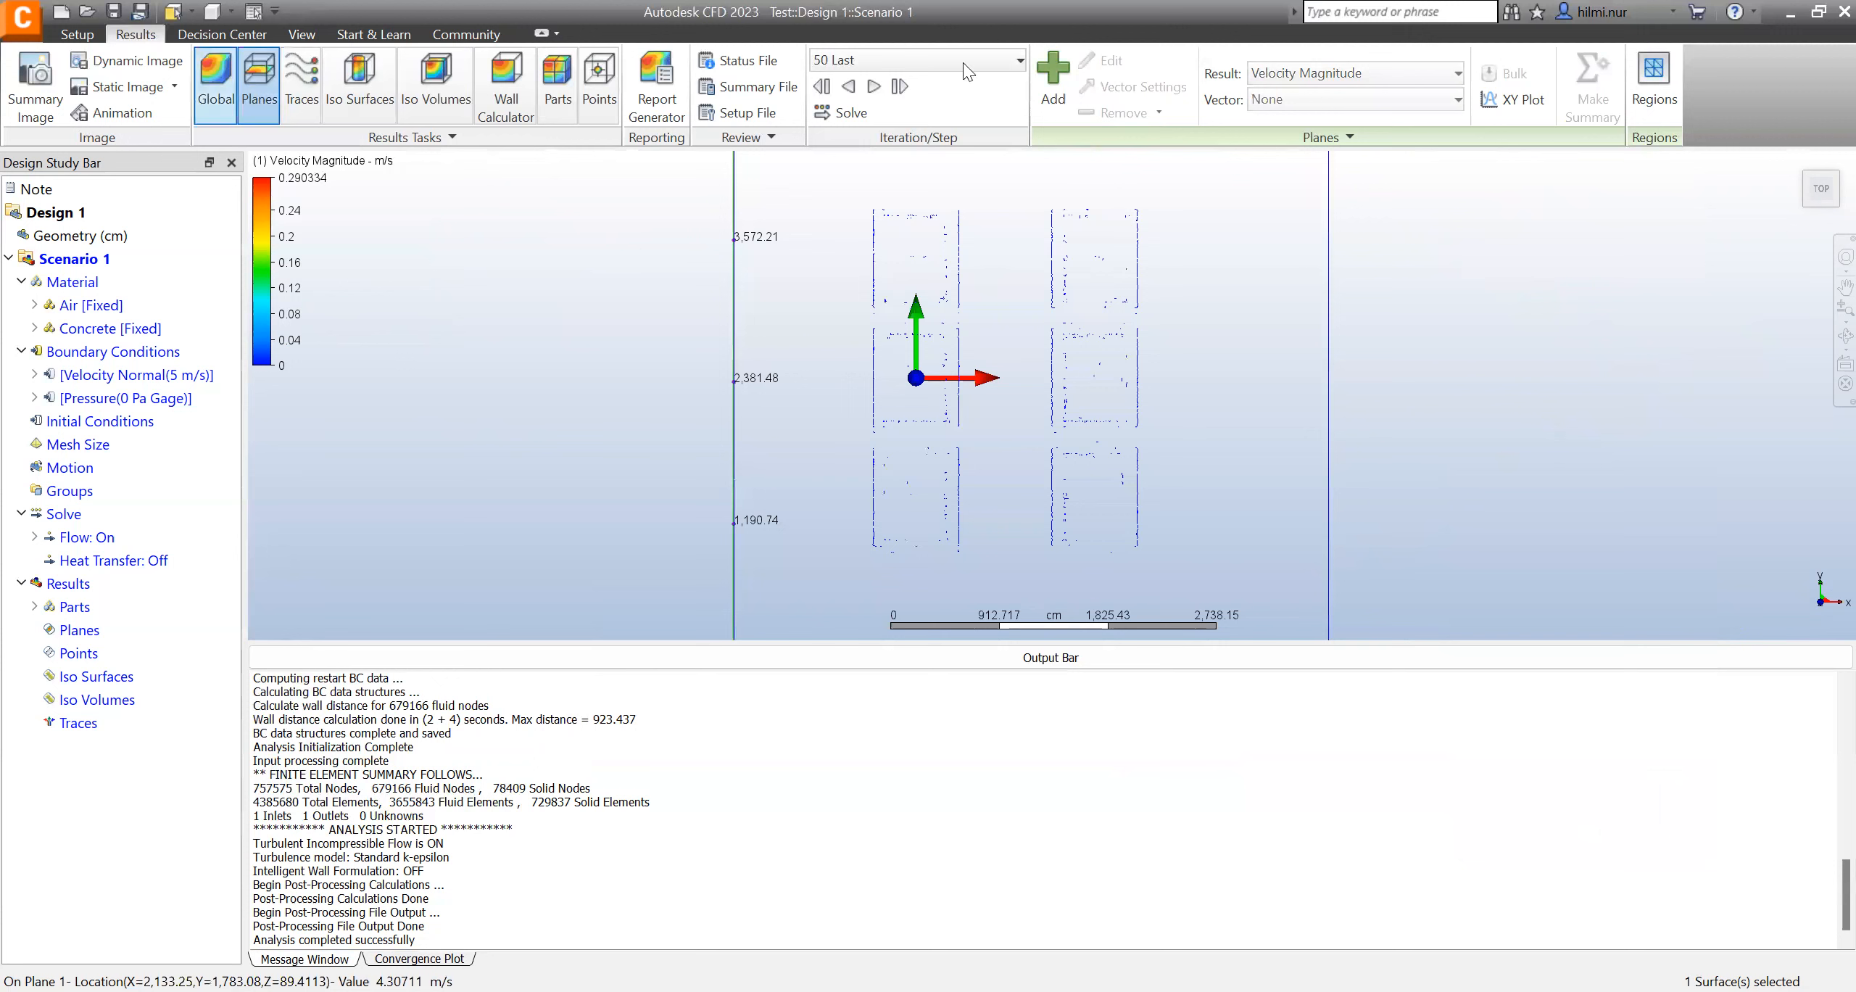
click(1044, 67)
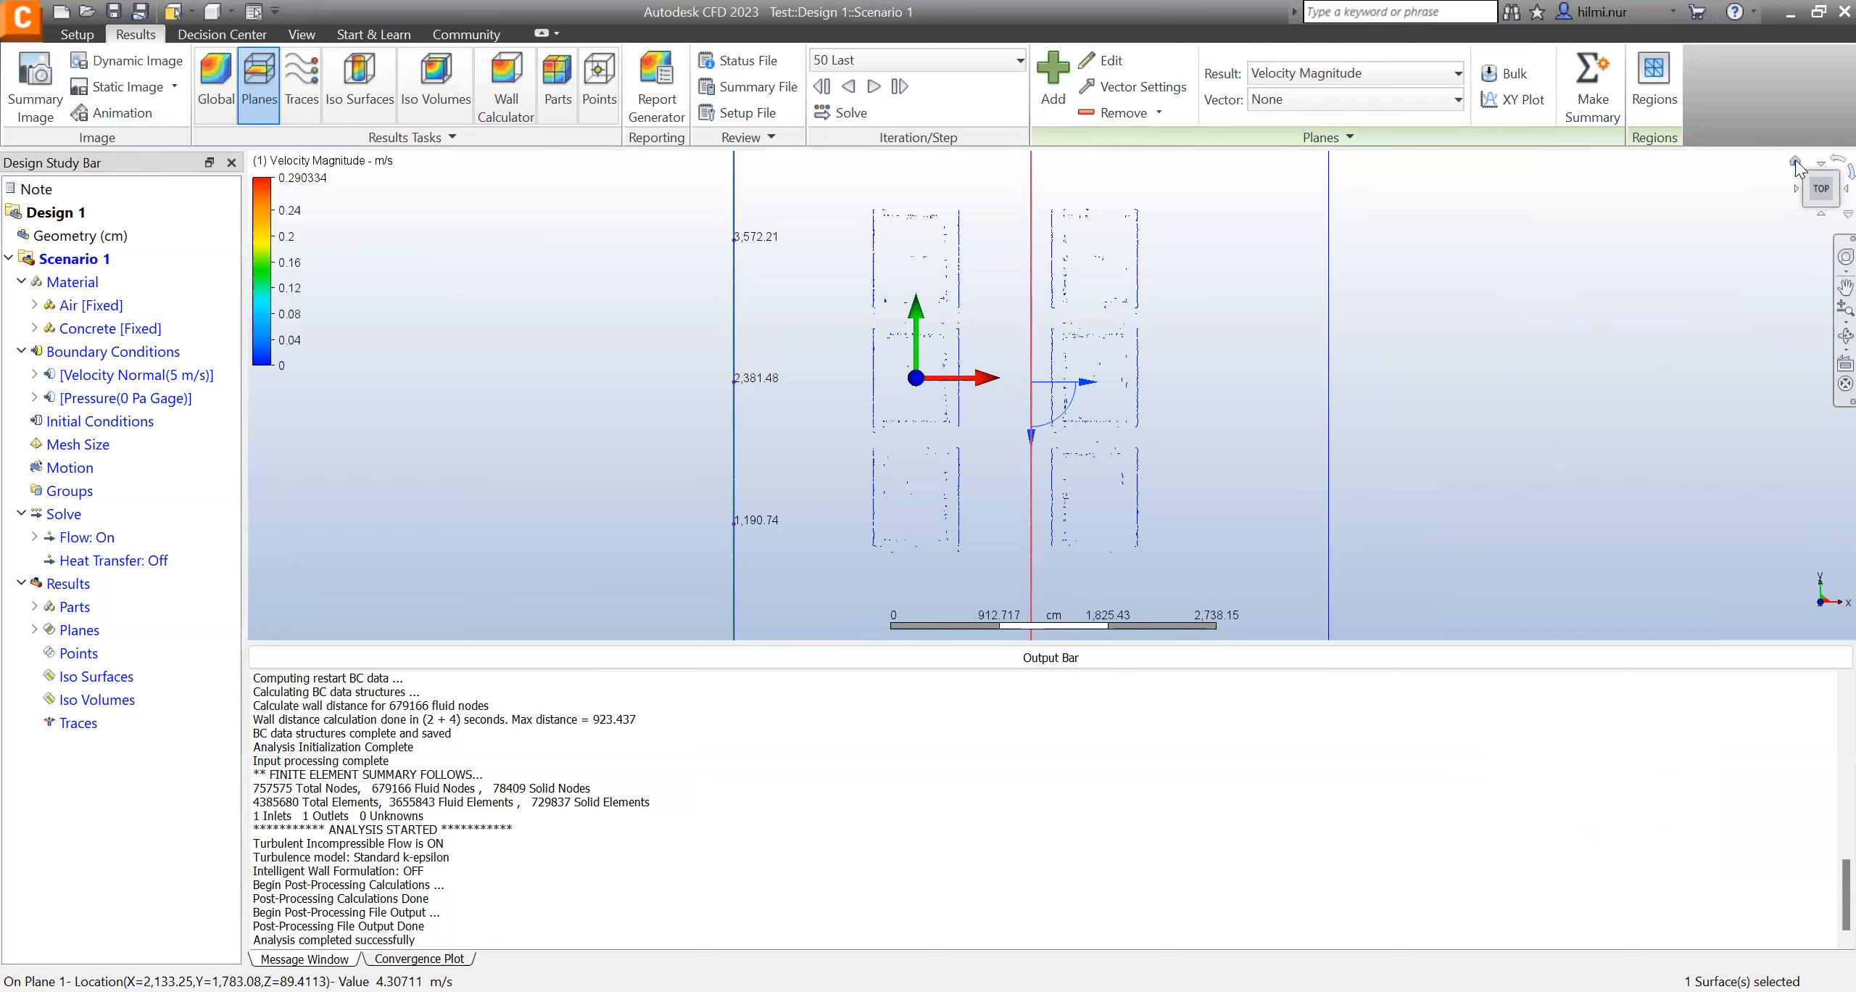
click(1807, 210)
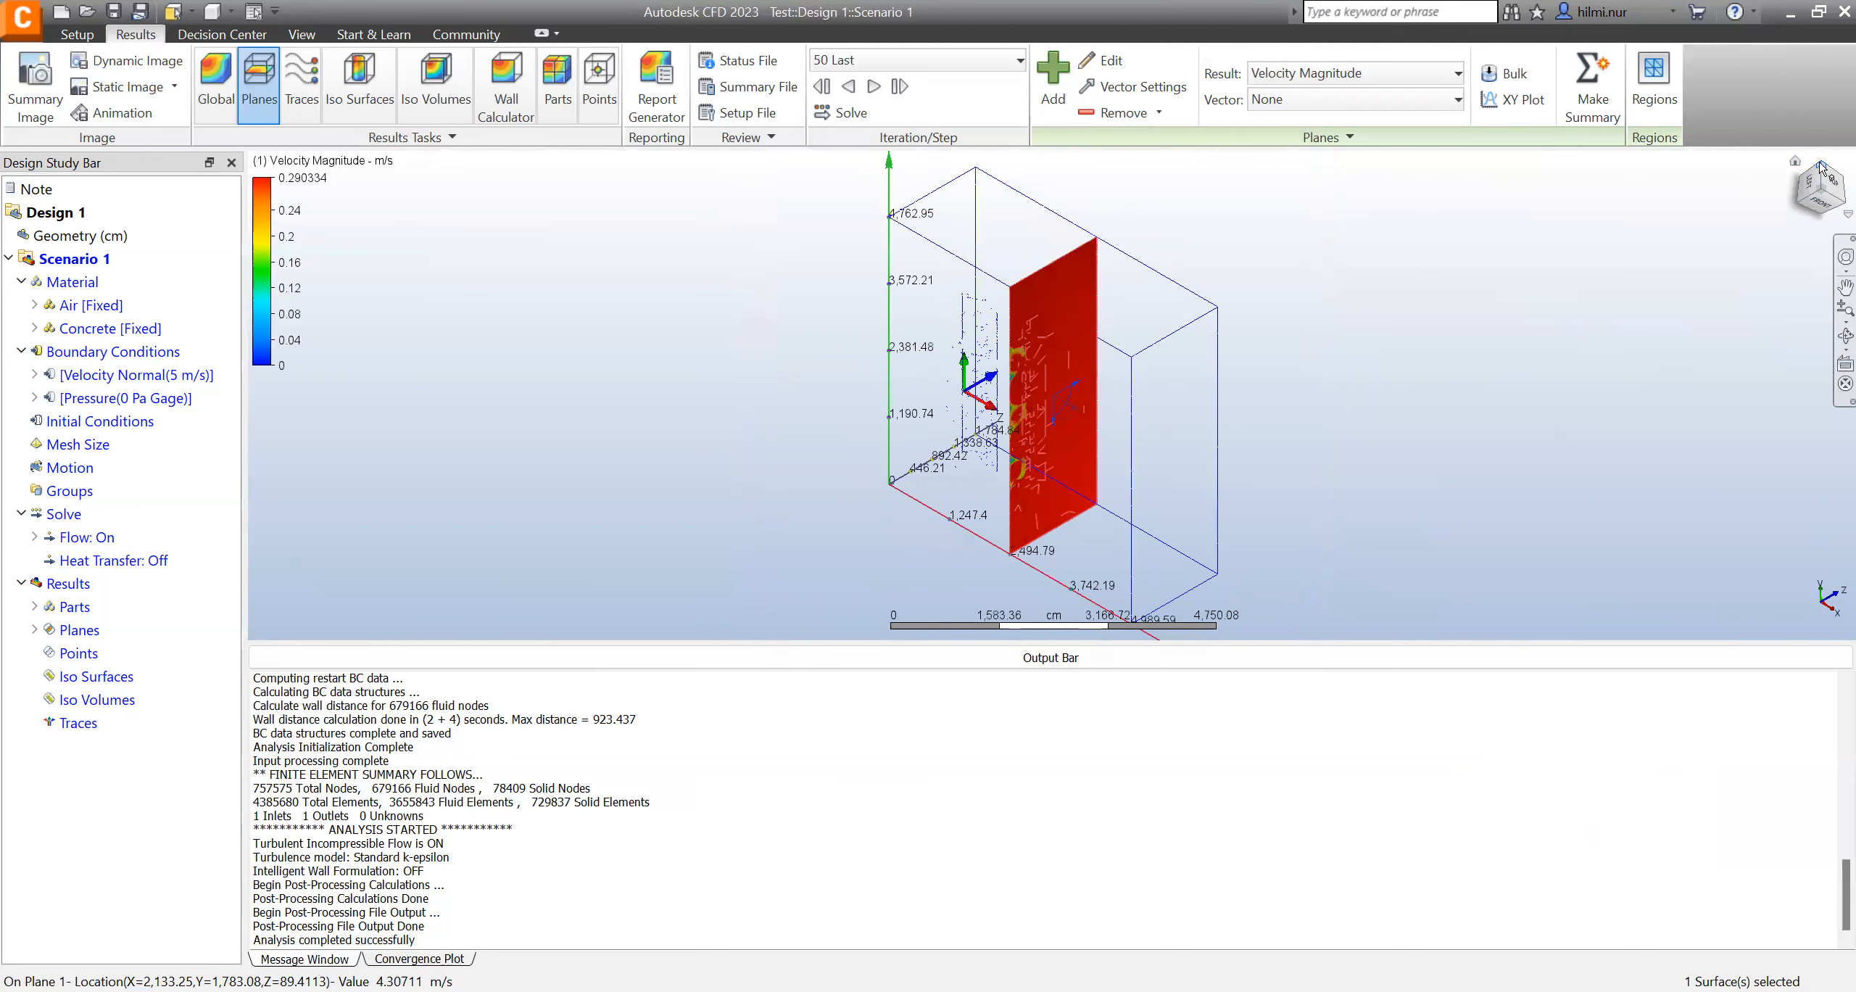
click(1839, 190)
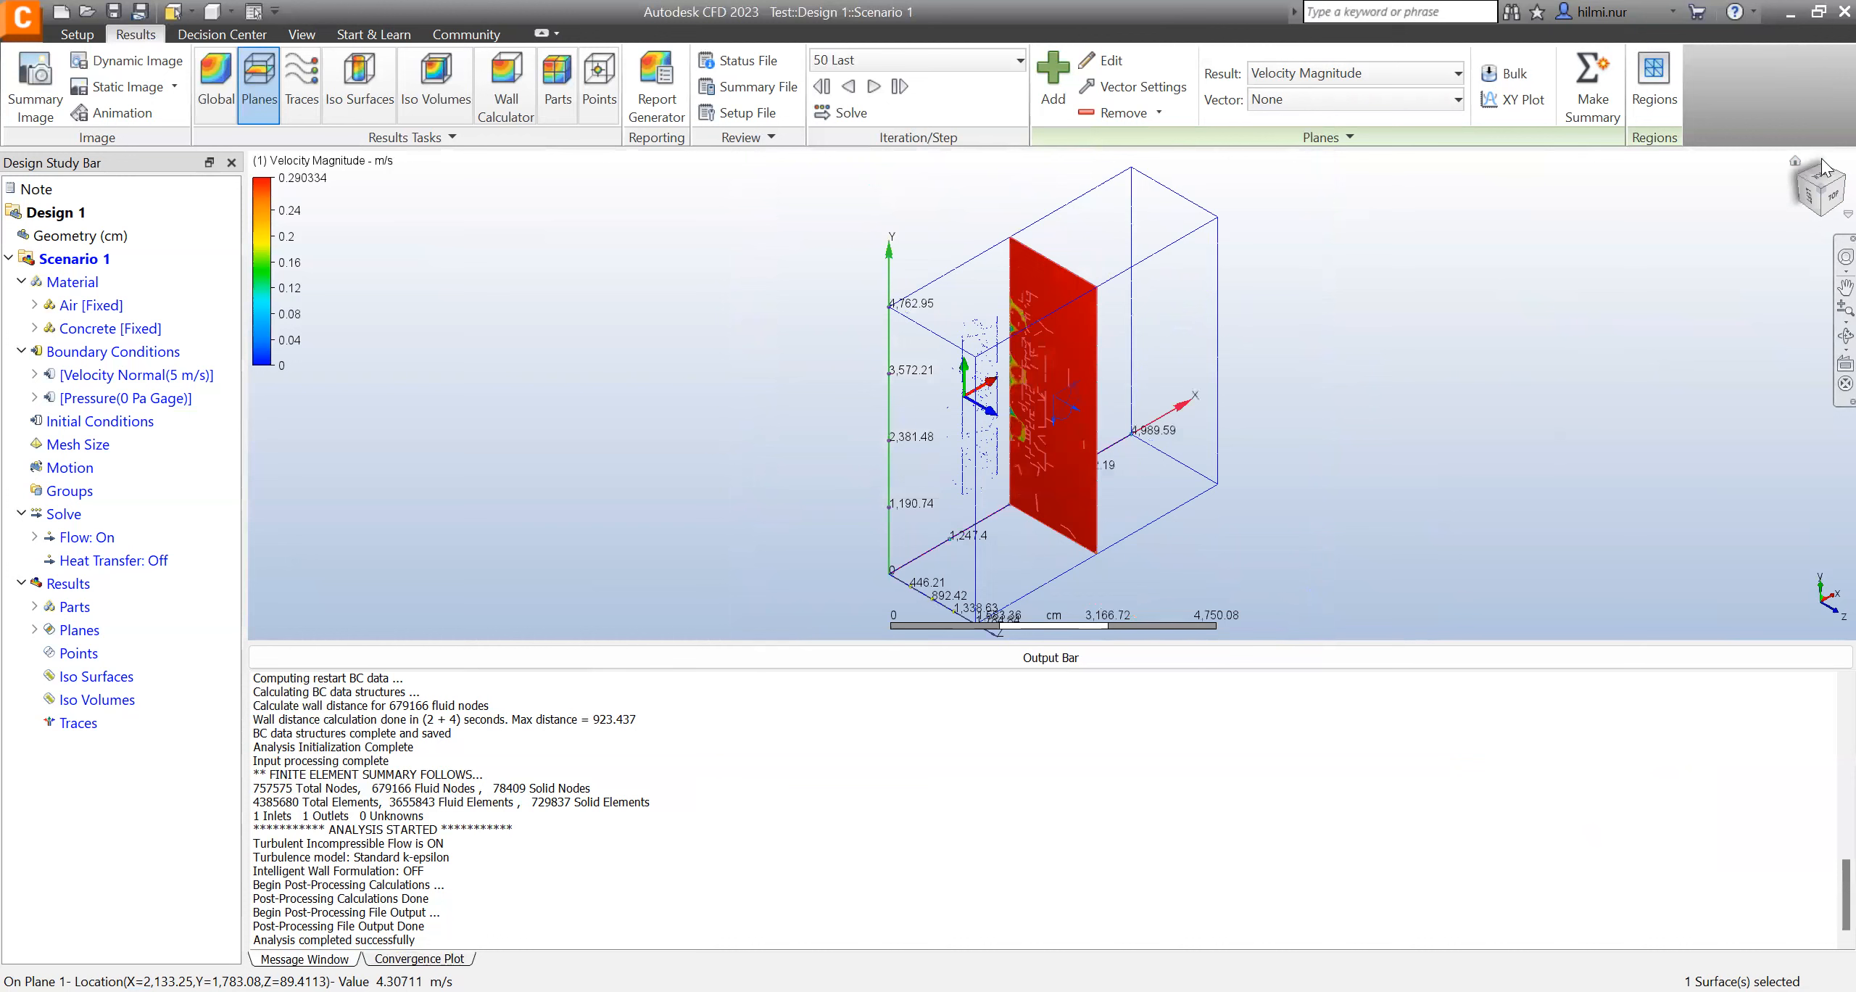
right_click(1823, 149)
click(1823, 150)
click(1795, 164)
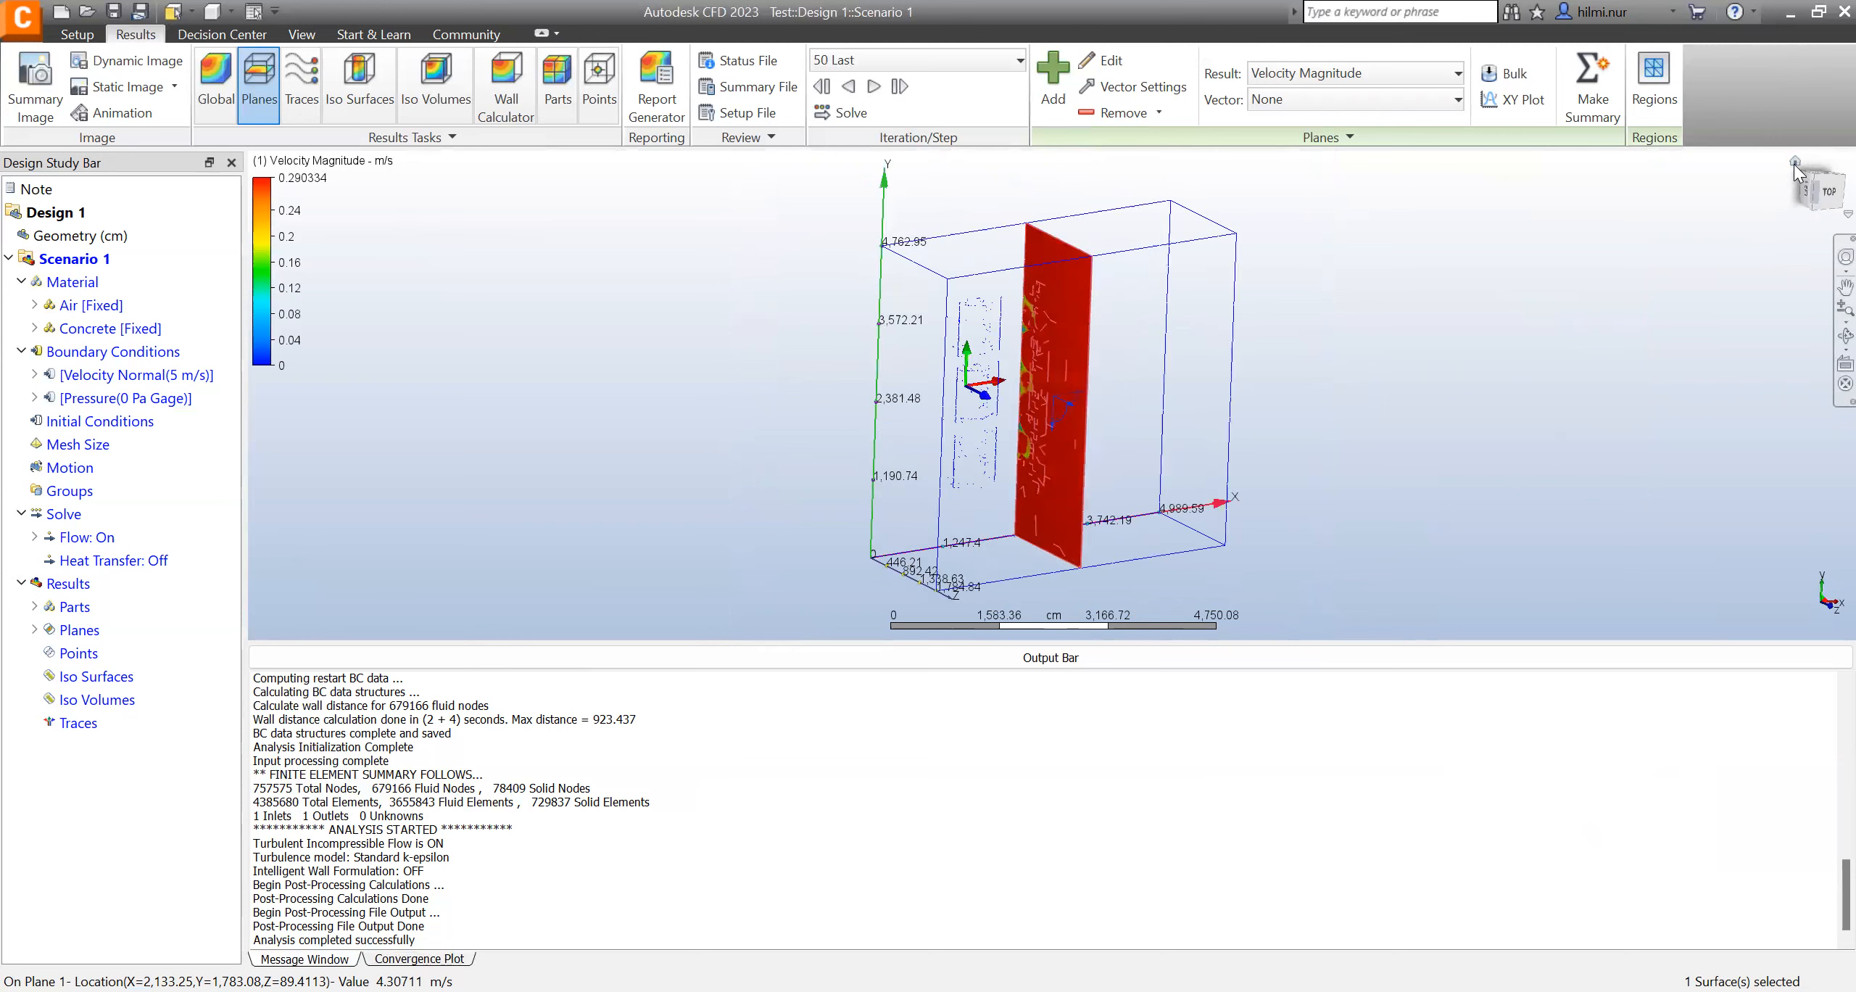
click(1795, 164)
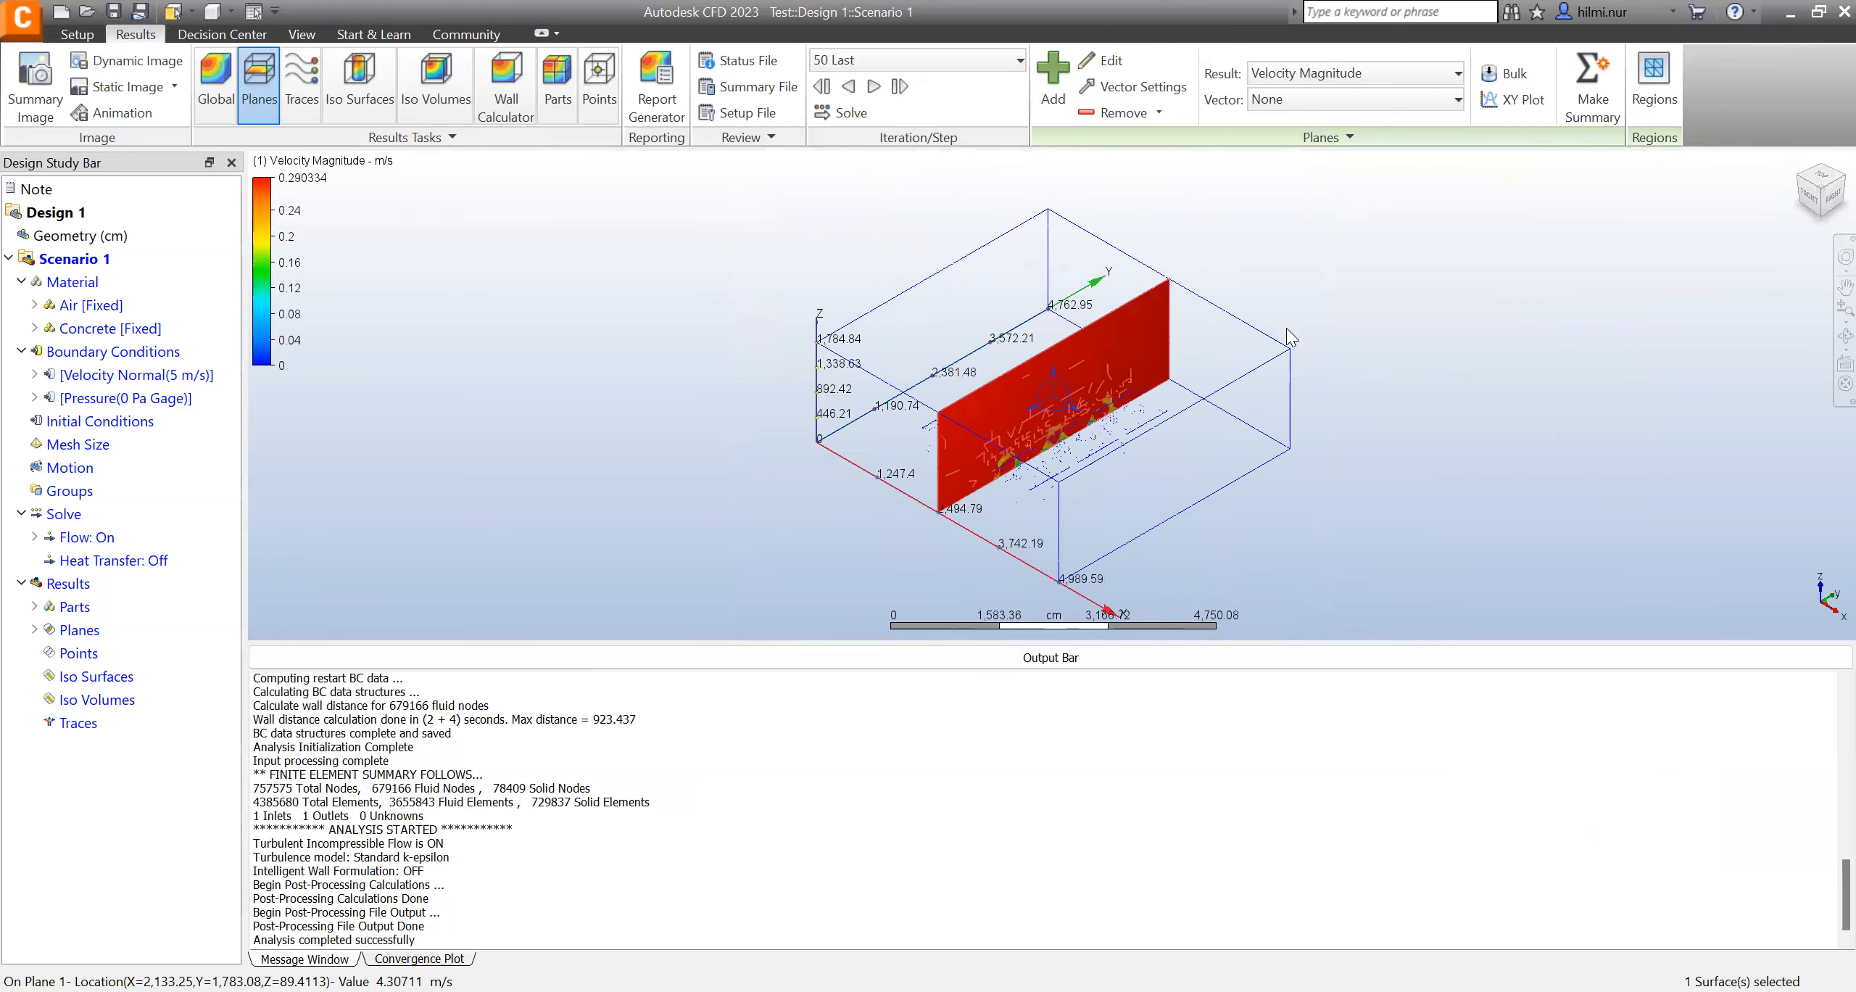
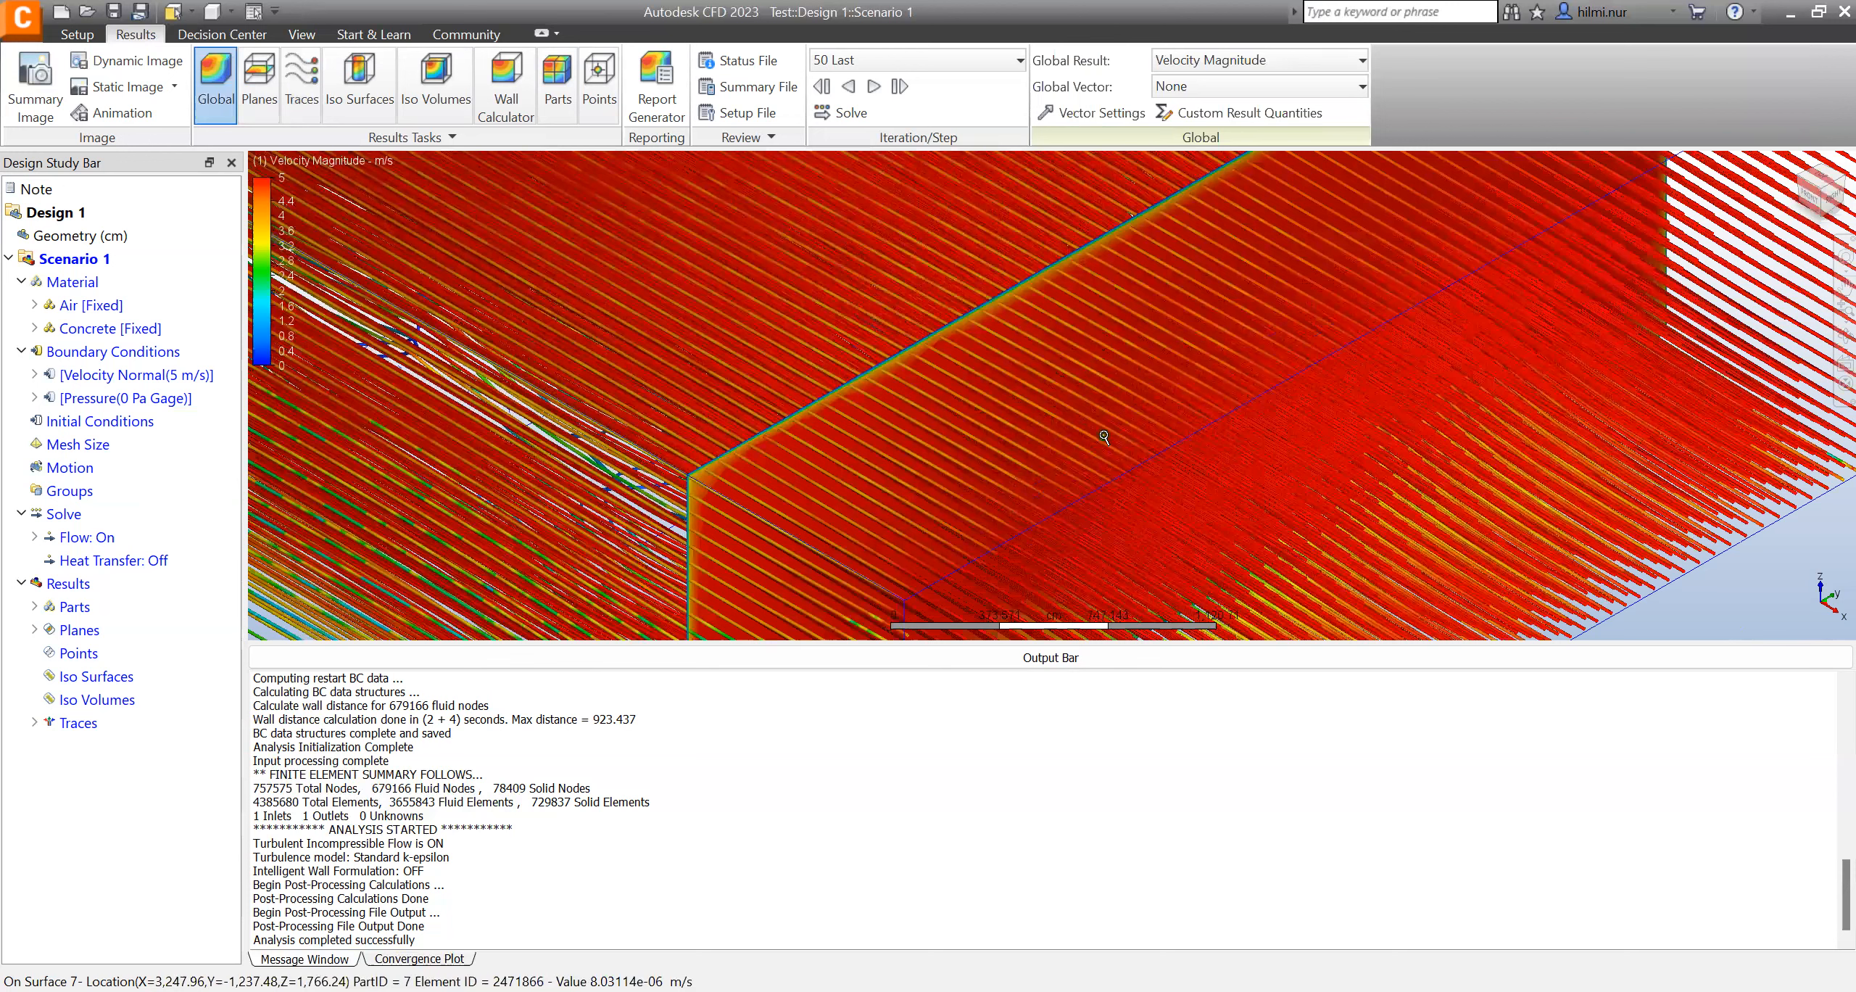
- Set the maximum of the Velocity Magnitude legend's user specified range to 10 m/s
scroll(1104, 434, down, 3)
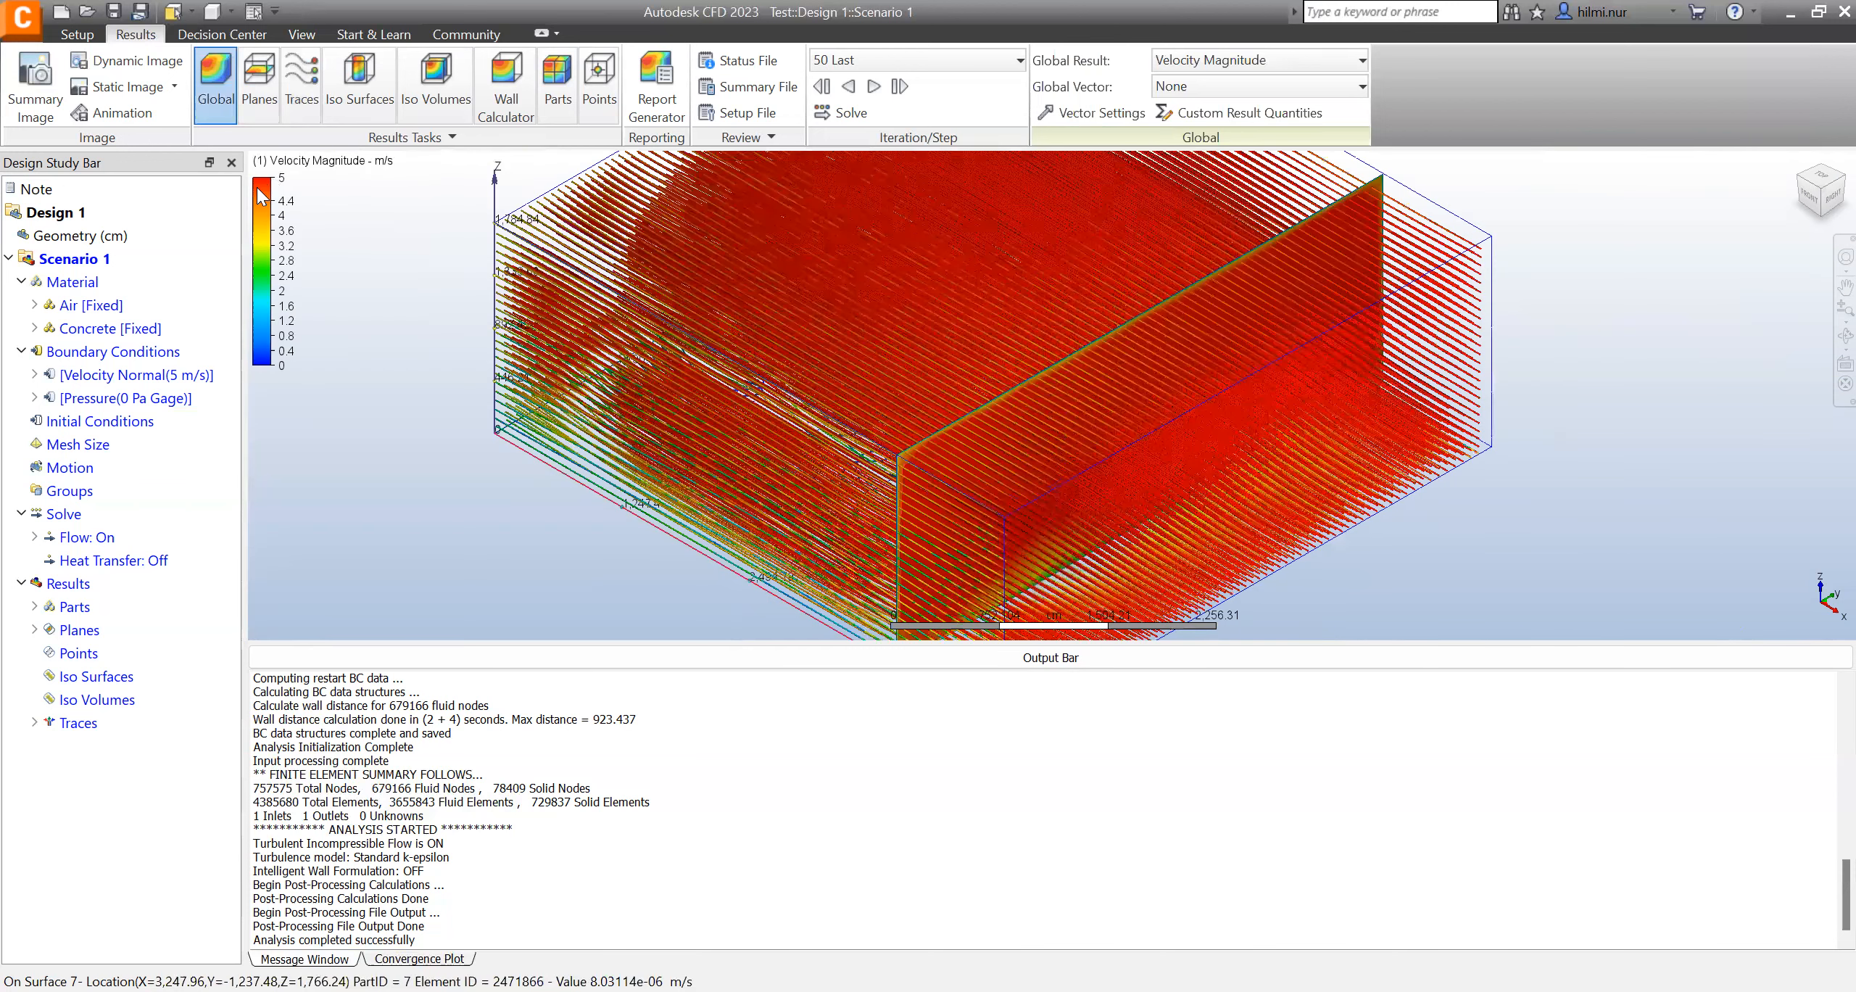
double_click(287, 214)
double_click(435, 282)
text(10)
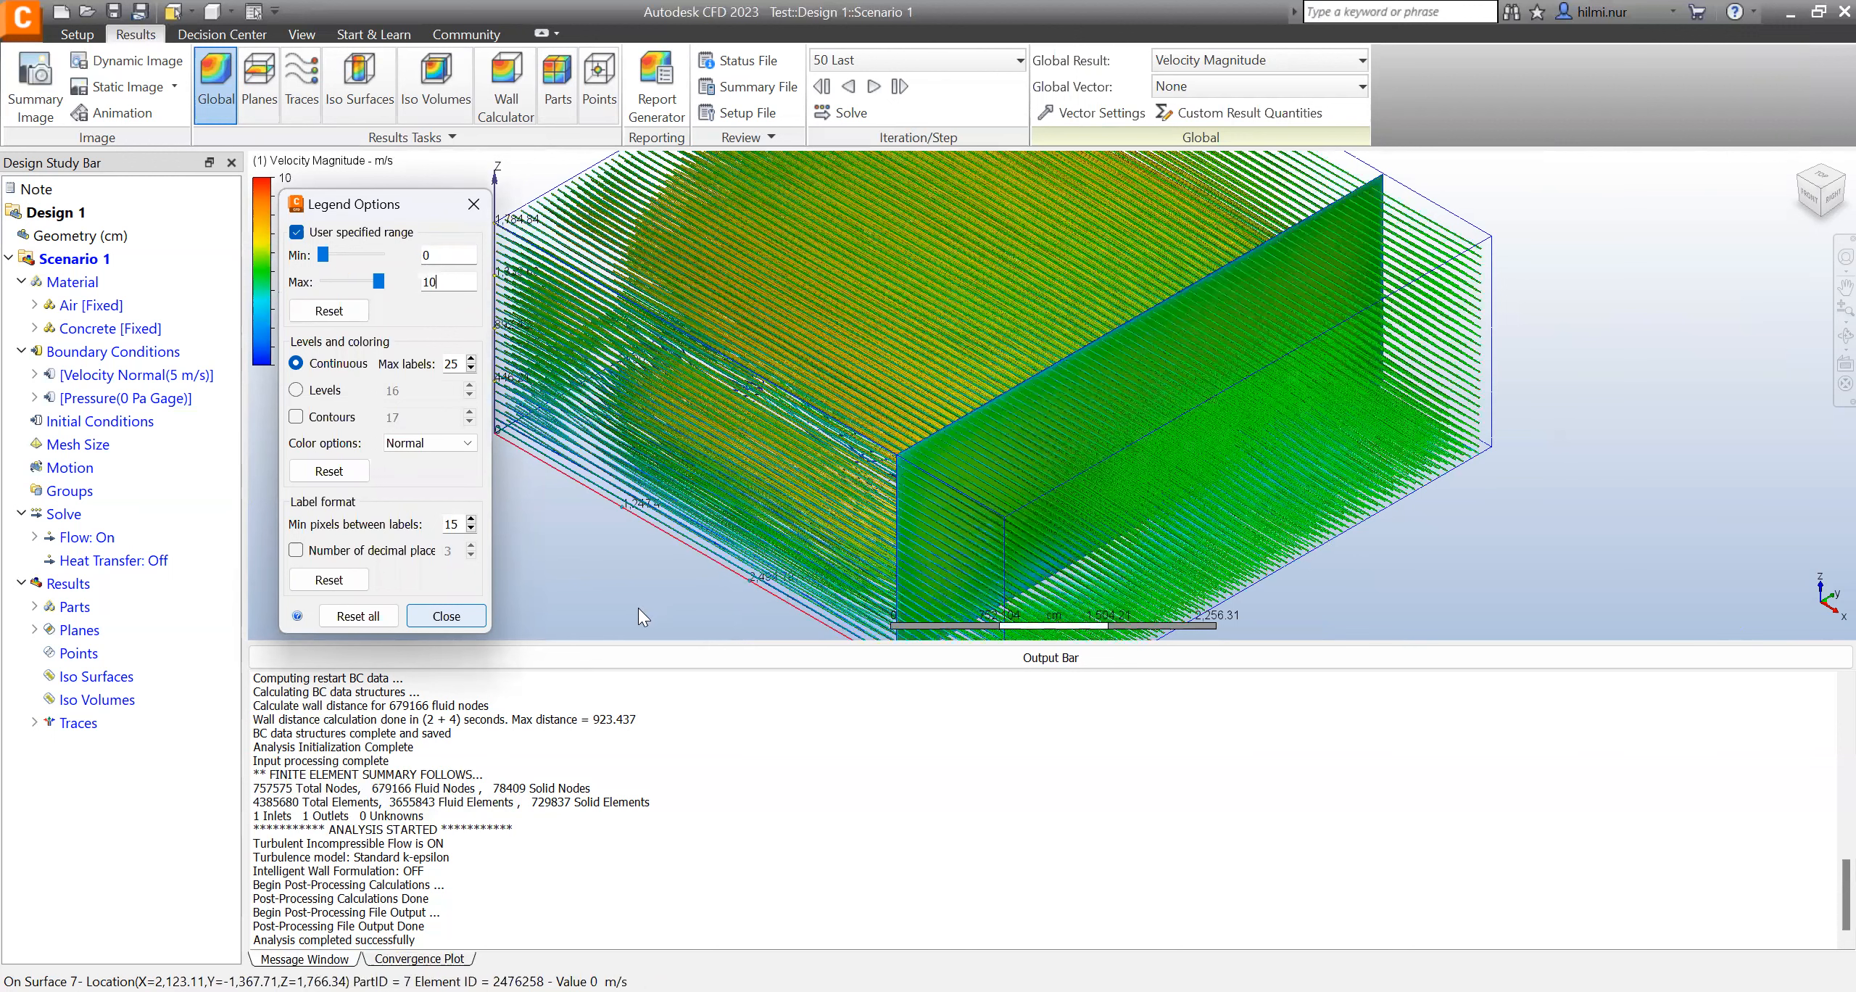
click(446, 616)
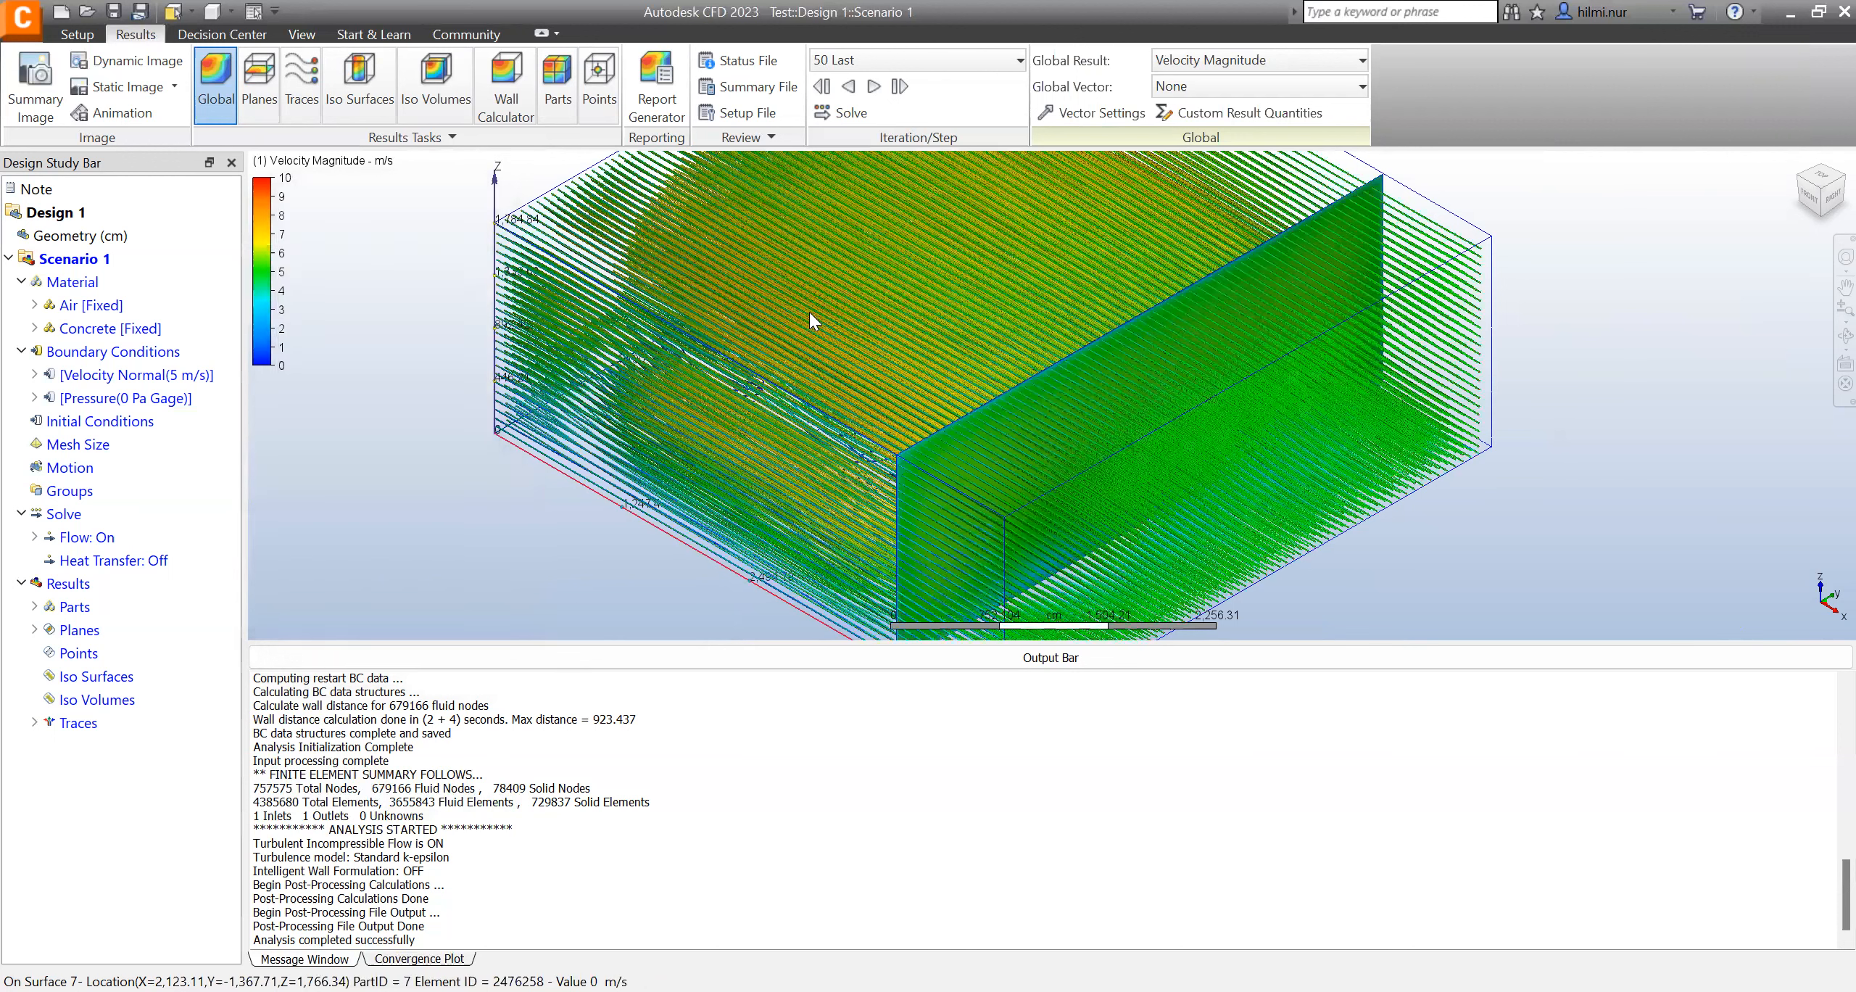
- Remove the existing traces and move the vertical results plane along the X axis until it cuts through a row of three houses
scroll(810, 313, up, 1)
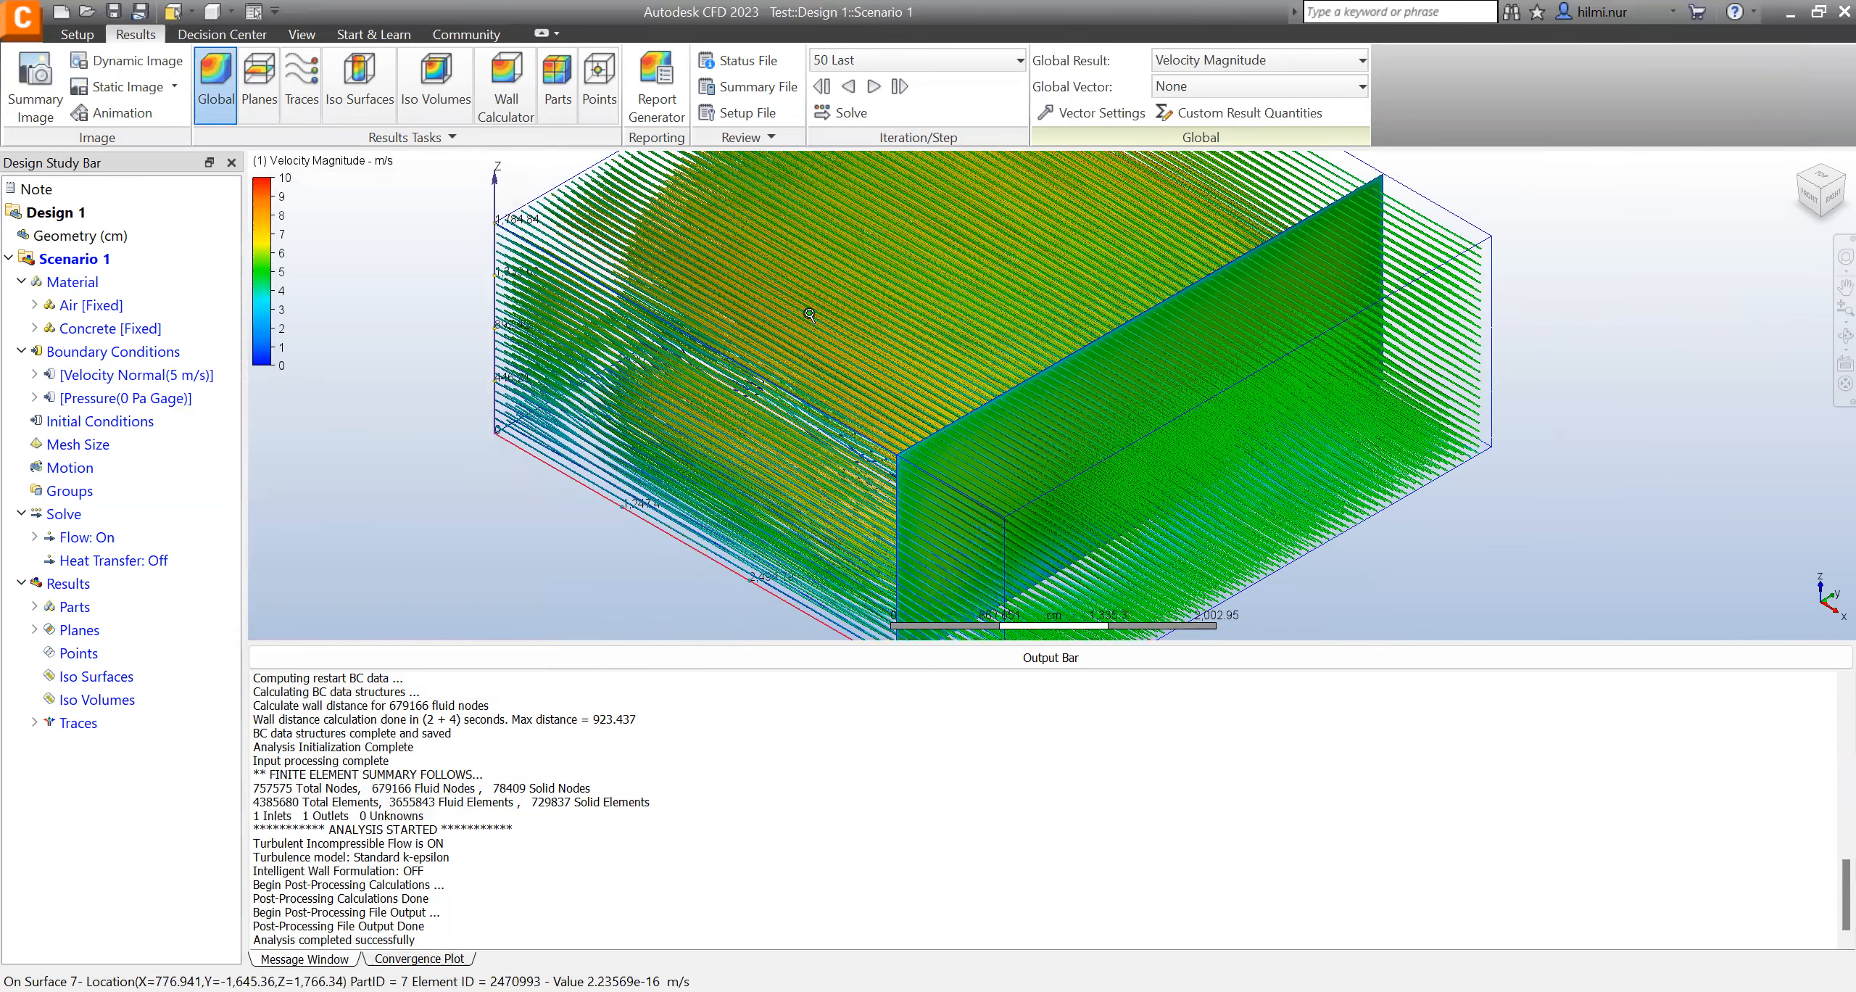
scroll(810, 313, up, 2)
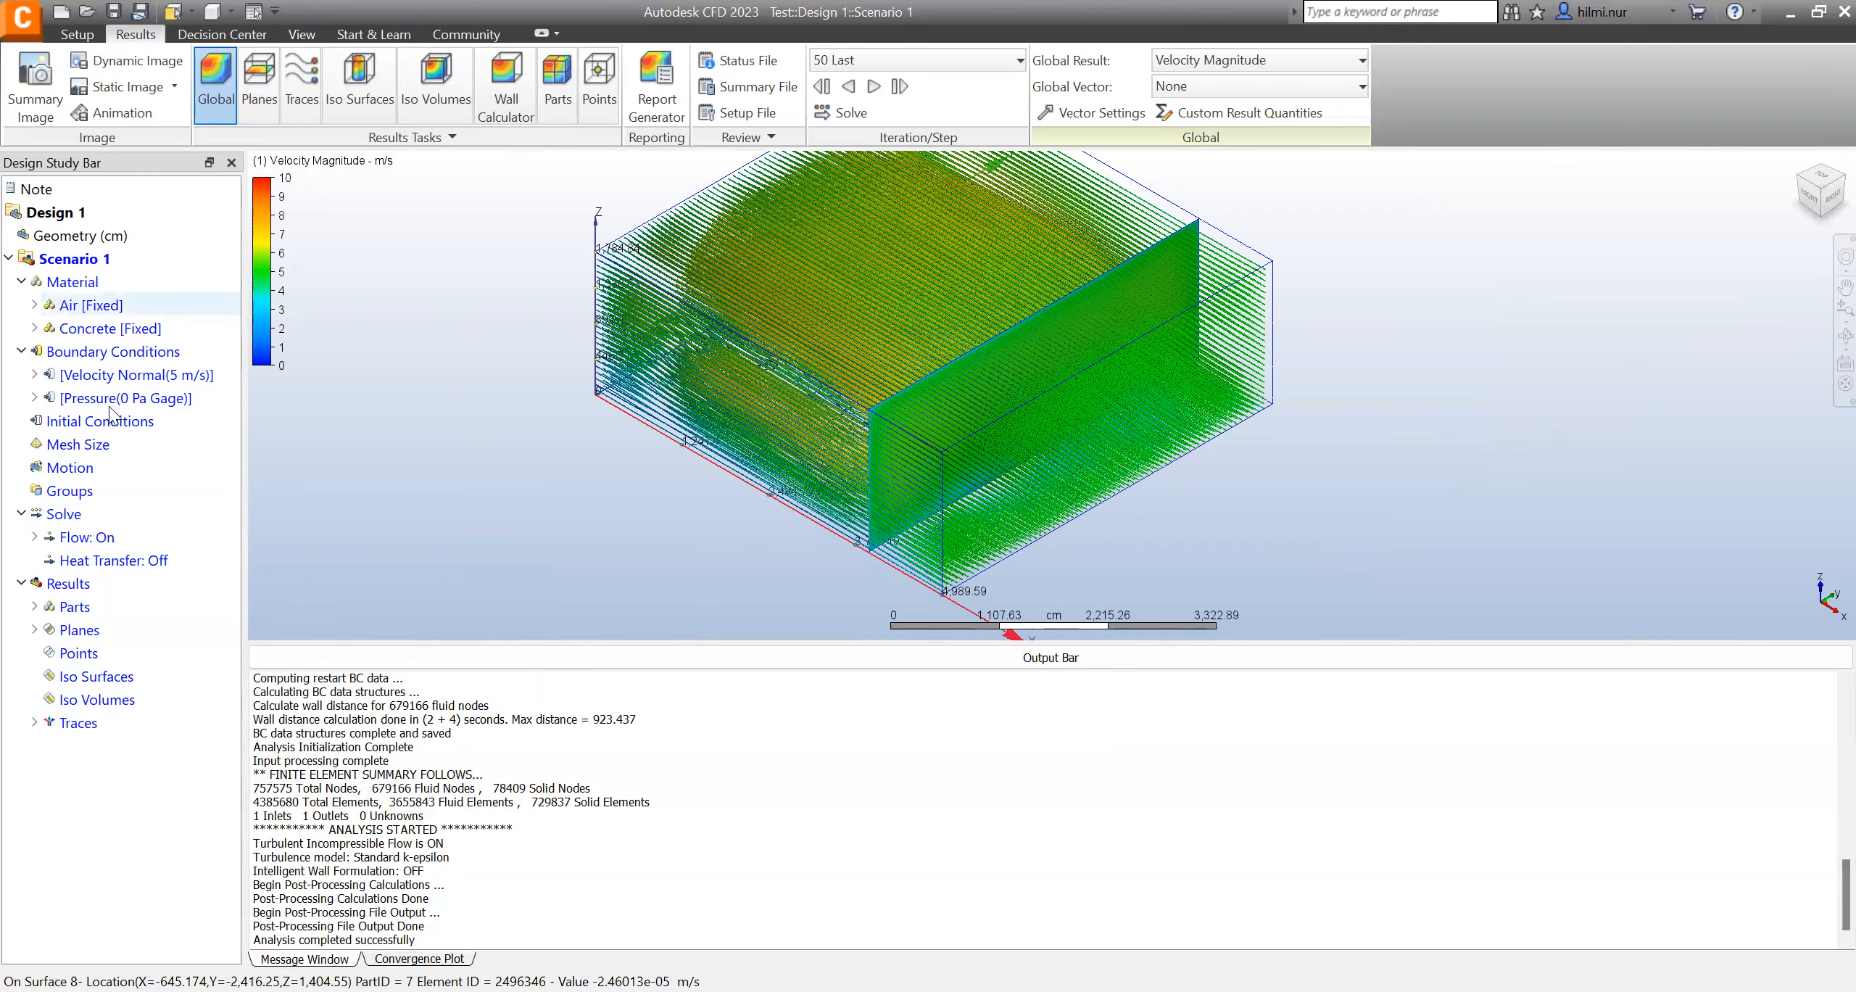
click(78, 722)
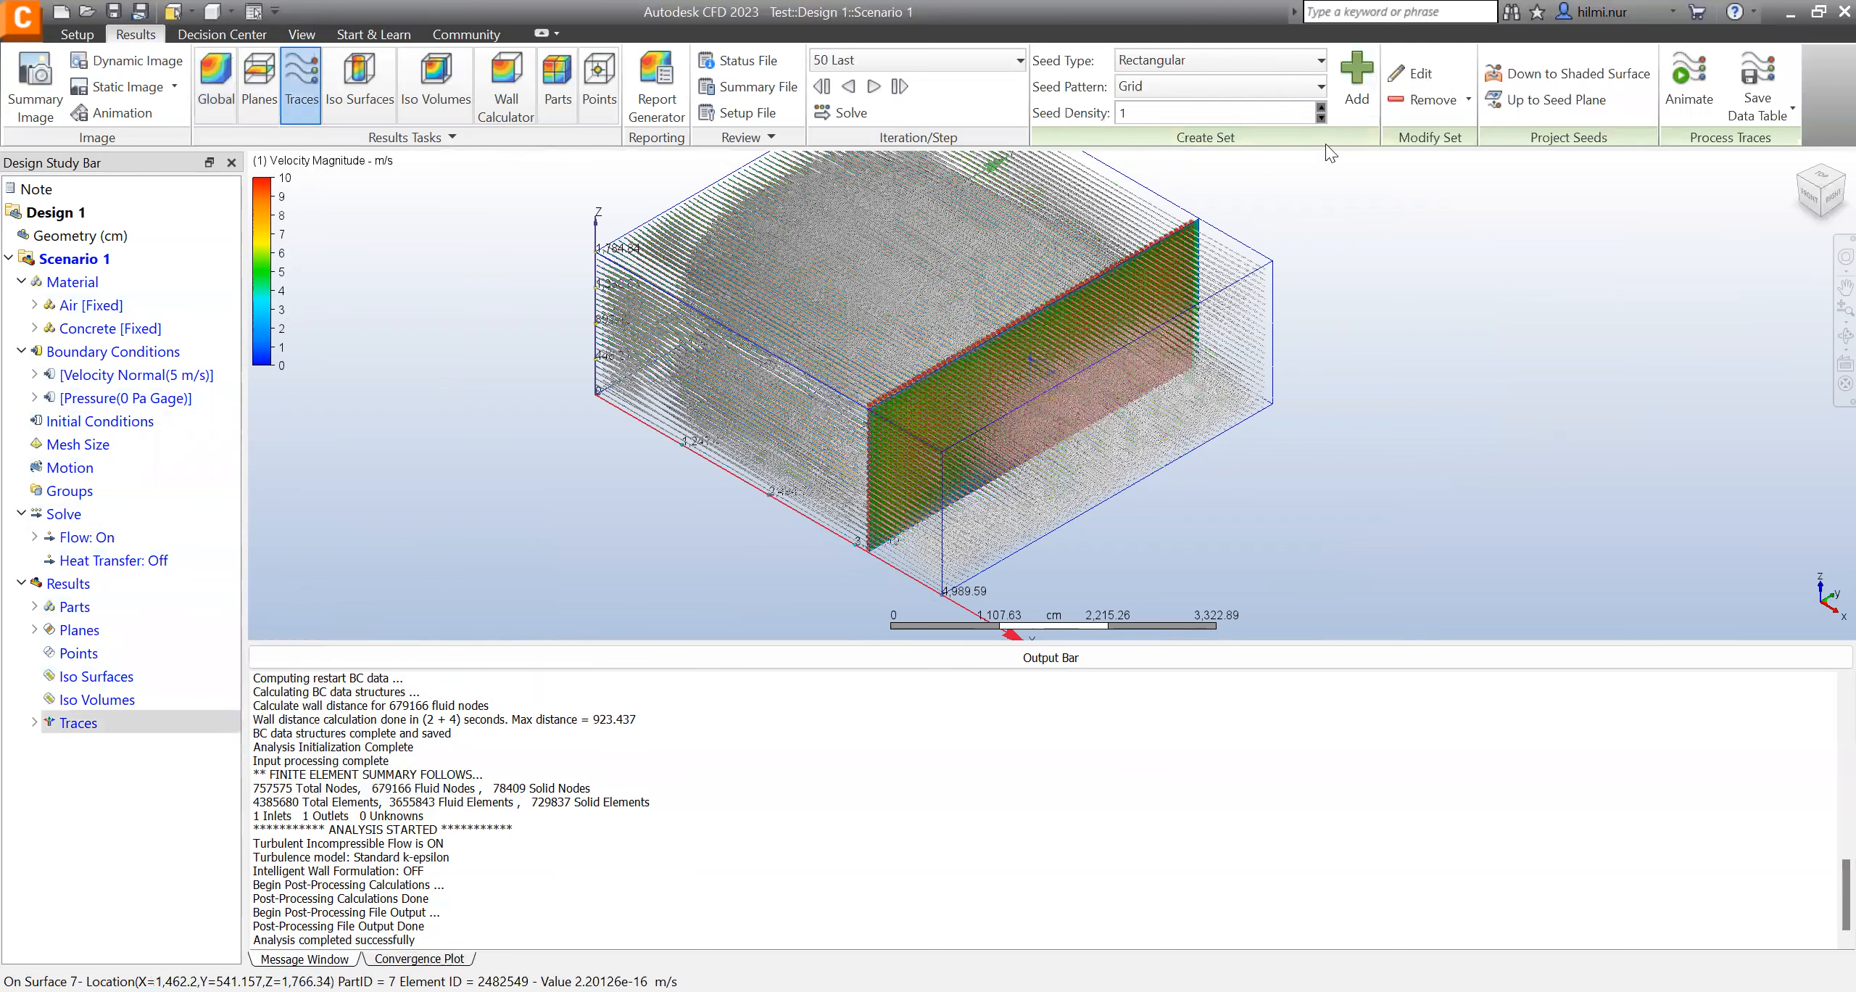
click(1421, 100)
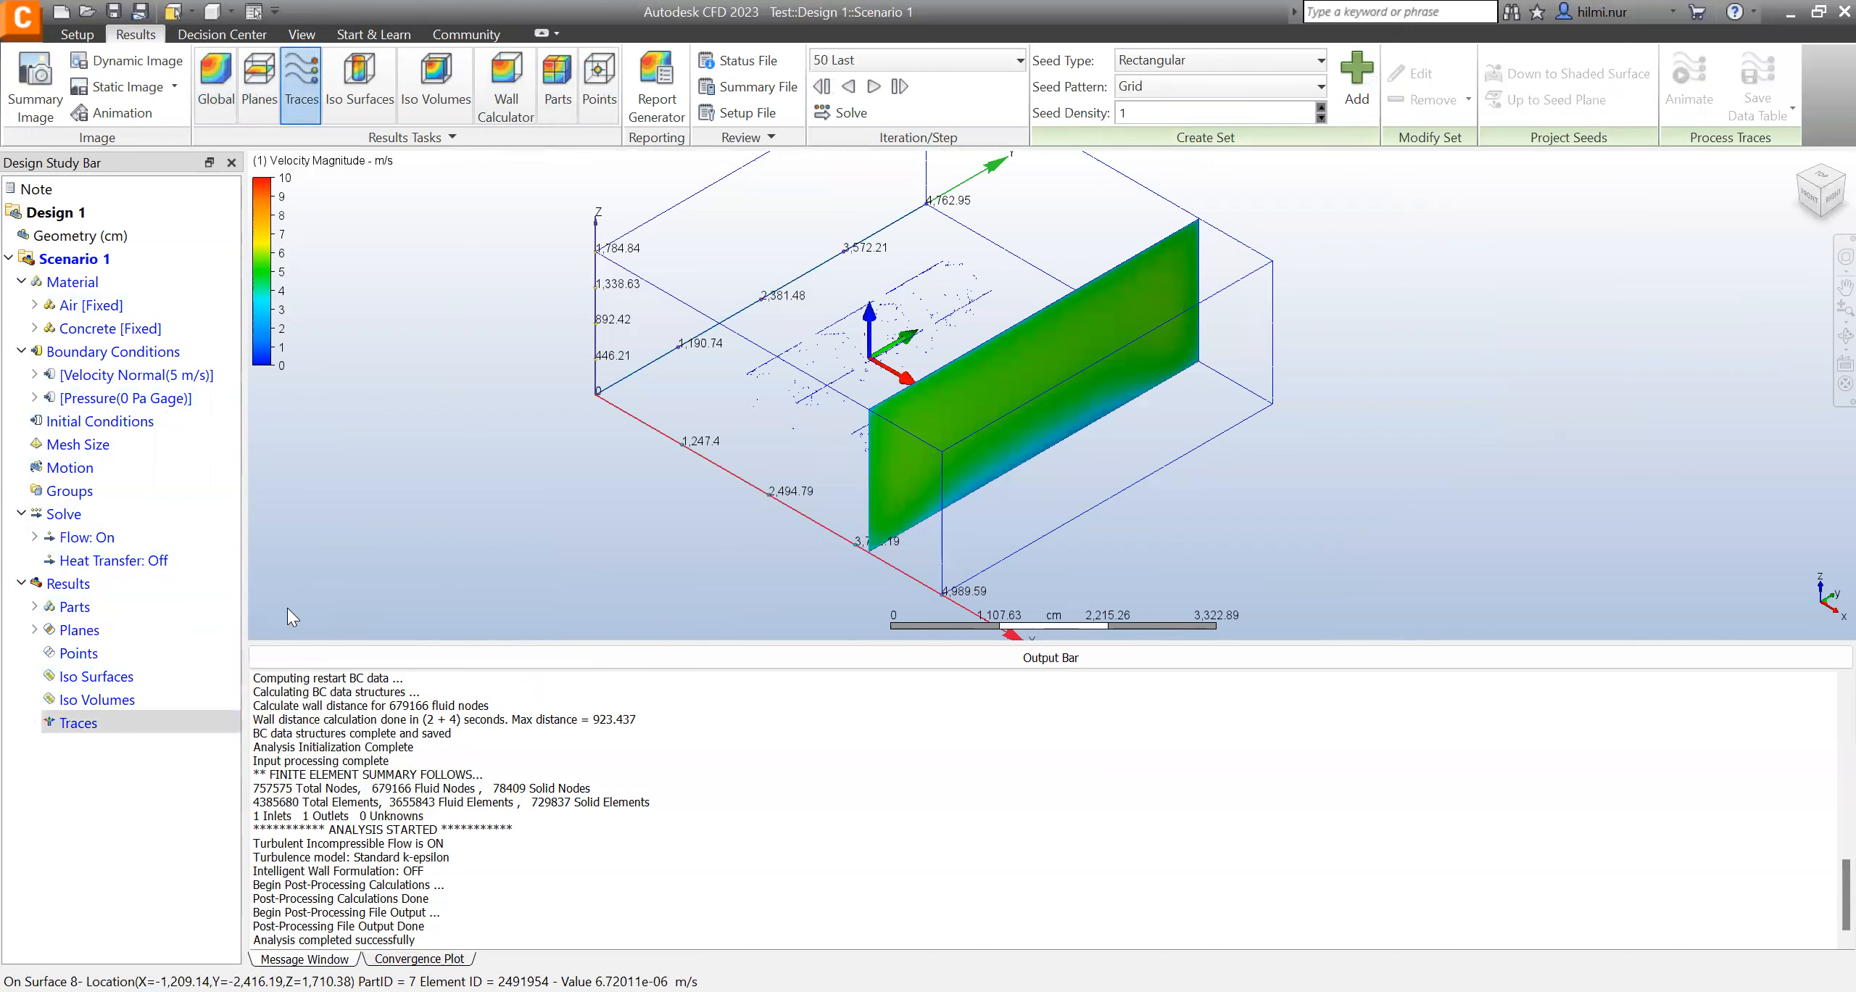
click(93, 630)
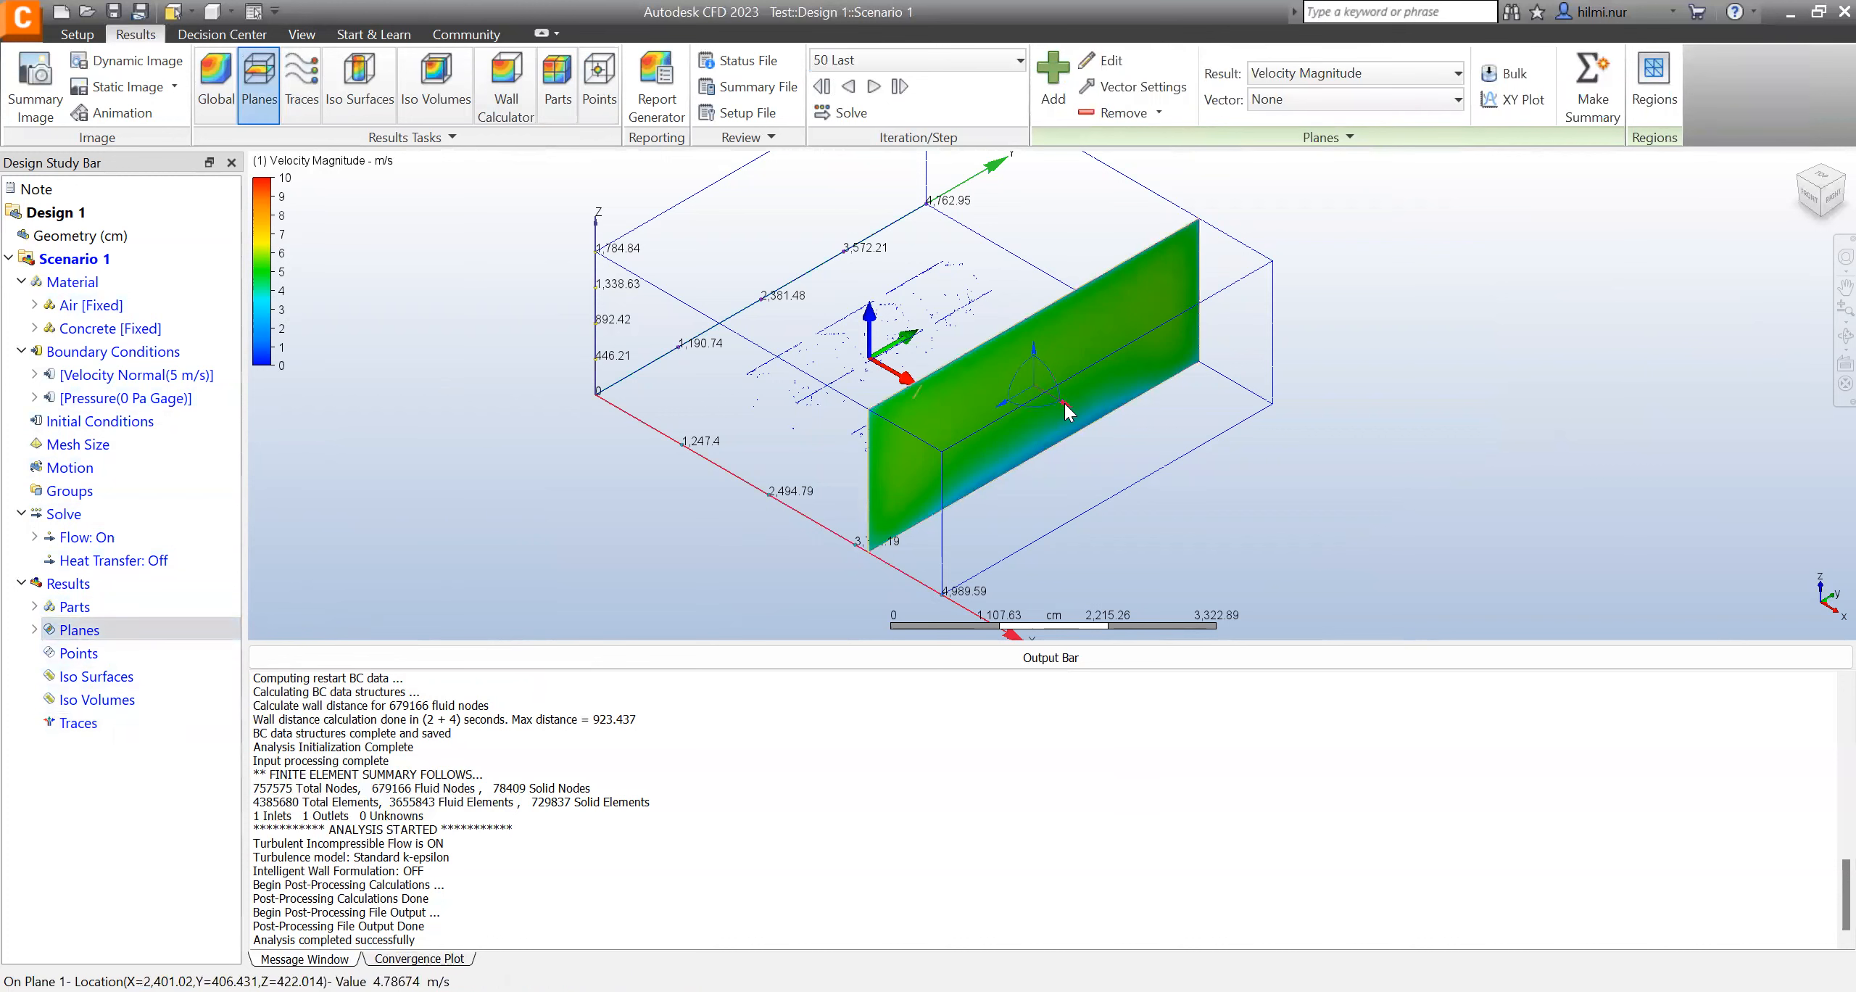
drag(1055, 406, 979, 362)
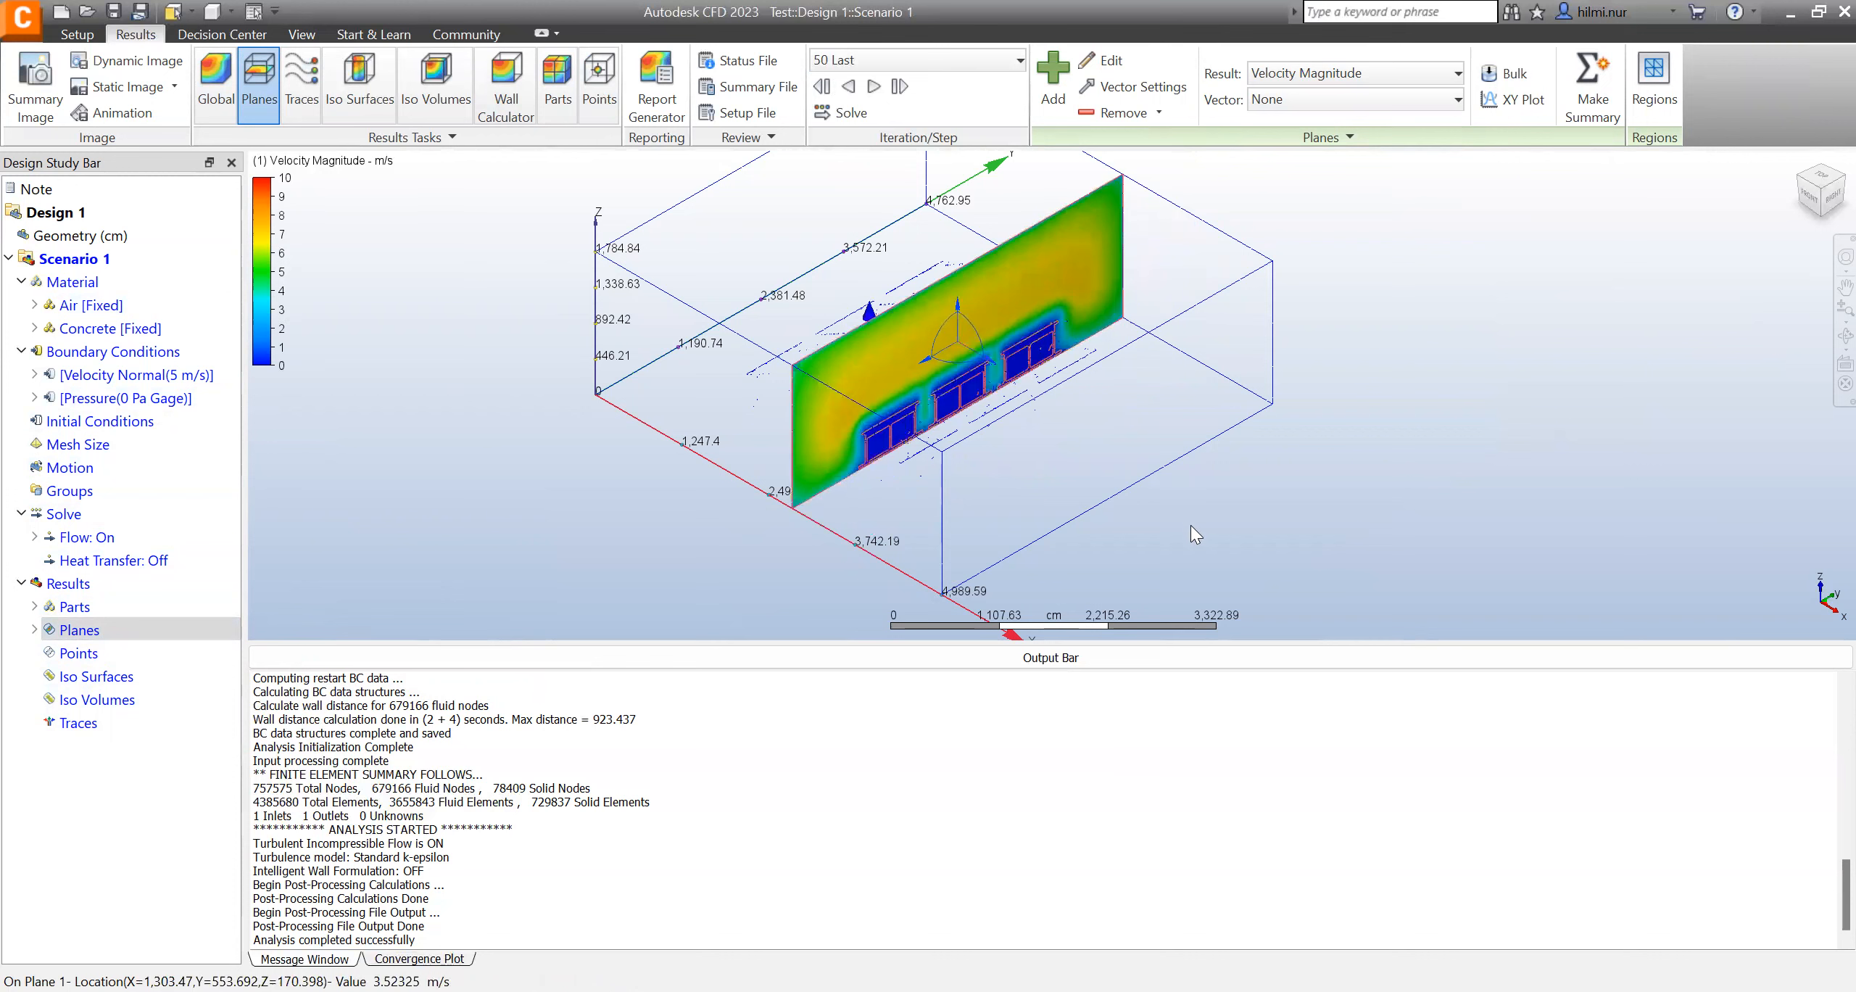
- Add a rectangular grid trace set with seed density 1 across the vertical plane and examine the airflow in front view
click(302, 81)
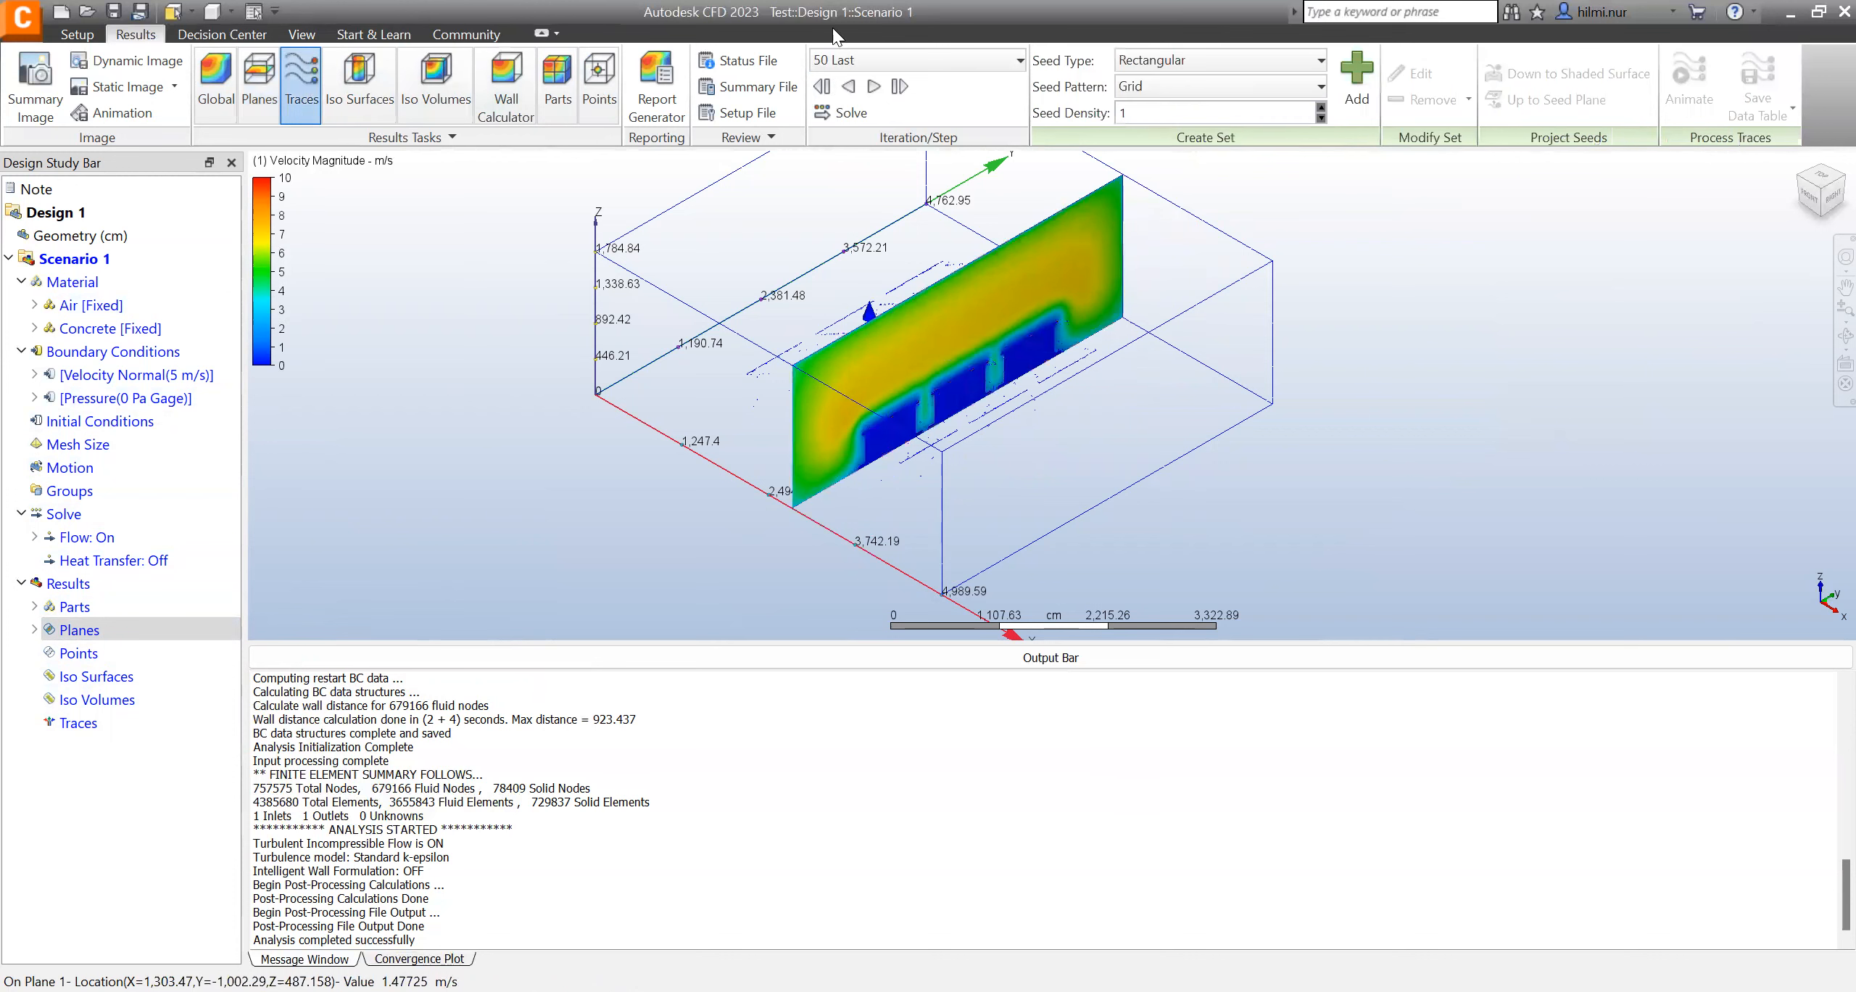
click(1354, 78)
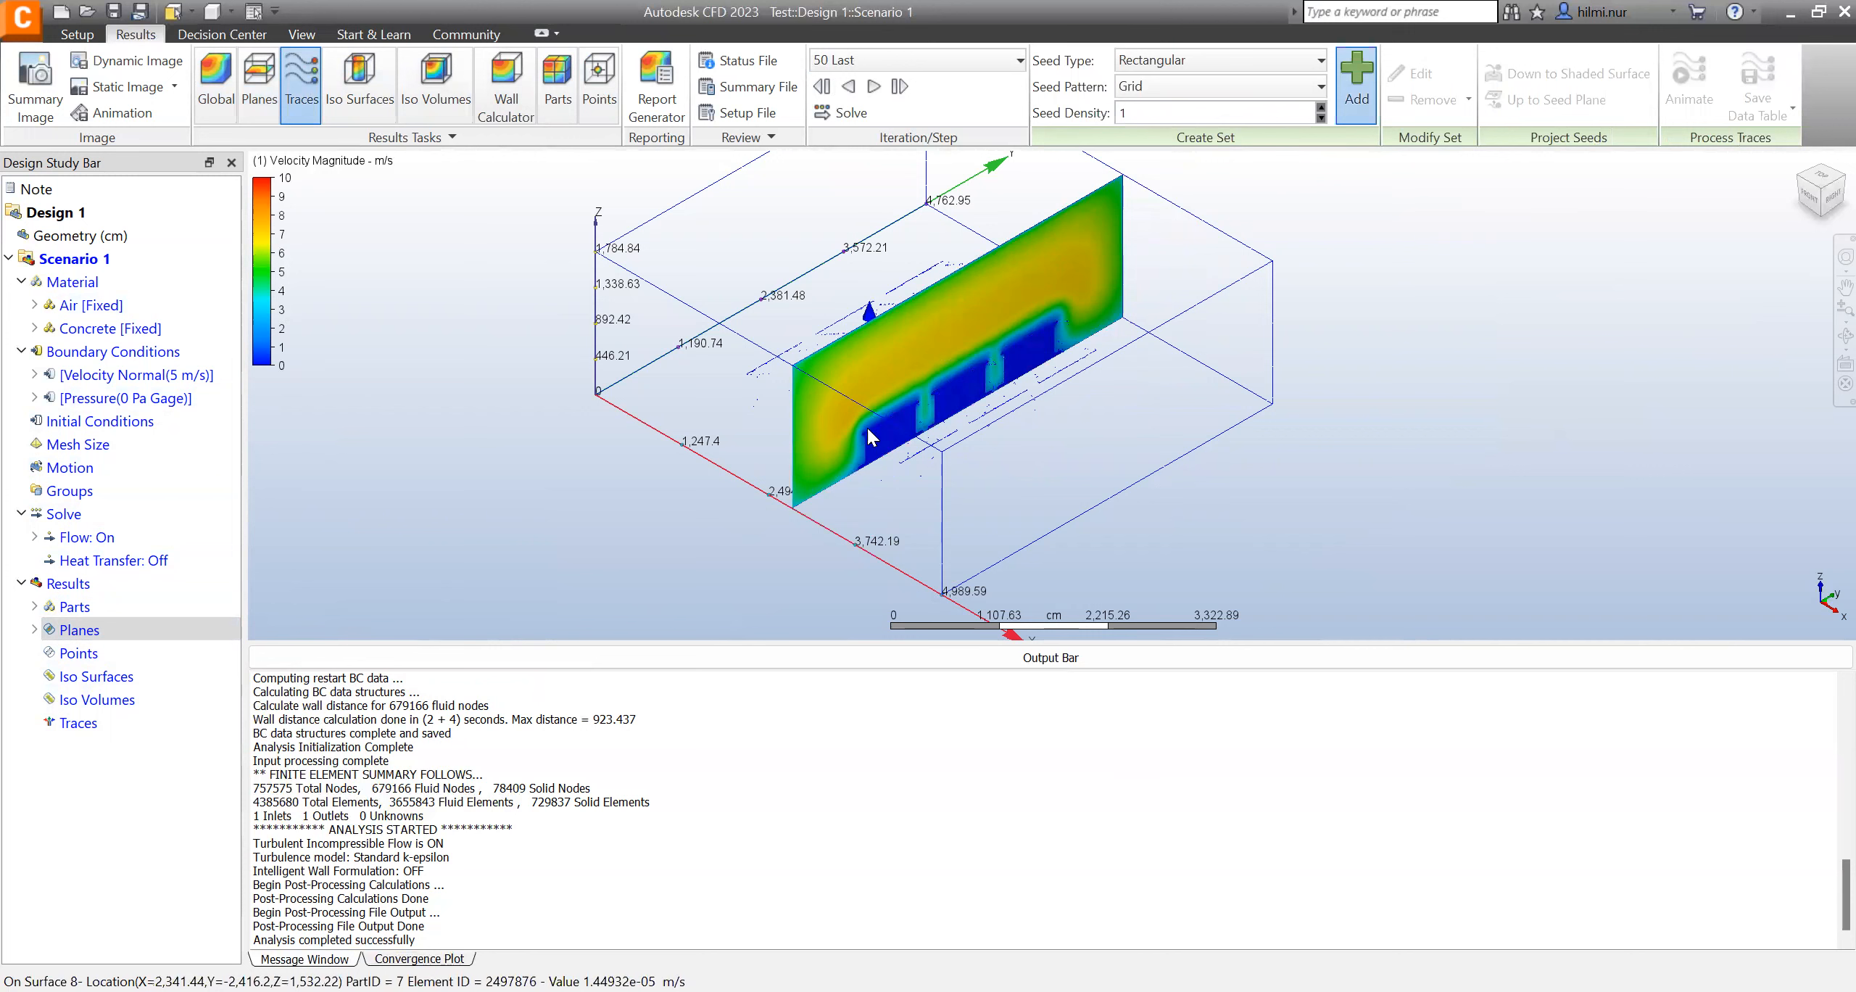
drag(851, 482, 849, 385)
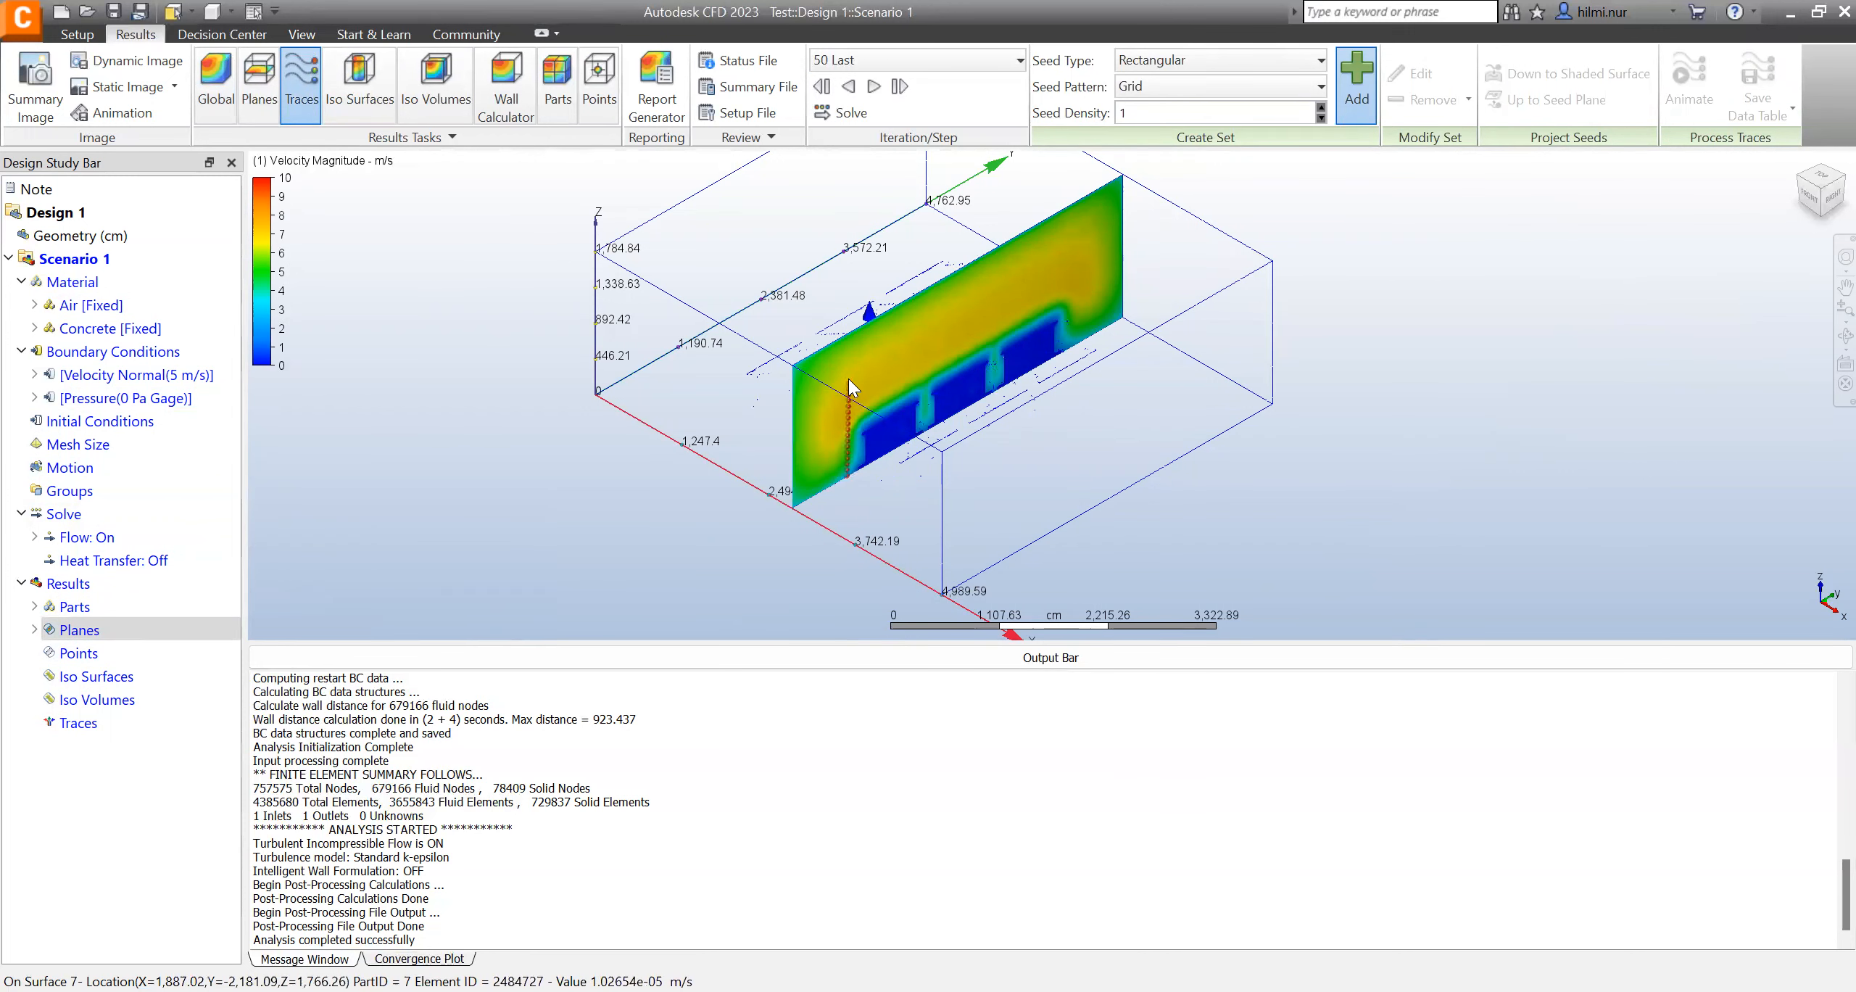
drag(941, 338, 1071, 219)
scroll(821, 314, up, 5)
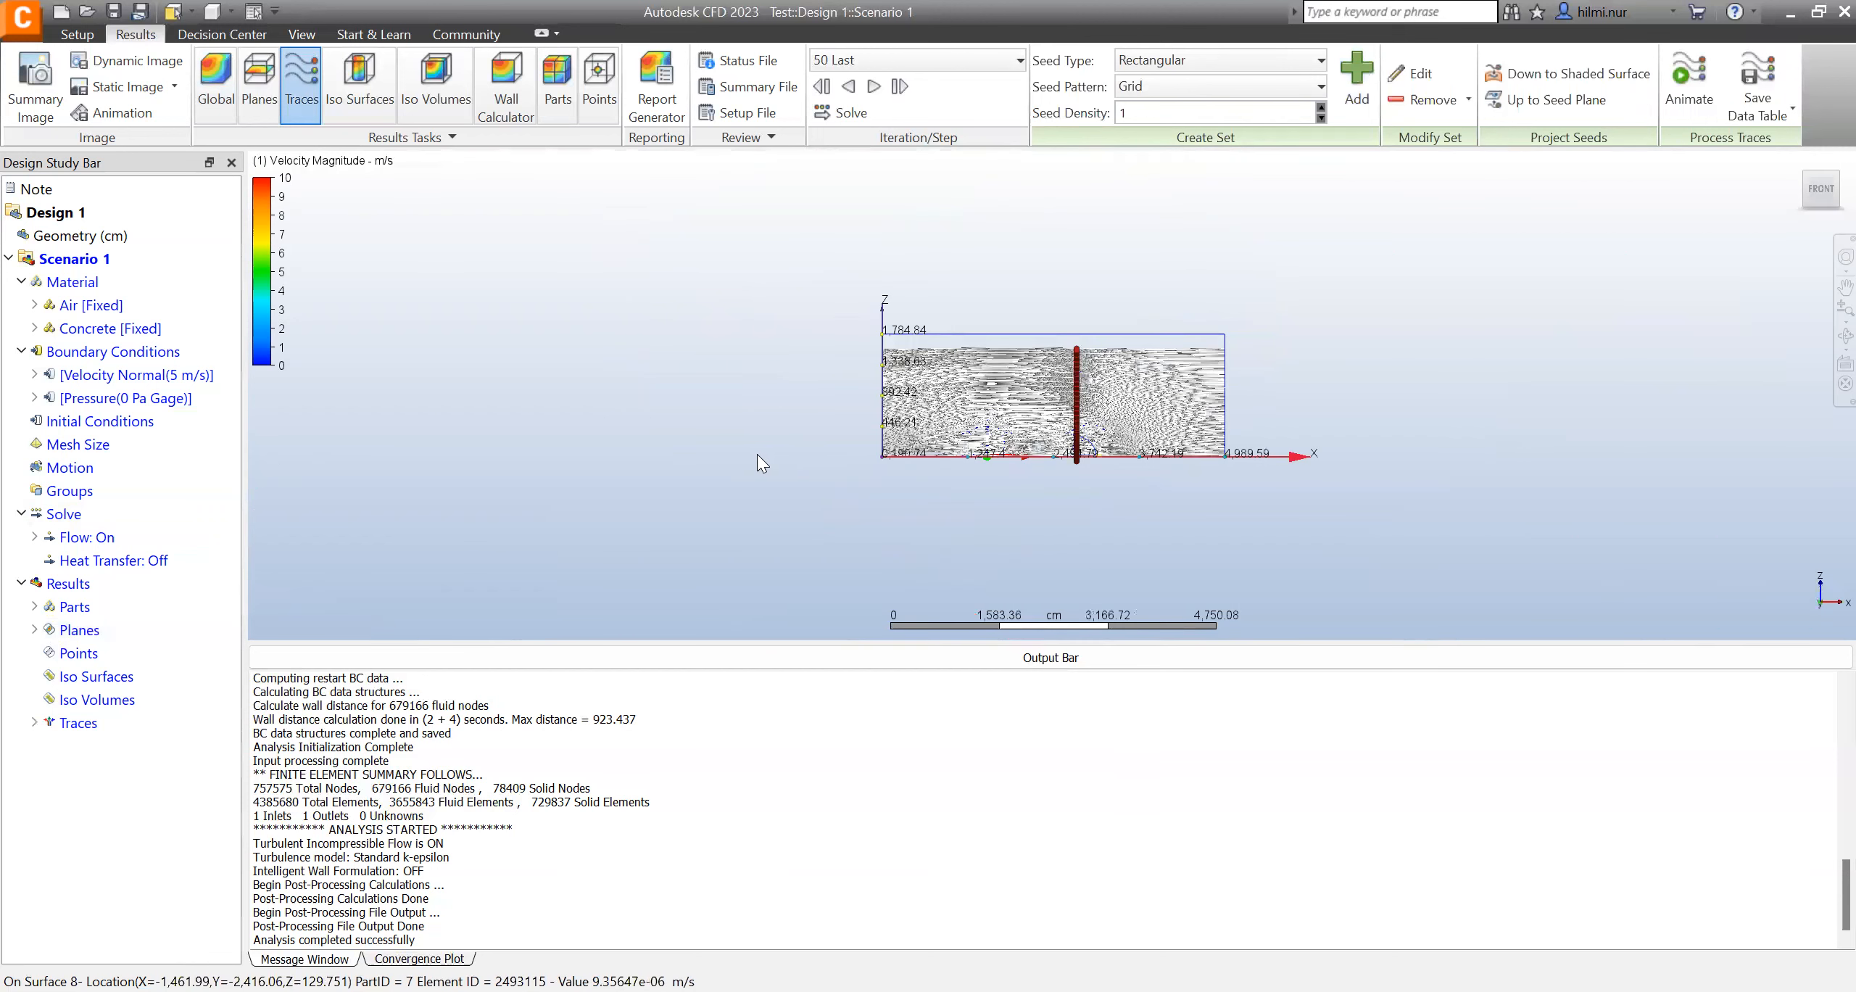
scroll(755, 453, up, 4)
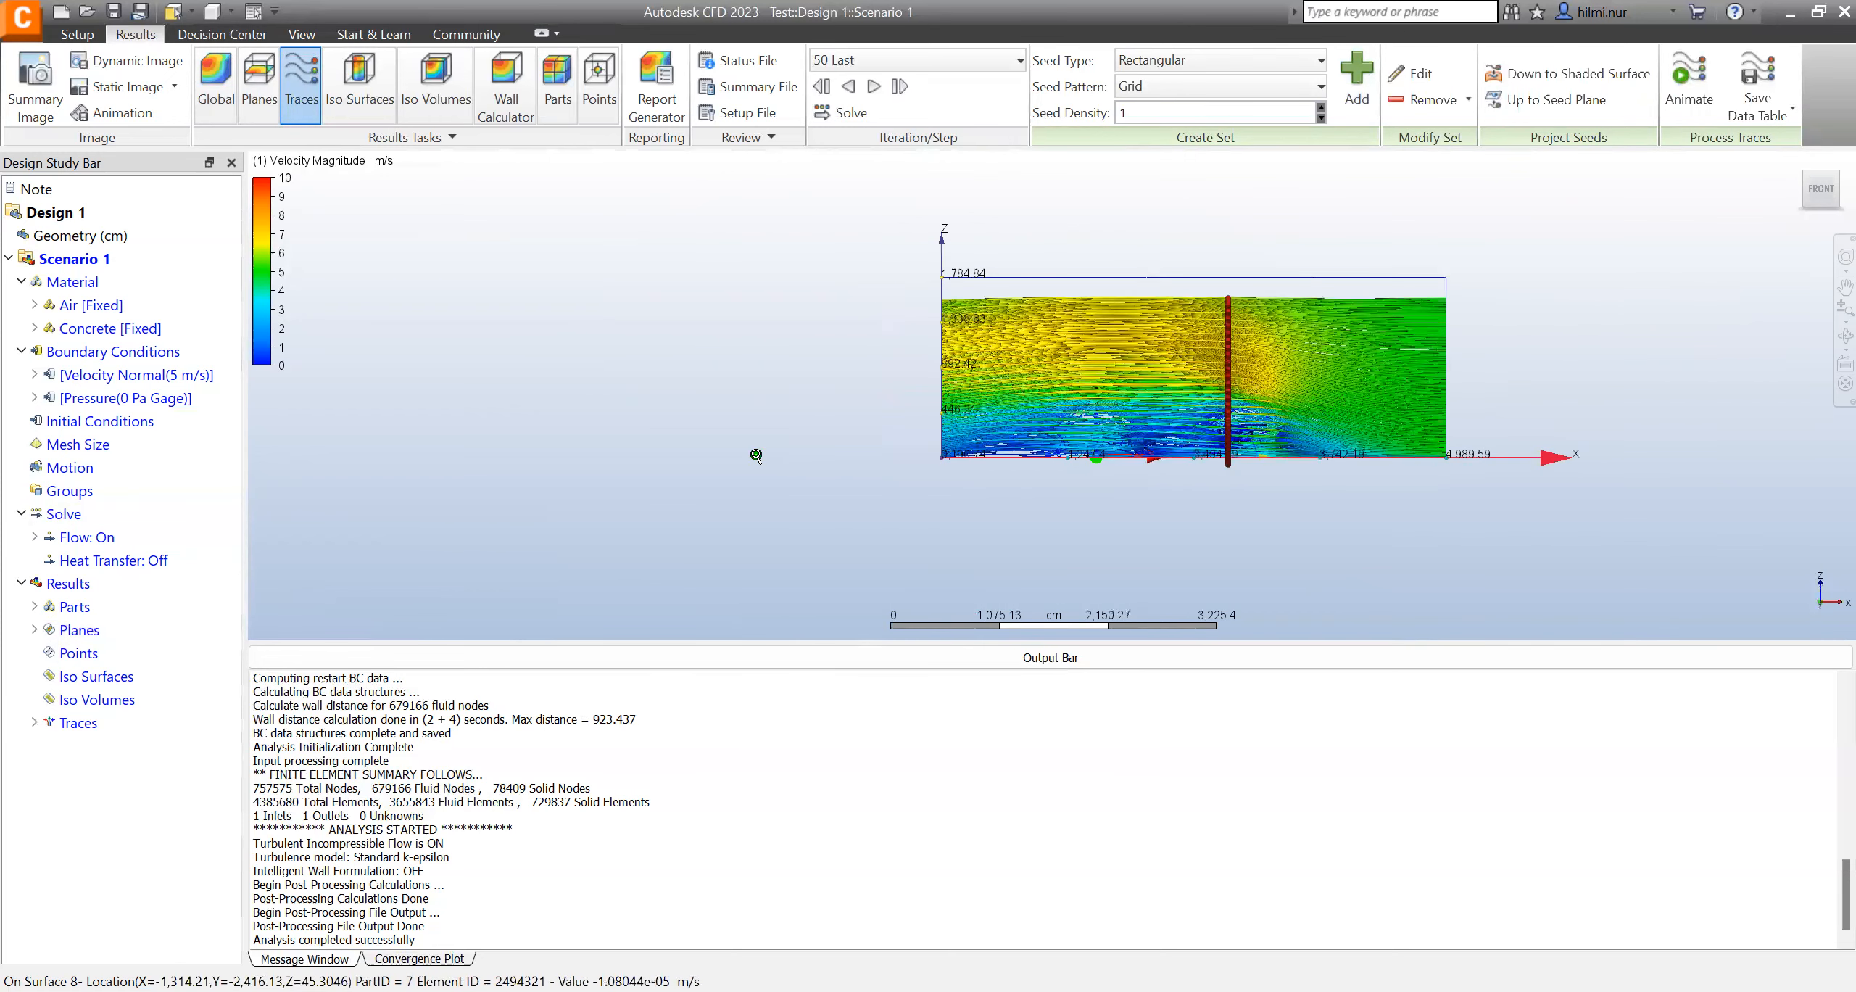
scroll(1058, 390, down, 2)
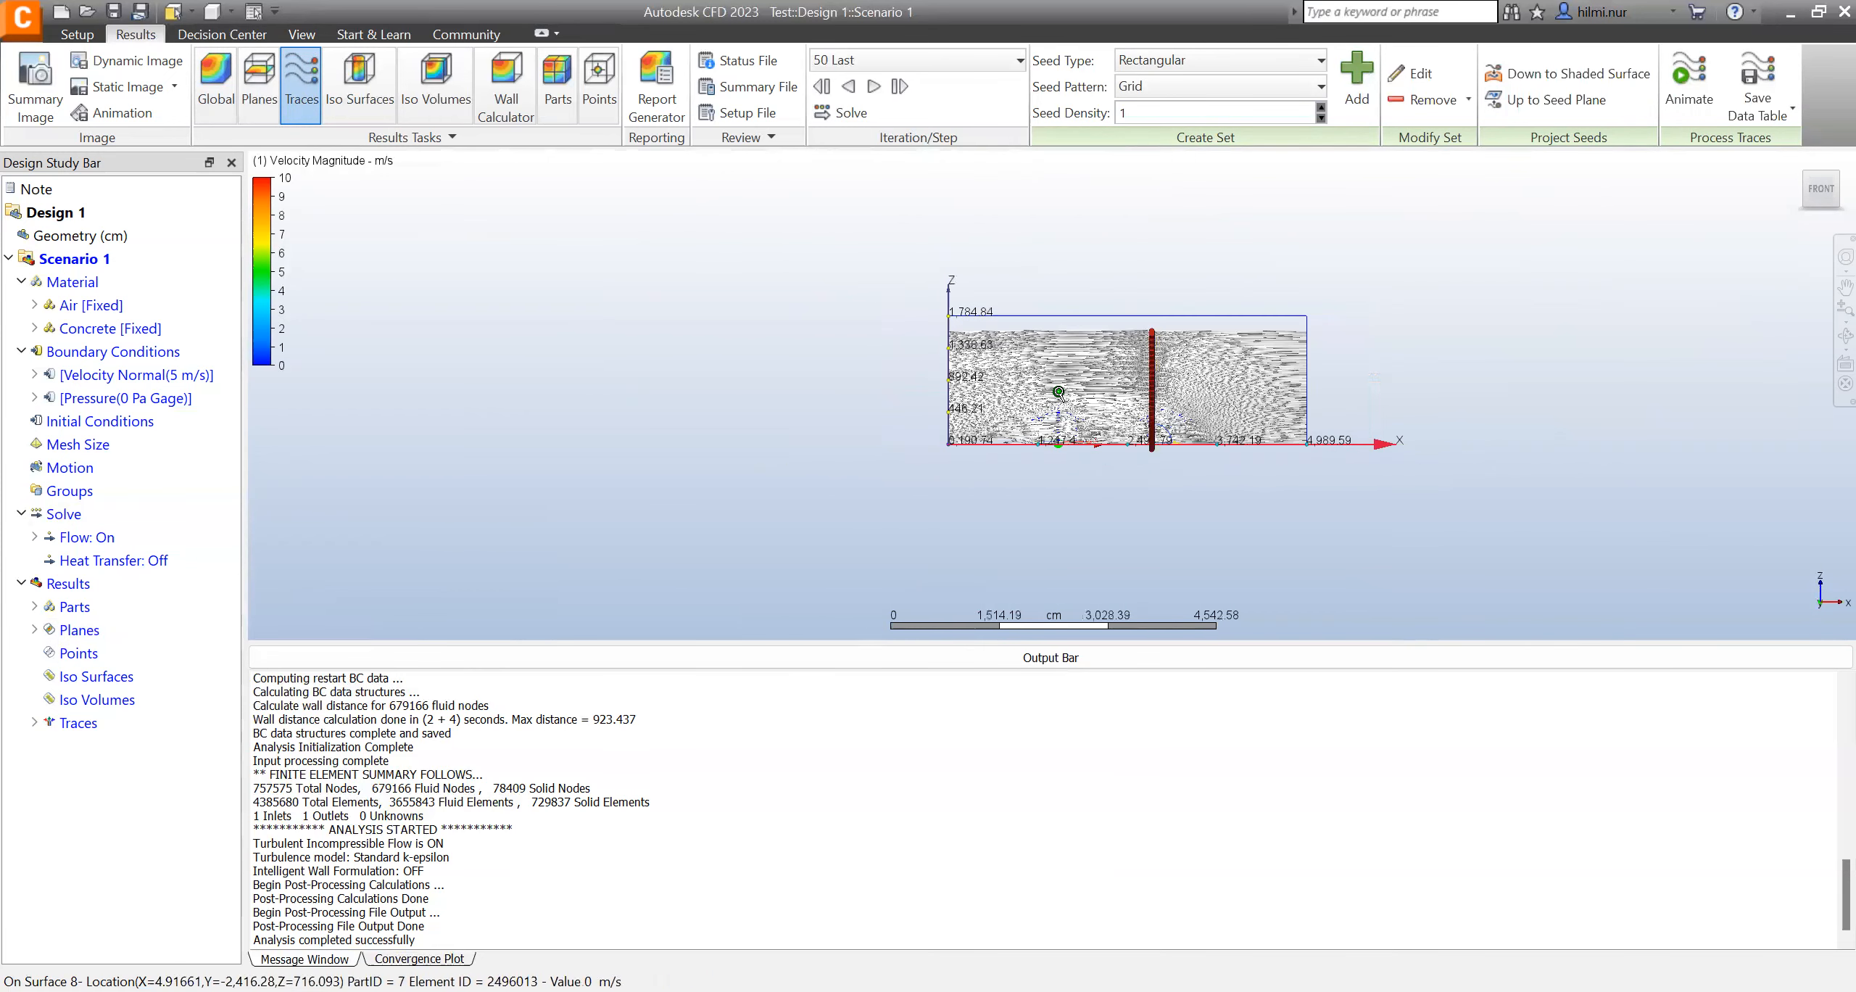
scroll(1058, 392, up, 2)
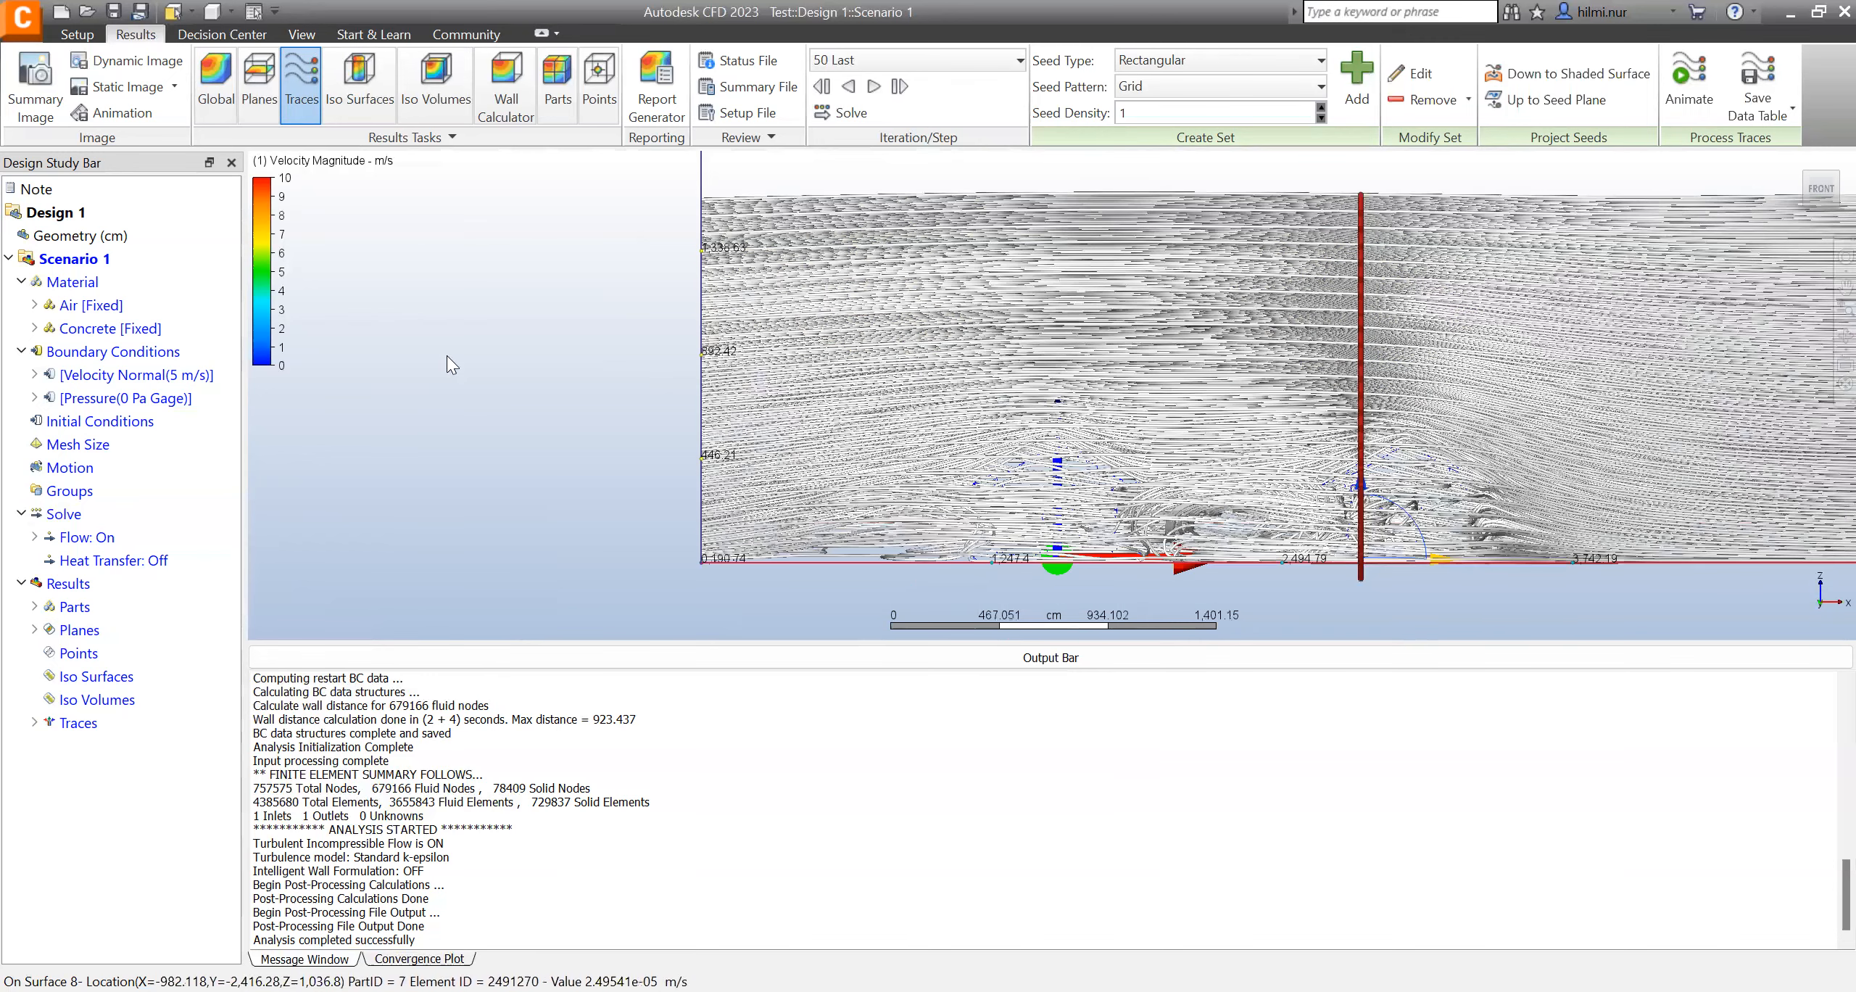
scroll(448, 358, down, 1)
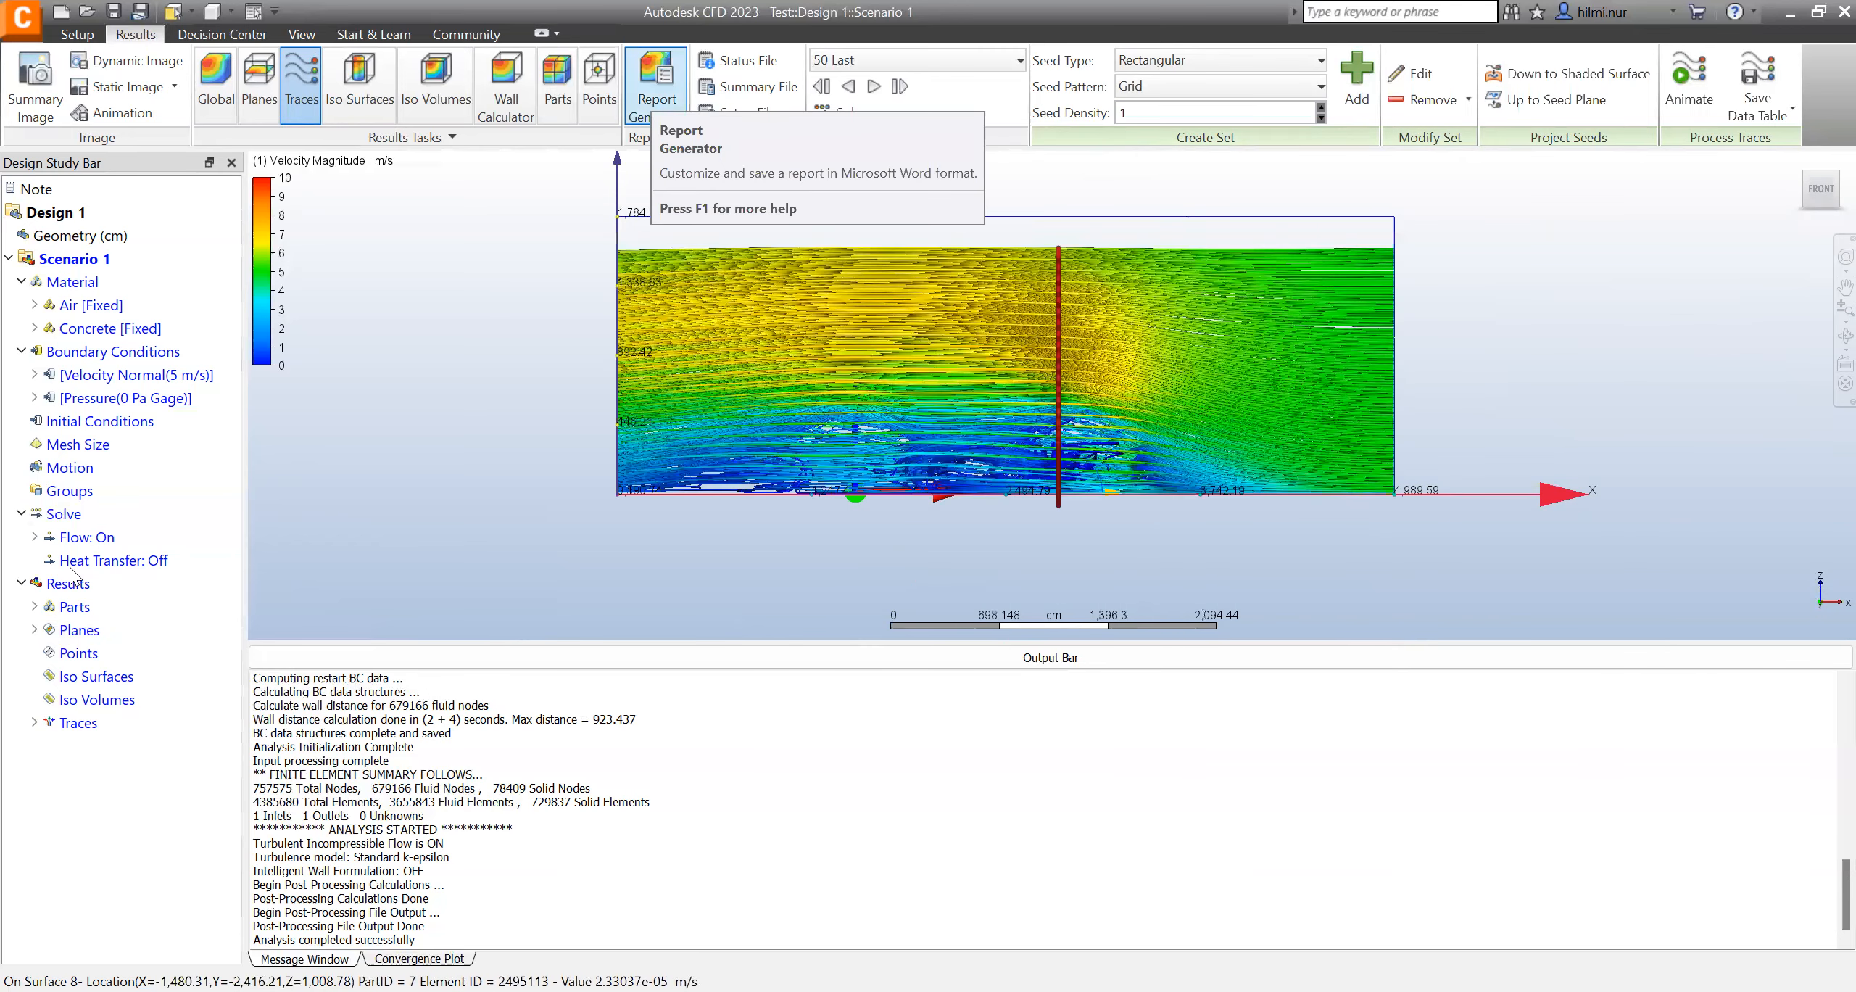
- Remove the trace set and expand the Planes results in the design study tree
right_click(58, 721)
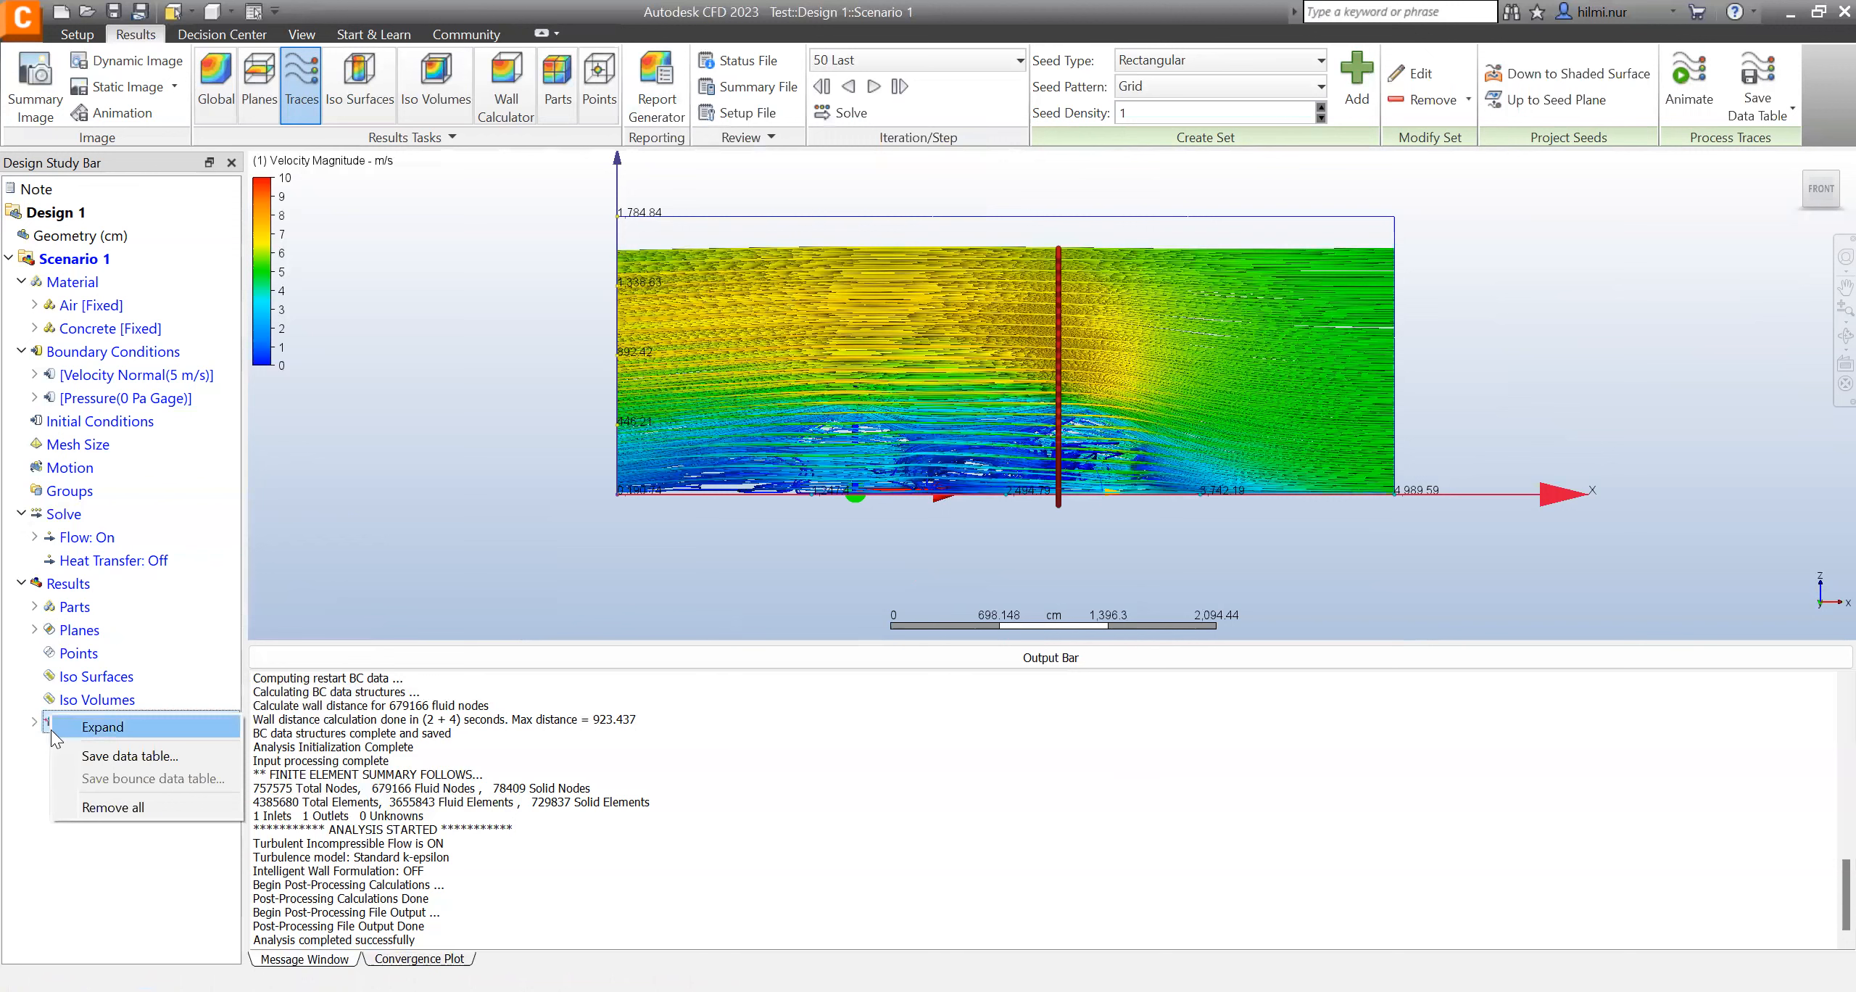
click(1414, 105)
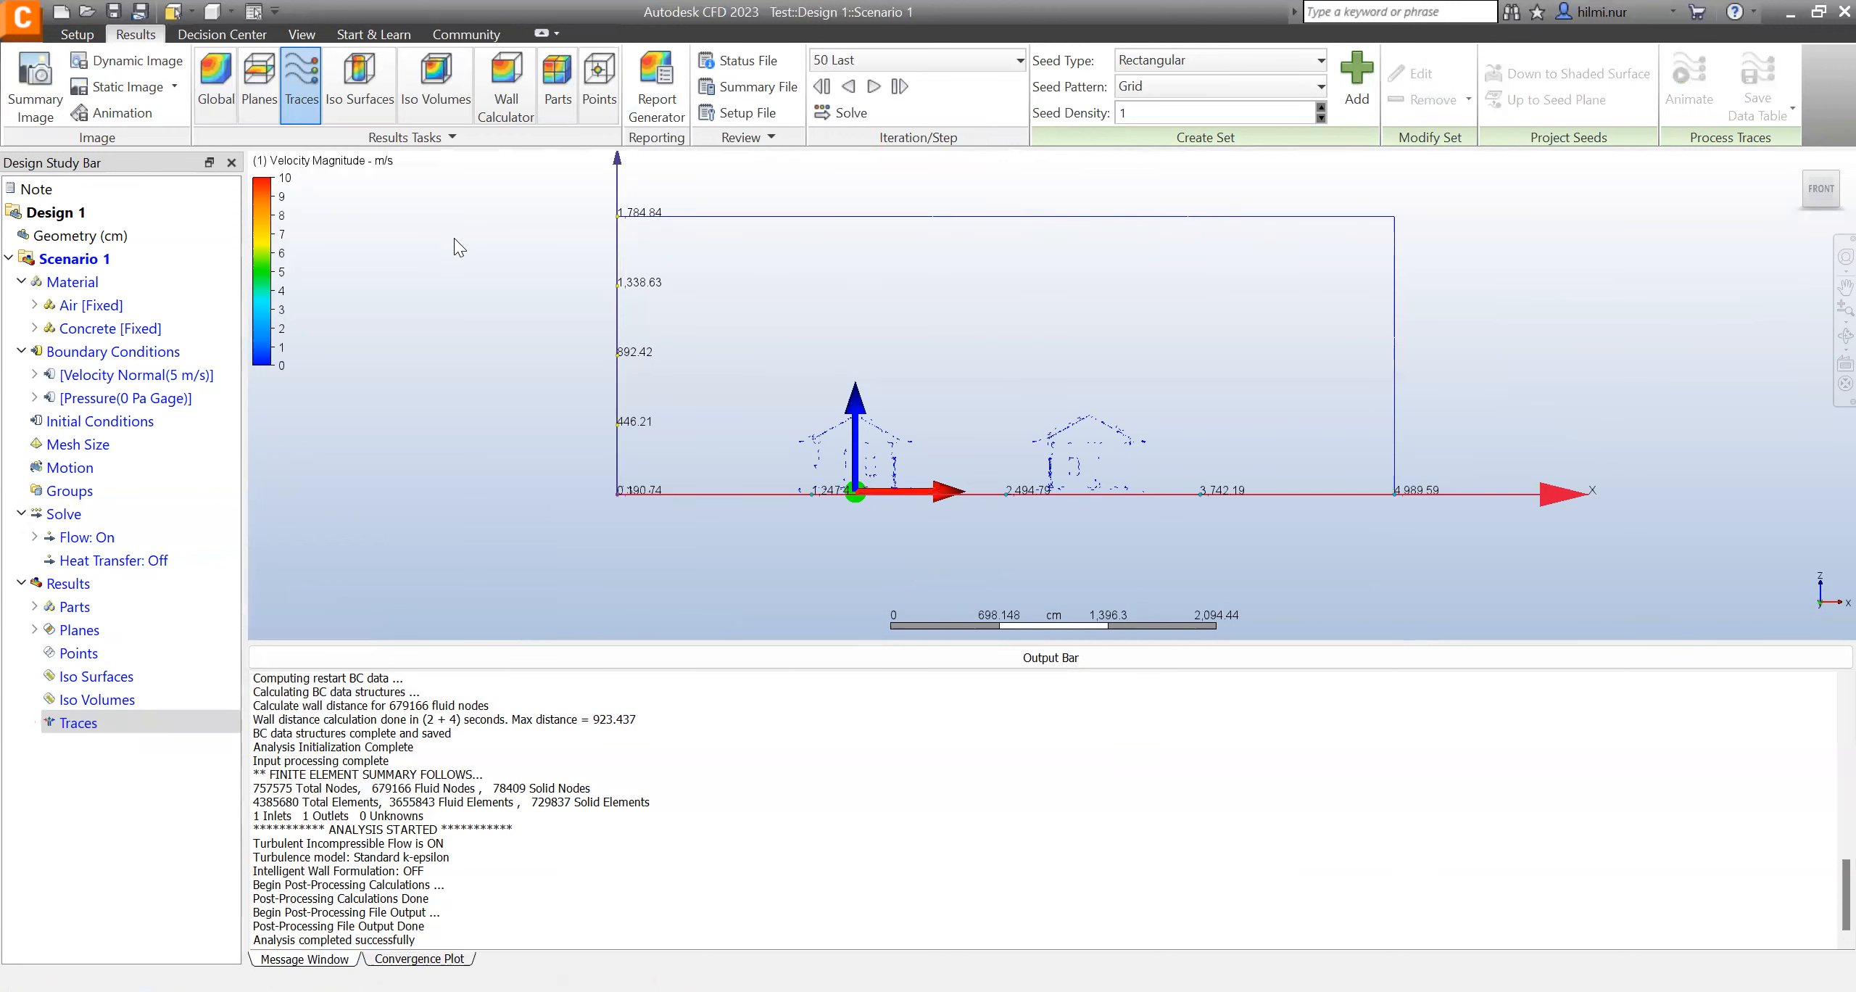
mouse_move(1803, 172)
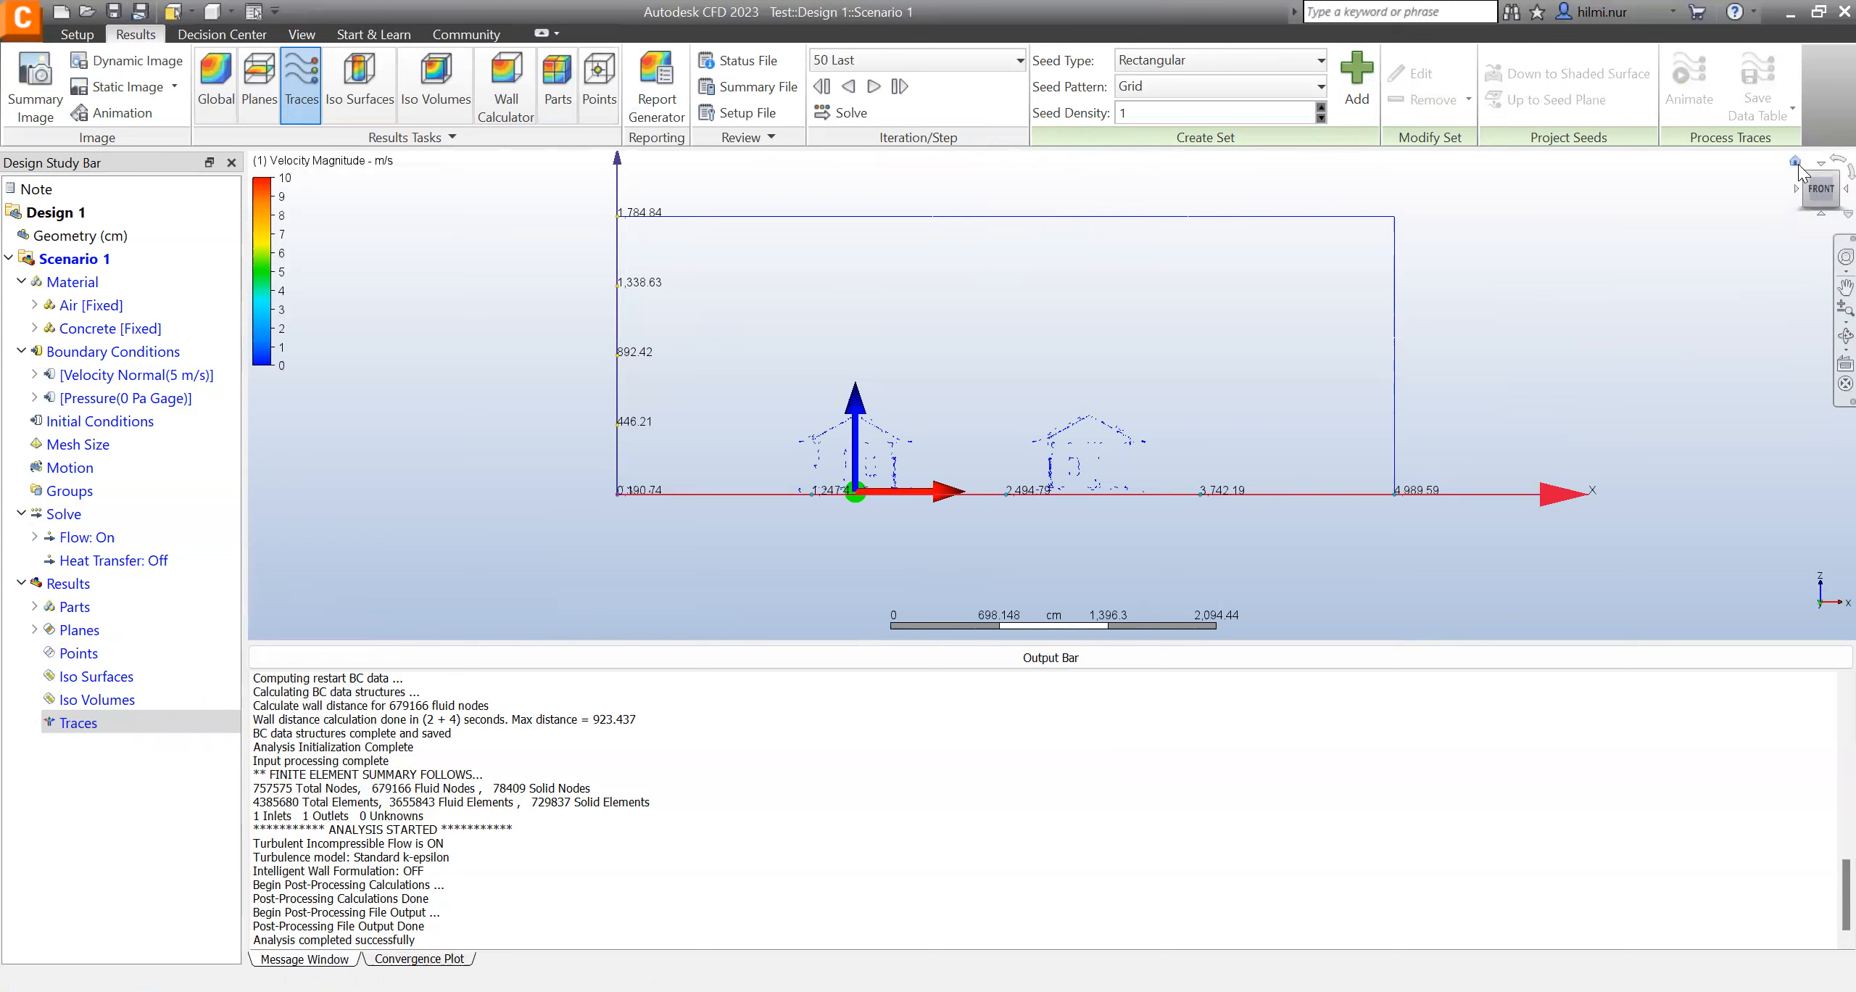
click(1798, 164)
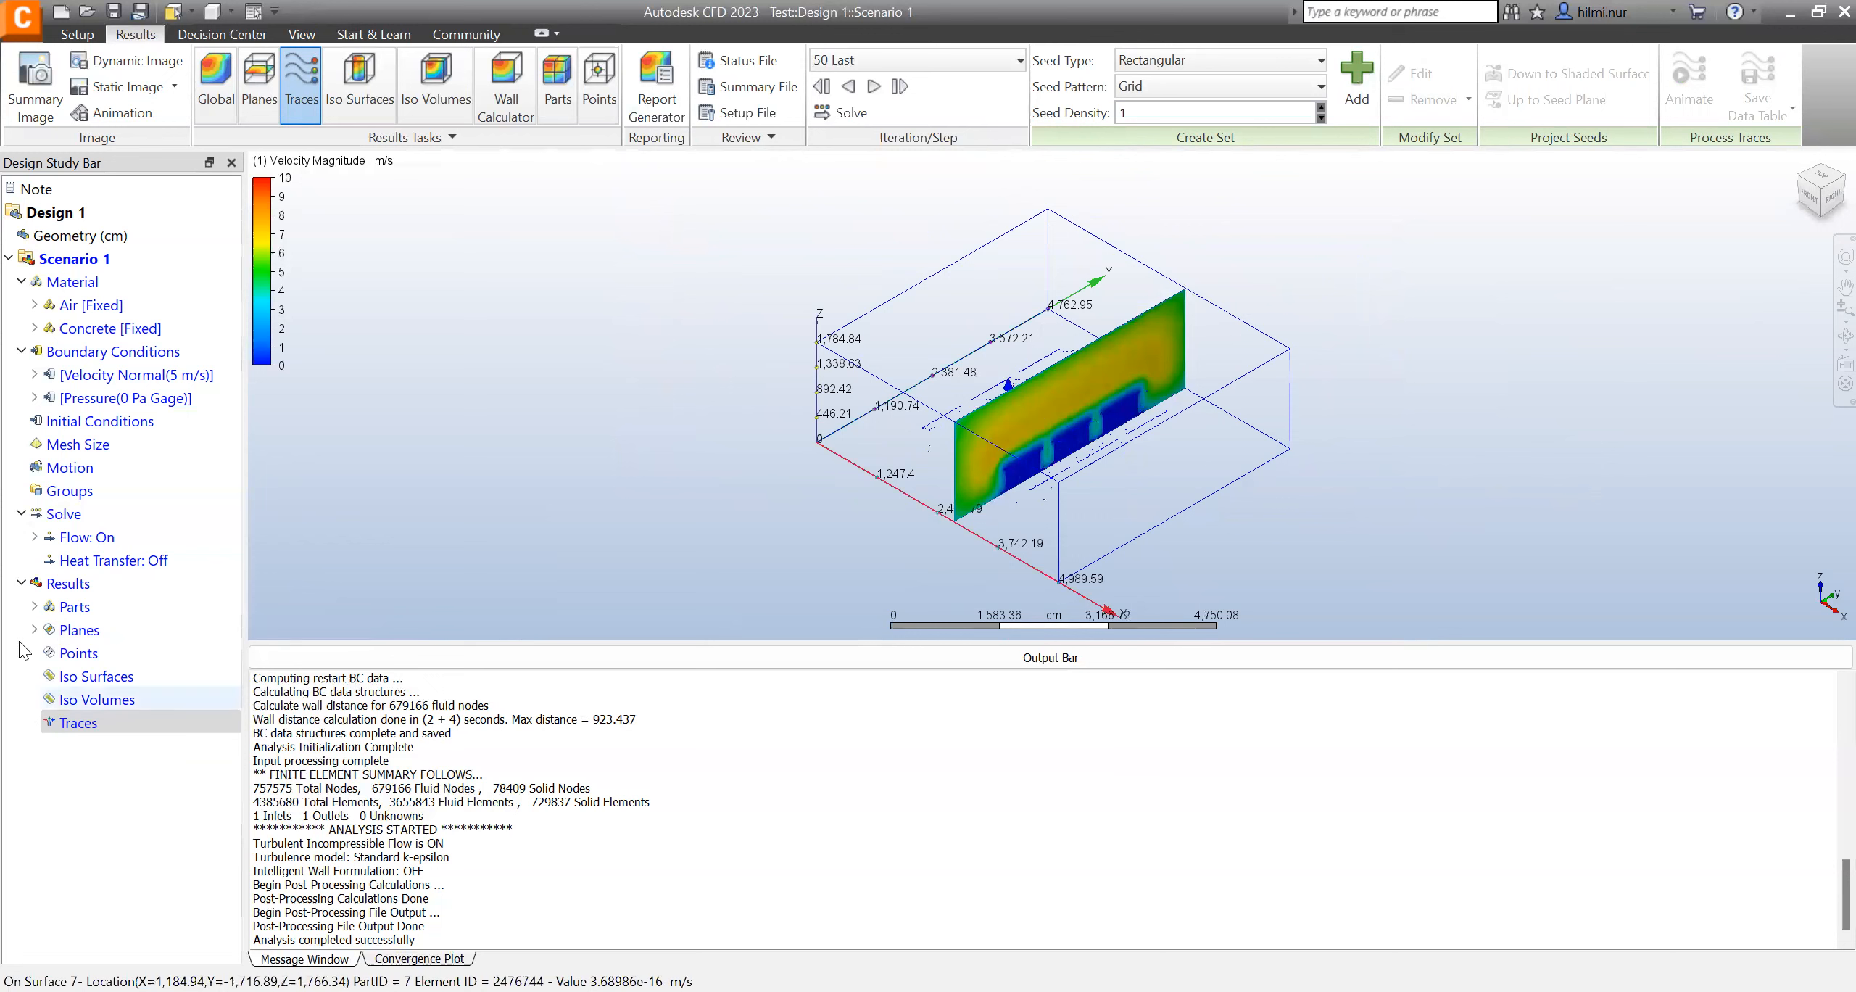
click(72, 630)
click(34, 629)
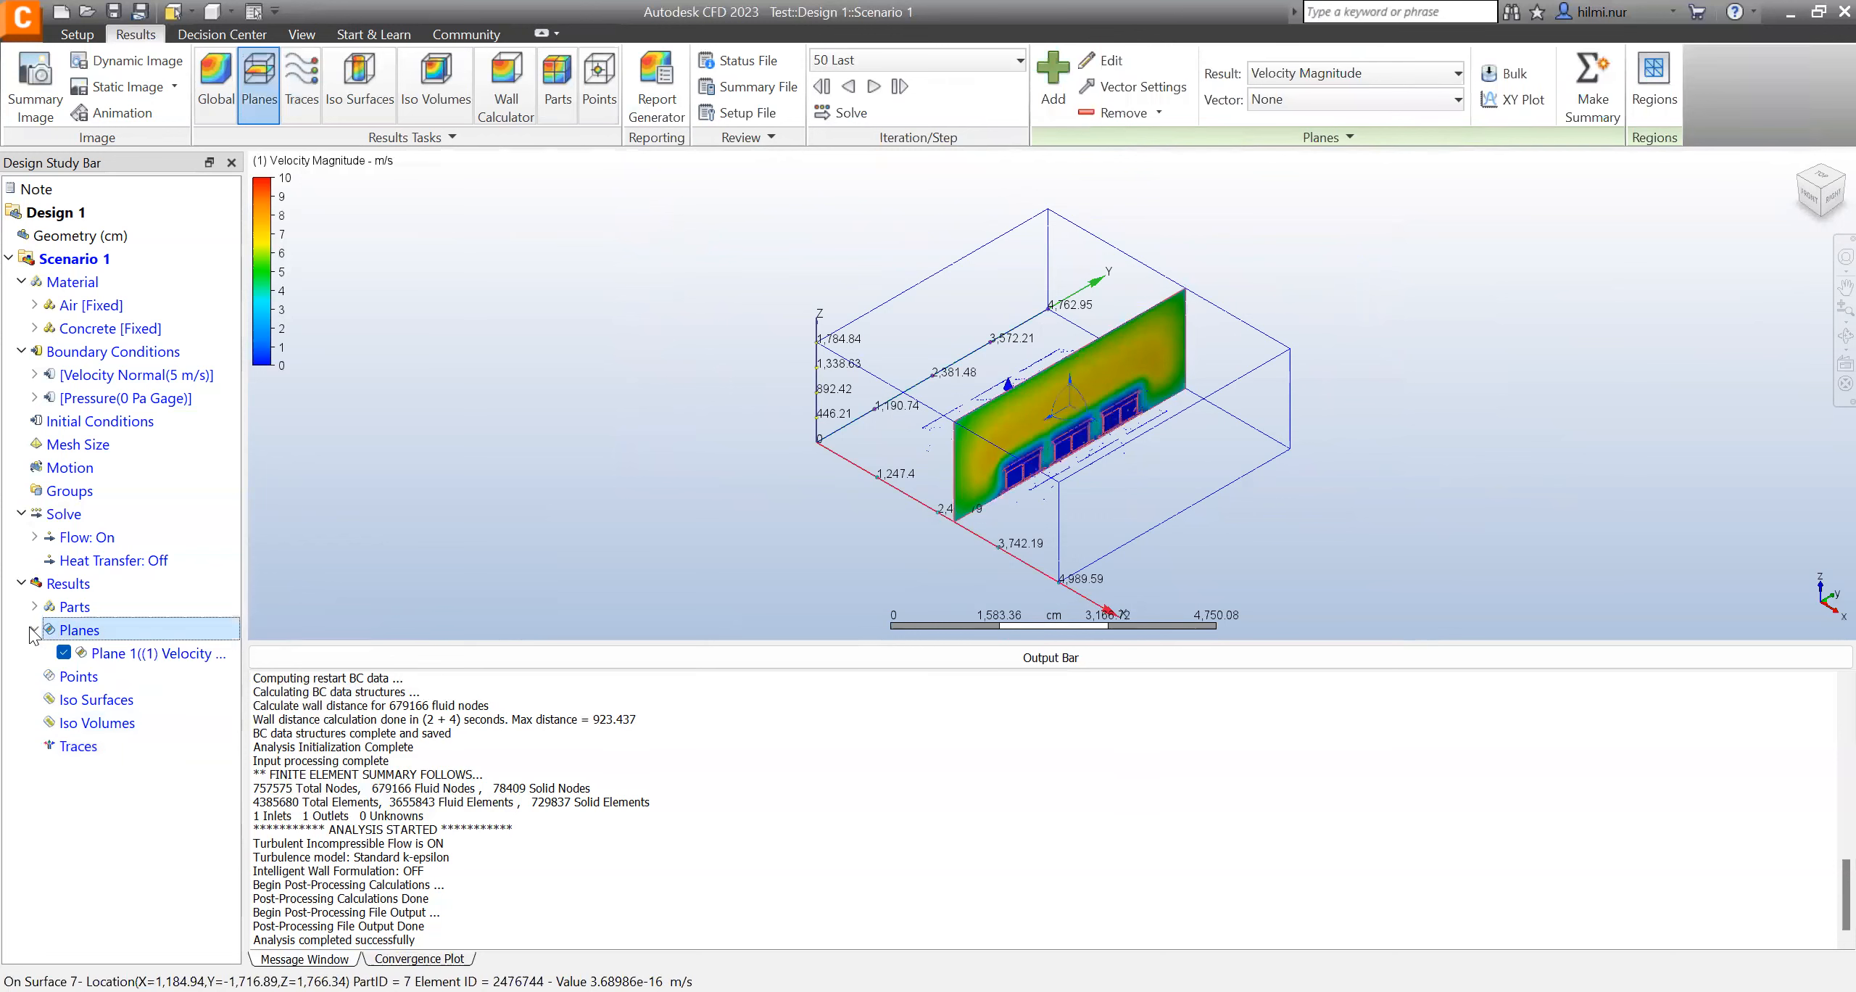
- Turn the vertical results plane parallel to the X axis and shift it along Y until it cuts through two facing houses
click(113, 660)
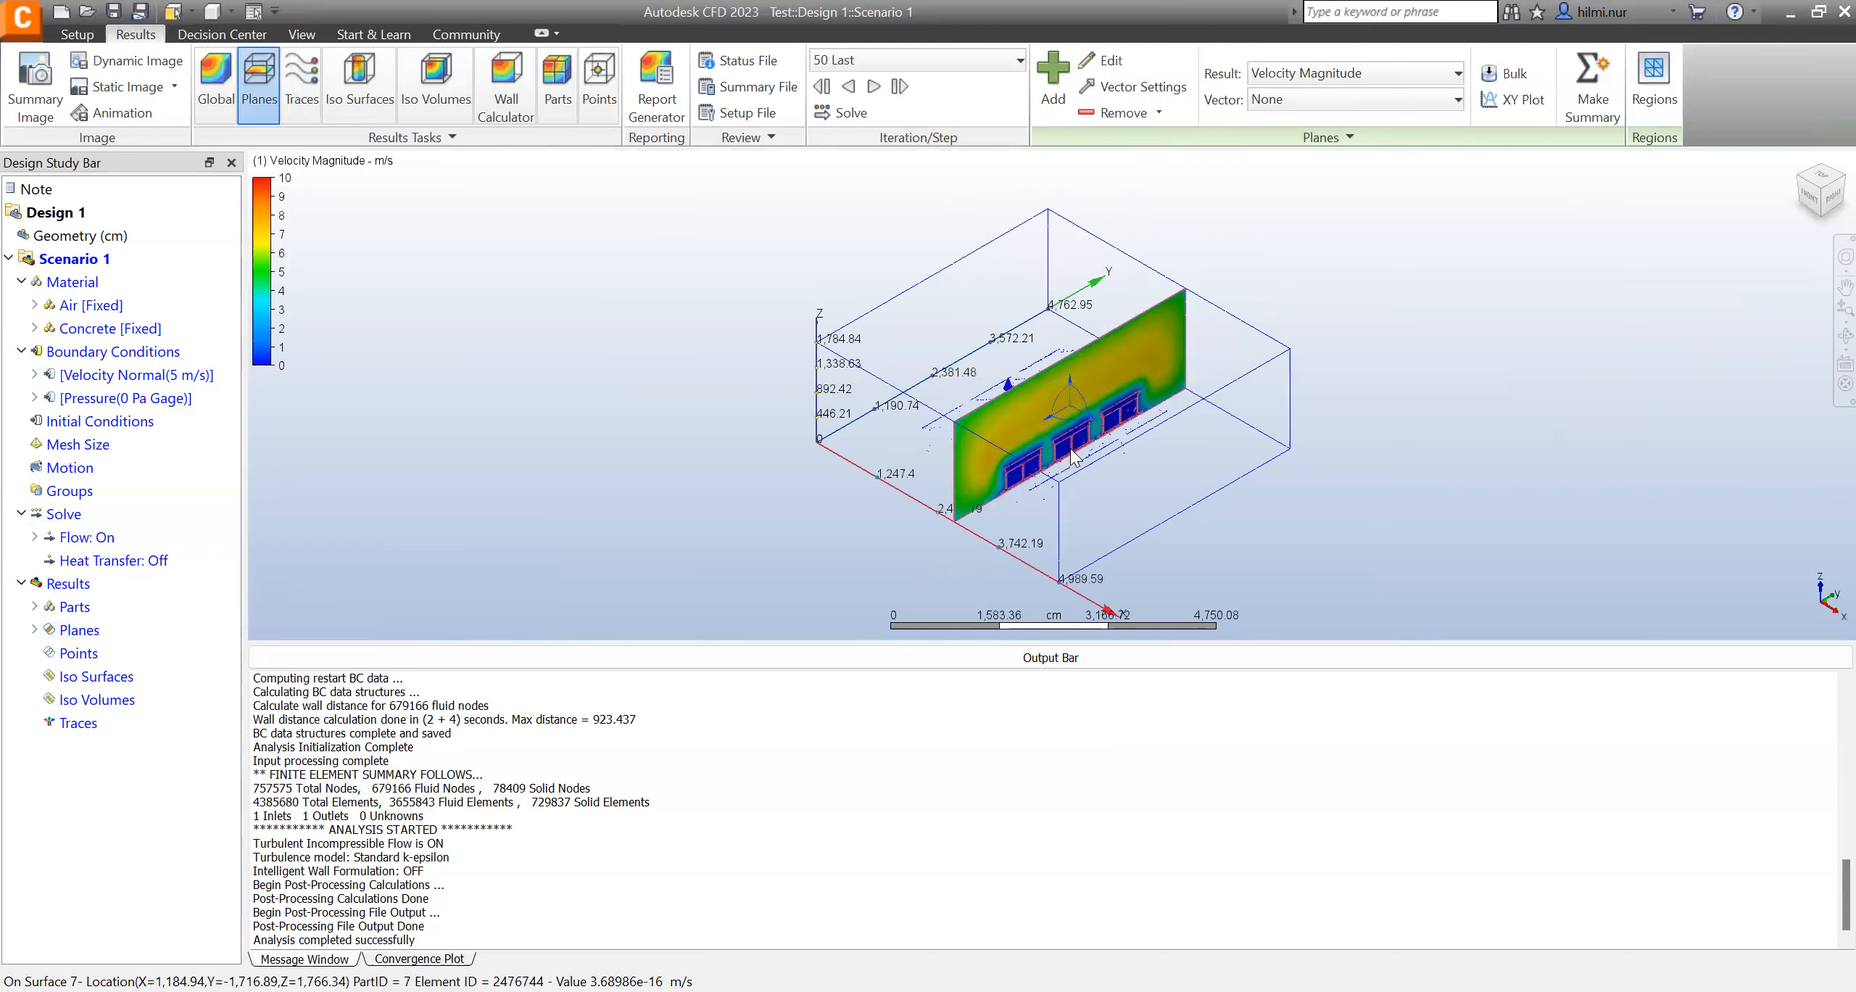
drag(1077, 419, 1029, 410)
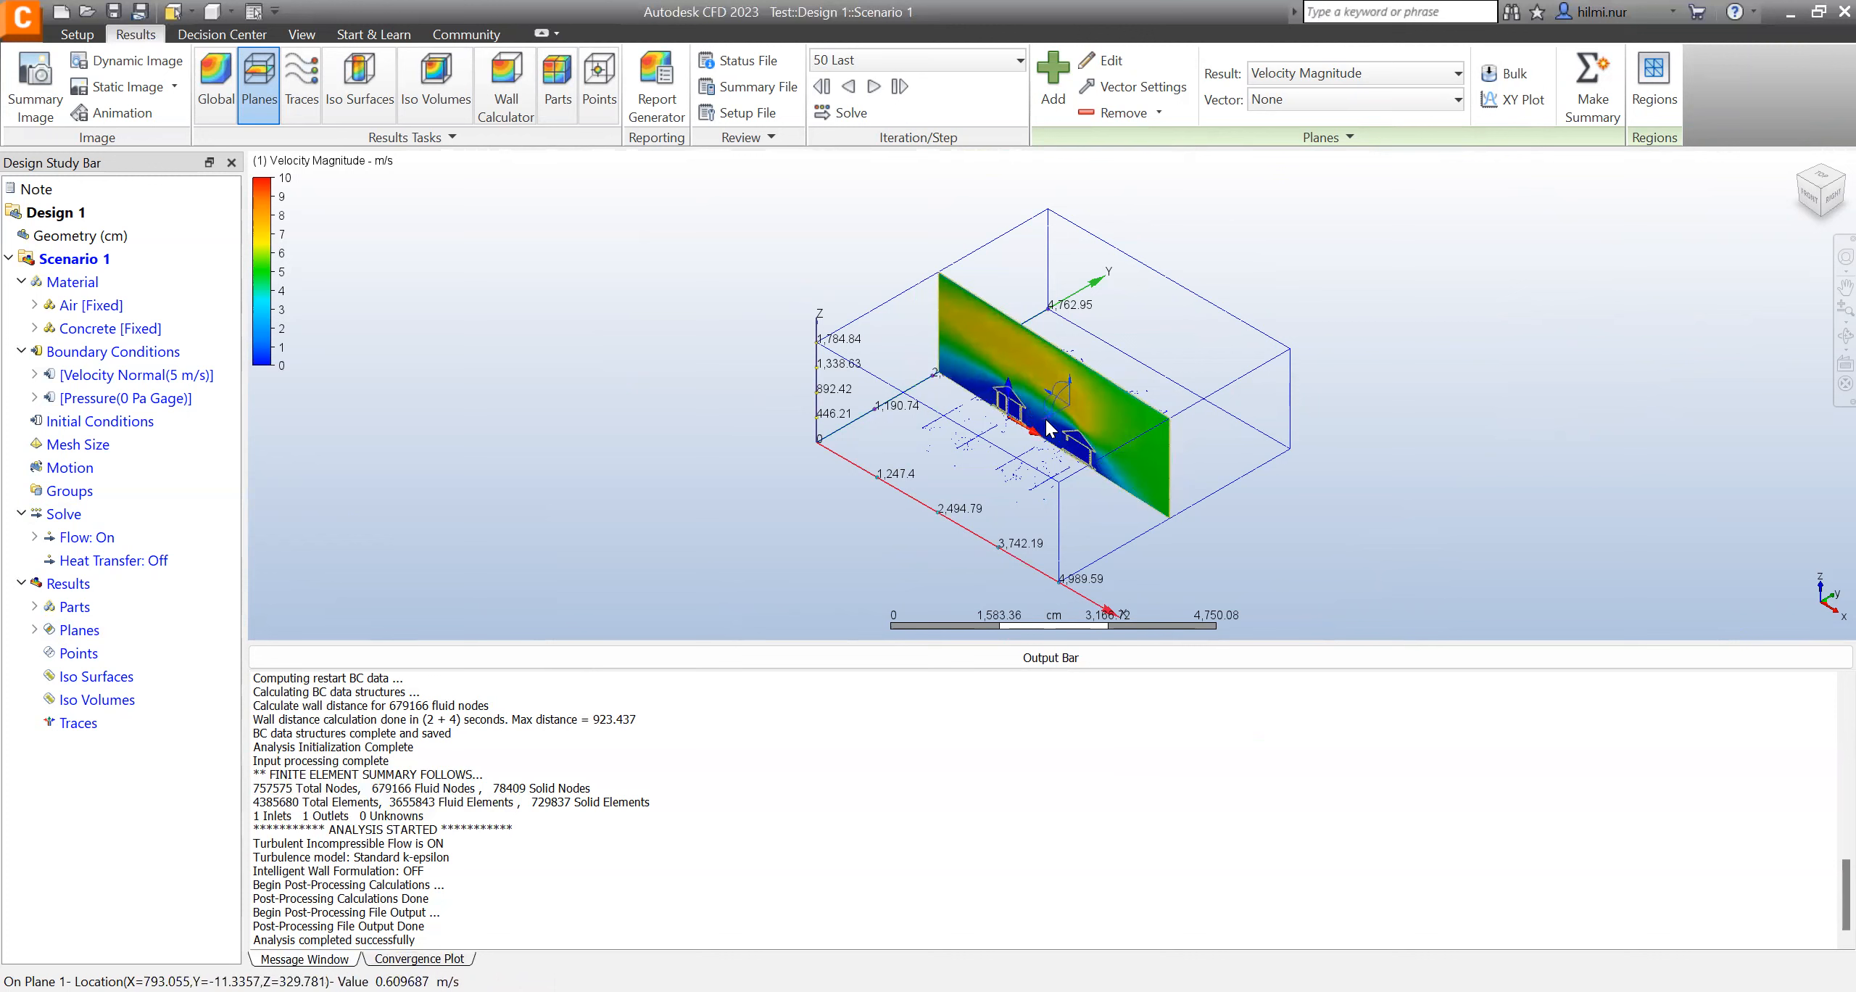
mouse_move(1051, 427)
mouse_down()
mouse_move(1003, 439)
mouse_move(1036, 421)
mouse_up()
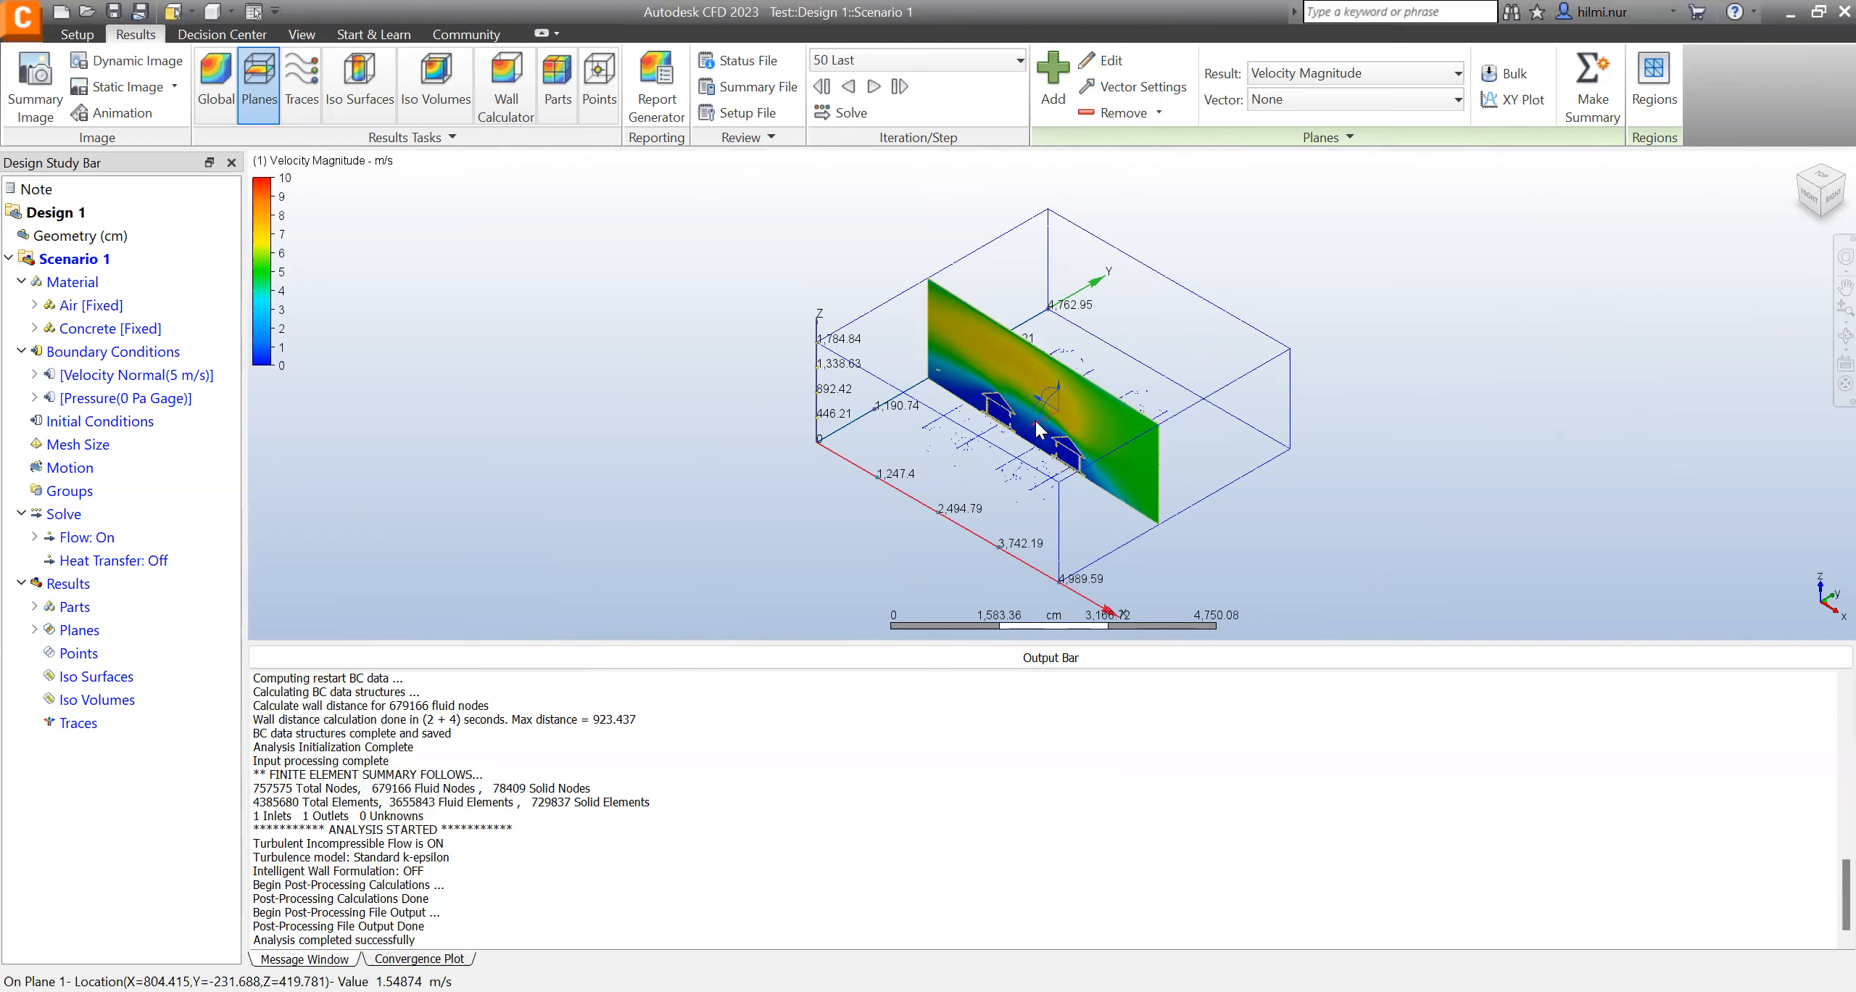
click(1036, 421)
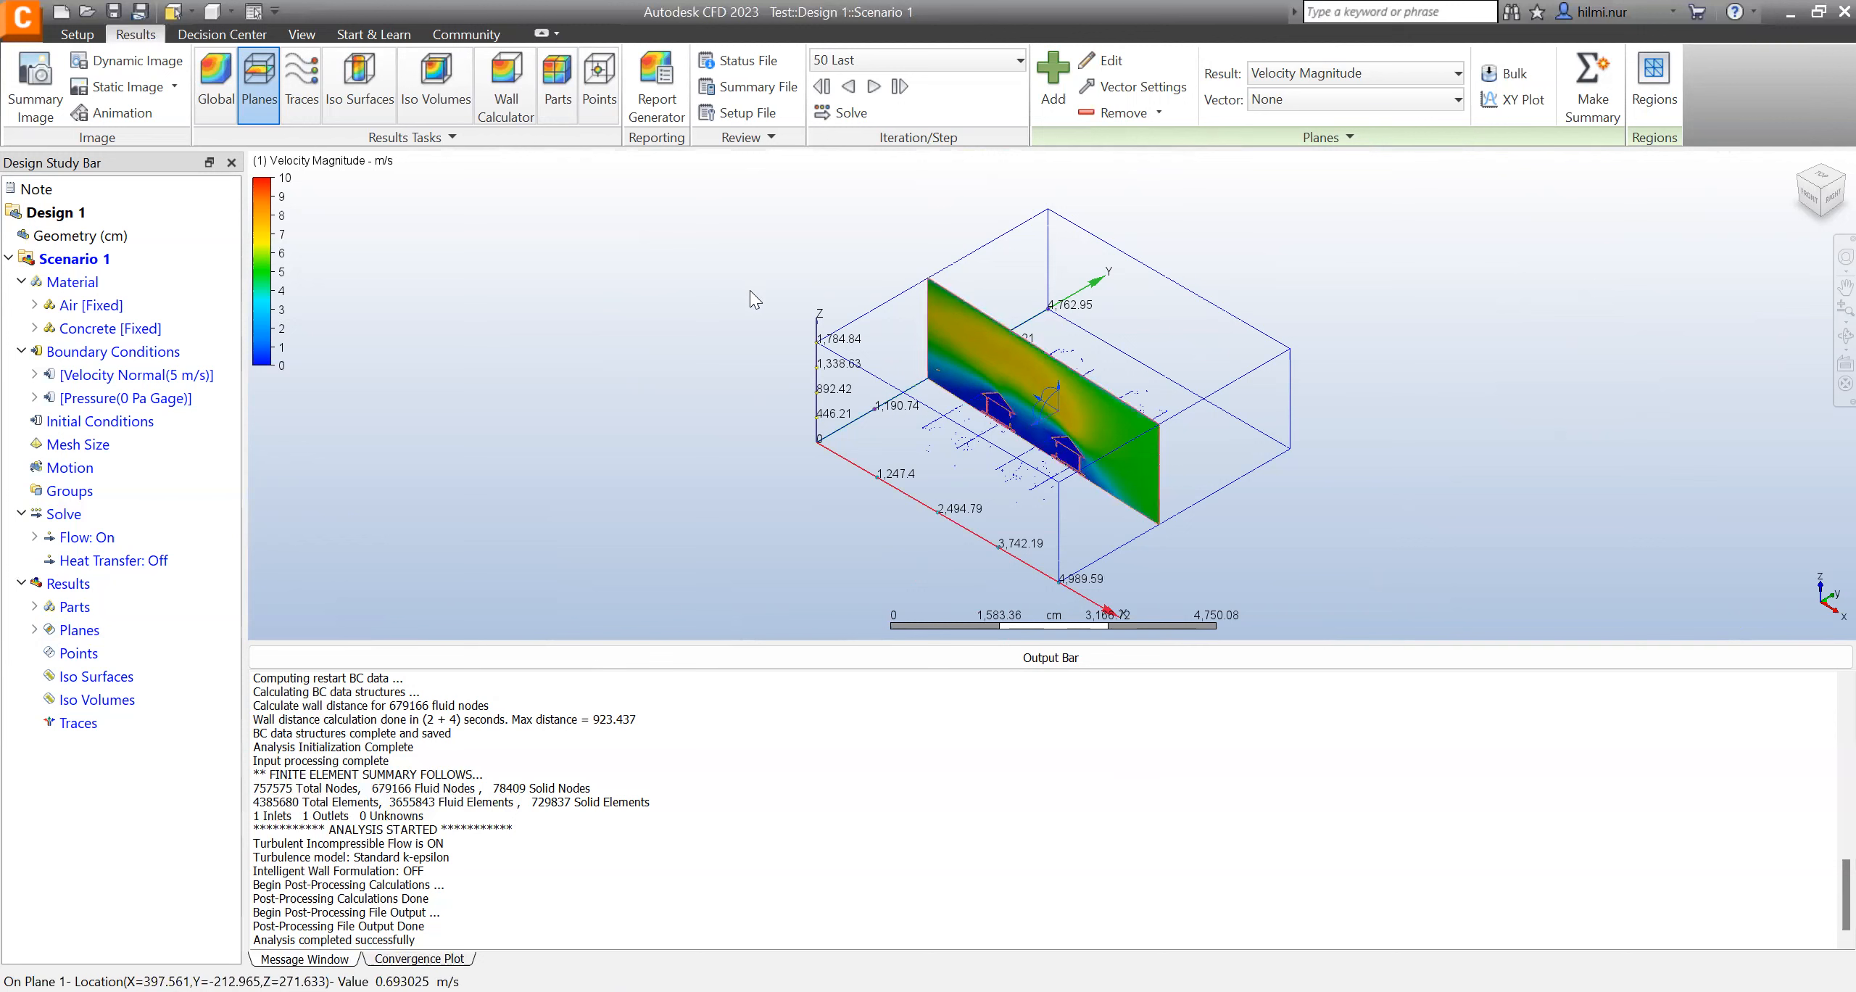
scroll(1029, 454, up, 5)
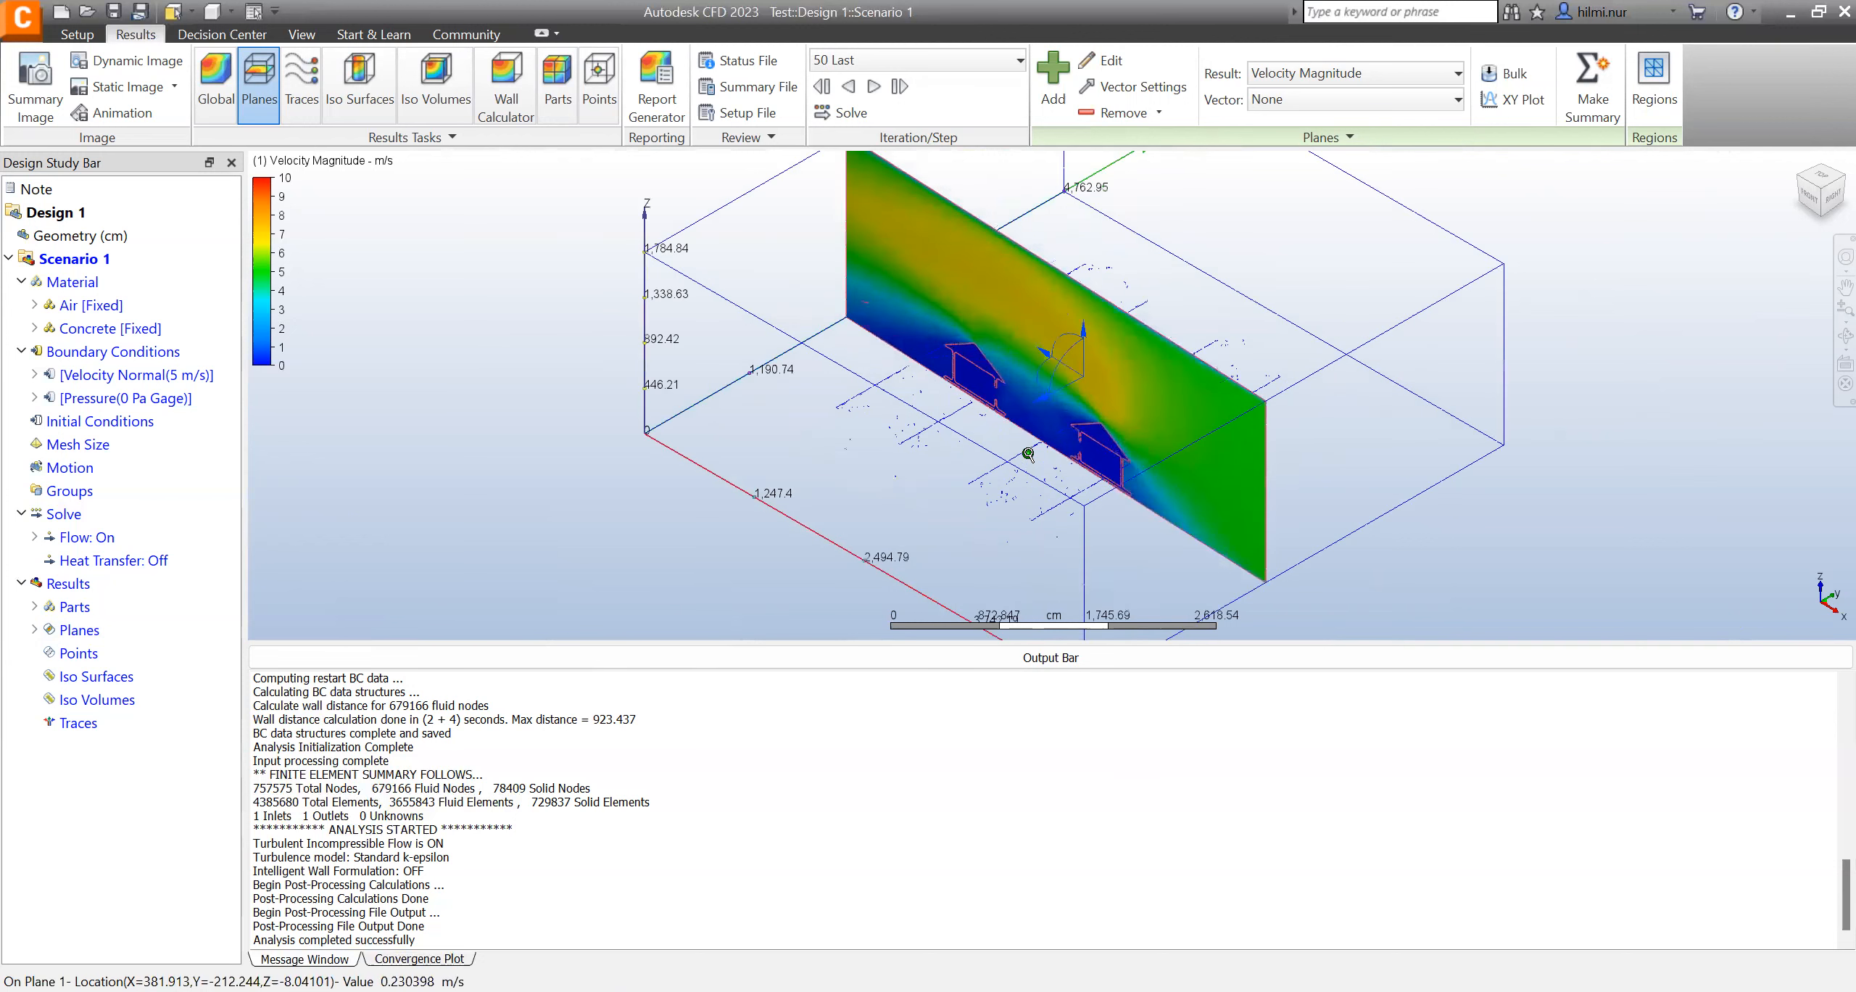
scroll(1029, 454, up, 5)
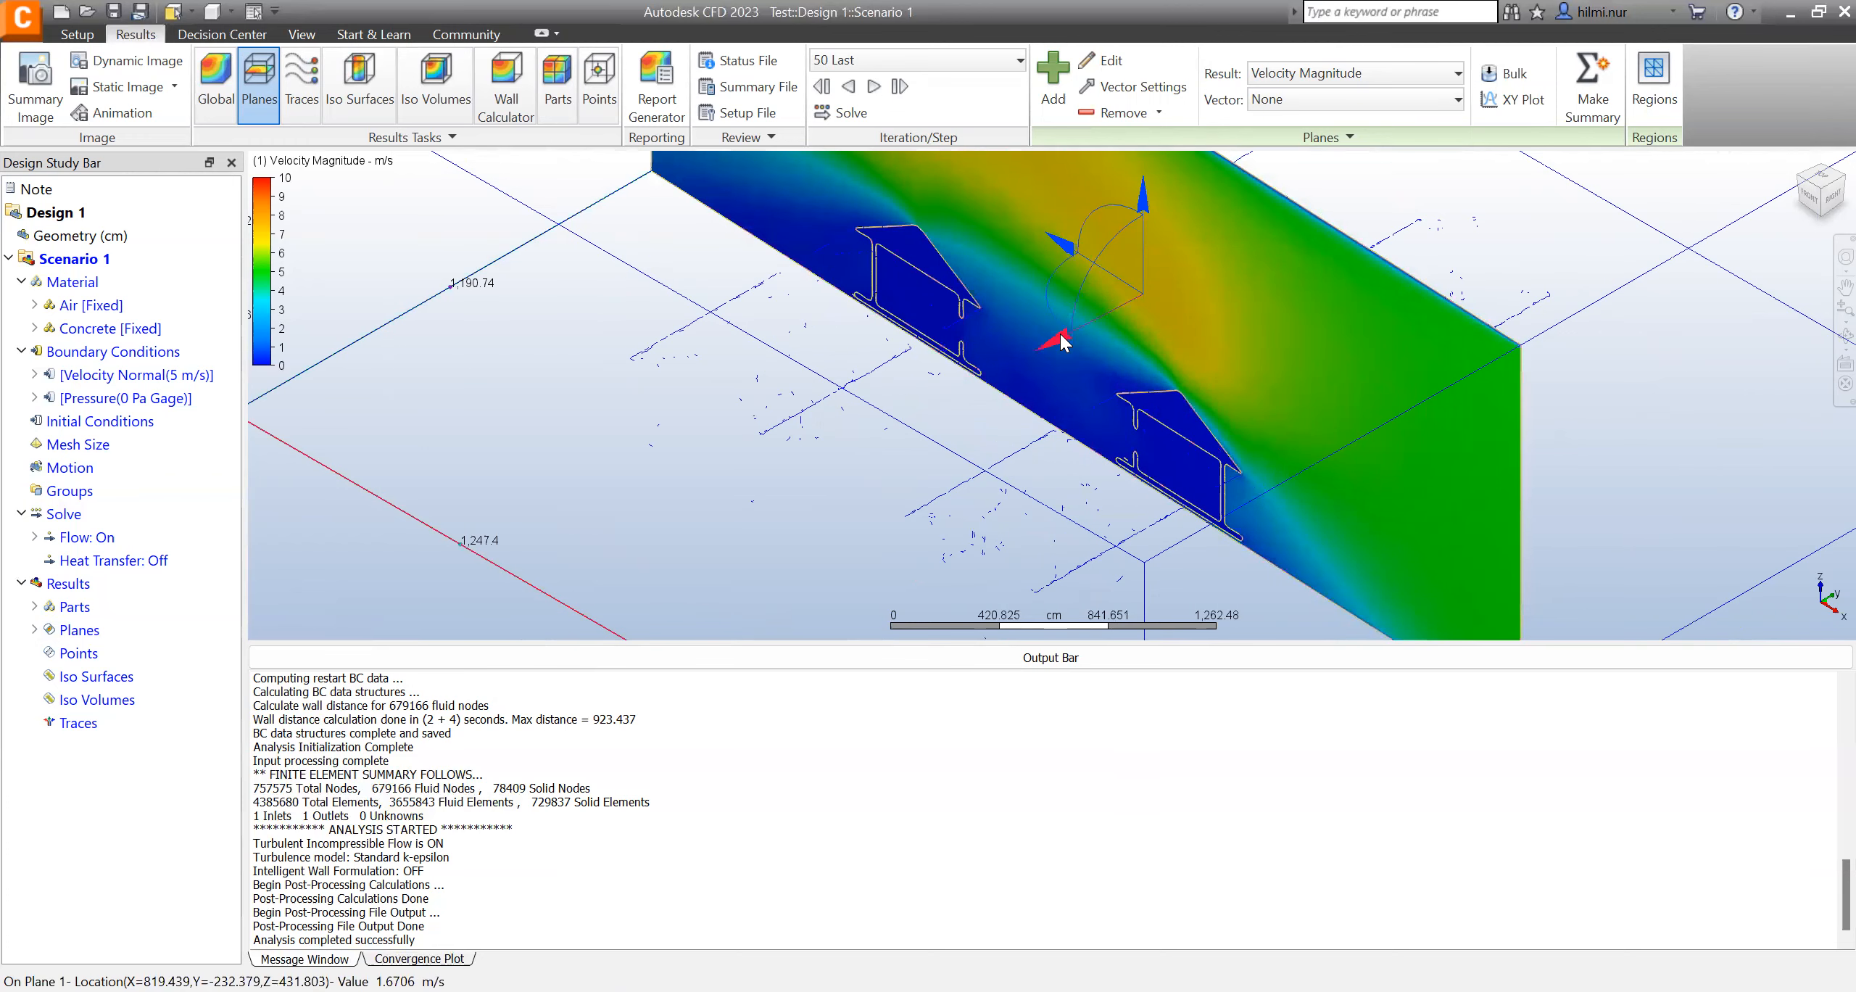
mouse_move(1064, 343)
mouse_down()
mouse_move(992, 380)
mouse_move(1127, 305)
mouse_move(1081, 340)
mouse_up()
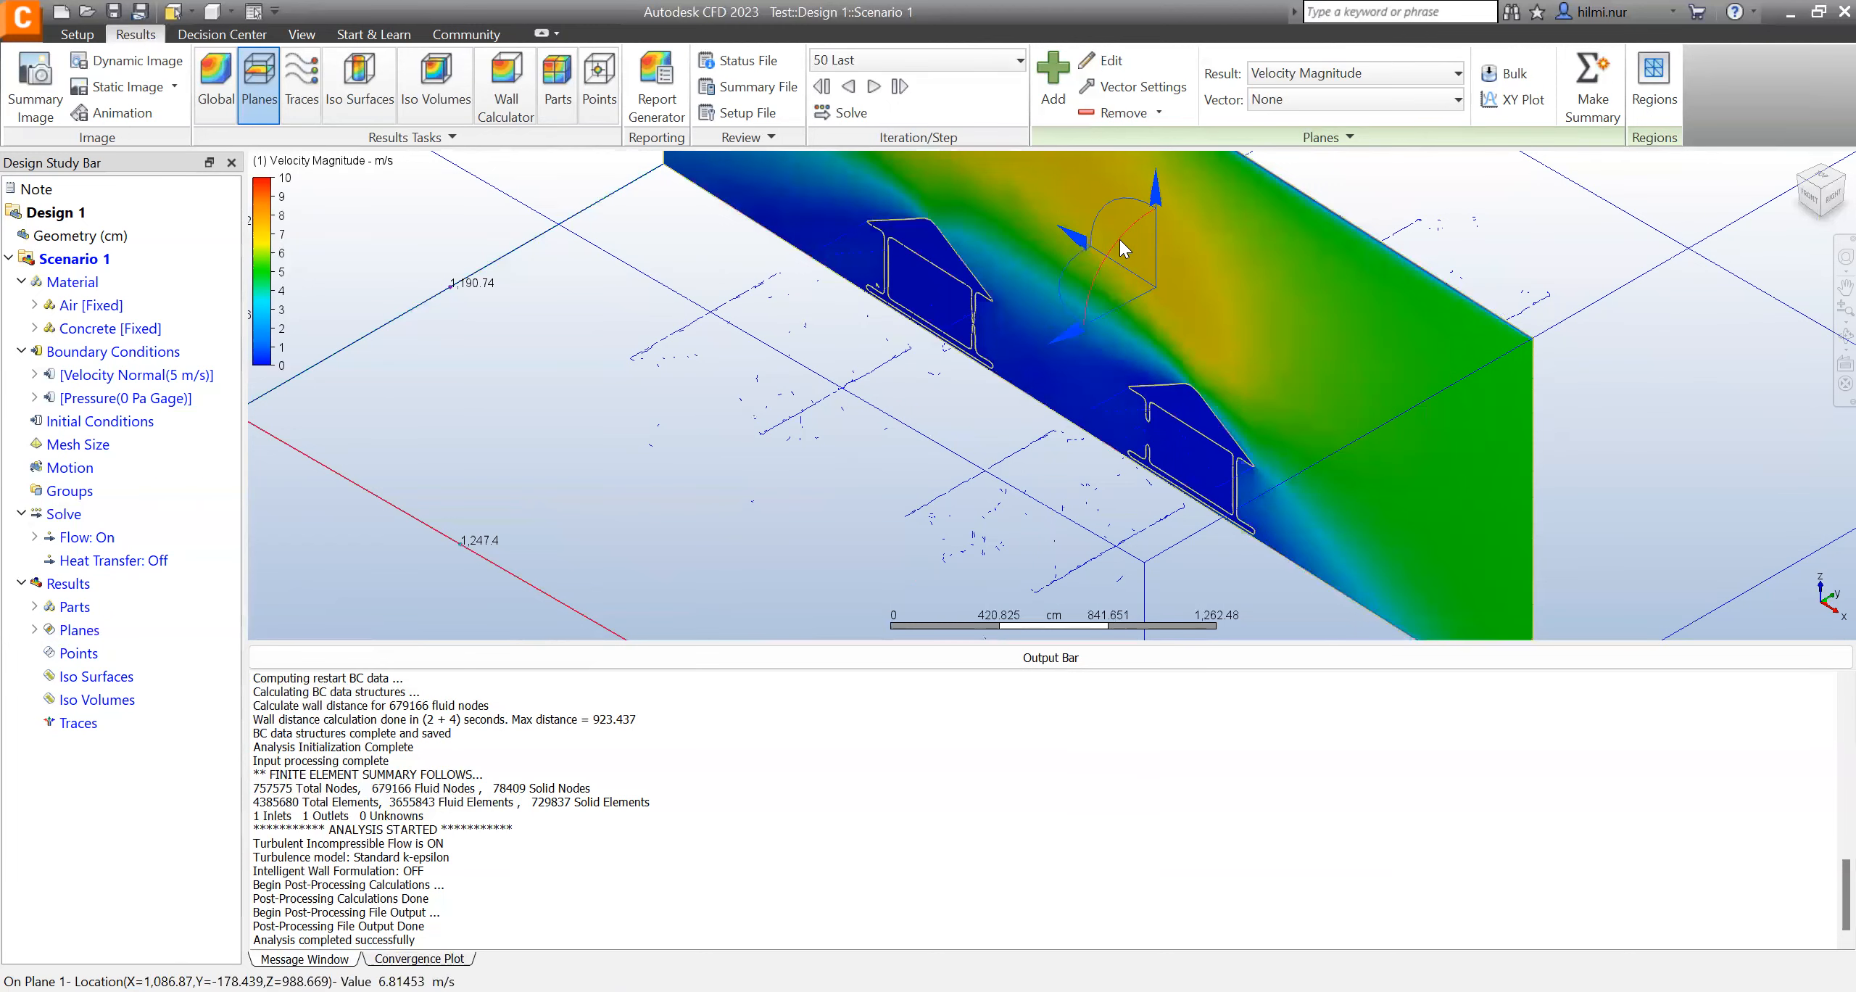
- Rotate the results plane to horizontal and lower it along Z until it cuts through the walls of all six houses
drag(1120, 240, 1263, 159)
scroll(1263, 159, down, 3)
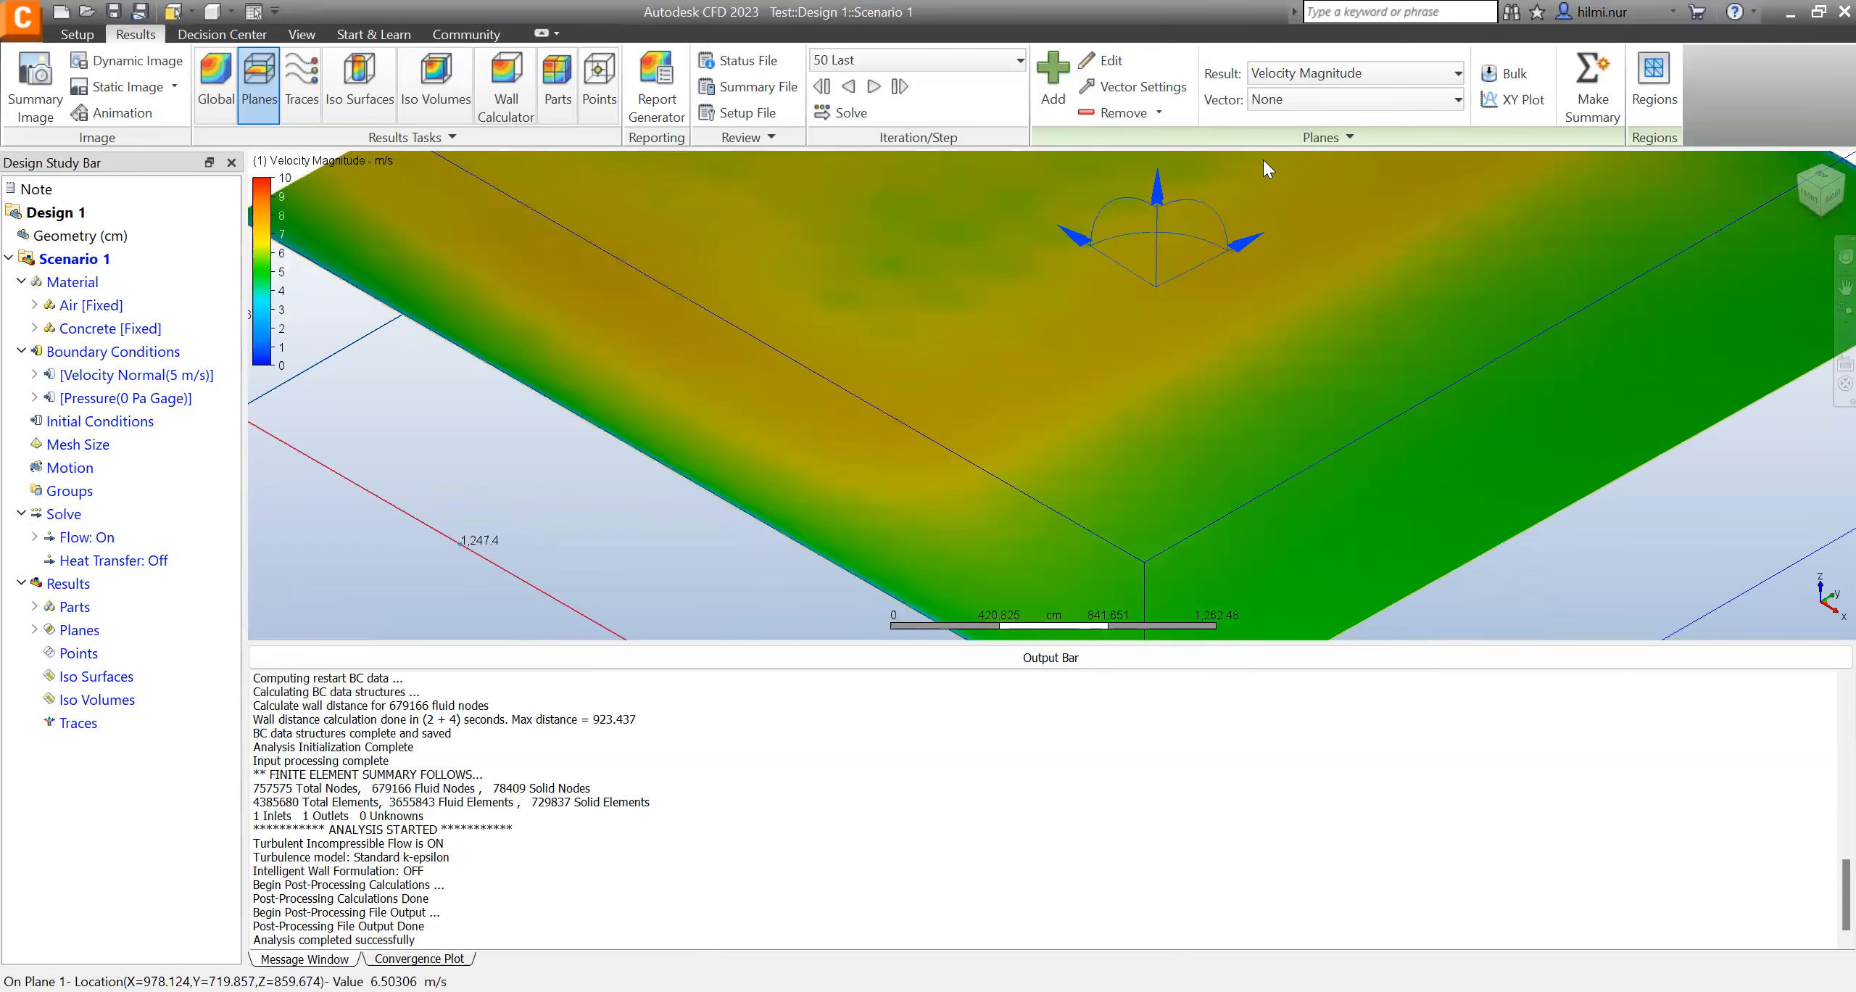
scroll(1263, 161, down, 2)
scroll(1374, 372, down, 3)
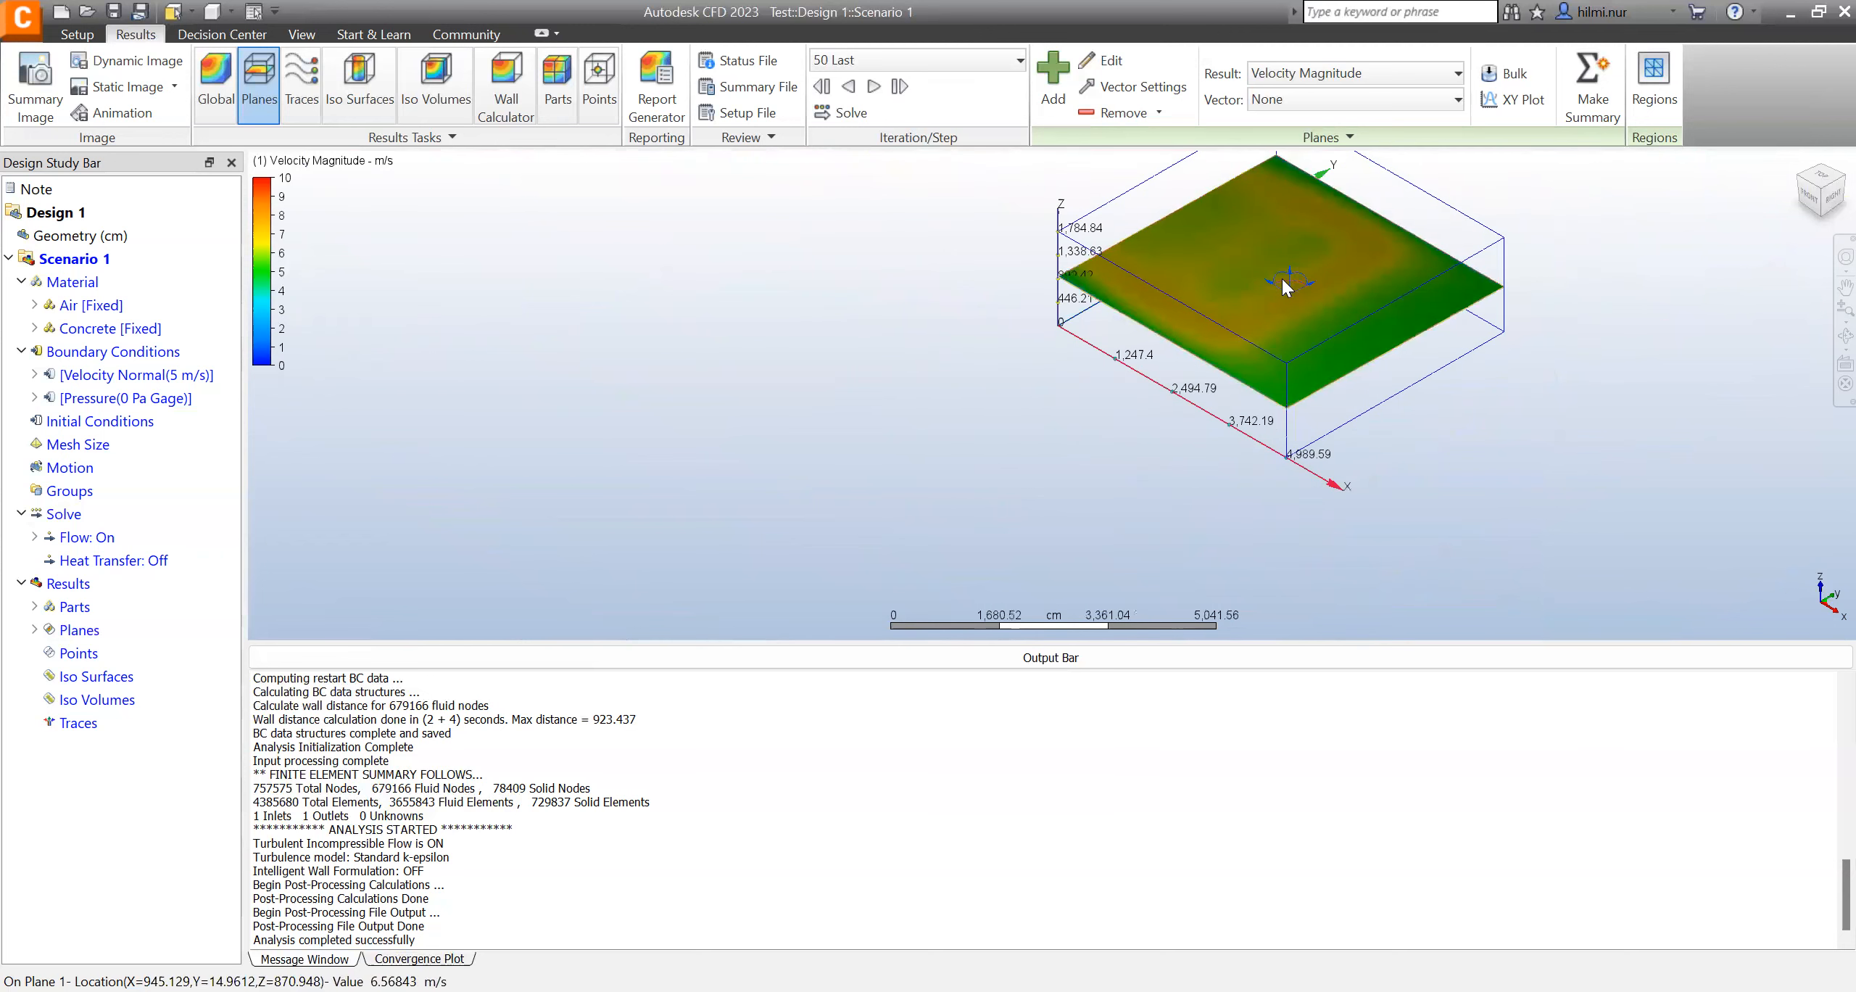
scroll(1282, 281, up, 1)
scroll(1282, 281, up, 1)
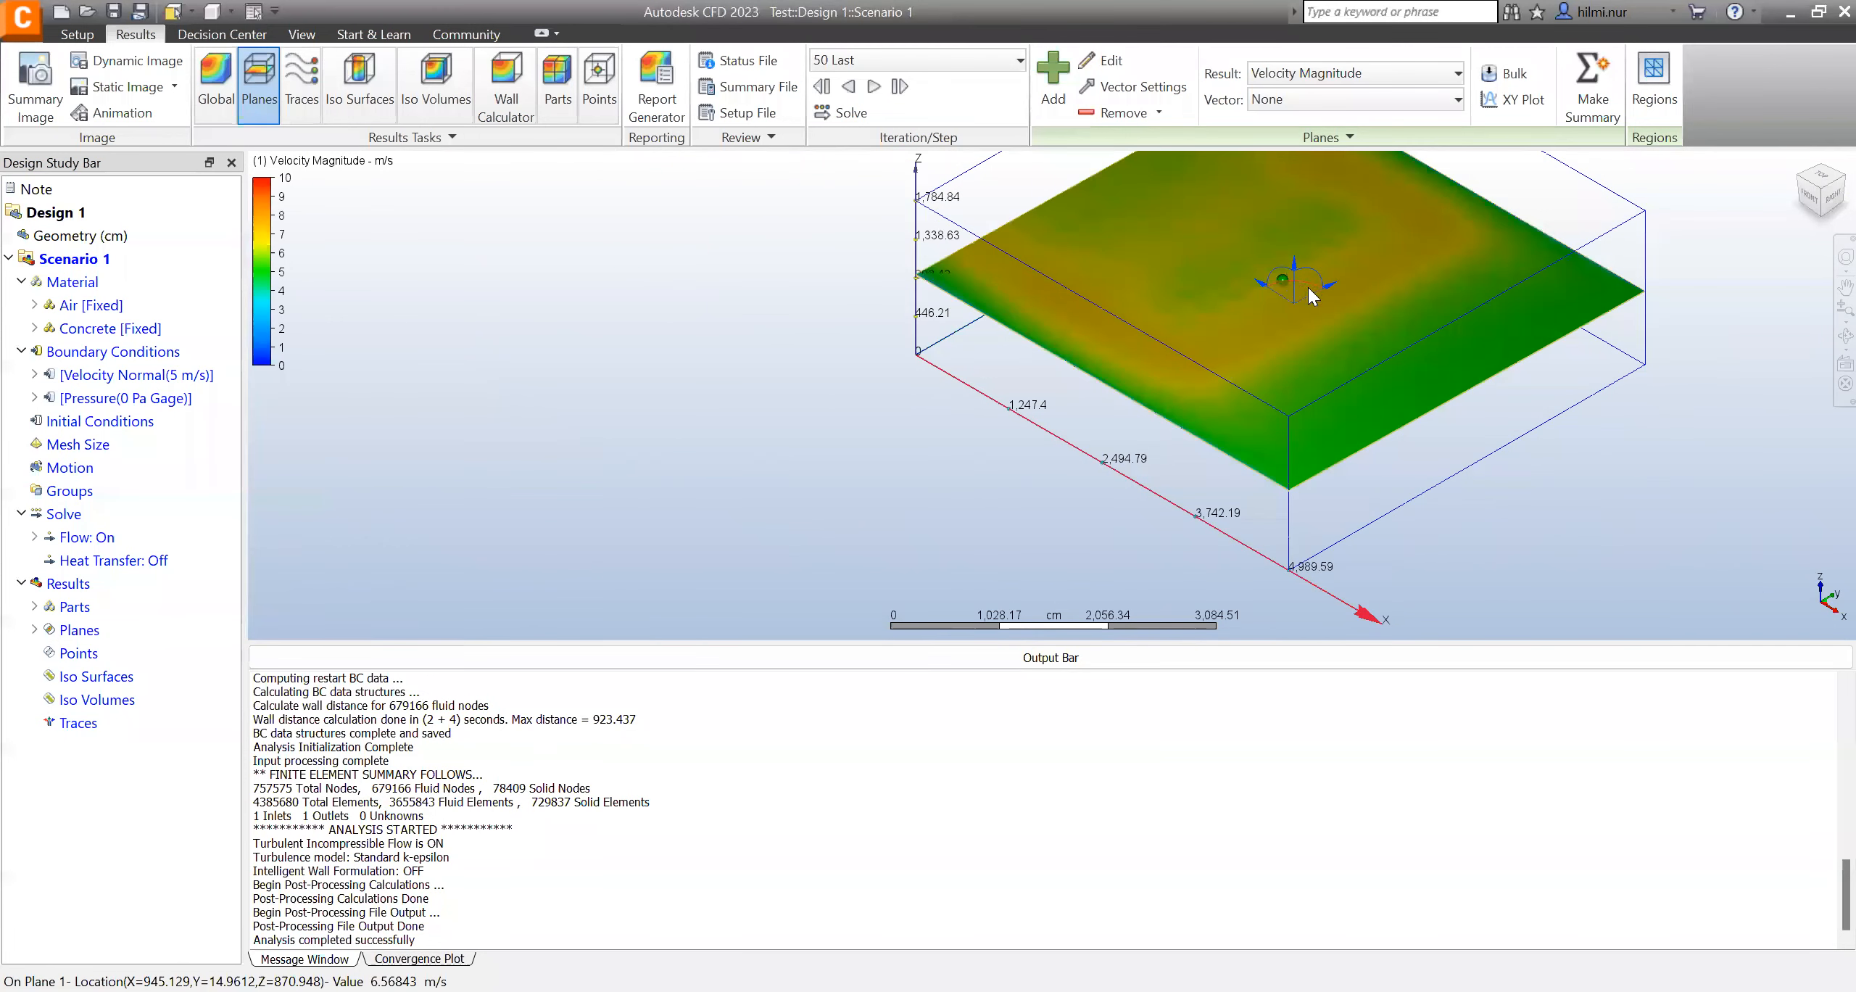
scroll(1299, 283, up, 1)
drag(1298, 283, 1304, 372)
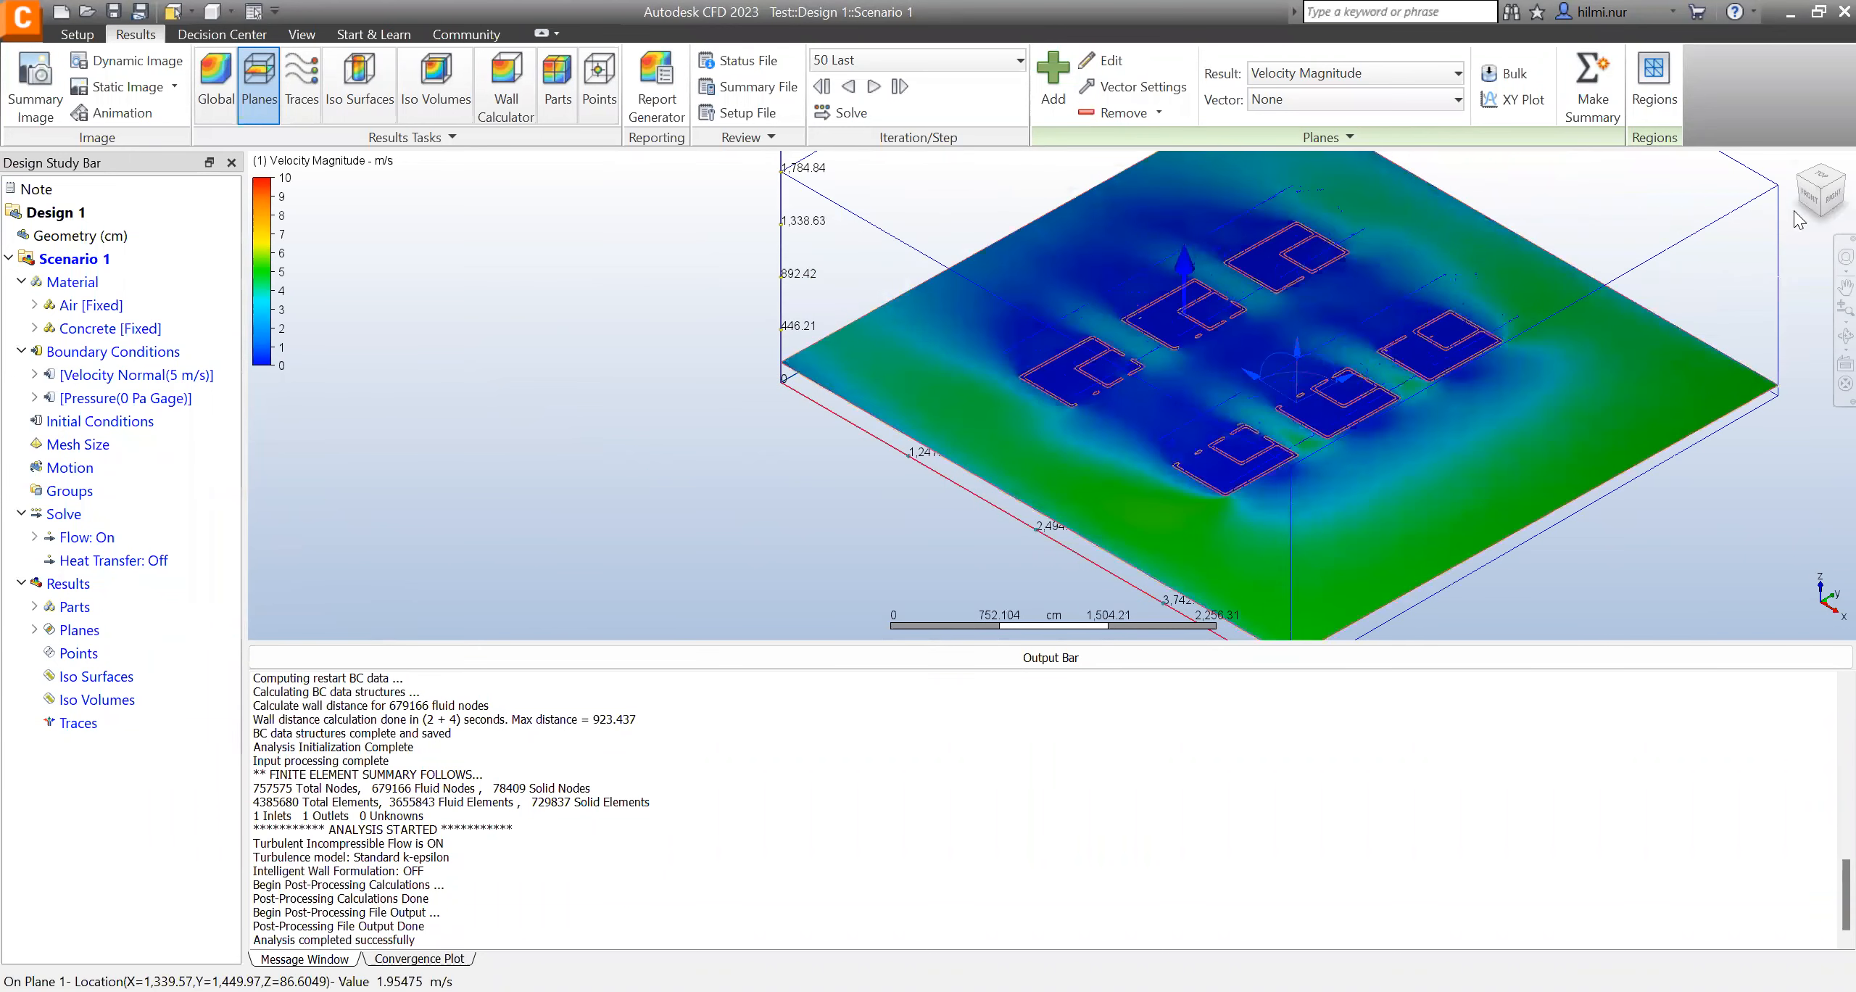
- Examine the velocity distribution around and between the six houses on the horizontal plane in top view
click(1825, 180)
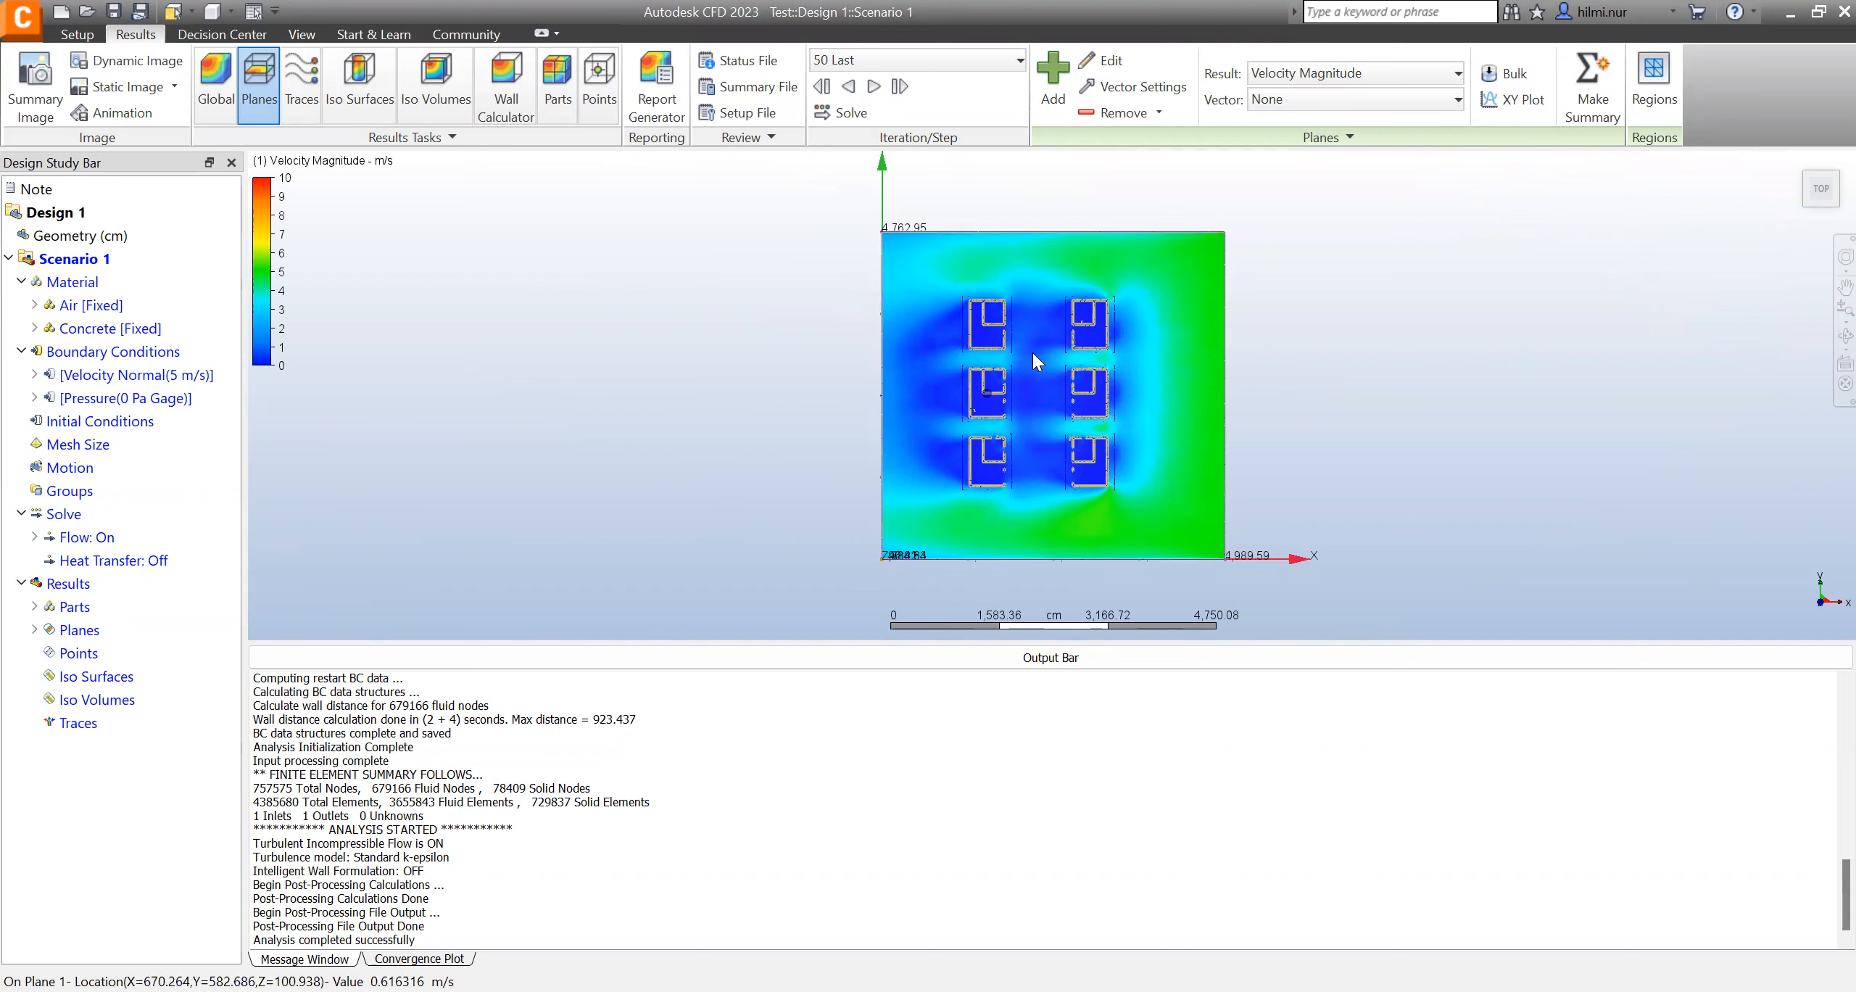
scroll(1033, 352, up, 5)
scroll(1033, 354, up, 3)
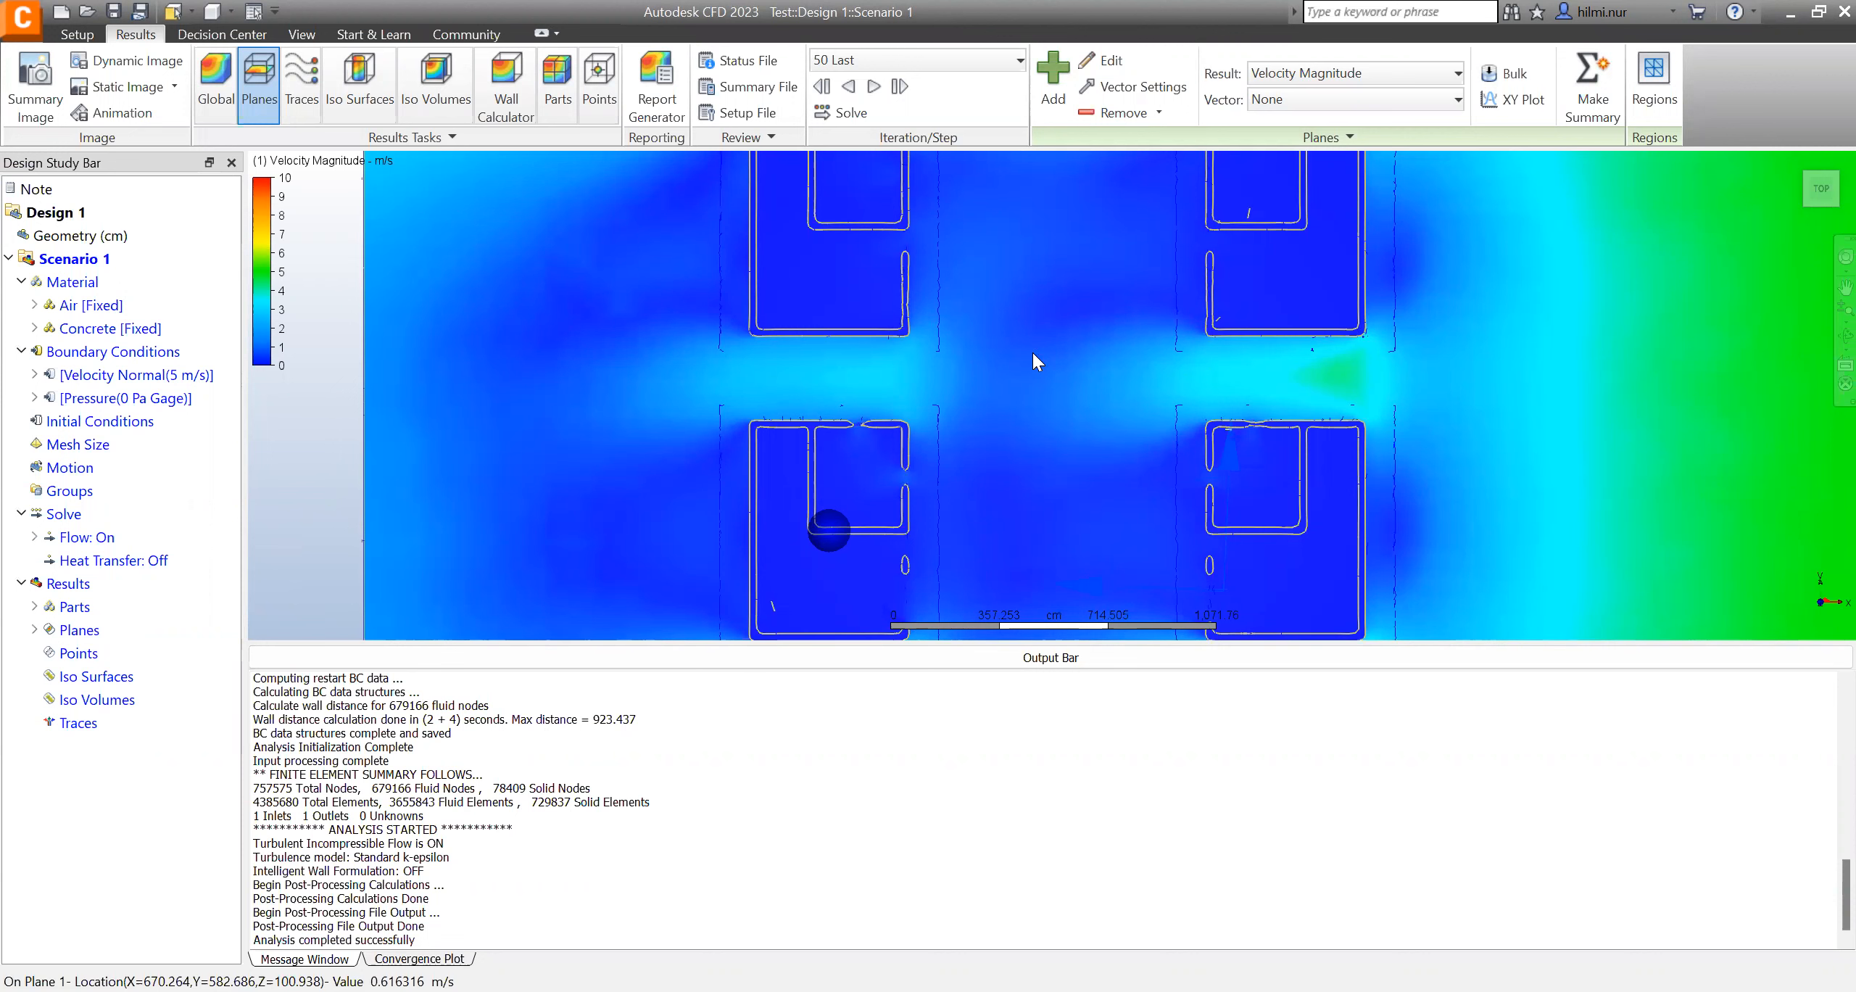
scroll(1033, 352, down, 6)
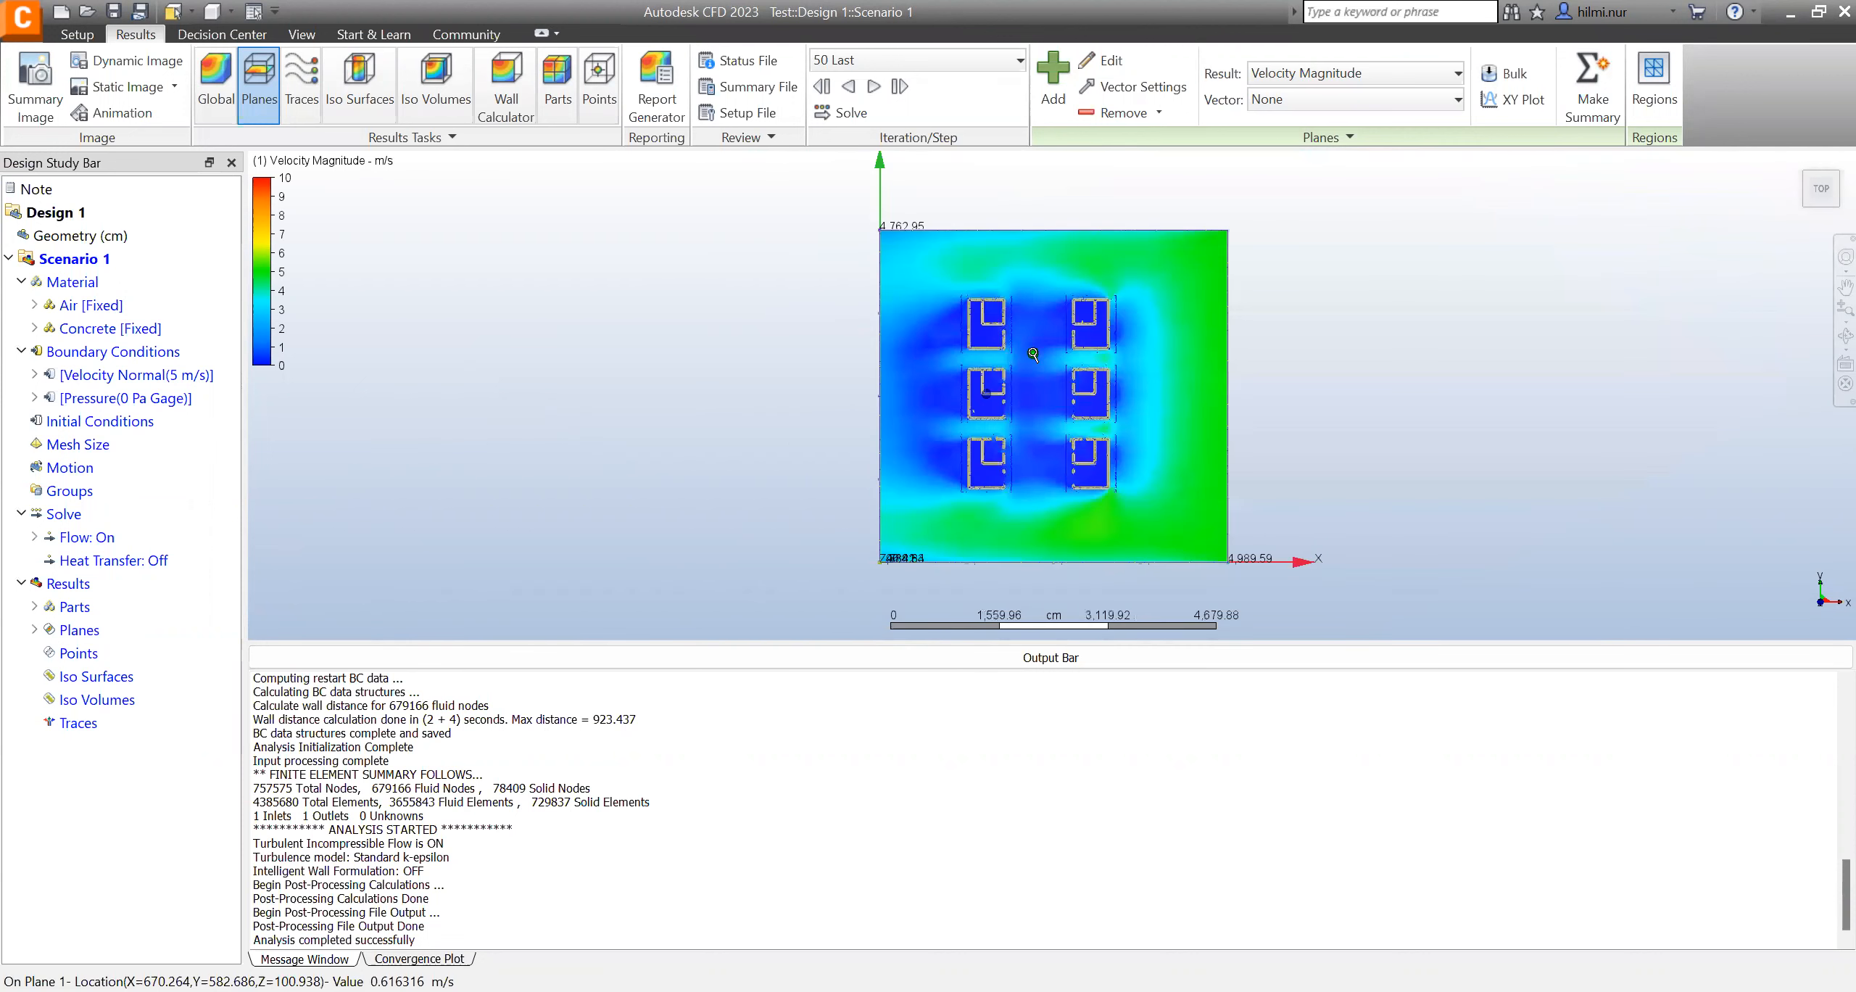
scroll(1033, 354, up, 4)
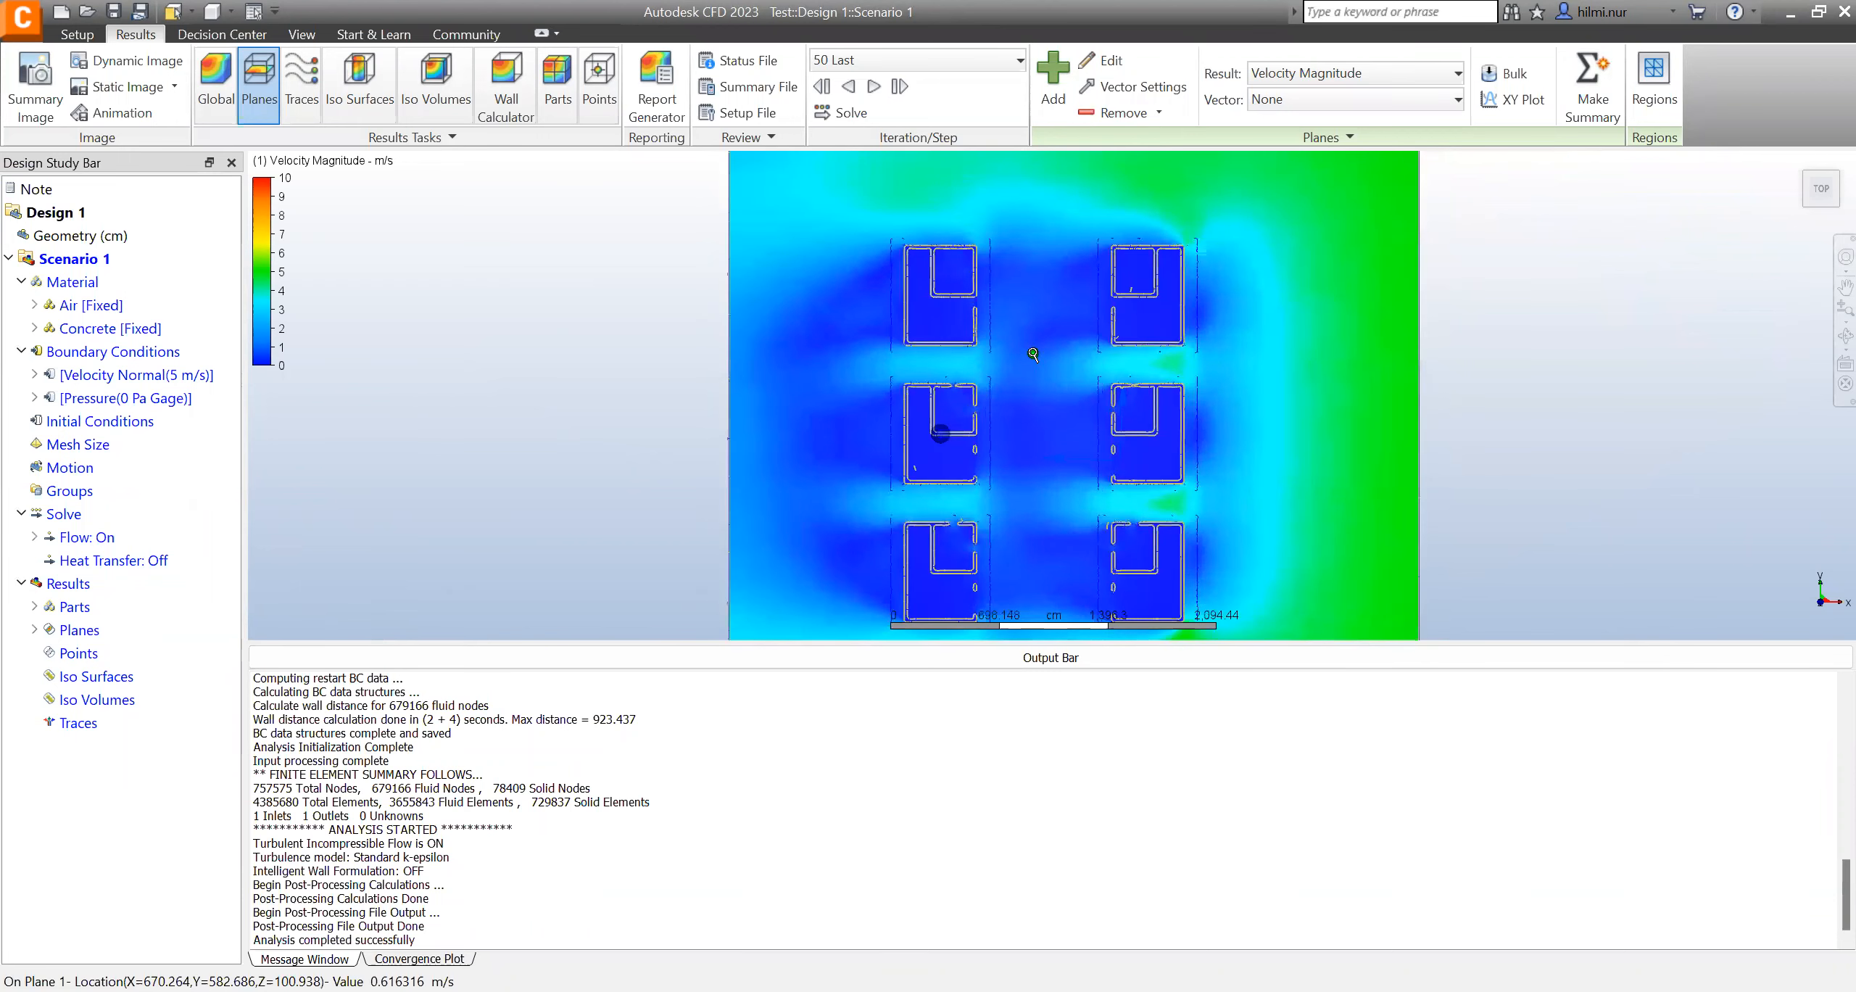
scroll(1032, 353, up, 2)
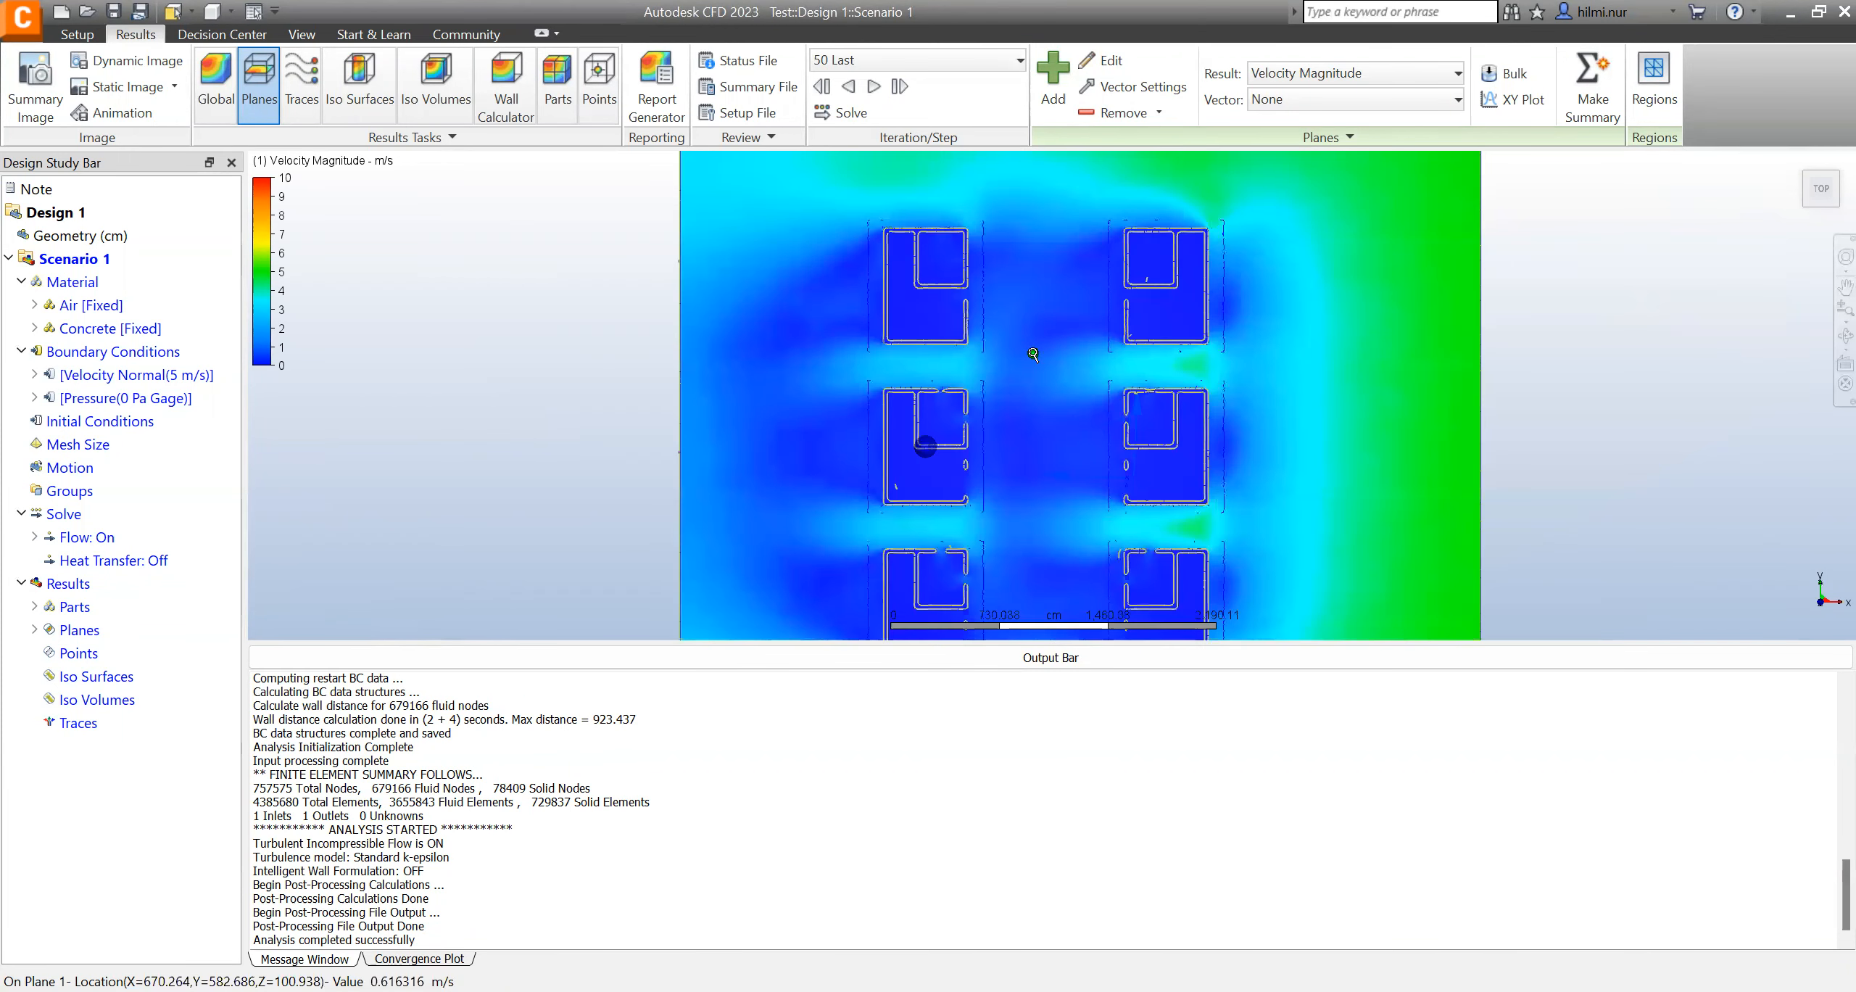
scroll(1033, 353, down, 1)
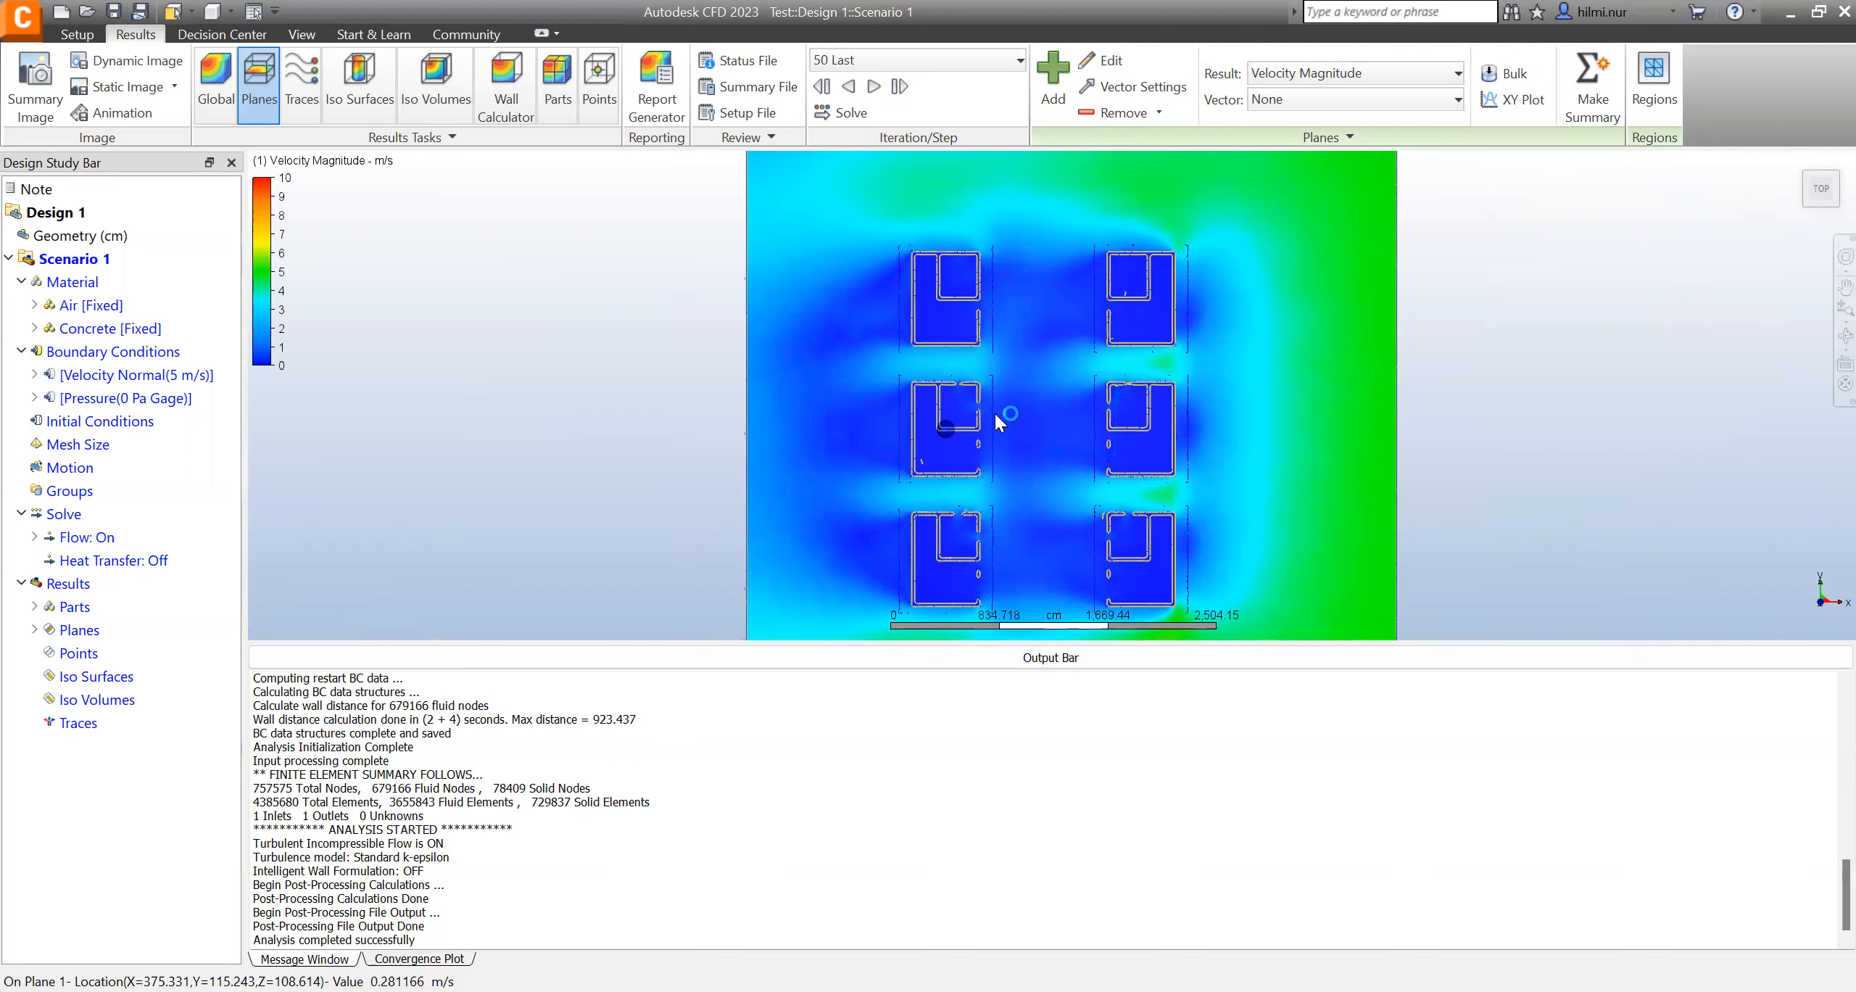
scroll(995, 413, down, 2)
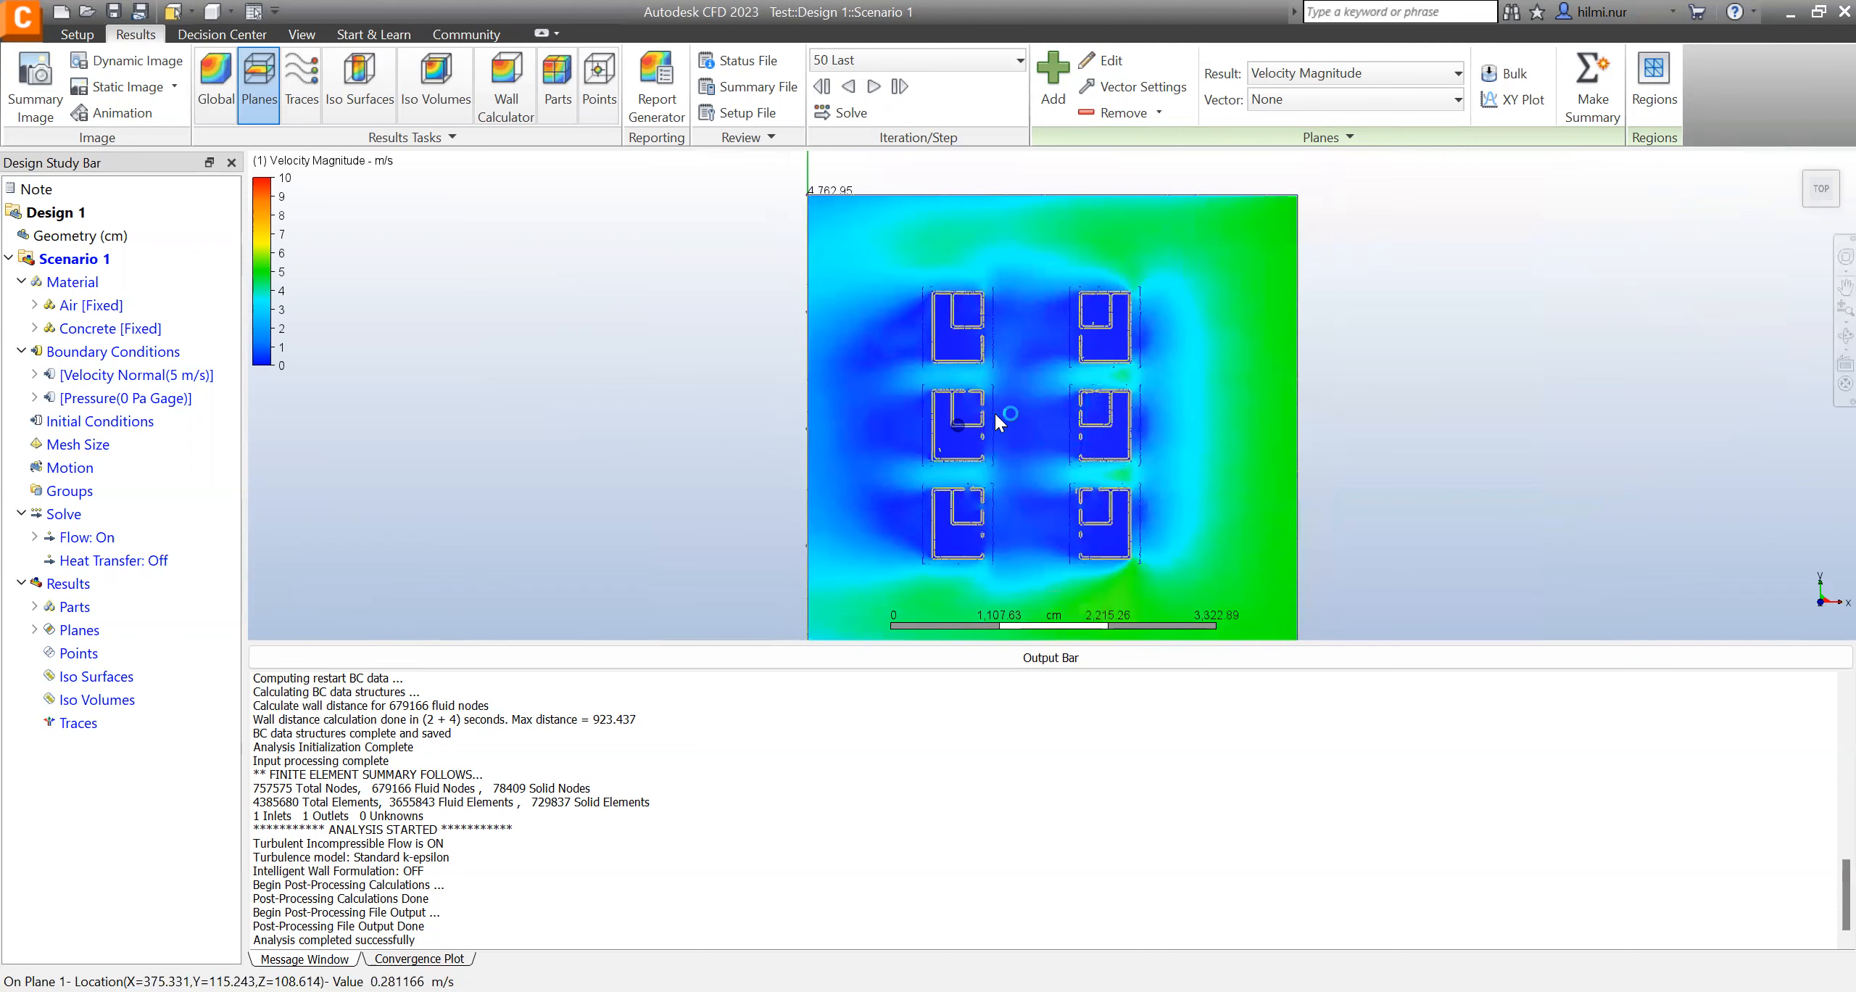
- Raise the horizontal results plane slightly along Z and examine the velocity between the house rows from above with Y running horizontally
click(1799, 159)
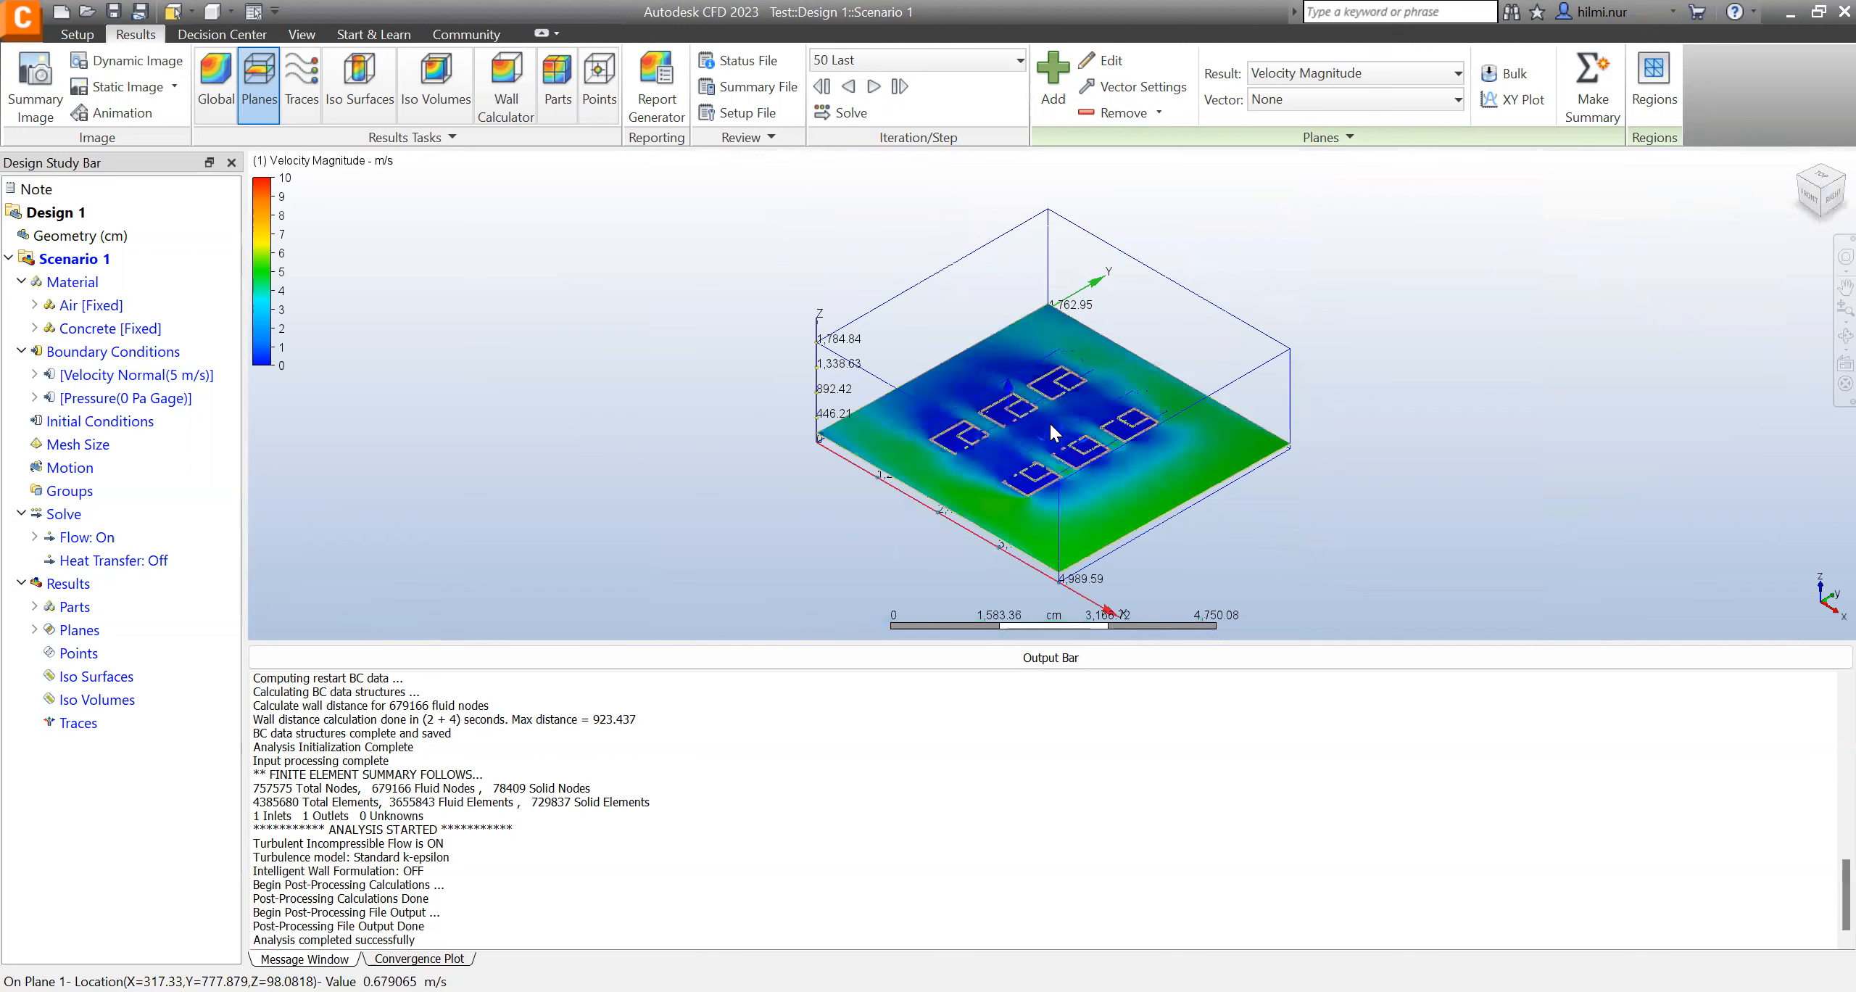
drag(1063, 428, 1063, 422)
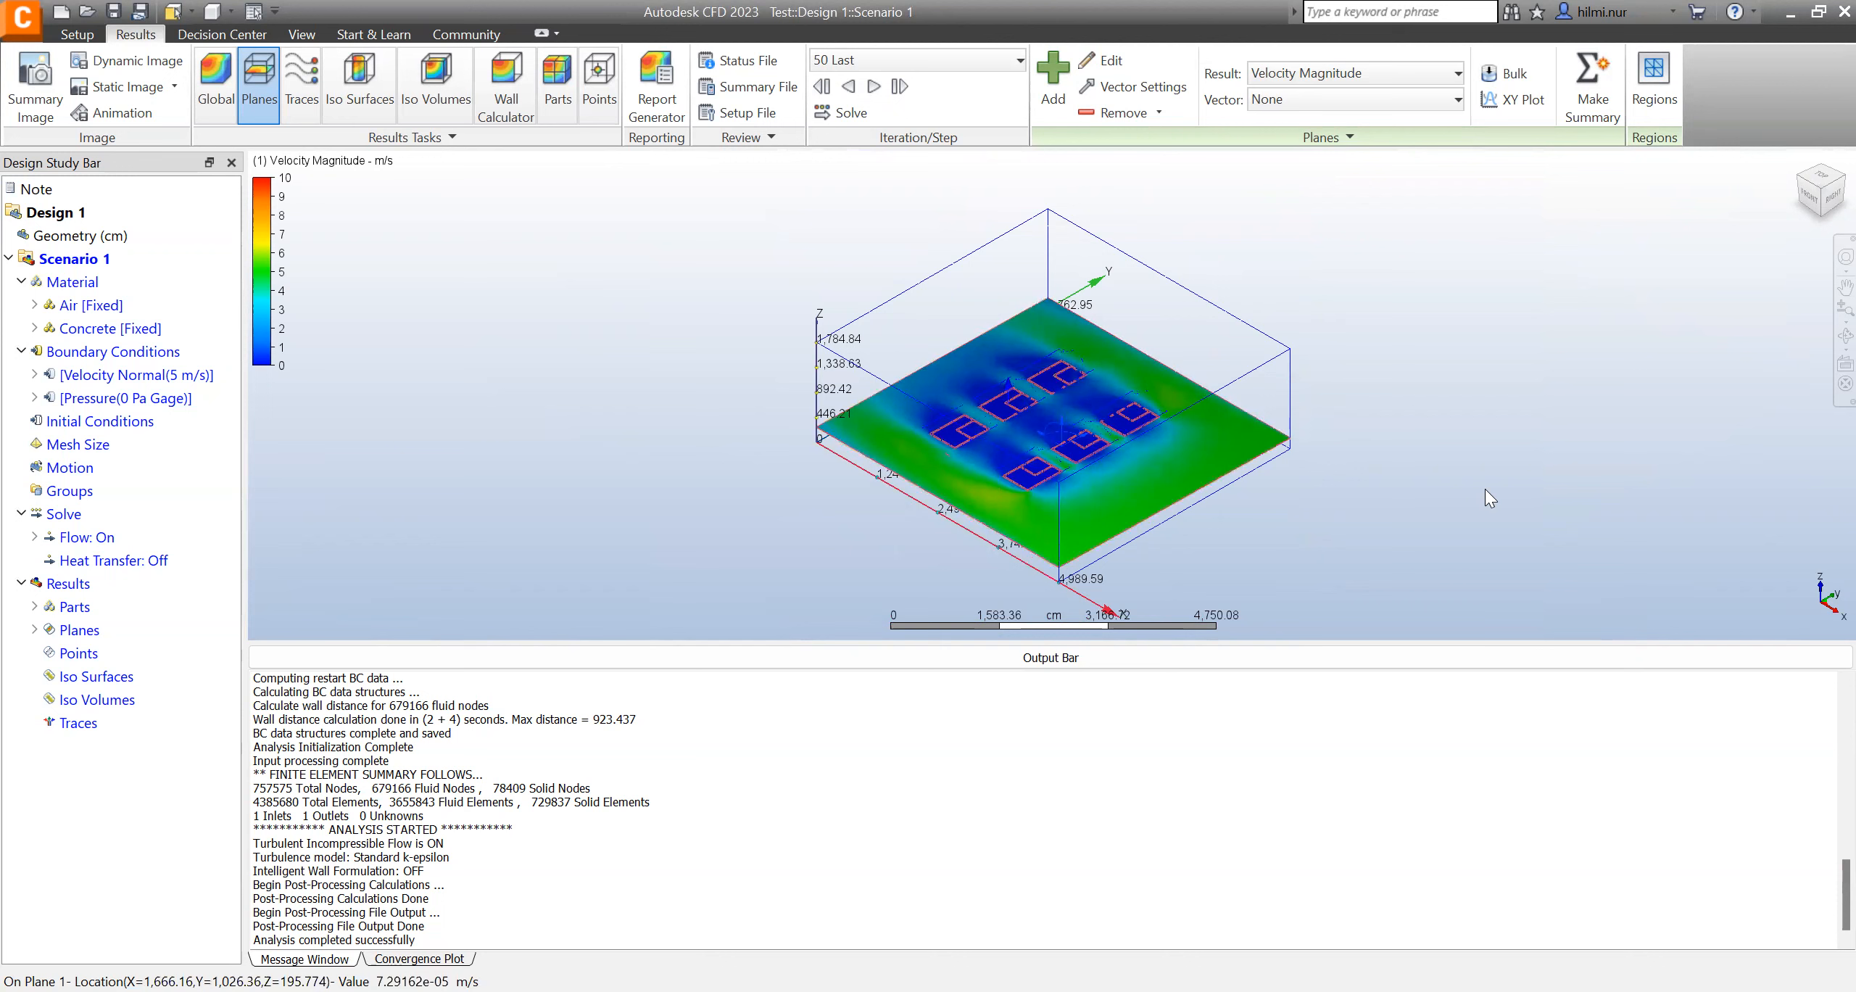
click(1835, 172)
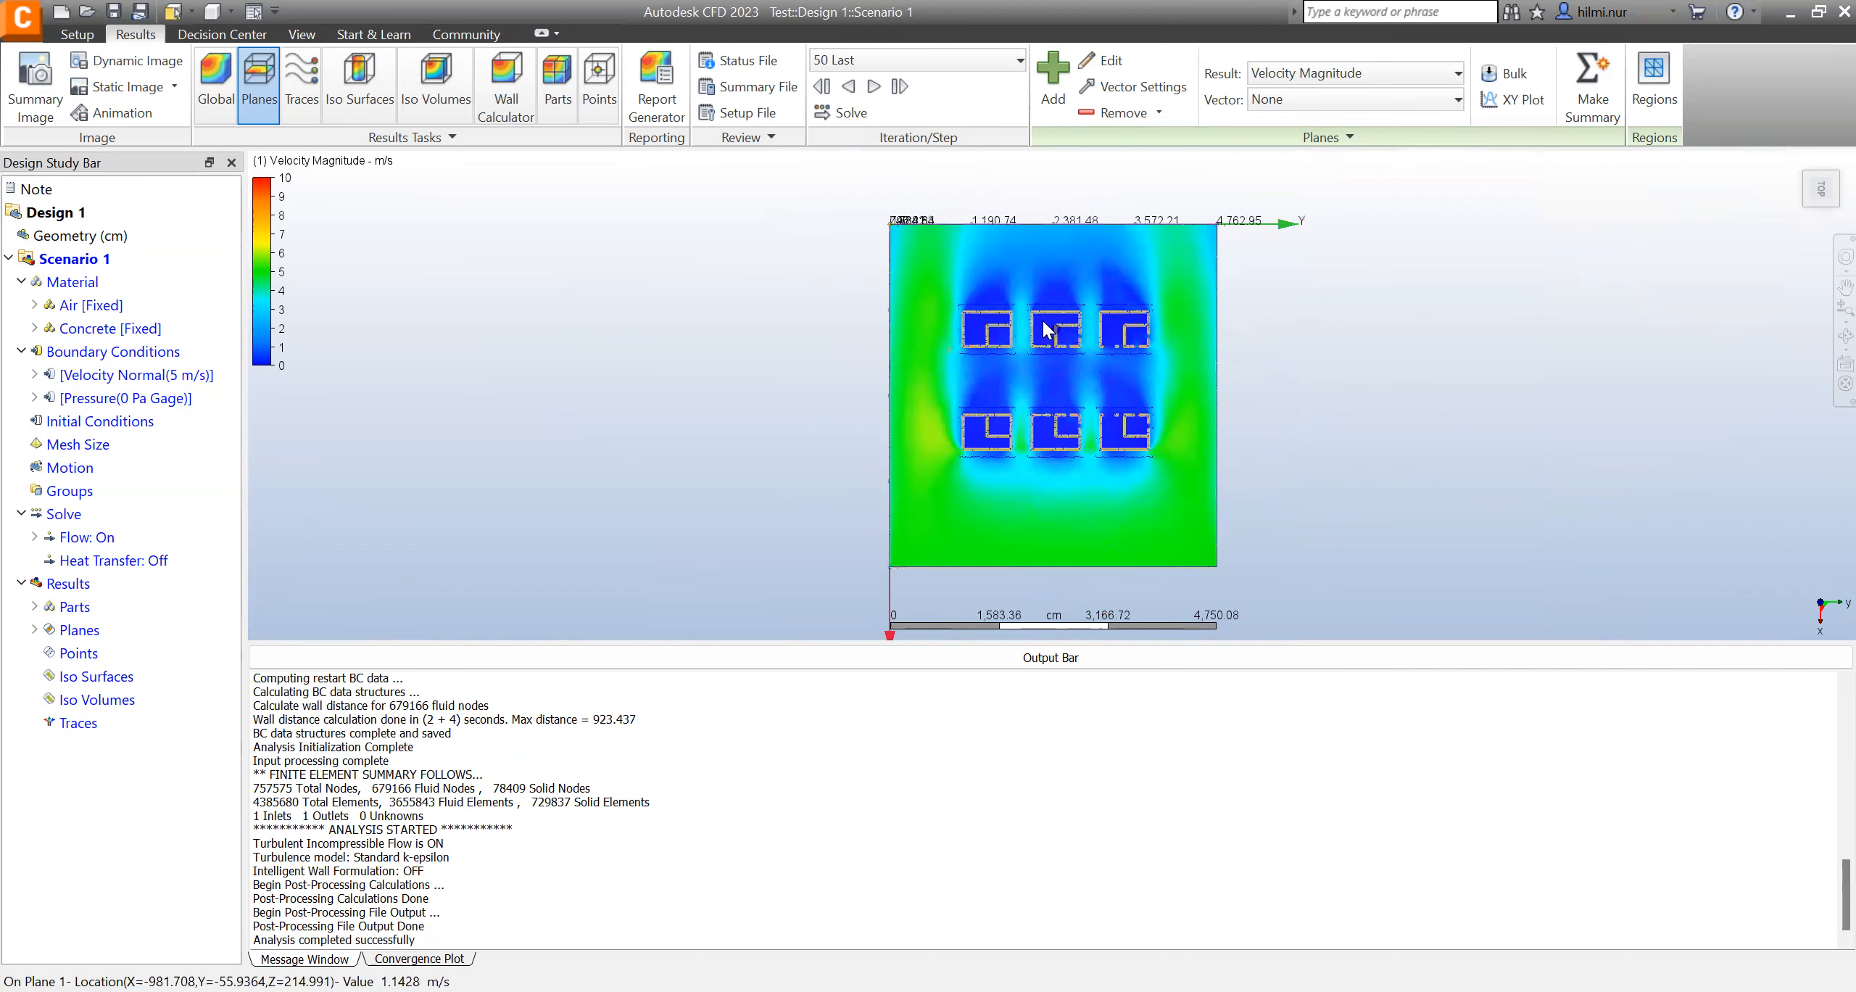
scroll(1047, 330, up, 6)
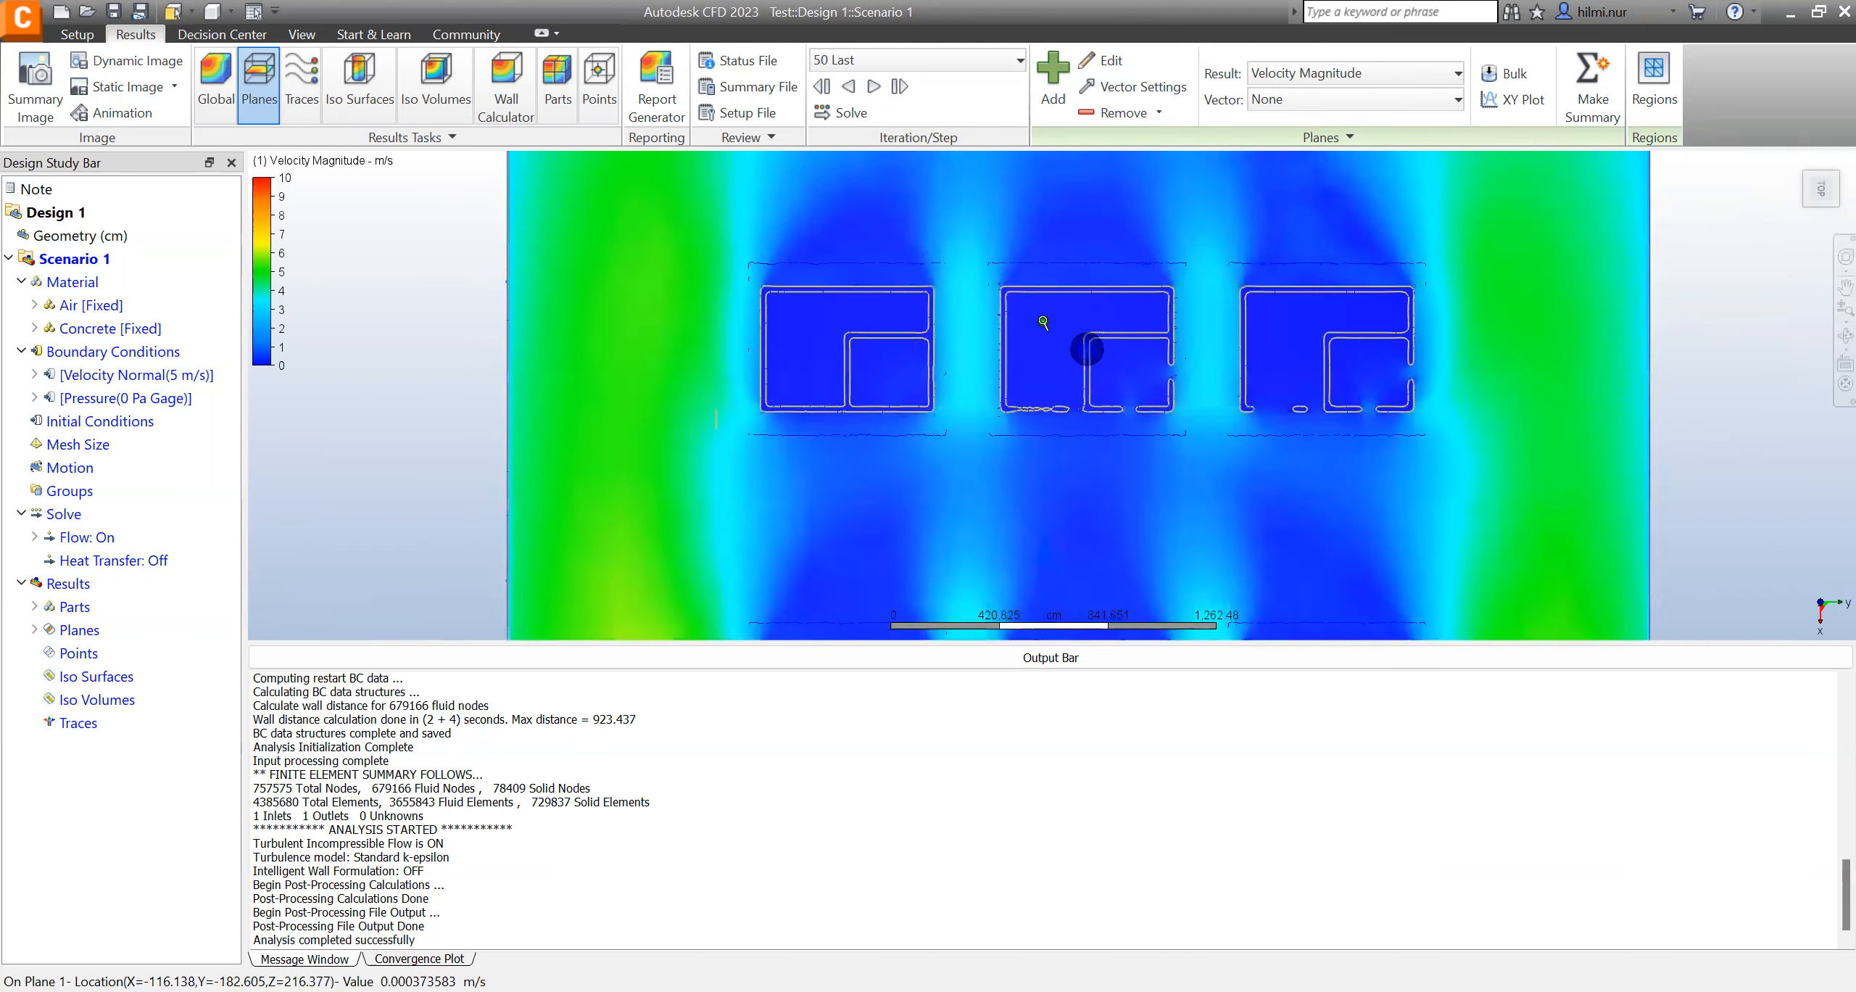
scroll(1042, 321, up, 2)
scroll(1042, 320, down, 5)
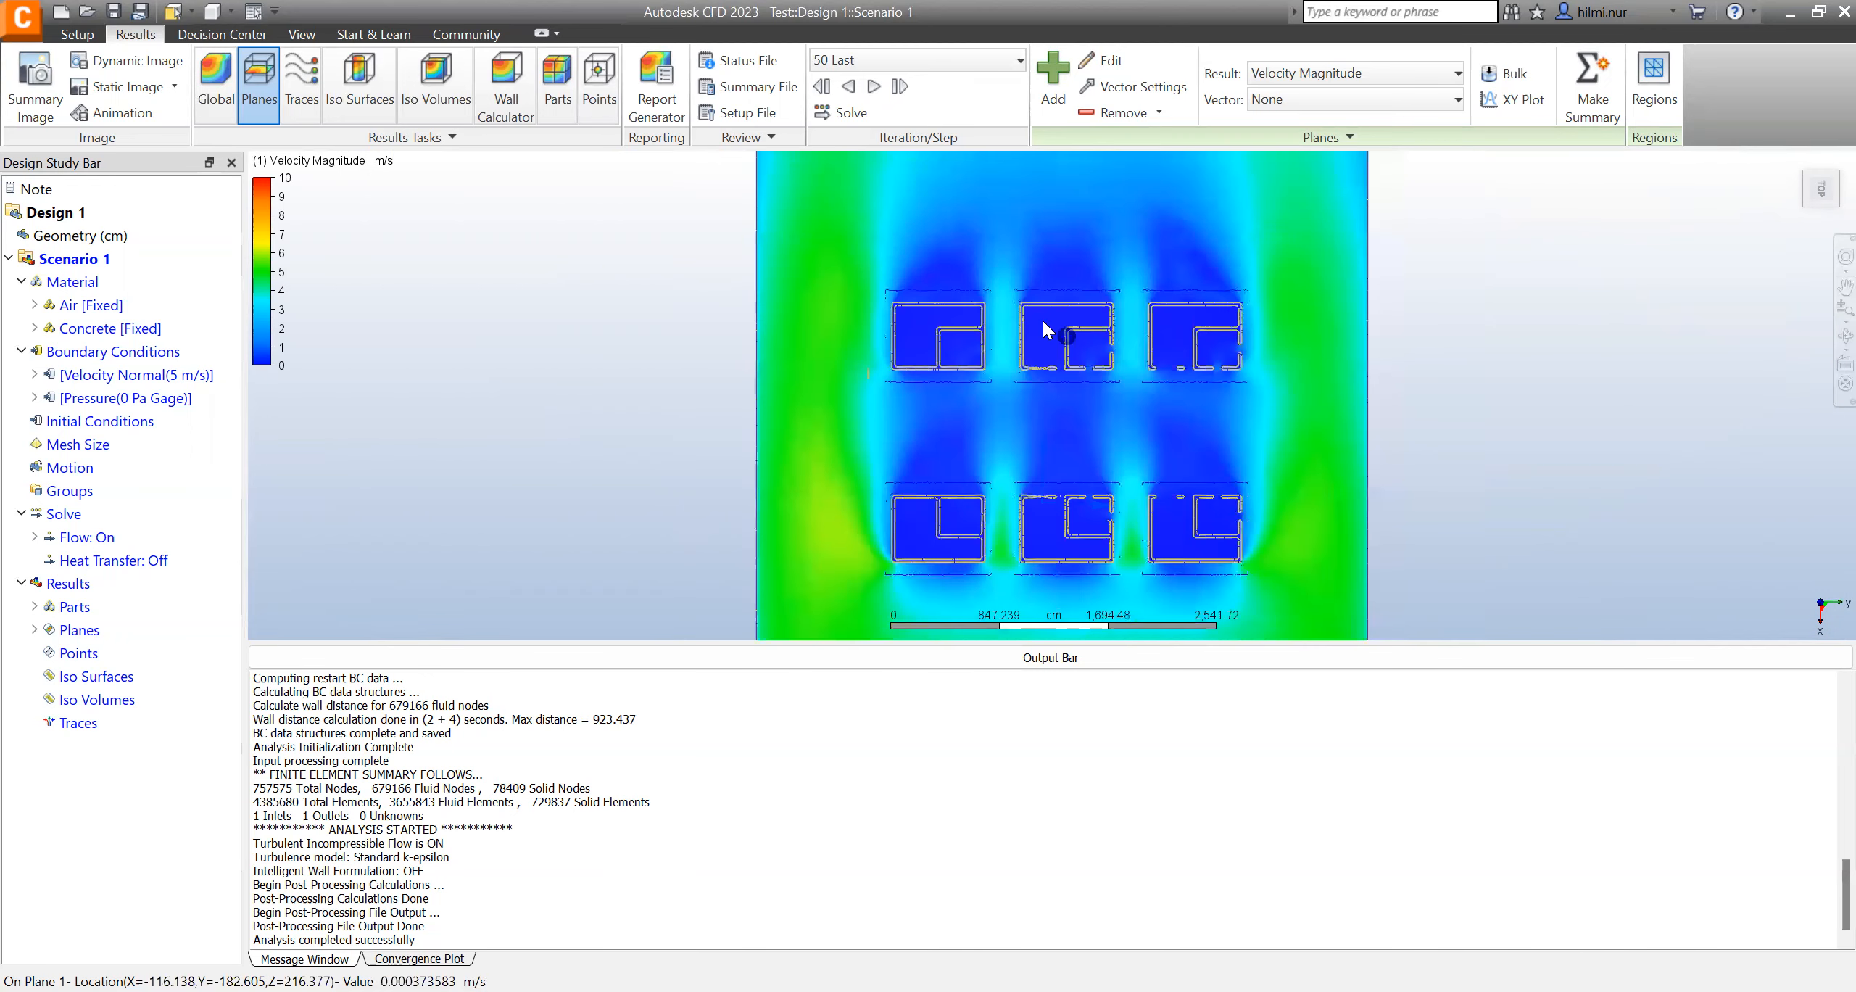
scroll(1008, 476, up, 1)
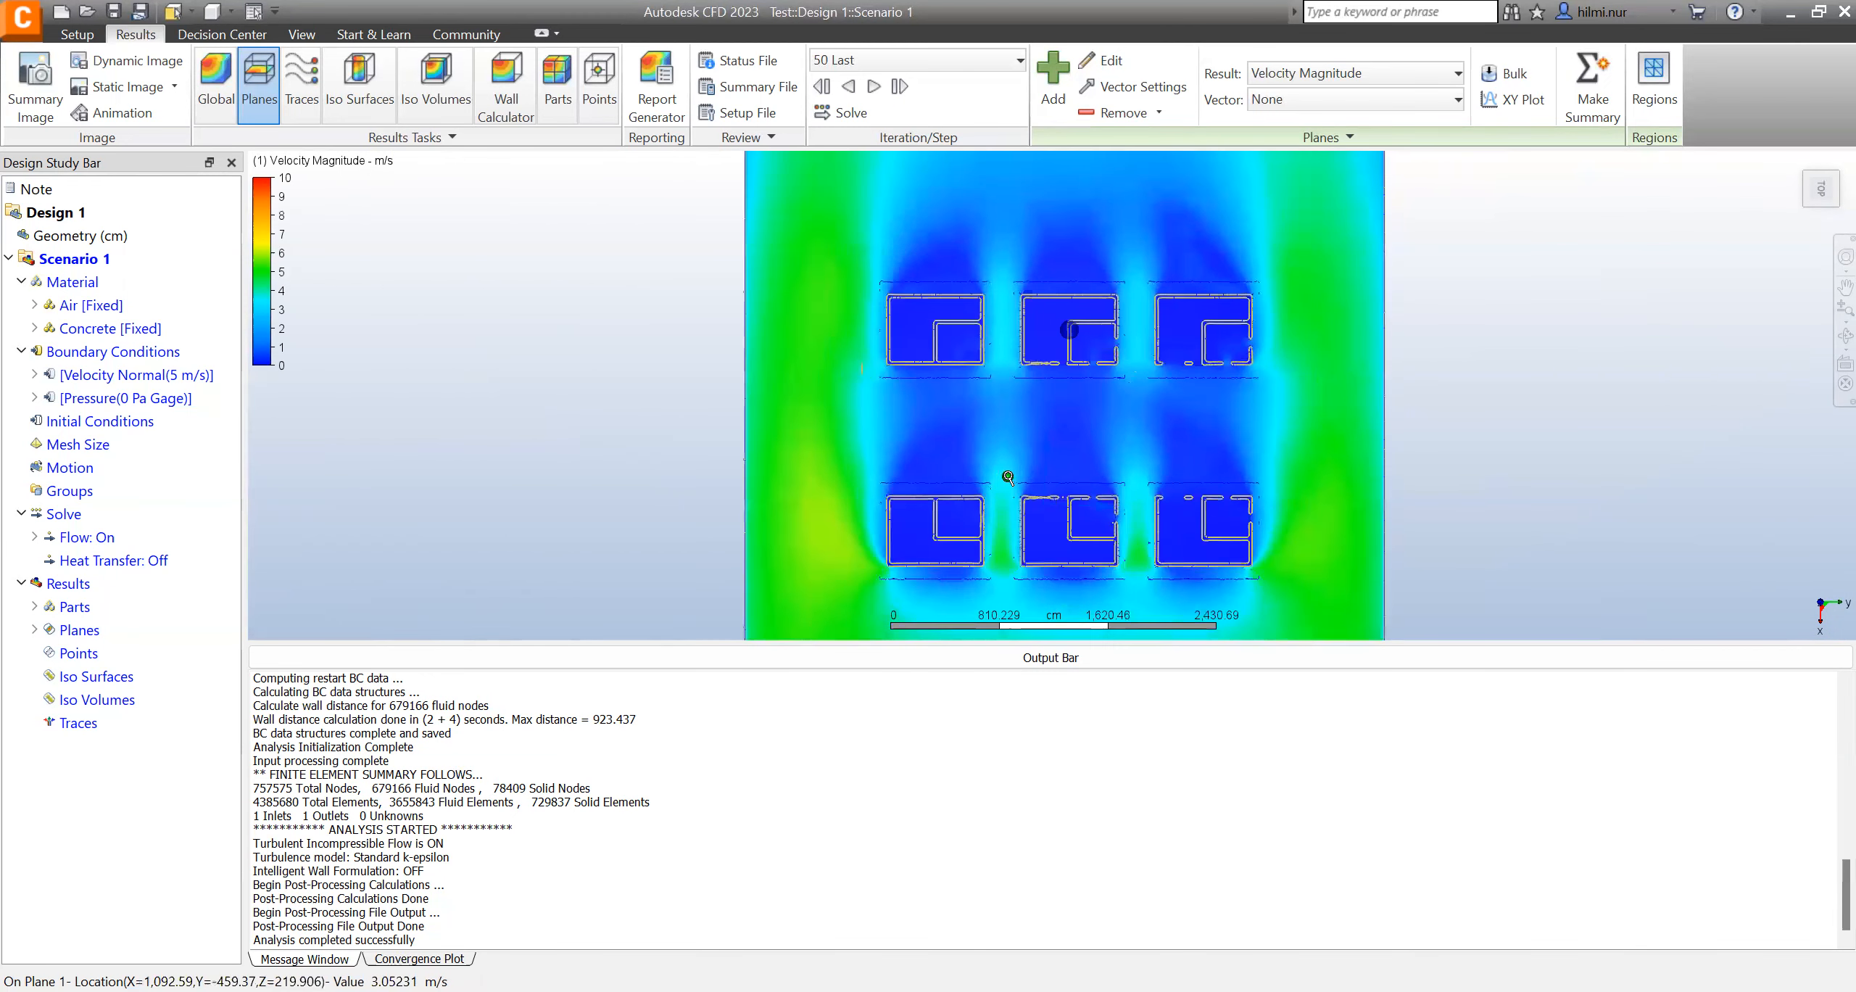
scroll(1008, 476, up, 2)
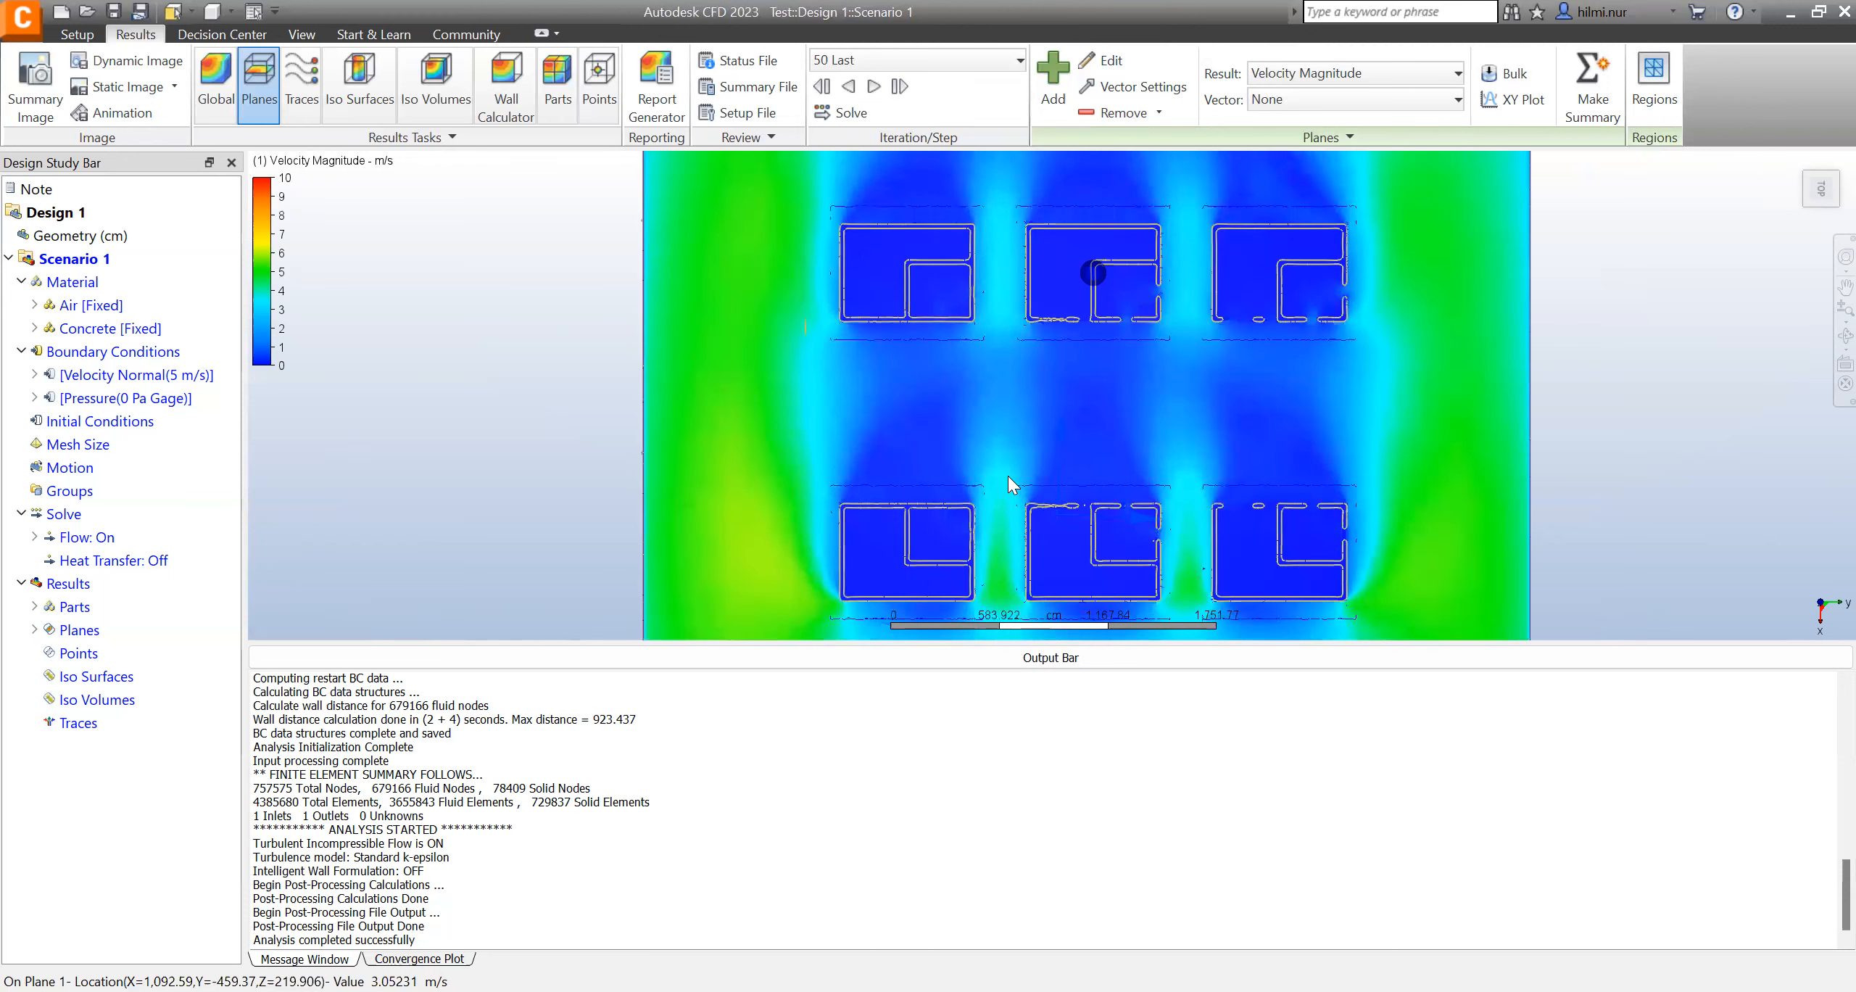